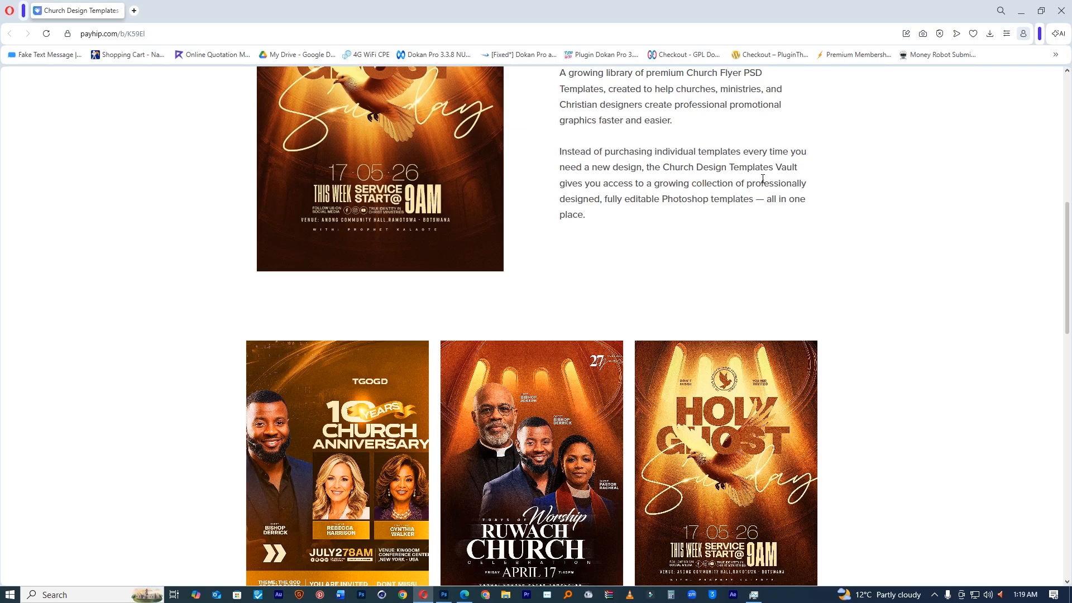
Step: Examine the sample church flyers and the pricing plans on the Church Design Templates Vault page
scroll(763, 180, down, 4)
scroll(763, 181, down, 4)
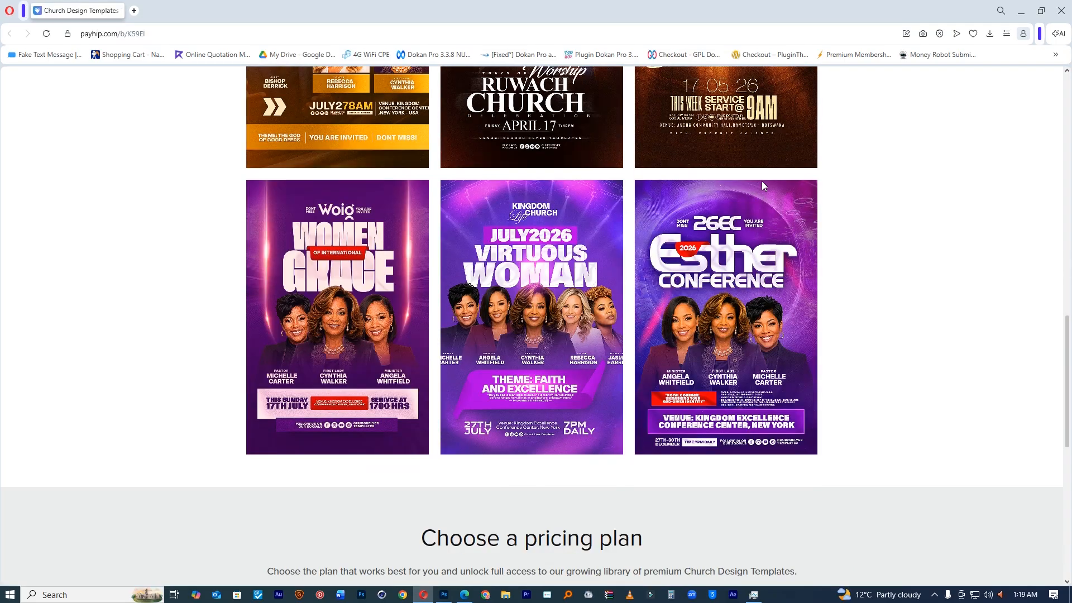
scroll(762, 182, down, 5)
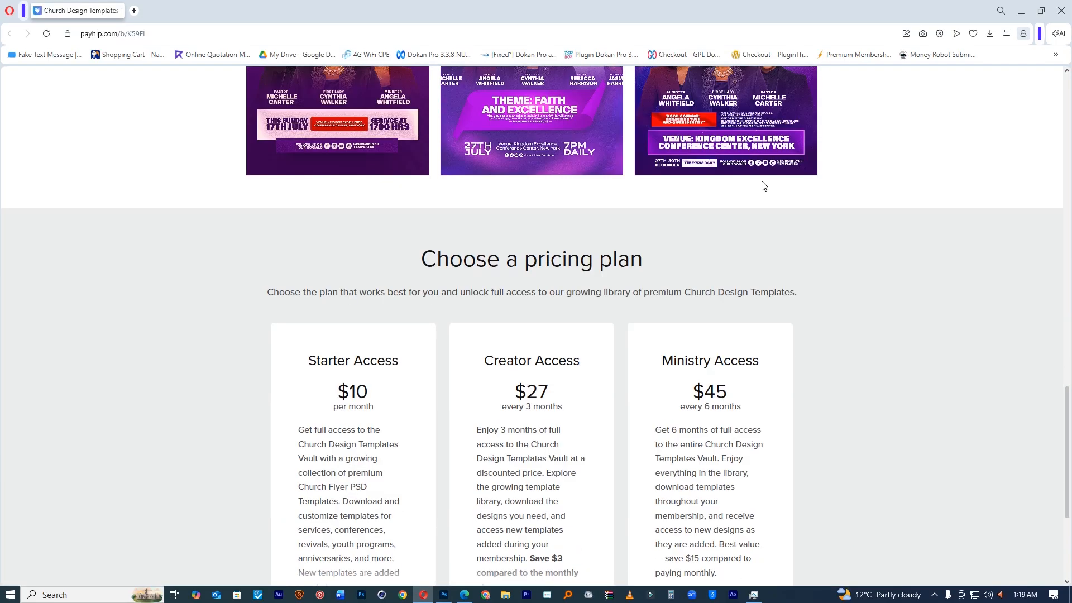
scroll(762, 185, down, 4)
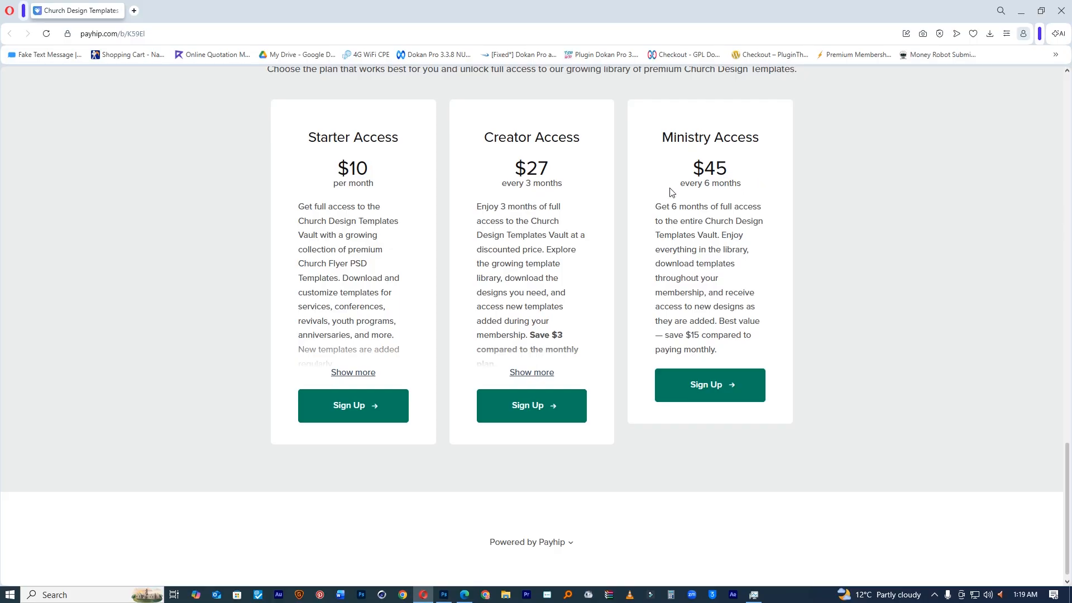
drag(336, 169, 398, 190)
click(398, 190)
Step: Review the vault's introduction and flyer gallery again, and compare the Creator Access and Ministry Access billing periods
scroll(399, 179, up, 14)
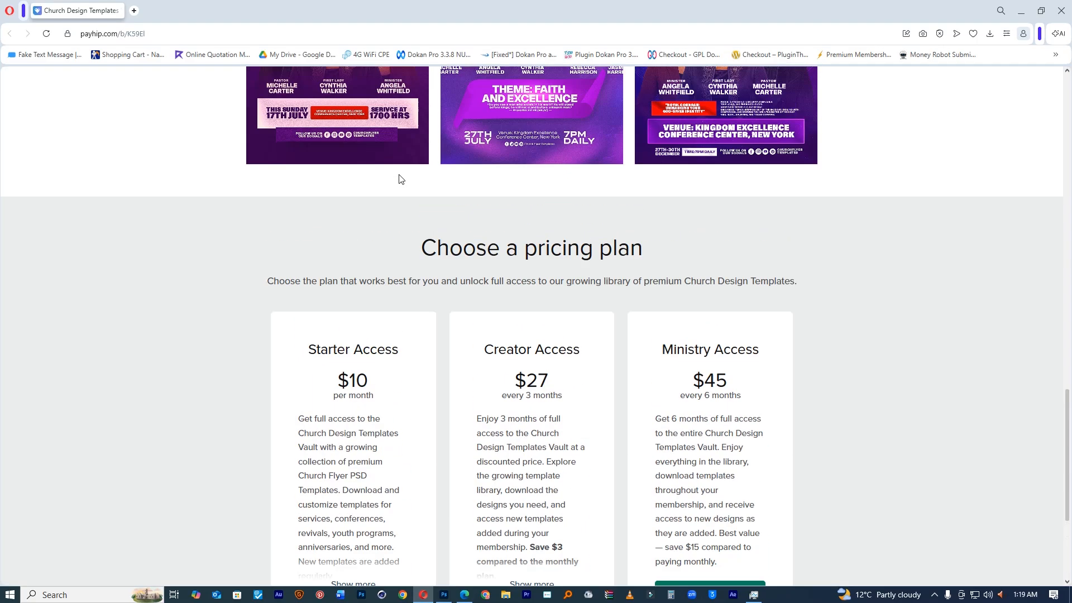
scroll(399, 178, up, 1)
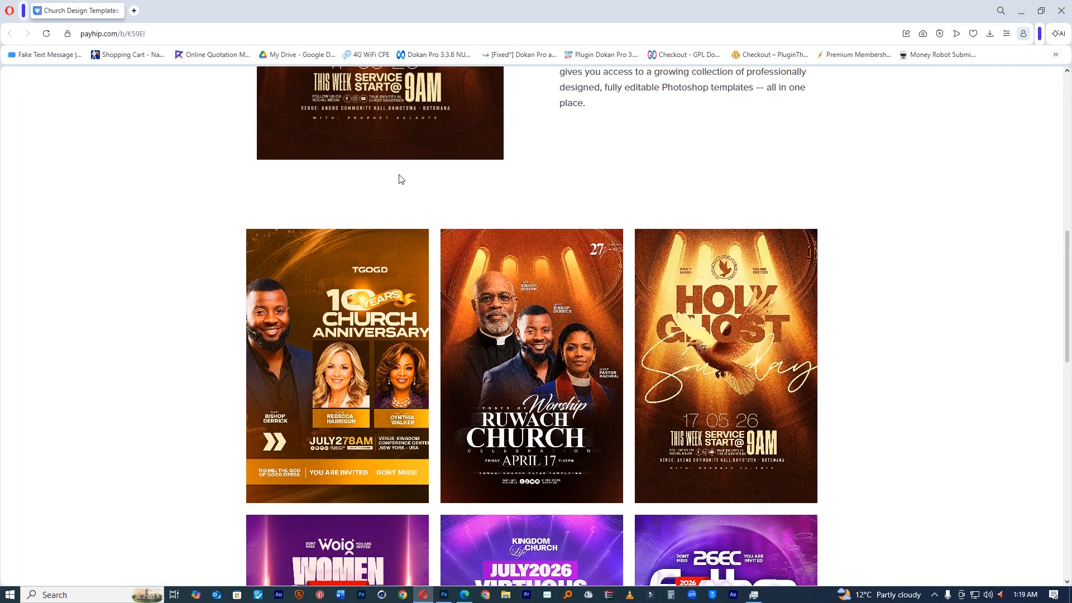
scroll(399, 174, up, 8)
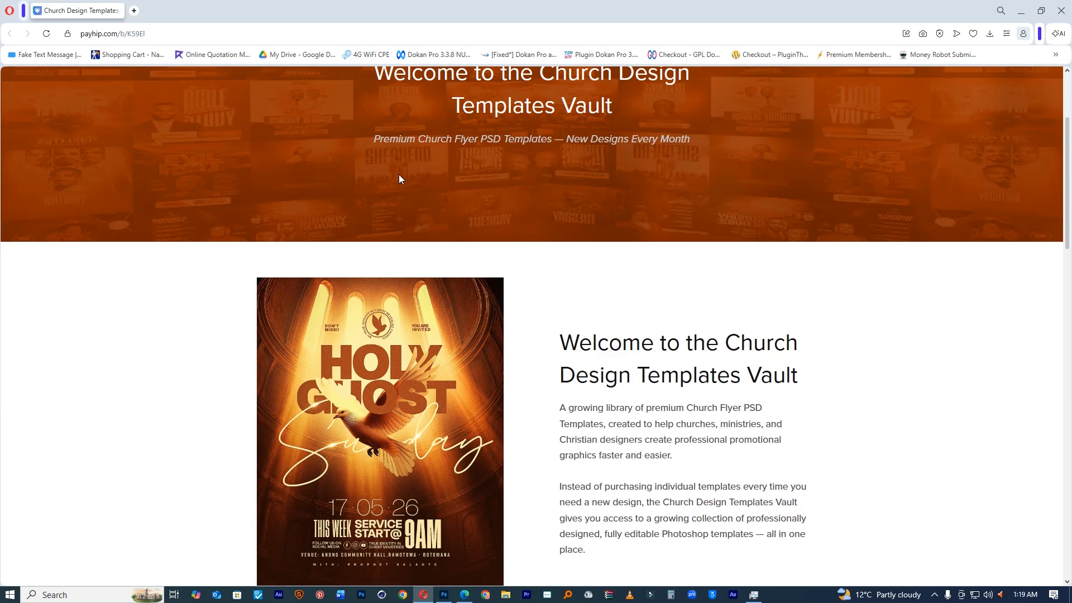
scroll(399, 179, down, 2)
scroll(399, 178, down, 2)
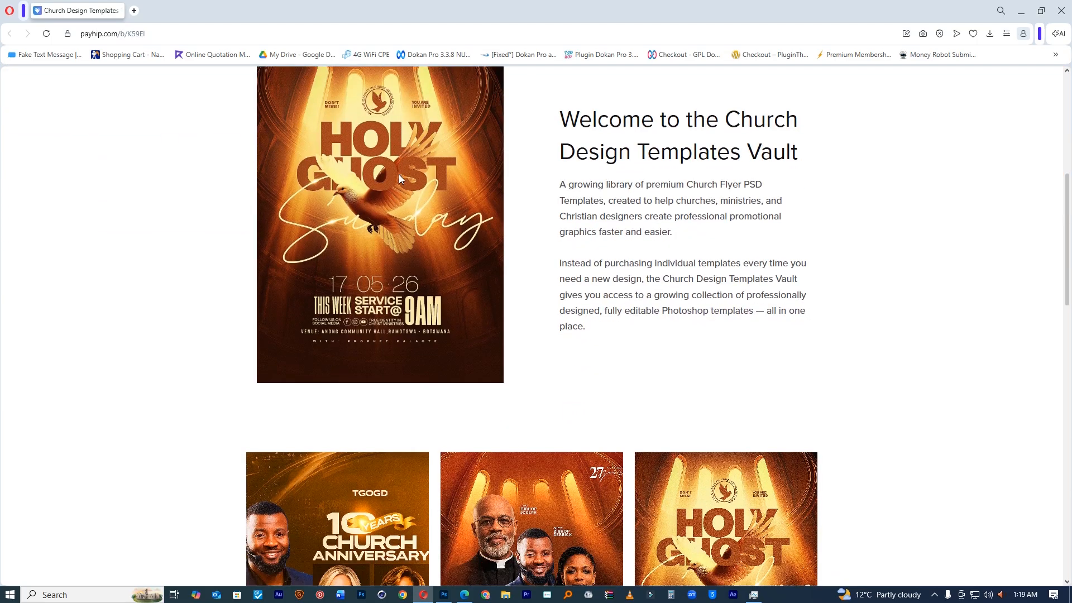
scroll(399, 177, down, 3)
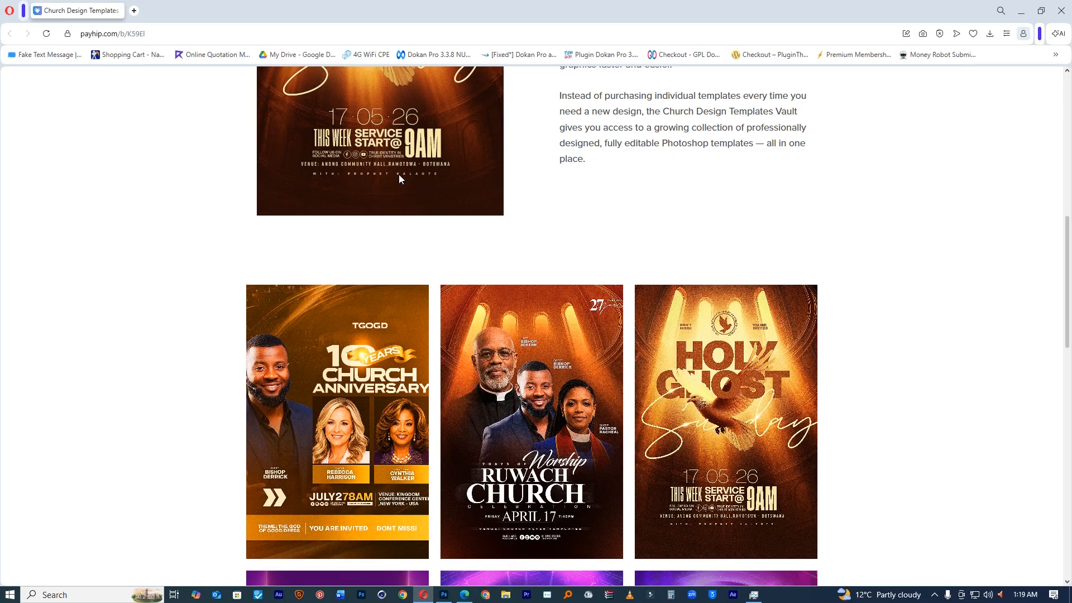
scroll(399, 179, down, 7)
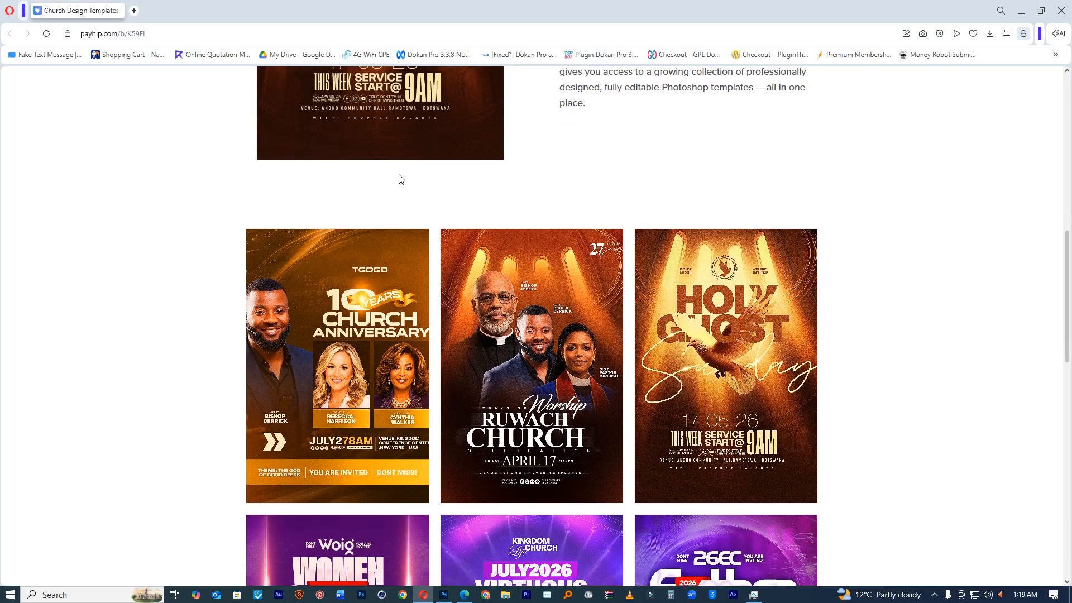
scroll(400, 178, down, 10)
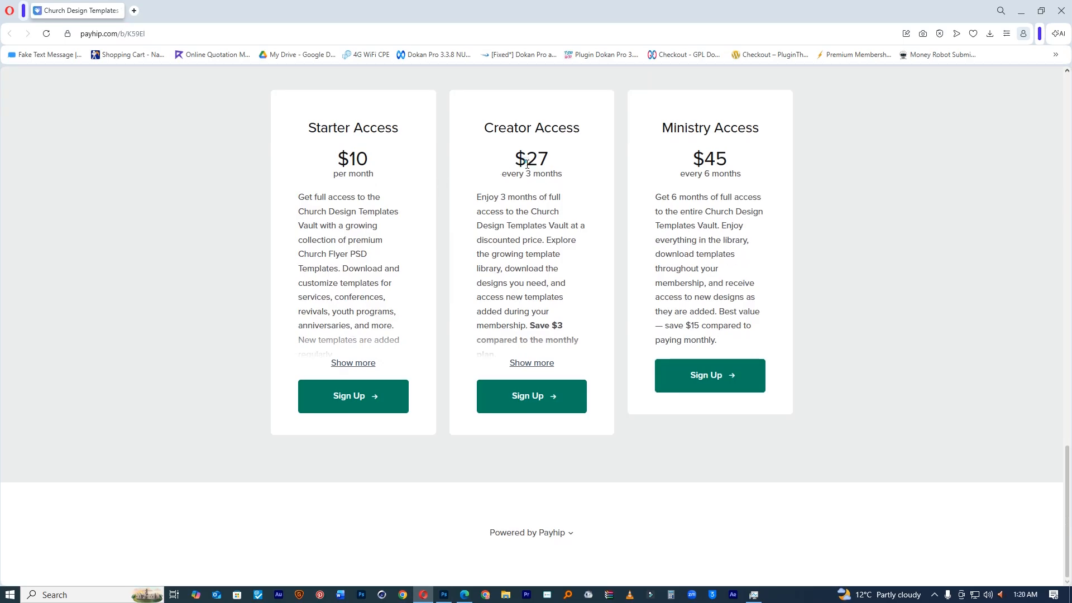
drag(525, 174, 567, 181)
drag(703, 161, 757, 184)
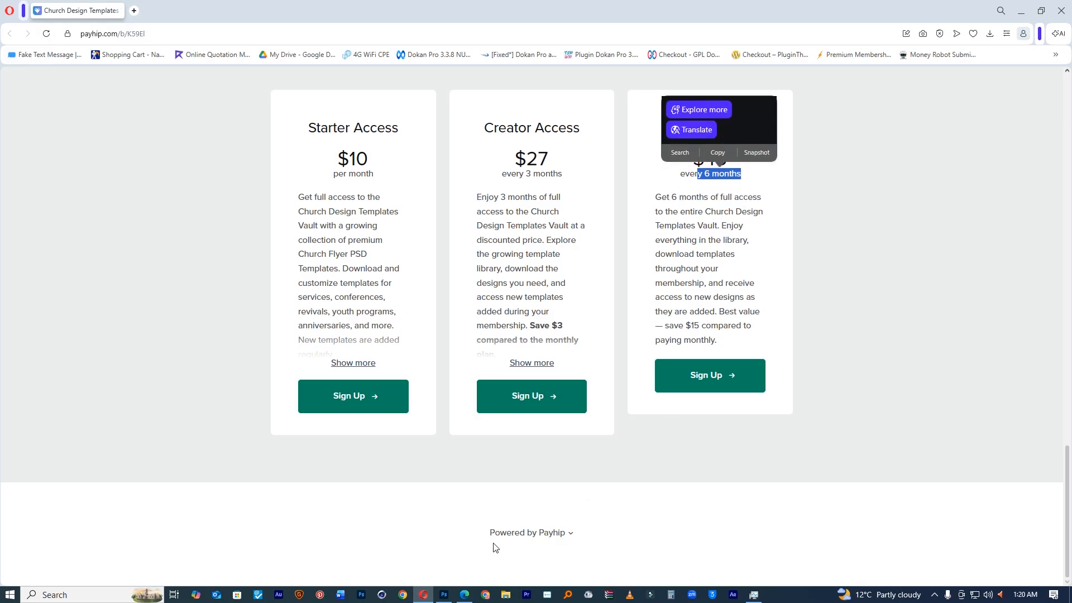
Step: Switch to the Instagram post in Edge and study how the designs continue across its carousel slides, through the last one
click(467, 595)
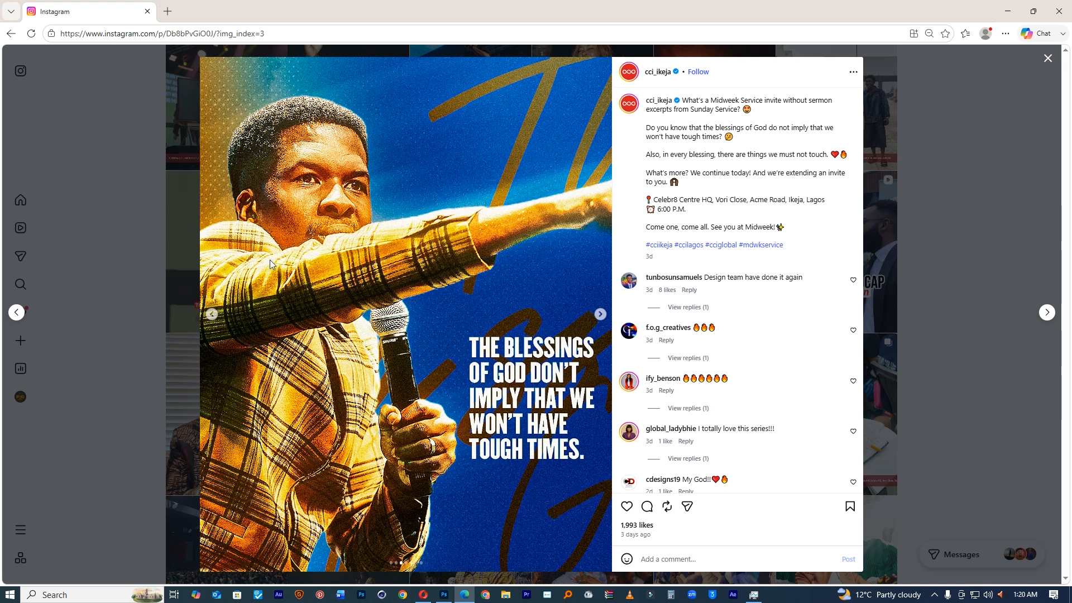
click(212, 314)
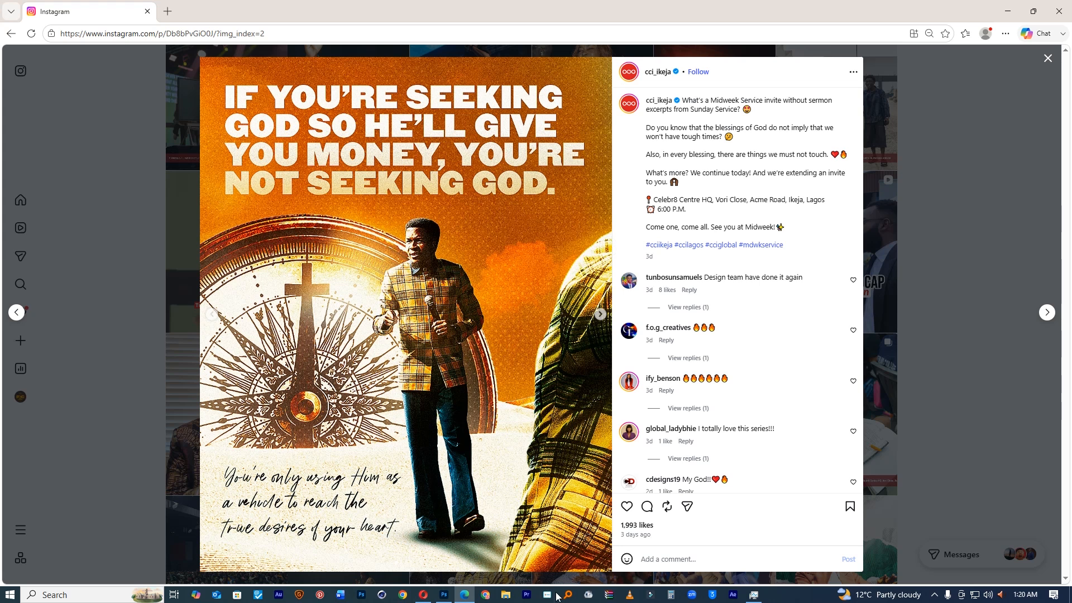
click(600, 316)
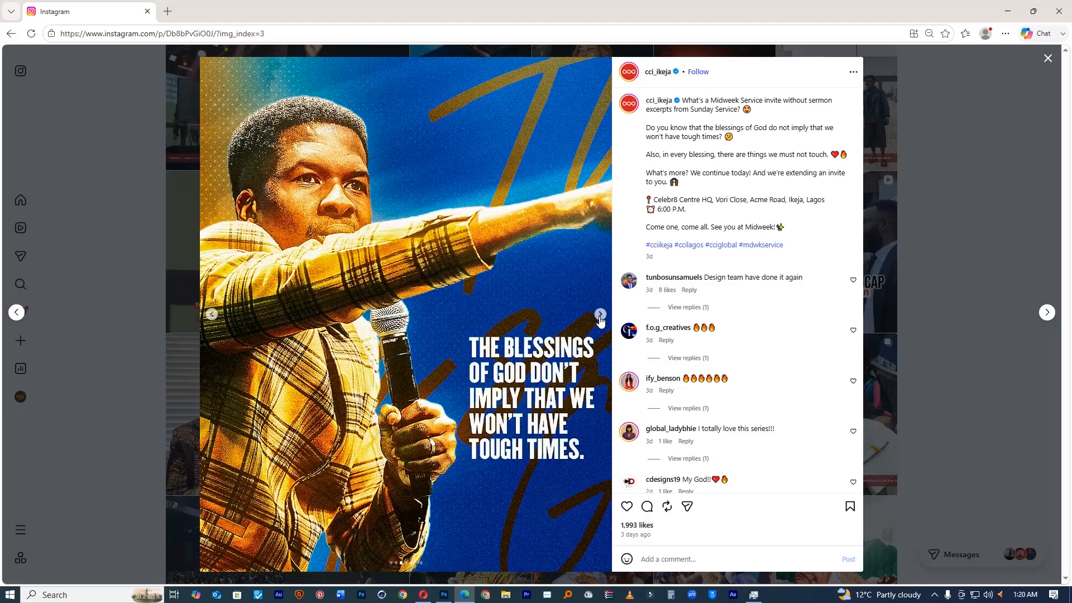
click(212, 314)
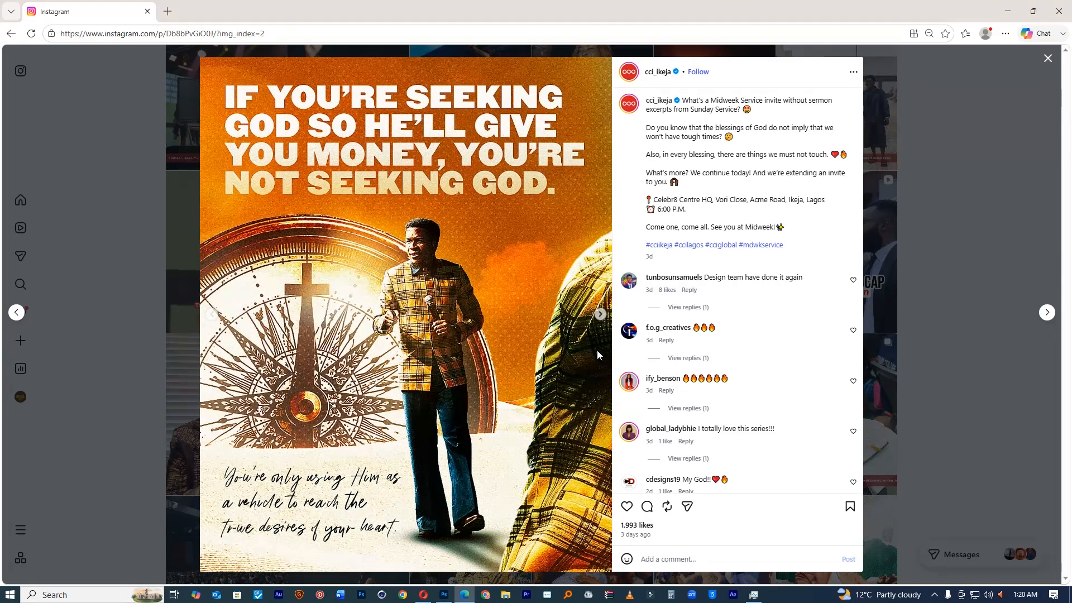
click(600, 315)
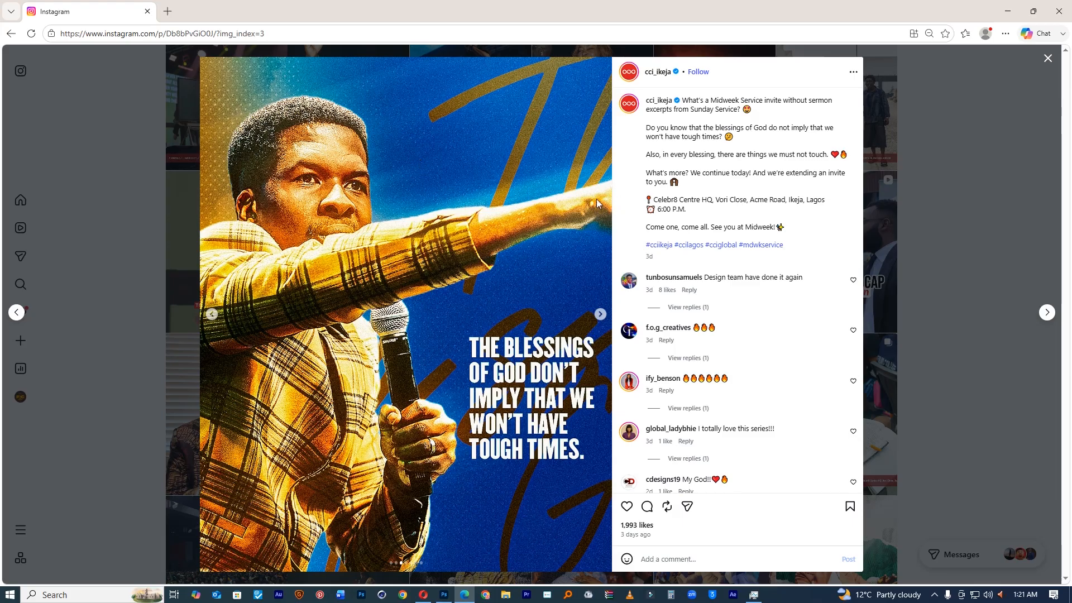
click(600, 315)
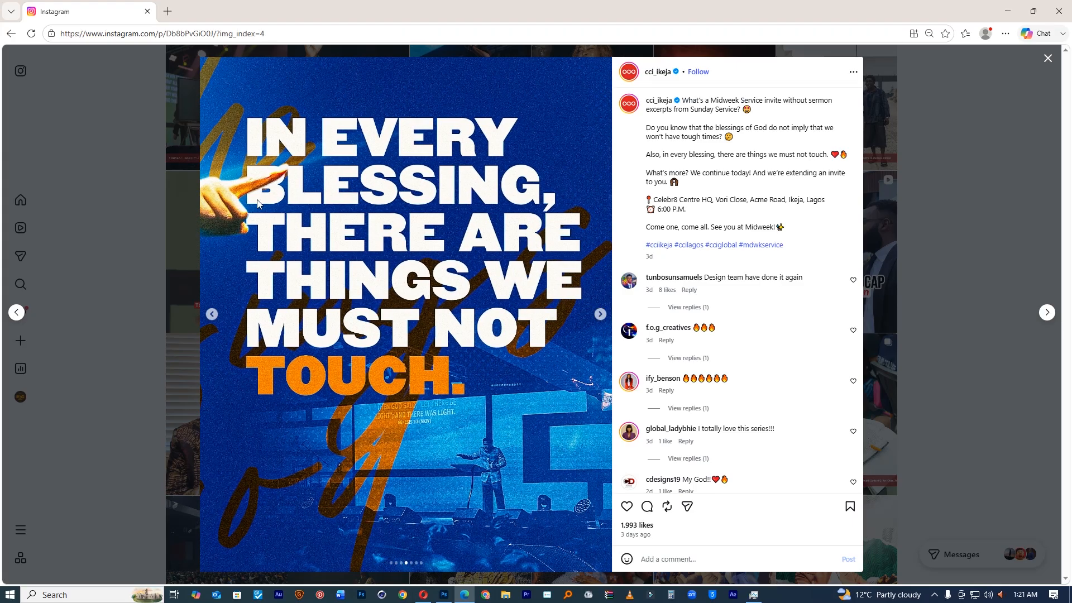
click(601, 313)
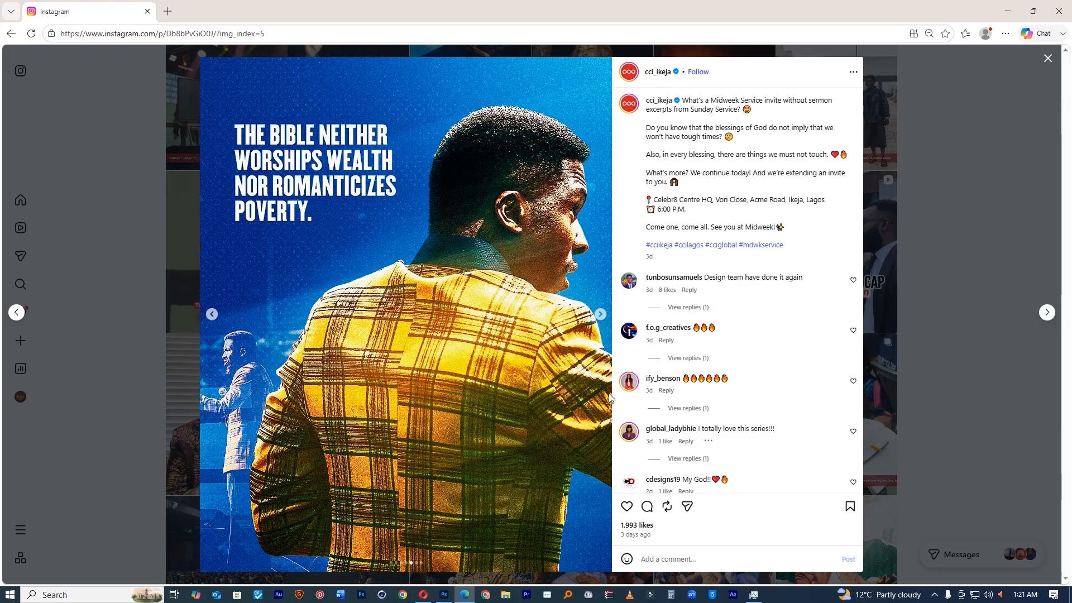
click(600, 315)
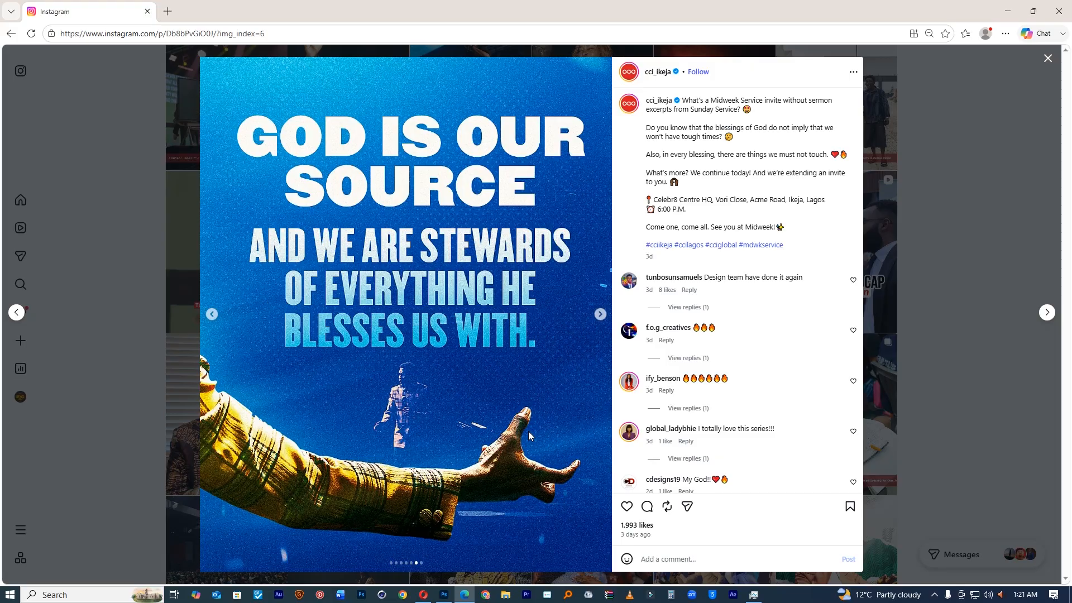
click(598, 316)
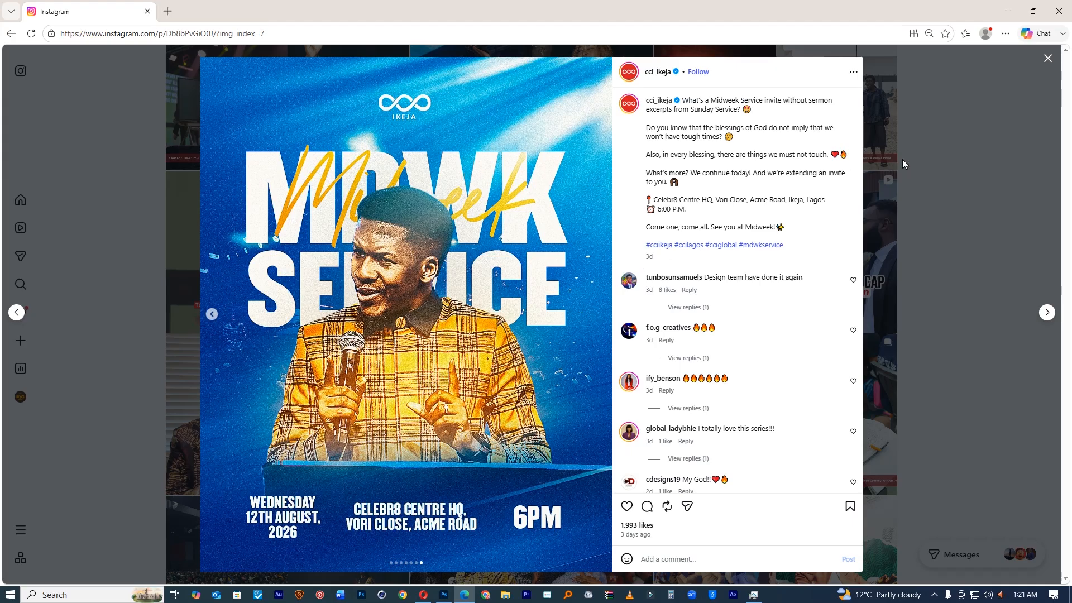
Step: Leave the browser and find the Midweek church flyer template_2 folder inside the Desktop's Bundle folder in File Explorer
click(1007, 12)
click(445, 595)
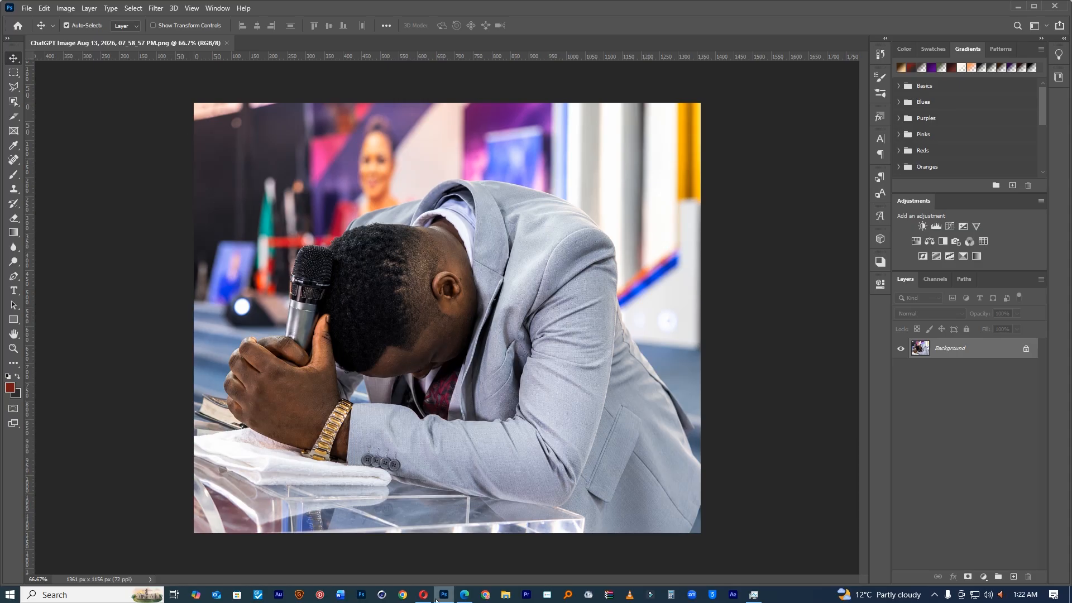
click(504, 595)
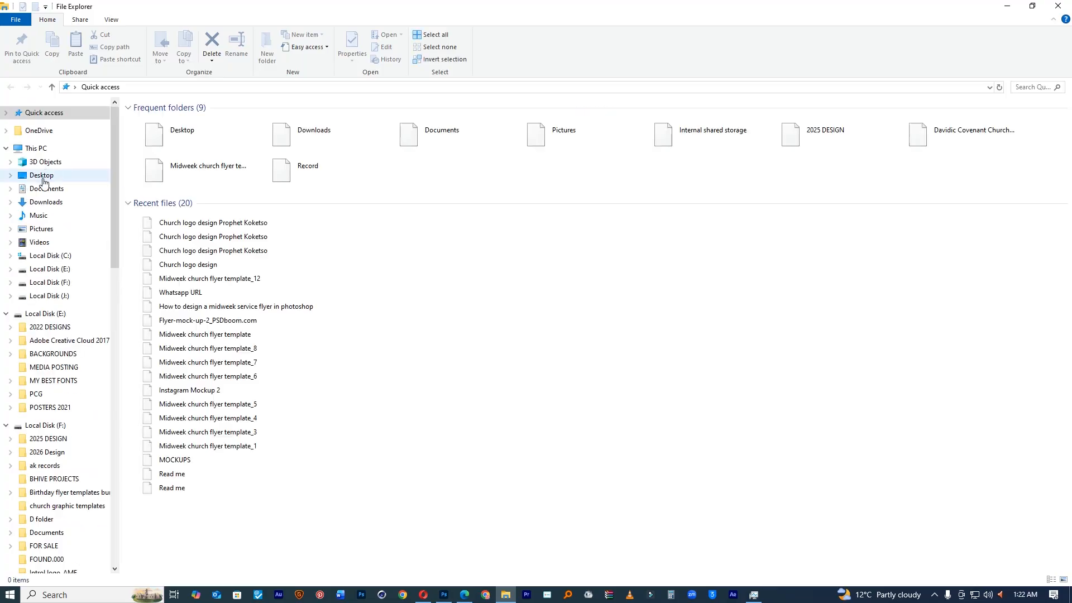
click(40, 176)
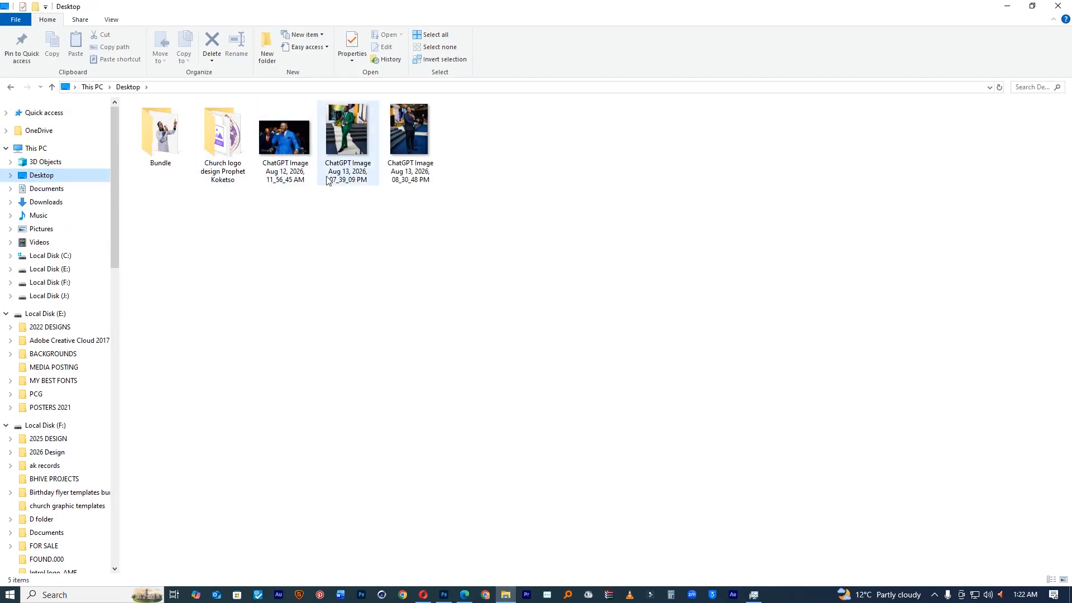
double_click(165, 137)
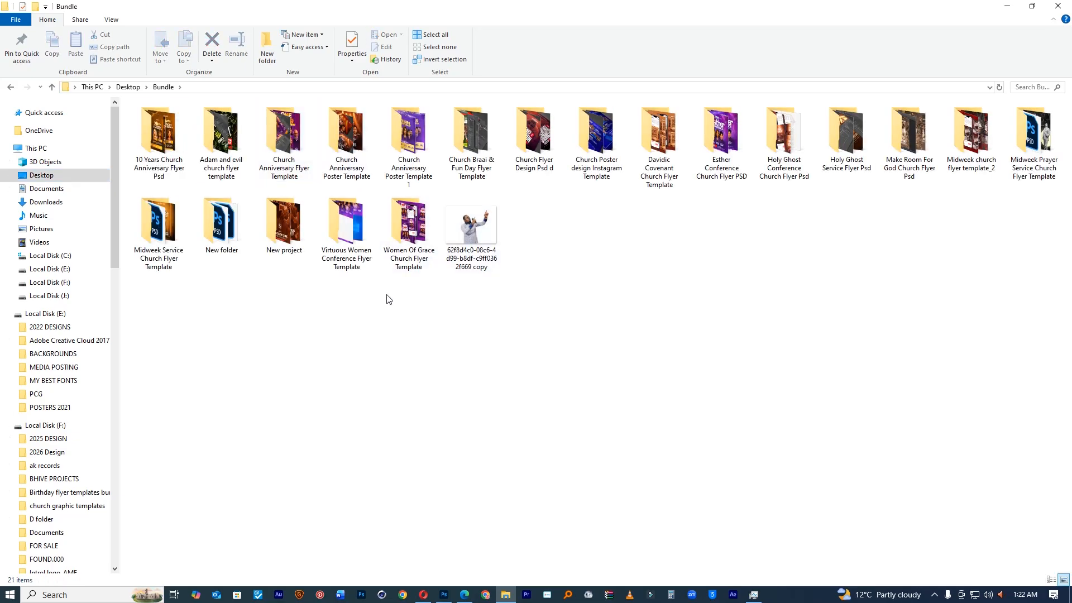
double_click(971, 134)
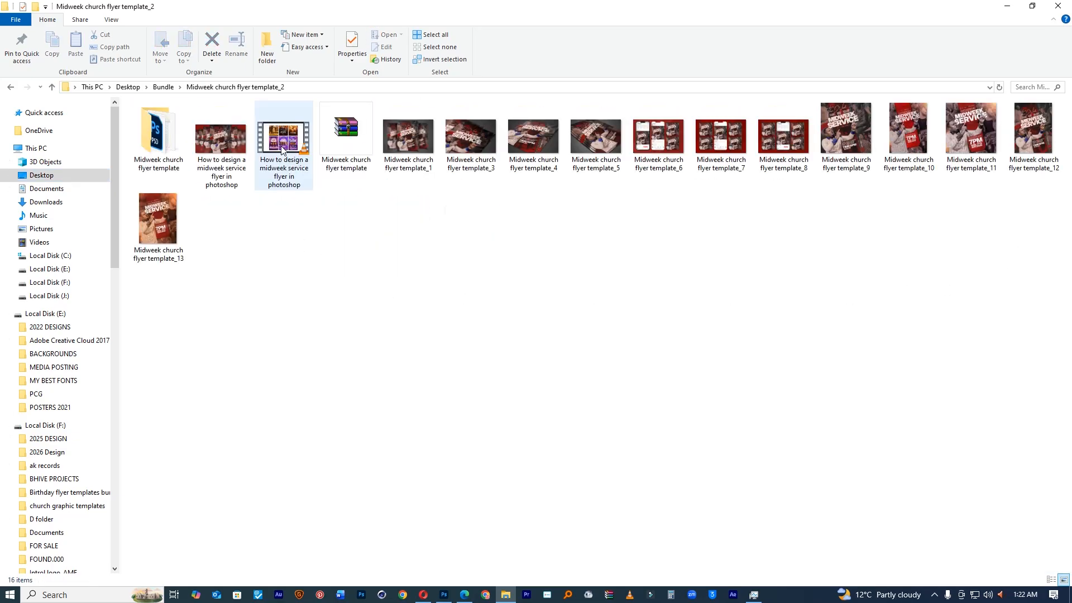
Step: Open the image Midweek church flyer template_11 in Photoshop to view the single-page flyer, and close it again
click(407, 142)
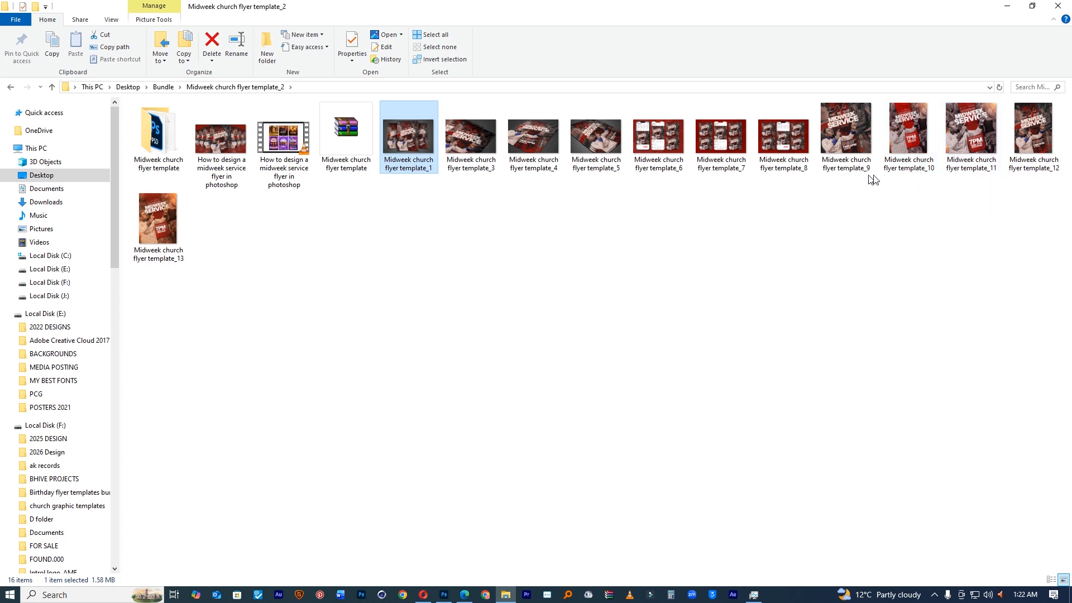
click(971, 161)
drag(972, 147, 598, 43)
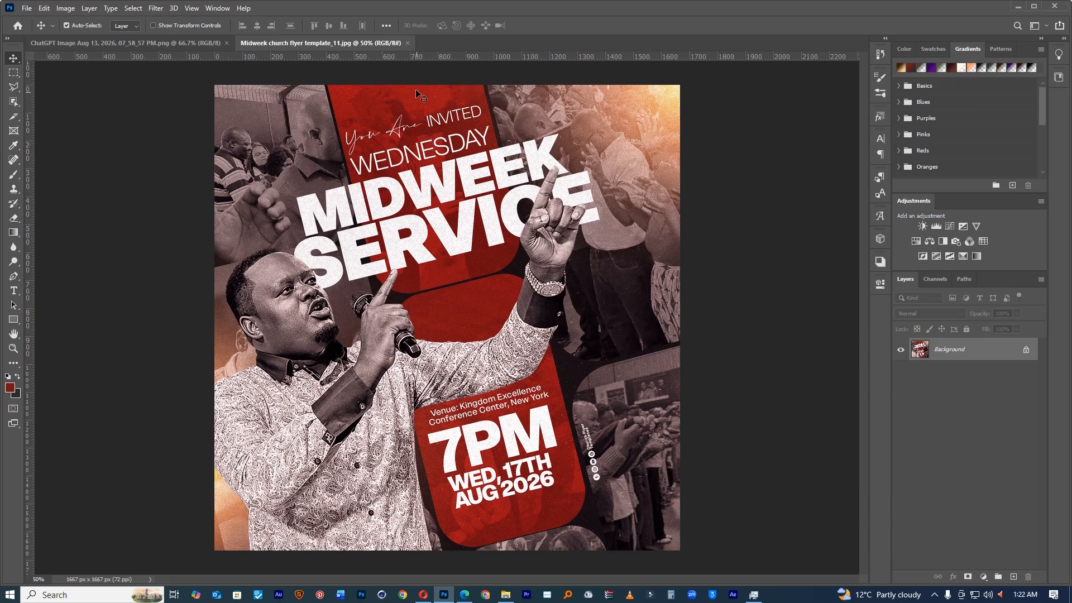
click(407, 43)
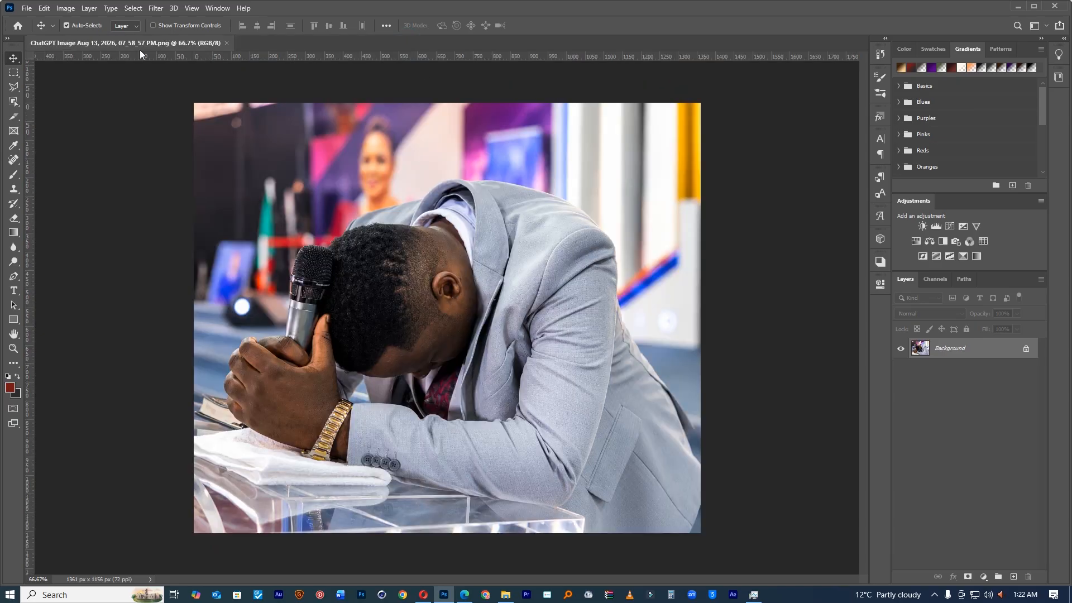
Step: Start a new document from the Market Thumbnail preset and set its width to 1080 and height to 1350 pixels
click(30, 12)
click(42, 21)
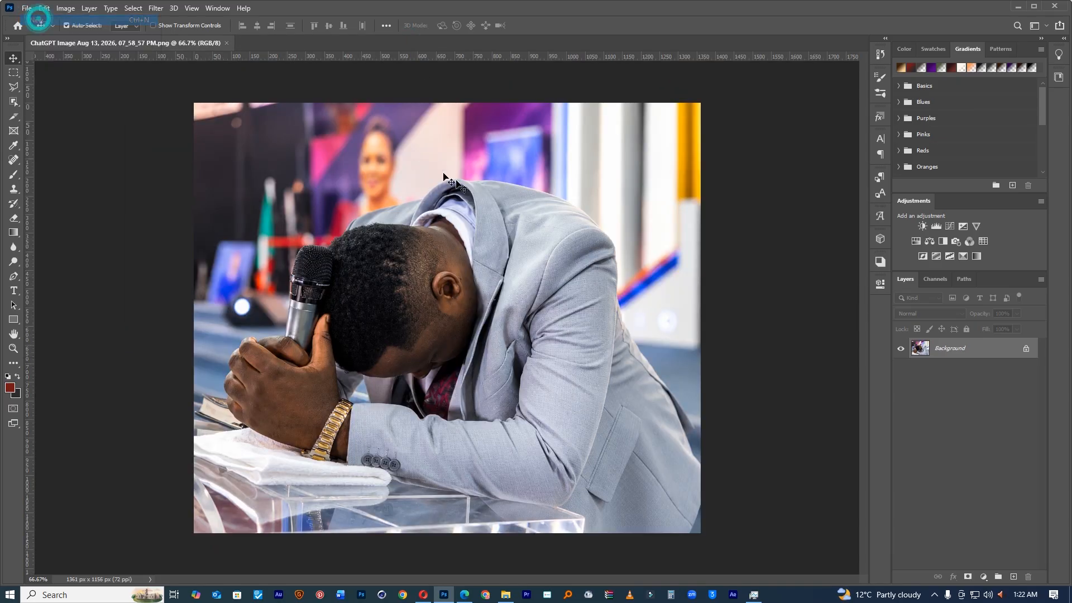
drag(358, 84, 372, 89)
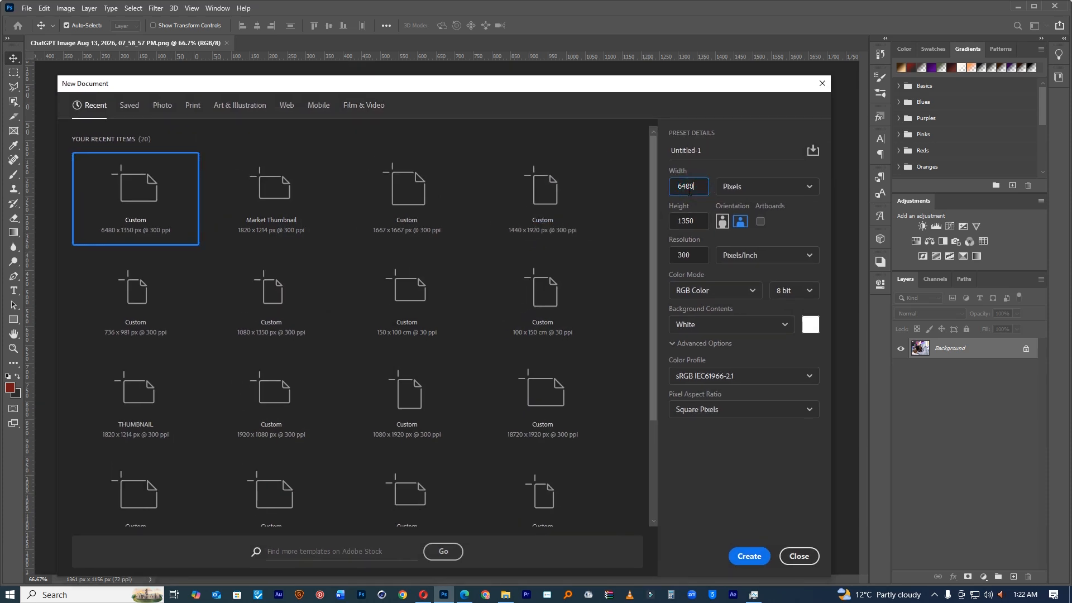
click(264, 193)
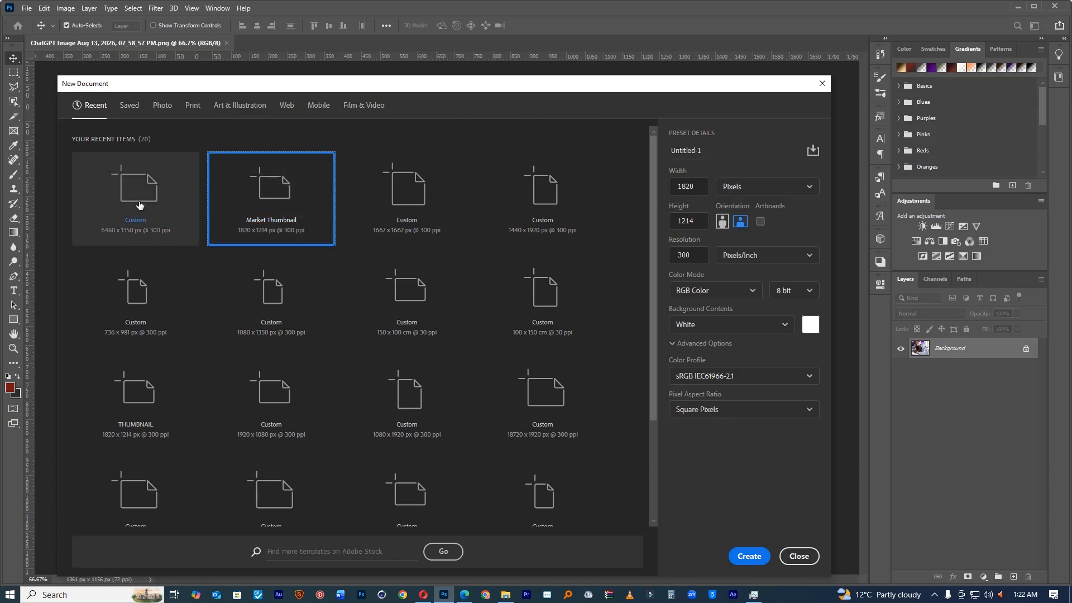
click(698, 194)
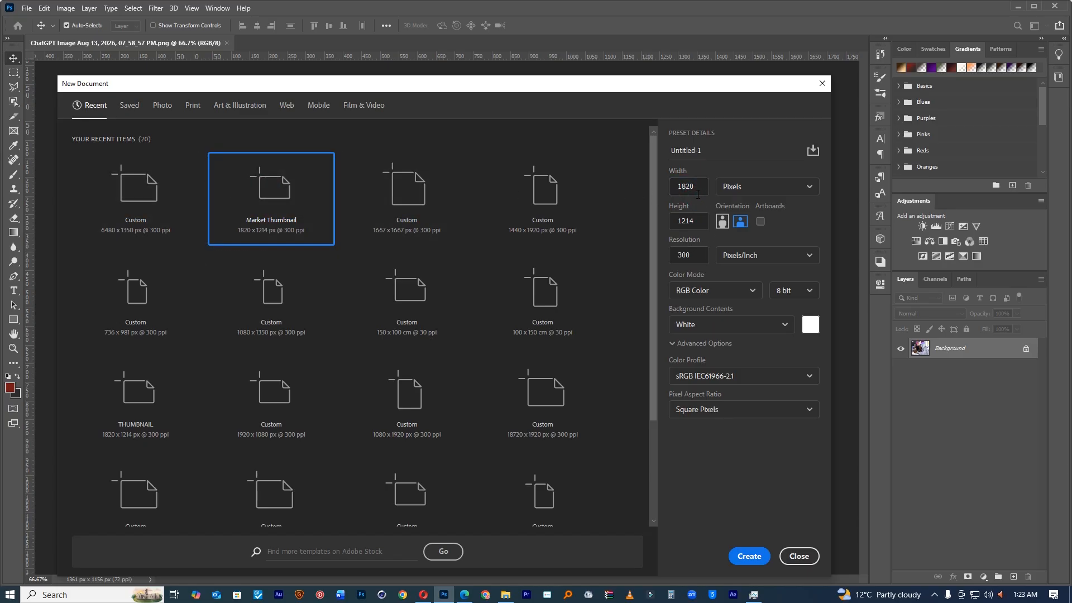
drag(697, 194, 668, 186)
text(1080)
click(686, 221)
text(1350)
Step: Name the new document "Church Flyer Carousel"
click(708, 150)
double_click(707, 150)
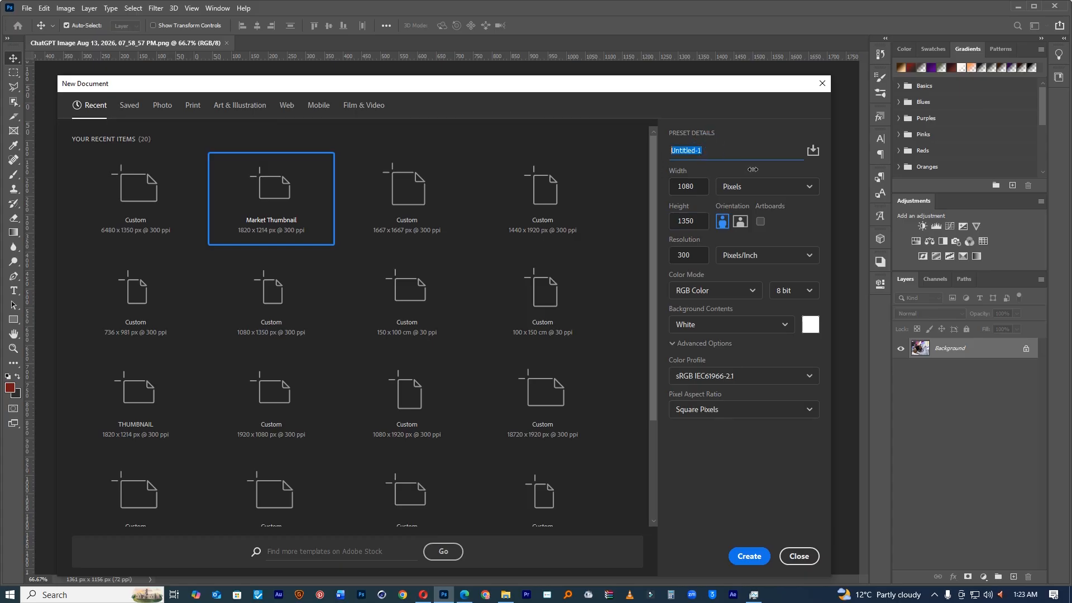
text(Church)
text(Flyer Cariysel)
key(BackSpace)
key(BackSpace)
key(BackSpace)
key(BackSpace)
key(BackSpace)
text(usel)
Step: Set the new document's width to 1080*7 pixels for seven slides and create the document
click(691, 186)
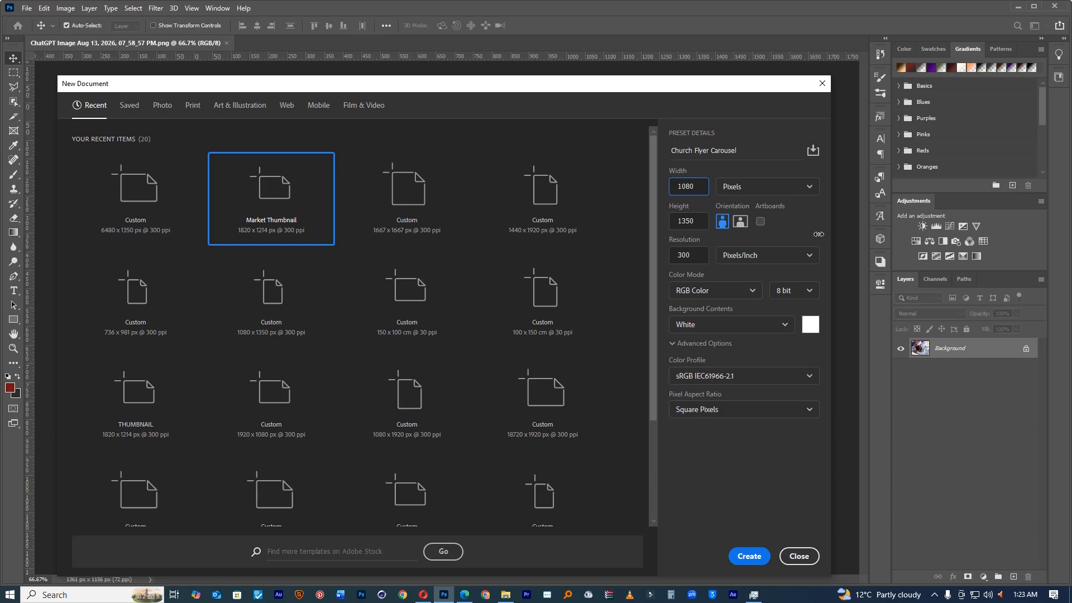
text(*)
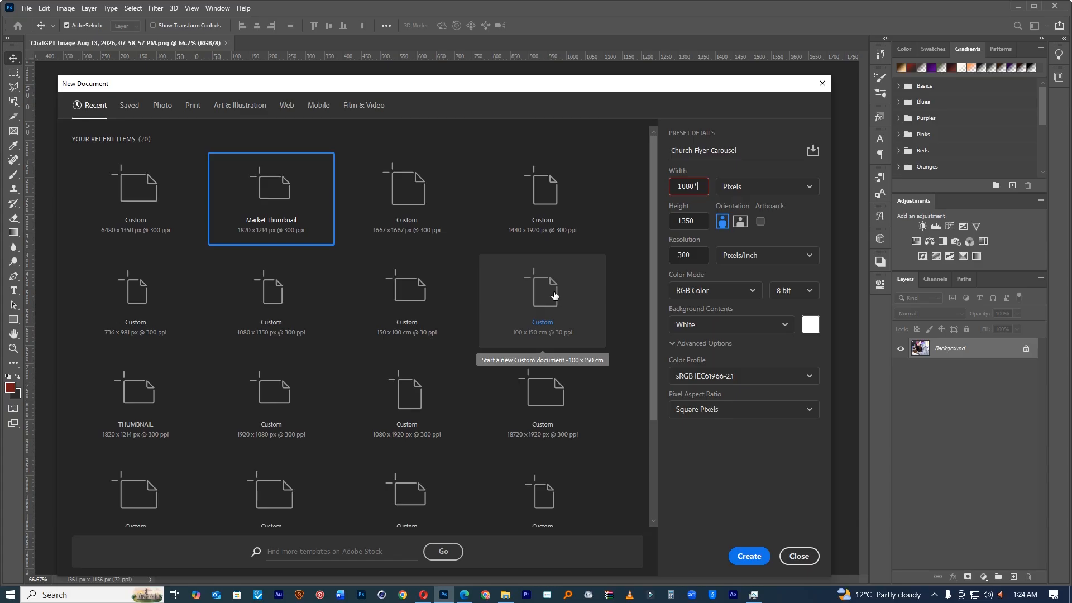
text(7)
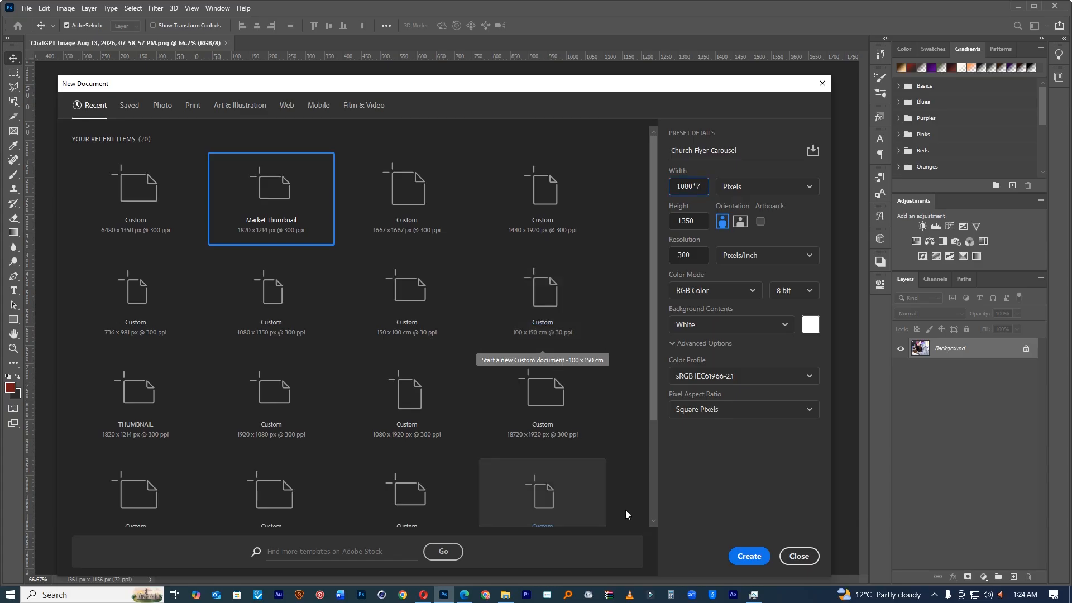
click(744, 558)
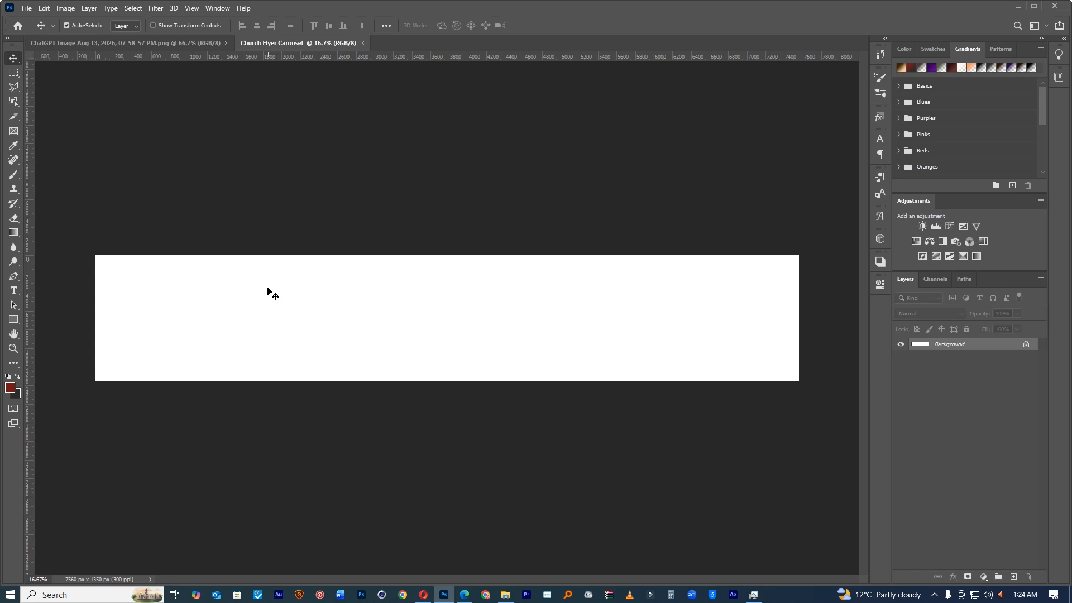
click(192, 8)
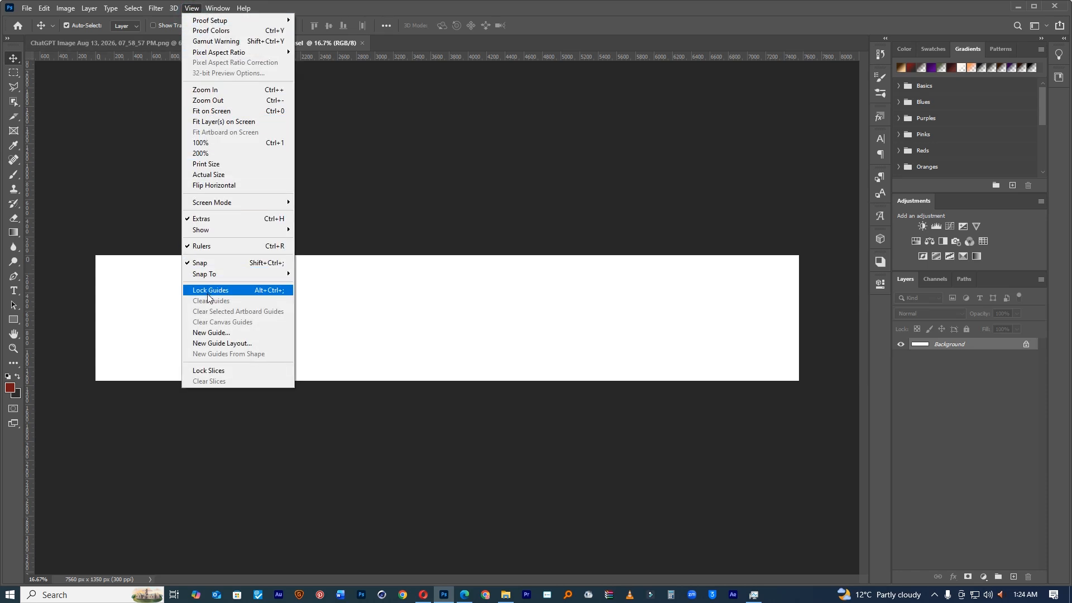
click(402, 325)
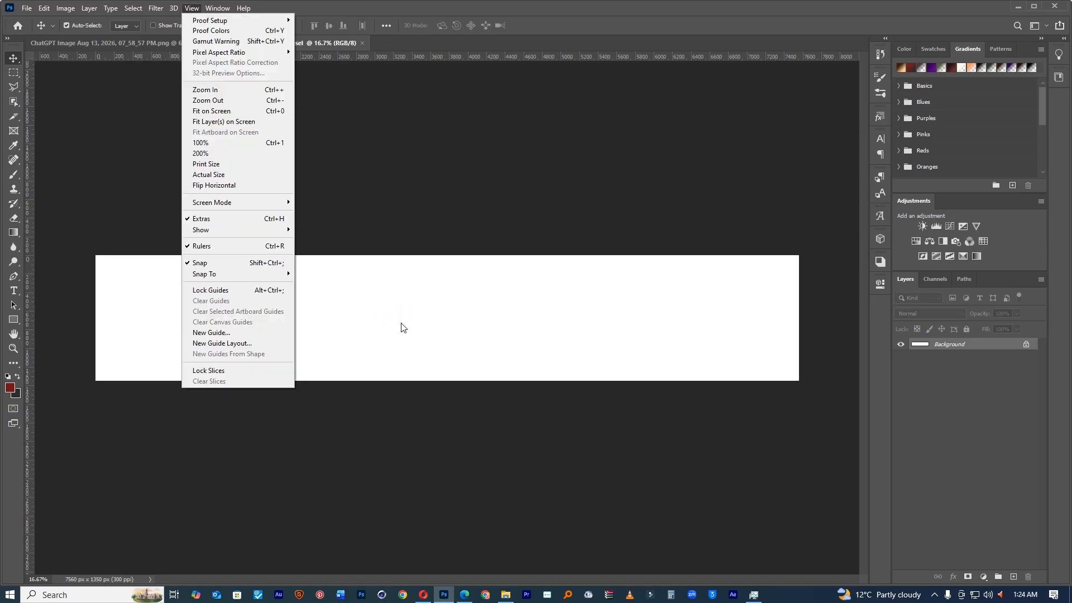
click(402, 328)
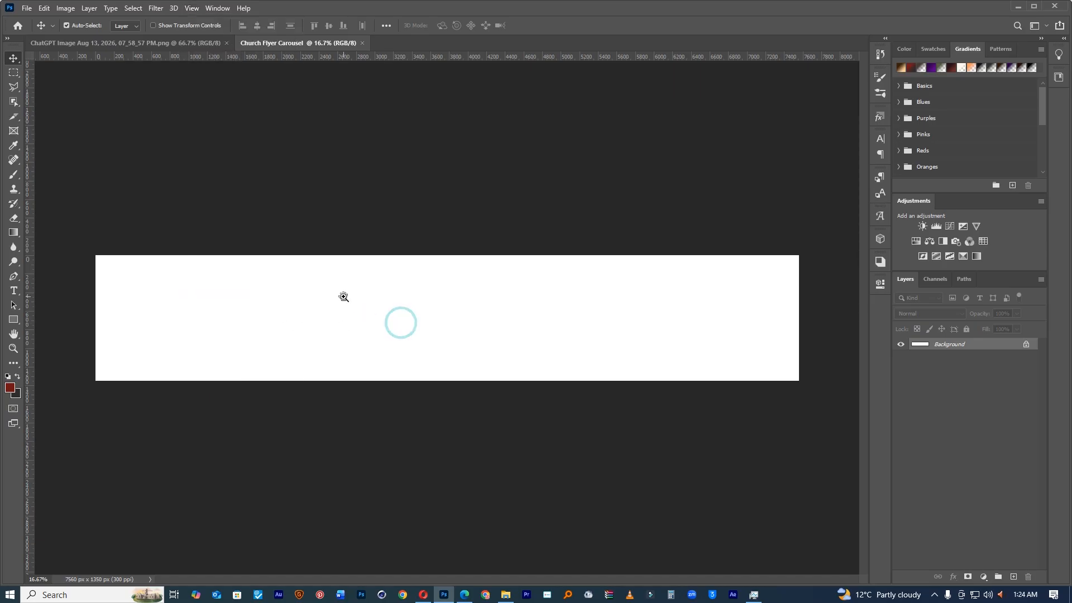
click(342, 294)
right_click(342, 294)
click(353, 305)
click(191, 7)
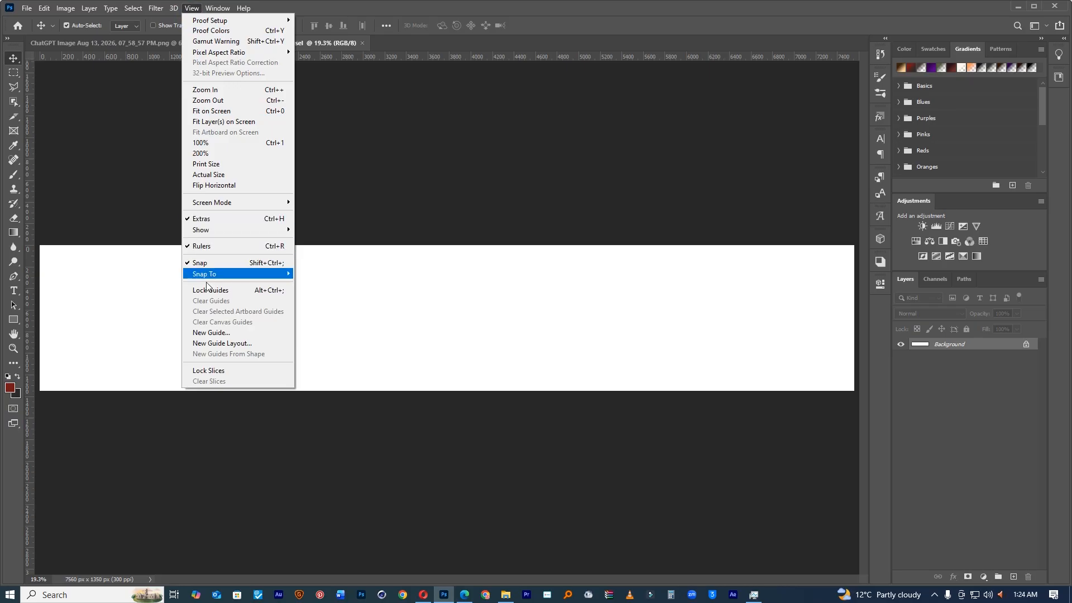
click(211, 333)
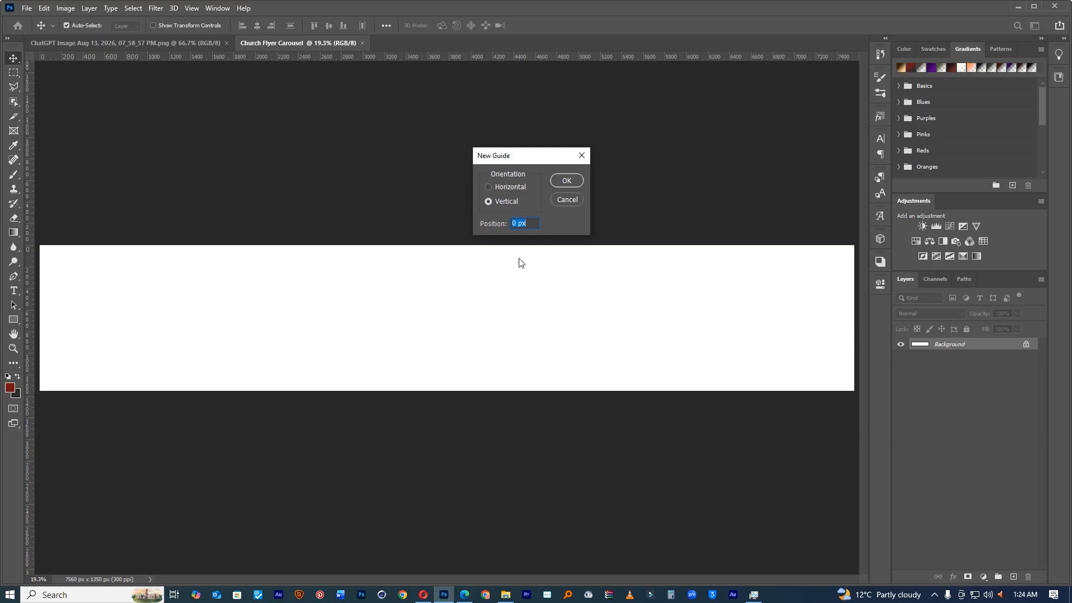
click(567, 199)
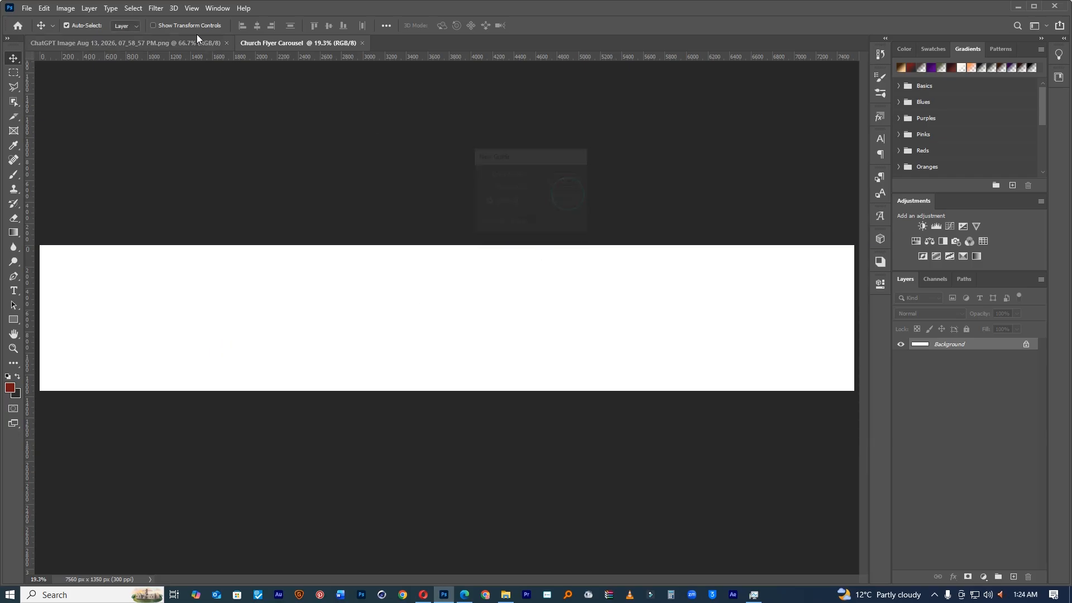
Step: Add a new guide layout that divides the canvas into 7 columns
click(192, 8)
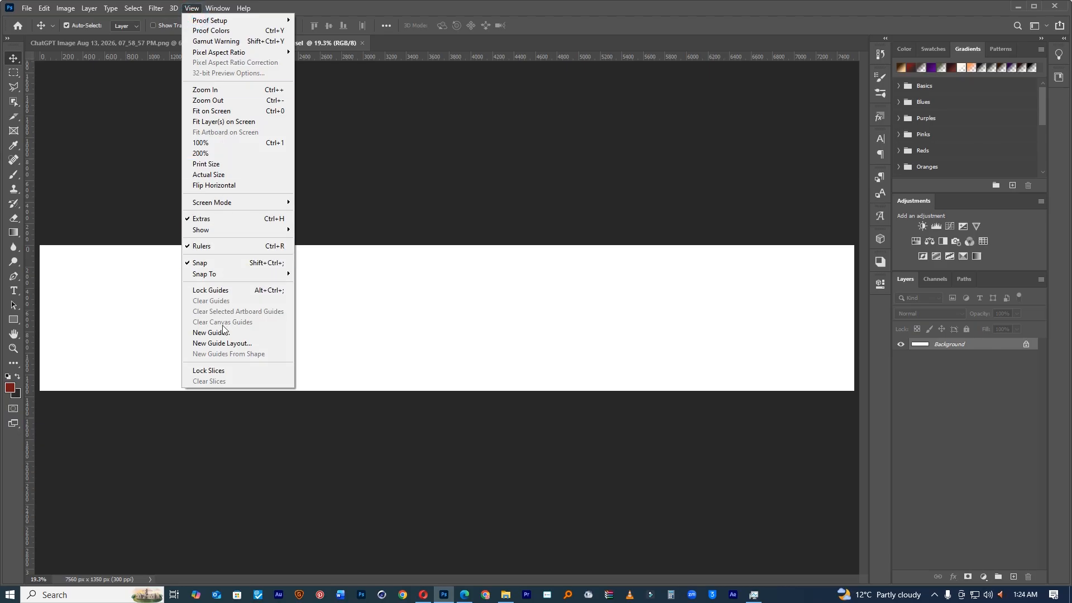
click(223, 344)
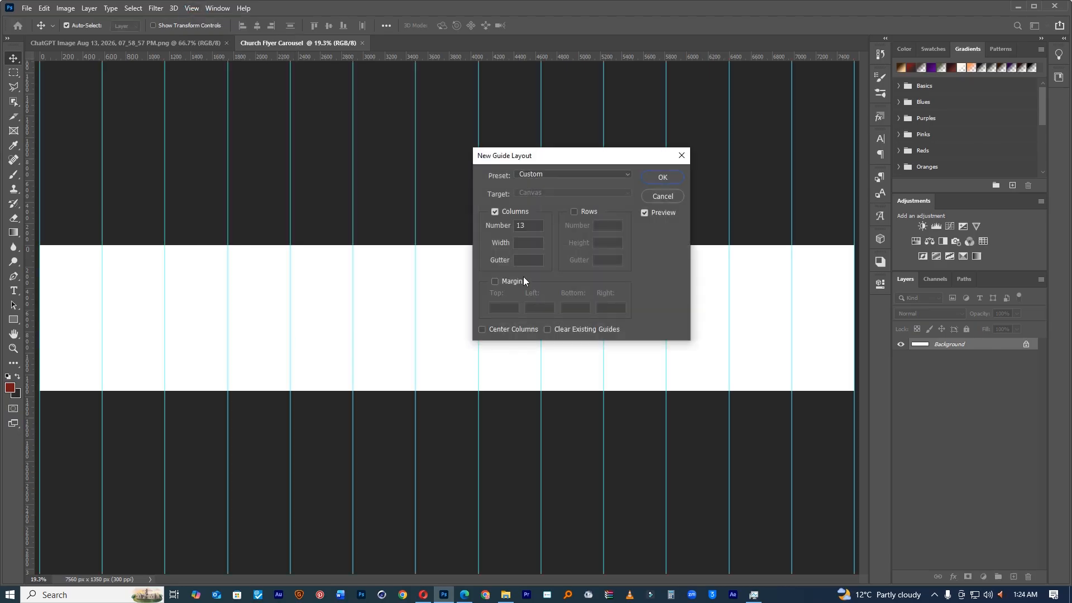
drag(586, 159, 535, 167)
double_click(477, 233)
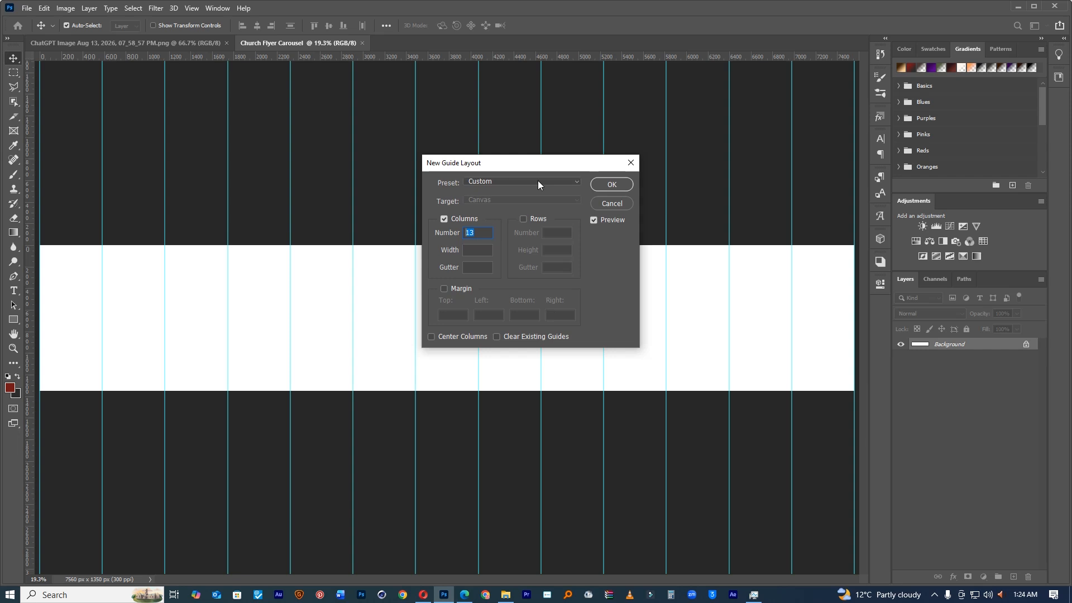
text(7)
click(611, 184)
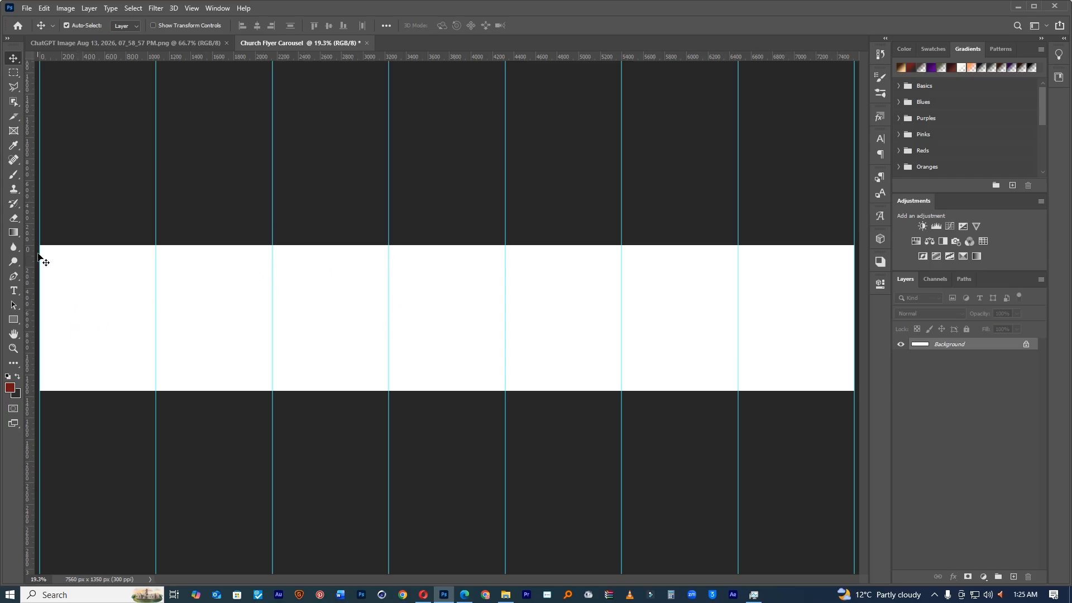
Step: Create a separate 1080 by 1350 pixel document and compare it with one column of the Church Flyer Carousel canvas
click(26, 8)
click(23, 17)
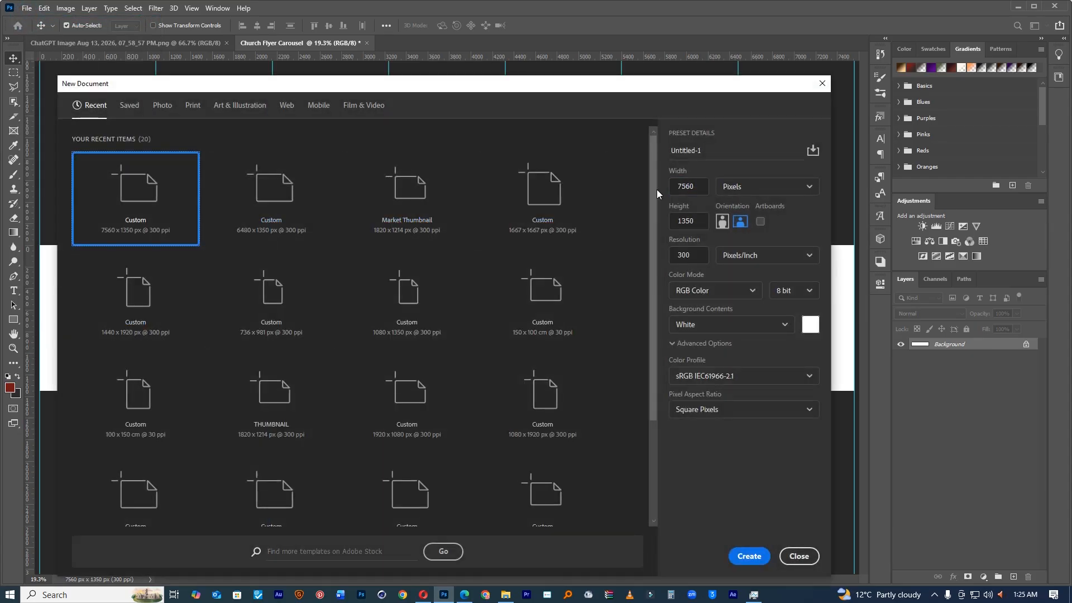
double_click(687, 187)
text(1080)
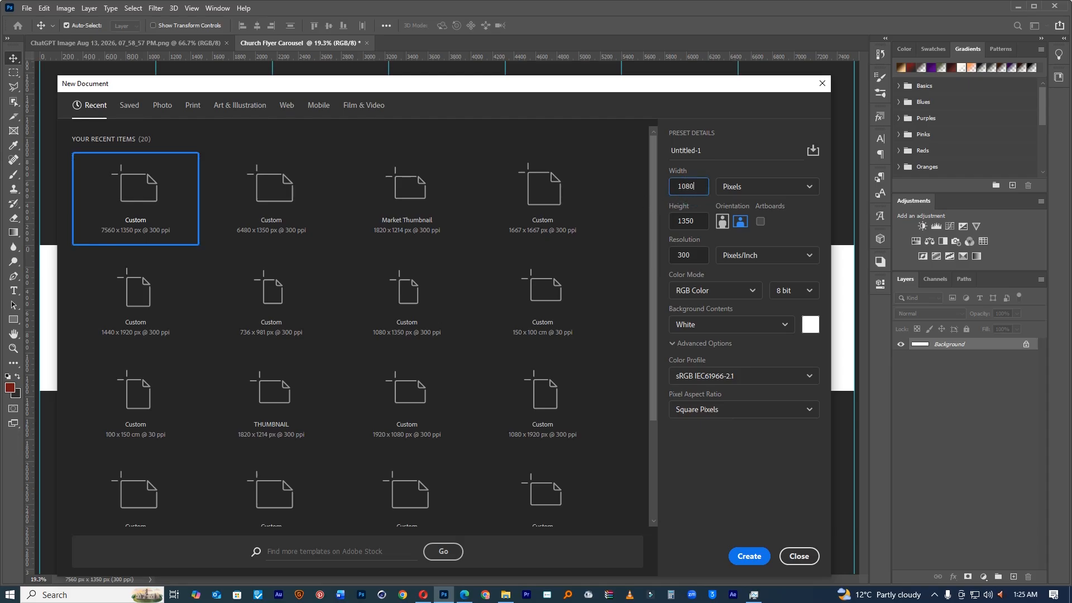
click(760, 558)
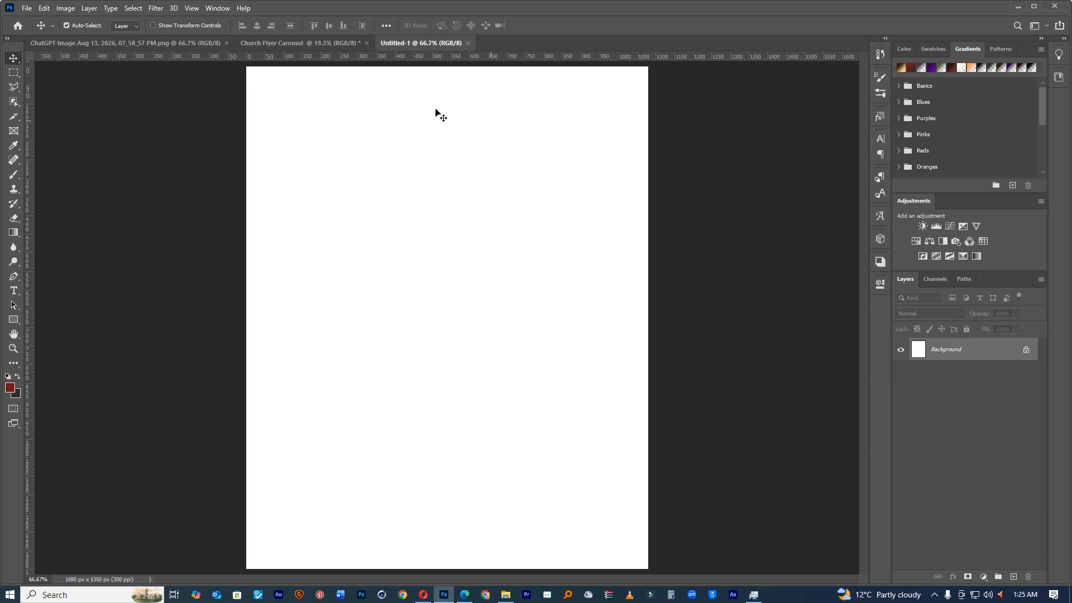
click(282, 43)
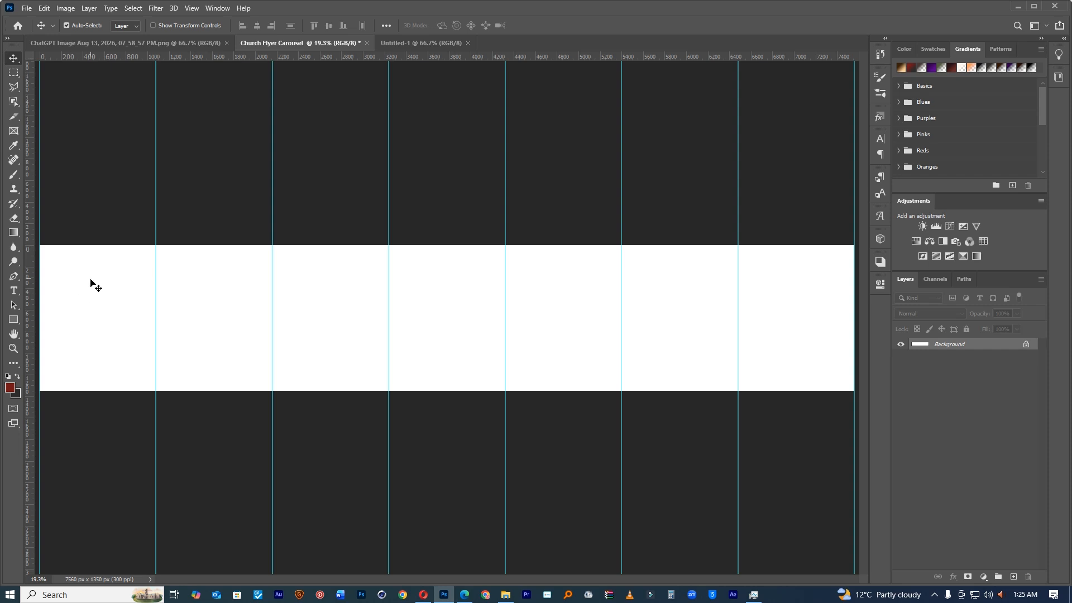
click(417, 43)
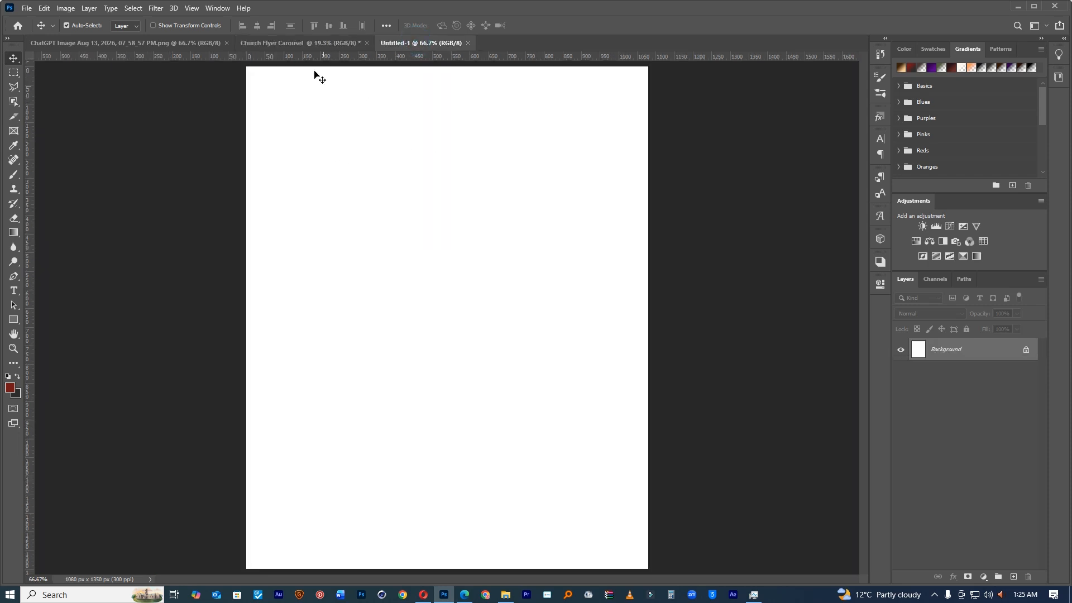
Step: Return to the Church Flyer Carousel document and lock its guides
click(300, 44)
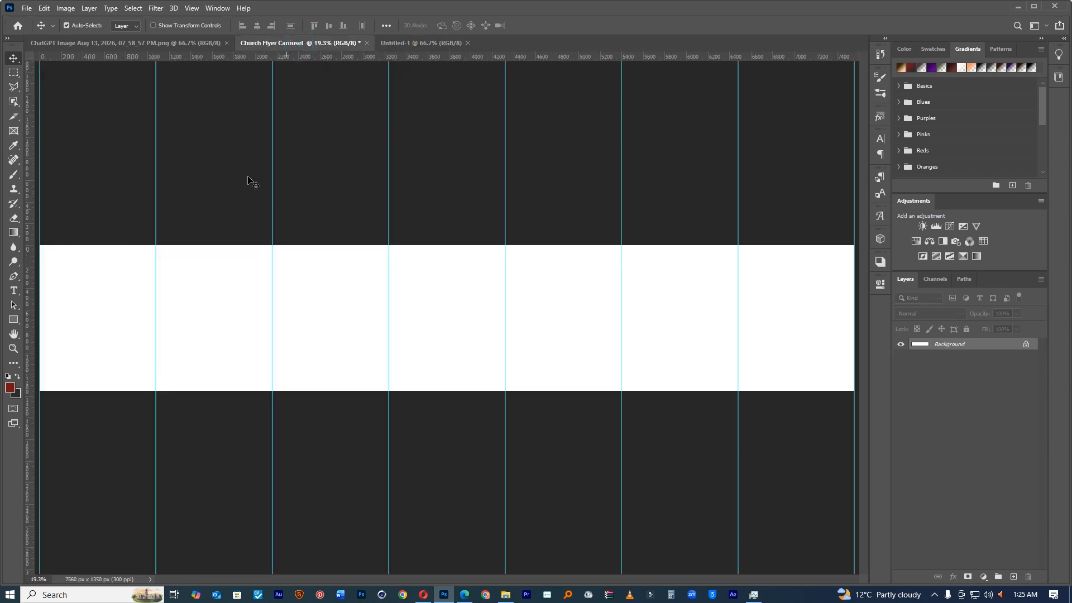
click(194, 10)
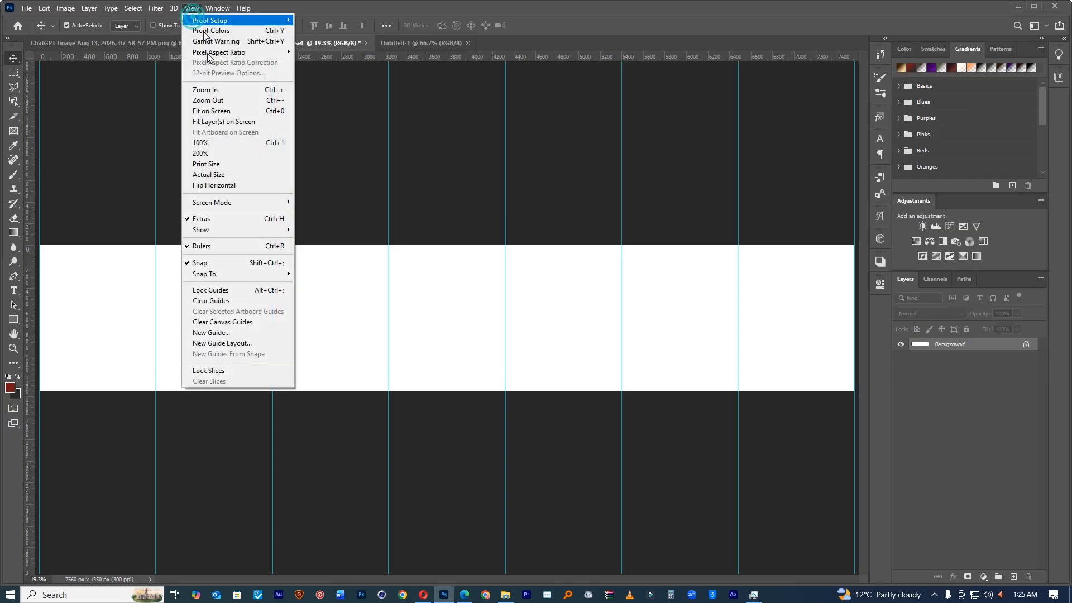
click(201, 295)
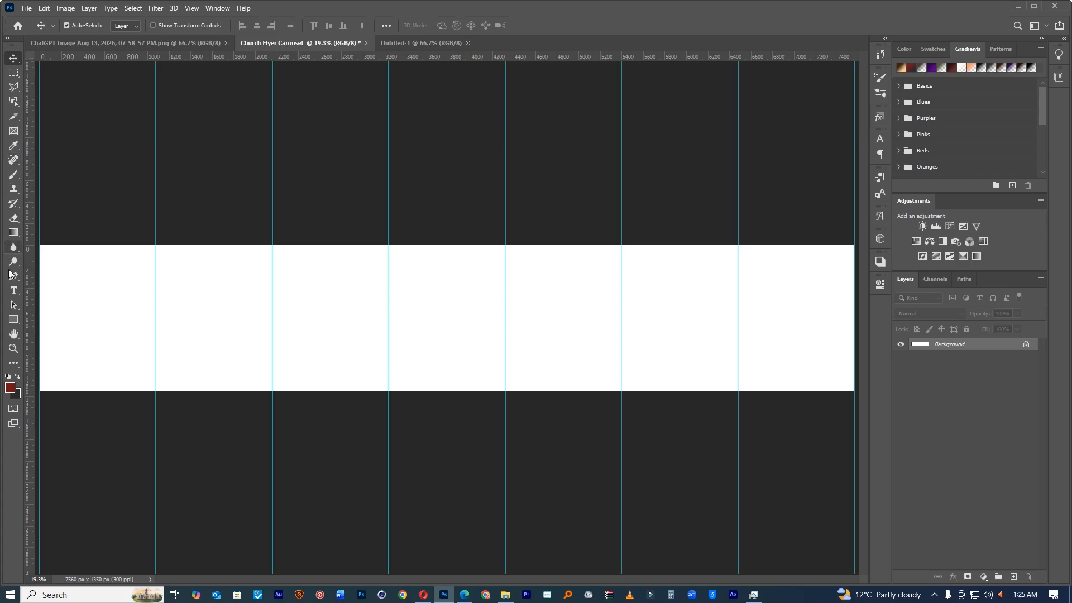
Step: With the Slice tool, divide the whole canvas vertically into 7 evenly spaced slices
click(13, 174)
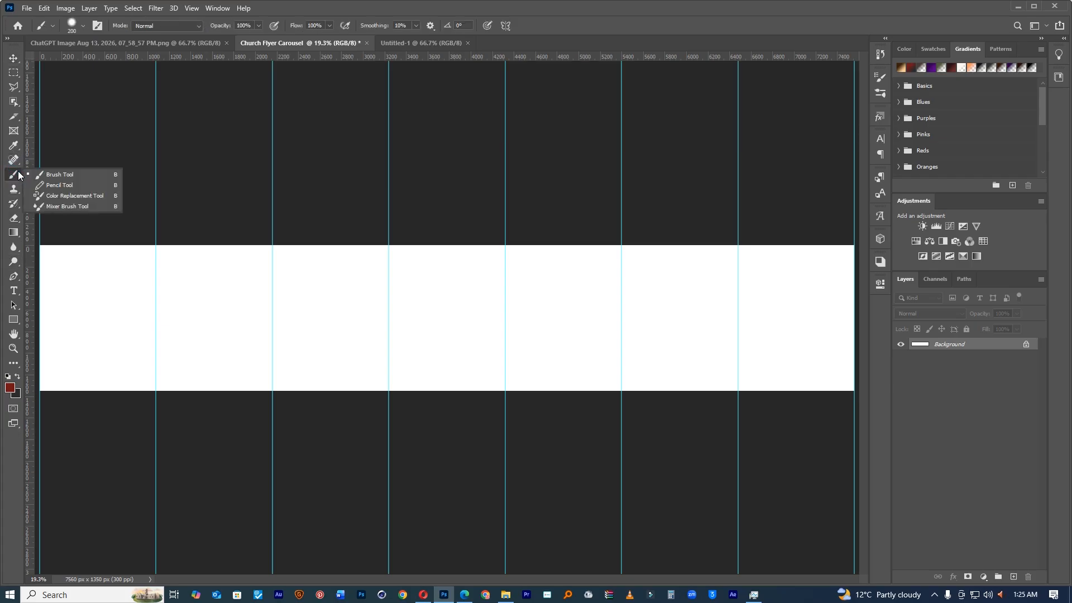
click(16, 119)
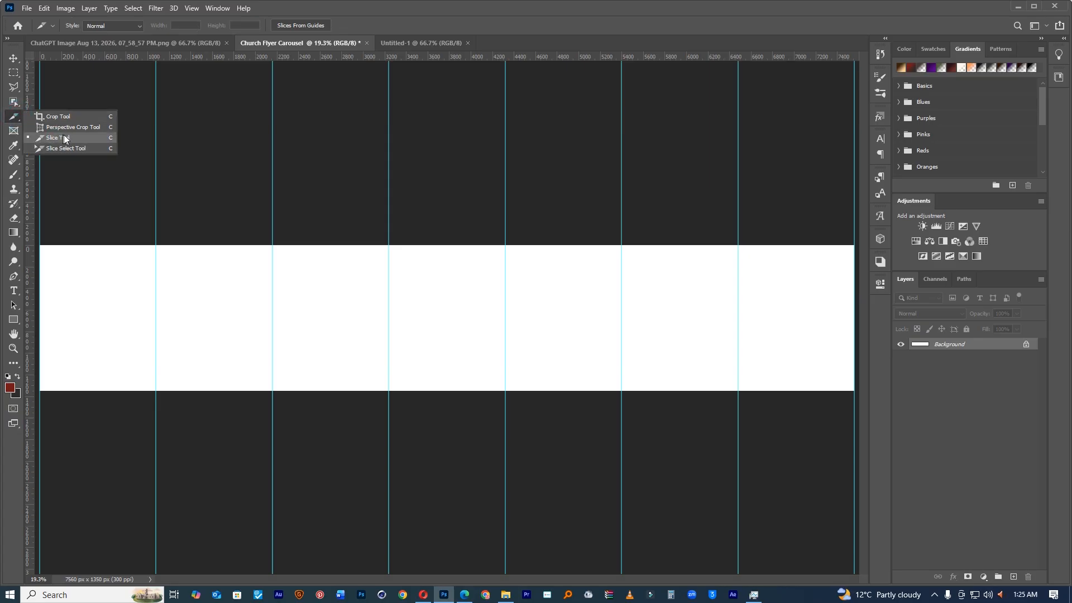
click(55, 137)
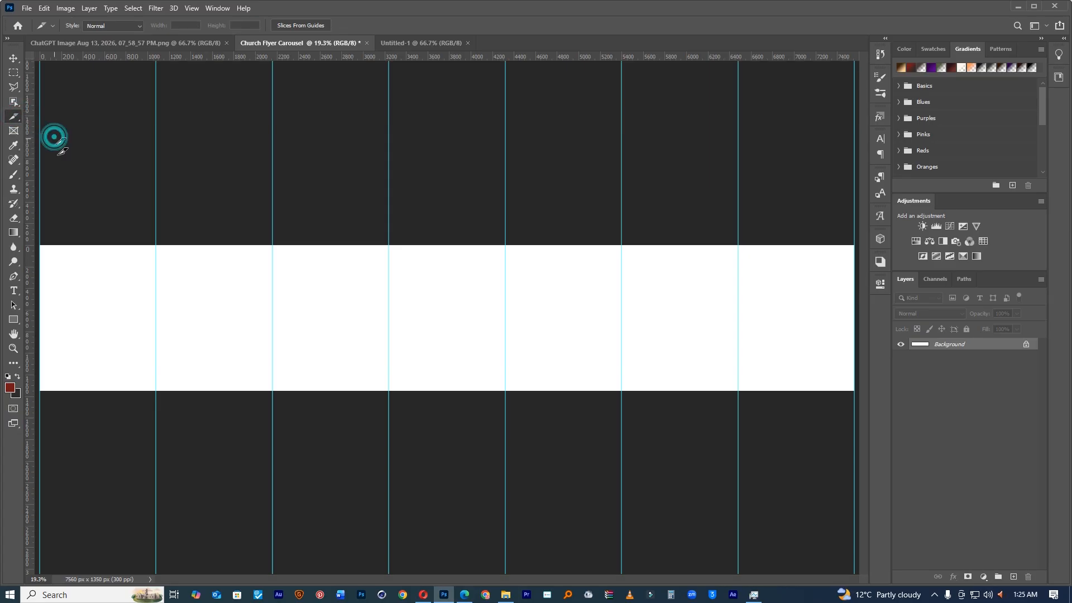
right_click(102, 271)
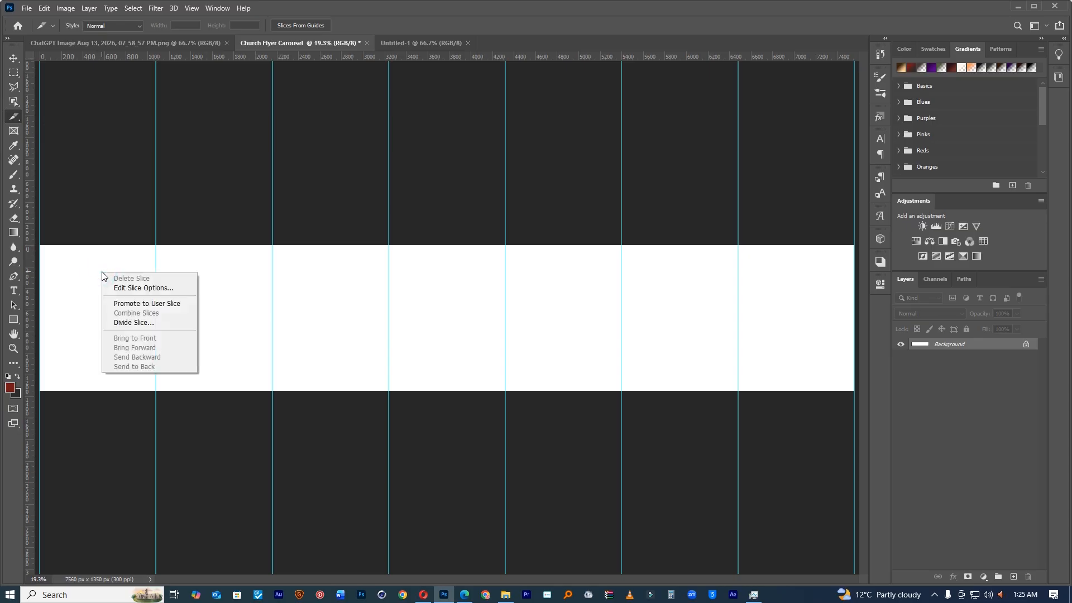
click(123, 323)
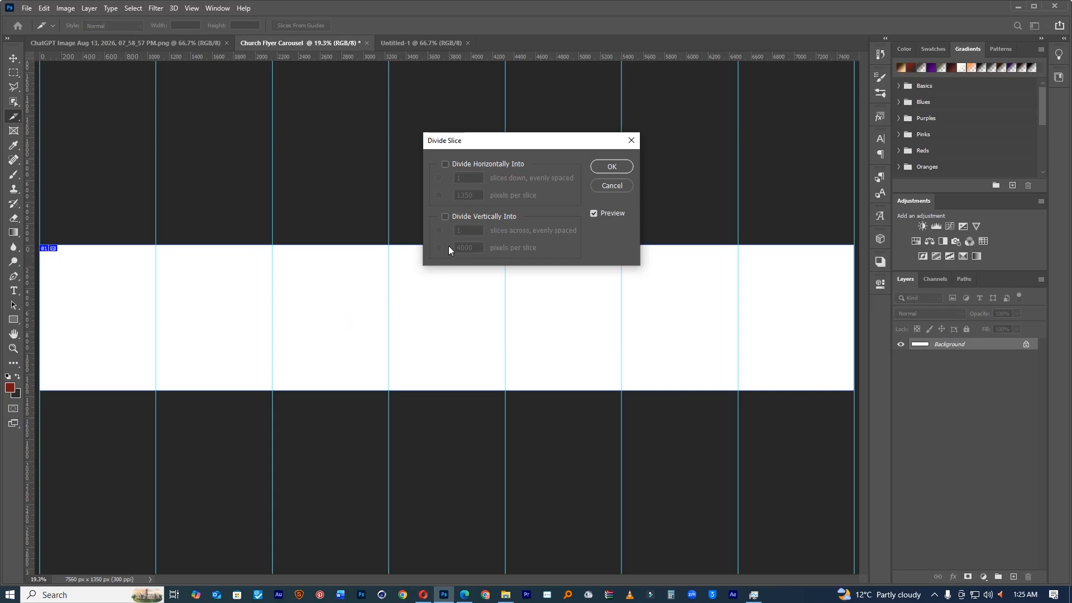
click(444, 217)
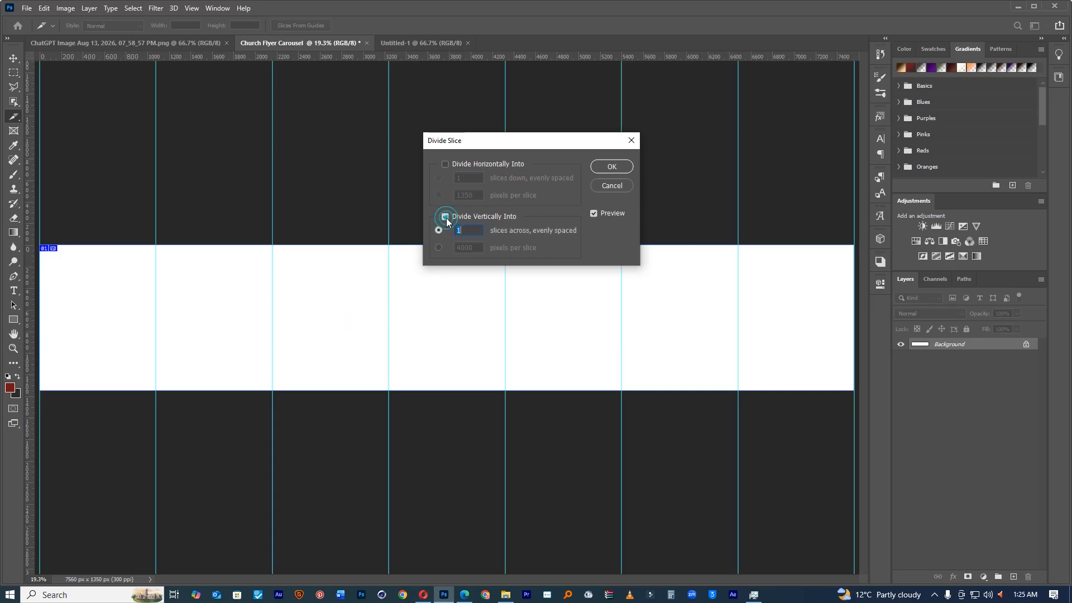
click(468, 230)
text(7)
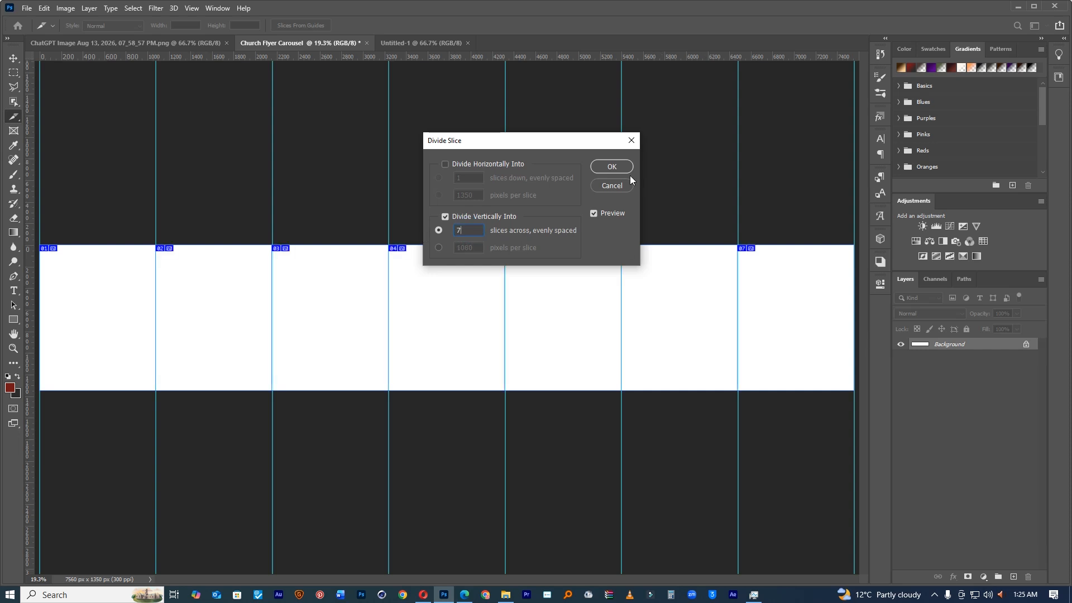
click(613, 165)
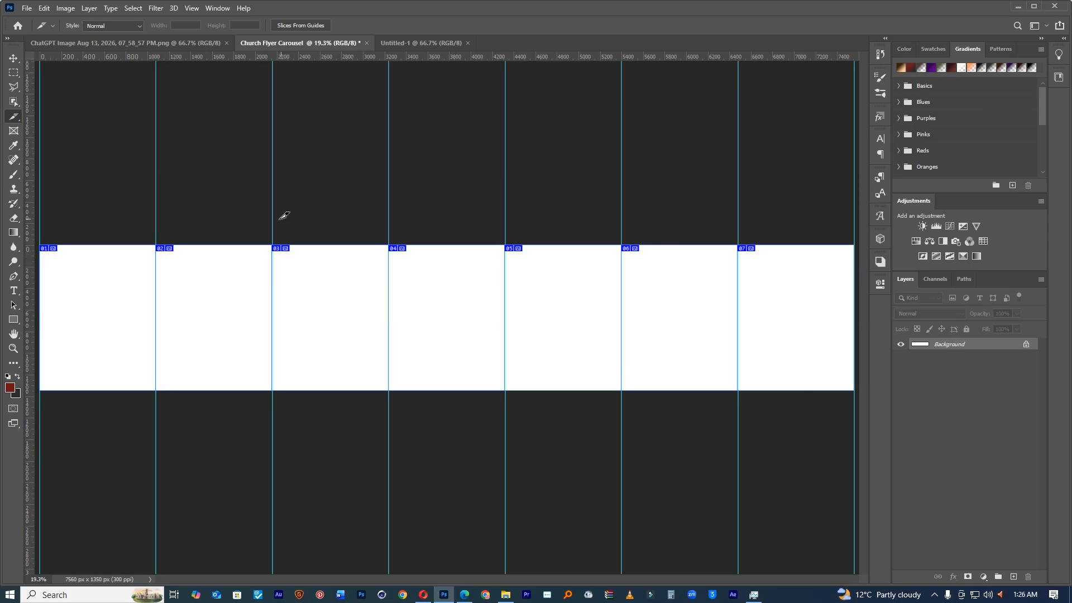
Step: Apply the dark grey to red gradient preset to the canvas as a gradient fill layer above the Background
click(16, 59)
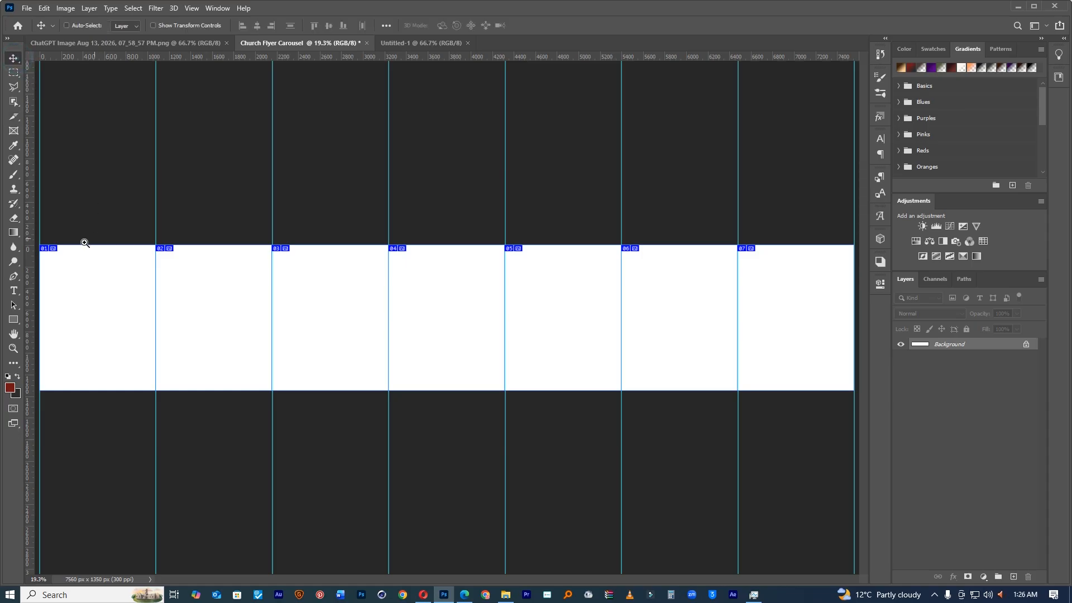
ctrl+click(83, 242)
ctrl+click(82, 242)
drag(96, 287, 456, 139)
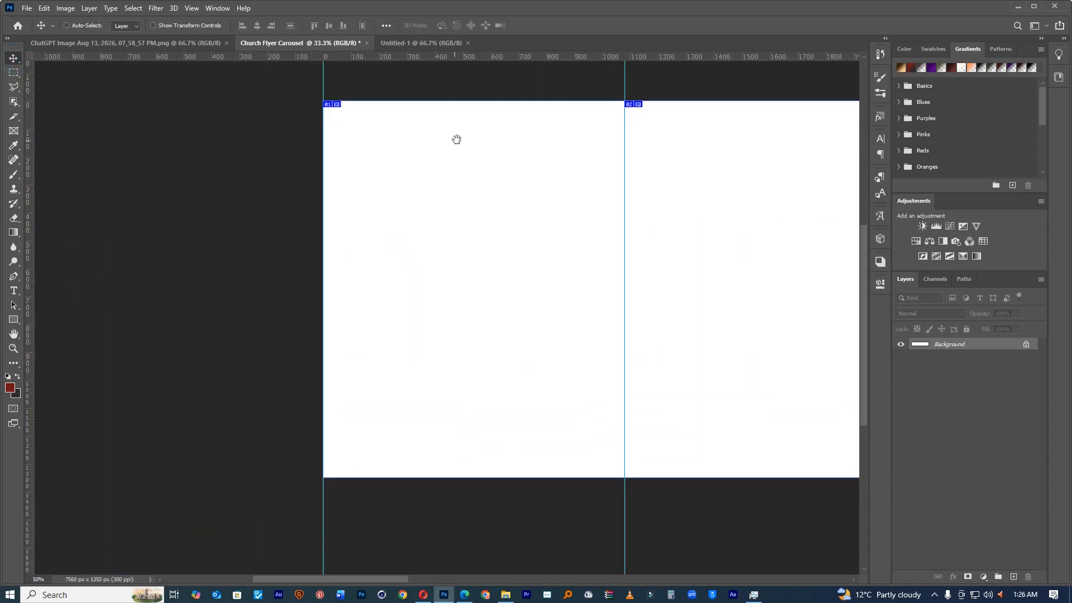
ctrl+click(379, 103)
drag(564, 235, 495, 210)
ctrl+click(551, 198)
drag(610, 218, 587, 227)
drag(573, 267, 559, 263)
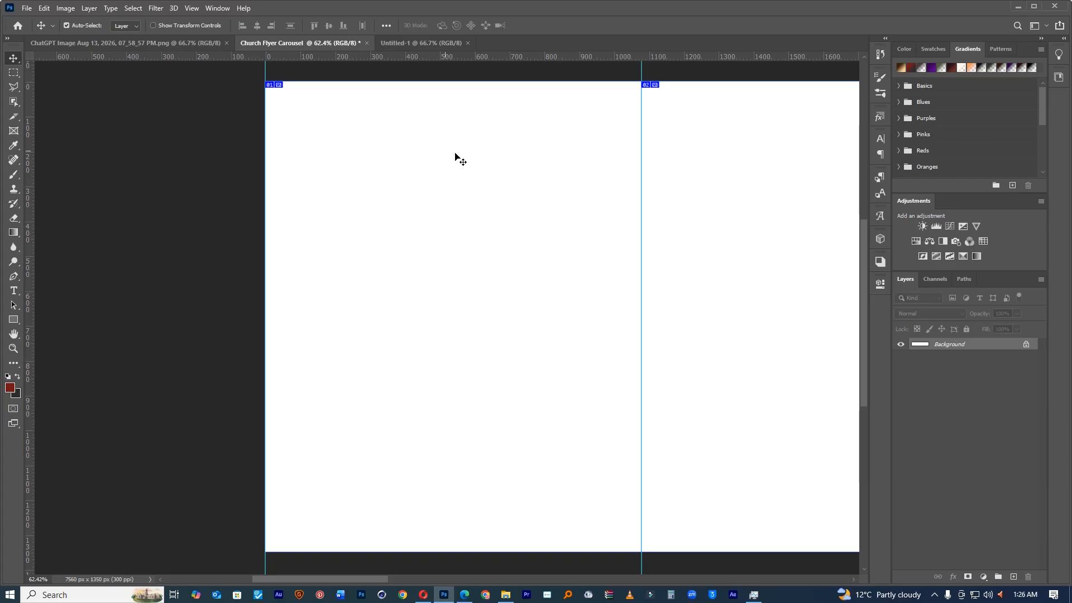
drag(911, 68, 939, 343)
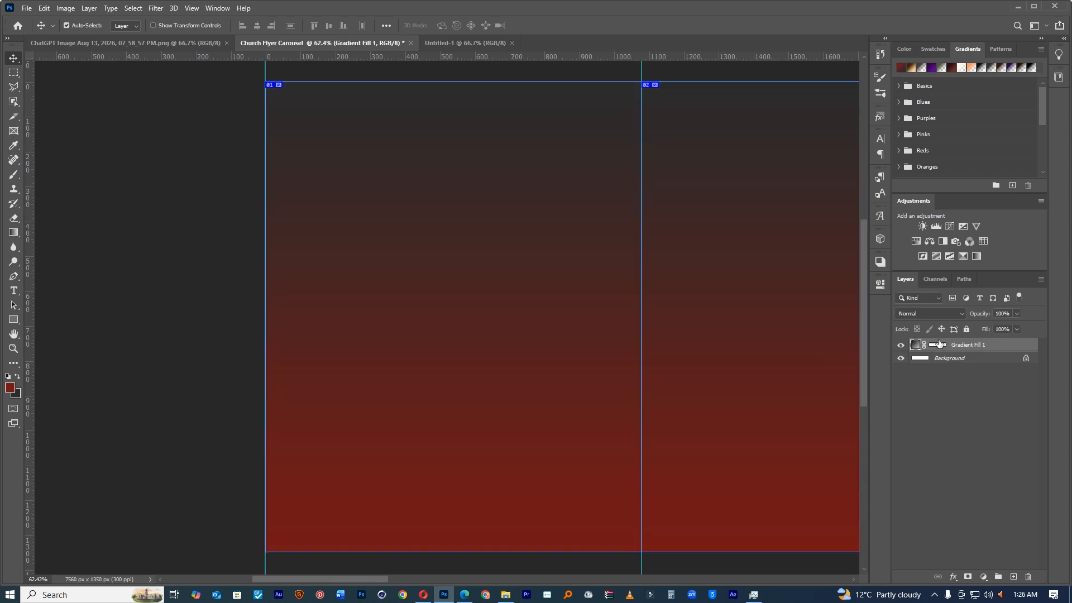
ctrl+drag(712, 306, 663, 311)
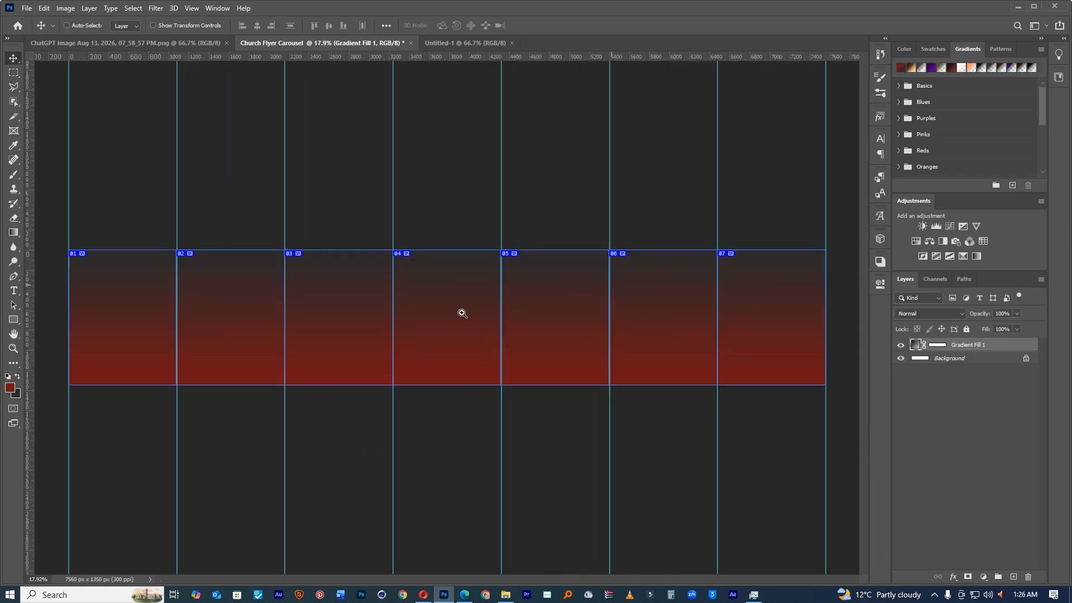
Step: Undo the dark grey to red gradient fill layer over the seven-slide canvas
ctrl+click(276, 292)
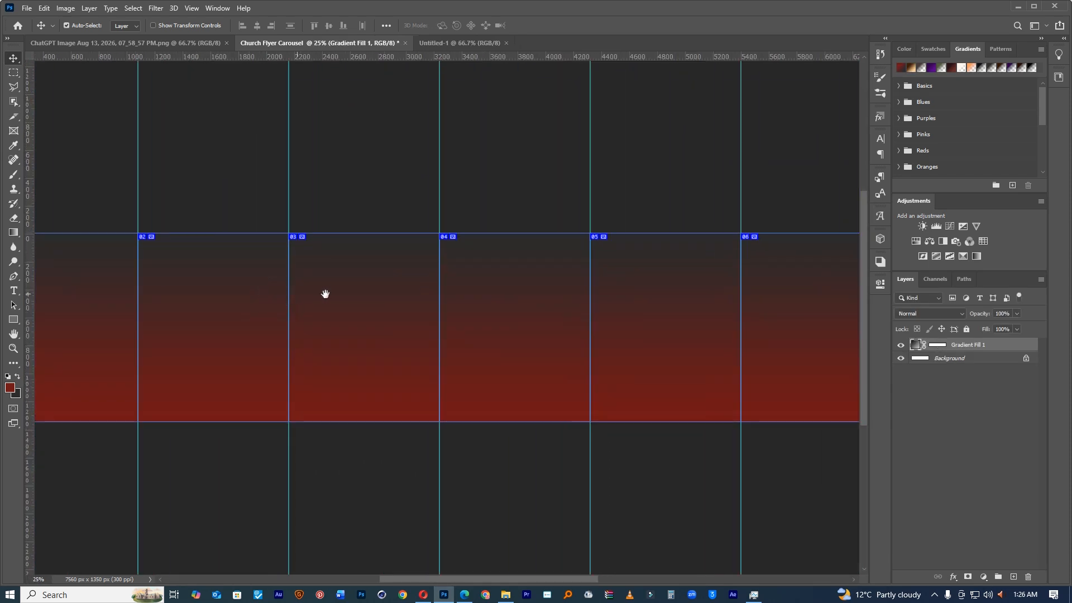
key(ctrl+z)
drag(122, 236, 322, 225)
ctrl+click(256, 241)
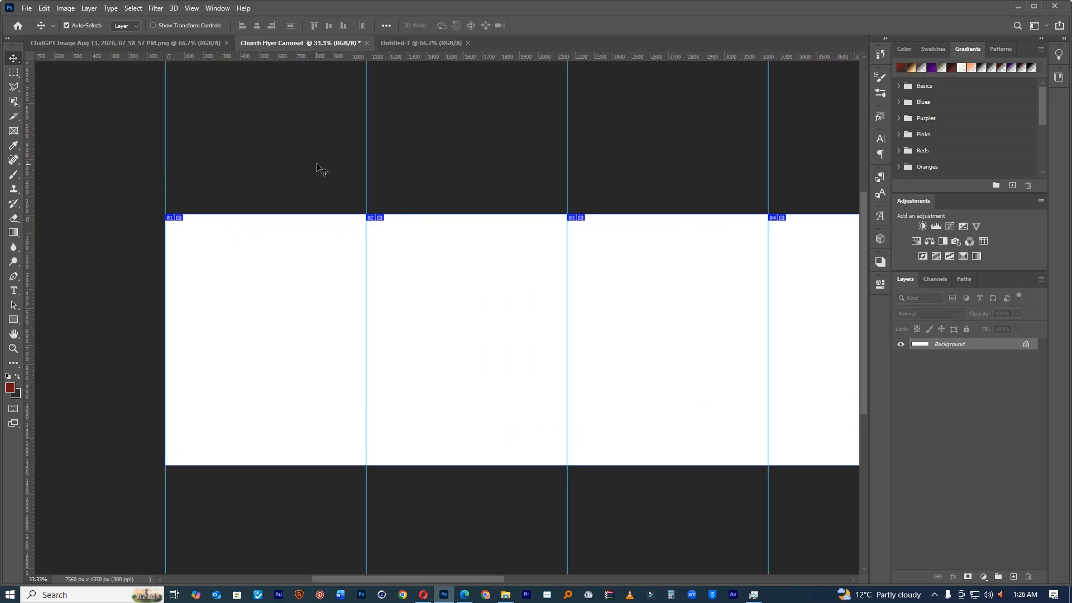
Step: Switch to the Instagram post in the browser and examine how its Midweek Service carousel images continue from slide to slide
click(464, 594)
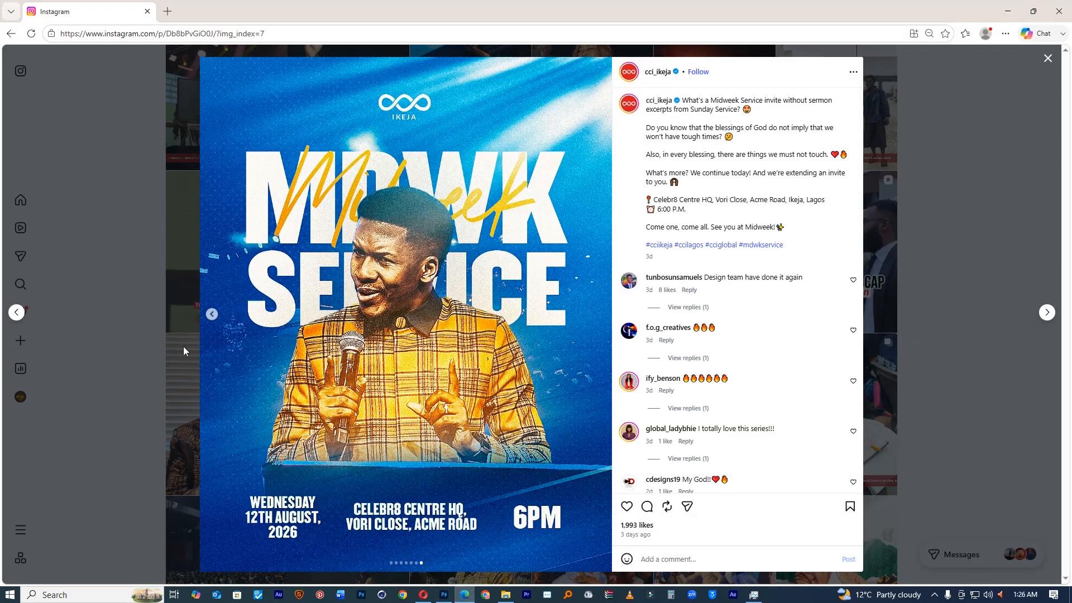
click(211, 321)
click(211, 321)
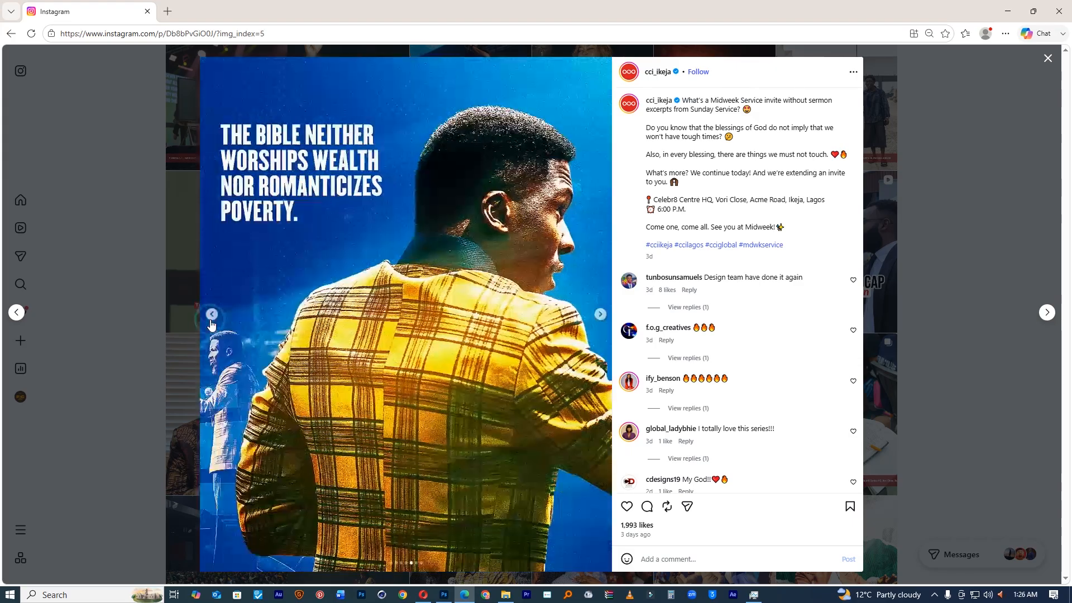
click(210, 321)
click(210, 321)
click(211, 321)
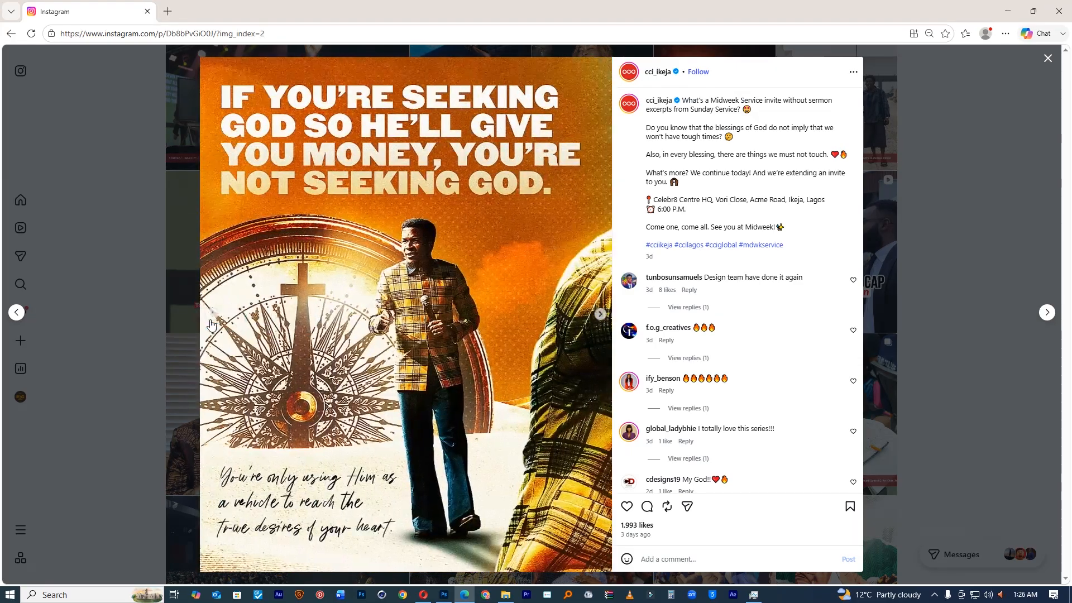
click(211, 322)
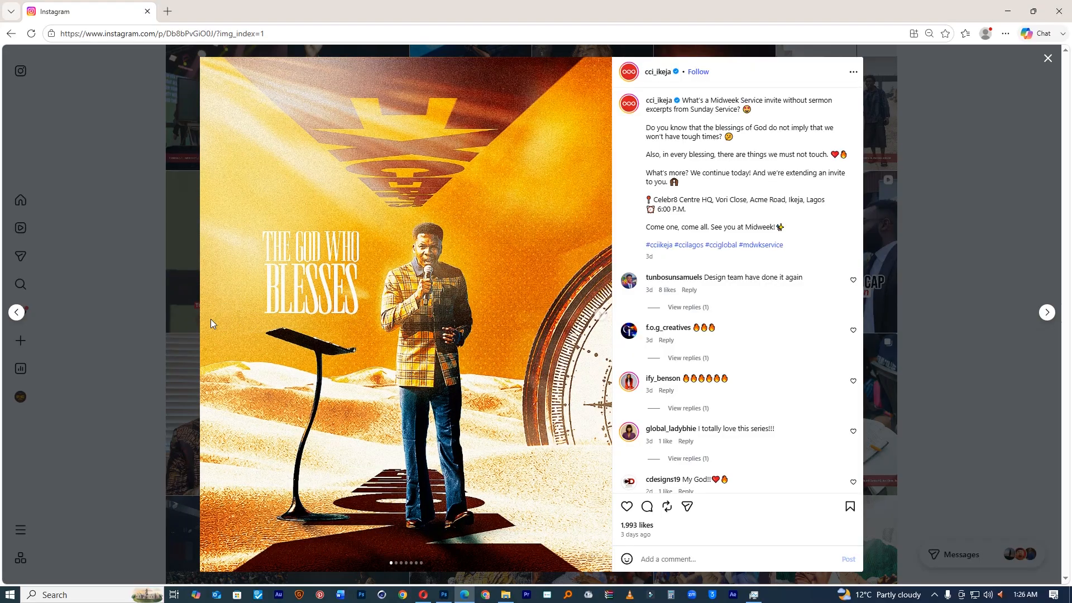
click(601, 316)
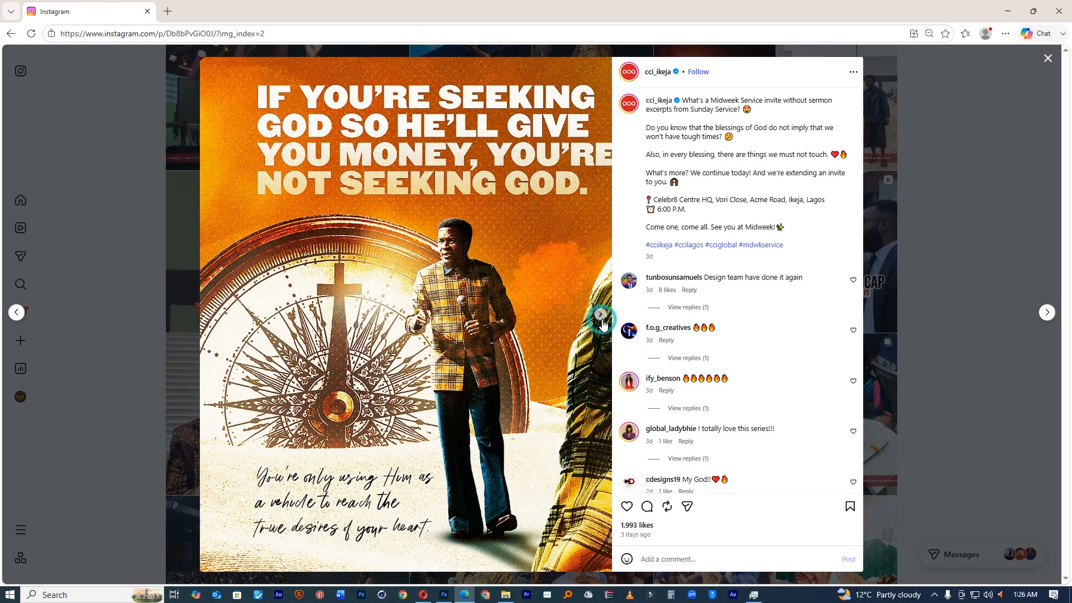
click(601, 316)
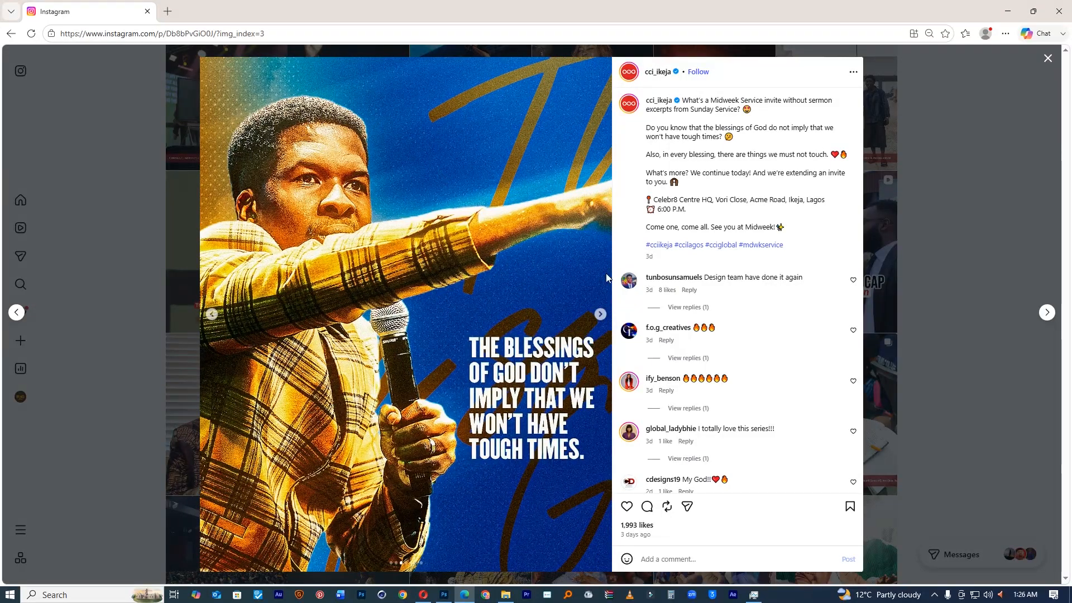
click(600, 315)
click(599, 315)
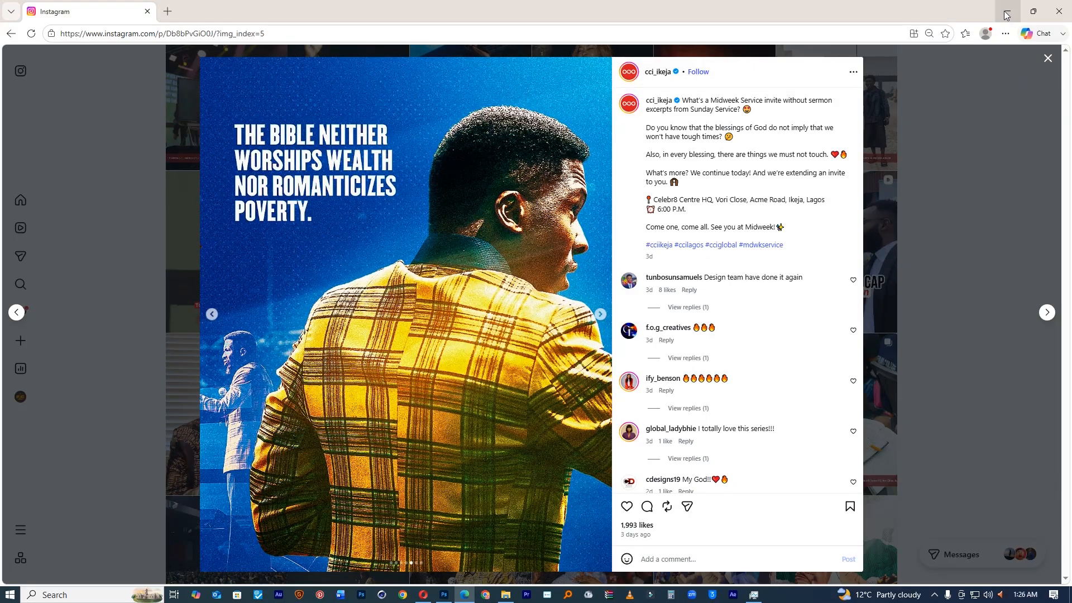
Step: Return to Photoshop and draw a 1080 by 1350 px dark red rectangle covering slide 1
click(444, 594)
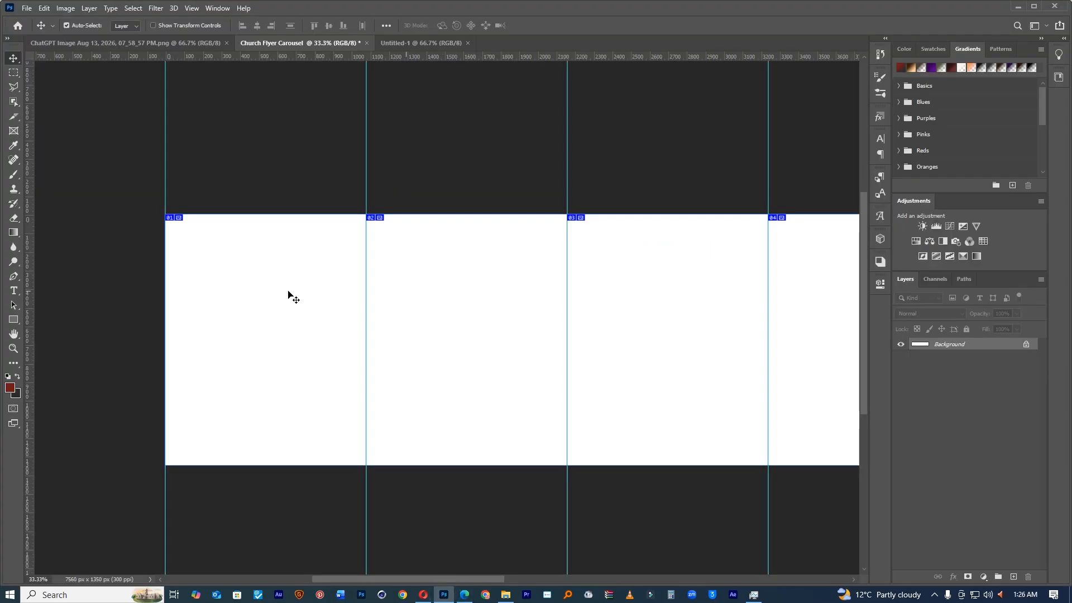
click(16, 322)
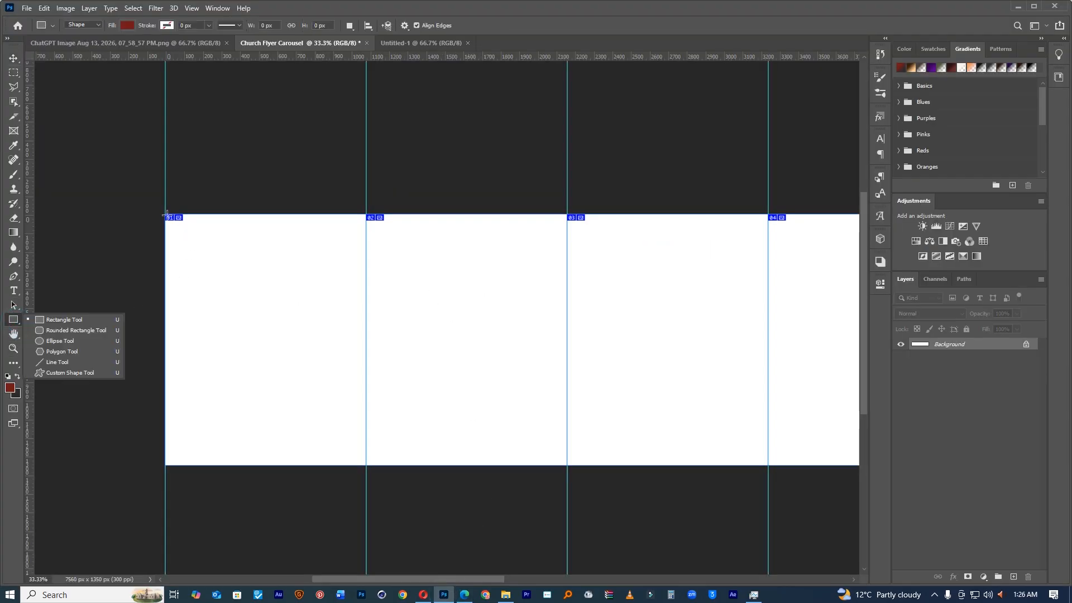
drag(165, 214, 367, 469)
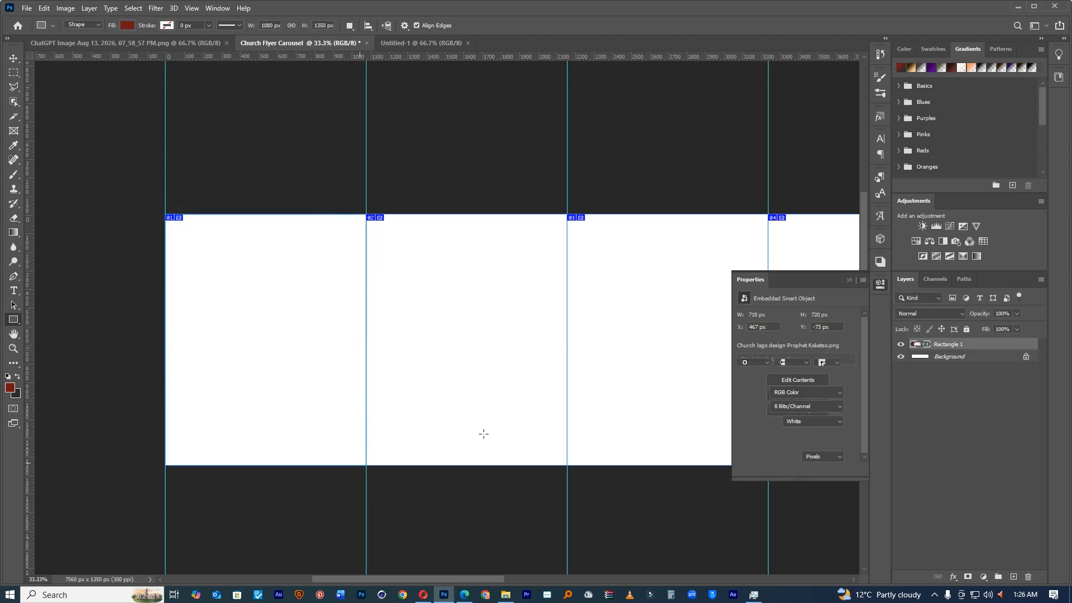
click(849, 281)
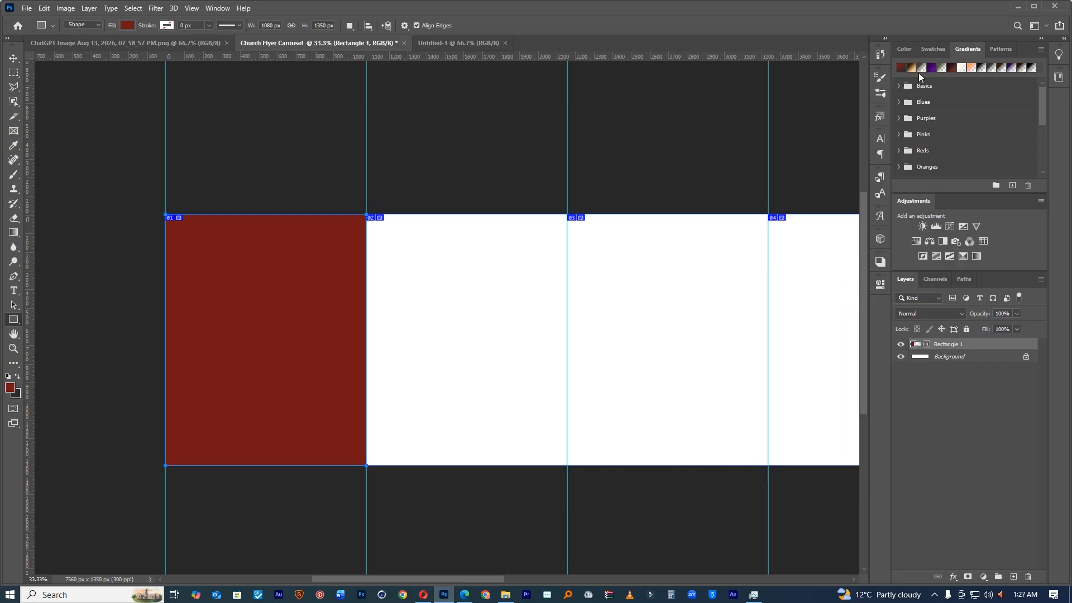
Step: Add the tan to dark brown gradient preset as a fill layer above Rectangle 1, testing it clipped and unclipped
drag(911, 68, 959, 355)
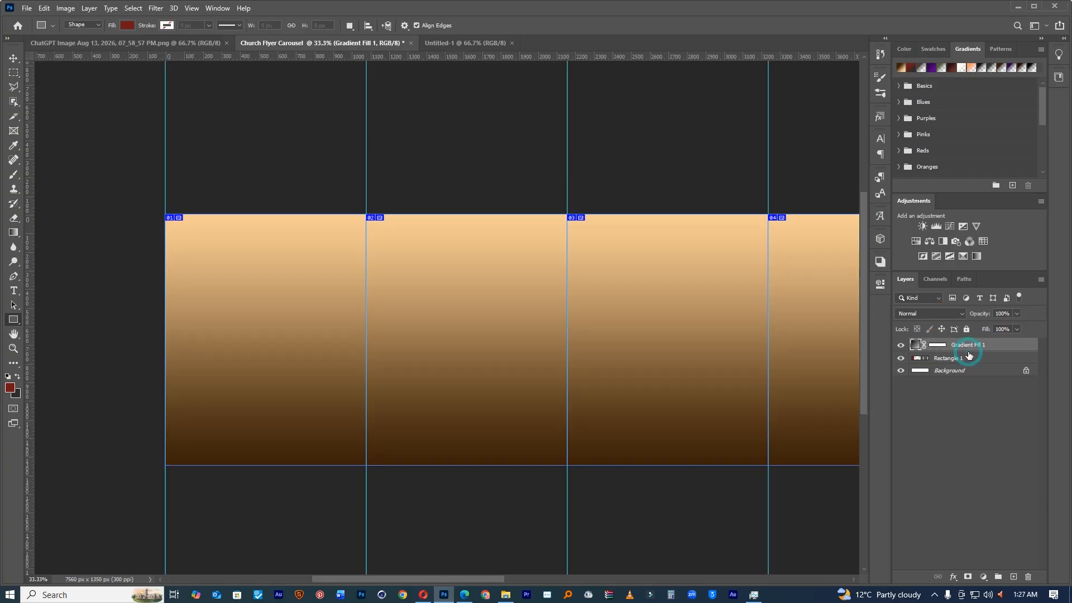
alt+click(969, 352)
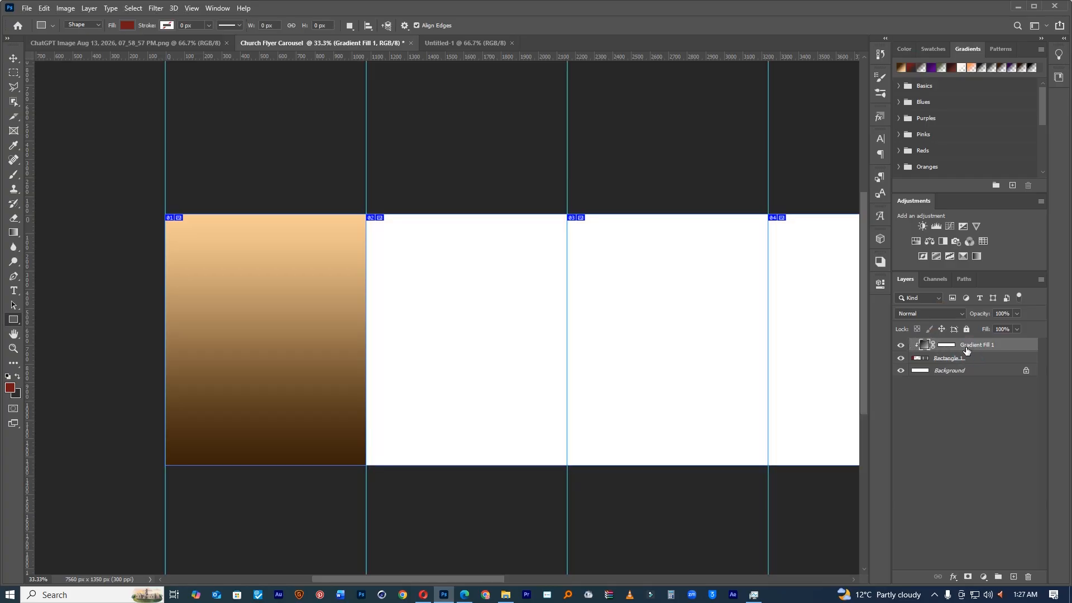
alt+click(963, 352)
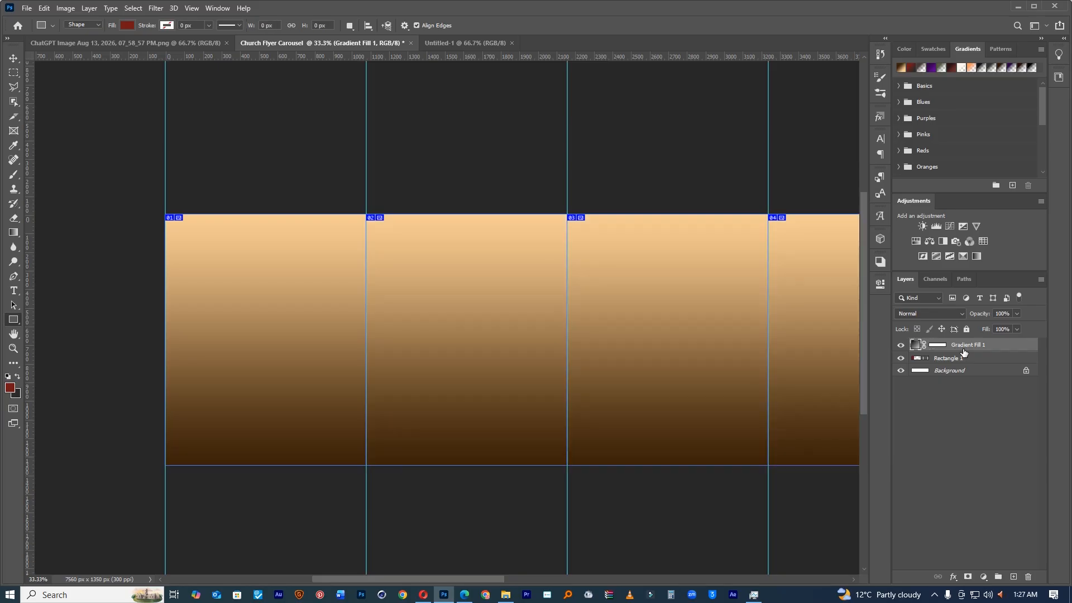
Step: Place the 62f8d4c0 cutout of the preacher from the Bundle folder across slides 1 and 2, scaled to 37.52% and rotated about 3.8 degrees
click(222, 306)
click(221, 305)
drag(239, 333, 306, 259)
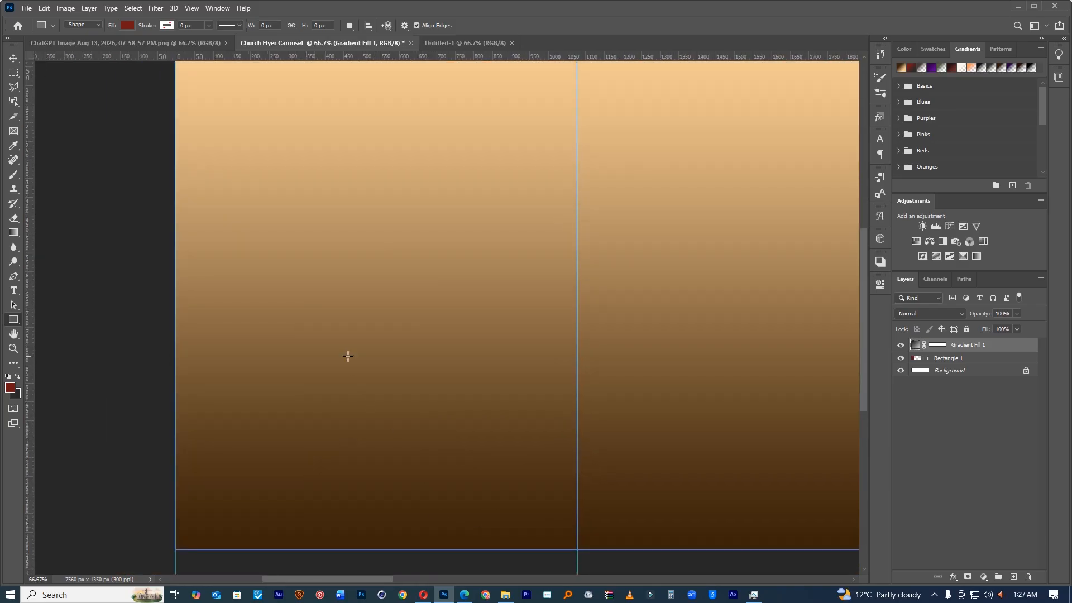
mouse_move(400, 259)
mouse_down()
mouse_move(399, 299)
mouse_move(399, 281)
mouse_up()
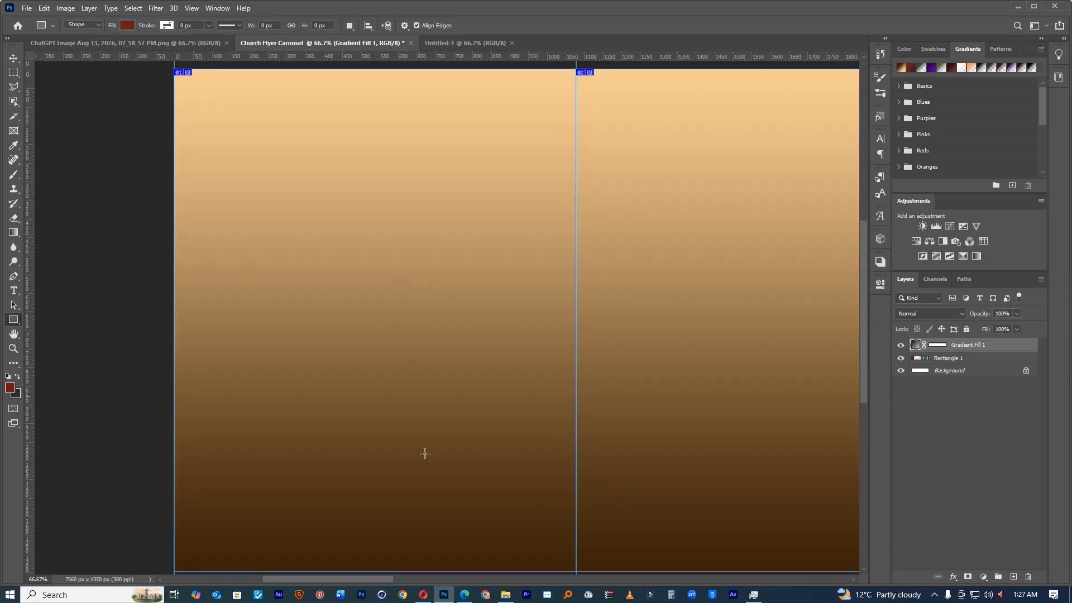
click(506, 594)
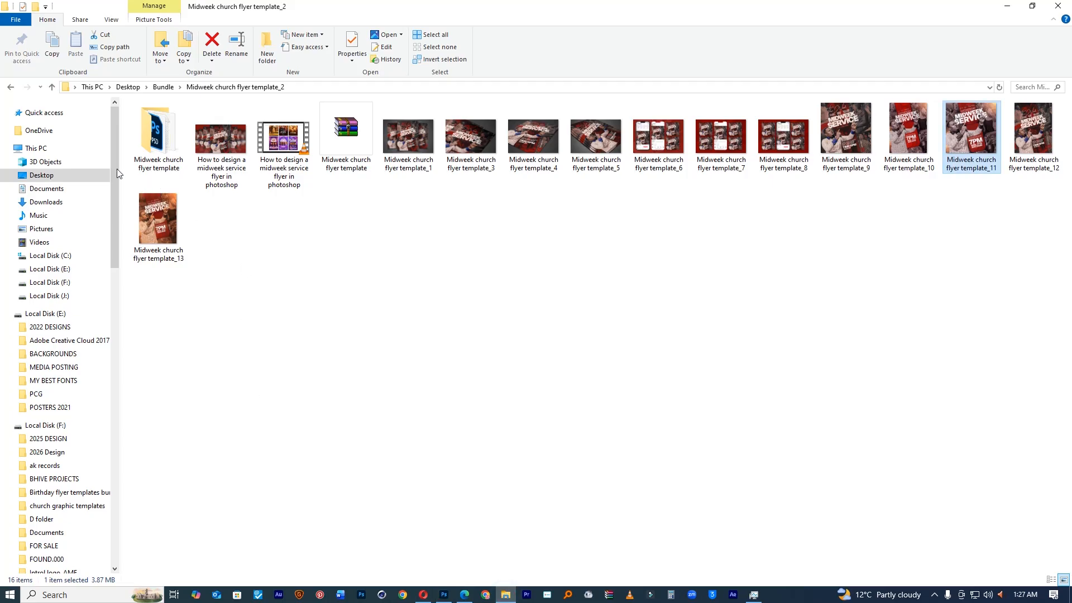
click(12, 88)
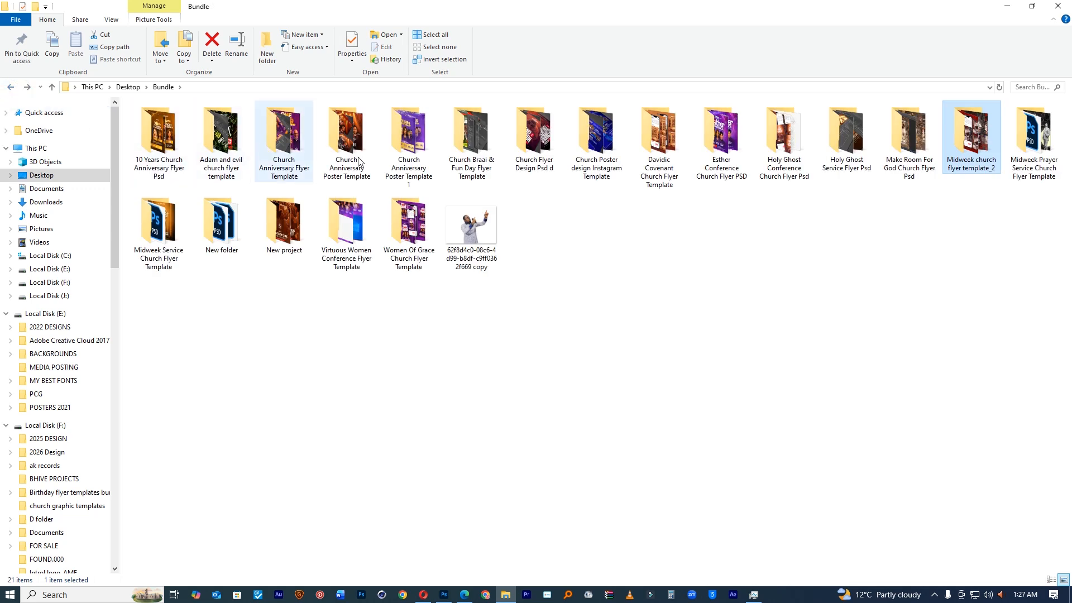
click(469, 235)
drag(469, 235, 481, 302)
drag(657, 223, 694, 210)
drag(605, 287, 612, 316)
mouse_move(681, 216)
mouse_down()
mouse_move(704, 207)
mouse_move(684, 225)
mouse_up()
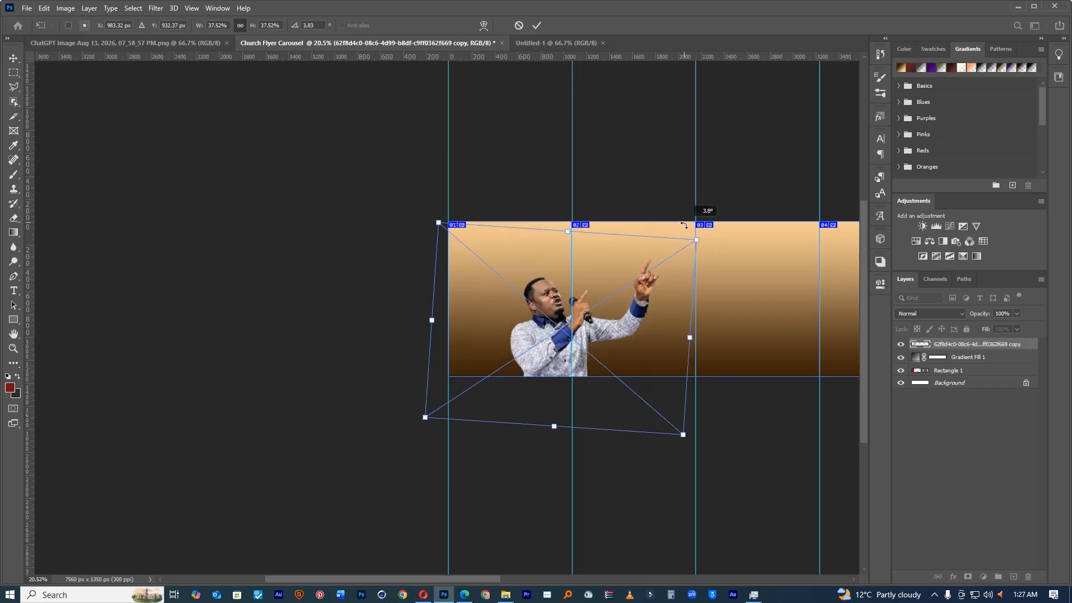
click(518, 25)
key(u)
click(13, 59)
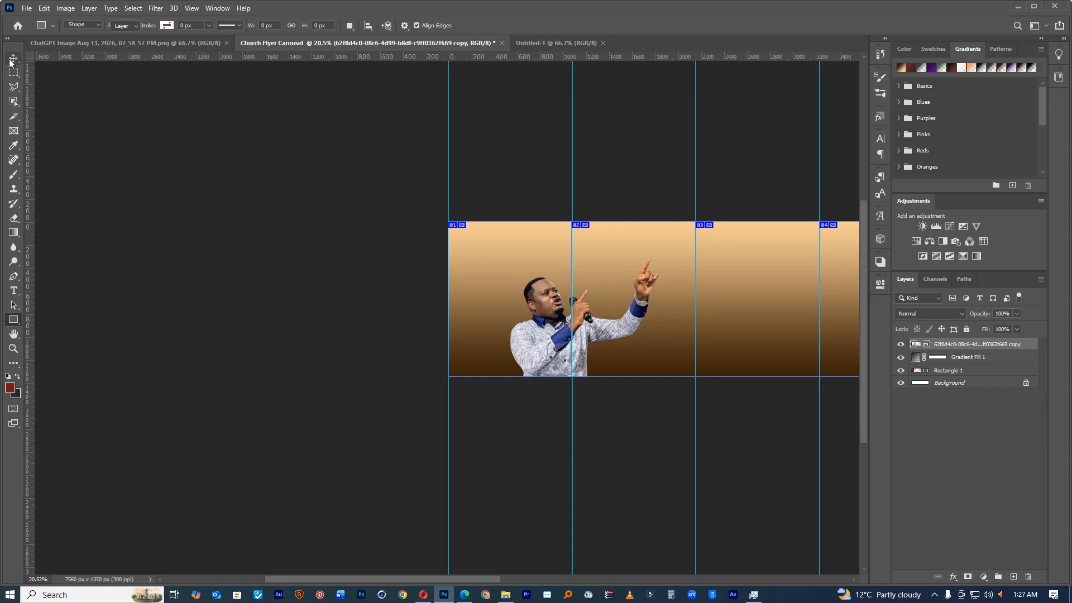
Step: Place the Desktop image "ChatGPT Image Aug 13, 2026, 07_39_09 PM" at 23.30% scale so that it covers slide 1
ctrl+space+click(554, 313)
ctrl+space+click(554, 314)
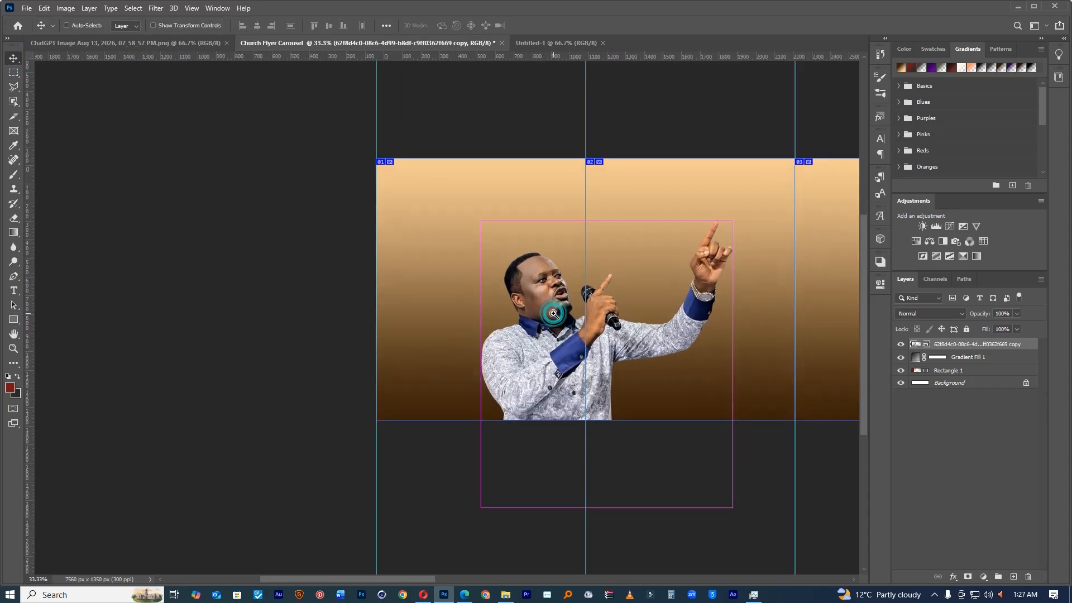
ctrl+space+click(554, 314)
ctrl+space+click(554, 314)
mouse_move(578, 320)
mouse_down()
mouse_move(554, 285)
mouse_move(536, 316)
mouse_move(601, 319)
mouse_move(523, 289)
mouse_move(581, 314)
mouse_up()
click(504, 595)
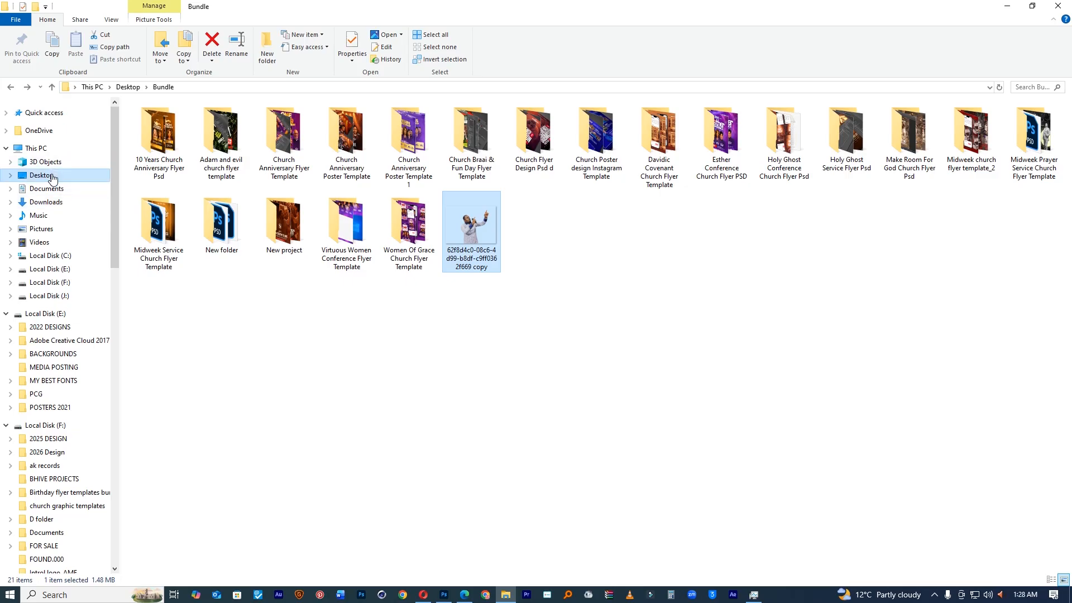
click(45, 175)
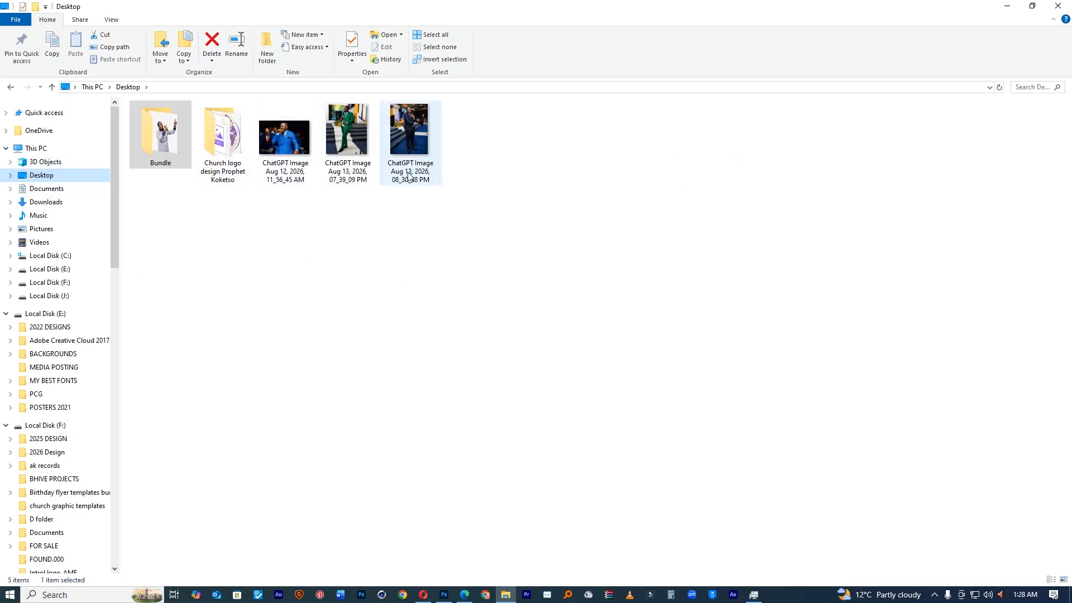
drag(354, 161, 452, 254)
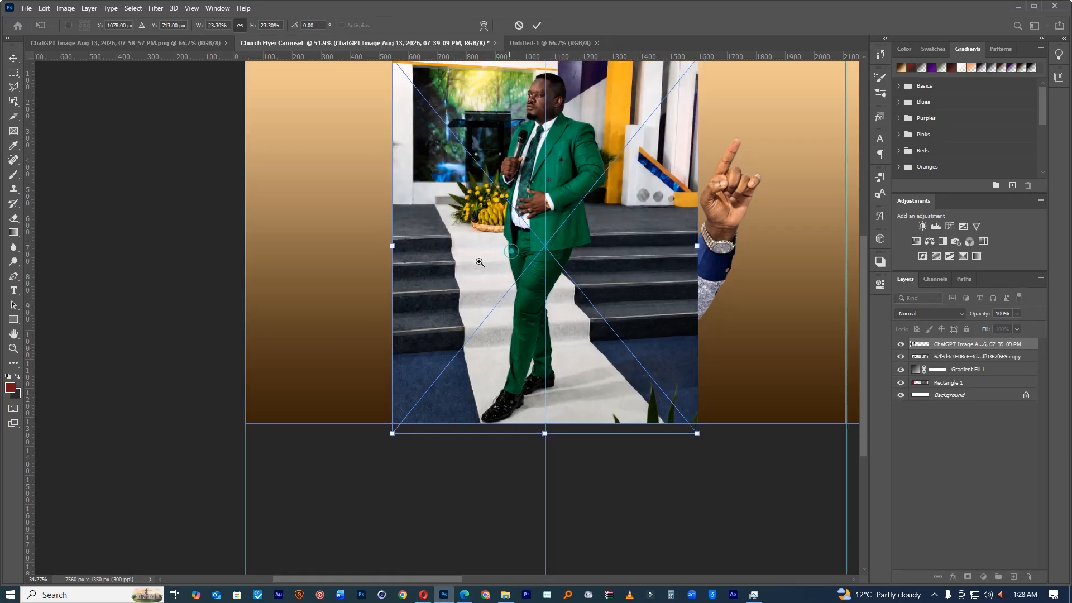
scroll(496, 263, down, 4)
scroll(497, 263, up, 3)
drag(544, 252, 444, 244)
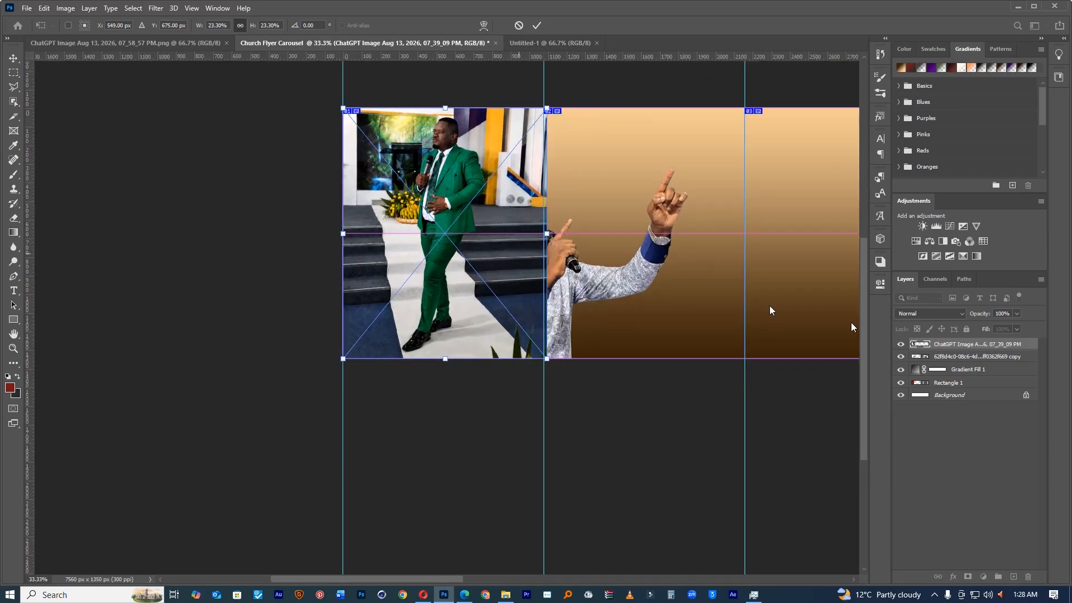
Step: Try clipping the green-suit photo to the cutout layer and the cutout to the gradient fill
click(967, 345)
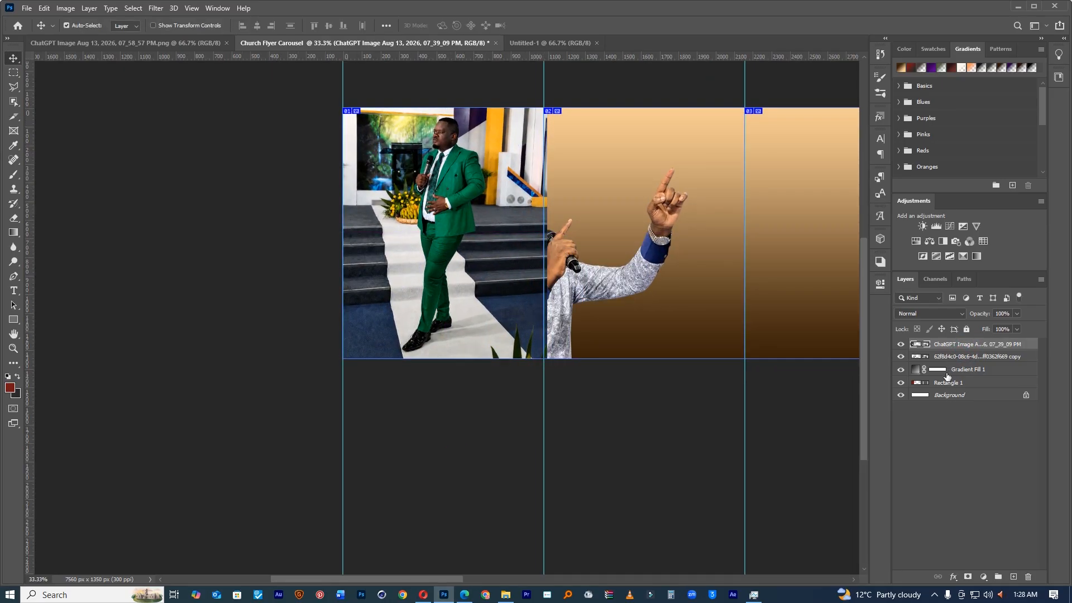
click(946, 374)
click(957, 345)
alt+click(965, 350)
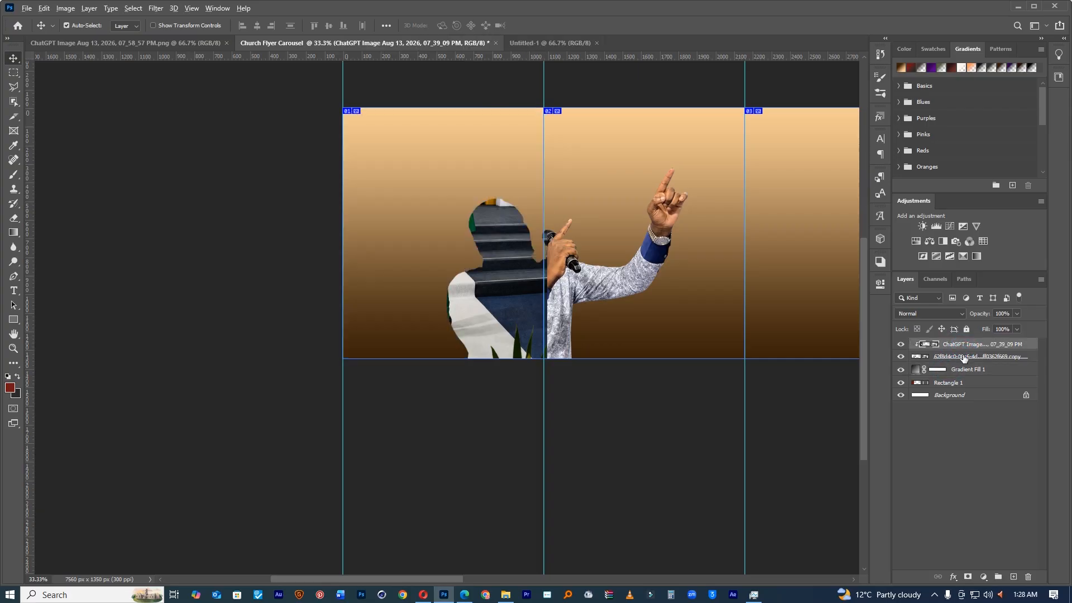
click(964, 358)
key(ctrl+0)
alt+click(966, 360)
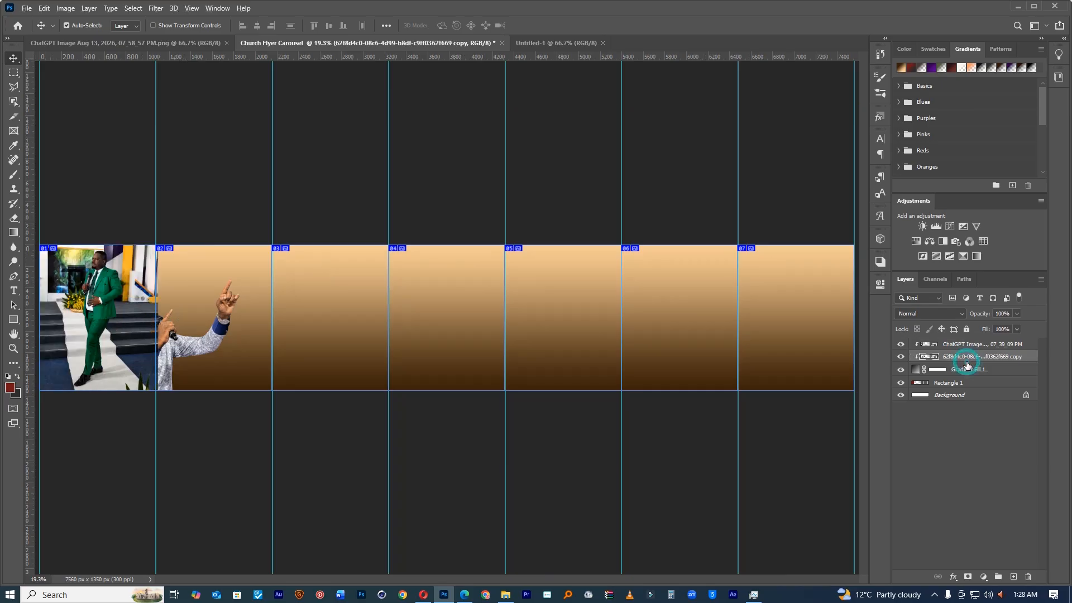
Step: Put a copy of the gradient fill beneath Rectangle 1 and clip the original gradient fill to that rectangle, leaving both photos unclipped
ctrl+click(169, 325)
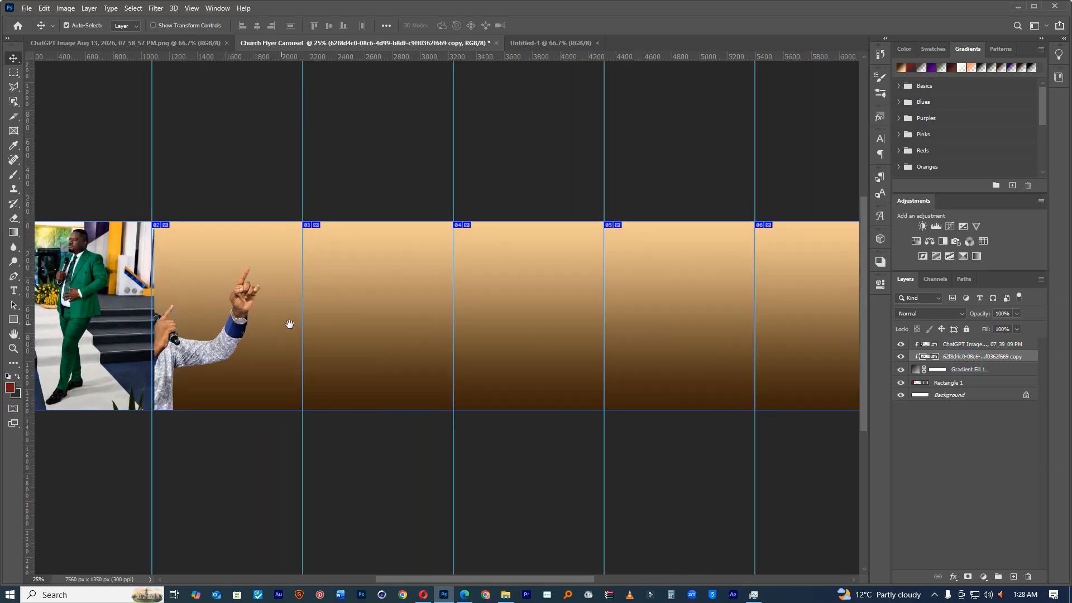
drag(363, 323, 436, 306)
key(ctrl+alt+g)
mouse_move(956, 377)
mouse_down()
mouse_move(963, 370)
mouse_move(943, 366)
mouse_up()
key(ctrl+alt+g)
click(942, 360)
drag(503, 308, 600, 284)
click(969, 373)
mouse_move(974, 374)
mouse_down()
mouse_move(974, 389)
mouse_move(977, 360)
mouse_up()
click(956, 373)
alt+click(976, 362)
key(ctrl+z)
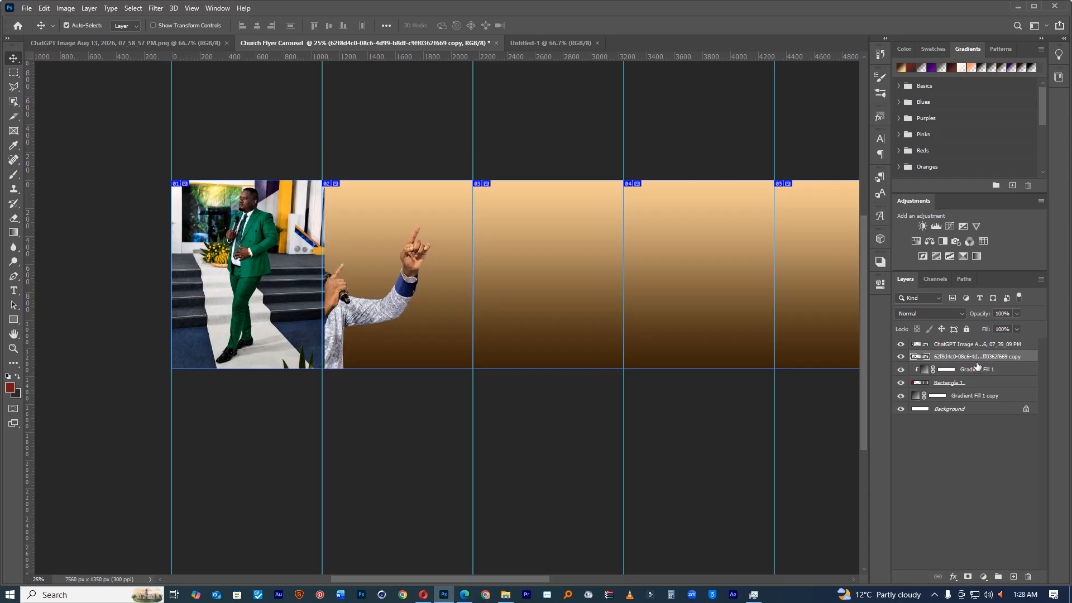
Step: Move the green-suit photo layer below the cutout and clip it to Rectangle 1 on slide 1
drag(954, 350, 969, 359)
alt+click(959, 362)
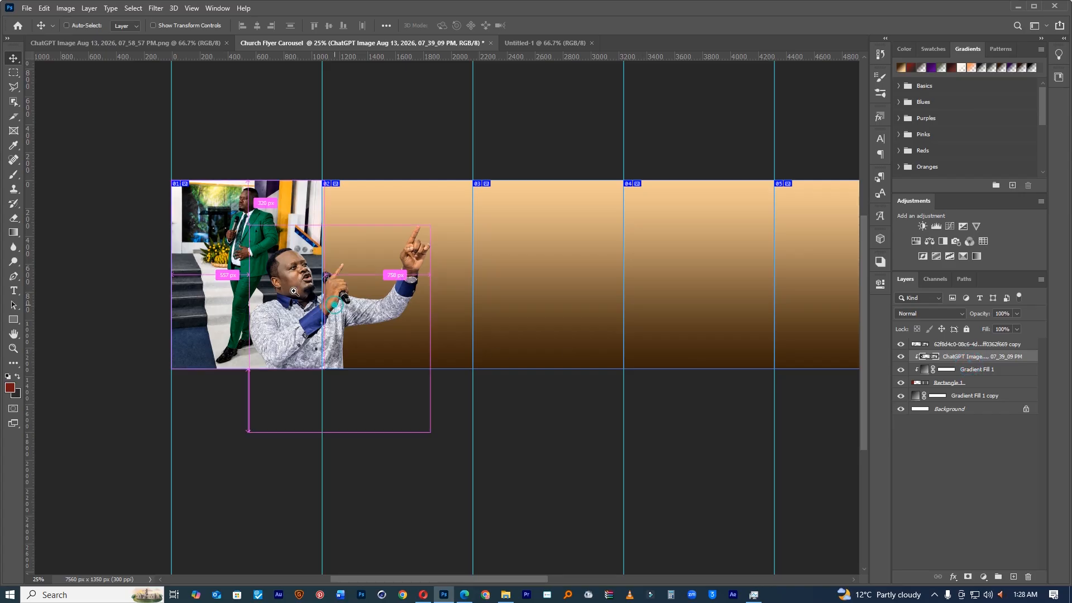
Step: Enlarge the green-suit photo on slide 1 and reposition it so the standing preacher sits further from the cutout
ctrl+click(333, 304)
ctrl+click(271, 273)
drag(272, 274, 495, 288)
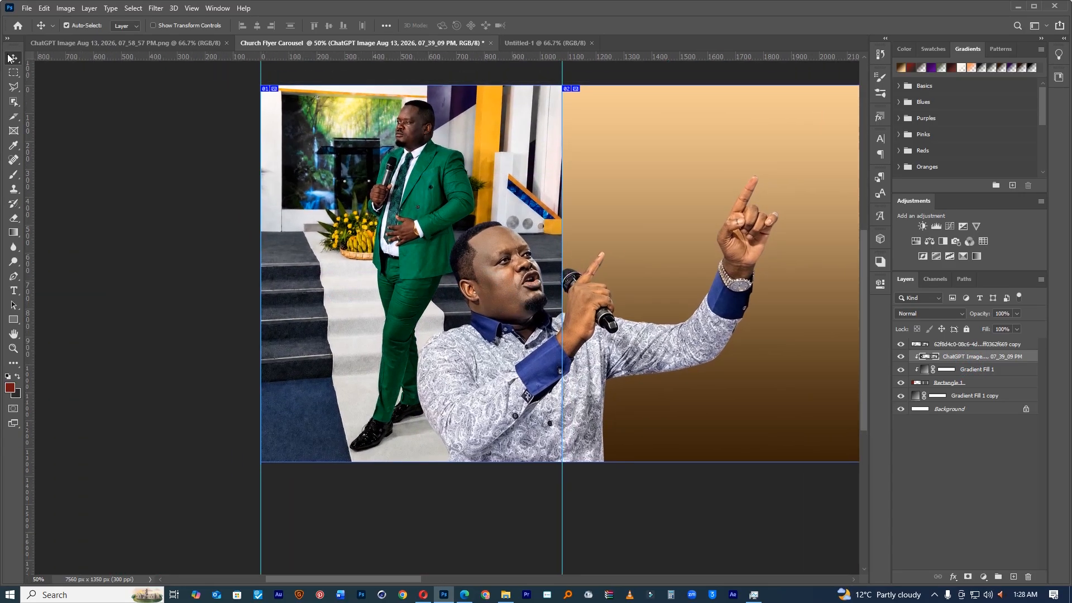
mouse_move(385, 164)
mouse_down()
mouse_move(391, 180)
mouse_move(385, 157)
mouse_up()
key(ctrl+t)
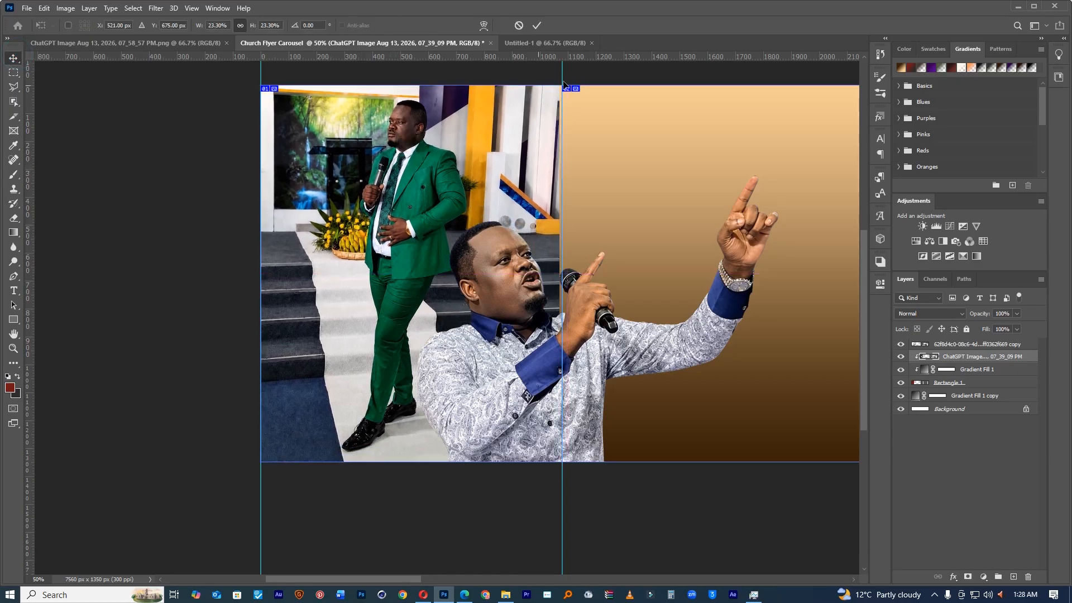
drag(562, 85, 597, 111)
drag(553, 137, 551, 140)
click(537, 25)
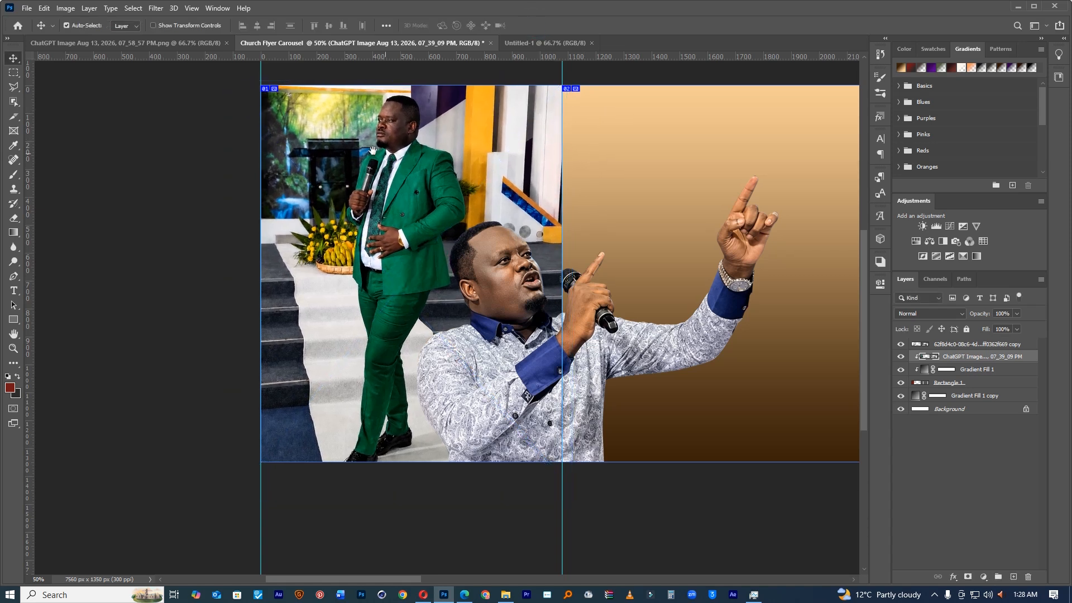
Step: Set the blend mode of the green-suit photo layer to Luminosity
scroll(372, 150, up, 1)
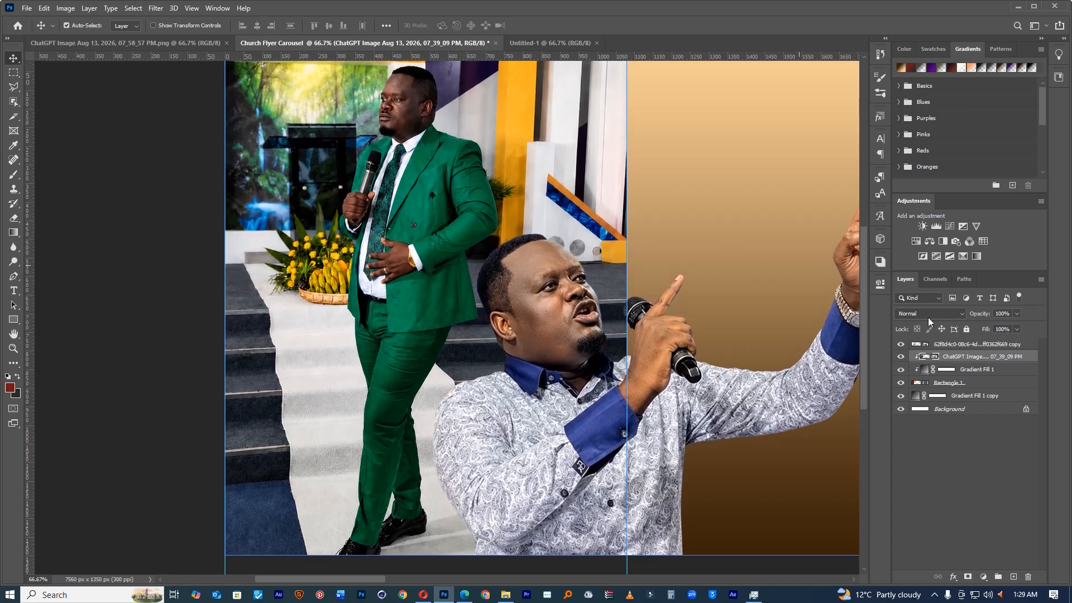
click(911, 314)
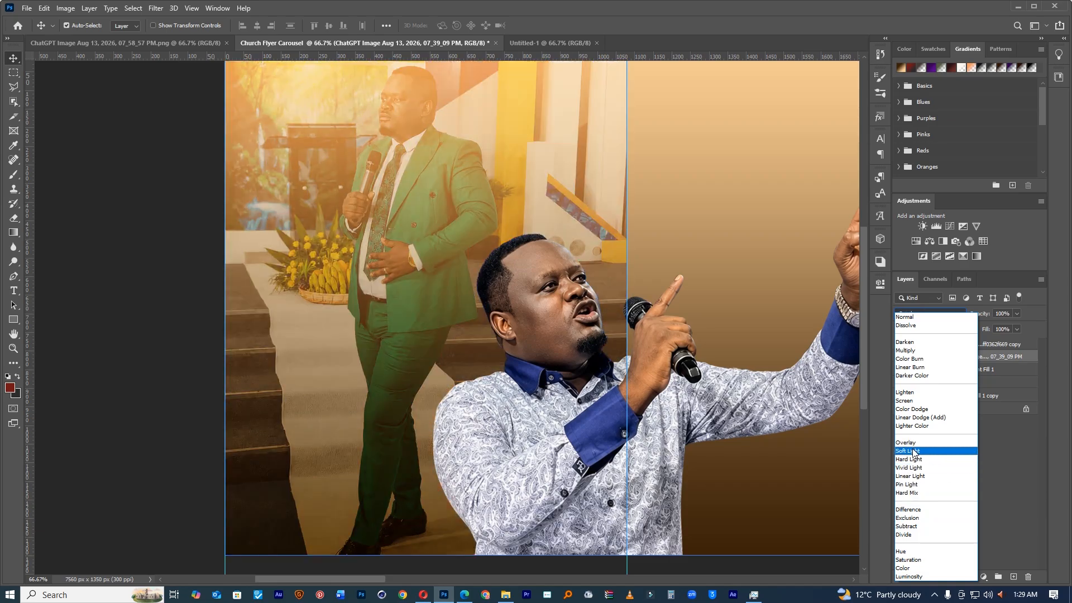
click(910, 575)
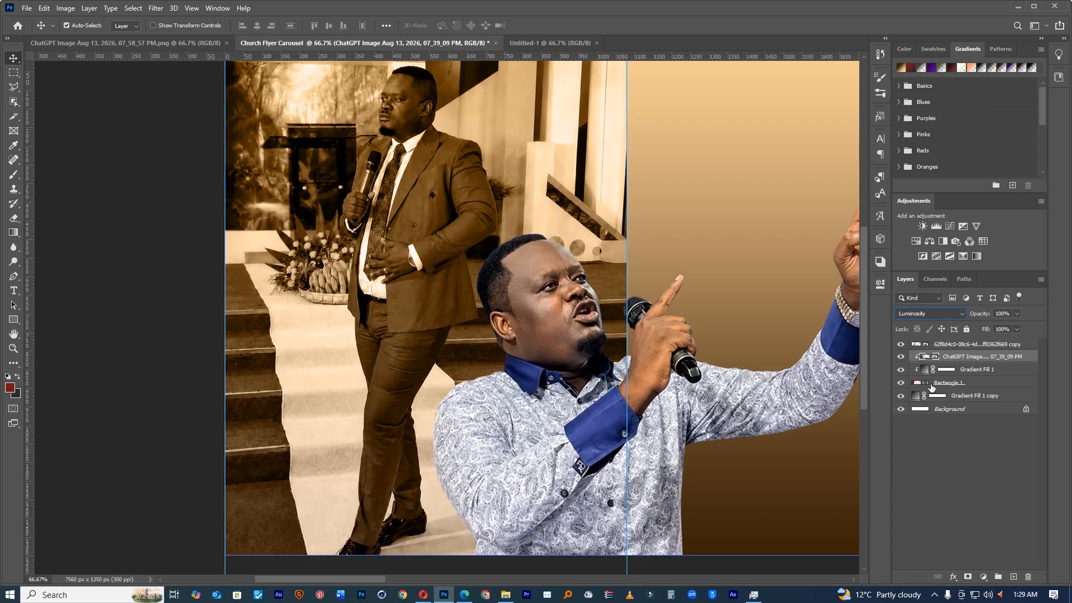
Step: Apply the dark-grey-to-red gradient preset to the Gradient Fill 1 layer clipped to slide 1's rectangle
click(932, 384)
click(960, 370)
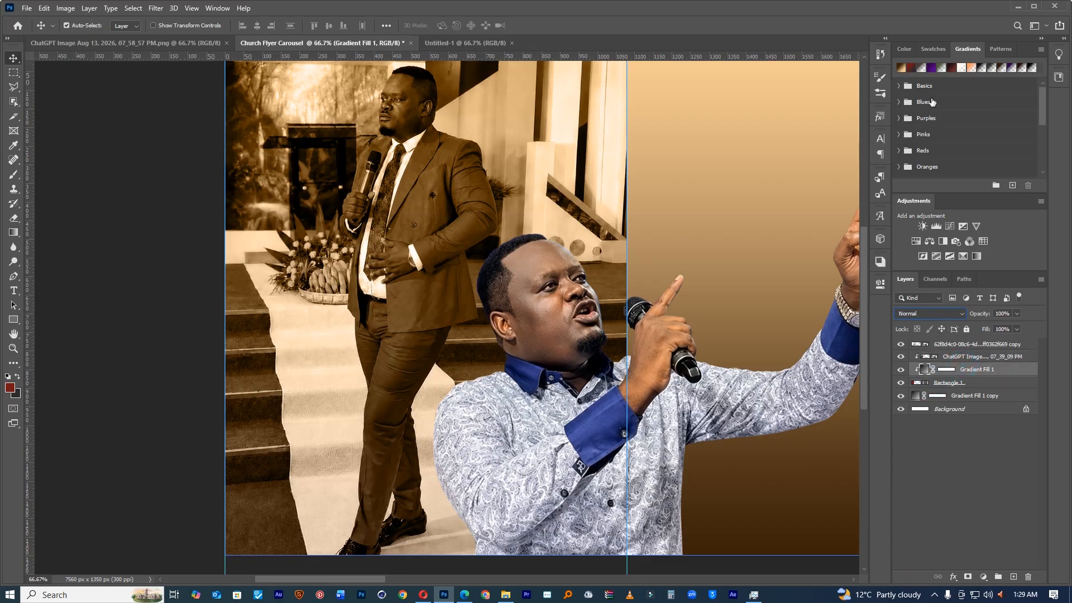
click(912, 69)
scroll(599, 270, down, 3)
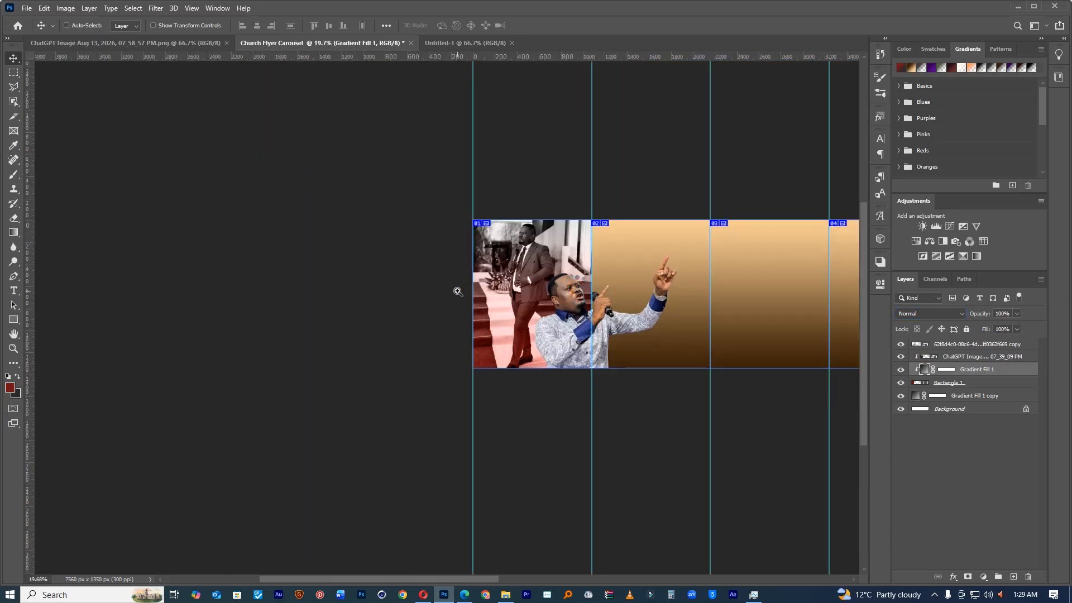
scroll(610, 270, up, 1)
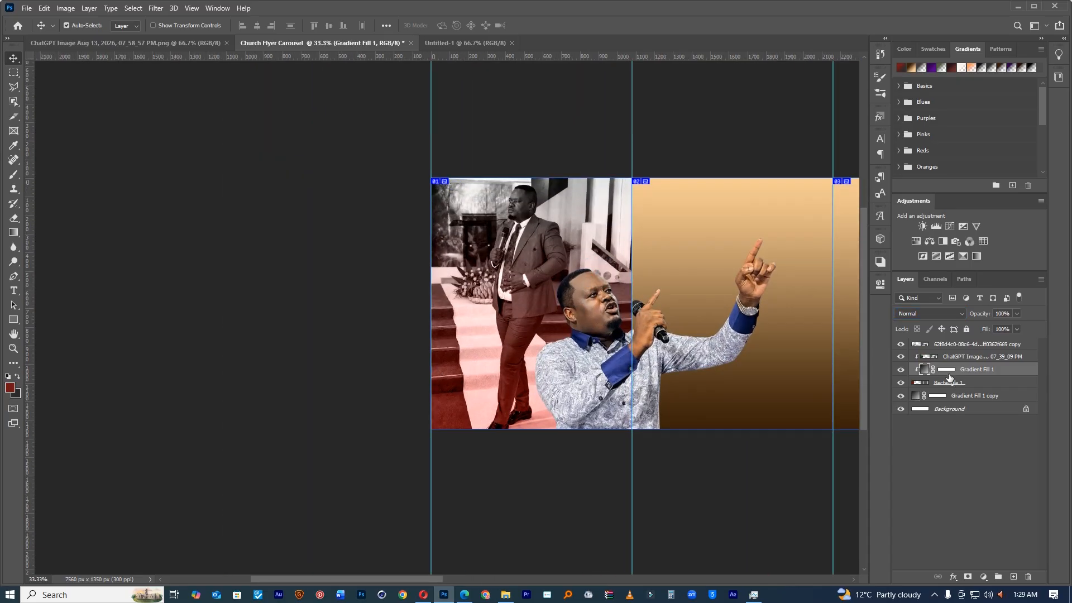
Step: Keep the green-suit photo layer in Luminosity mode and lower its opacity to 8%
click(953, 356)
key(ctrl+plus)
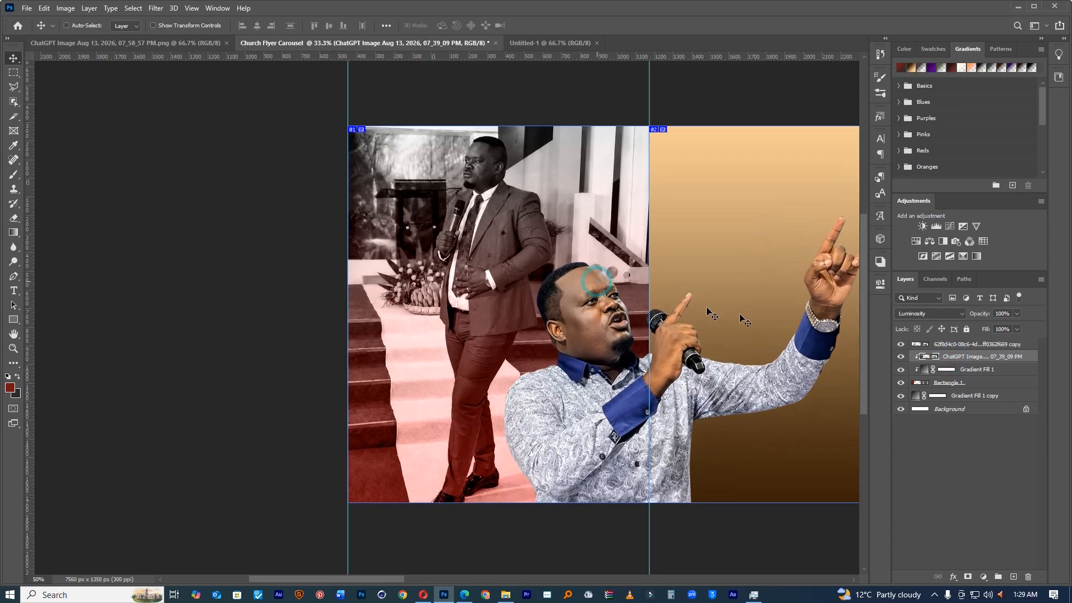
click(933, 313)
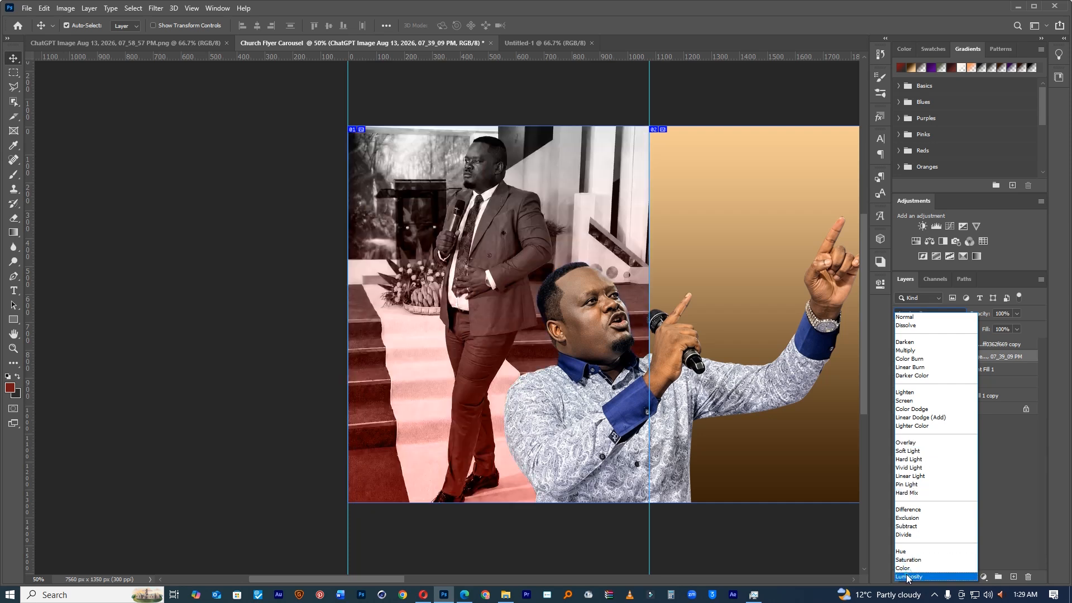
click(926, 576)
drag(982, 314, 922, 324)
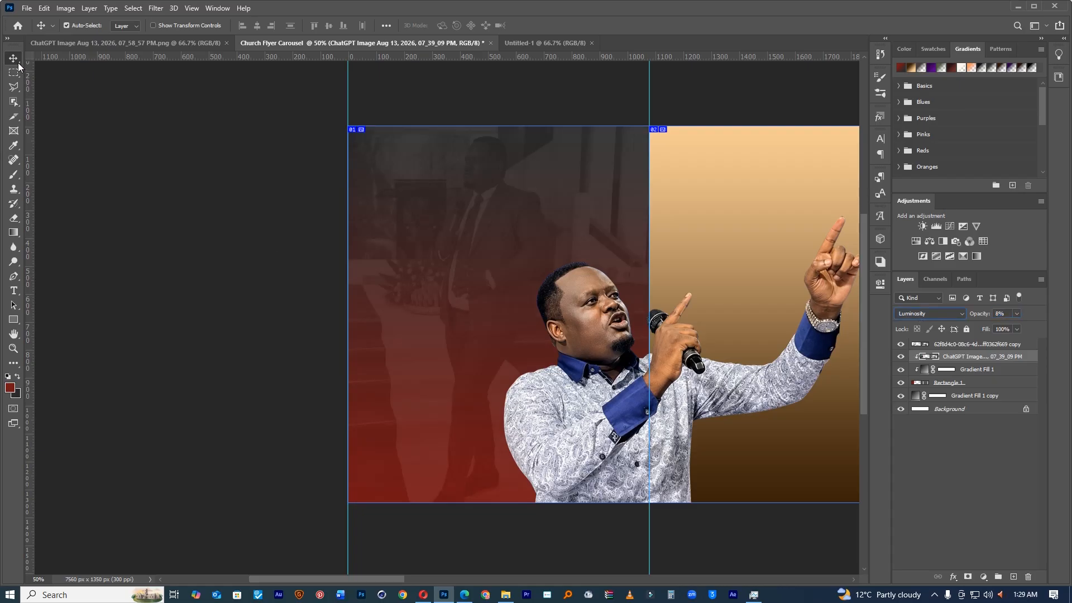
Step: Rotate the preacher cutout spanning slides 1 and 2 slightly clockwise to about 4.18 degrees
click(560, 363)
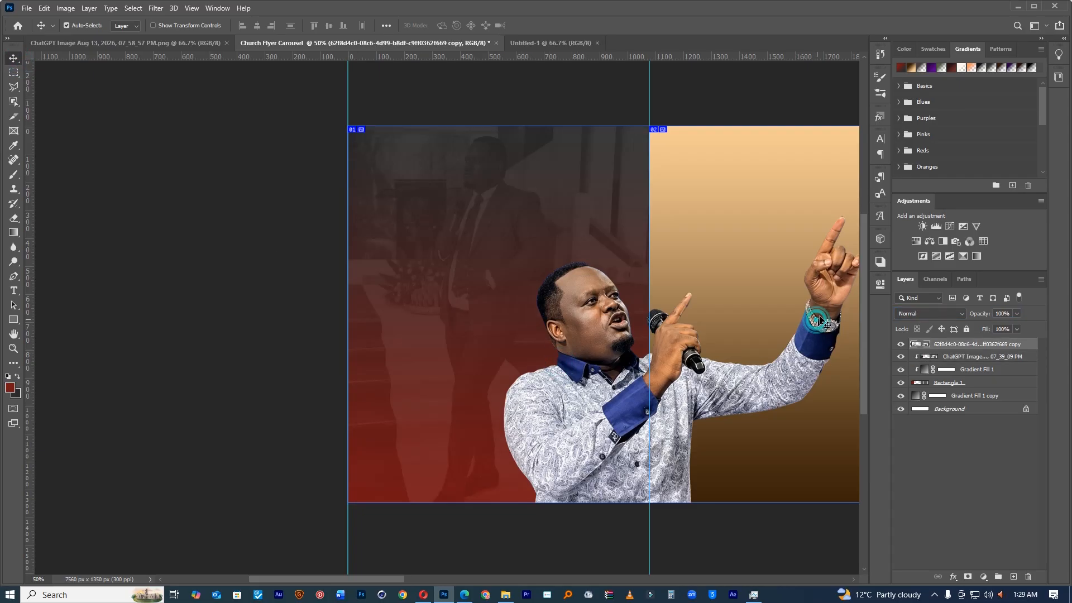
key(ctrl+t)
drag(765, 194, 696, 212)
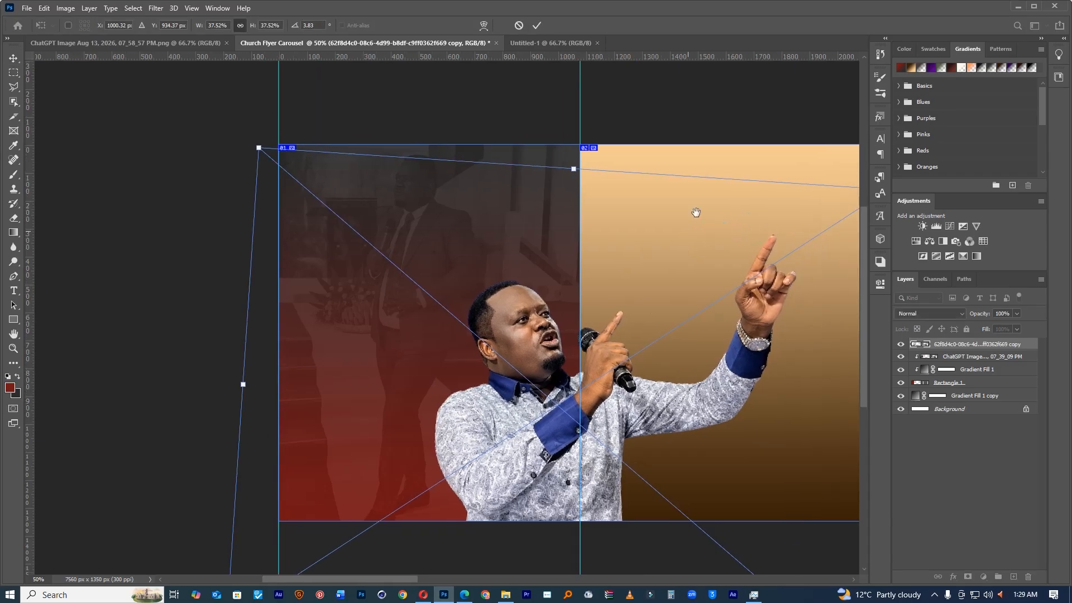
drag(714, 157, 639, 105)
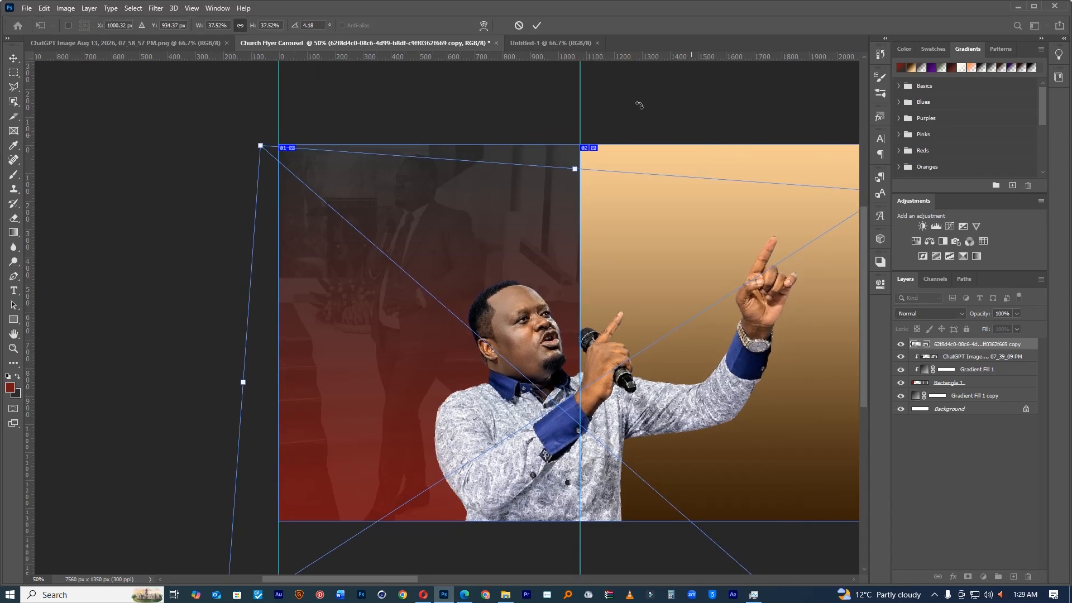
click(537, 26)
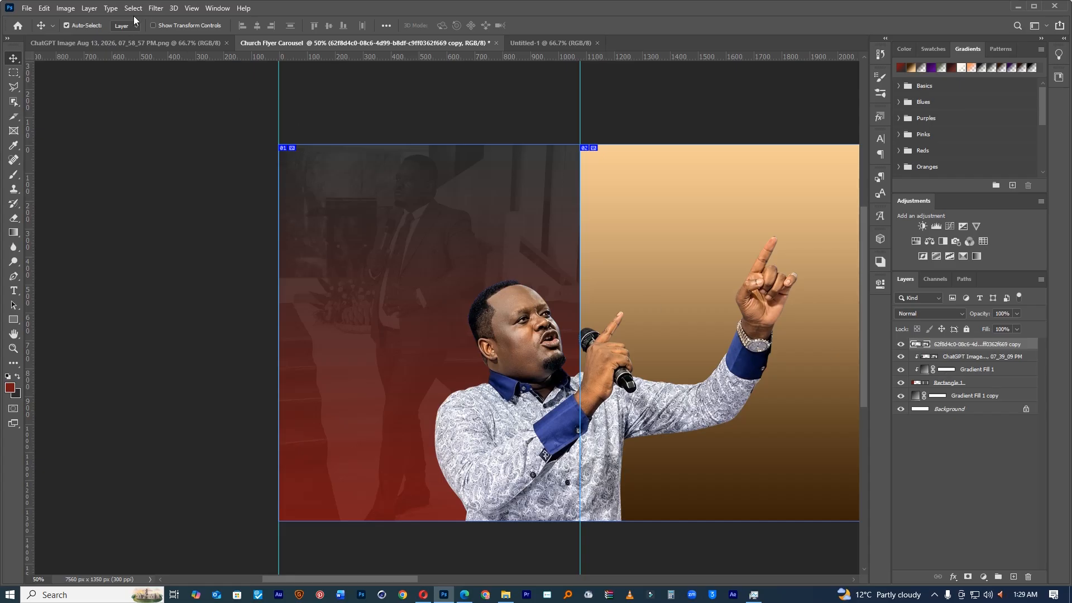
Step: Apply the Nik Collection Silver Efex Pro 2 filter to the preacher cutout with Structure at 82%
click(156, 8)
mouse_move(179, 246)
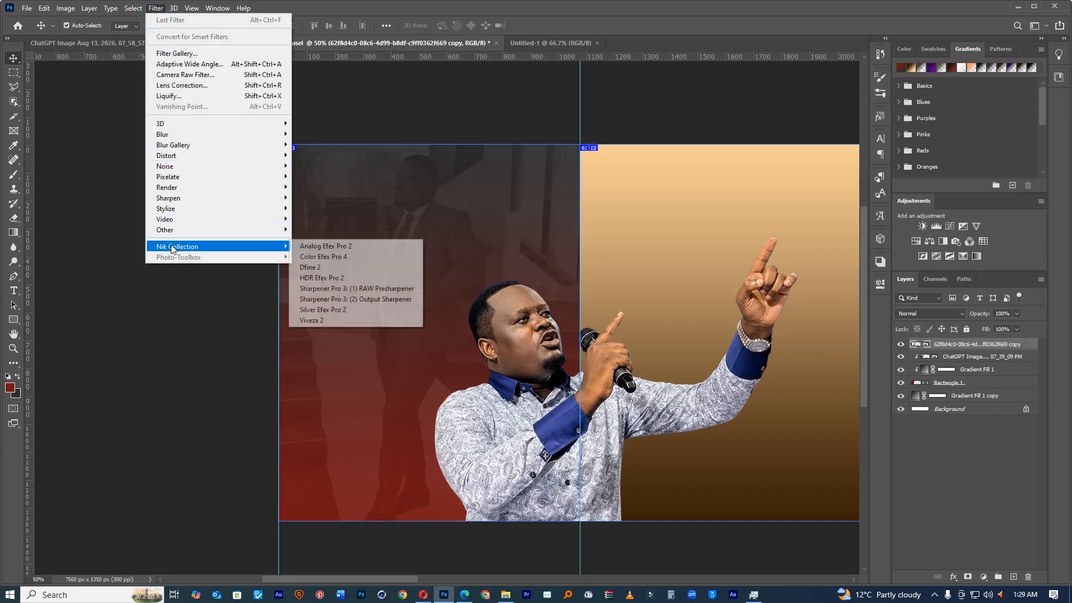
click(344, 310)
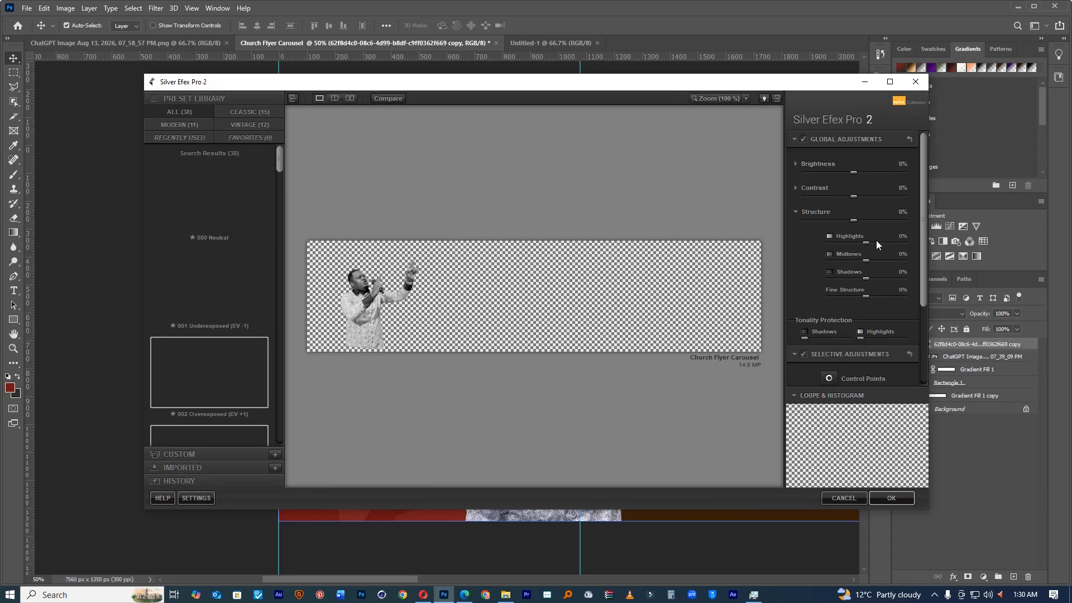
drag(879, 223, 890, 226)
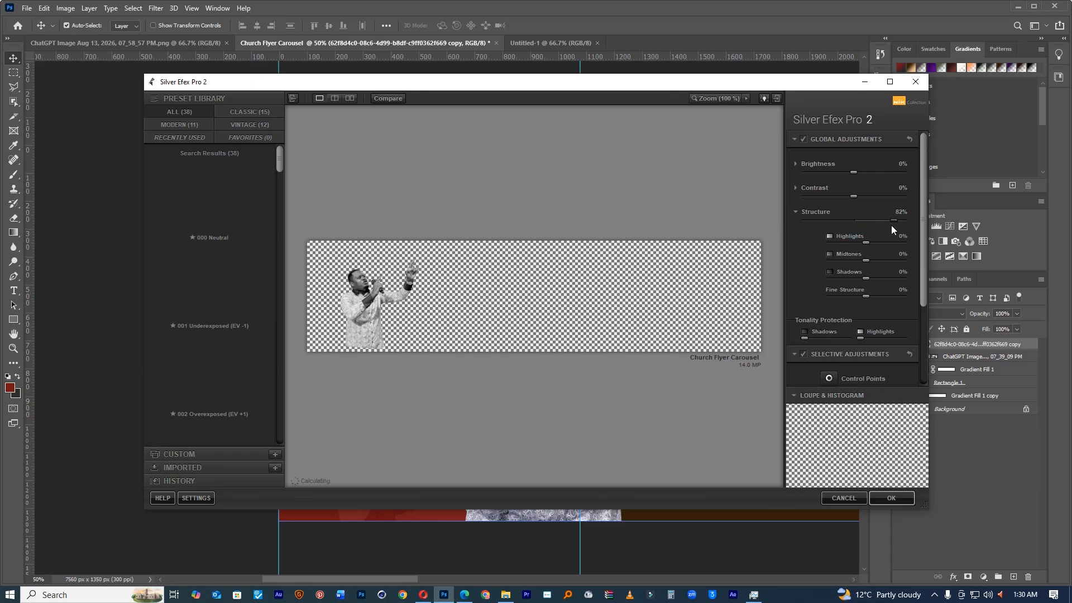
click(891, 498)
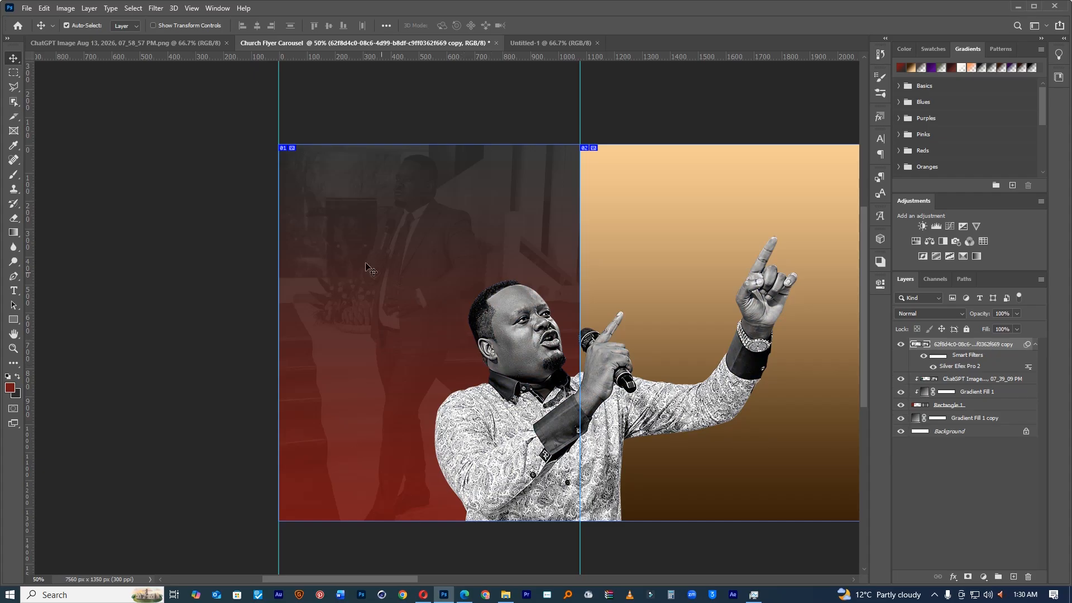
ctrl+click(452, 220)
drag(452, 250, 459, 156)
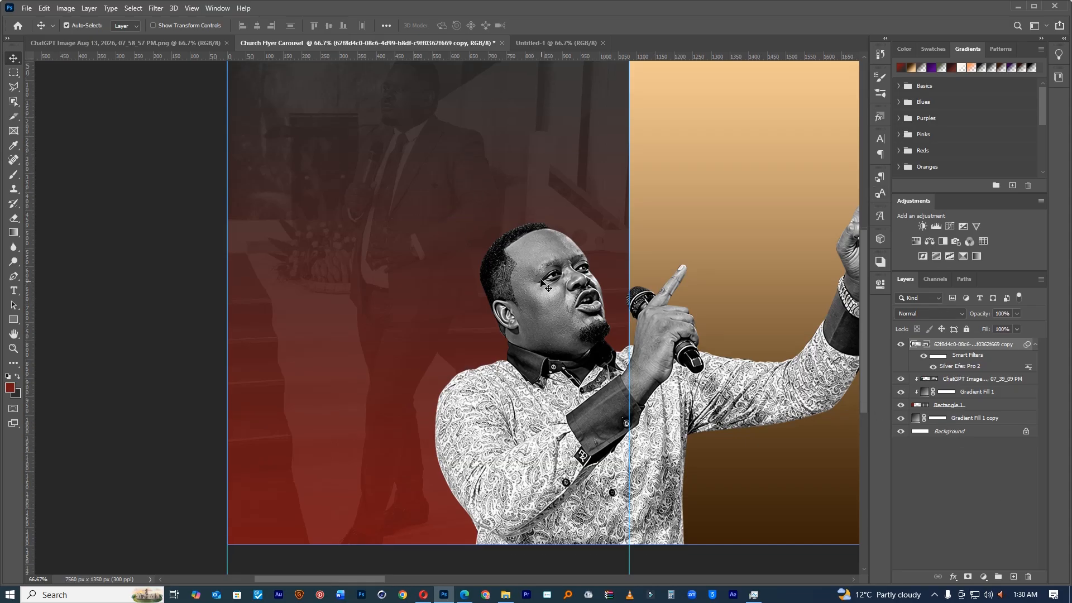
Step: Switch to the Opera browser, search Google for "give me 6 quotes about giving" and expand the AI Overview
click(426, 596)
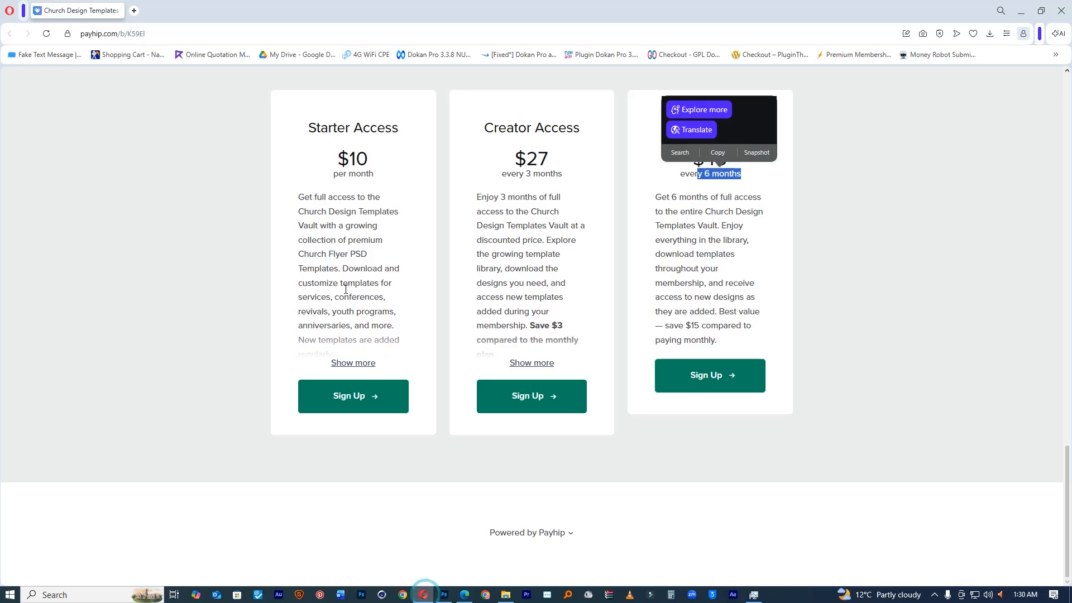
click(176, 33)
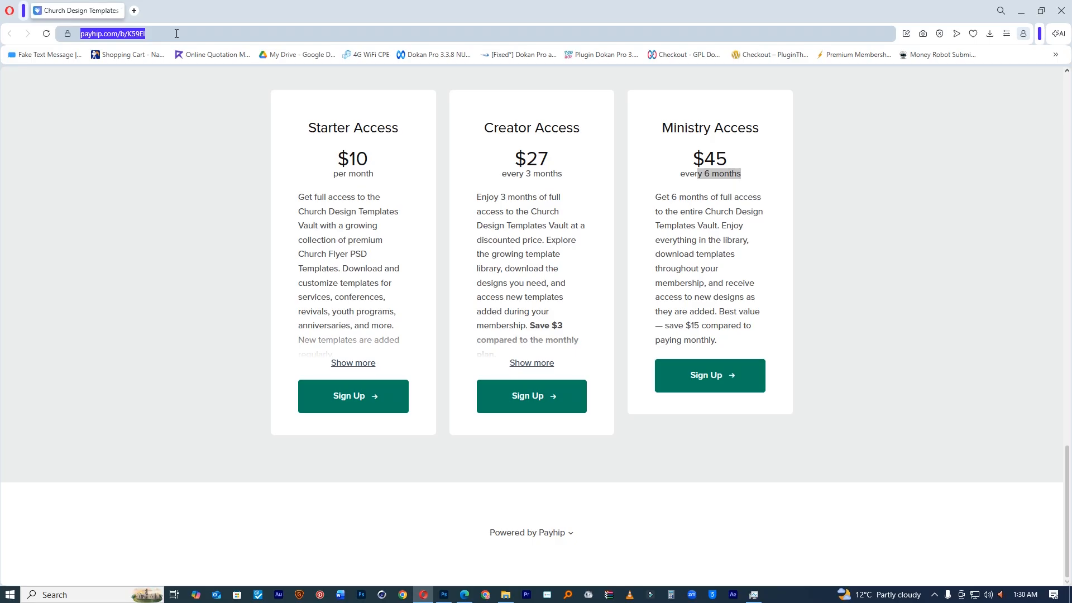
text(give me)
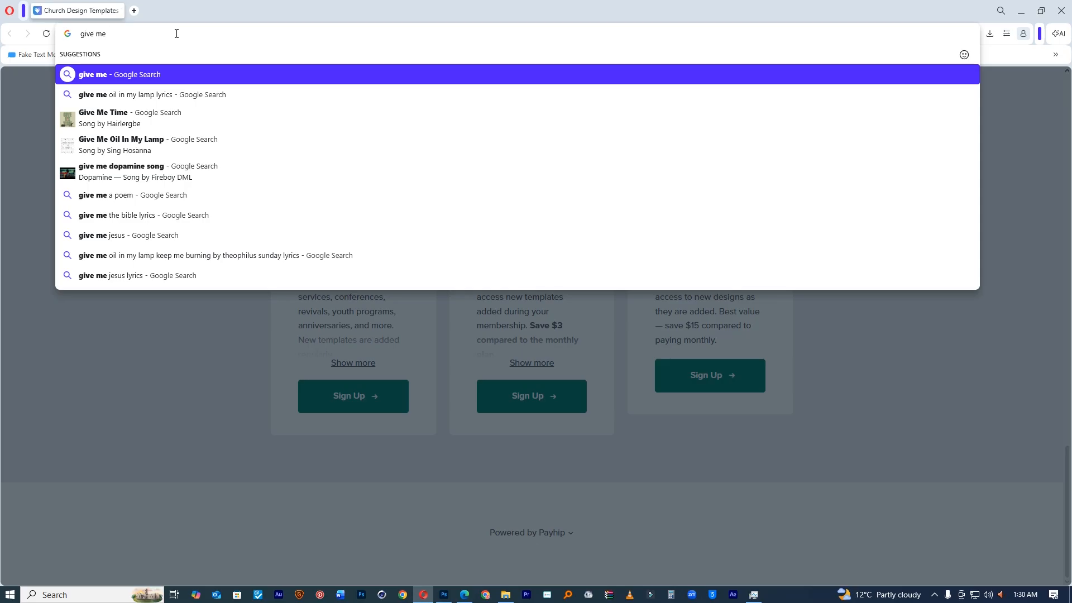
text(6 quotes about)
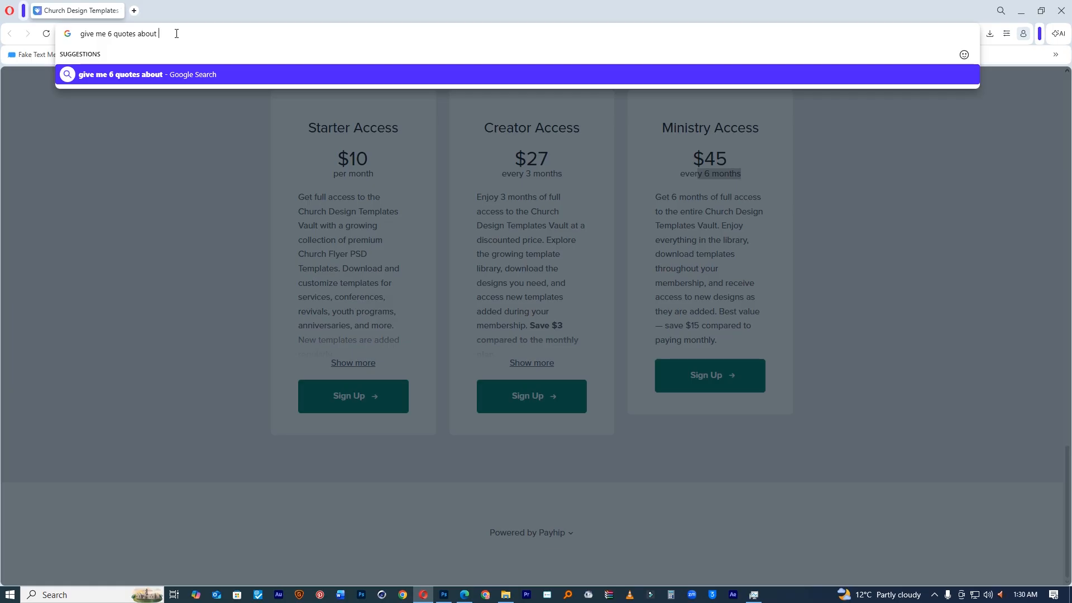
text( giving)
key(Return)
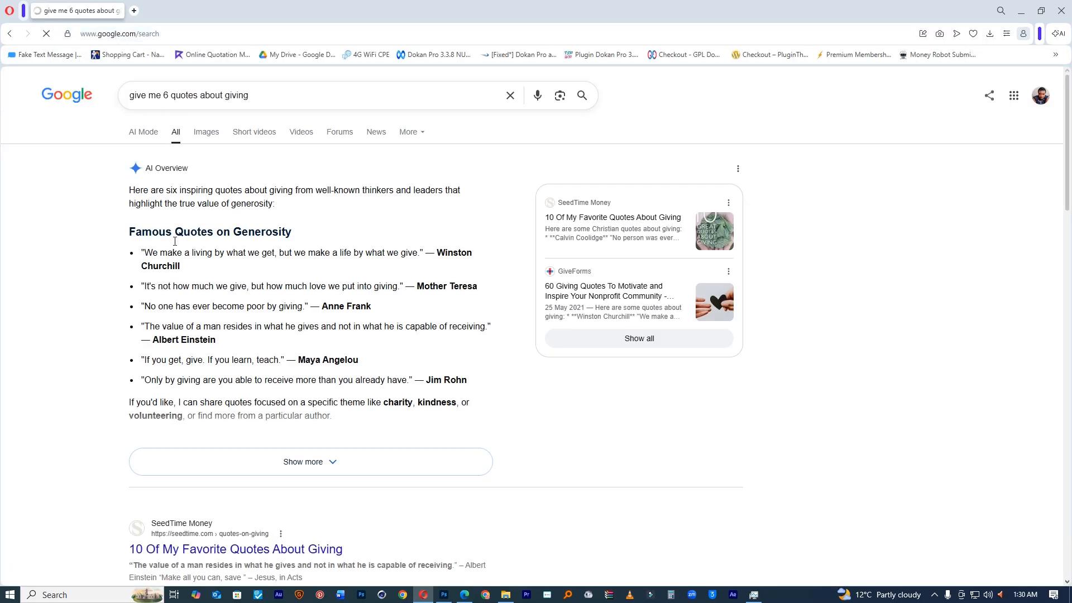
click(325, 471)
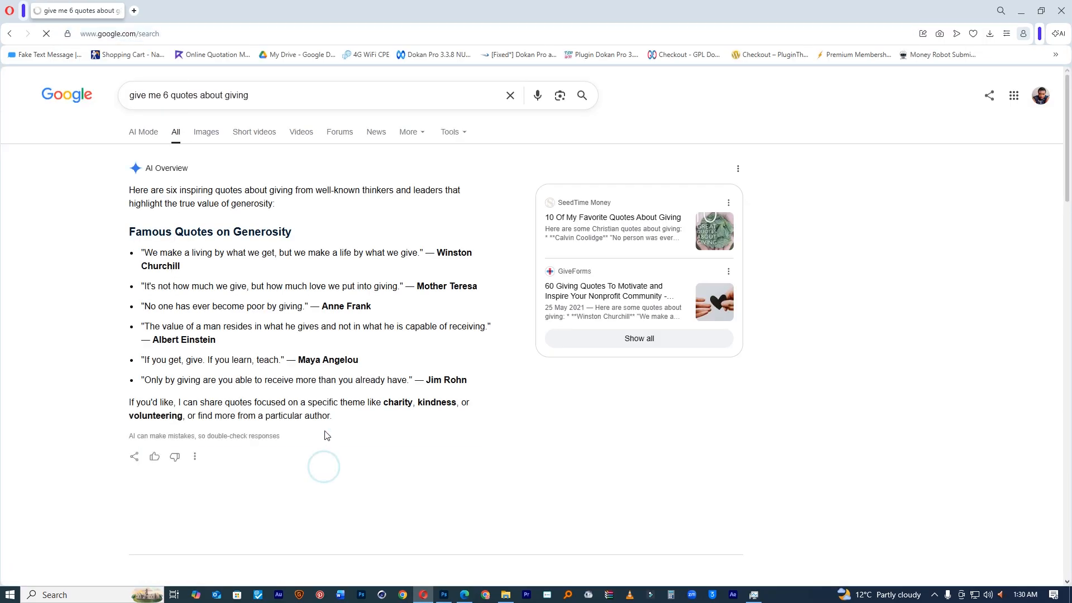
scroll(338, 350, down, 1)
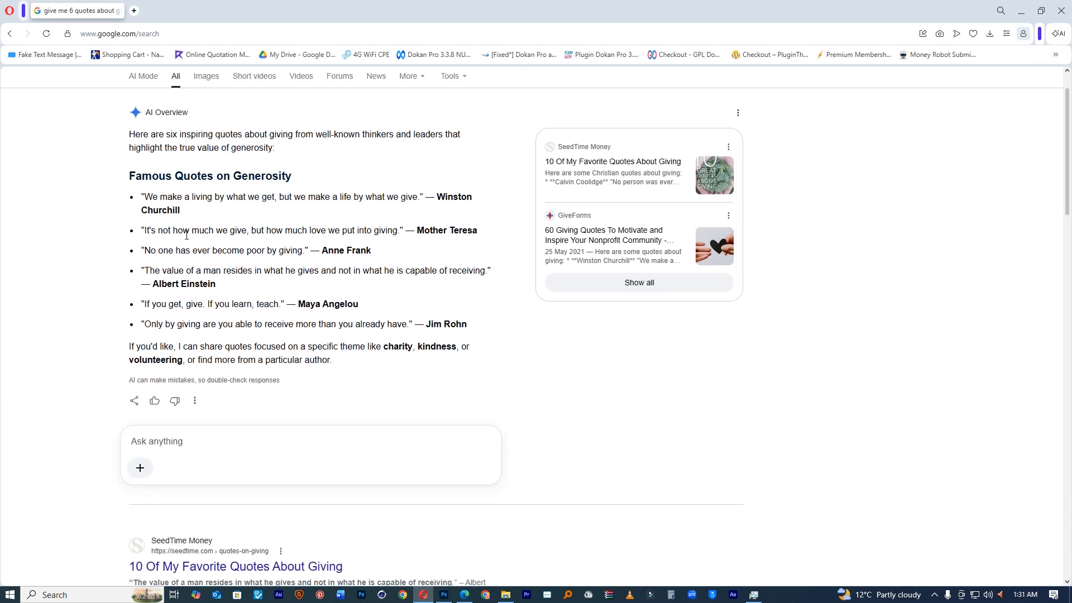
scroll(190, 240, up, 1)
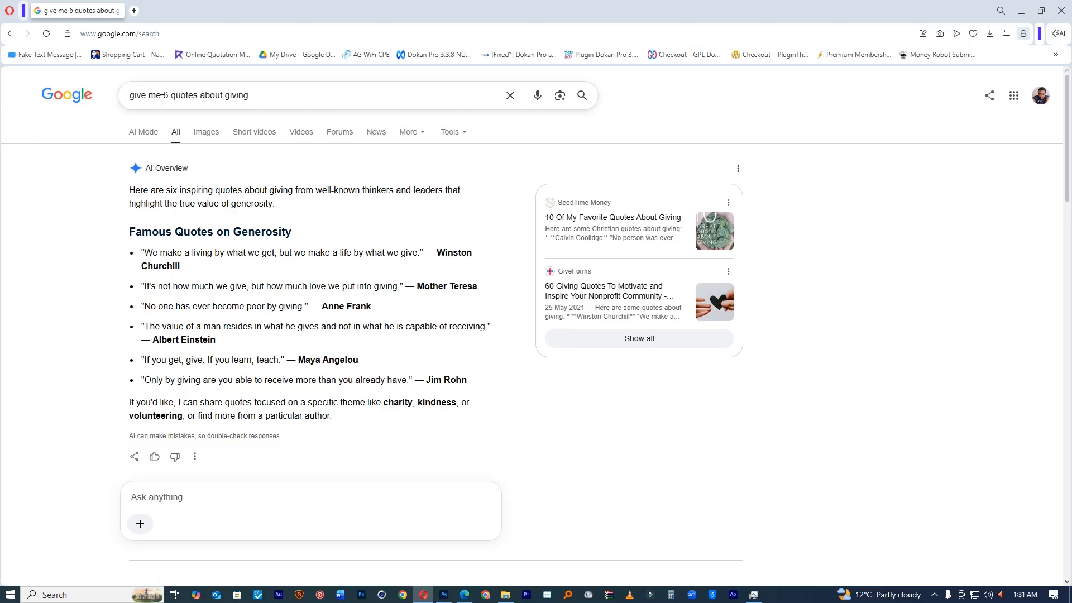
Step: Refine the search to "give me 6 quotes about biblic giving" and look through the results
click(250, 96)
text(b)
key(BackSpace)
key(BackSpace)
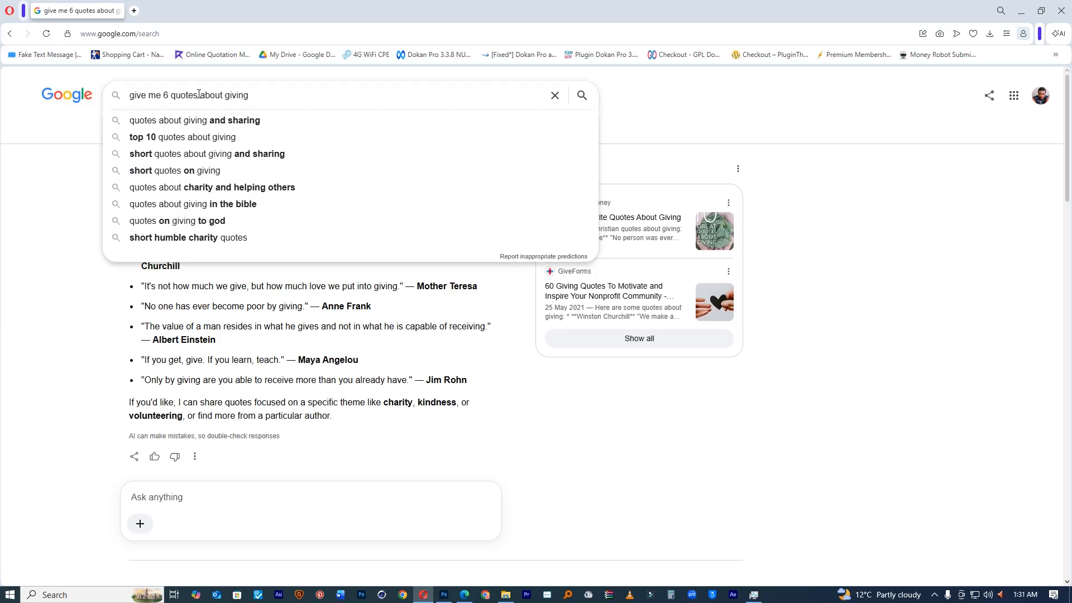
click(225, 95)
text(blic)
key(BackSpace)
key(BackSpace)
key(BackSpace)
text(icl)
key(BackSpace)
key(BackSpace)
text(blic)
key(Return)
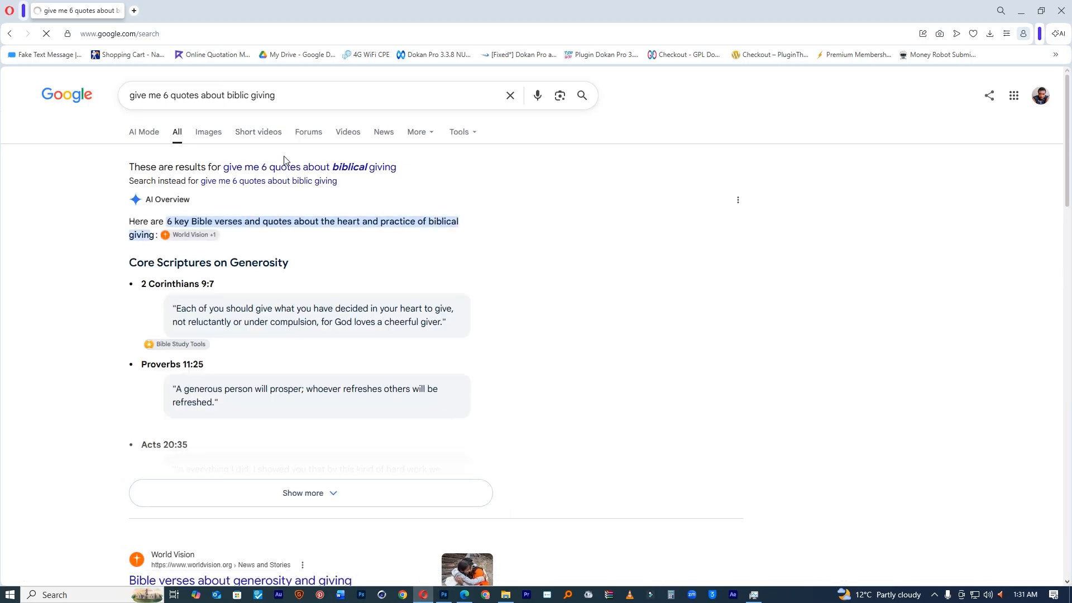
scroll(284, 161, down, 1)
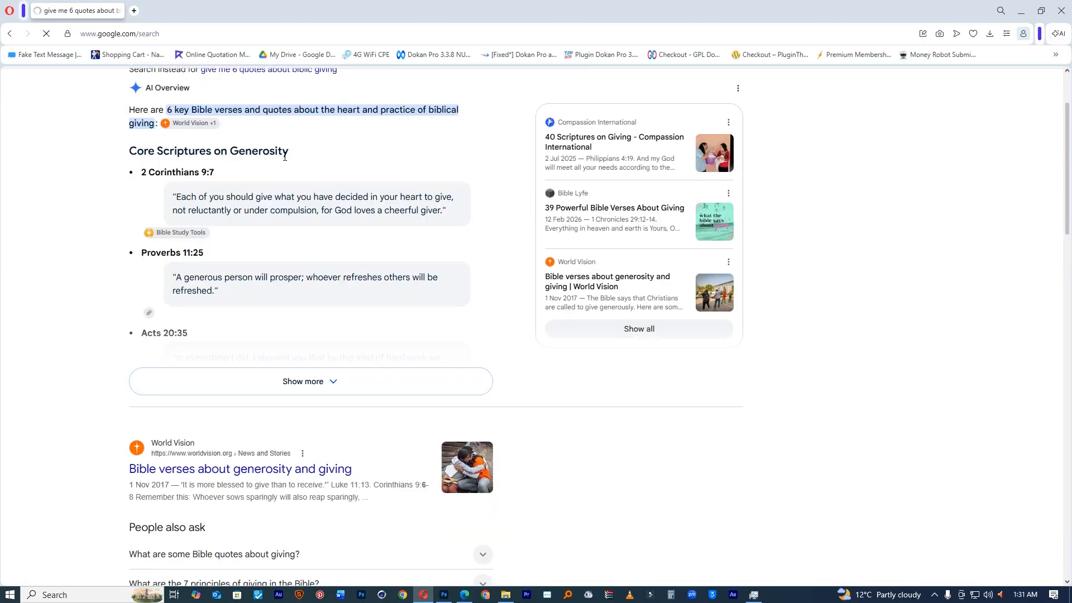
scroll(285, 157, up, 1)
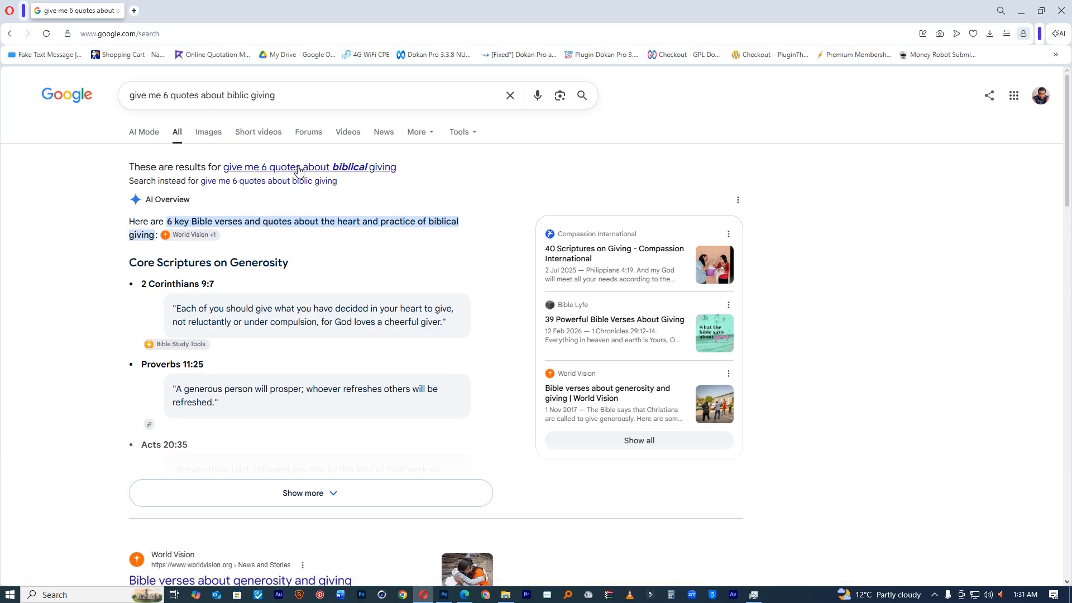
scroll(311, 172, down, 3)
scroll(312, 176, up, 3)
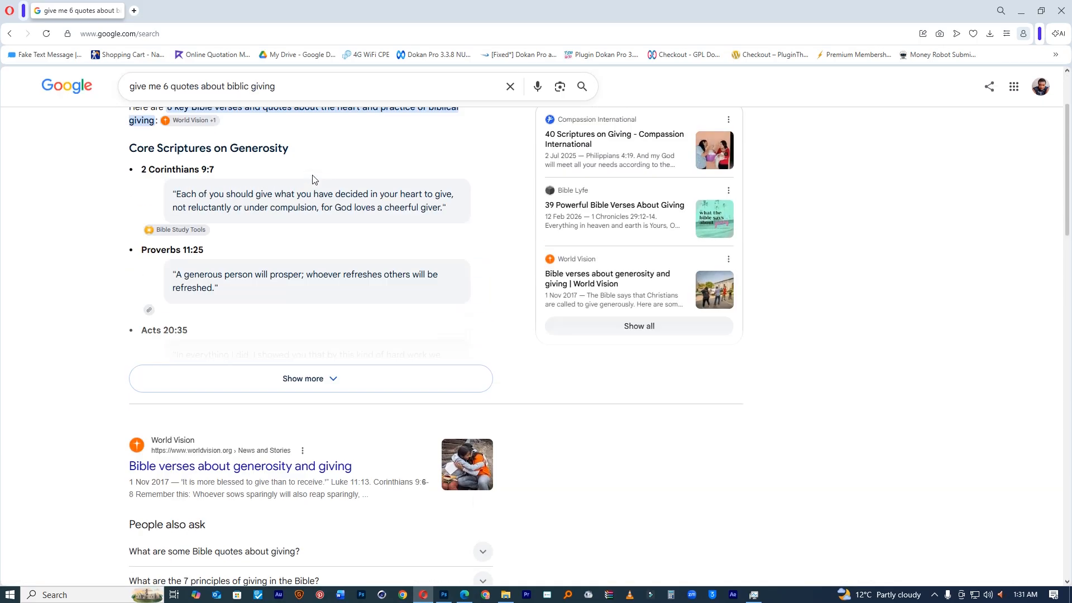
scroll(313, 179, up, 1)
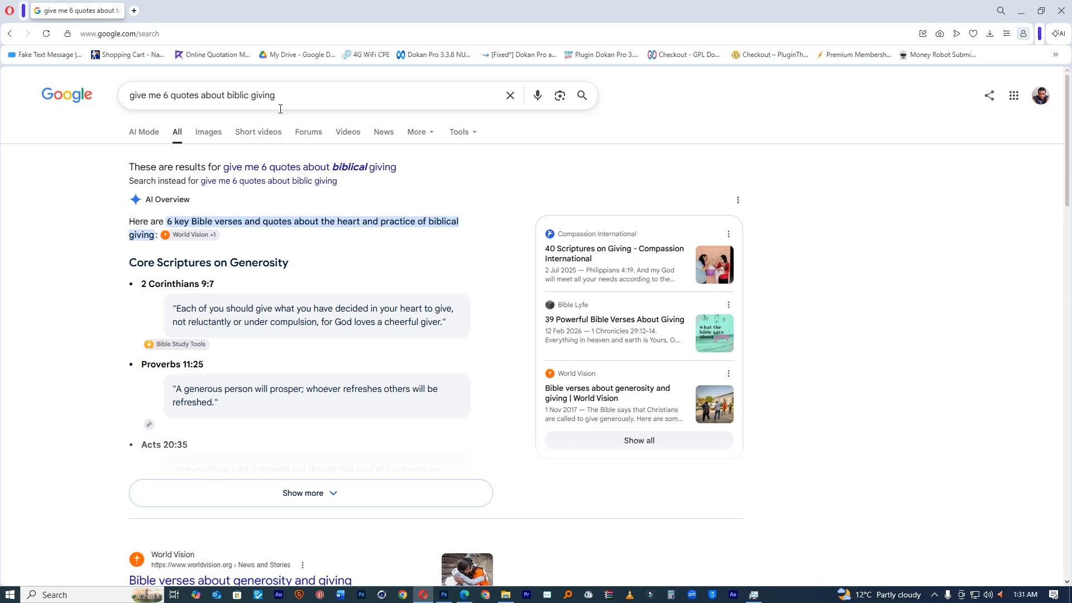
Step: Ask Google AI Mode "i dont want scriptures just random christian based quotes" as a follow-up to the search on biblical giving
click(140, 133)
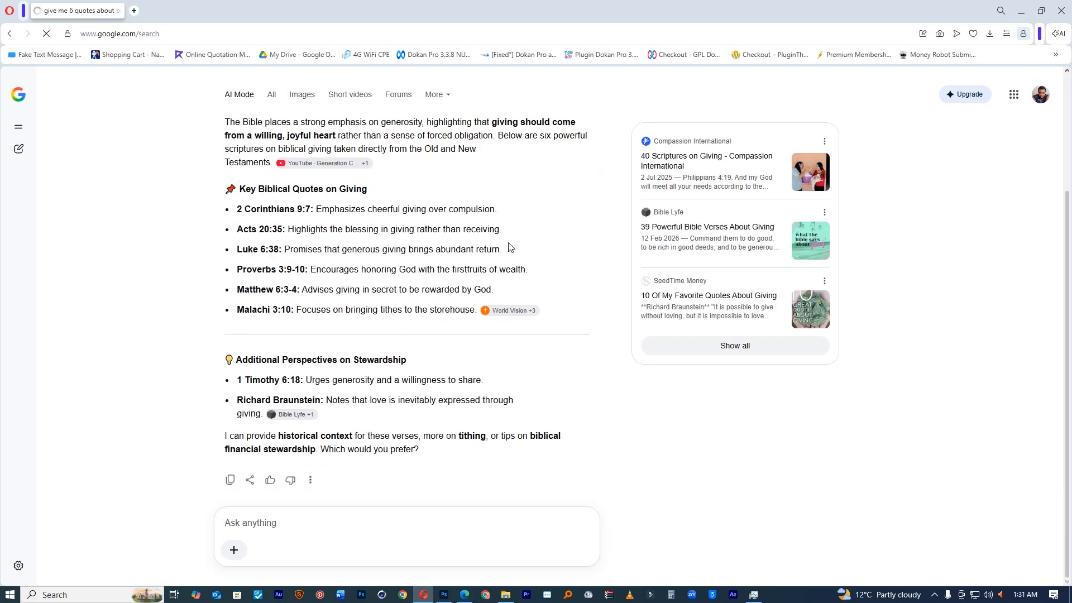
text(i dont)
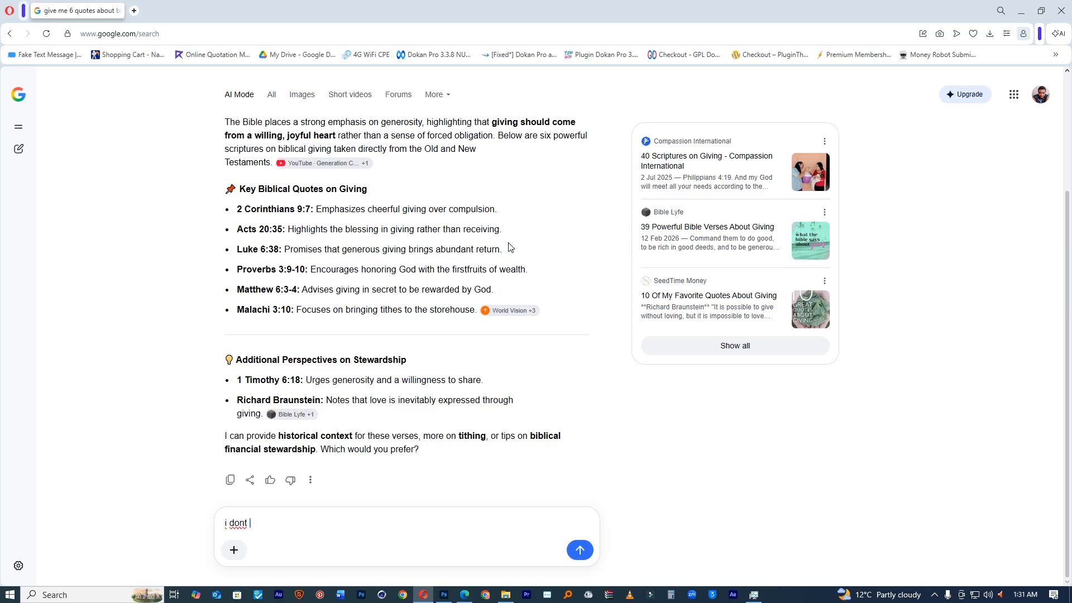
text( want the)
key(BackSpace)
key(BackSpace)
key(BackSpace)
key(BackSpace)
key(BackSpace)
key(BackSpace)
key(BackSpace)
text(and)
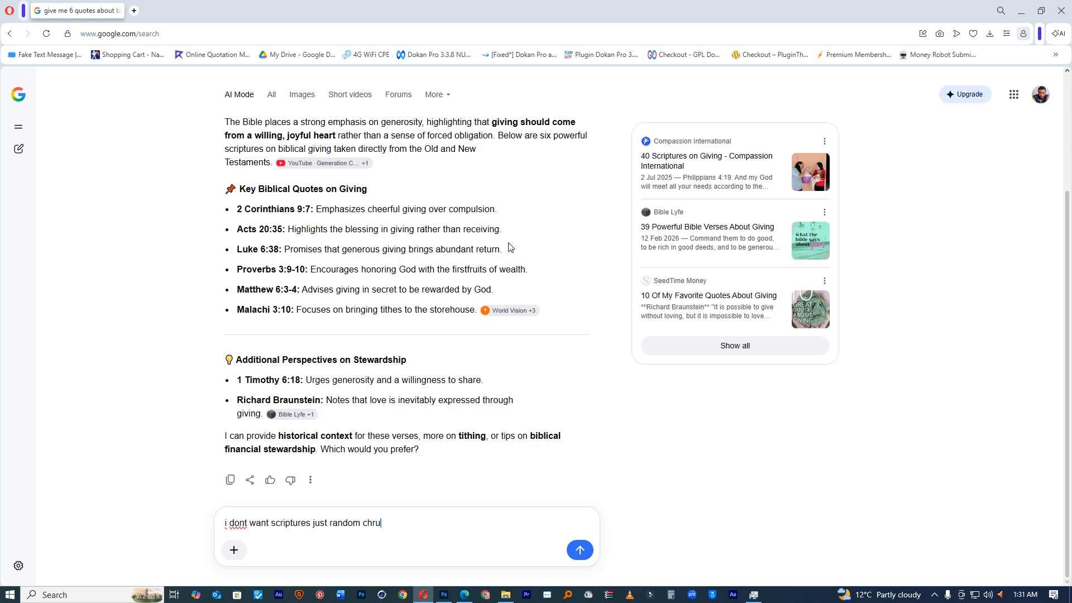
text(om christian based quotes)
key(Return)
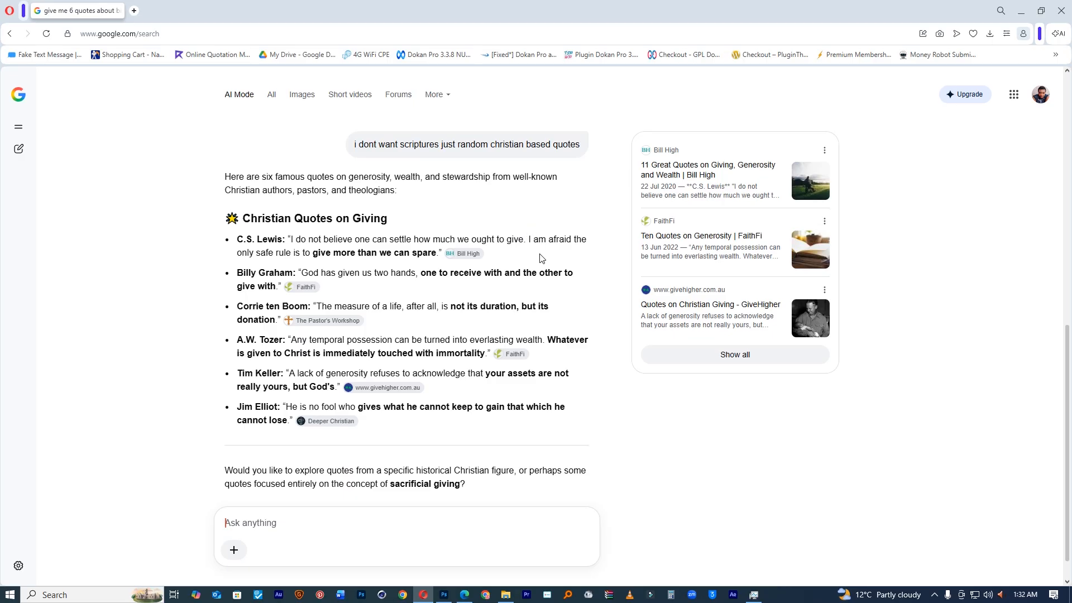
Step: Copy the "God has given us two hands" quote and switch to Photoshop with the Type tool active
mouse_move(298, 273)
mouse_down()
mouse_move(598, 279)
mouse_move(283, 286)
mouse_up()
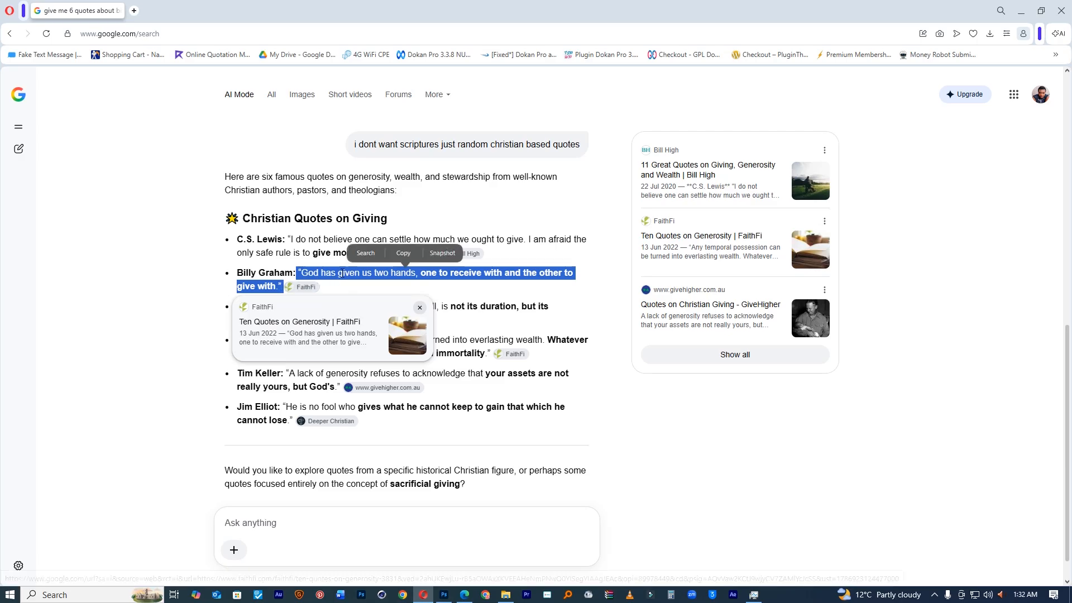
click(444, 595)
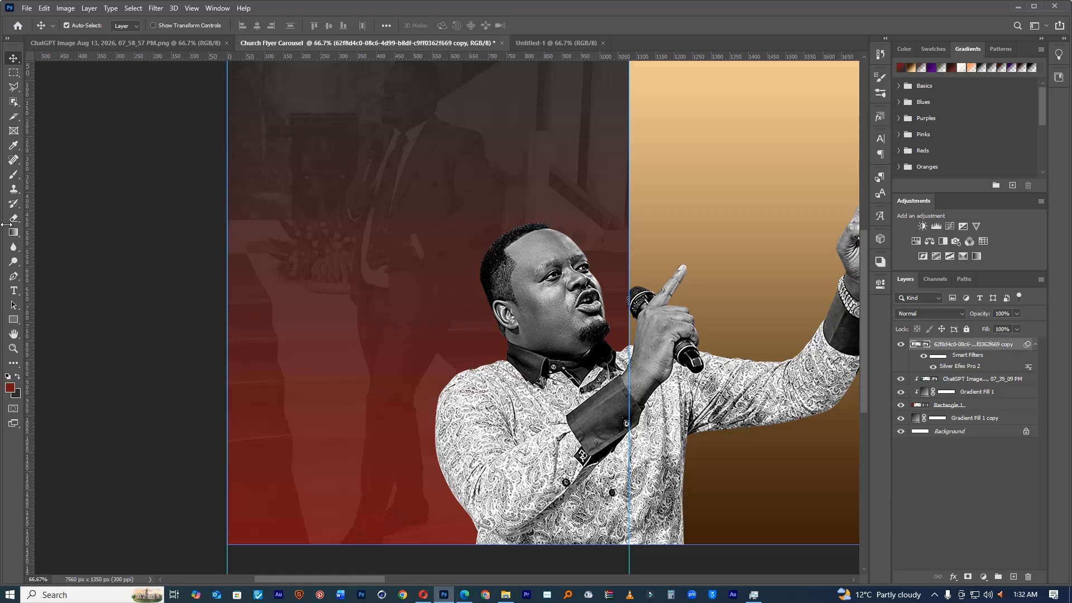
click(14, 291)
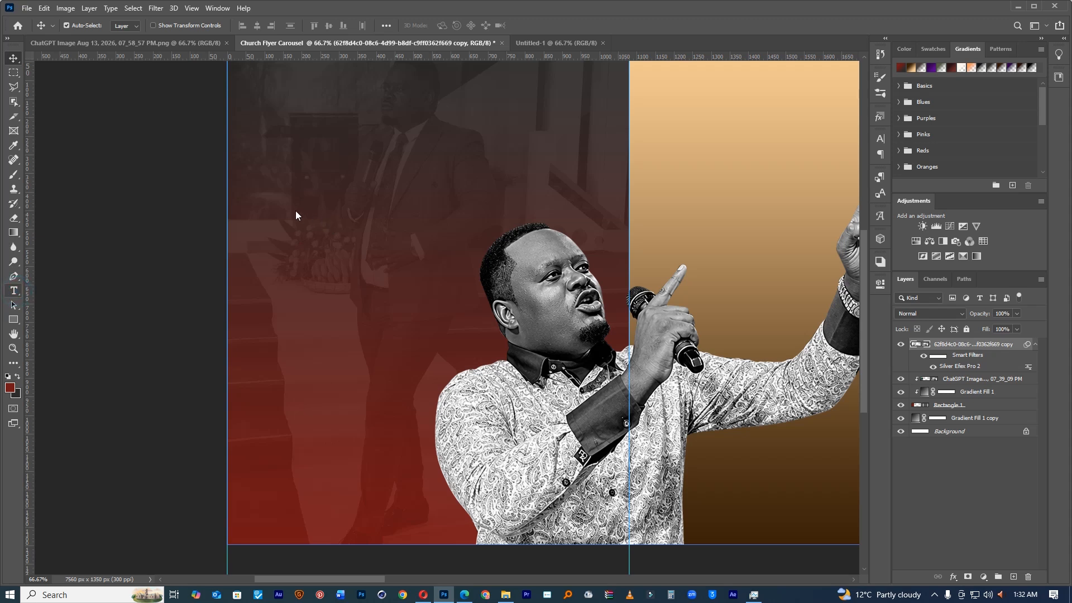
click(271, 192)
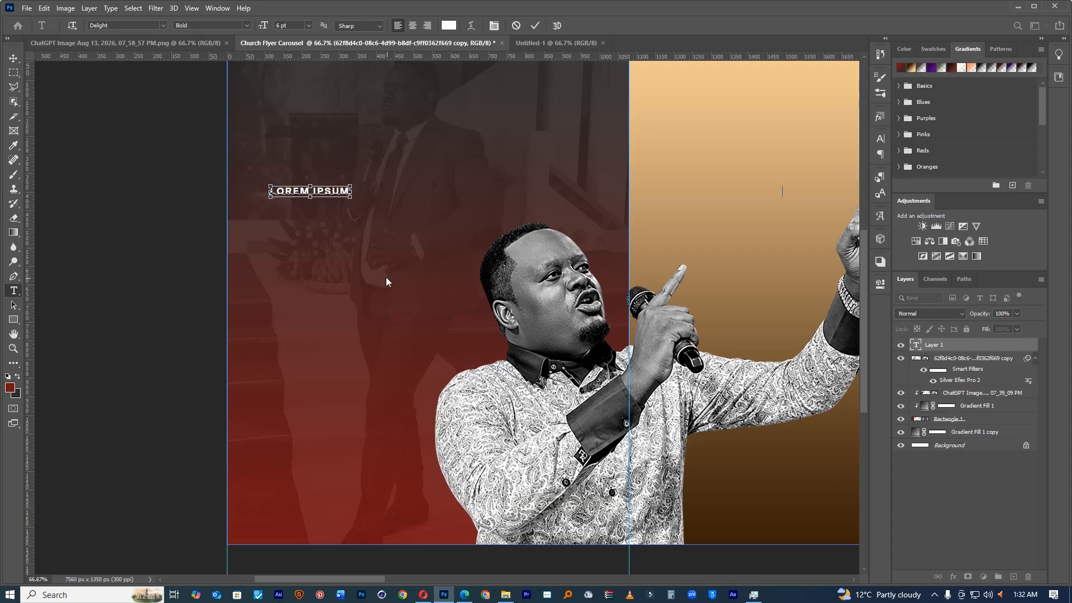
text("GOD HAS GIVEN US TWO HANDS, ONE TO RECEIVE WITH AND THE OTHER TO GIVE WITH.")
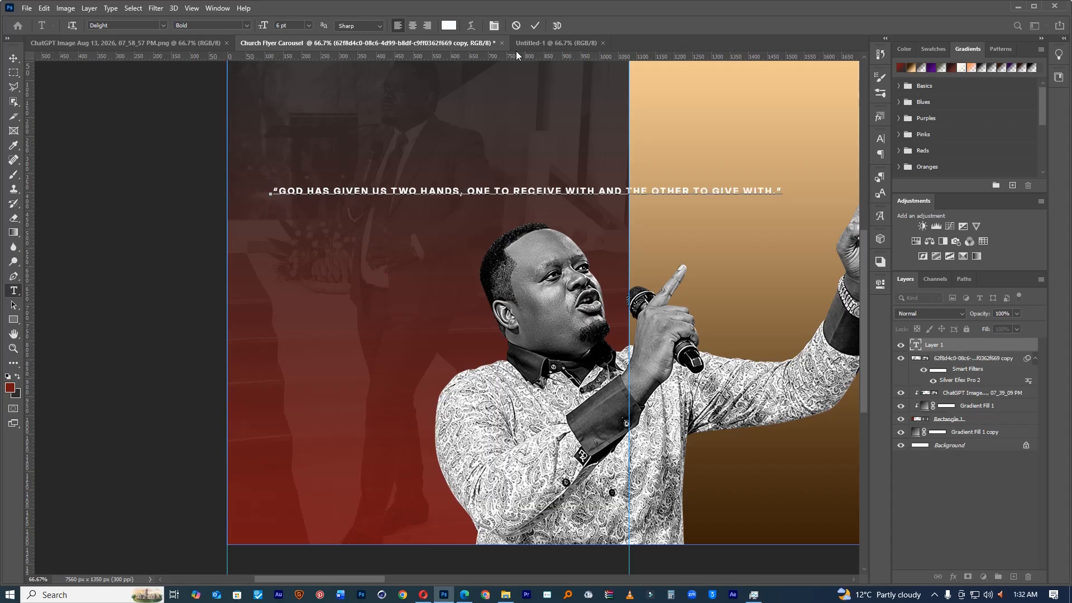
key(Escape)
drag(276, 178, 434, 355)
text("GOD HAS GIVEN US TWO HANDS, ONE TO RECEIVE WITH AND THE OTHER TO GIVE WITH.")
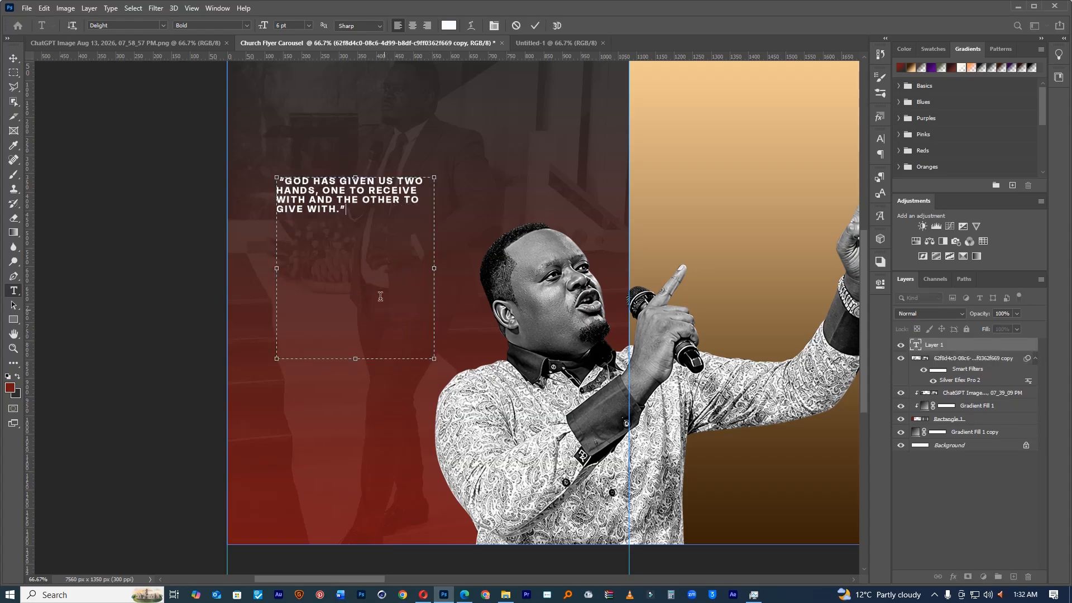
drag(359, 212, 255, 168)
key(ctrl+c)
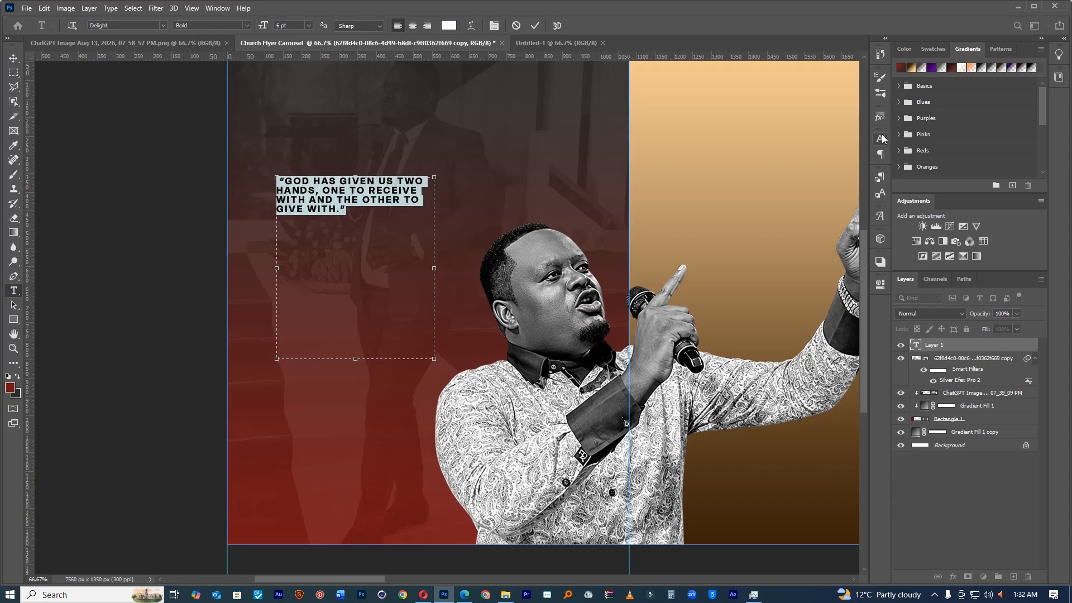
click(516, 25)
Step: Paste the "God has given us two hands" quote as a single line of point text on slide 1 and reset its character formatting
click(287, 165)
key(ctrl+v)
triple_click(440, 162)
click(880, 138)
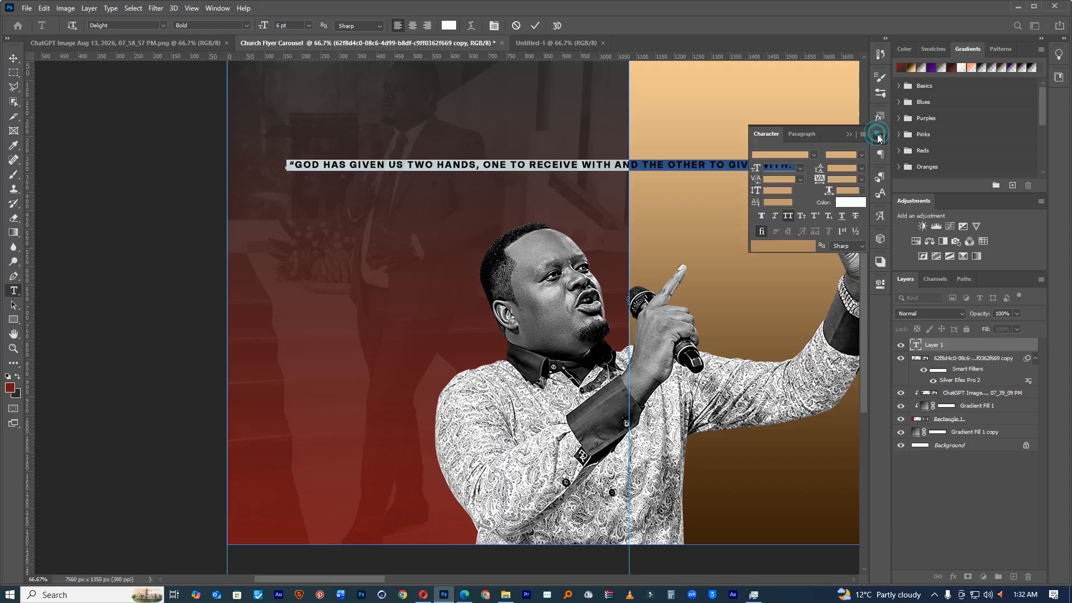
click(863, 134)
click(893, 334)
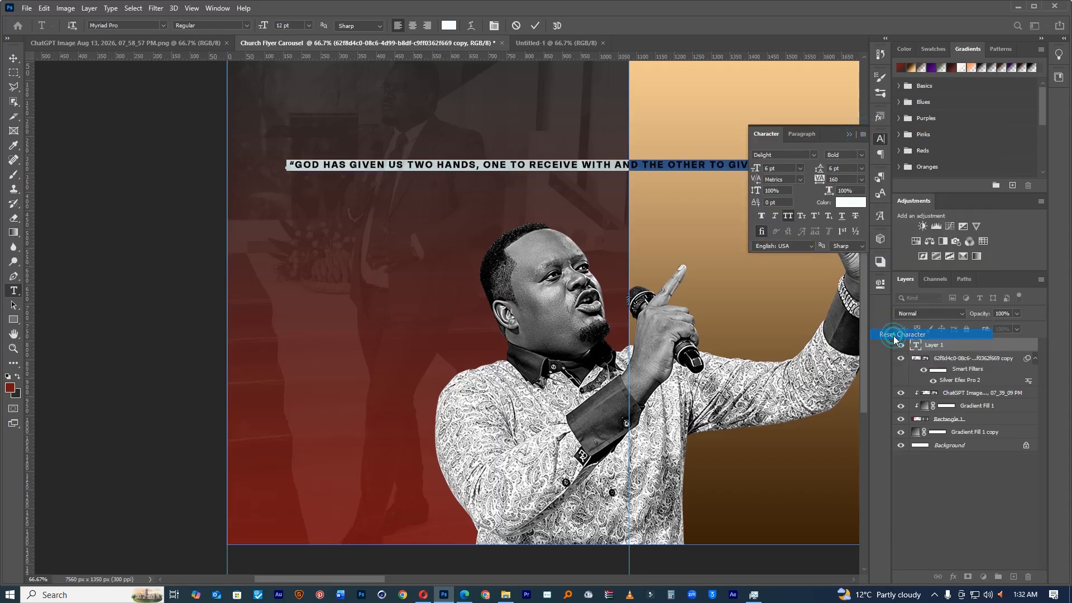
Step: Set the quote's font to Acumin Variable Concept in the Condensed UltraBlack style
click(789, 154)
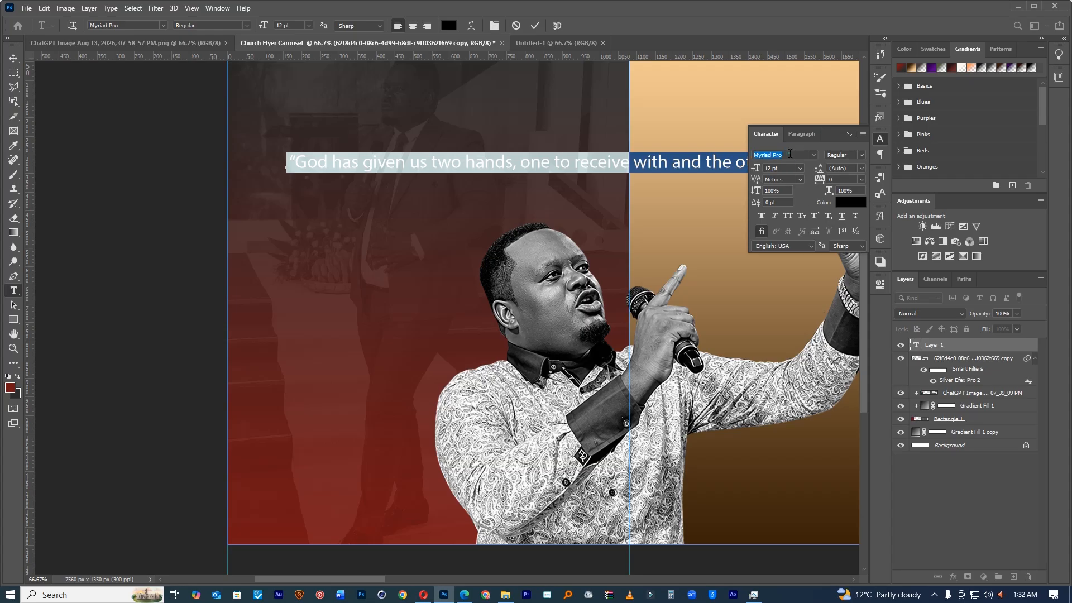
text(sv)
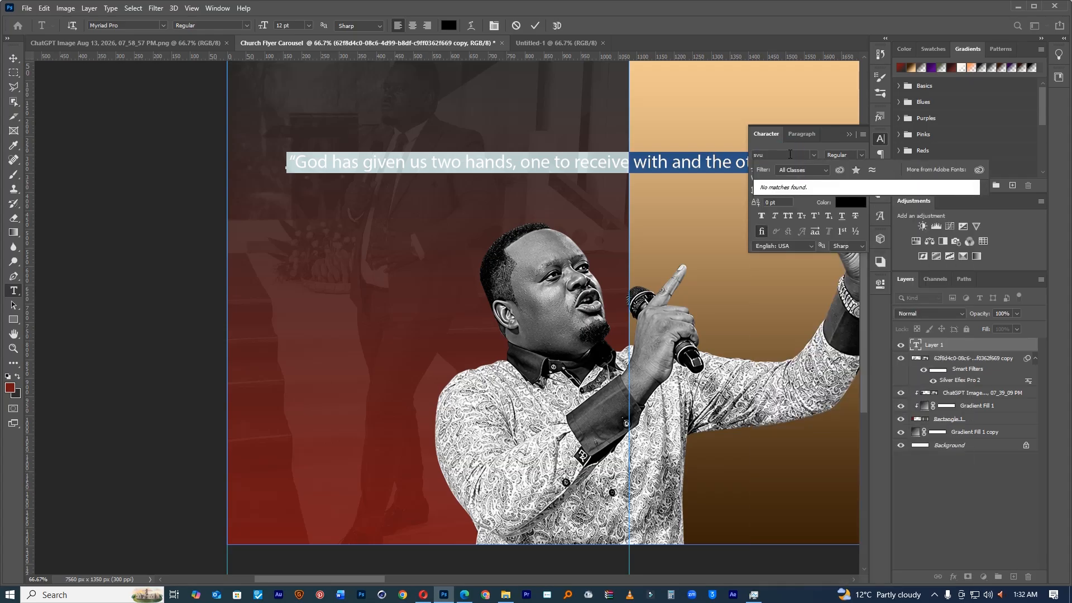
text(u)
key(BackSpace)
key(BackSpace)
key(BackSpace)
text(acum)
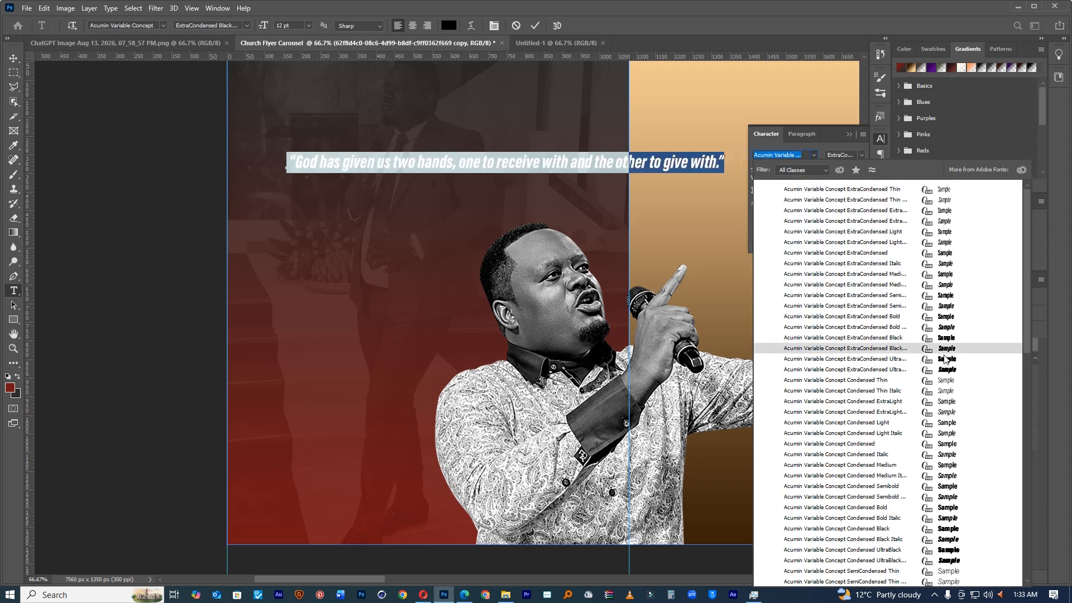
click(954, 342)
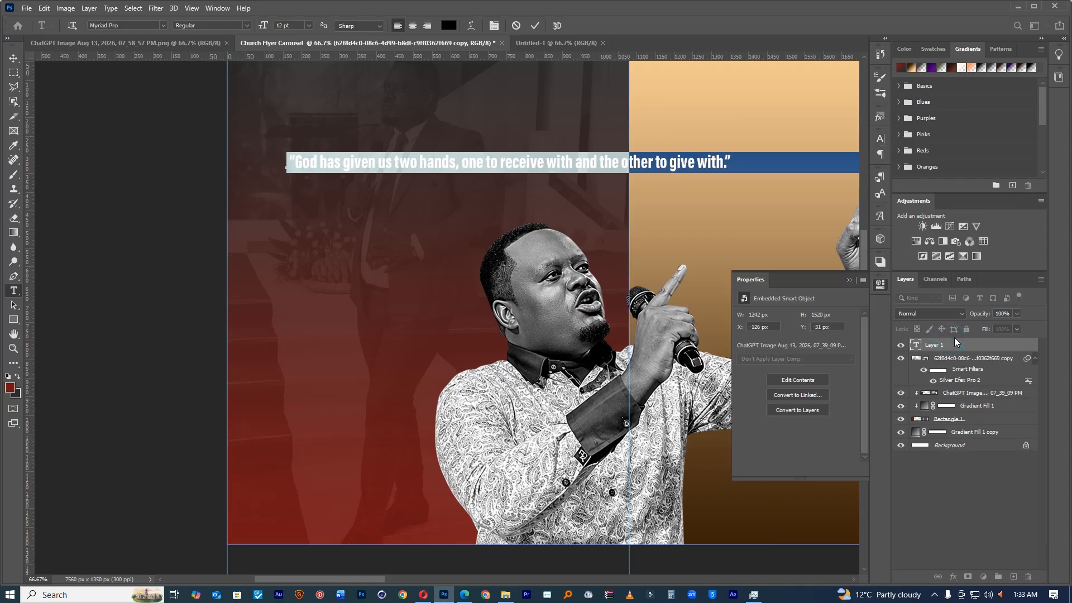
click(881, 138)
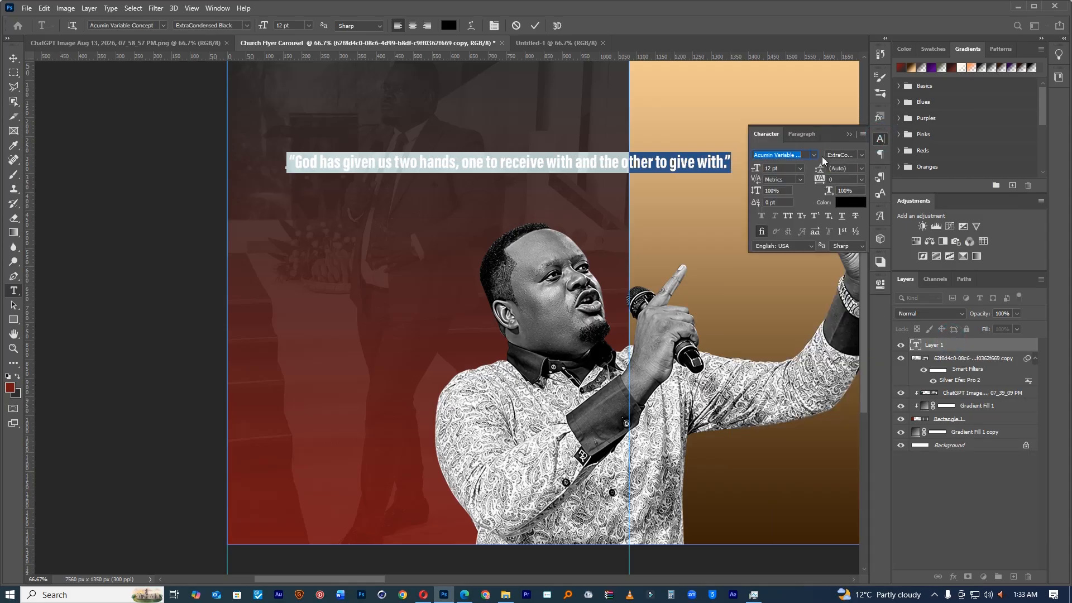
click(854, 154)
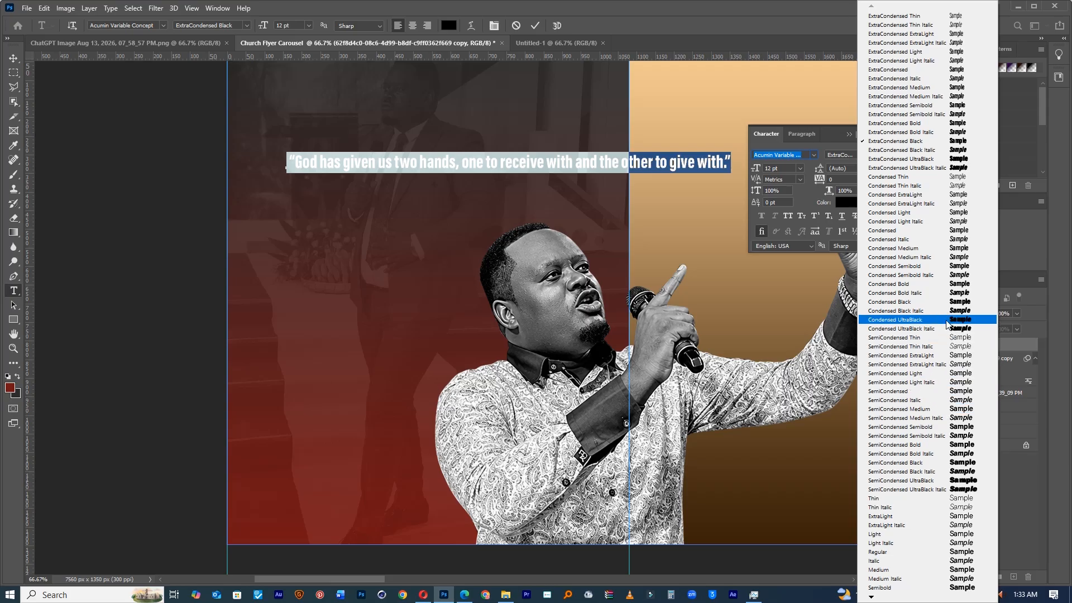
click(945, 320)
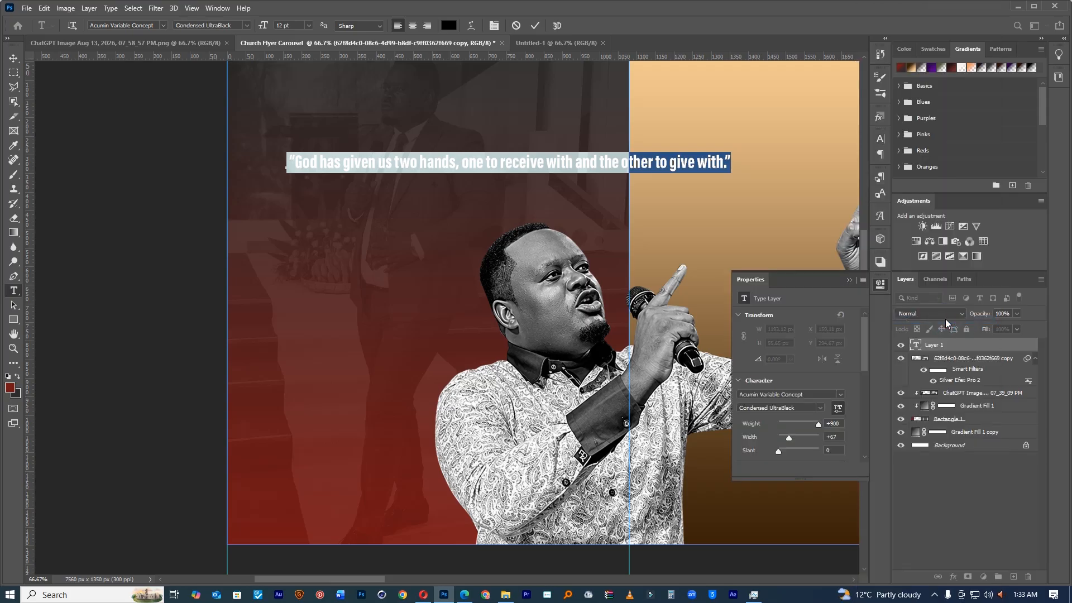
Step: Break the quote into five lines, ending the first four at "us", "one", "with" and "other"
click(536, 161)
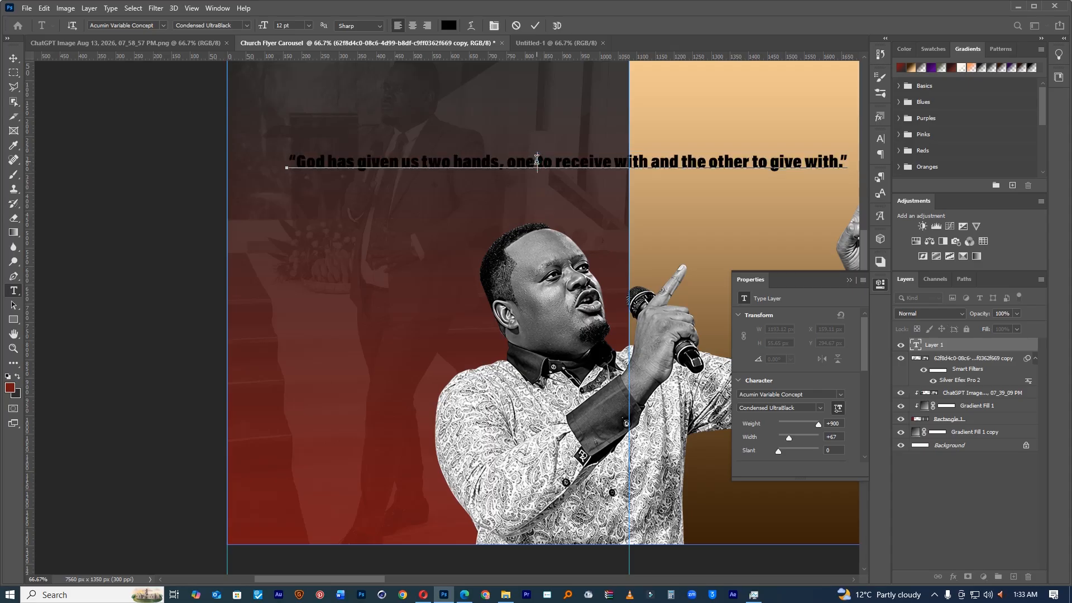
key(Return)
click(400, 186)
key(Return)
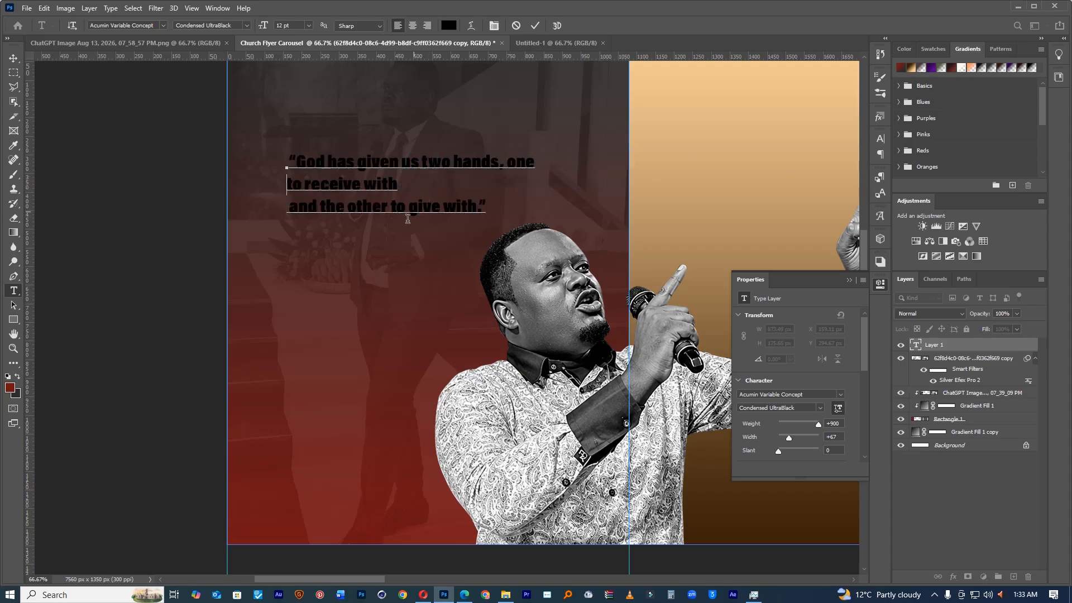
key(Return)
click(386, 229)
key(Return)
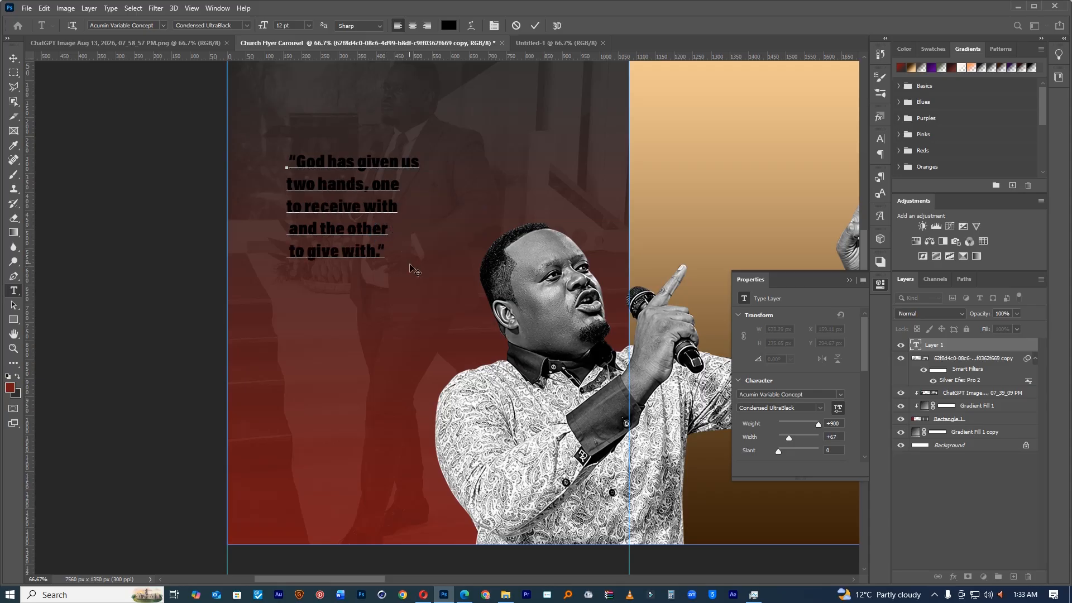
Step: Enlarge the whole quote to 25 pt with 22 pt leading and -40 tracking, positioning it beside the preacher's head on slide 1
drag(384, 247, 465, 122)
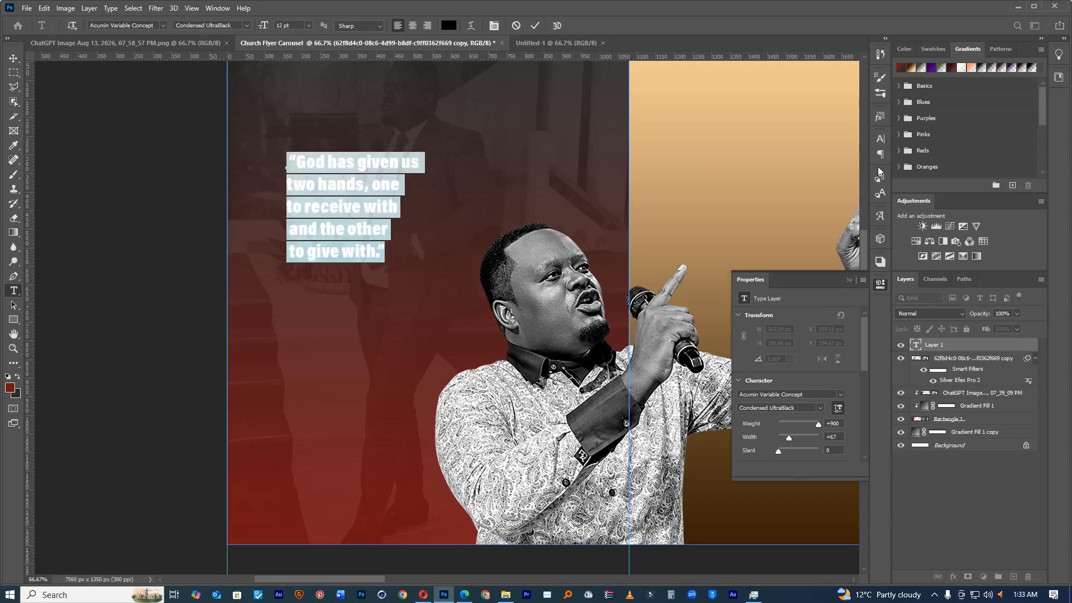
click(880, 139)
drag(756, 169, 597, 194)
drag(534, 113, 496, 116)
drag(824, 172, 816, 169)
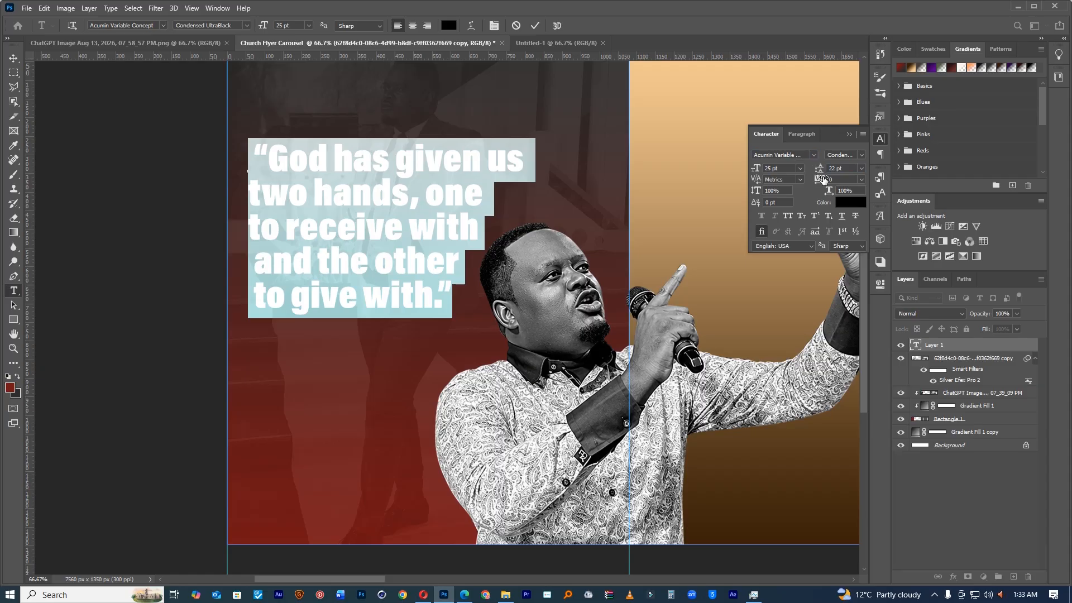
drag(822, 179, 816, 183)
Step: Color the quote text white (ffffff) and commit the text edit
click(845, 203)
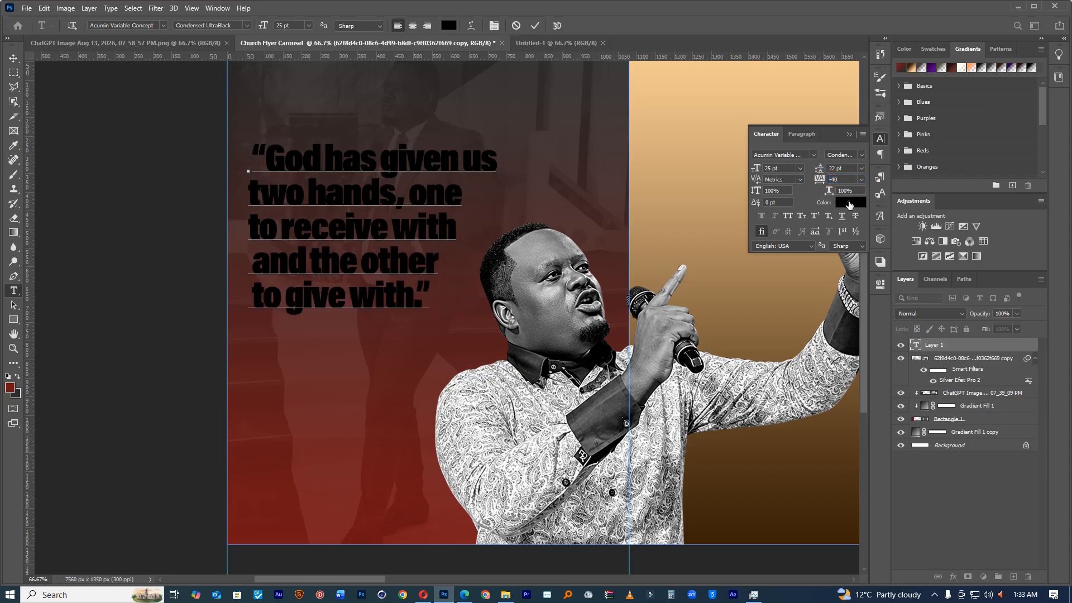
text(ffffff)
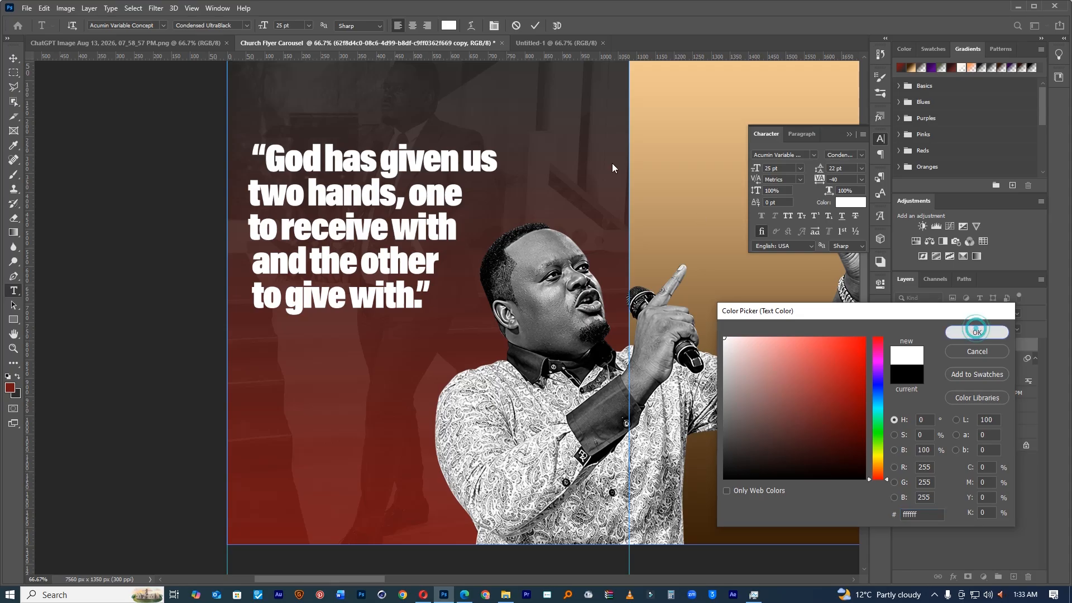
click(976, 329)
click(538, 26)
Step: Duplicate the dark-to-red Gradient Fill 1 beneath Rectangle 1 as the background for all slides and hide the orange Gradient Fill 1 copy
drag(577, 246, 319, 299)
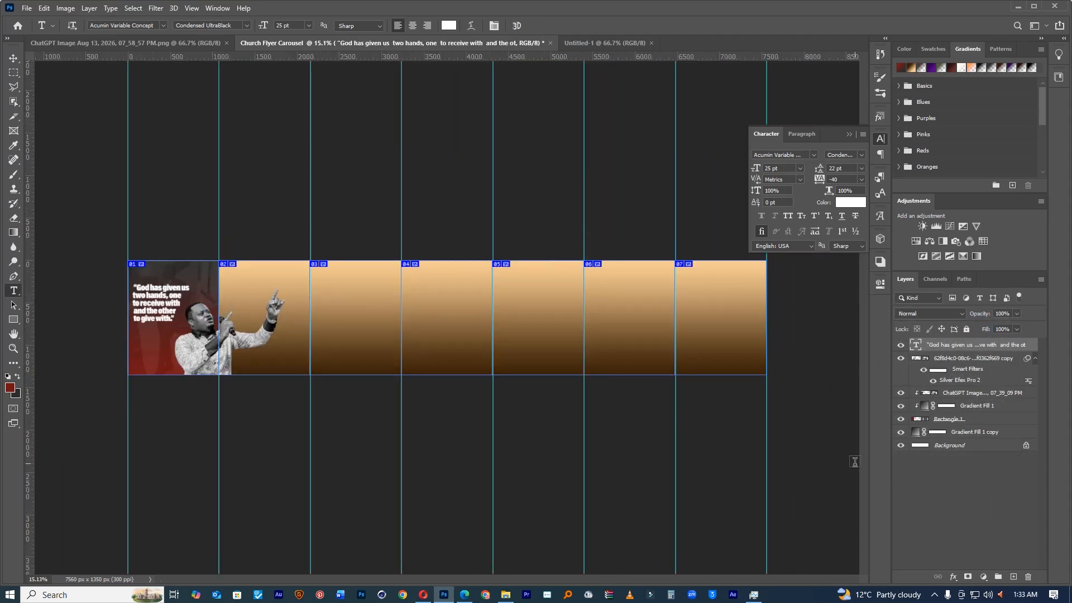
click(947, 433)
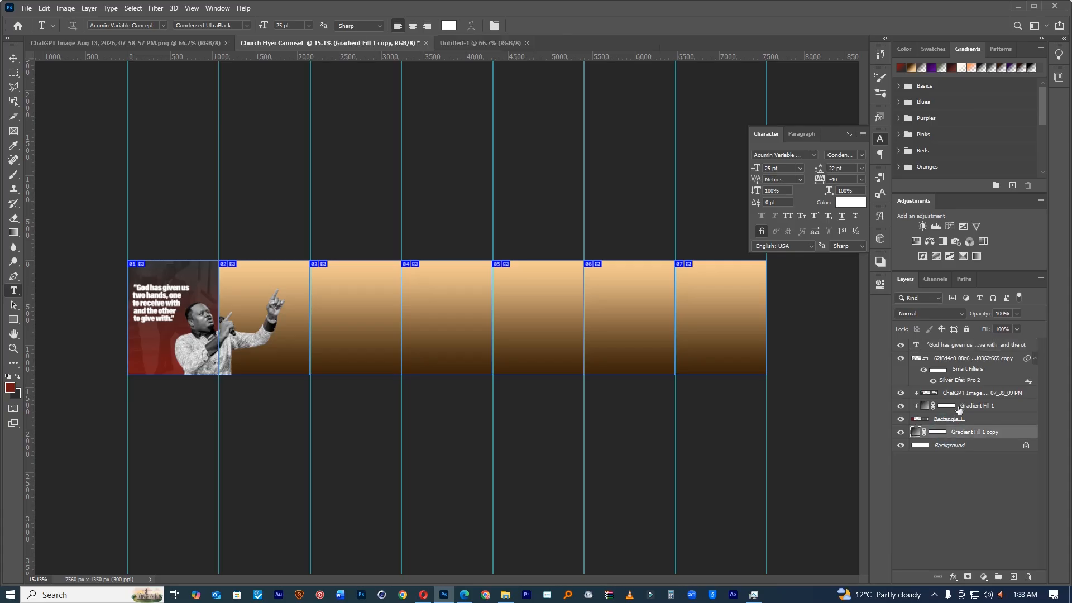
drag(968, 408, 962, 434)
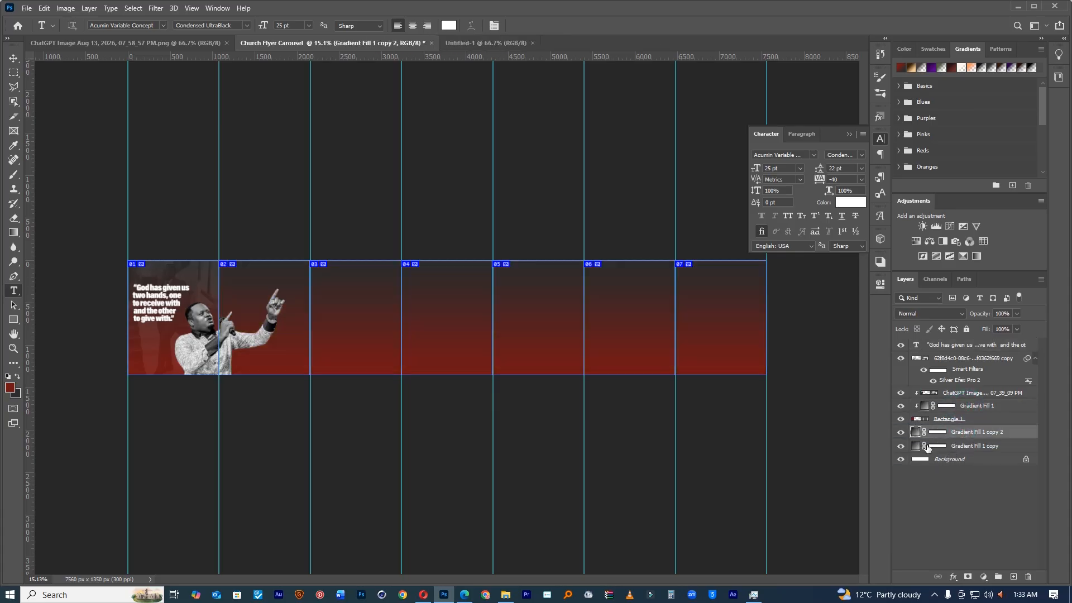
click(900, 446)
key(Delete)
key(ctrl+z)
click(925, 445)
Step: Try to indent the quote's line "two hands, one" with leading space to align it with the line above
click(13, 59)
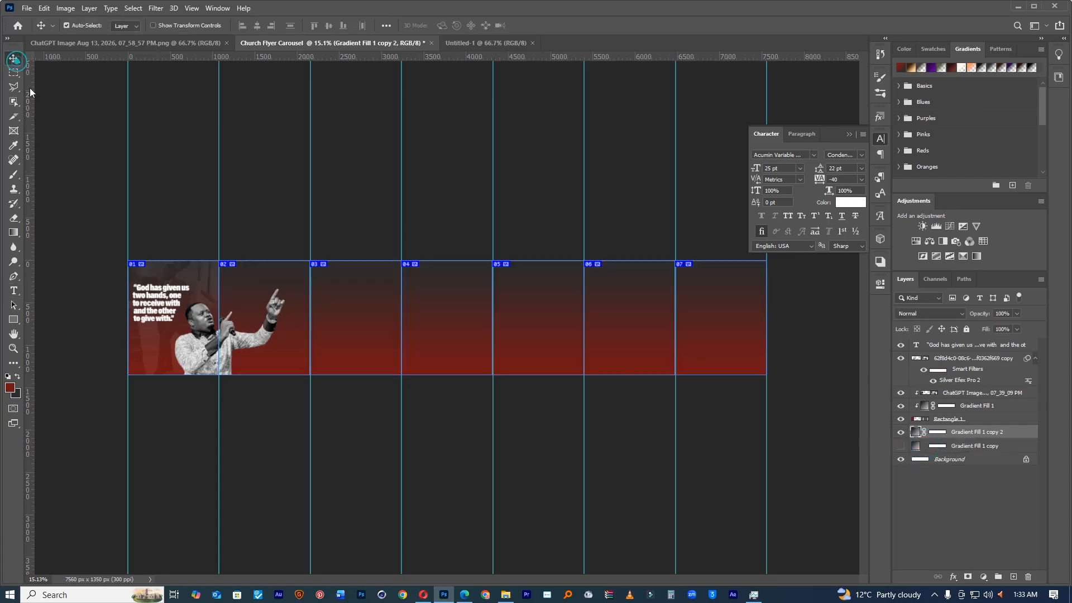
ctrl+click(188, 307)
ctrl+click(188, 307)
ctrl+click(188, 308)
drag(144, 318, 362, 306)
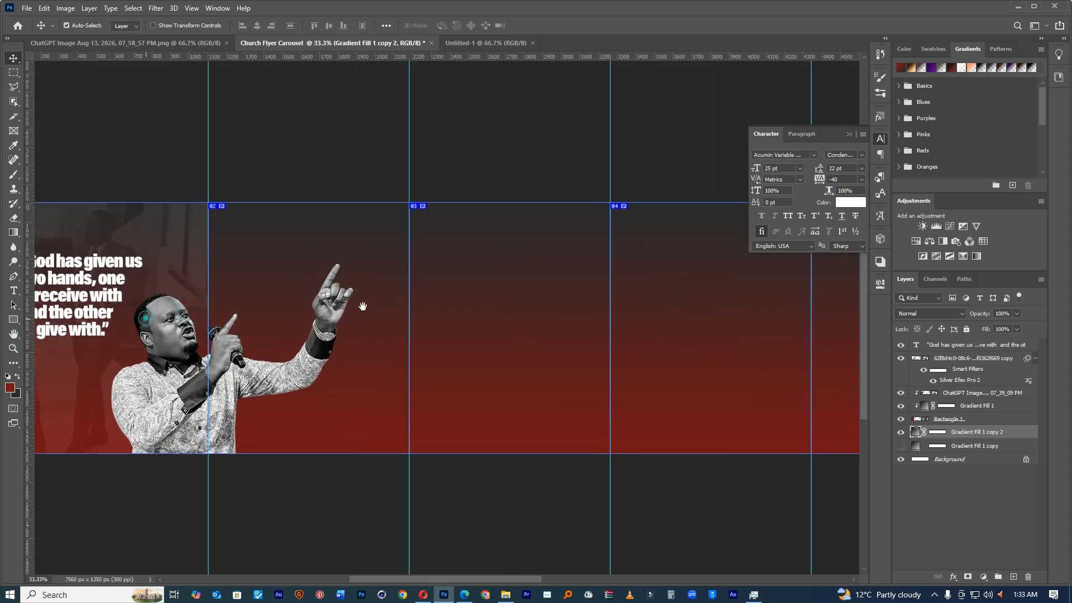
ctrl+click(330, 267)
ctrl+click(214, 261)
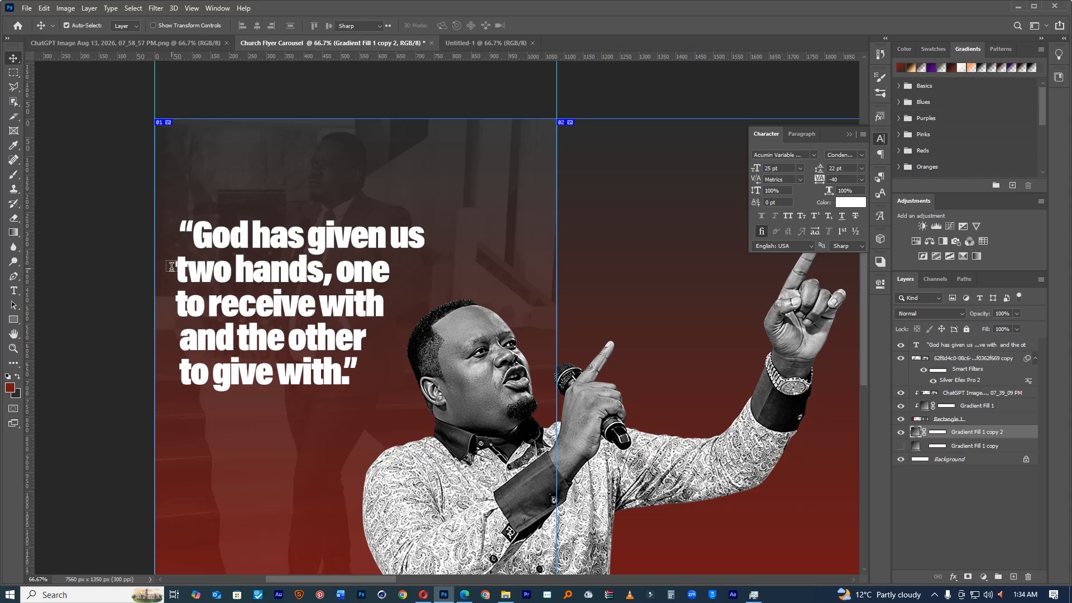
key(t)
click(177, 266)
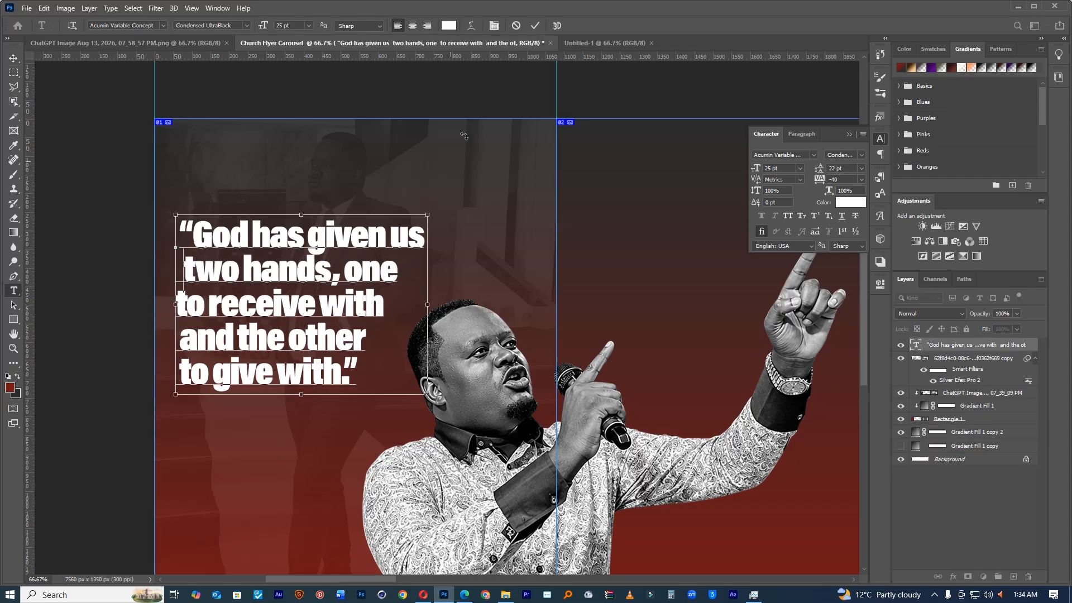
key(BackSpace)
key(BackSpace)
click(535, 26)
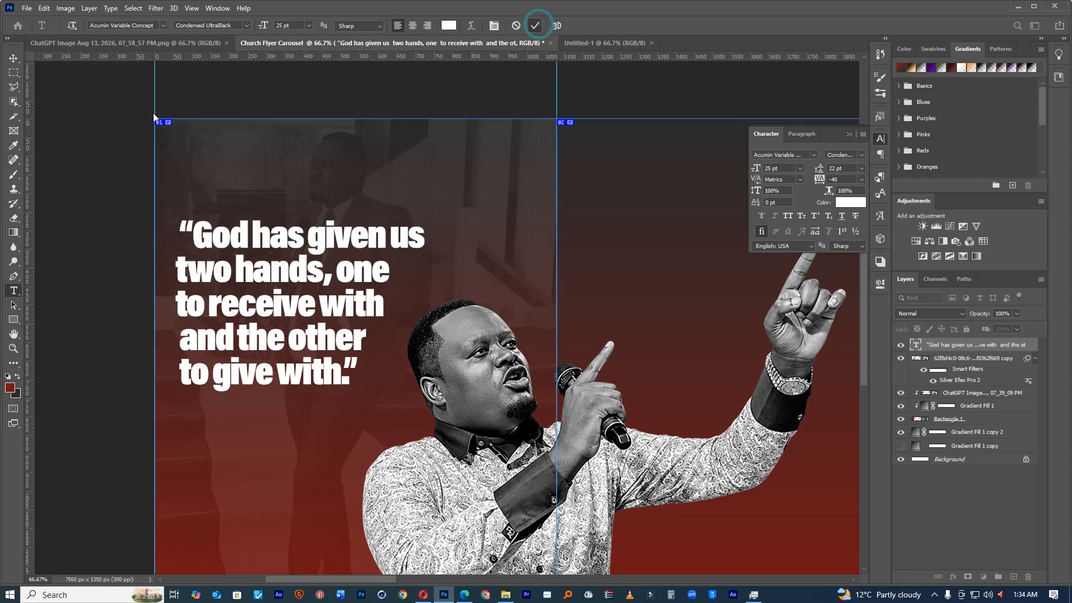
Step: Commit the text edit and move the quote slightly lower beside the preacher on slide 1
click(13, 58)
drag(294, 286, 302, 334)
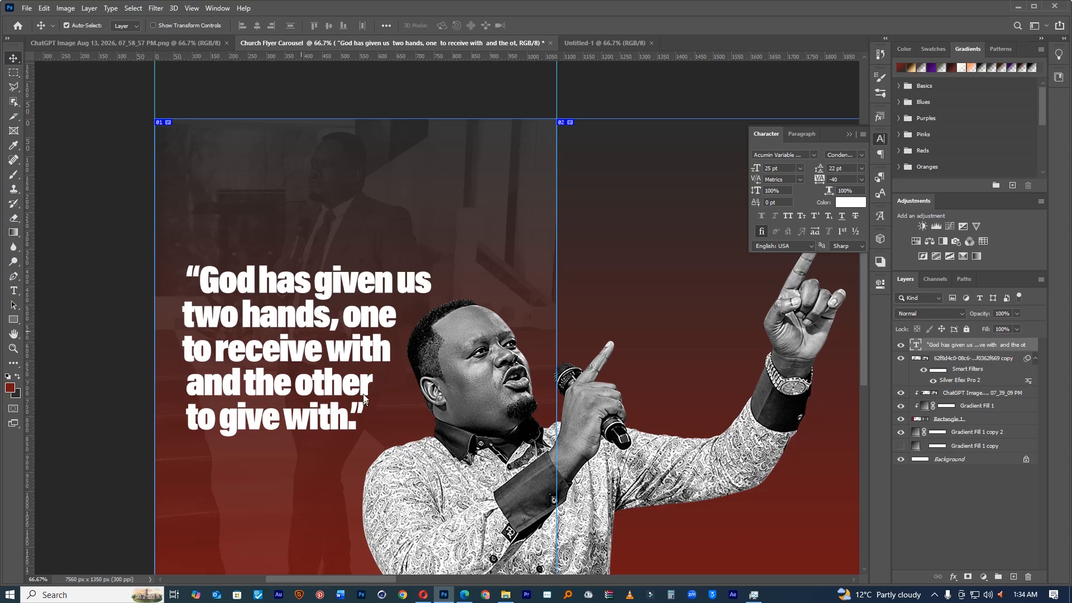
scroll(364, 398, down, 3)
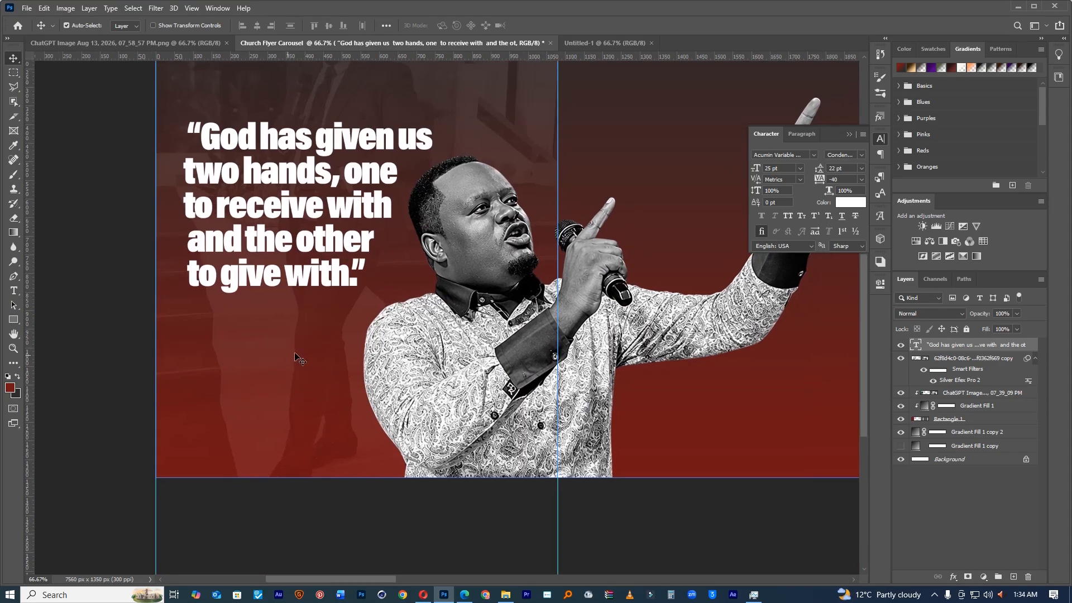
drag(319, 238, 324, 300)
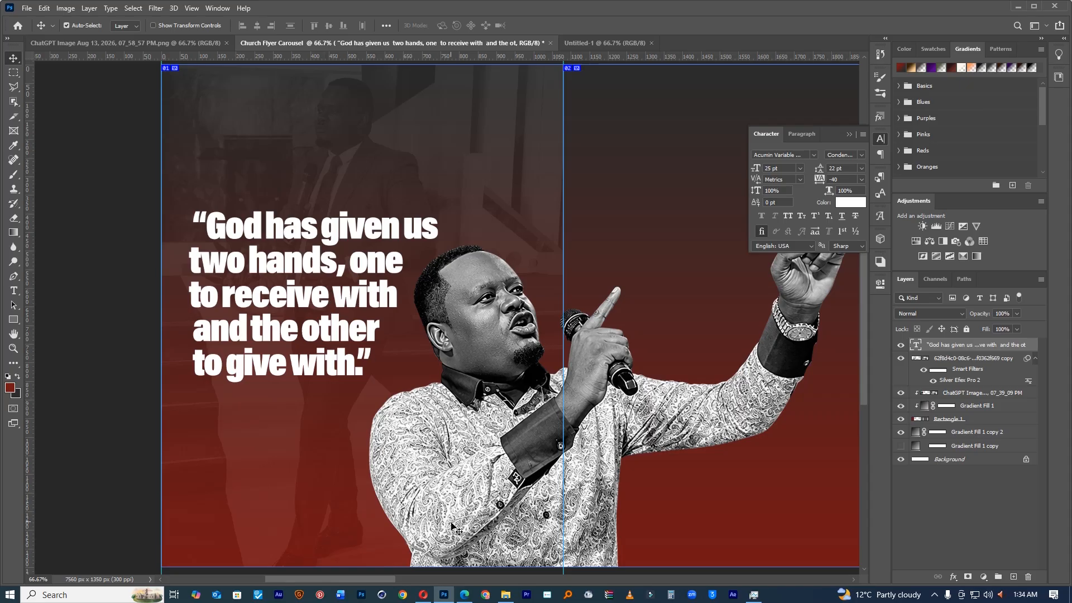
Step: Open Holy Ghost Conference Church Flyer Psd 2 from its template folder inside the desktop Bundle folder
click(506, 594)
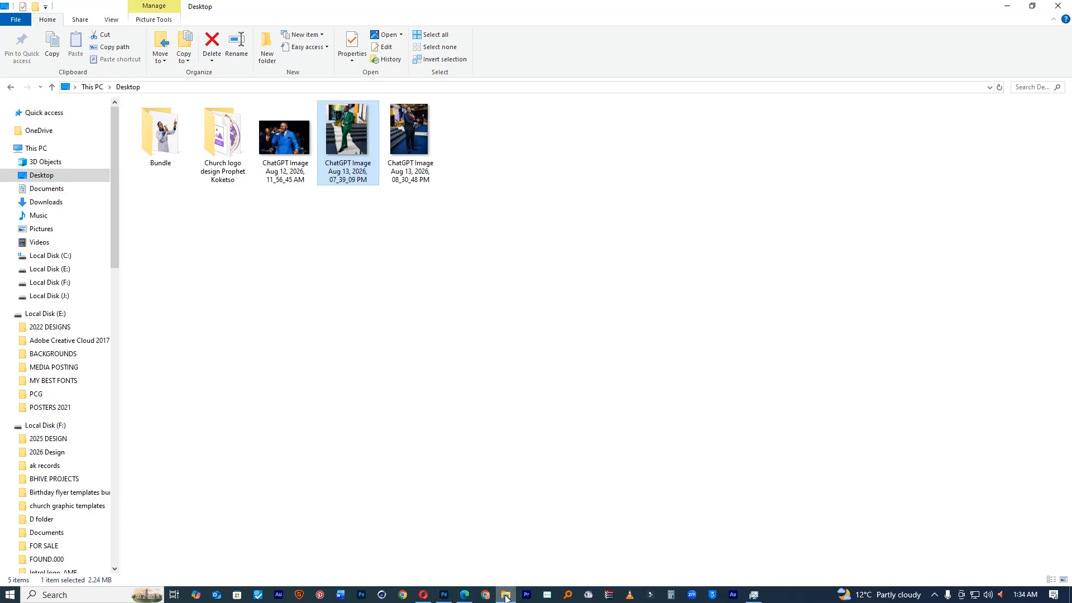
click(506, 595)
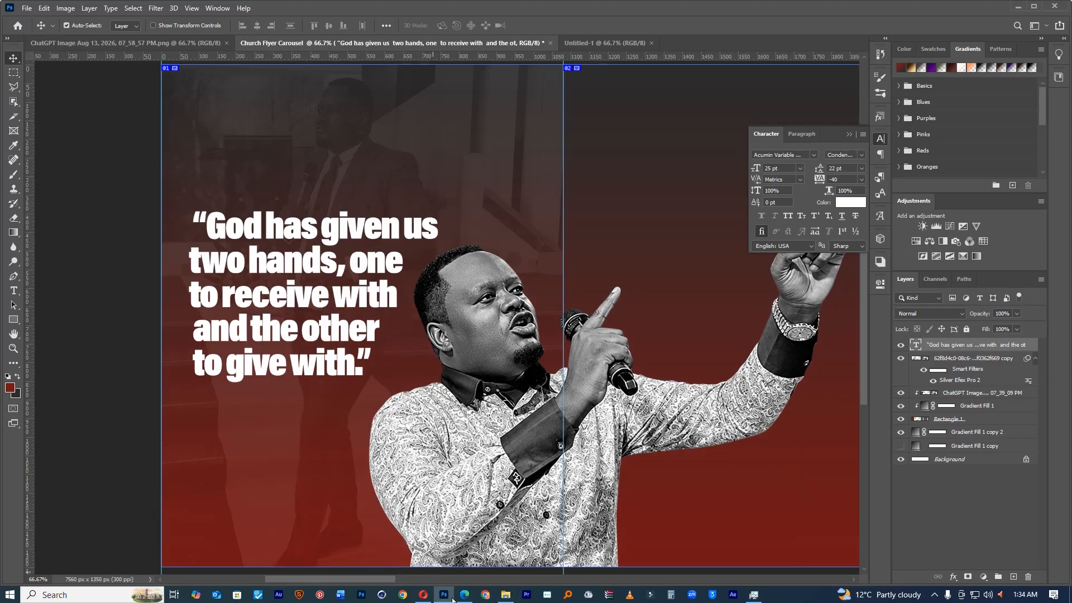
click(504, 596)
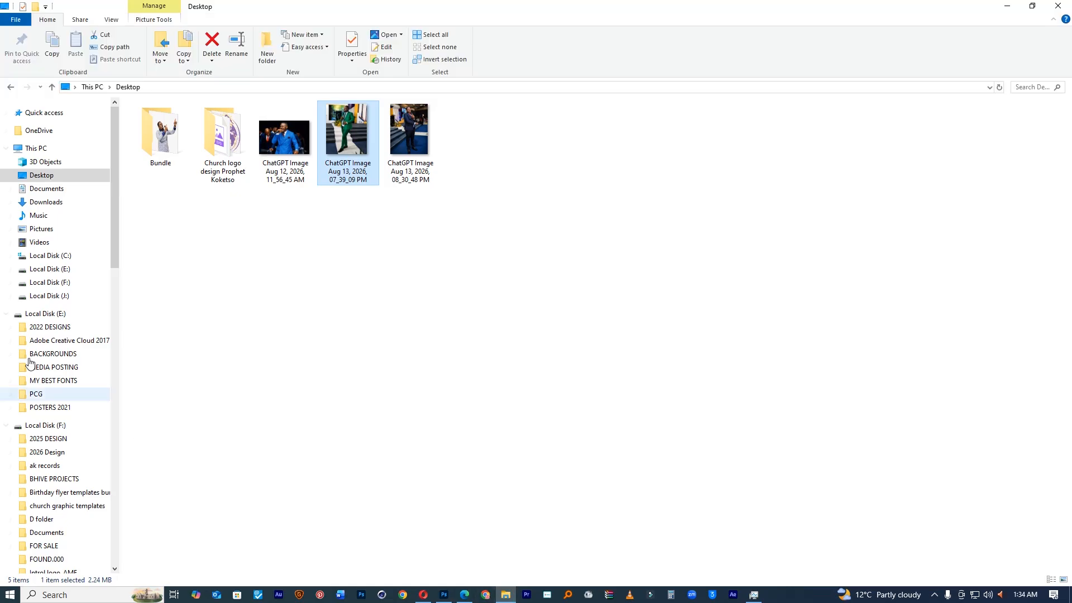
click(60, 285)
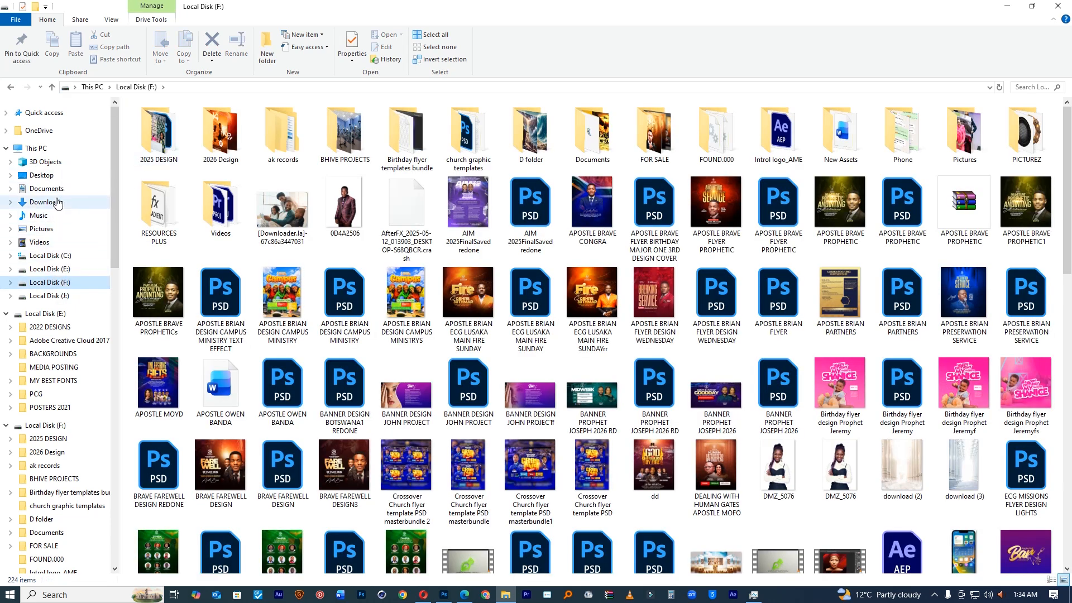
click(58, 176)
click(168, 139)
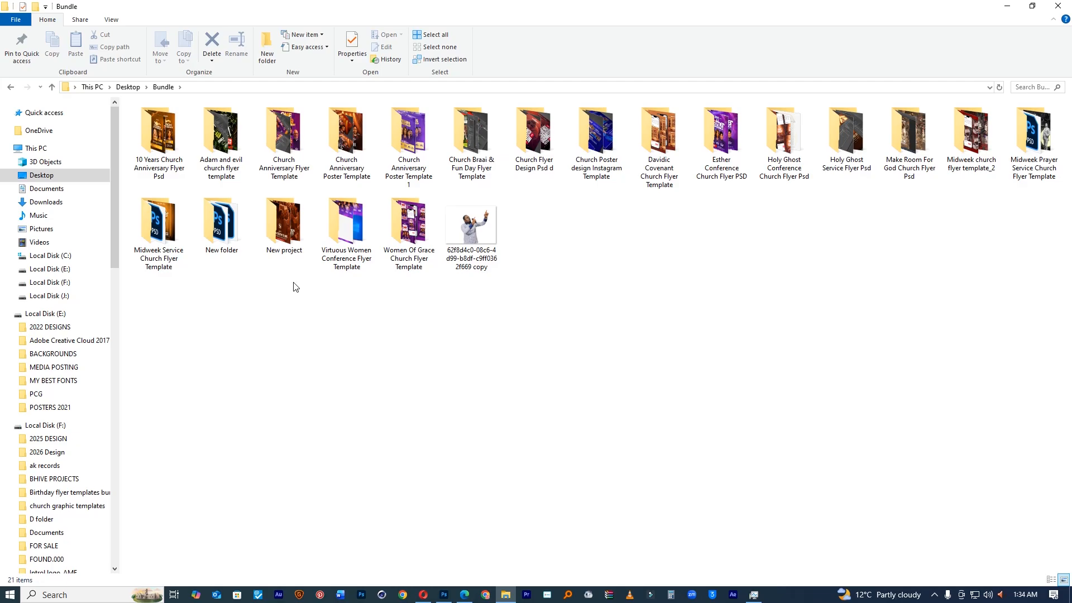
click(167, 147)
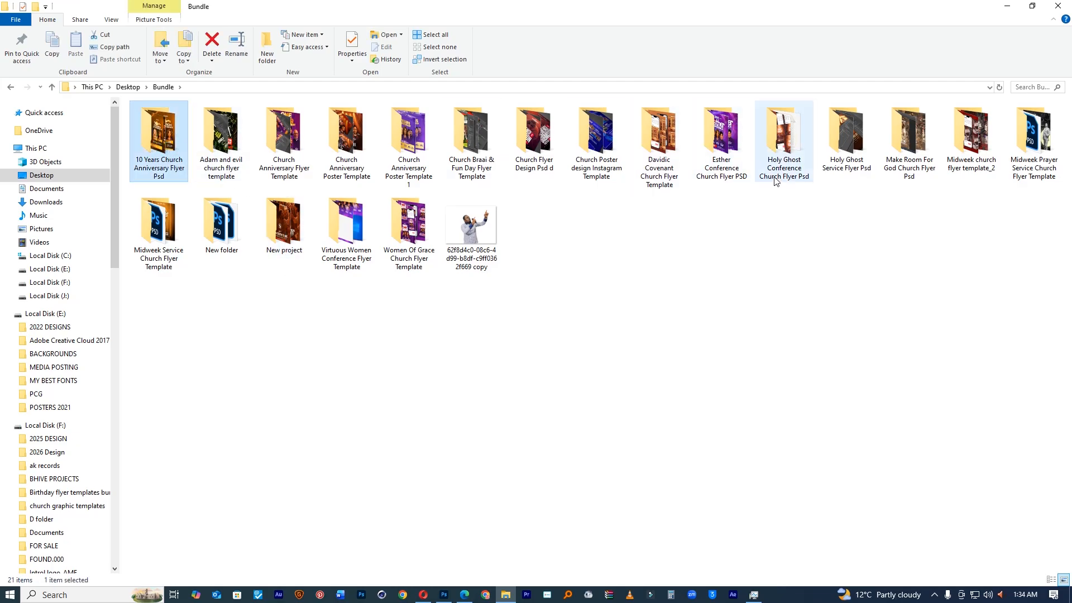
double_click(799, 165)
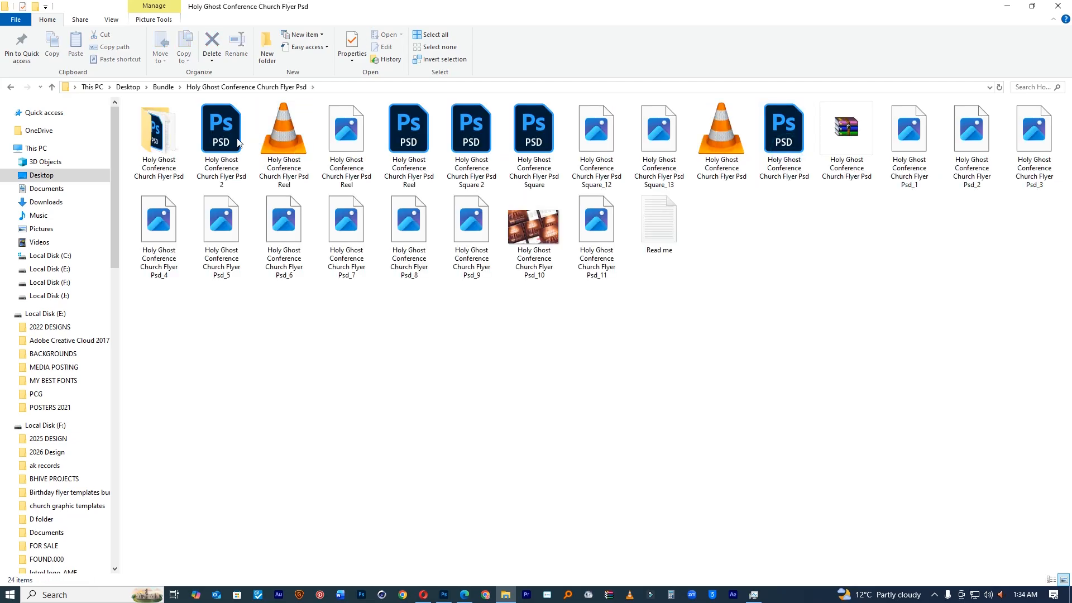
double_click(228, 136)
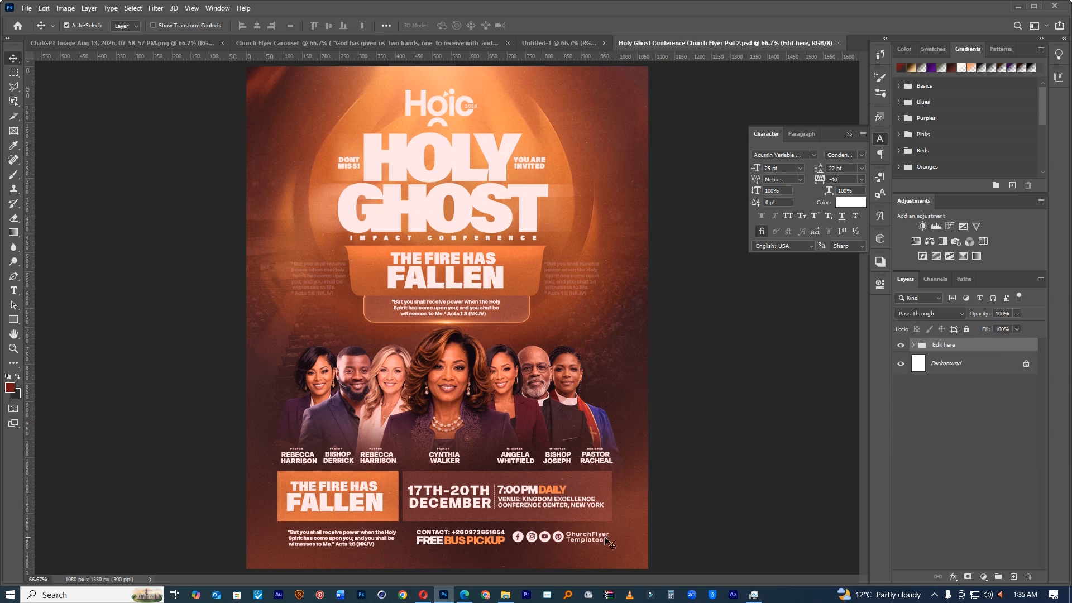
Step: Copy the flyer's Social media handles group into the carousel, scale it to 141.06%, and place it at slide 1's lower left, aligned with the quote
click(913, 345)
drag(969, 414, 220, 519)
key(ctrl+t)
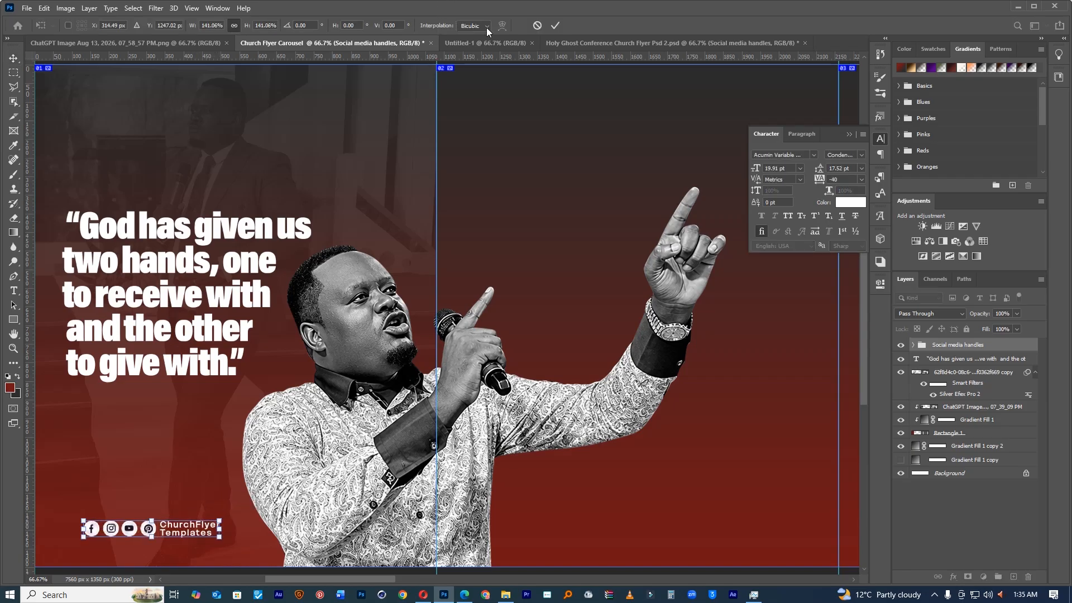
click(556, 26)
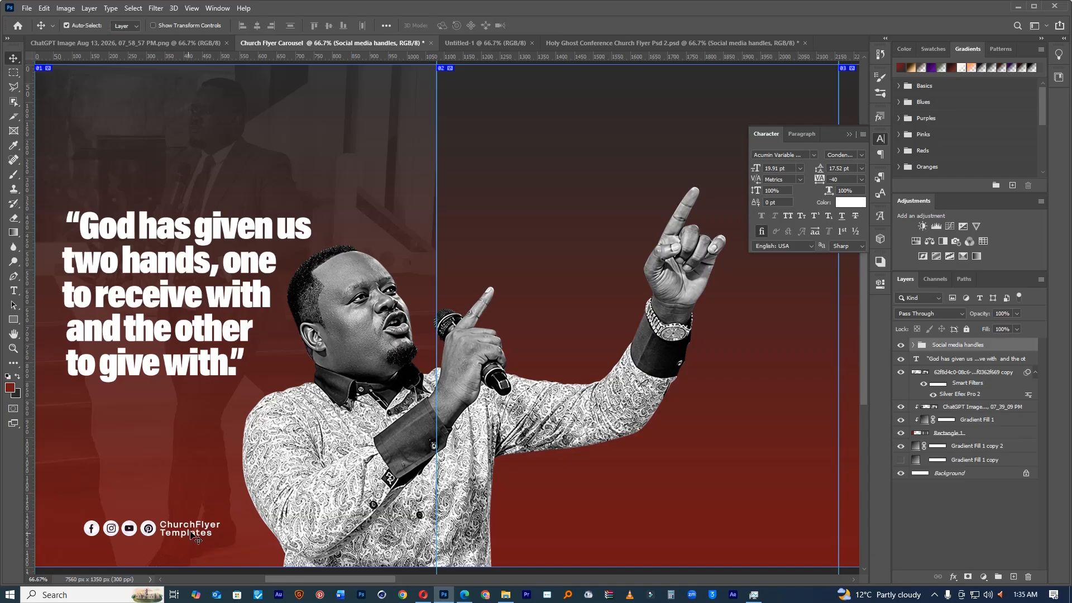
drag(195, 525, 168, 523)
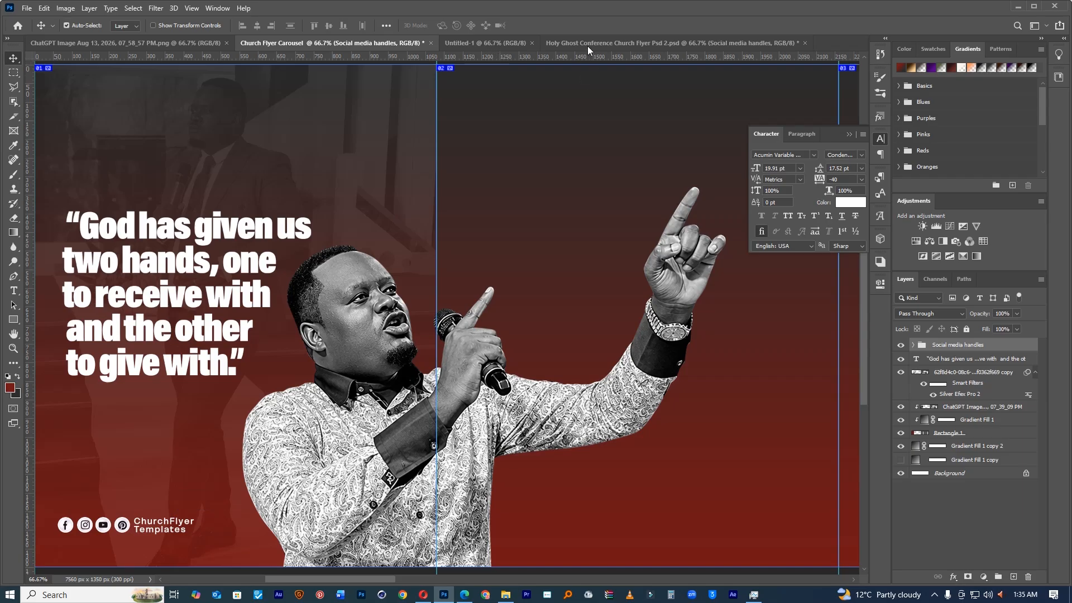
Step: Copy the flyer's Datte, time and venue group into the carousel and place it above the social media handles on slide 1
click(588, 45)
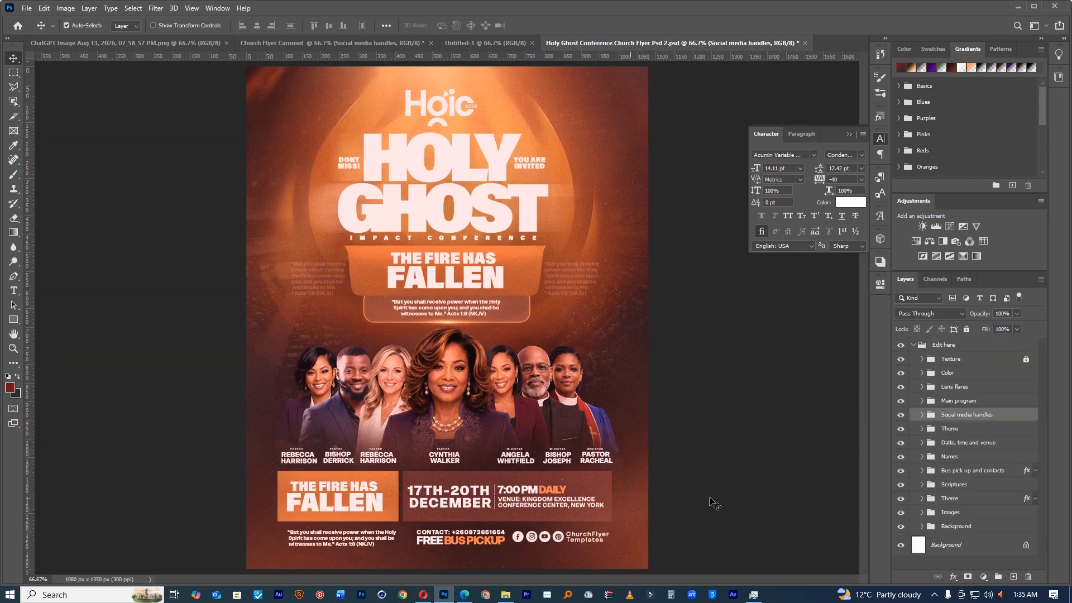
click(929, 445)
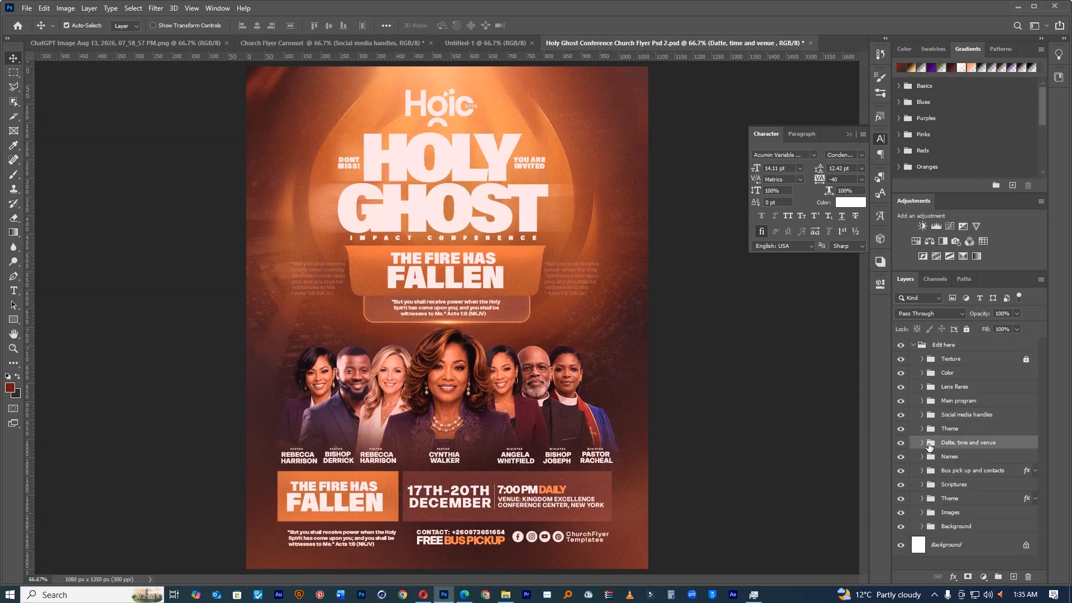
drag(959, 443, 193, 470)
drag(259, 457, 437, 429)
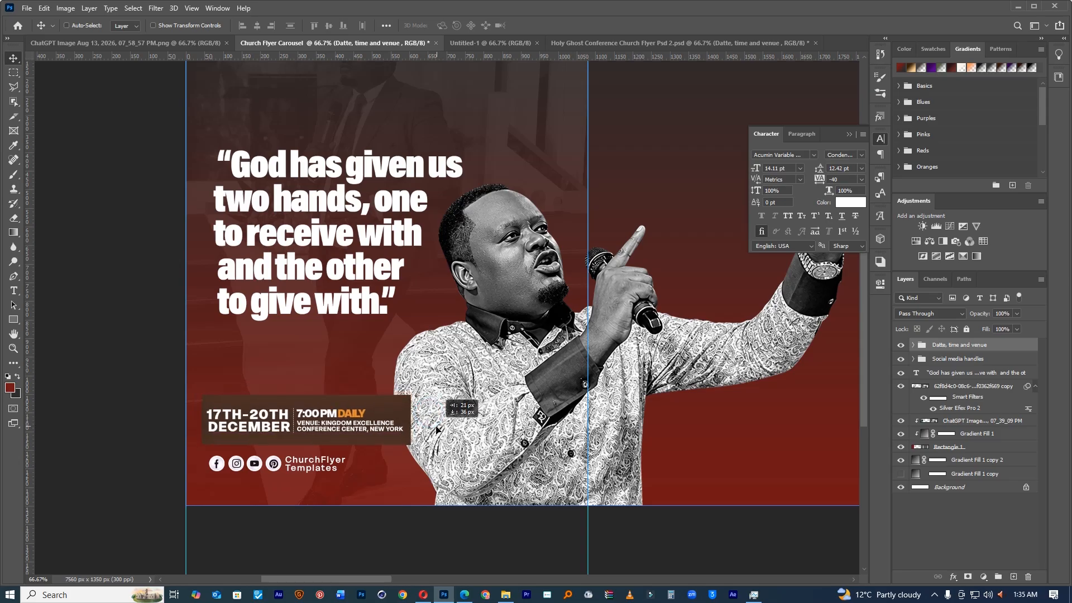
Step: Recolor the date banner's background, Rectangle 2 copy, to light red ff4949
ctrl+click(434, 482)
ctrl+click(406, 410)
double_click(924, 415)
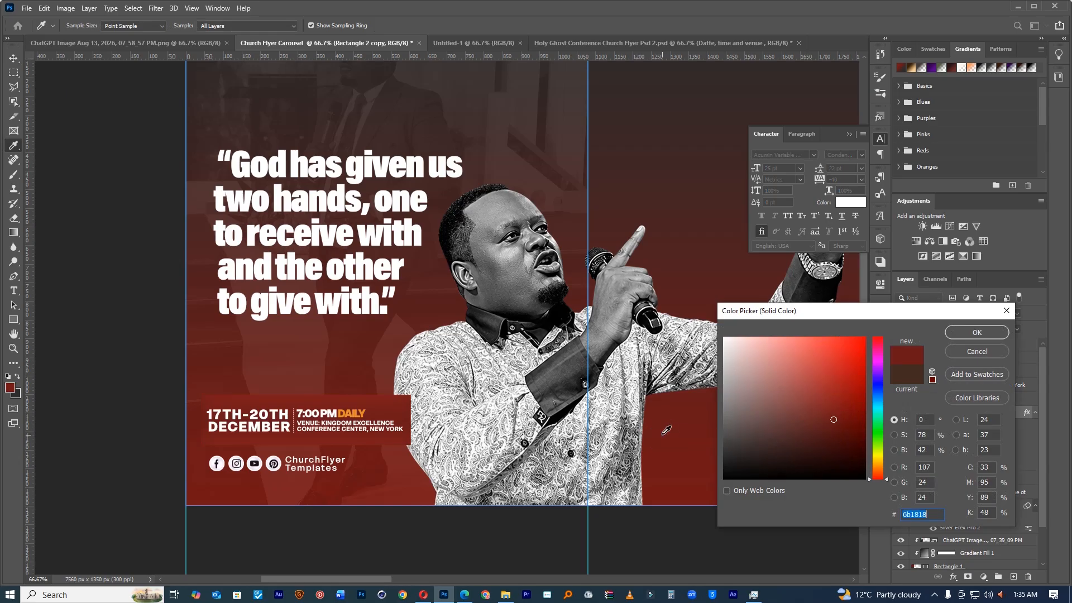
click(645, 135)
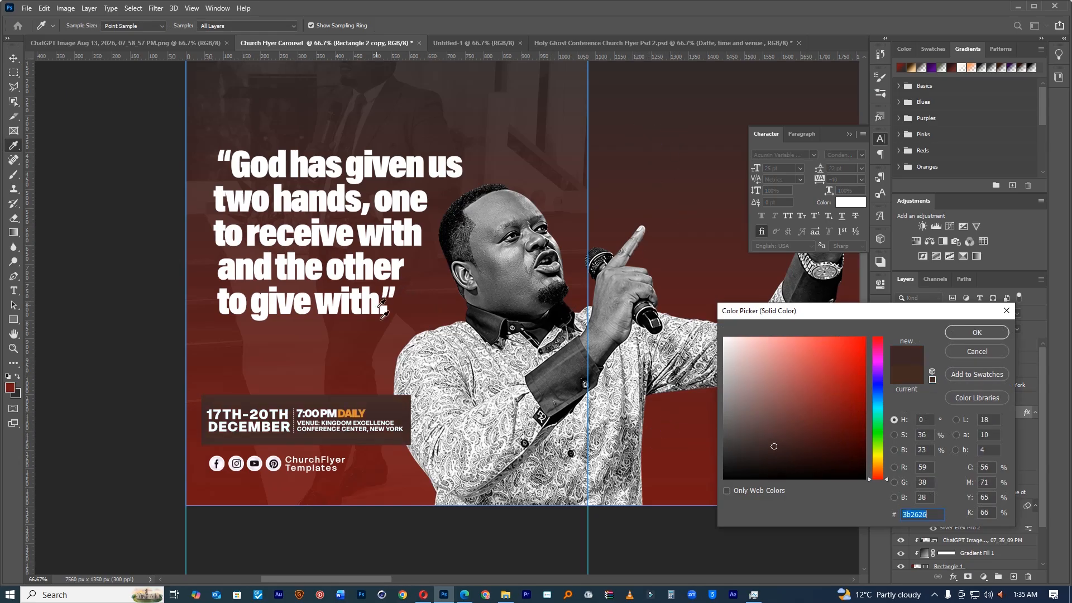
click(391, 471)
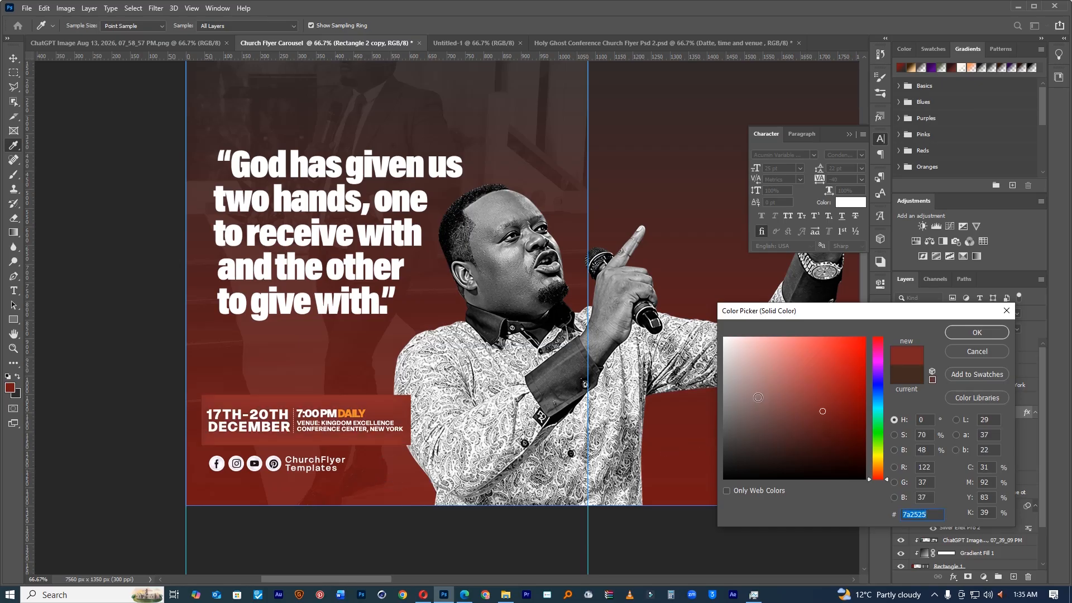
text(ff4c4c)
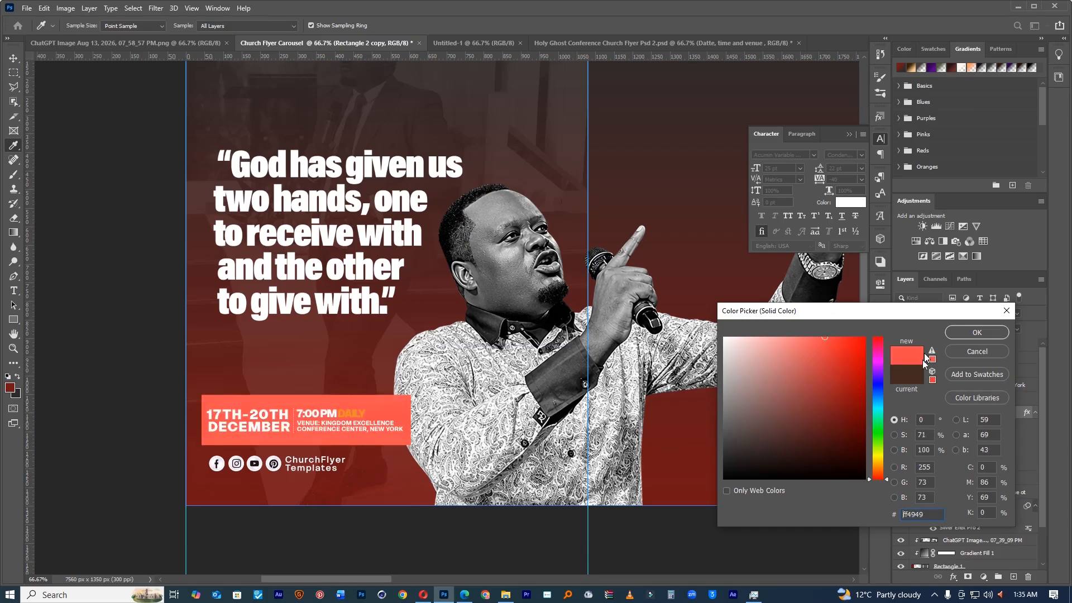
click(977, 332)
Step: Change the end color stop of slide 1's Gradient Fill 1 to dark red 380000
click(561, 197)
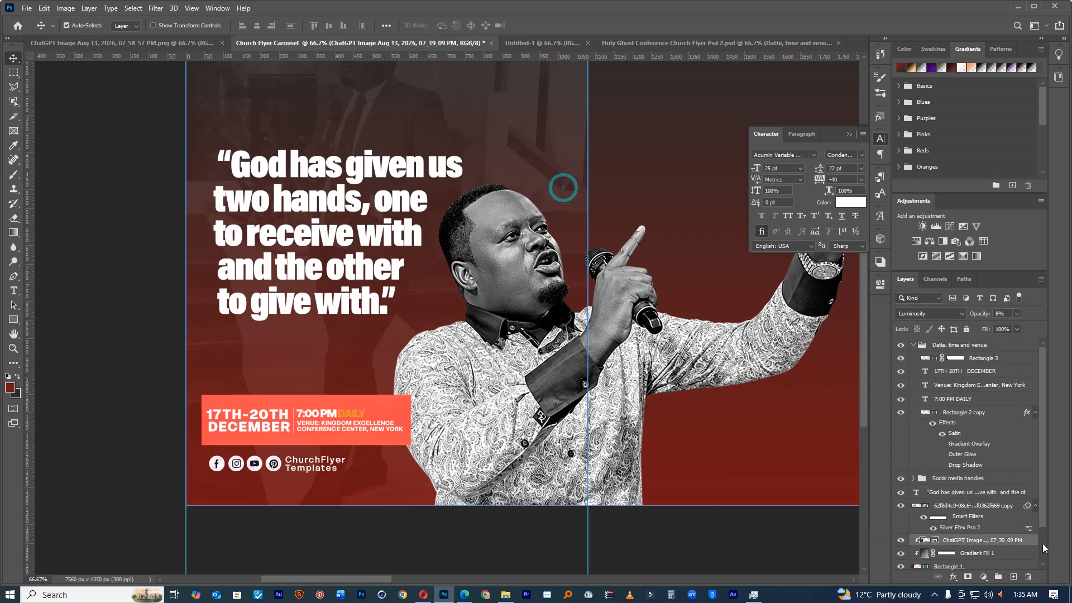
double_click(922, 555)
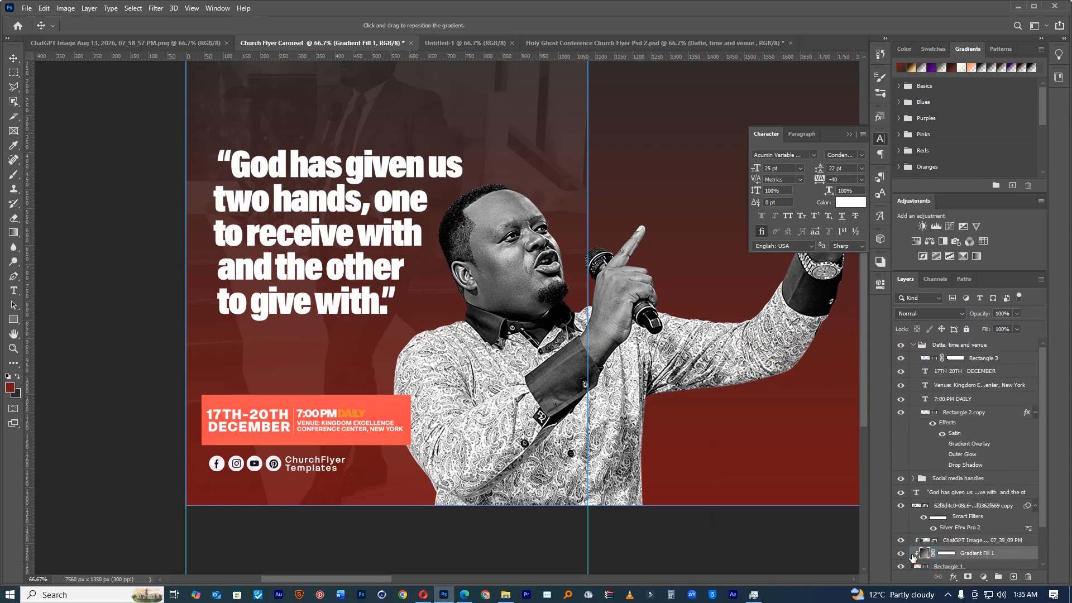
click(666, 153)
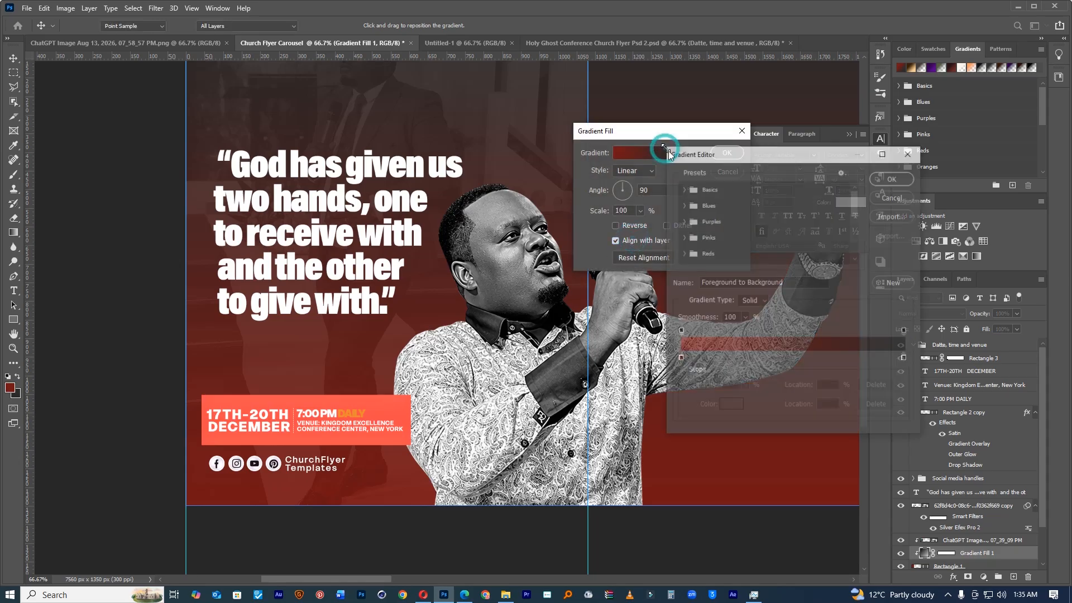
click(904, 360)
click(756, 343)
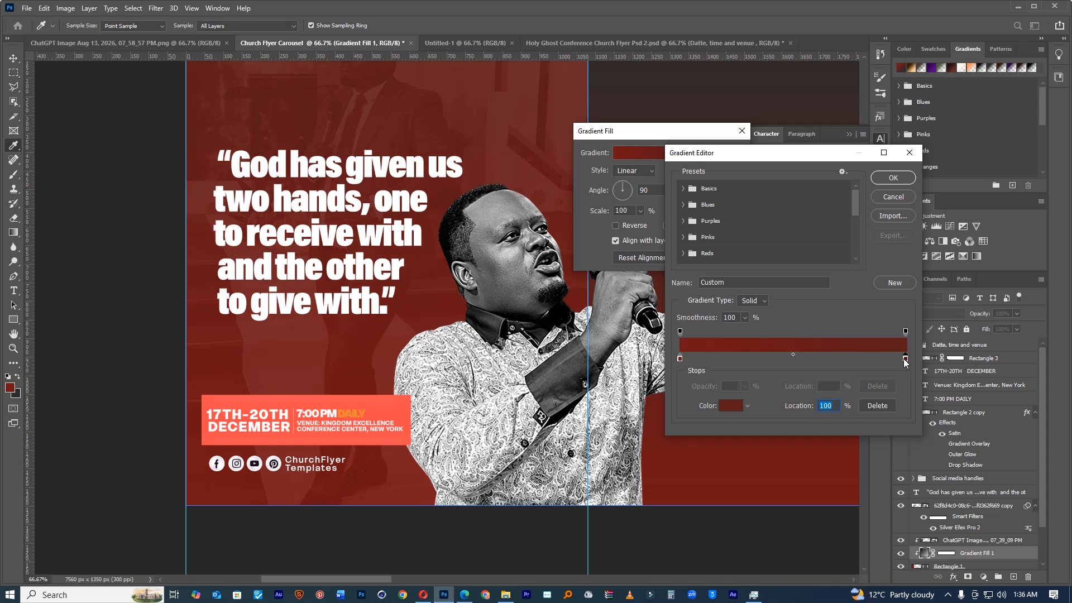
click(731, 406)
mouse_move(823, 372)
mouse_down()
mouse_move(890, 428)
mouse_move(876, 449)
mouse_up()
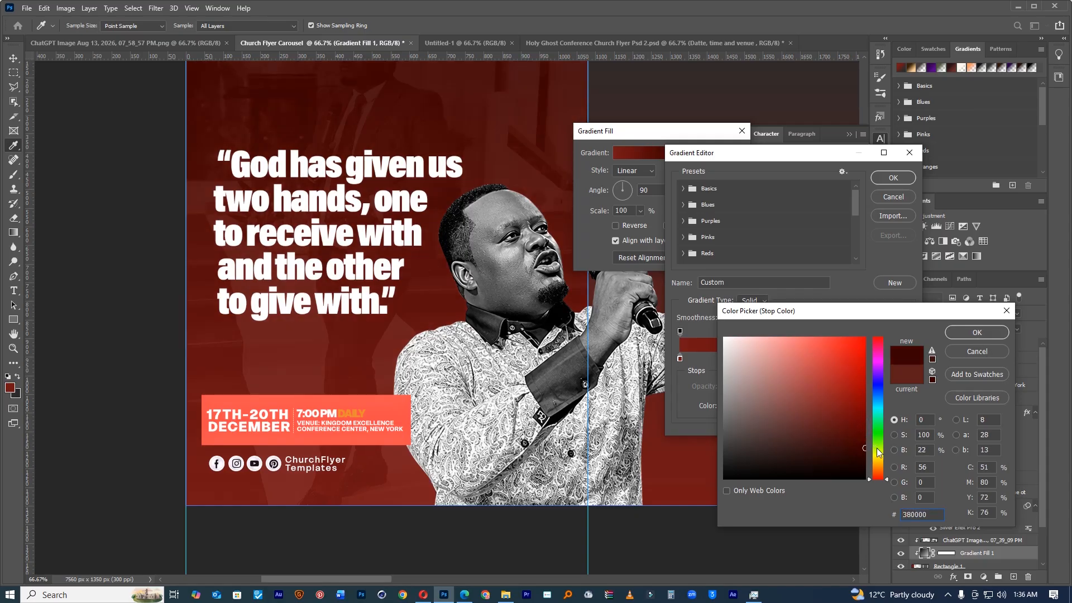
click(977, 333)
click(892, 178)
click(727, 152)
Step: Set the fill color of the date banner's Rectangle 2 copy to deep red a30000
drag(649, 258, 540, 262)
ctrl+click(464, 249)
click(928, 417)
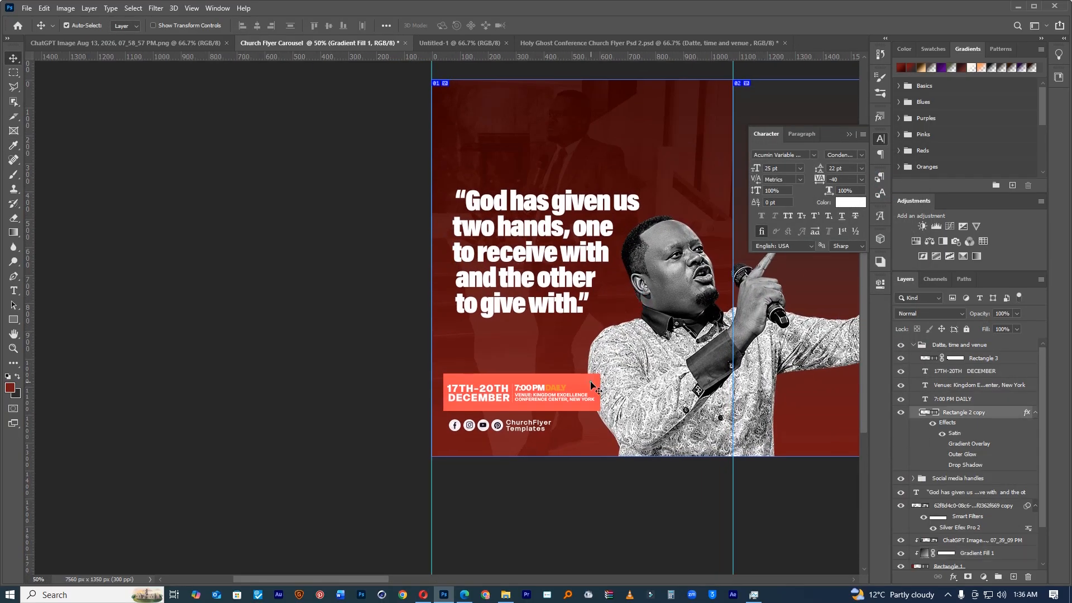
double_click(924, 412)
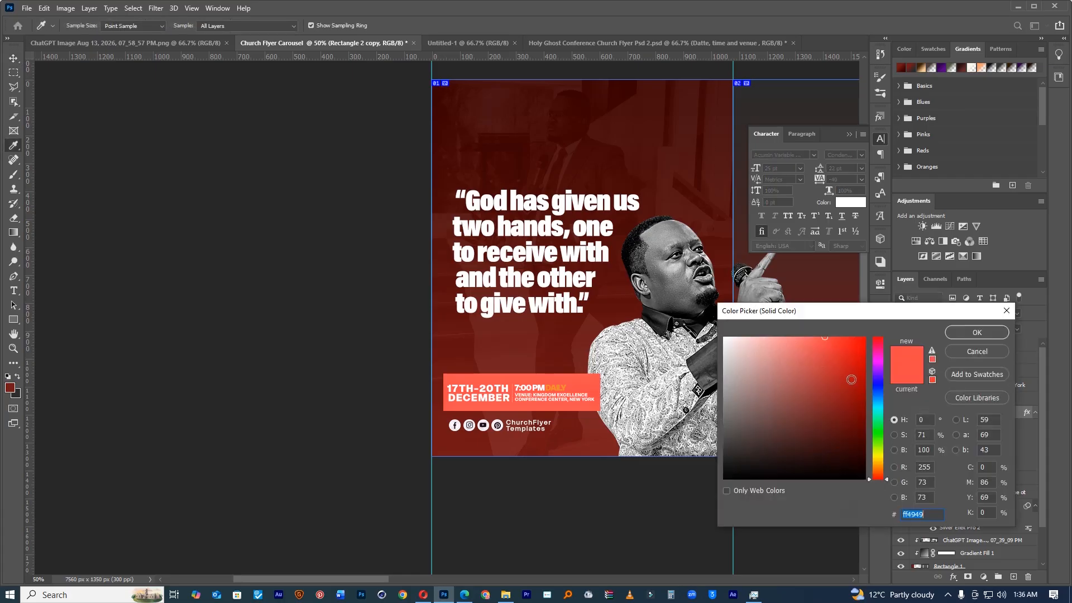
click(847, 373)
mouse_move(831, 383)
mouse_down()
mouse_move(801, 371)
mouse_move(802, 344)
mouse_up()
click(840, 377)
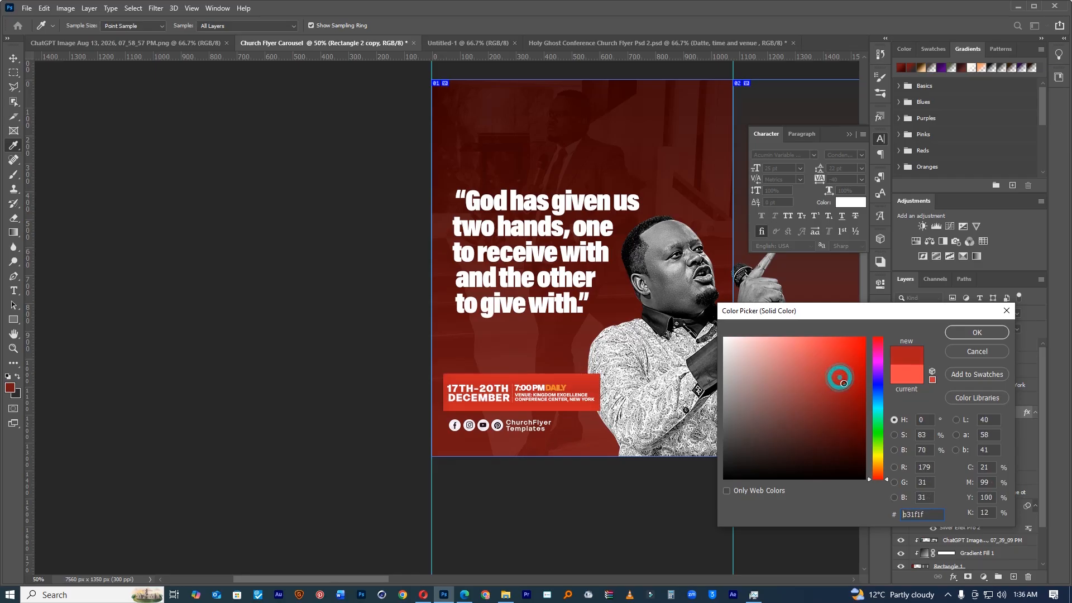
mouse_move(843, 380)
mouse_down()
mouse_move(883, 430)
mouse_move(864, 416)
mouse_move(869, 387)
mouse_up()
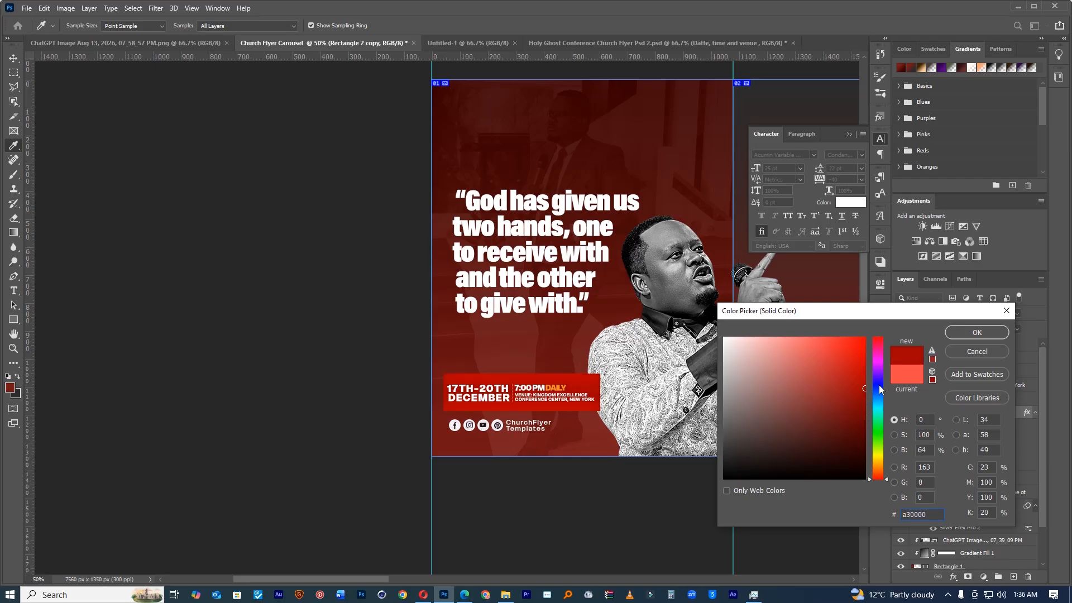
click(970, 335)
scroll(530, 420, up, 1)
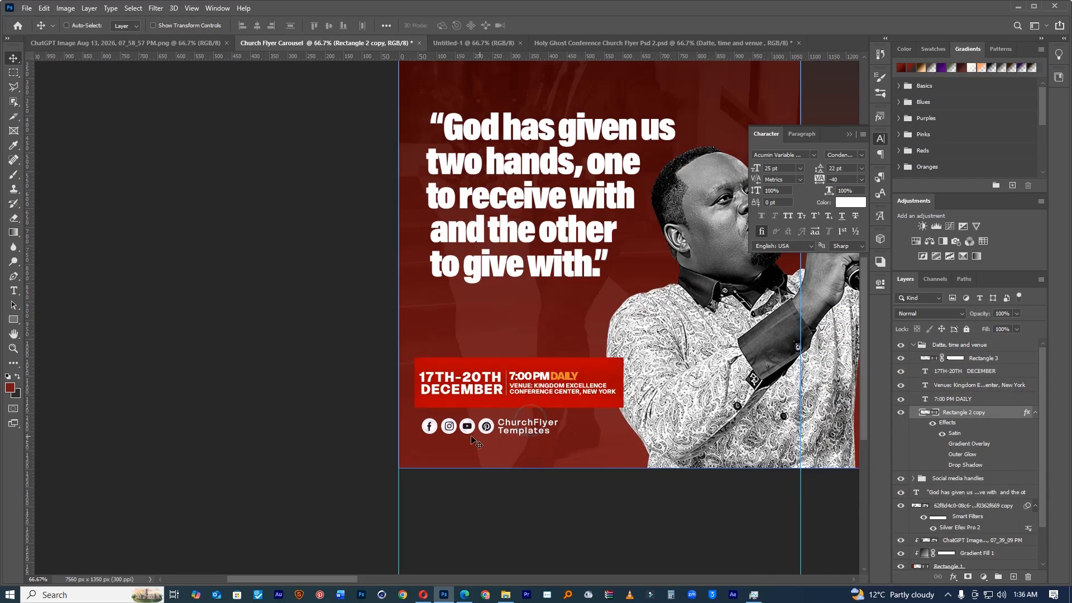
Step: Set the Color Overlay of Group 16, the social media icon glyphs, to dark red 6e1c1c
click(469, 427)
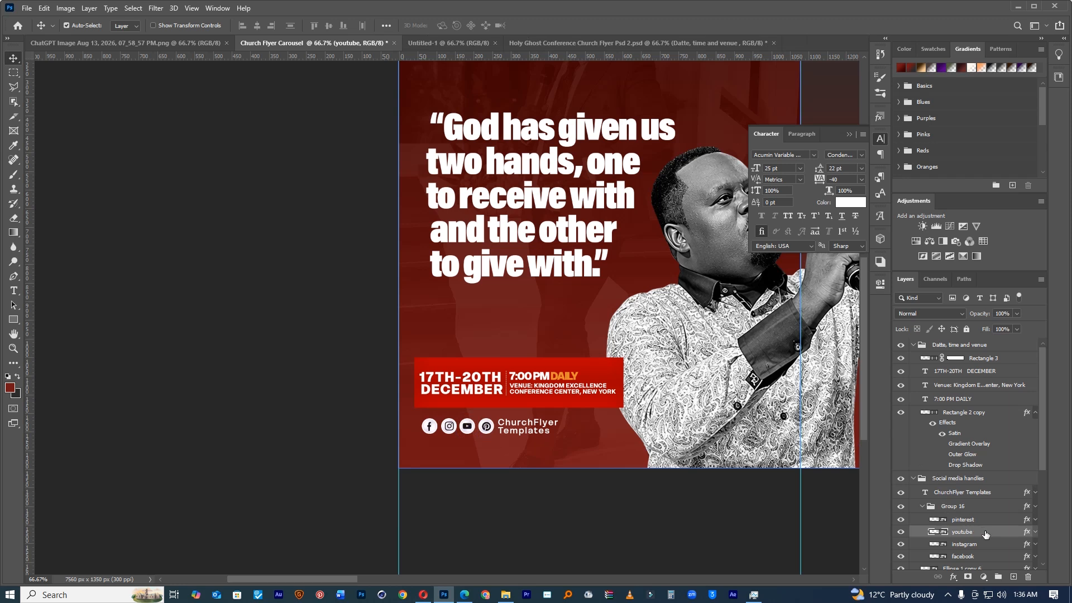
scroll(987, 534, down, 1)
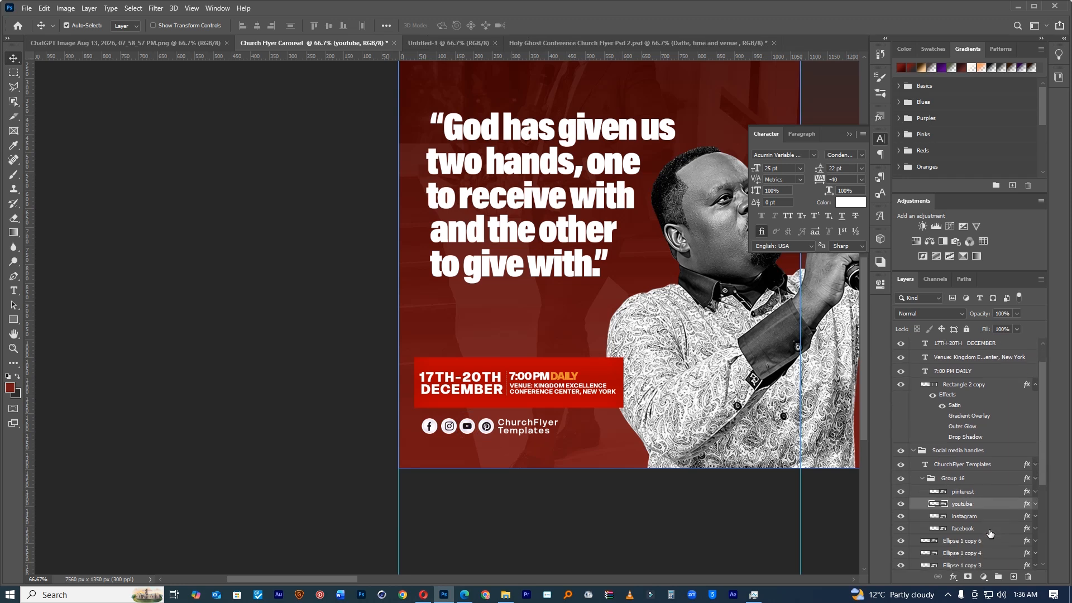
click(976, 494)
click(900, 478)
click(900, 478)
click(982, 479)
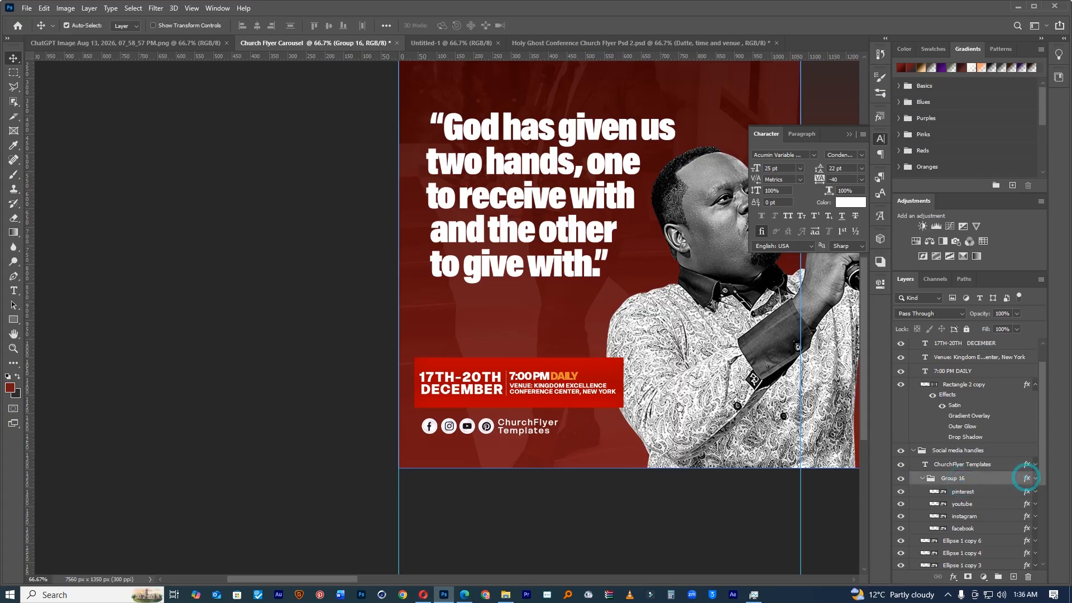
double_click(1027, 478)
click(667, 235)
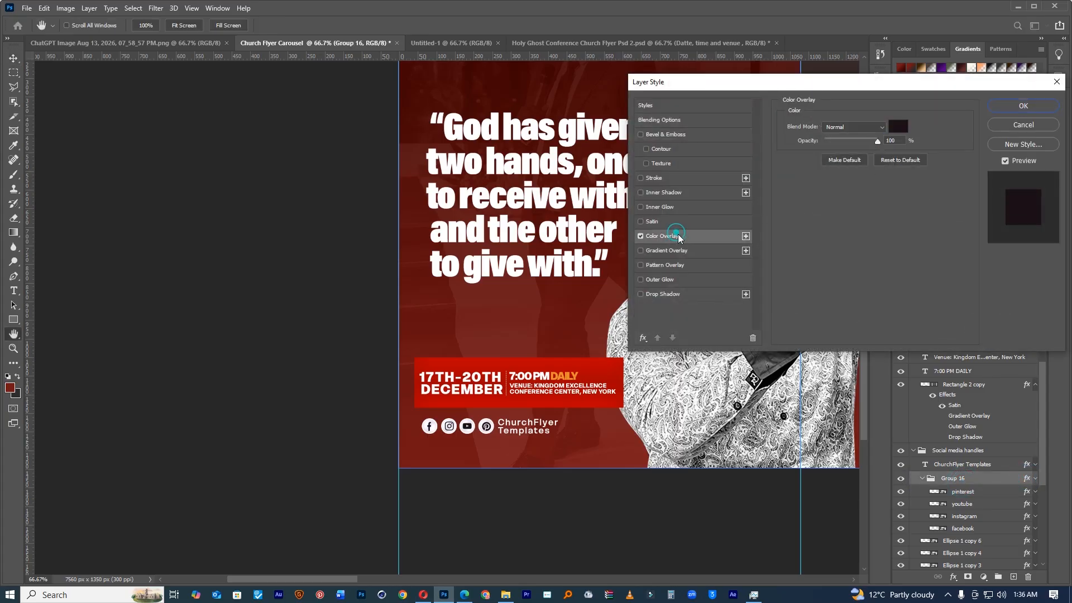
click(898, 126)
click(577, 310)
click(573, 311)
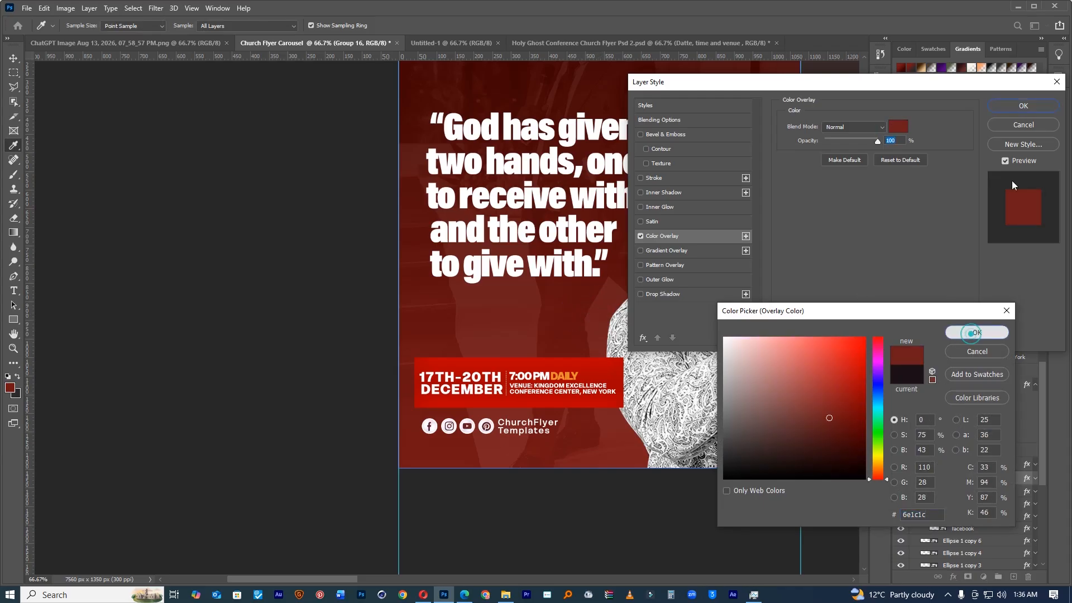
key(Return)
click(1023, 106)
Step: Duplicate slide 1's Gradient Fill 1 beneath Rectangle 1 as the carousel background and delete the old Gradient Fill 1 copy and copy 2 layers
scroll(573, 243, down, 2)
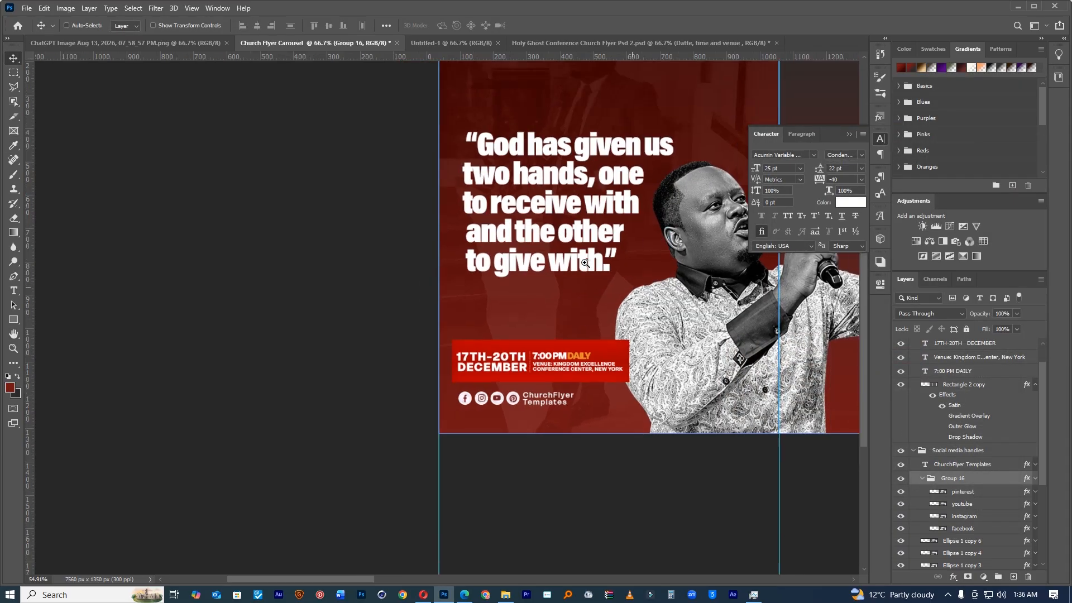
drag(505, 255, 438, 300)
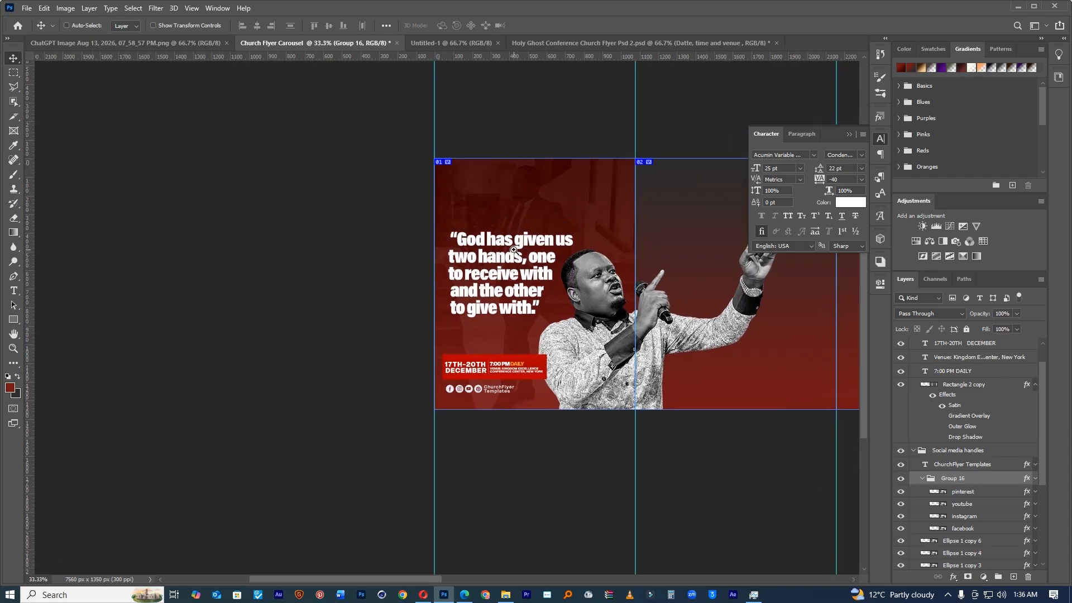
scroll(975, 494, down, 2)
scroll(975, 494, down, 3)
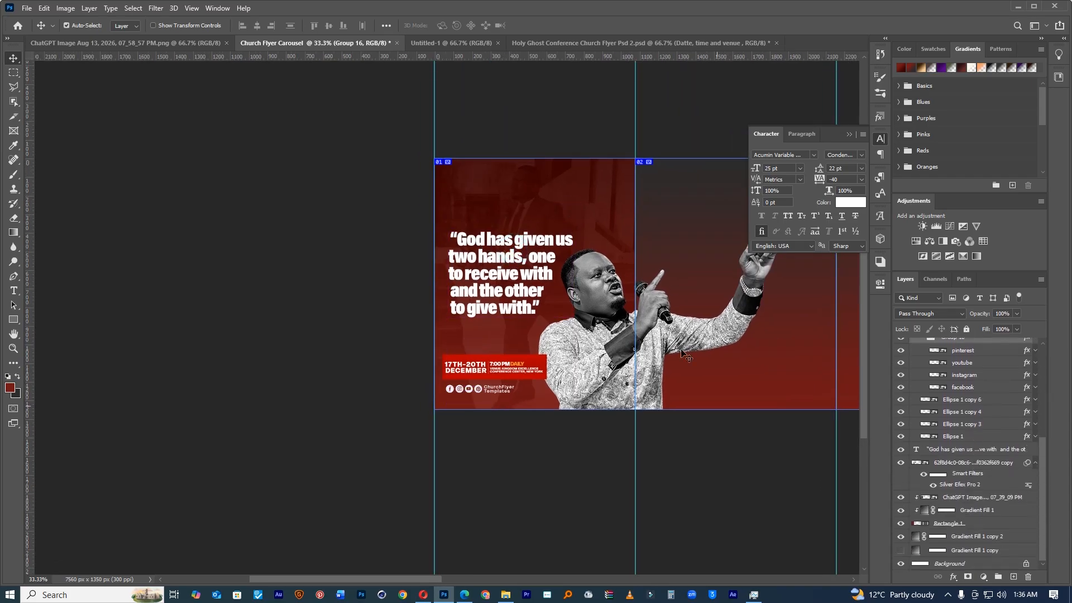
click(982, 511)
drag(1009, 515, 957, 551)
click(958, 551)
key(Delete)
key(Delete)
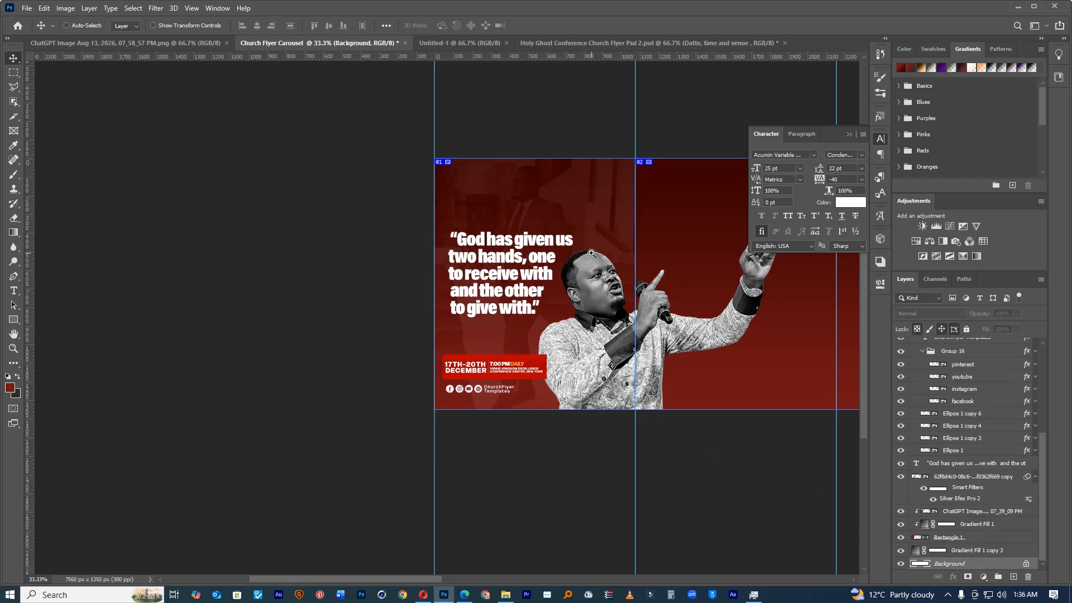
Step: Group the preacher cutout, ChatGPT image, Rectangle 1 and both gradient fill layers, and collapse the social media and date groups
click(591, 253)
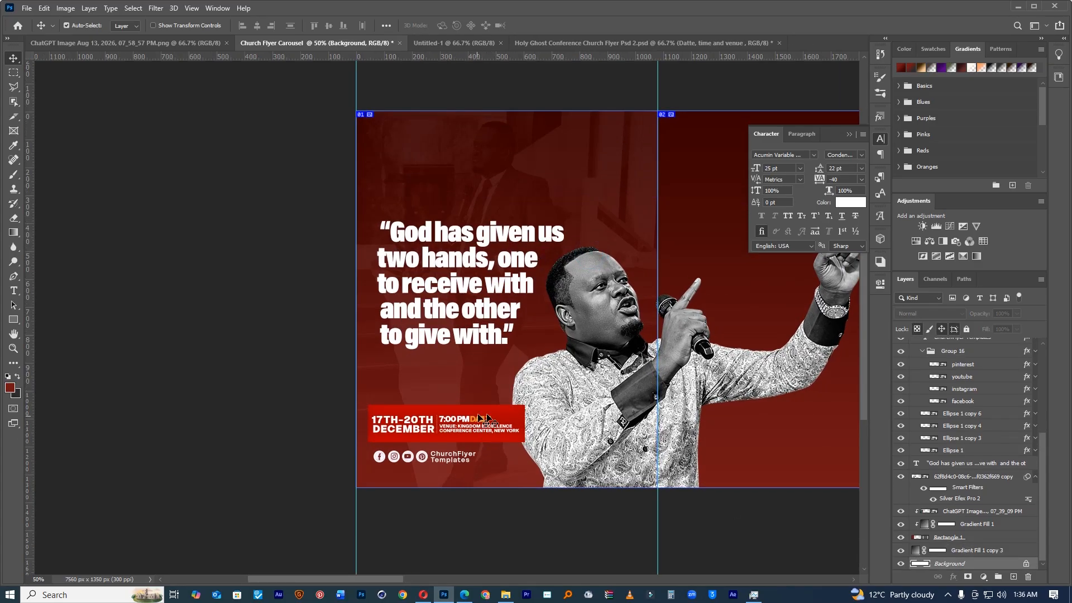
click(970, 550)
shift+click(984, 516)
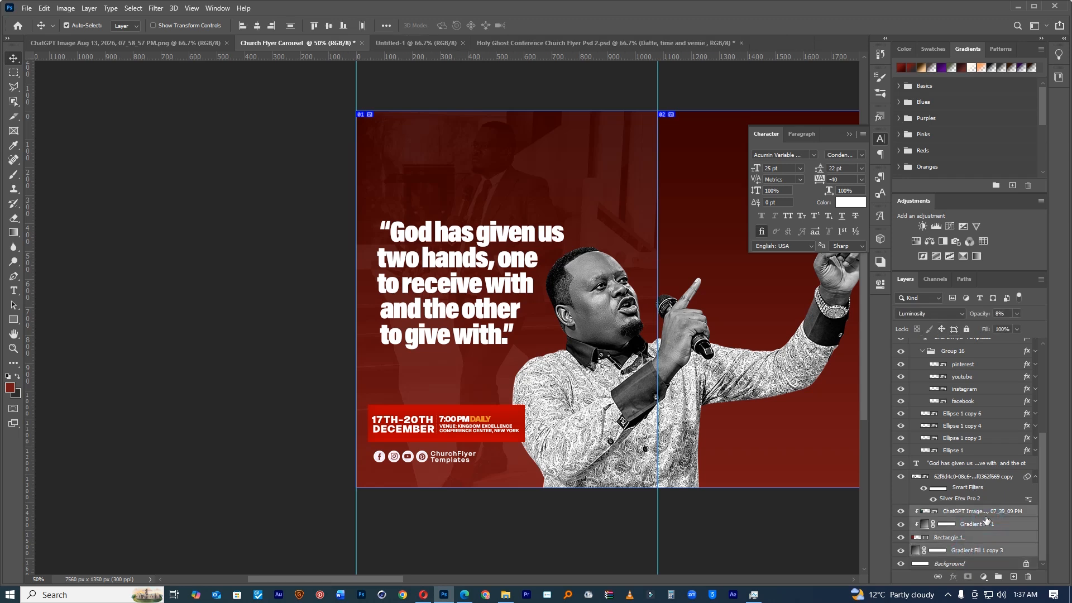
shift+click(981, 481)
key(ctrl+g)
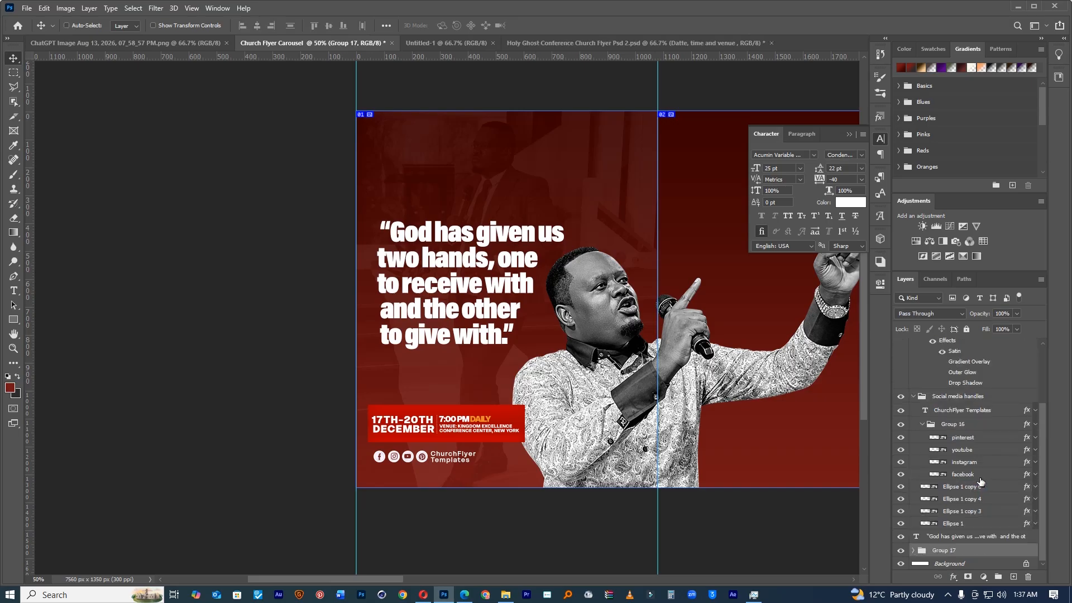
click(913, 397)
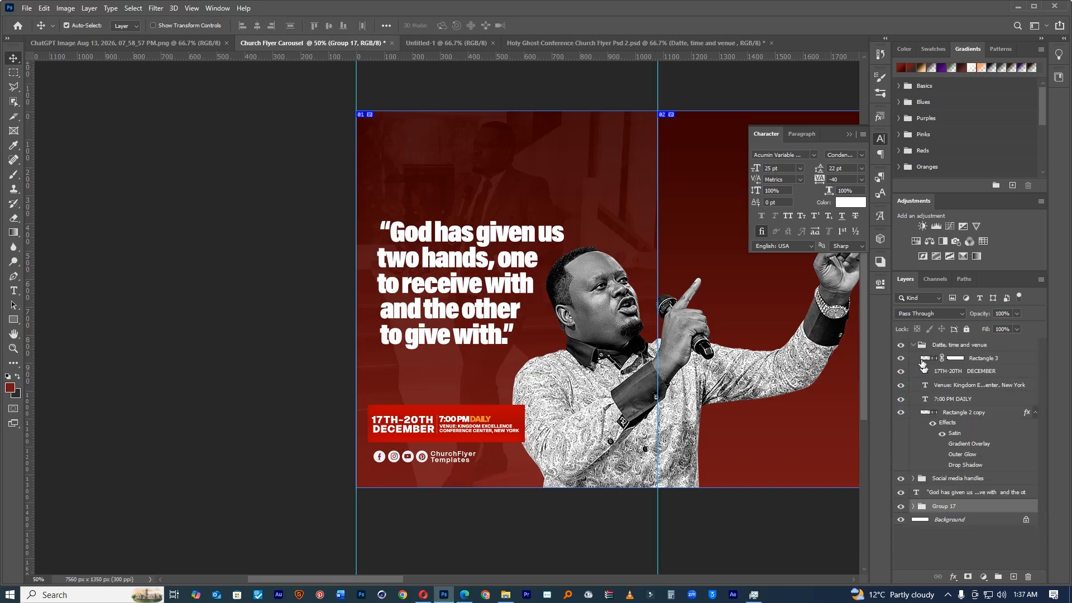
click(913, 345)
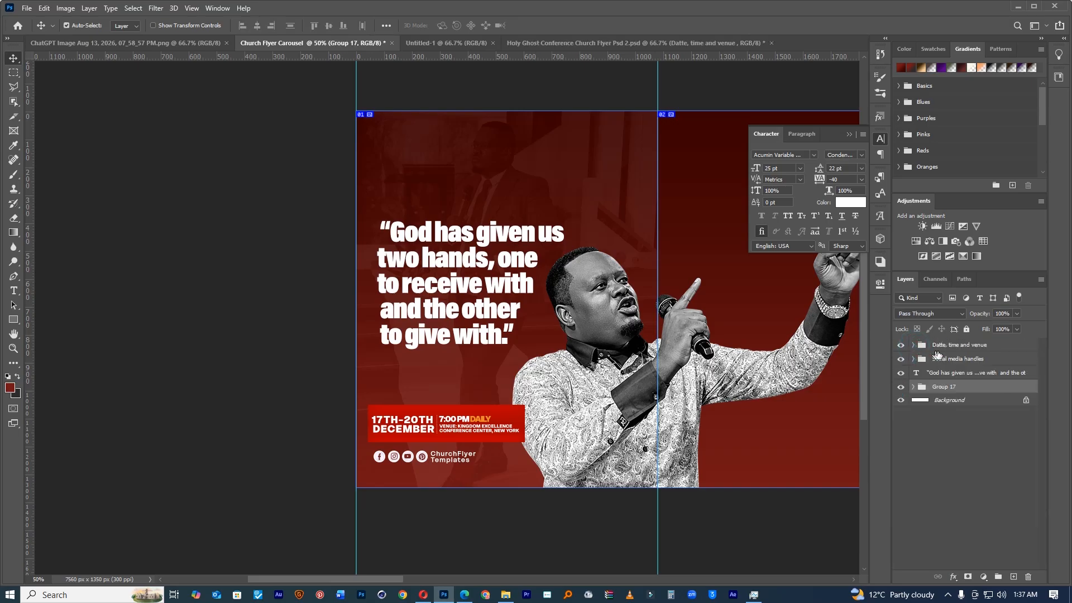
Step: Move the date banner and social media handles slightly up and inward on slide 1, and lower the quote text closer to them
click(976, 347)
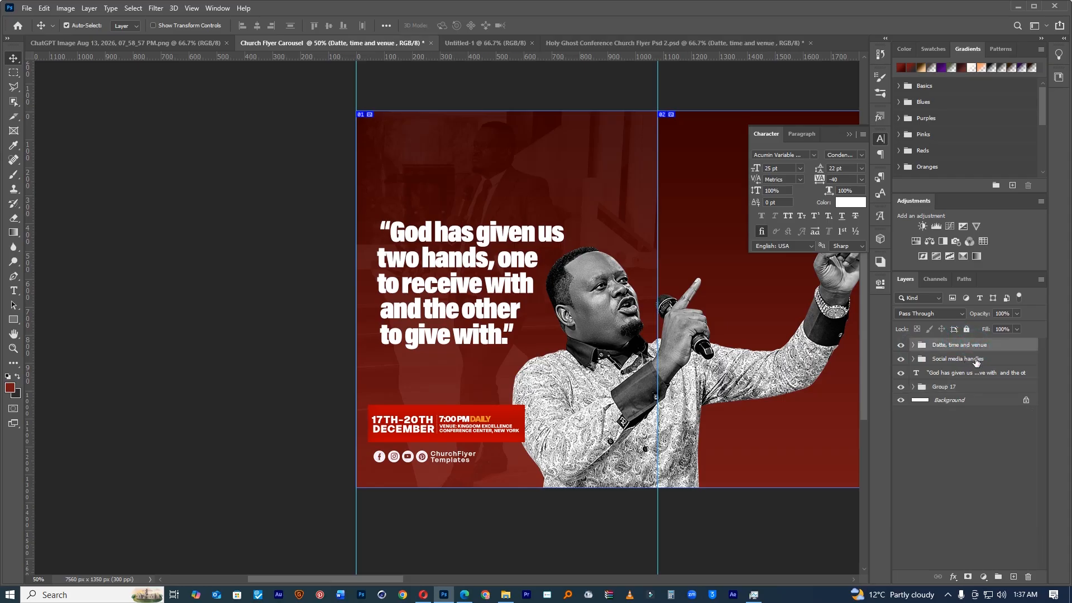
shift+click(975, 361)
drag(375, 413, 393, 397)
drag(448, 237, 426, 328)
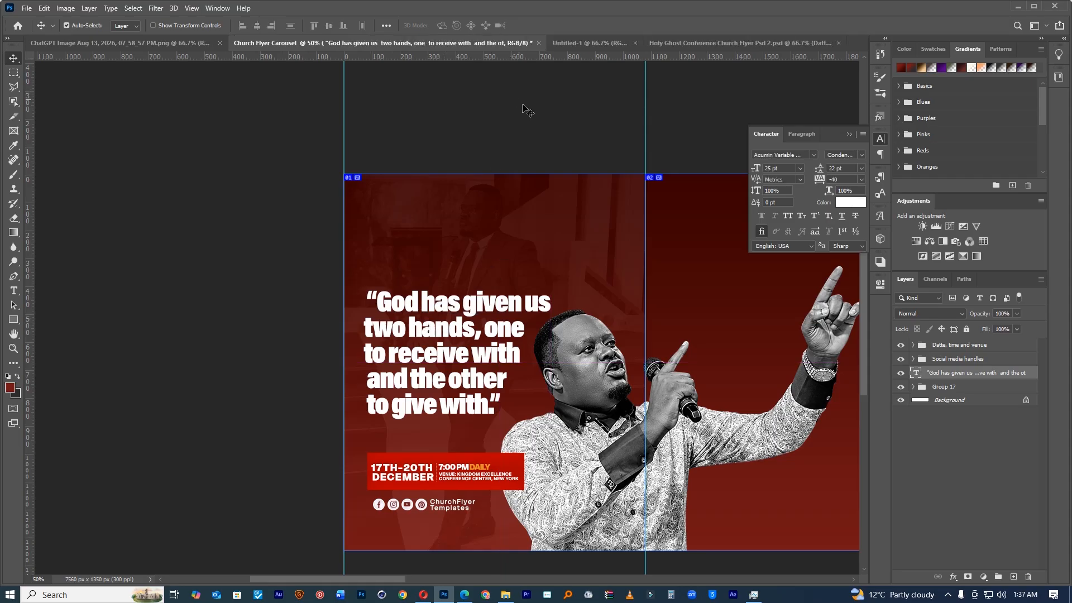
Step: Place a new placeholder text line above the quote on slide 1
scroll(485, 375, up, 1)
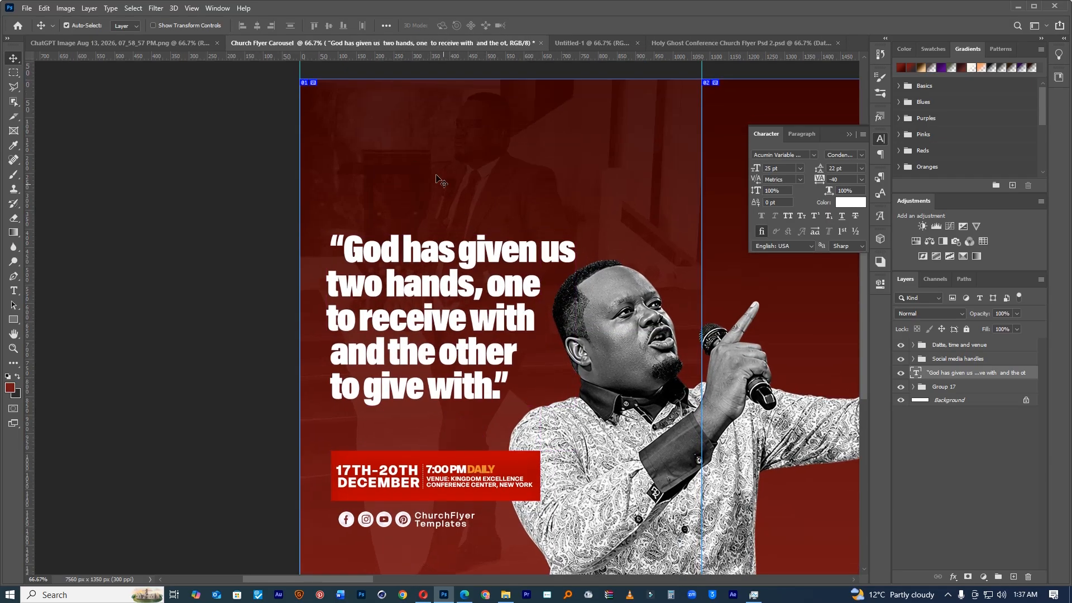
key(t)
click(386, 144)
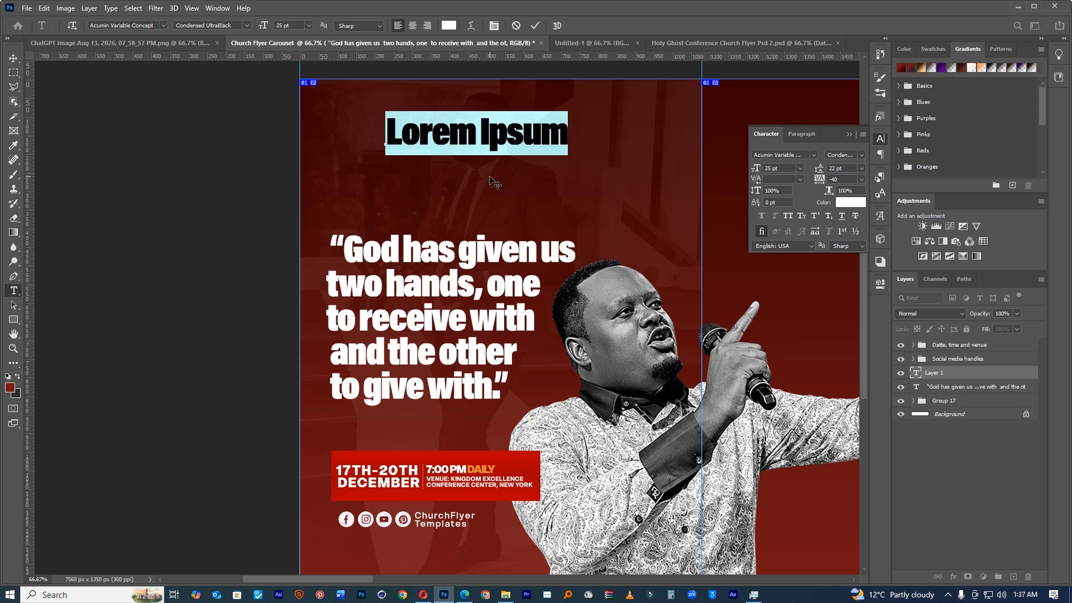
Step: Copy the Hgic and 2026 text layers from the Holy Ghost Conference flyer to above slide 1's quote, and delete the Lorem Ipsum text
click(593, 44)
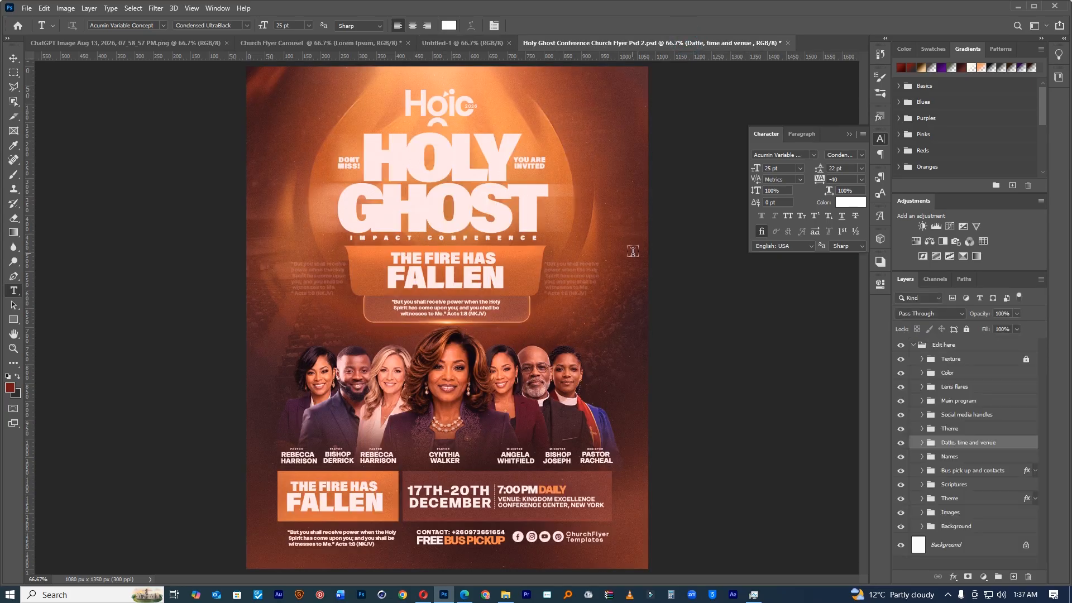
click(14, 58)
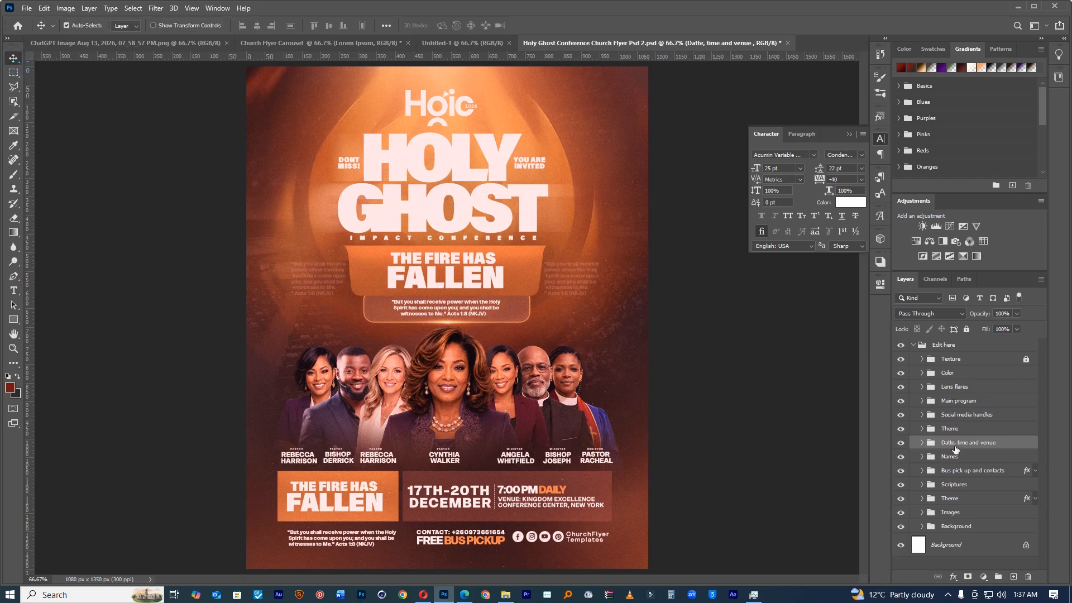
click(448, 115)
click(958, 401)
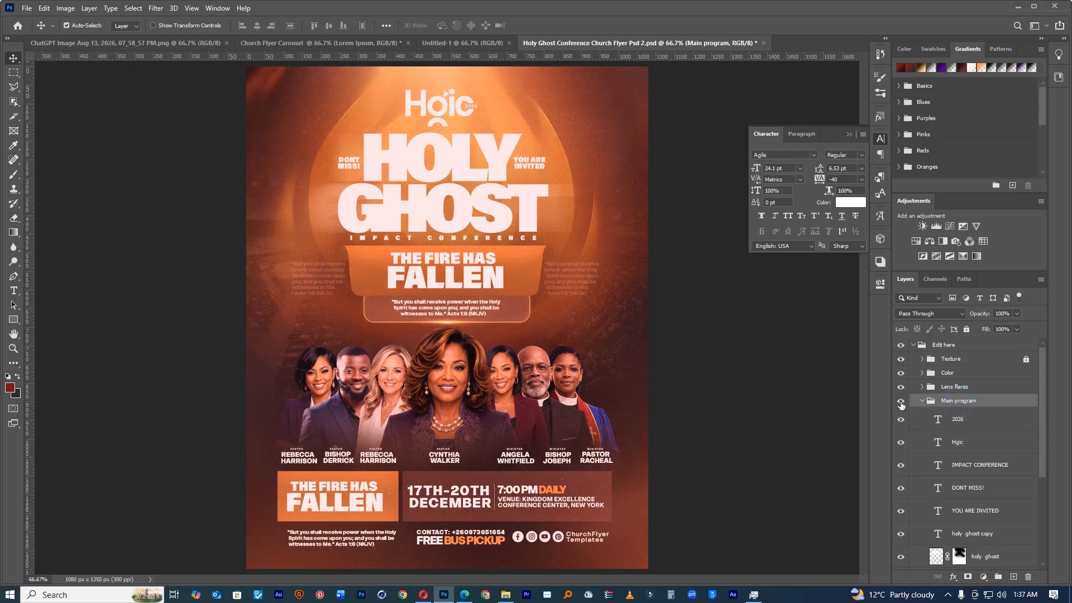
click(900, 401)
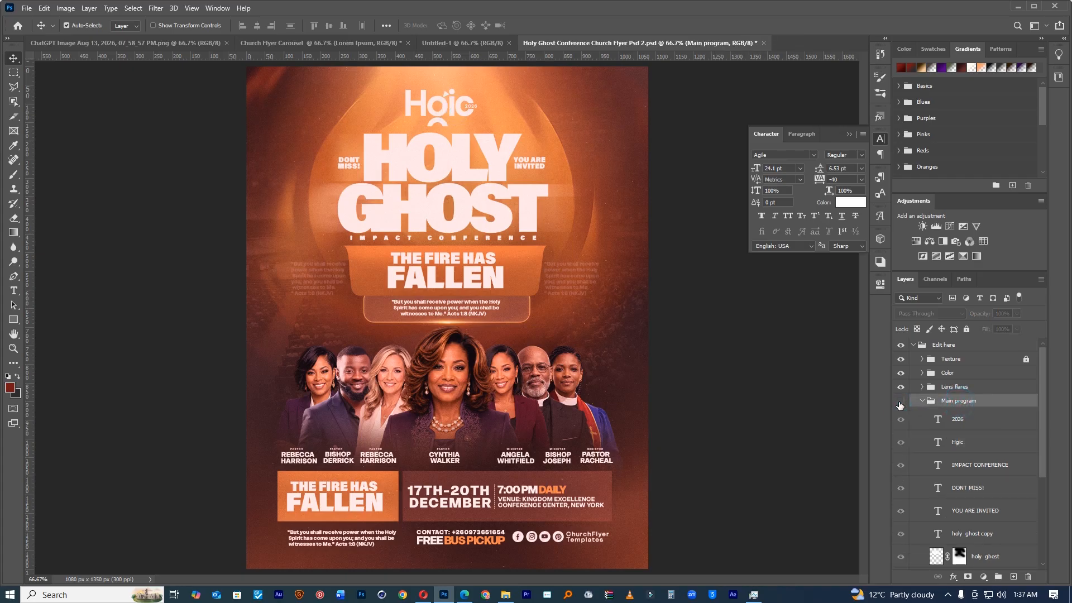
click(968, 419)
shift+click(958, 442)
drag(957, 442, 212, 184)
click(254, 131)
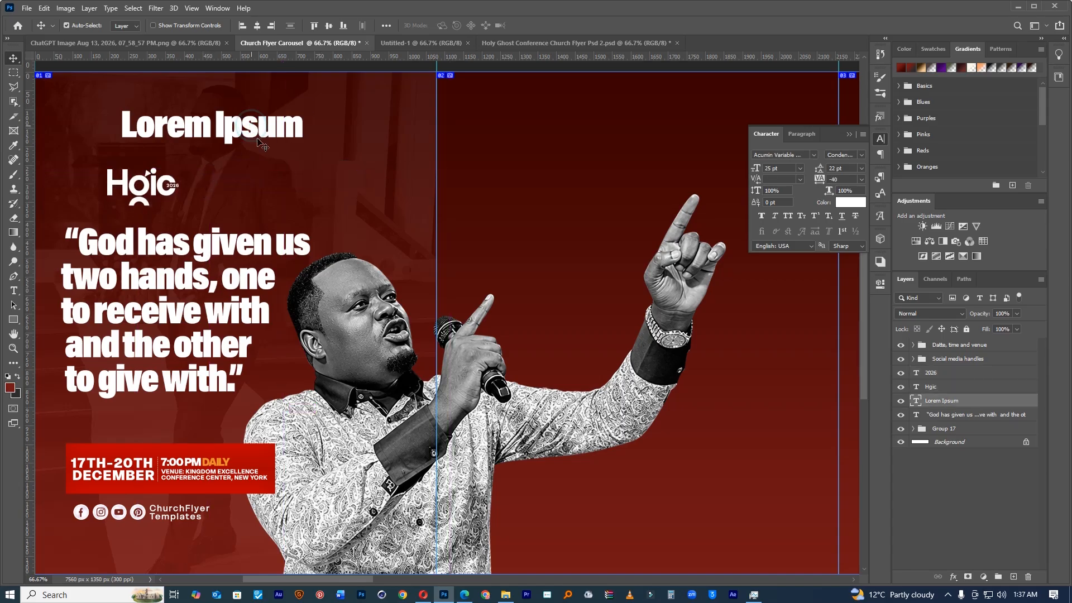
key(Delete)
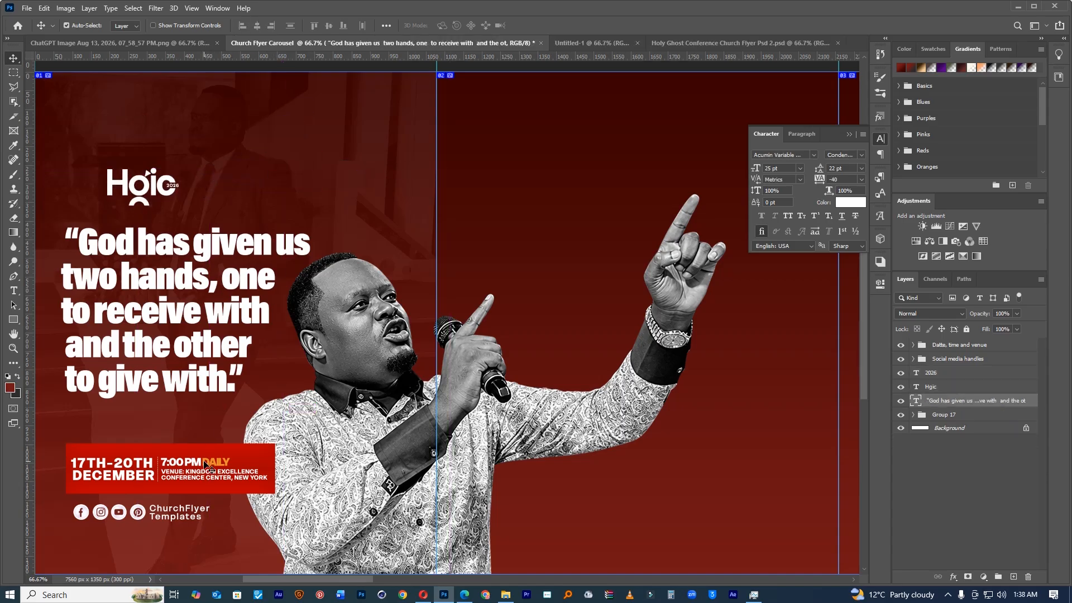
Step: Recolor the word DAILY in the date banner to golden yellow ffc742
key(t)
double_click(203, 461)
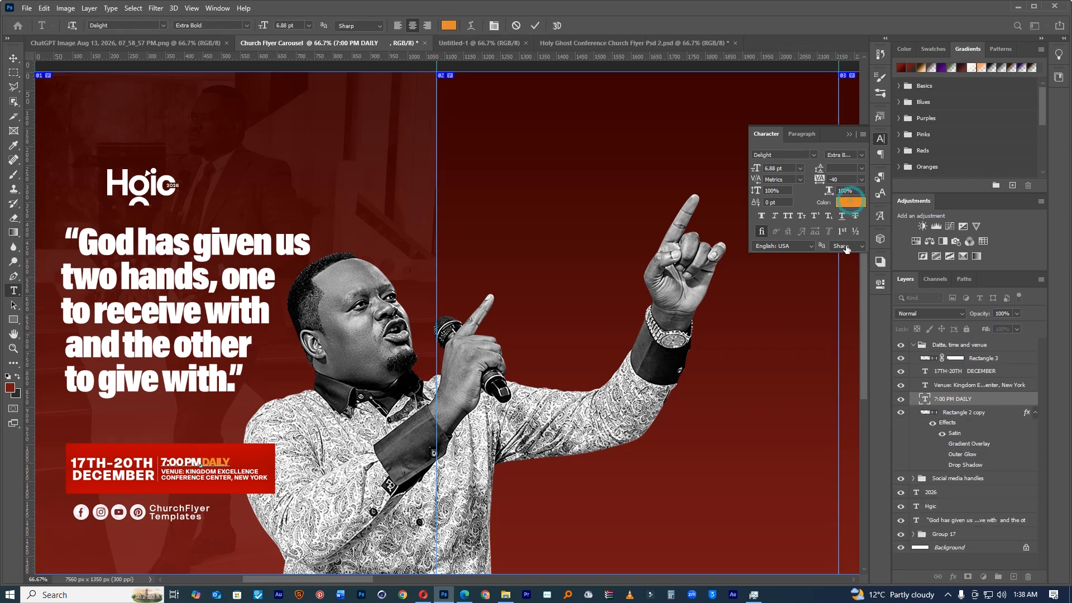
click(850, 202)
drag(844, 363, 872, 307)
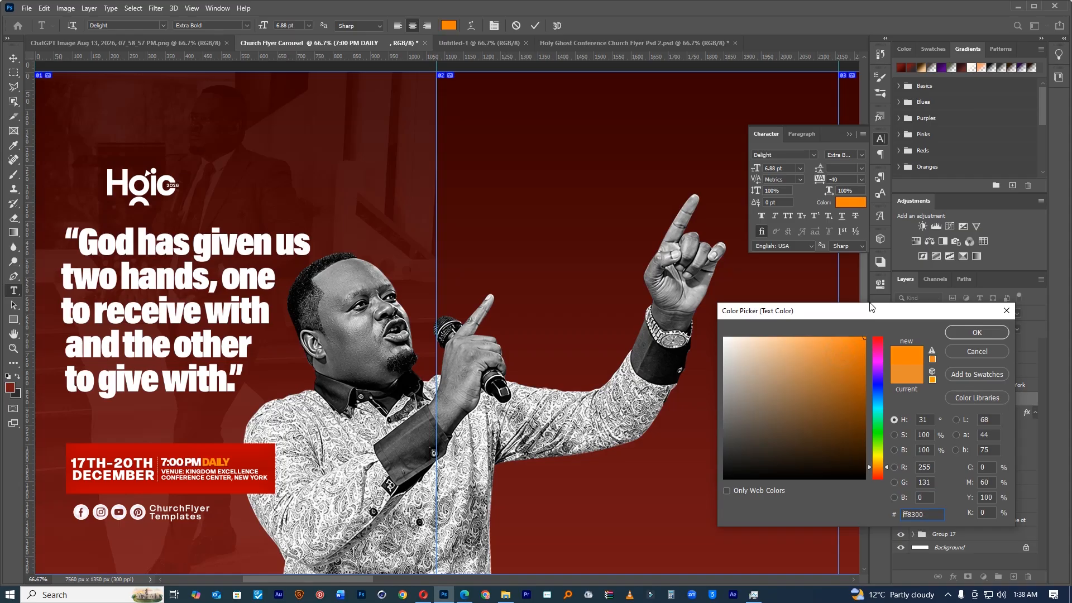
drag(820, 388, 805, 337)
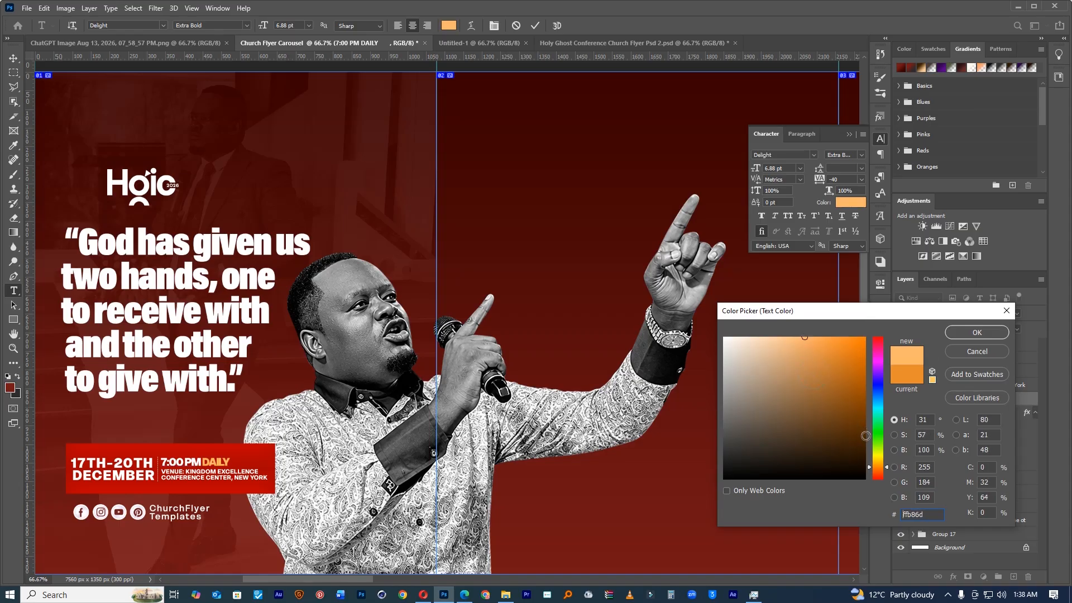
drag(888, 466, 886, 463)
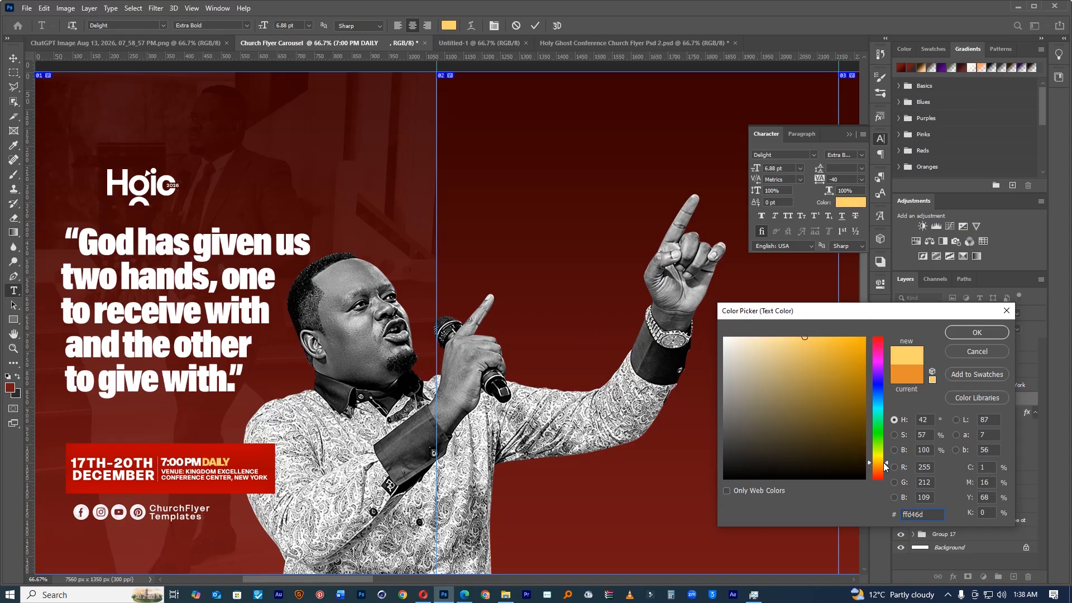
drag(821, 363, 824, 326)
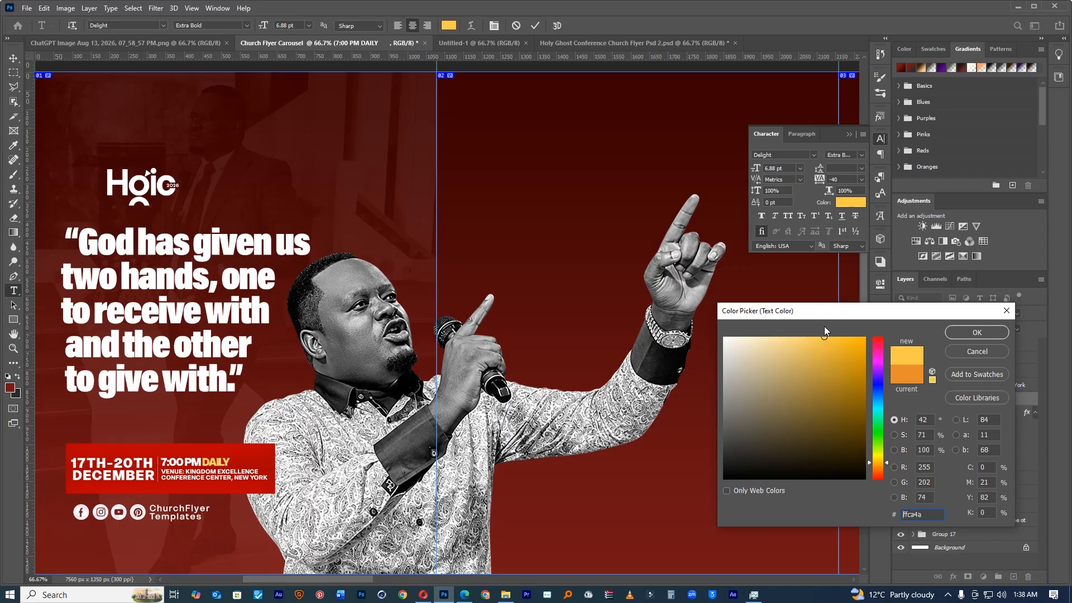
click(849, 377)
drag(849, 376, 829, 334)
click(976, 332)
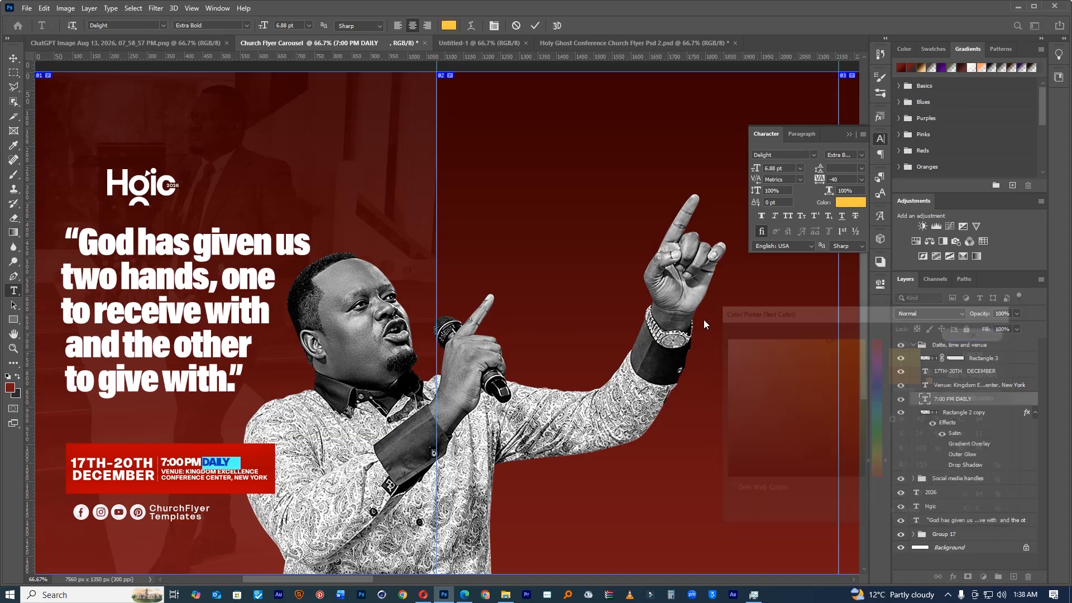
Step: Copy the hex color code of the word DAILY and commit the text edit
click(850, 202)
double_click(913, 514)
right_click(913, 514)
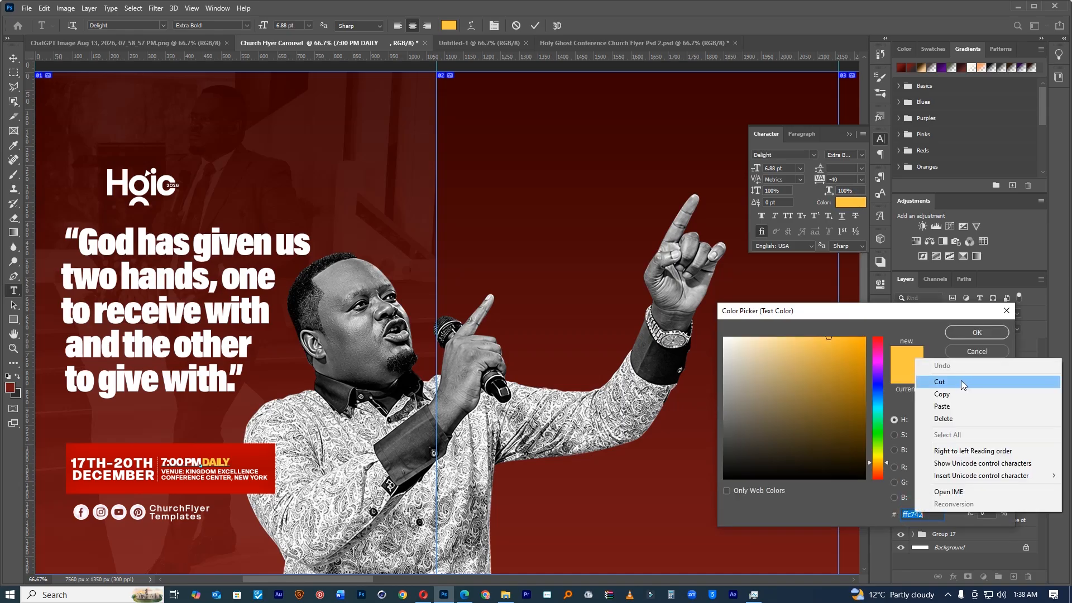
click(955, 394)
key(Escape)
click(535, 26)
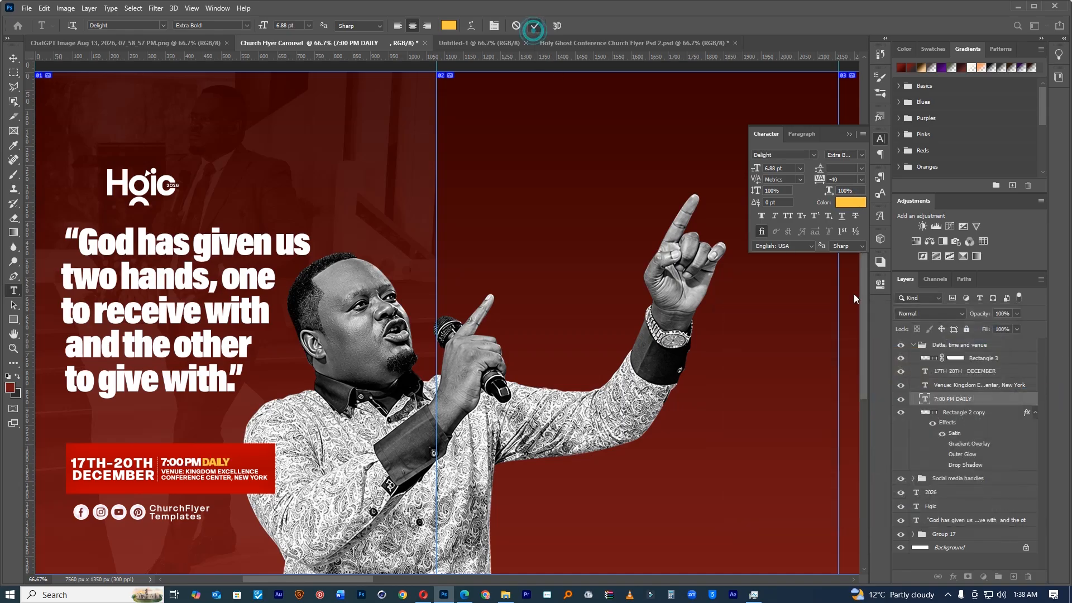
Step: Group the Hgic and 2026 text layers and apply a golden yellow ffc742 Color Overlay to the group
click(944, 492)
shift+click(949, 505)
key(ctrl+g)
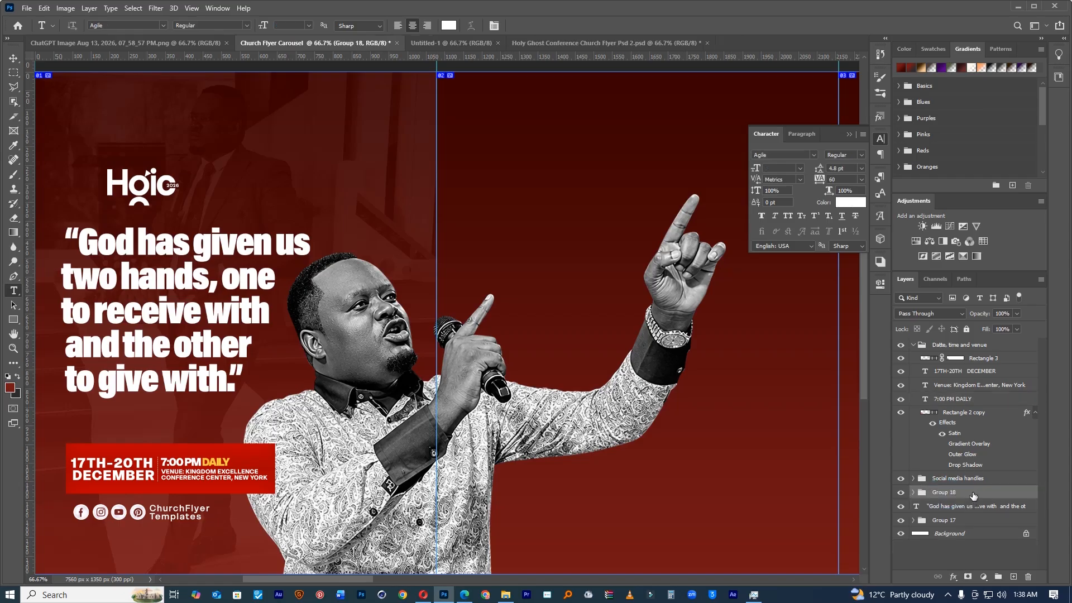
double_click(983, 492)
click(661, 235)
click(898, 126)
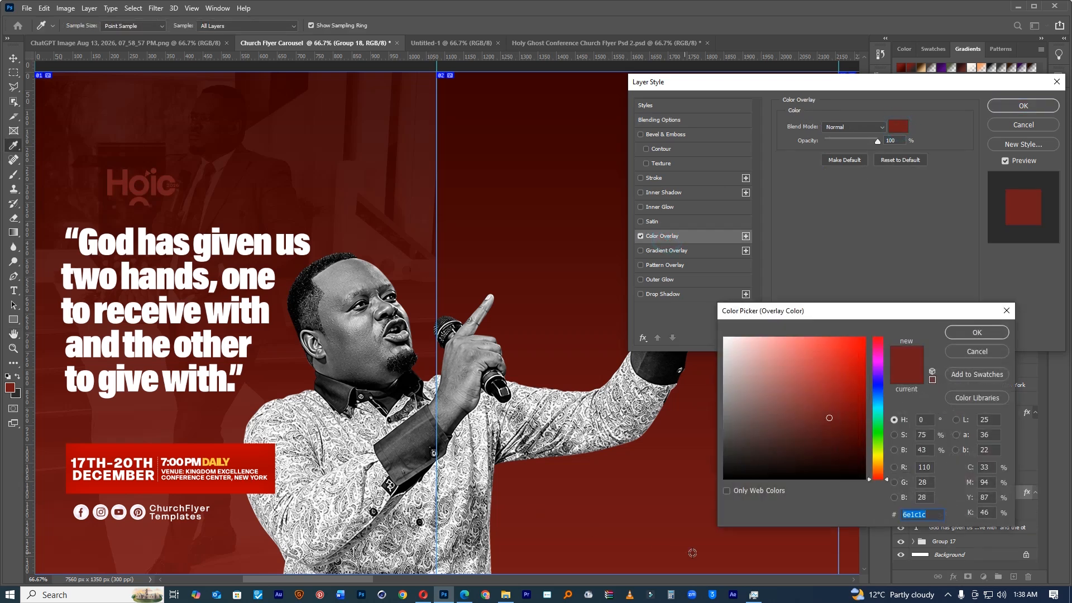
key(ctrl+v)
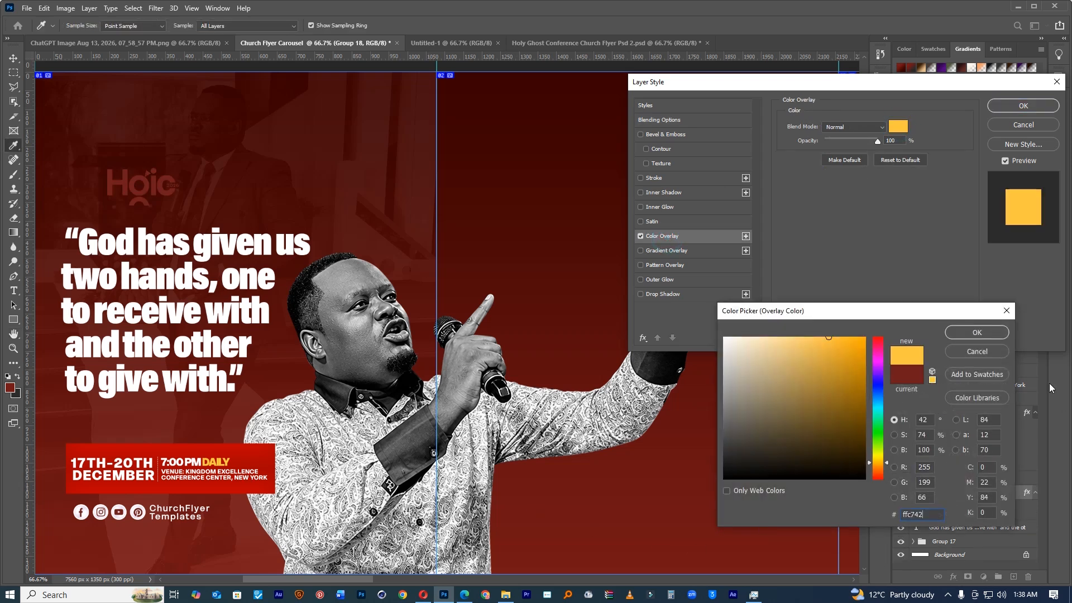
click(981, 330)
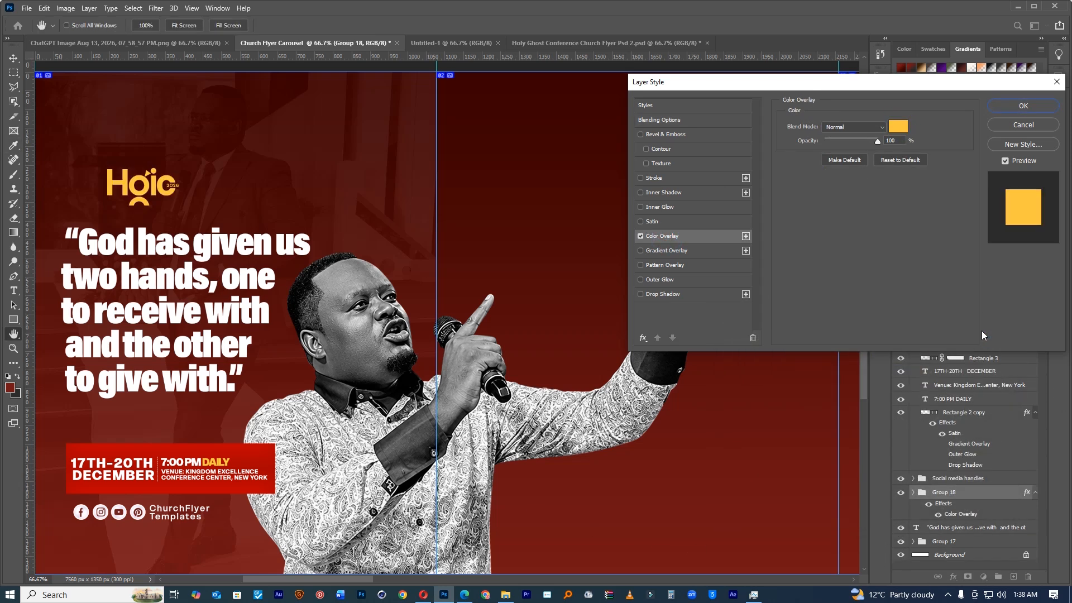
click(1028, 104)
Step: Scale the Hgic 2026 logo group to 134.10% and place it just above slide 1's quote
drag(552, 277, 243, 321)
ctrl+click(193, 332)
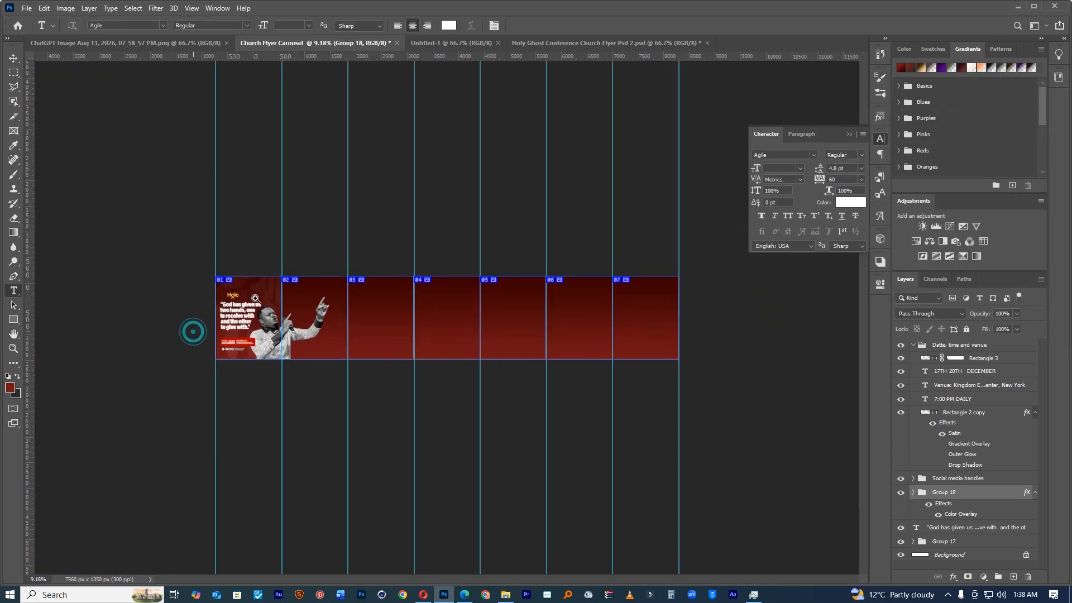
ctrl+click(255, 296)
ctrl+click(150, 294)
ctrl+click(149, 294)
drag(139, 297, 354, 289)
ctrl+click(345, 260)
ctrl+click(344, 260)
key(ctrl+t)
drag(314, 252, 322, 249)
drag(273, 280, 340, 265)
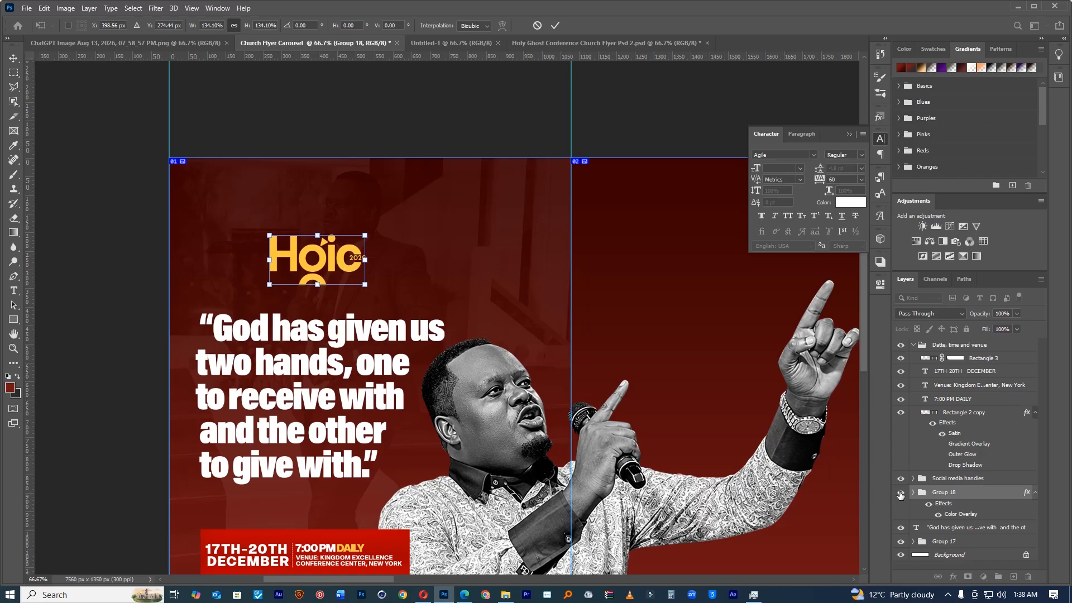
mouse_move(323, 260)
mouse_down()
mouse_move(265, 268)
mouse_move(307, 274)
mouse_up()
click(555, 25)
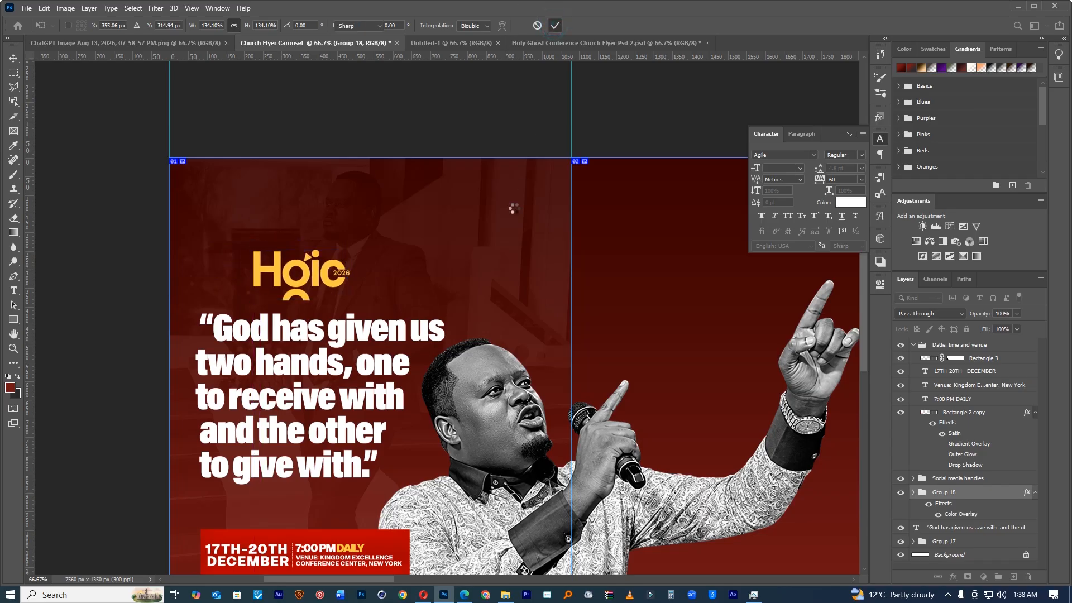
Step: Shift the preacher cutout spanning slides 1 and 2 slightly to the left and downward
key(t)
key(v)
click(499, 284)
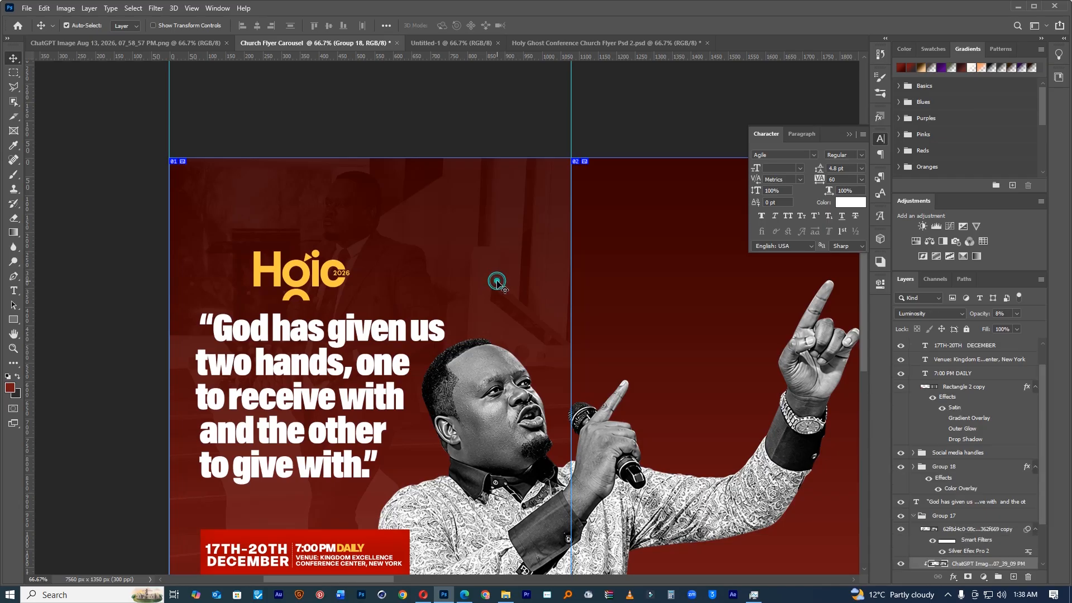
scroll(924, 484, down, 3)
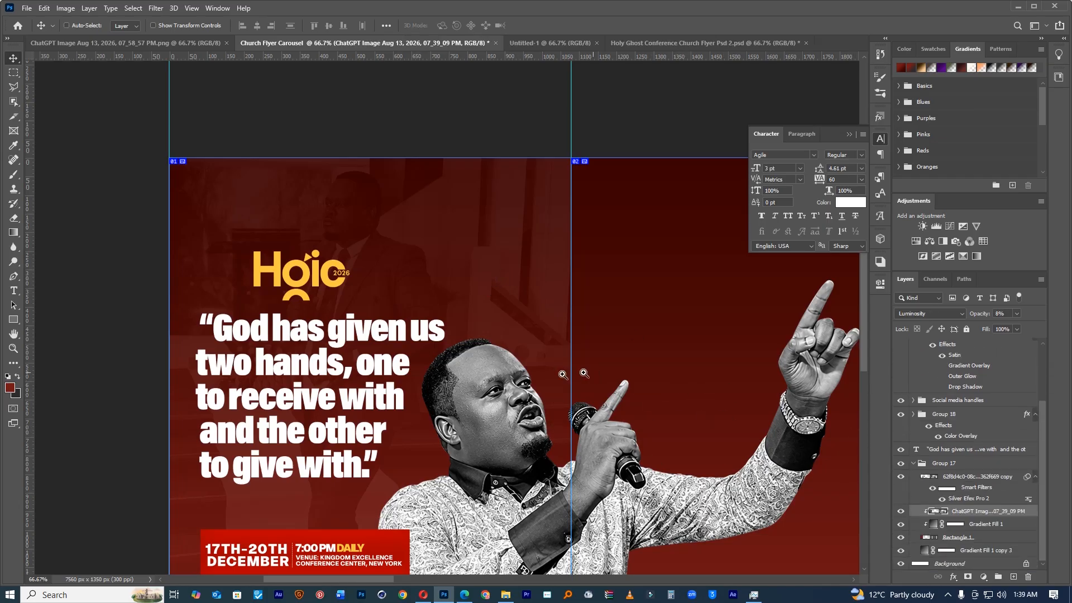
drag(563, 375, 509, 374)
ctrl+click(252, 269)
ctrl+click(252, 270)
drag(238, 313, 430, 276)
ctrl+click(437, 270)
drag(438, 292, 498, 187)
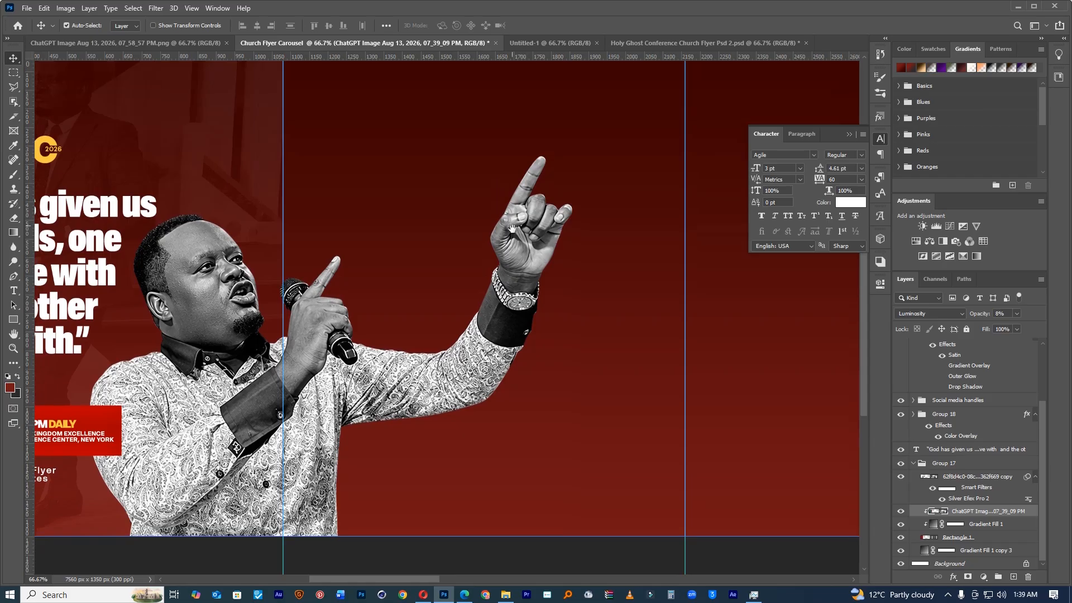
drag(365, 374, 352, 378)
drag(570, 276, 553, 397)
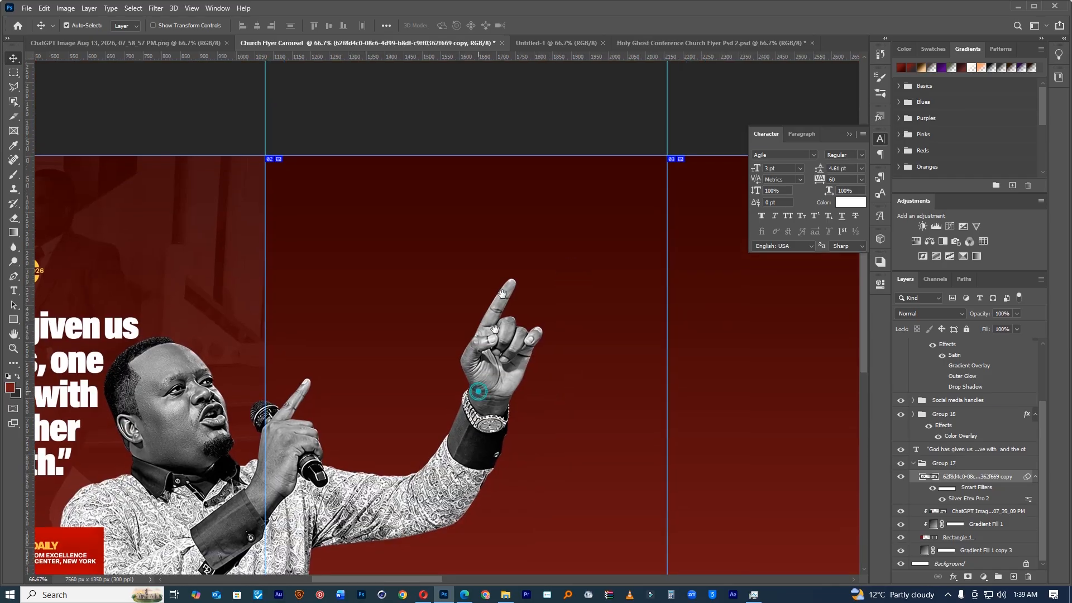
drag(295, 499, 327, 363)
drag(229, 410, 209, 455)
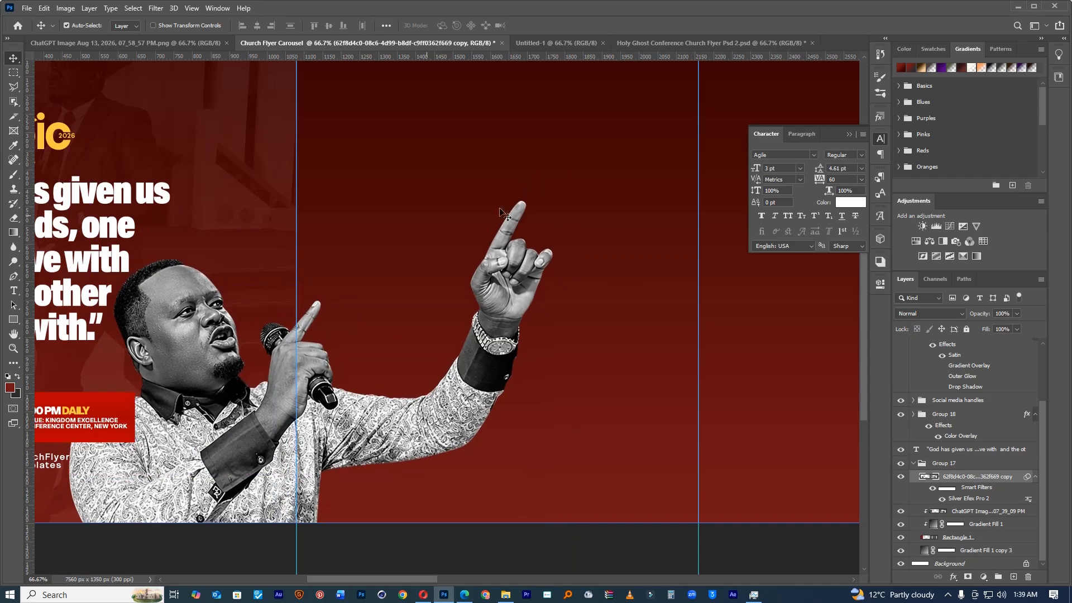
Step: Switch to the browser and copy the C.S. Lewis quote beginning "I do not believe one can settle"
click(423, 595)
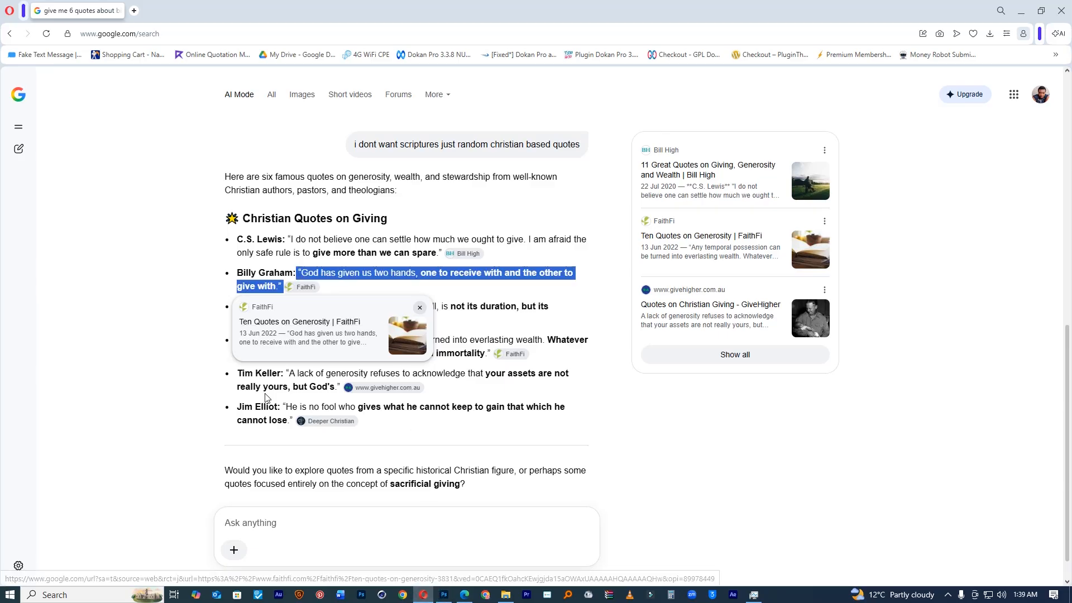
click(213, 361)
drag(295, 238, 542, 240)
click(544, 241)
click(607, 400)
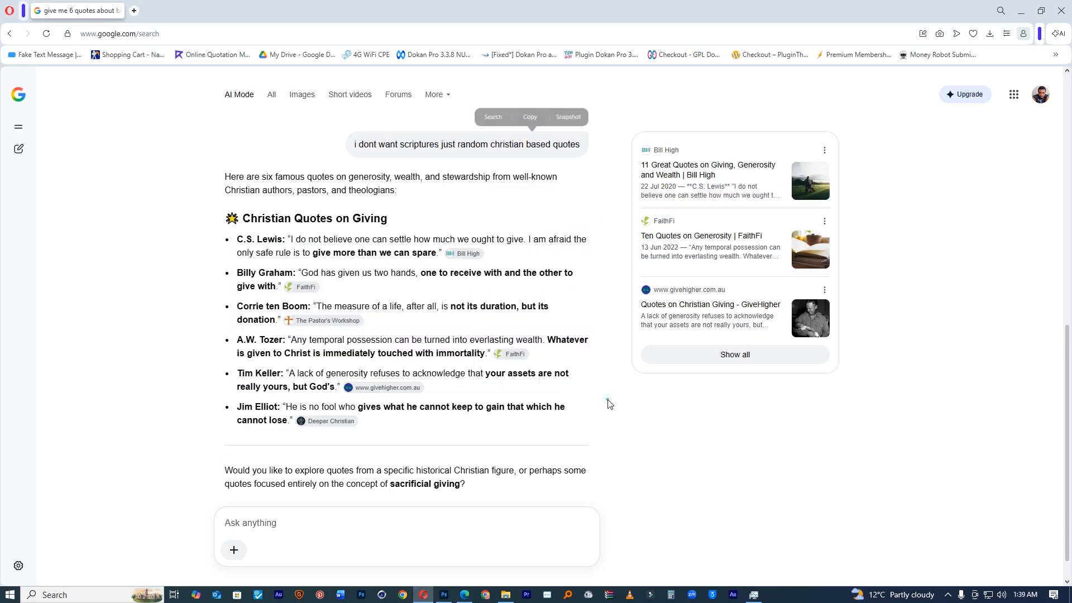
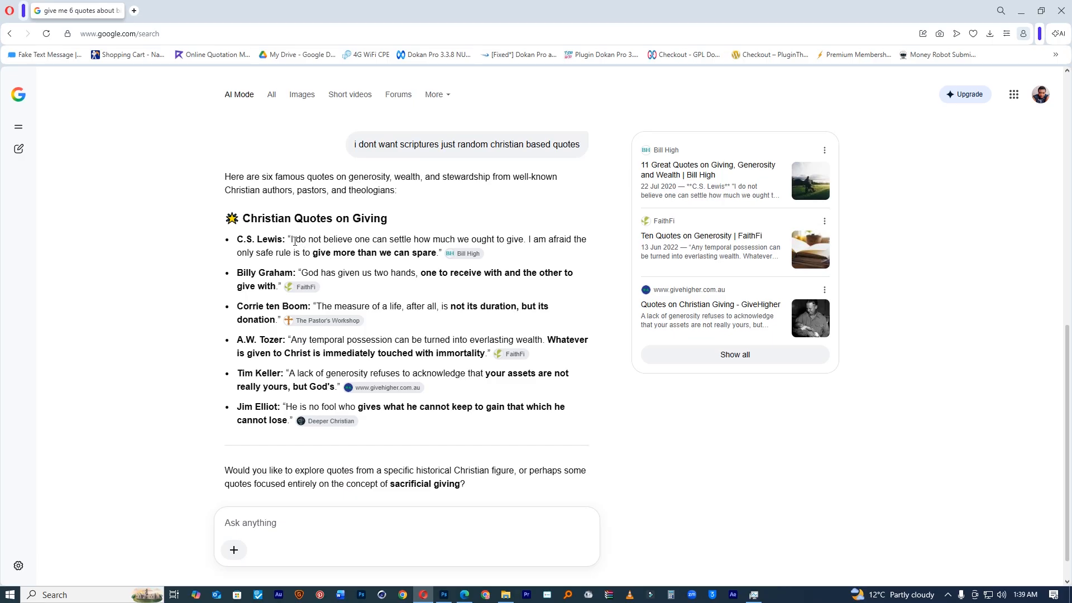
drag(293, 242, 447, 255)
click(410, 219)
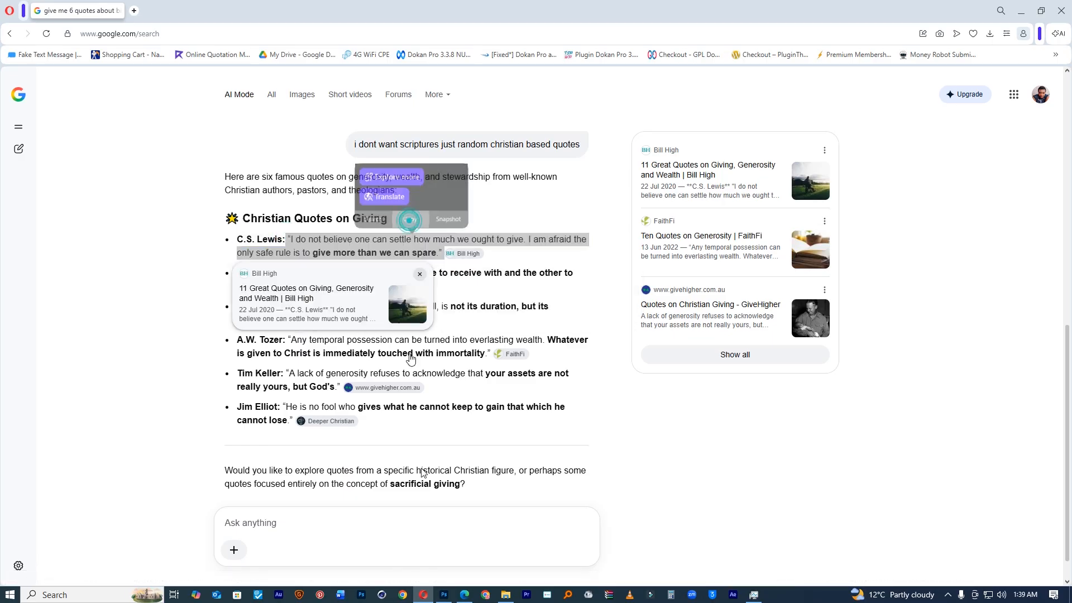
Step: Return to Photoshop and duplicate slide 1's quote text onto the upper part of slide 2
click(444, 594)
drag(116, 200, 573, 99)
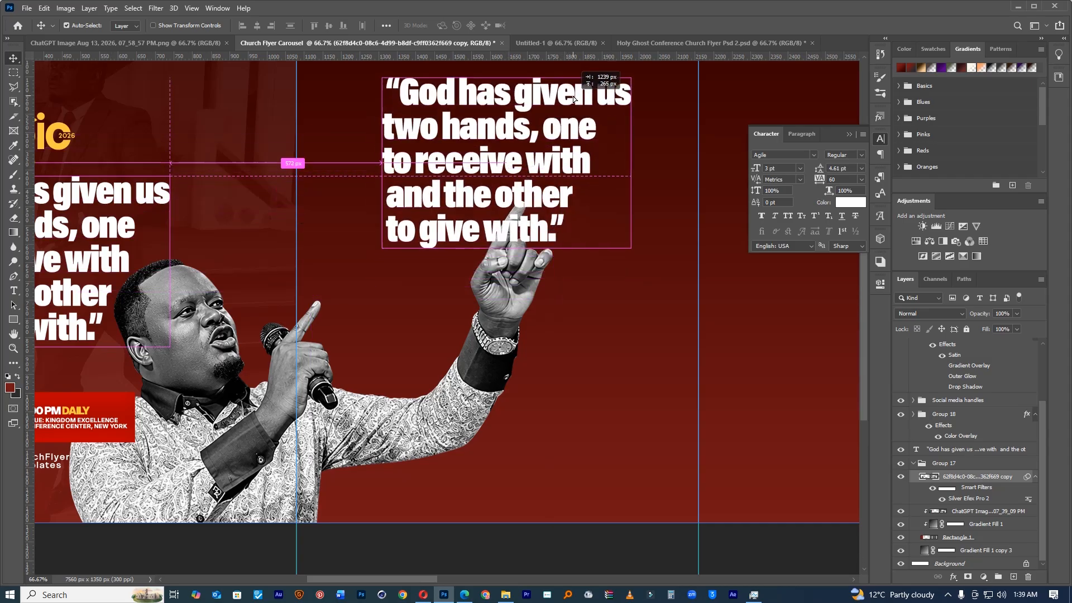
scroll(559, 254, up, 3)
Step: Replace slide 2's duplicated quote with the copied C.S. Lewis text, breaking lines after "believe", "settle" and "we"
double_click(560, 366)
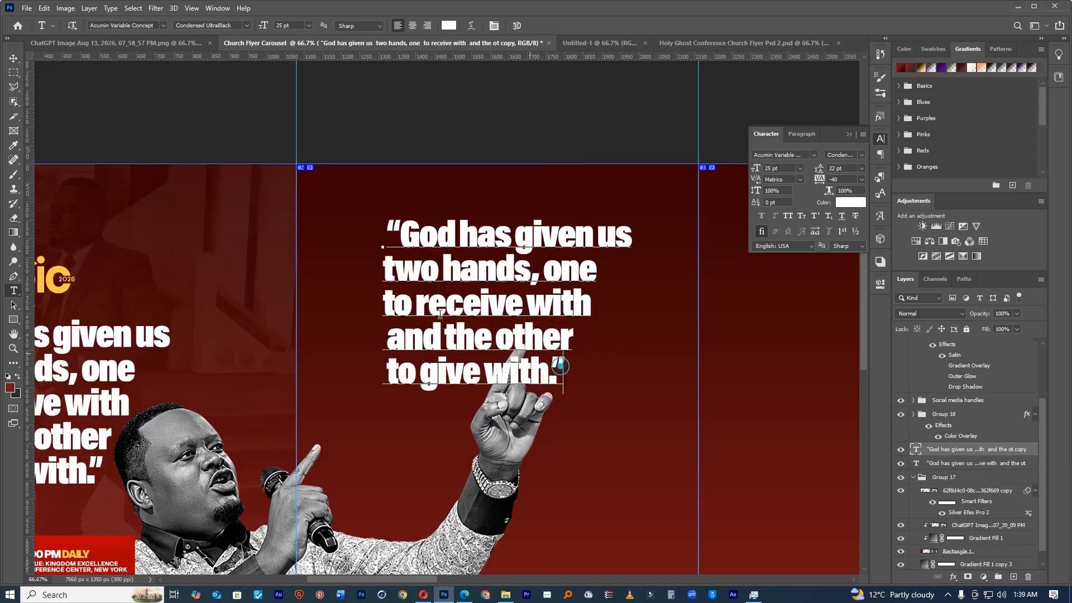
key(ctrl+a)
key(ctrl+v)
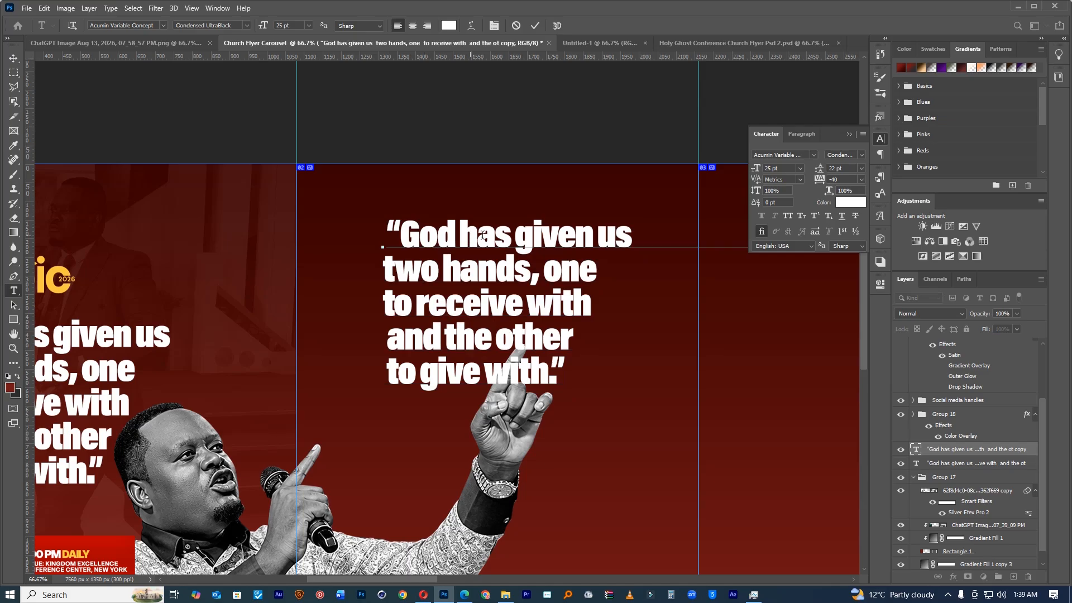
key(Return)
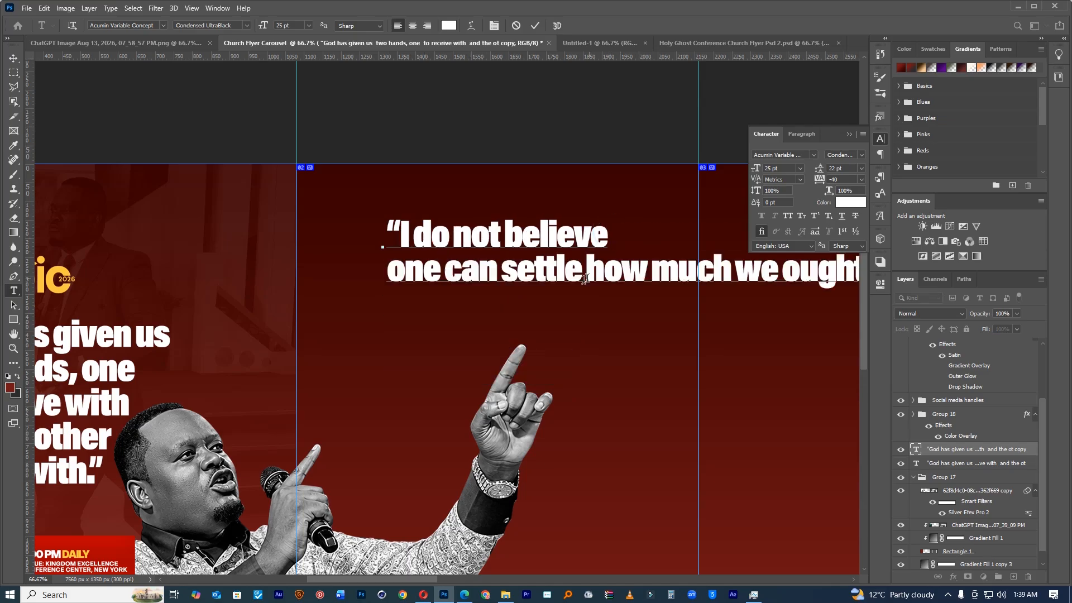
click(584, 268)
key(Return)
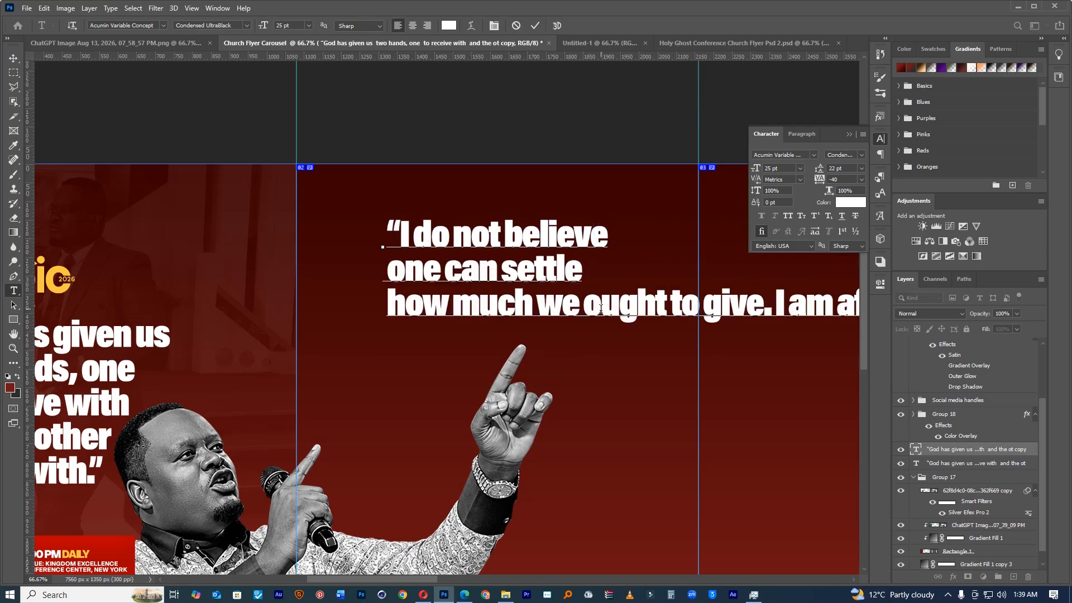
click(583, 303)
key(Return)
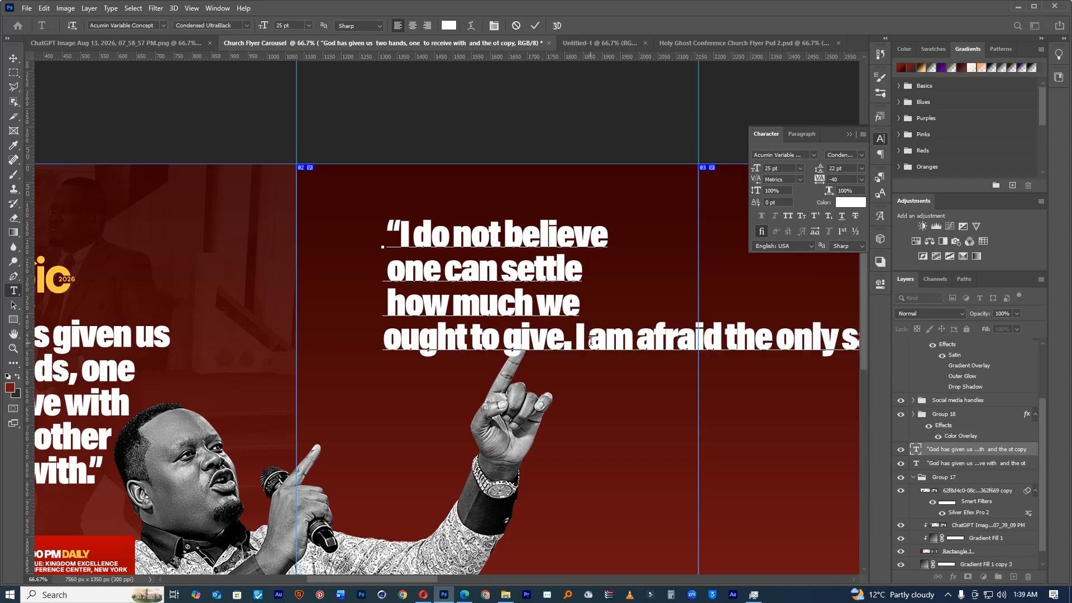
Step: Copy the Jim Elliot quote beginning "He is no fool who" from the browser and return to Photoshop
click(423, 594)
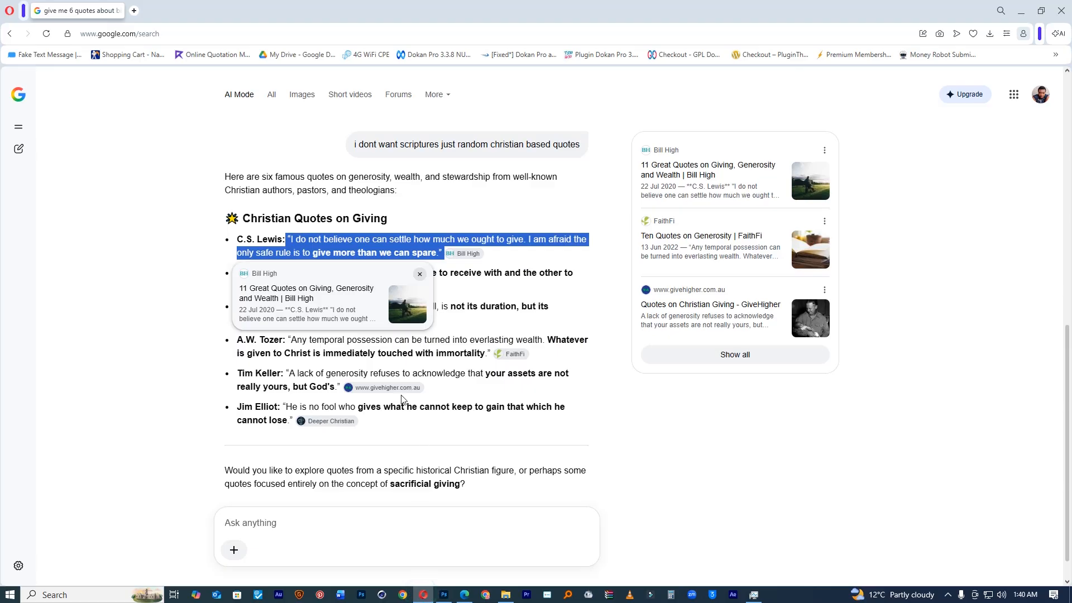
click(219, 413)
mouse_move(285, 406)
mouse_down()
mouse_move(305, 407)
mouse_move(294, 420)
mouse_up()
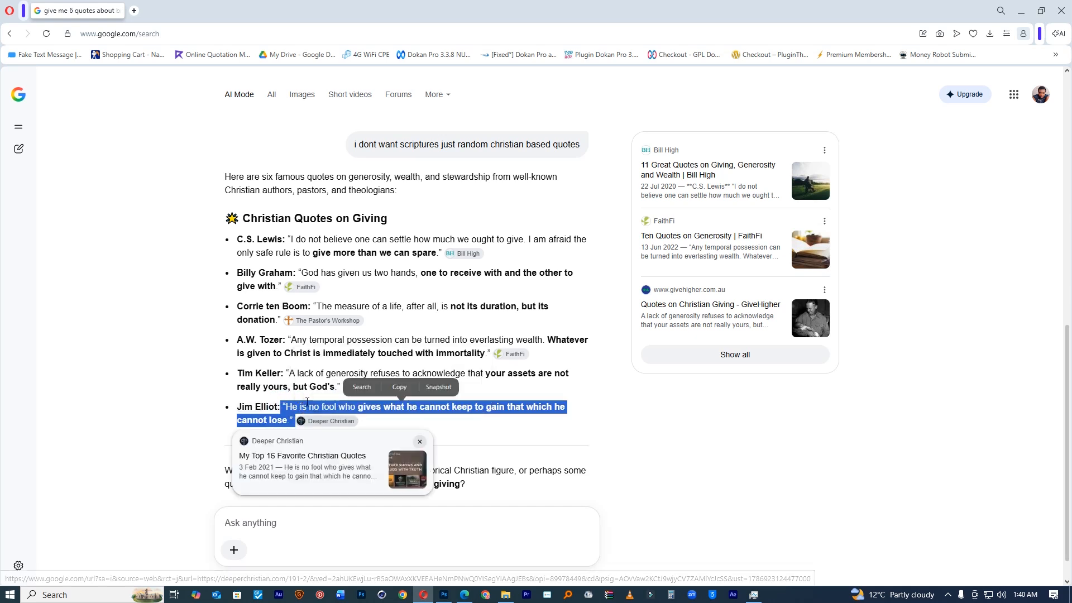
click(399, 388)
click(443, 595)
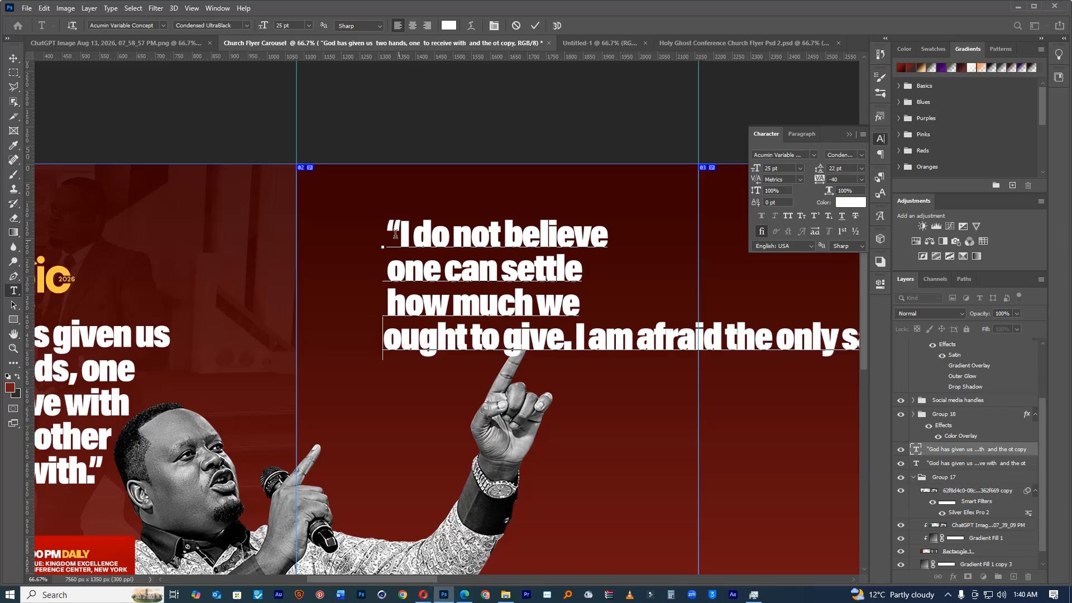
Step: Replace slide 2's text with the copied quote, break lines after "who", "cannot" and "which", and position it above the preacher's raised finger
key(ctrl+a)
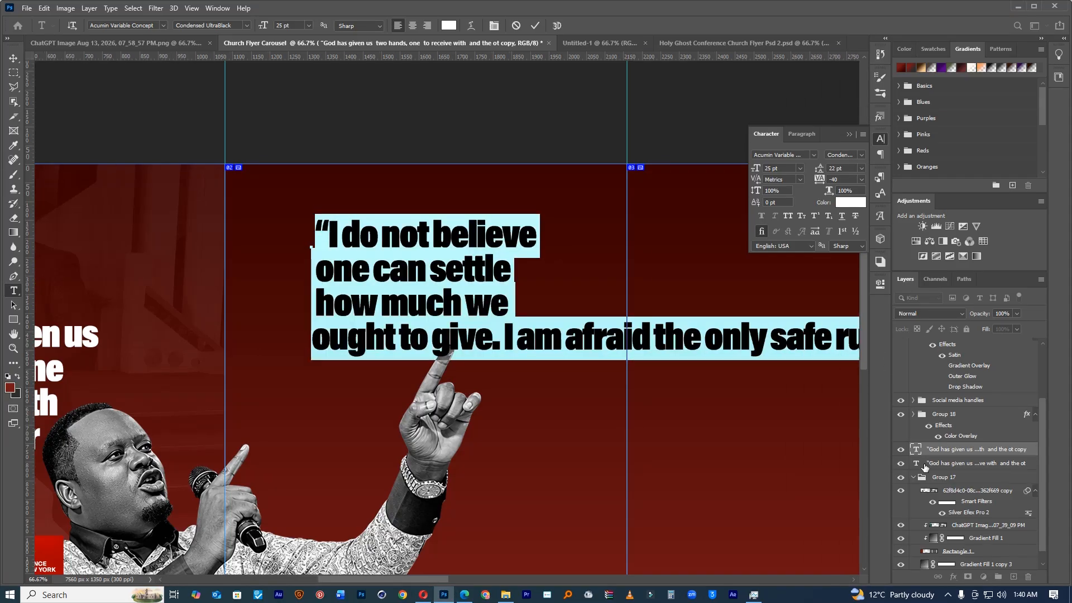
double_click(916, 450)
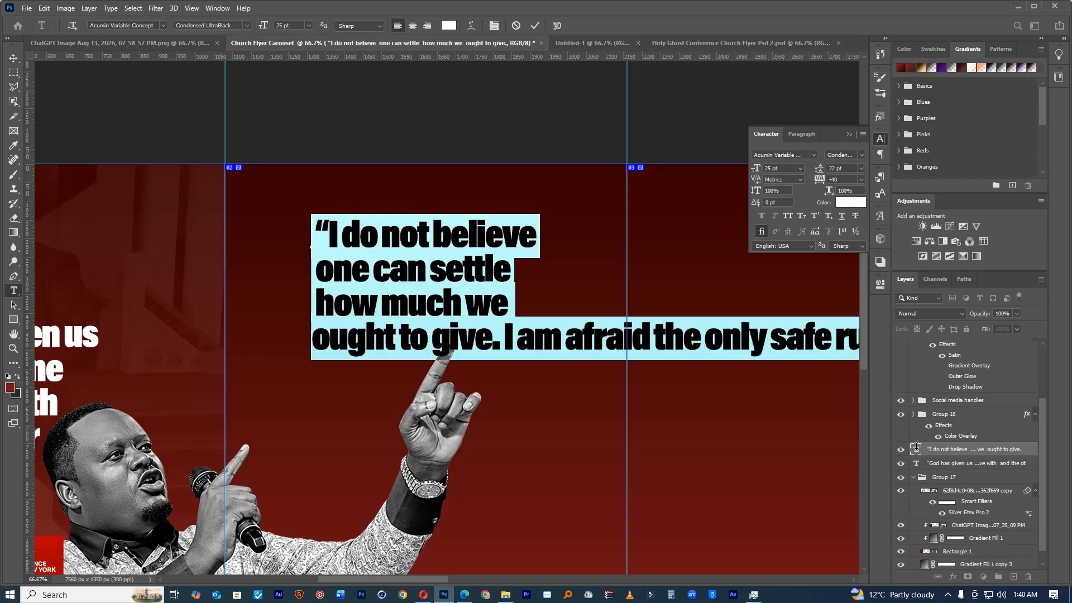
key(ctrl+v)
click(549, 236)
key(Return)
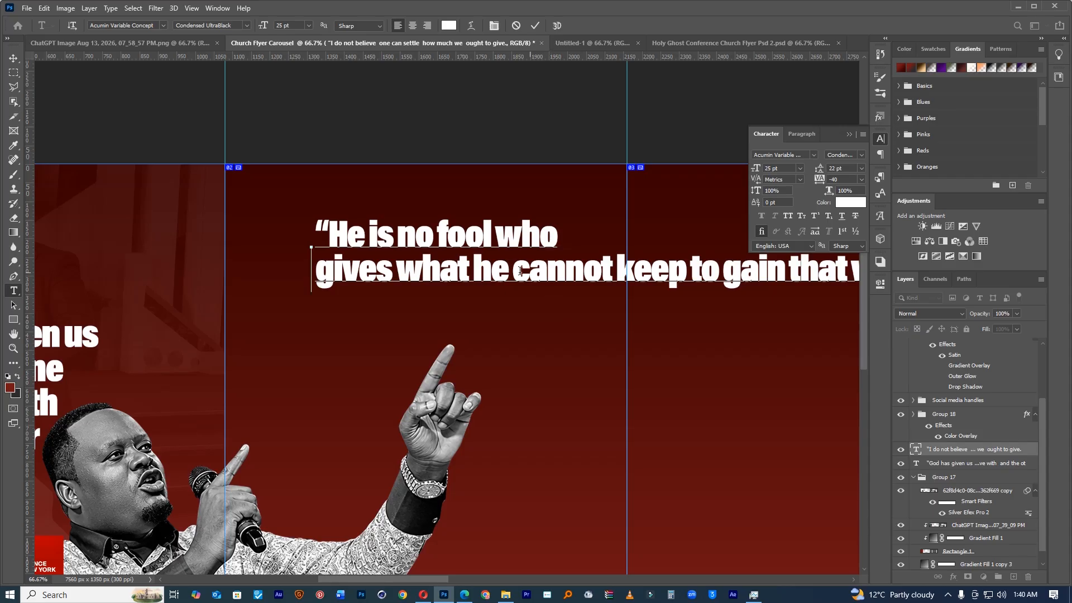
click(612, 269)
key(Return)
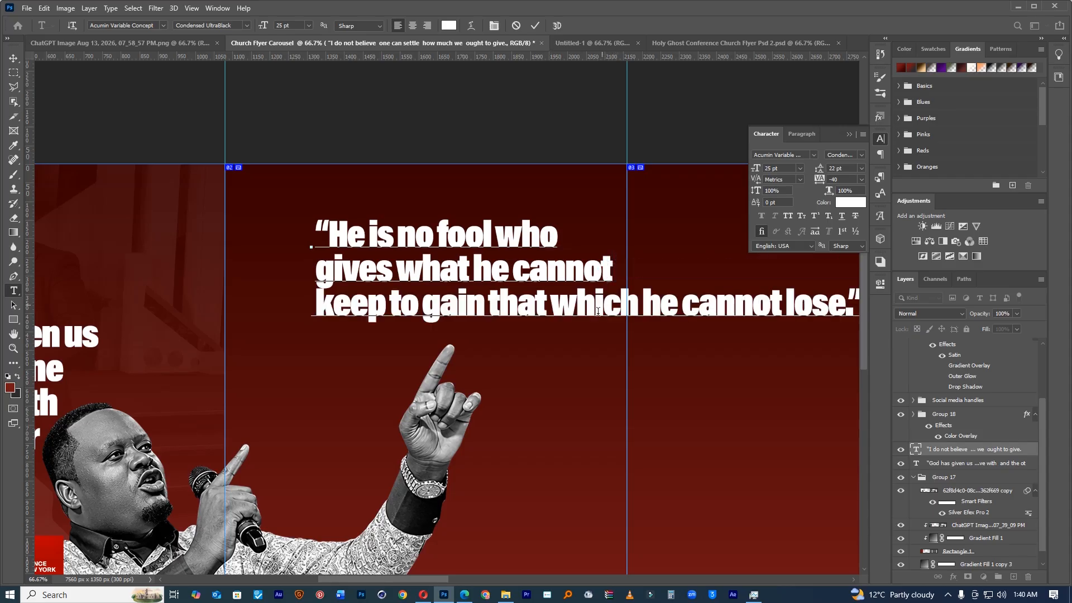
key(Return)
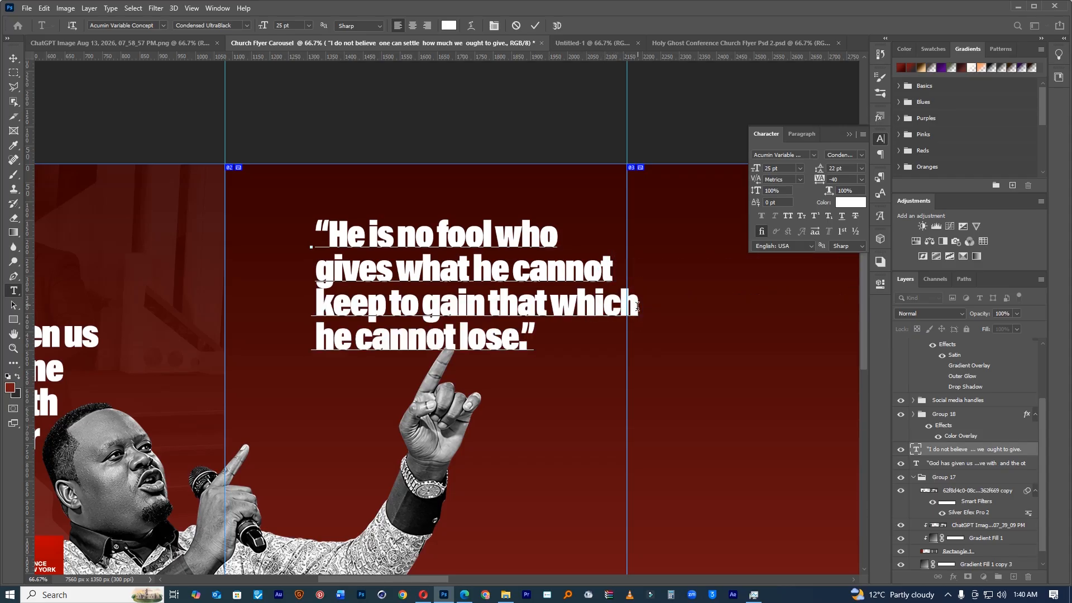
drag(447, 200, 393, 184)
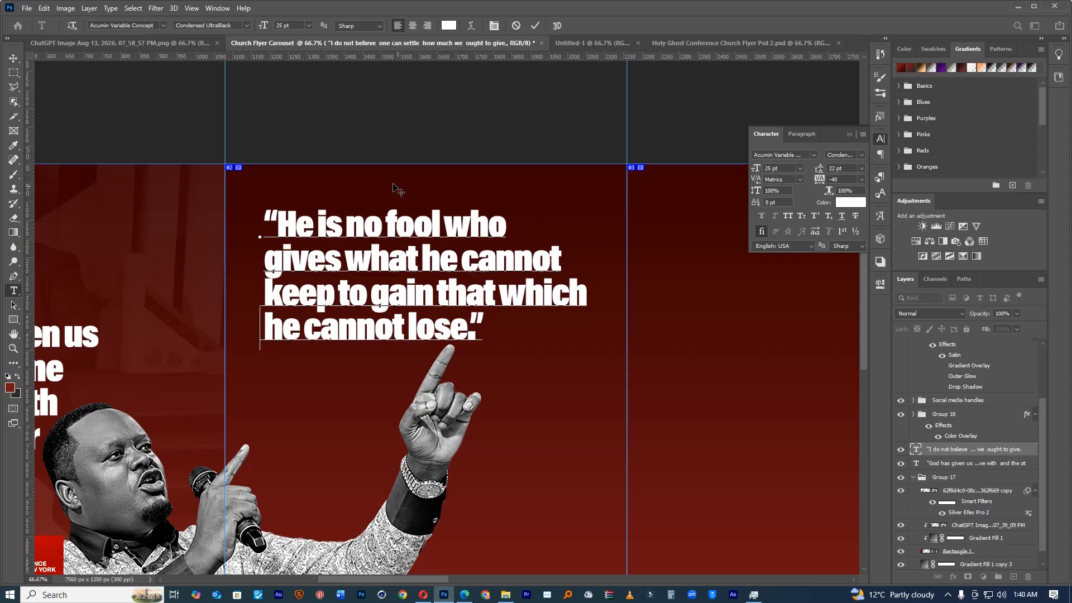
click(535, 26)
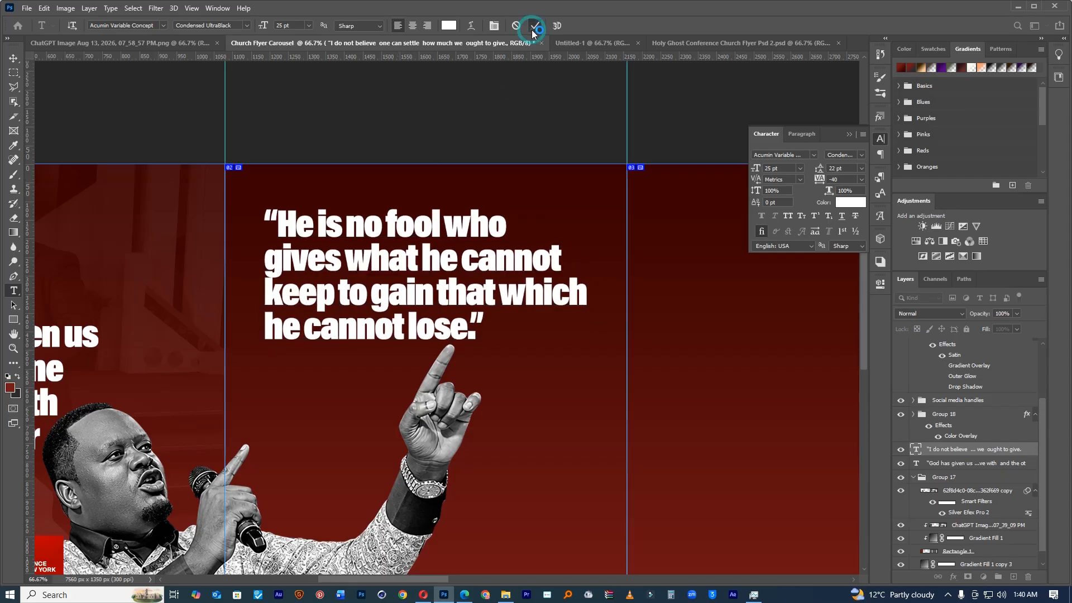
Step: Add a new text layer reading "Giving" near the boundary between slides 2 and 3
key(ctrl+0)
ctrl+click(483, 285)
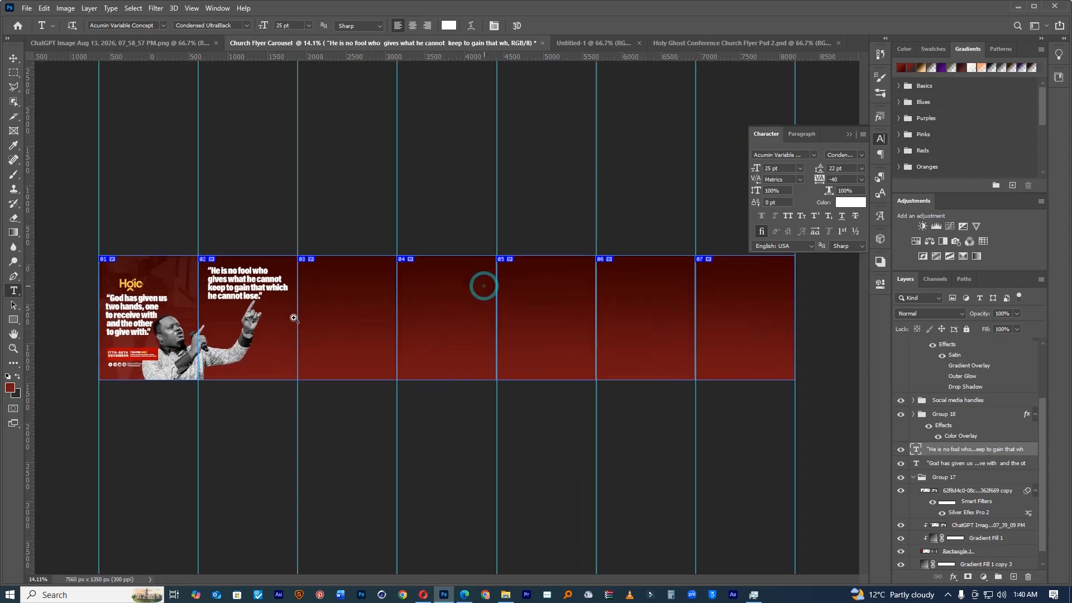
ctrl+click(291, 318)
ctrl+click(292, 317)
drag(334, 302, 461, 240)
ctrl+click(389, 251)
click(524, 369)
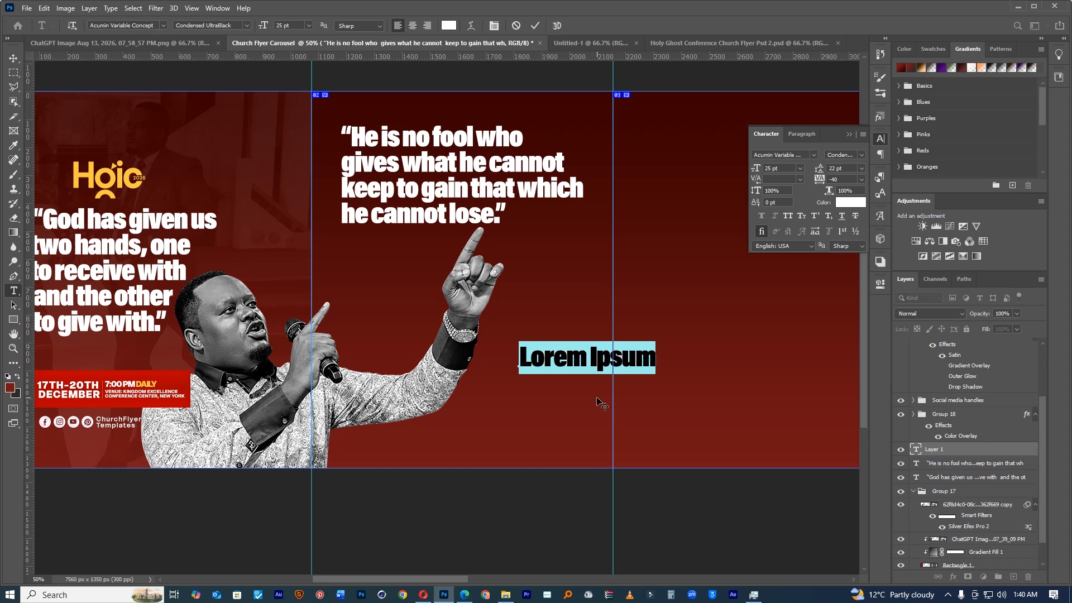
key(Right)
text(gl)
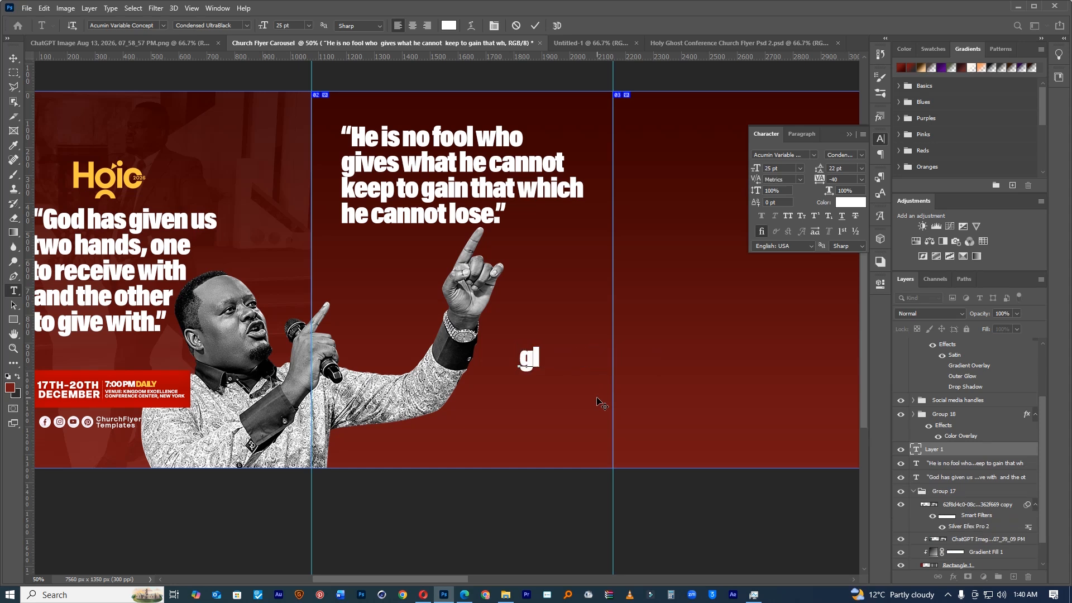
key(BackSpace)
key(BackSpace)
text(Giving)
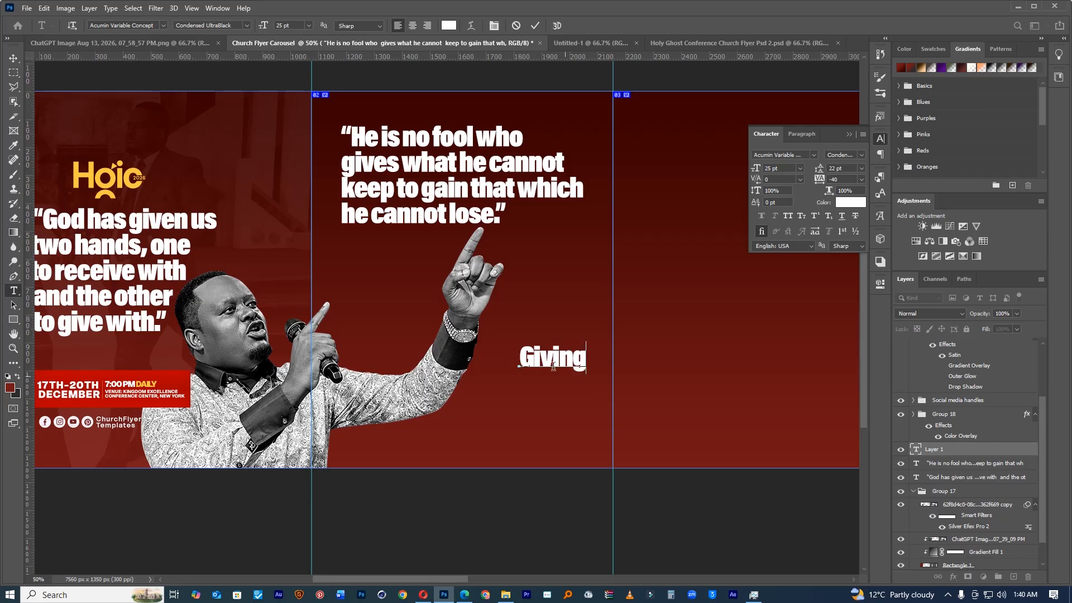
Step: Set the "Giving" text in the Animal Script font, comparing brush and script typefaces before committing it
key(ctrl+a)
click(813, 154)
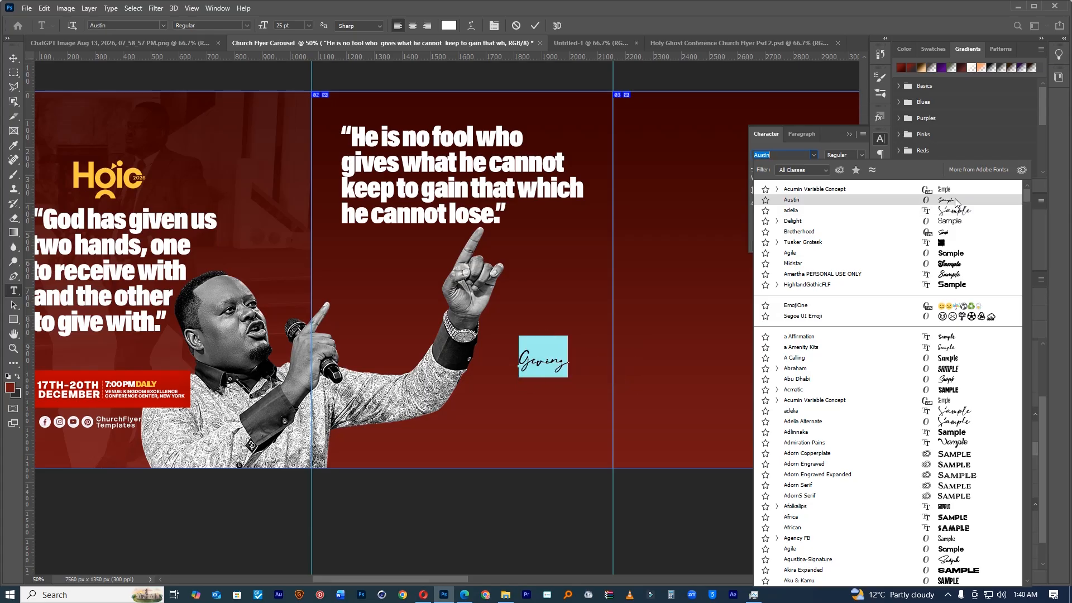
text(brush)
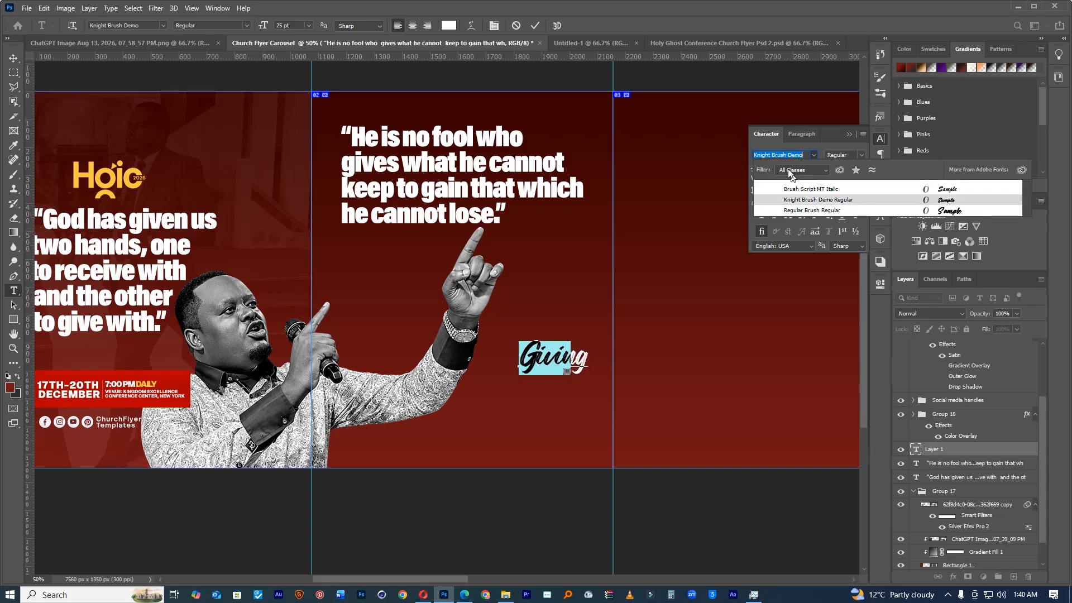
text(scr)
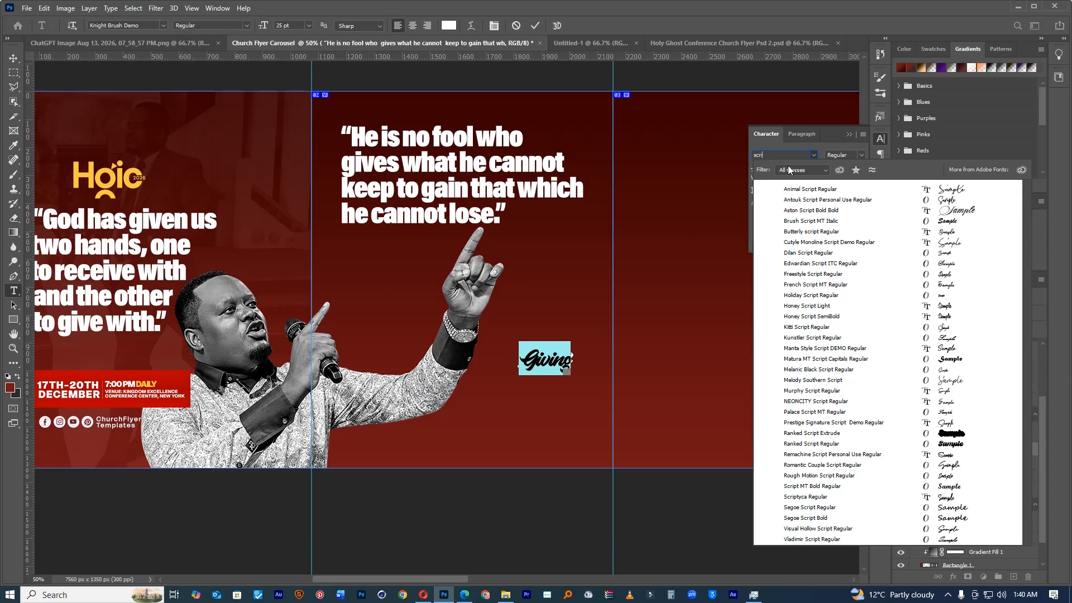
text(i)
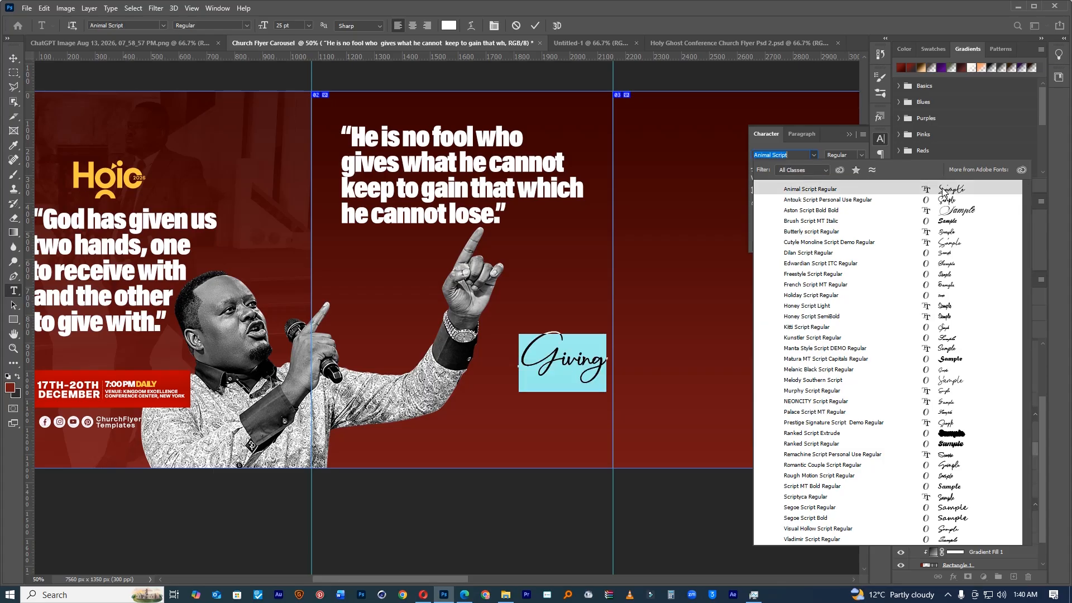
click(945, 201)
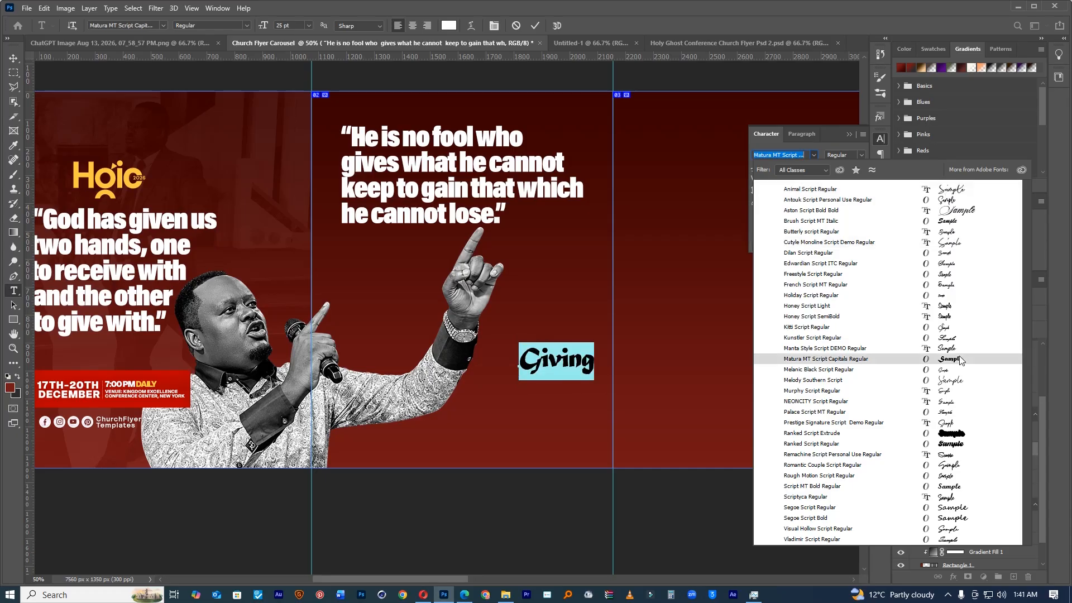
click(955, 189)
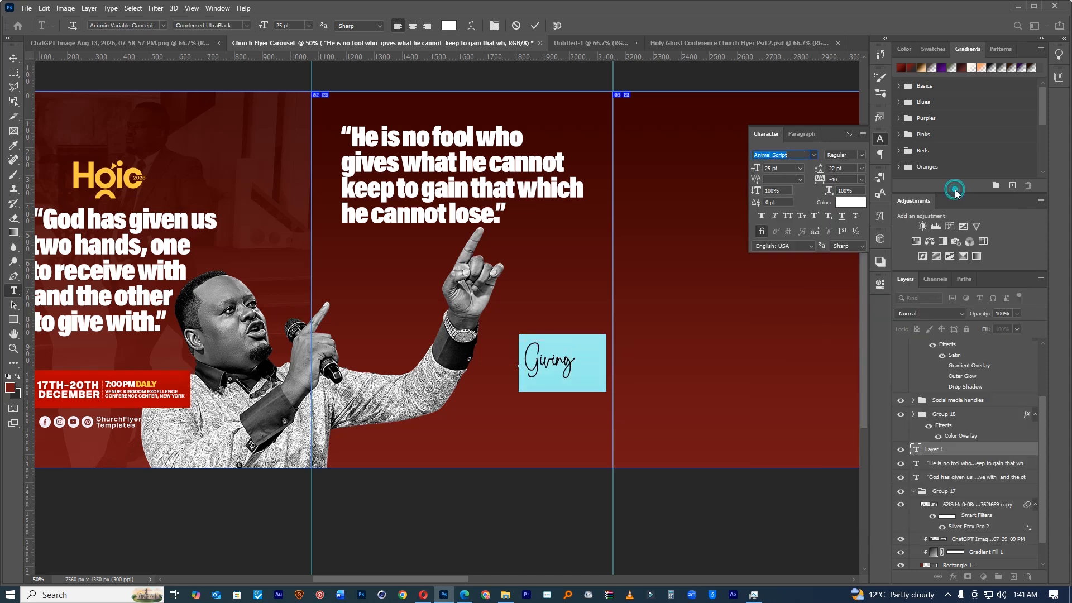
click(536, 26)
click(12, 59)
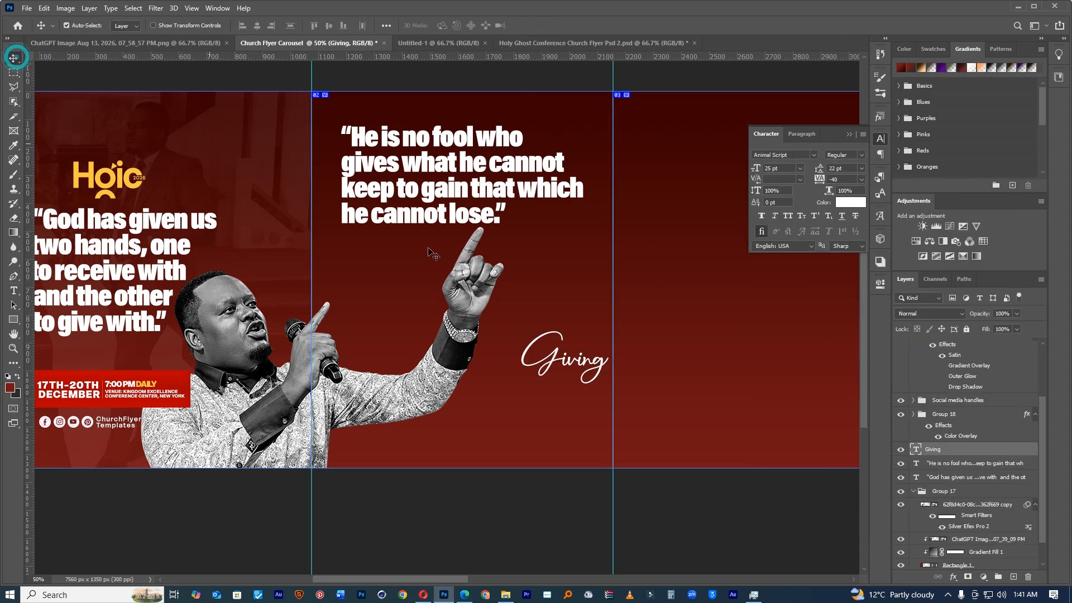
Step: Scale the "Giving" text to about 648% and position it so it spans slides 2 and 3
key(ctrl+t)
drag(613, 324, 731, 232)
drag(581, 317, 508, 209)
drag(603, 230, 598, 302)
key(ctrl+0)
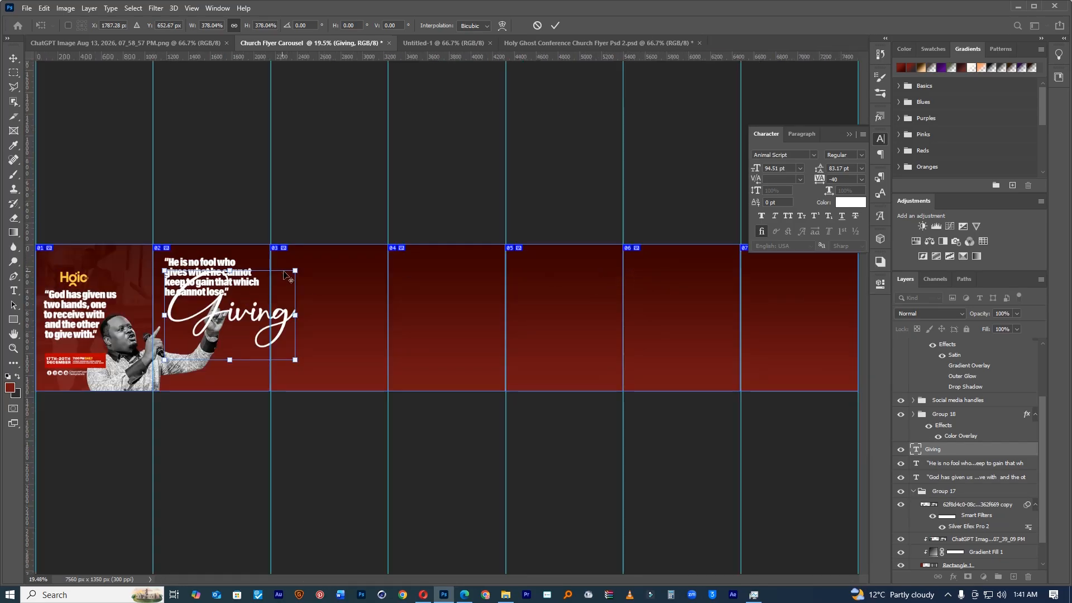
drag(305, 267, 355, 256)
drag(281, 290, 309, 309)
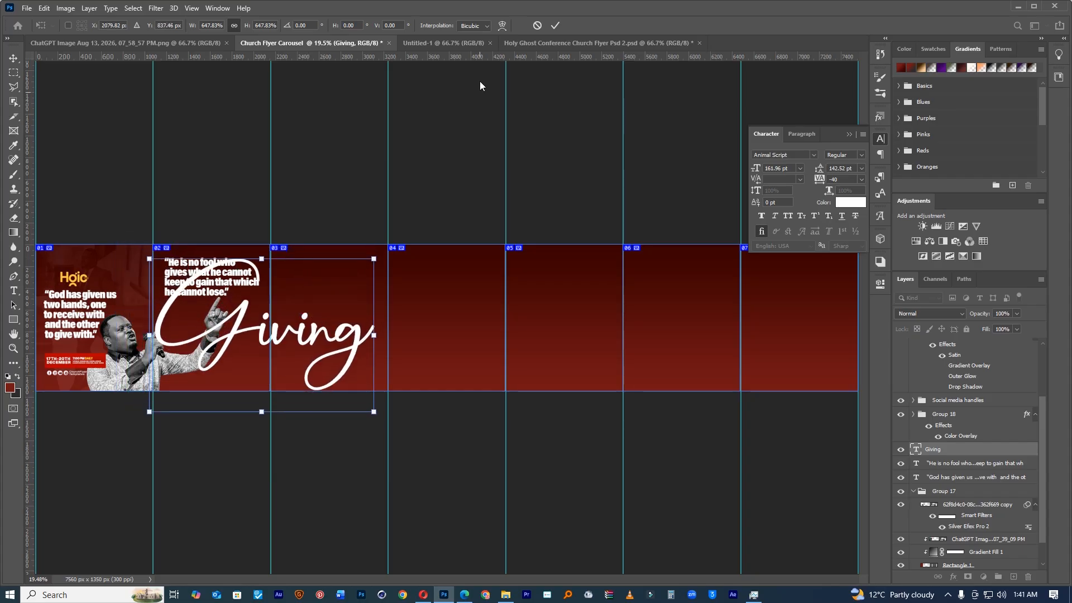
click(555, 26)
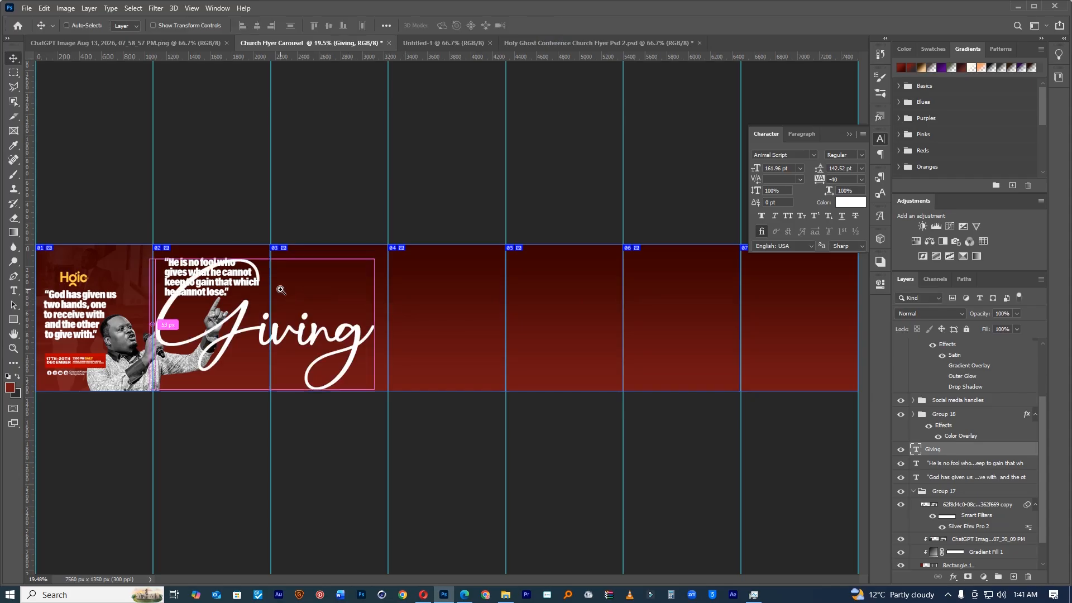
Step: Blend the "Giving" text into the background with Soft Light at 29% opacity
scroll(280, 288, up, 1)
scroll(280, 288, up, 1)
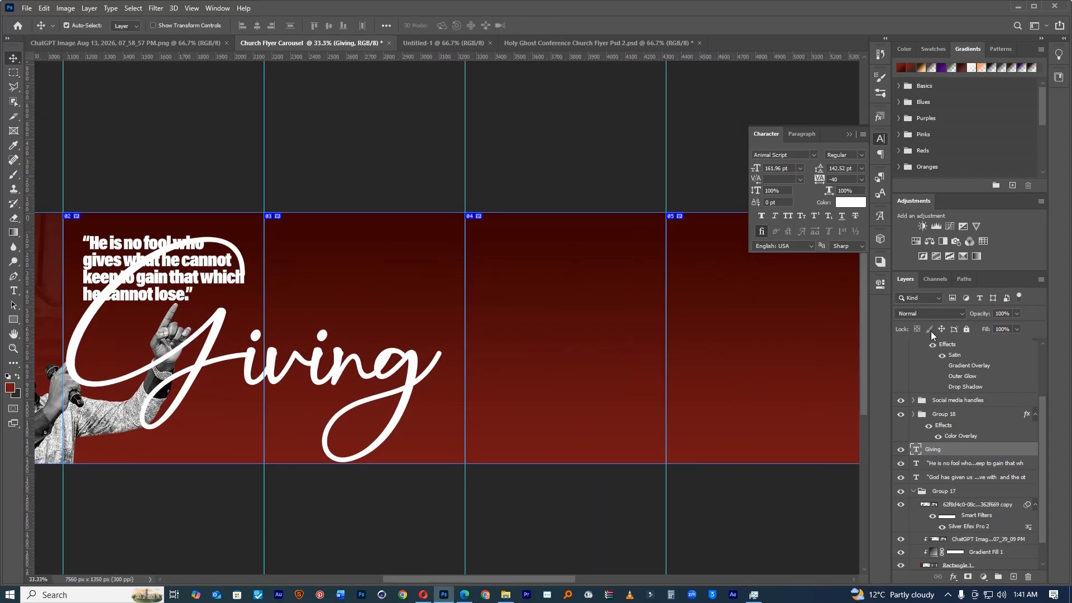
click(929, 314)
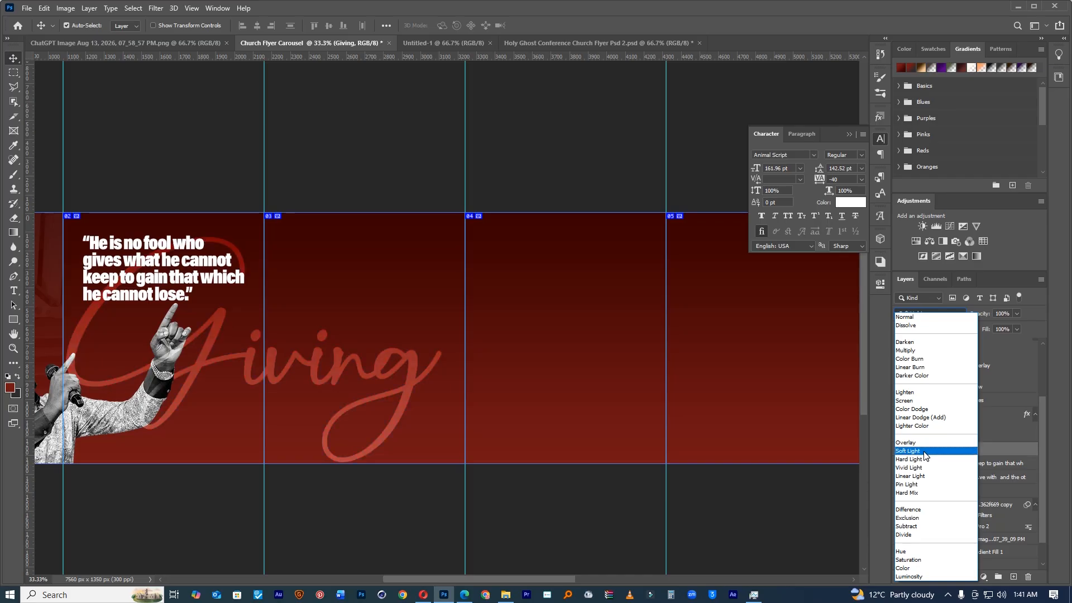
click(924, 451)
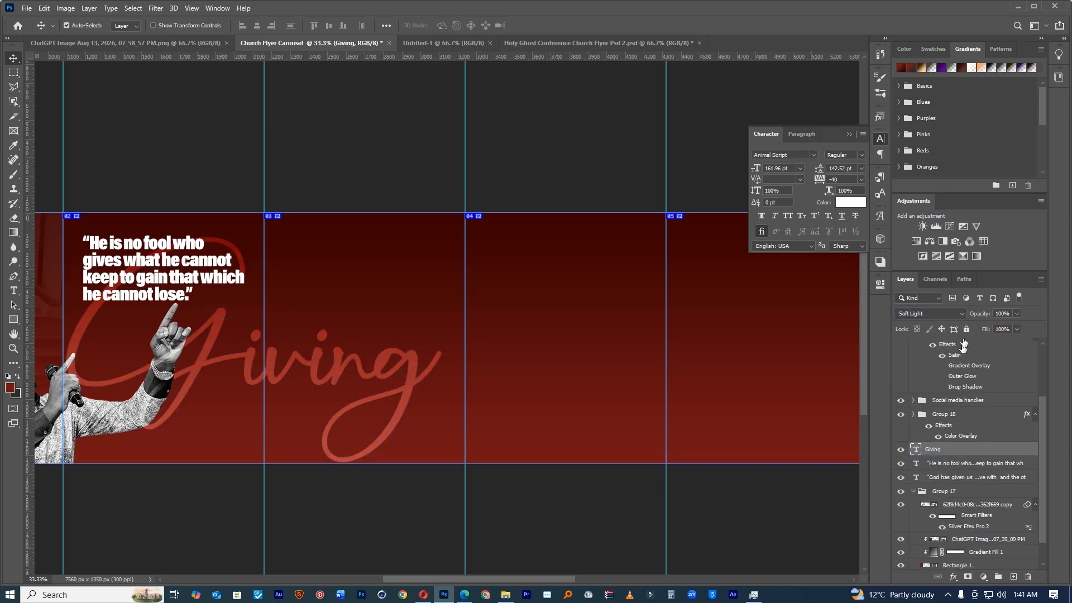
drag(981, 316, 946, 326)
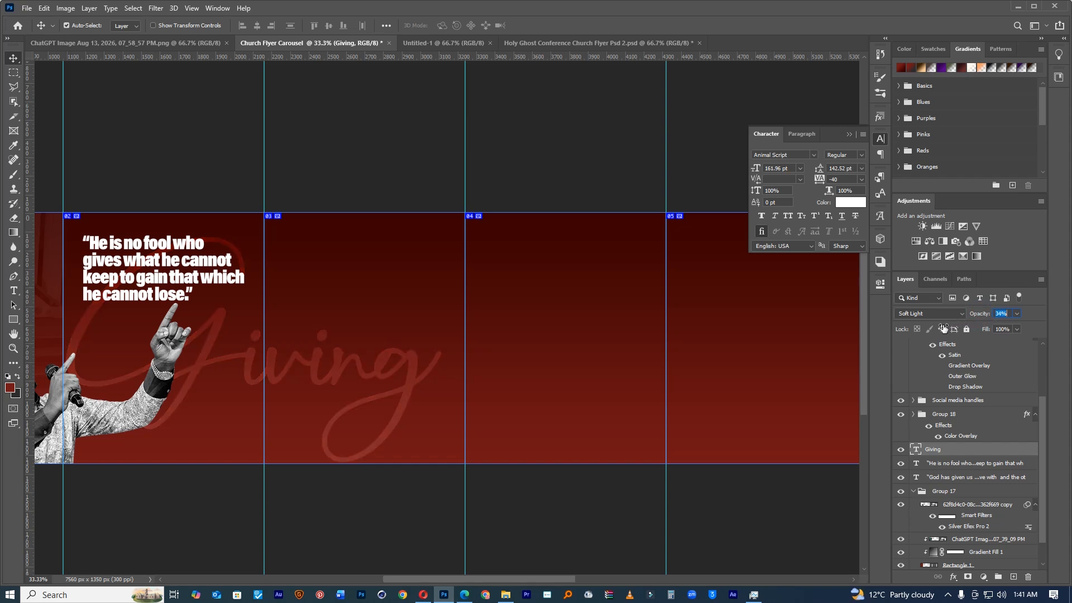
drag(346, 291, 624, 185)
click(373, 272)
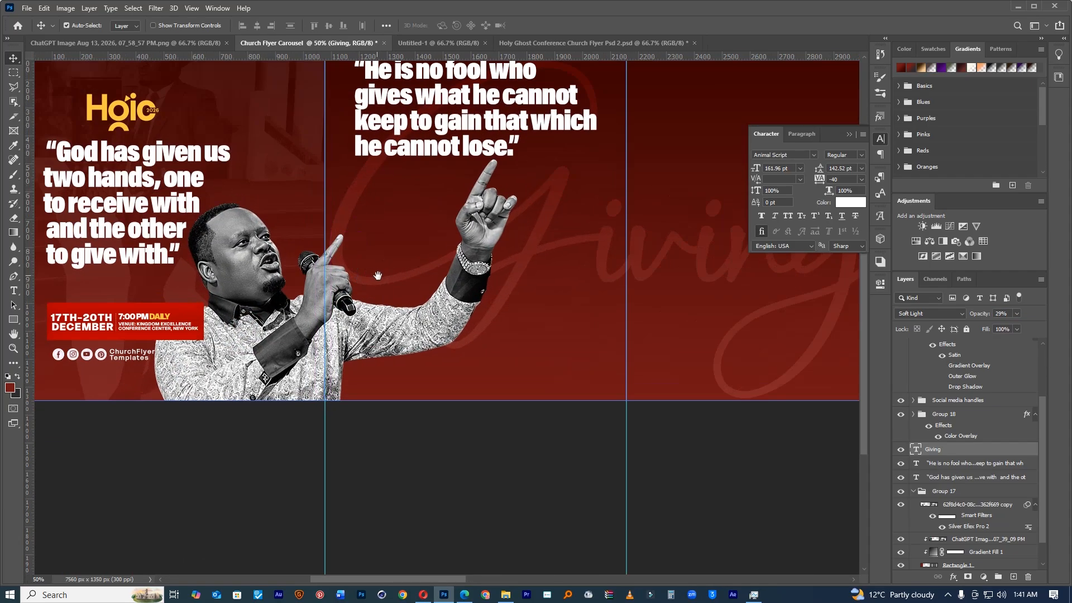
drag(429, 301, 443, 323)
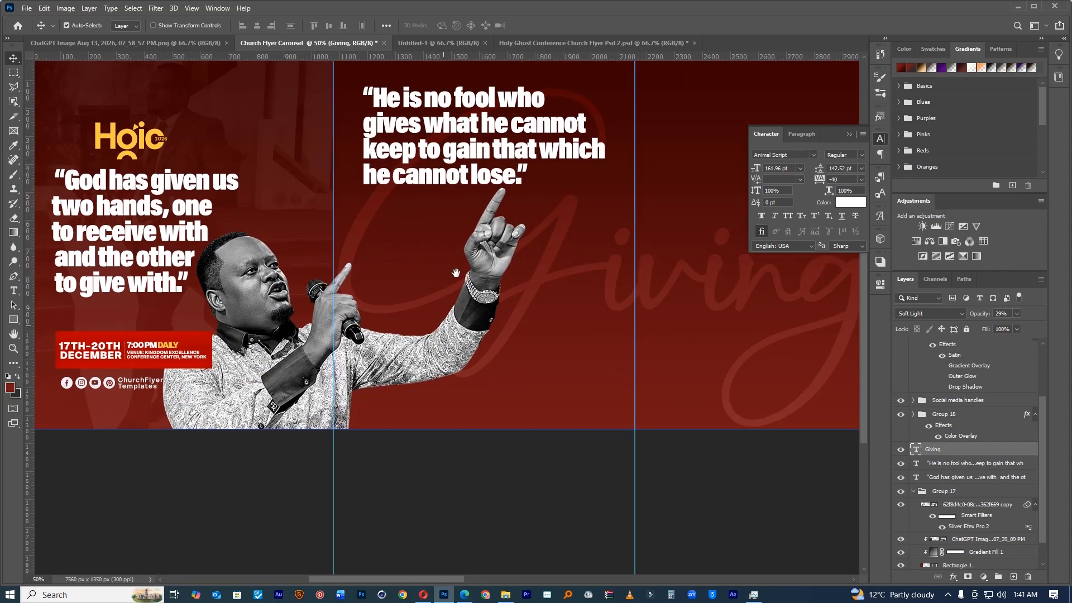
click(423, 44)
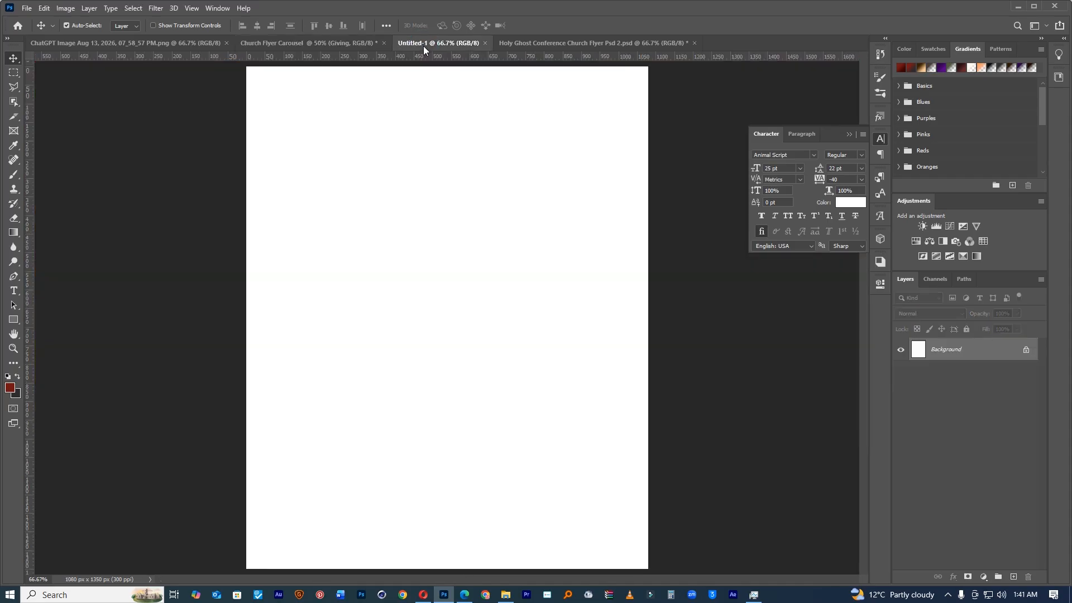
click(516, 43)
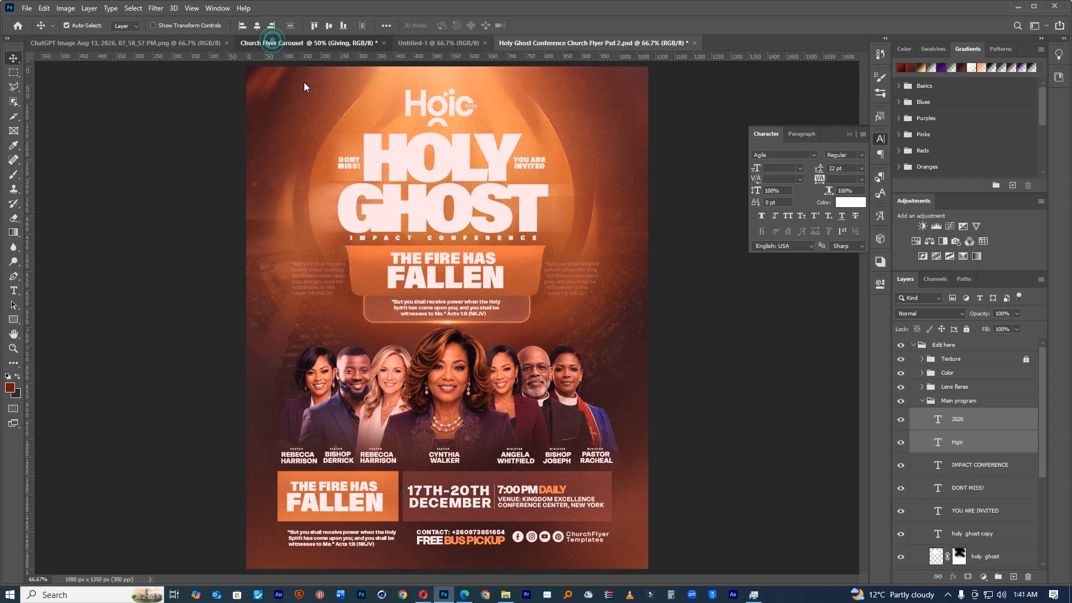
click(273, 43)
click(147, 367)
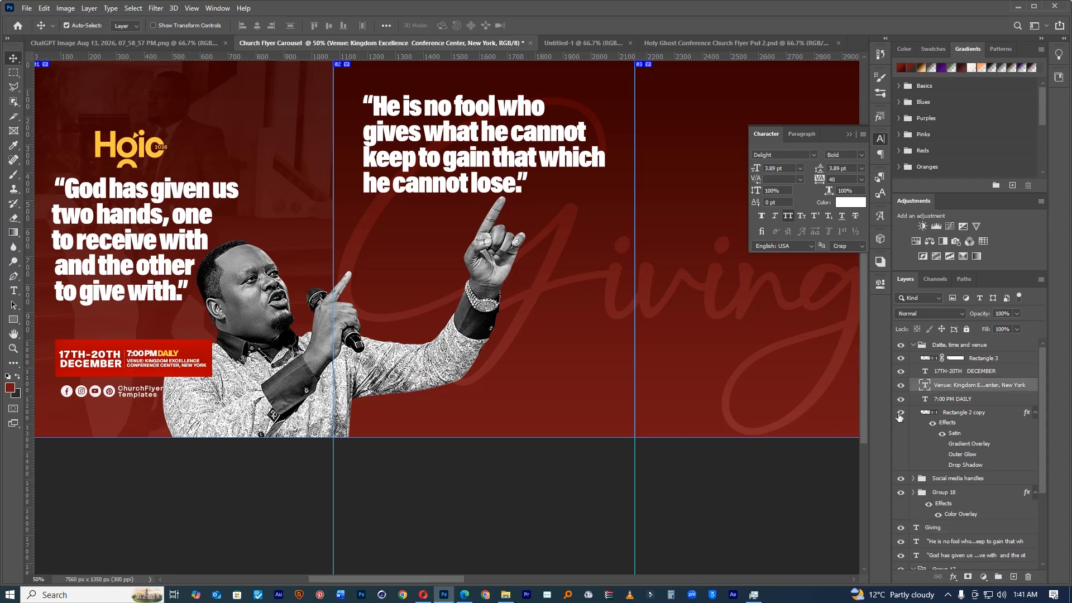
click(914, 345)
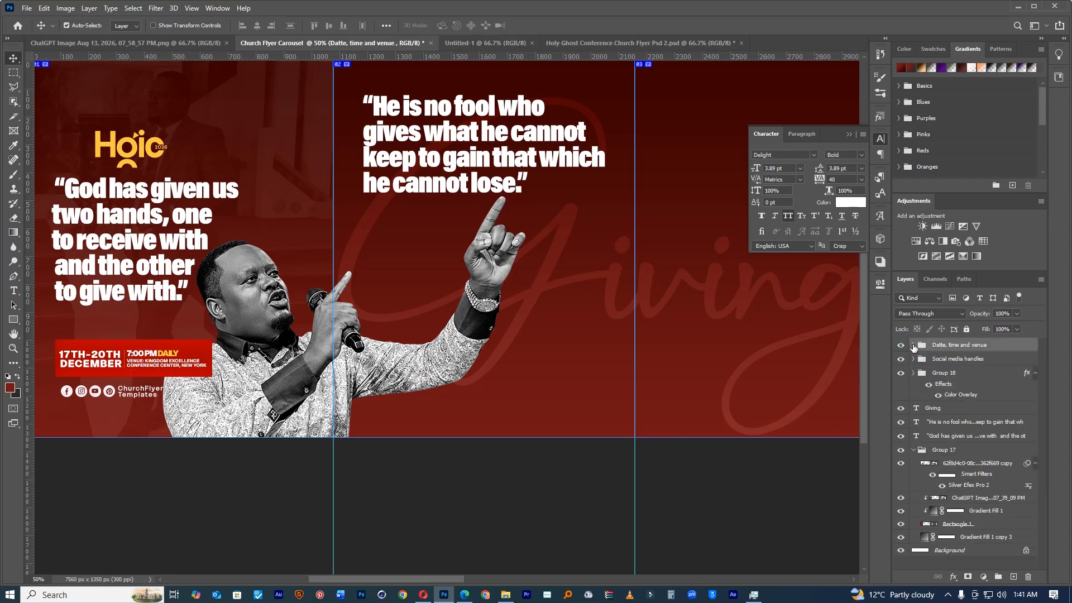
ctrl+click(949, 361)
click(960, 346)
ctrl+click(969, 361)
drag(210, 351, 506, 330)
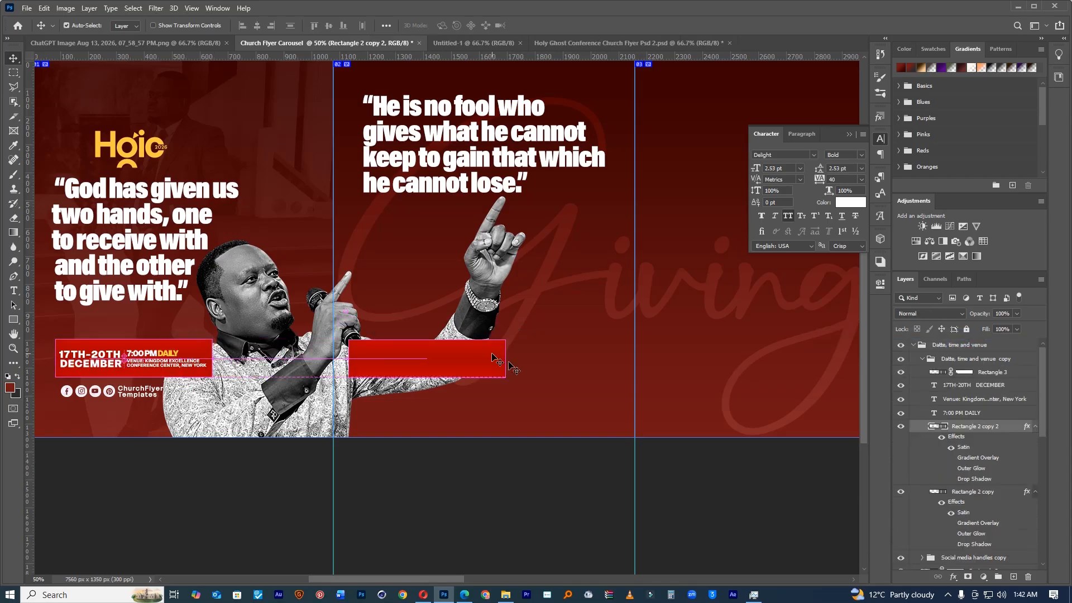
click(913, 345)
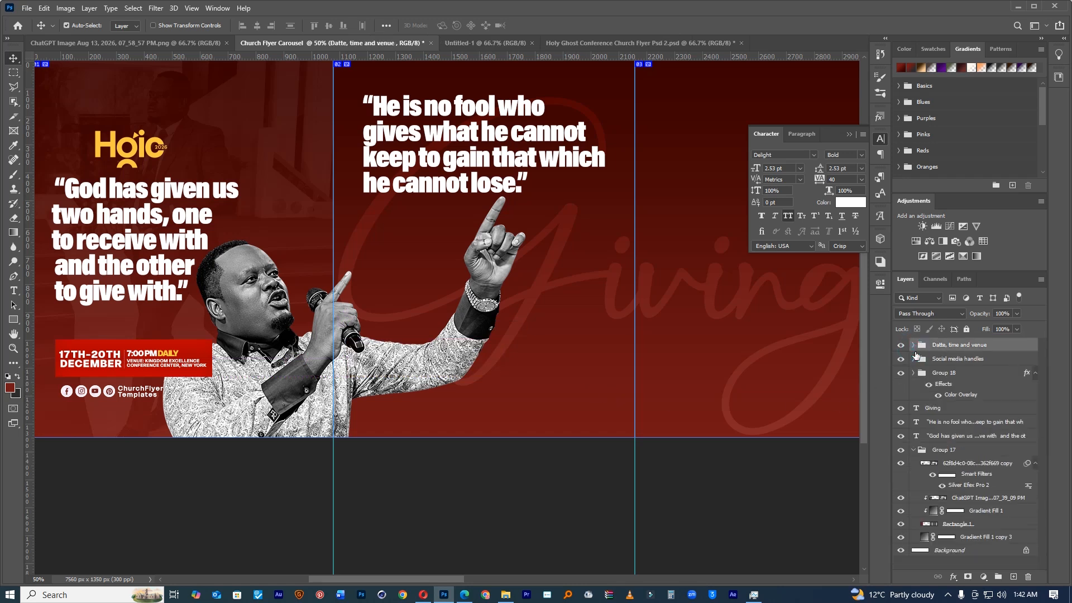
Step: Duplicate slide 1's date, time and venue group and social media handles group together, placing the copies in slide 2's lower right area
ctrl+click(946, 360)
key(ctrl+j)
drag(127, 266, 367, 317)
ctrl+click(549, 278)
ctrl+click(549, 278)
drag(469, 271, 339, 298)
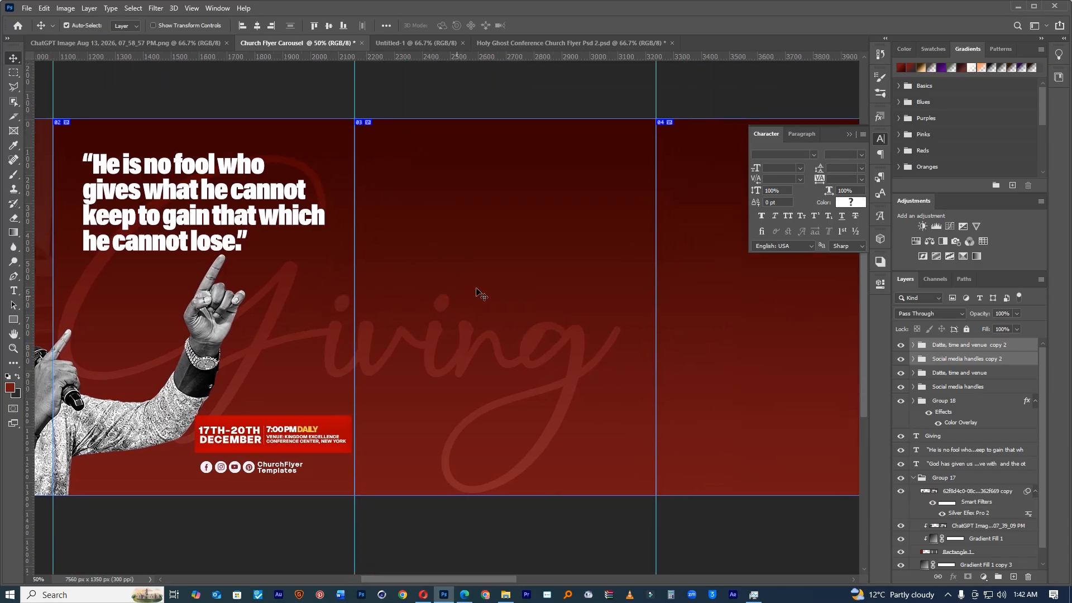
Step: Copy the photo of the bowed preacher onto slide 3, directly above the "Giving" layer, and hide it
click(515, 273)
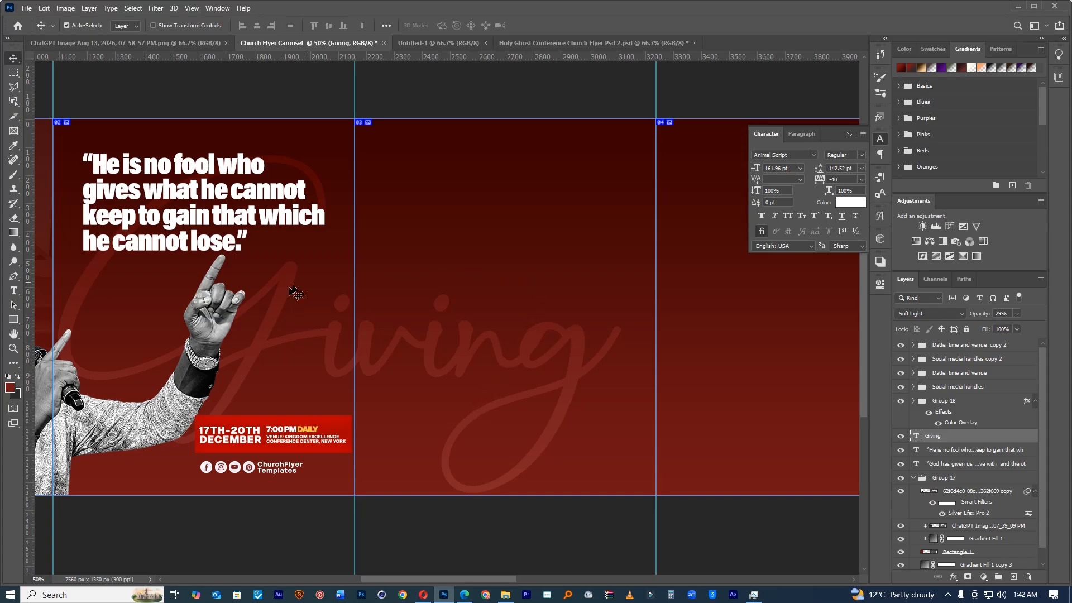
drag(325, 246, 338, 274)
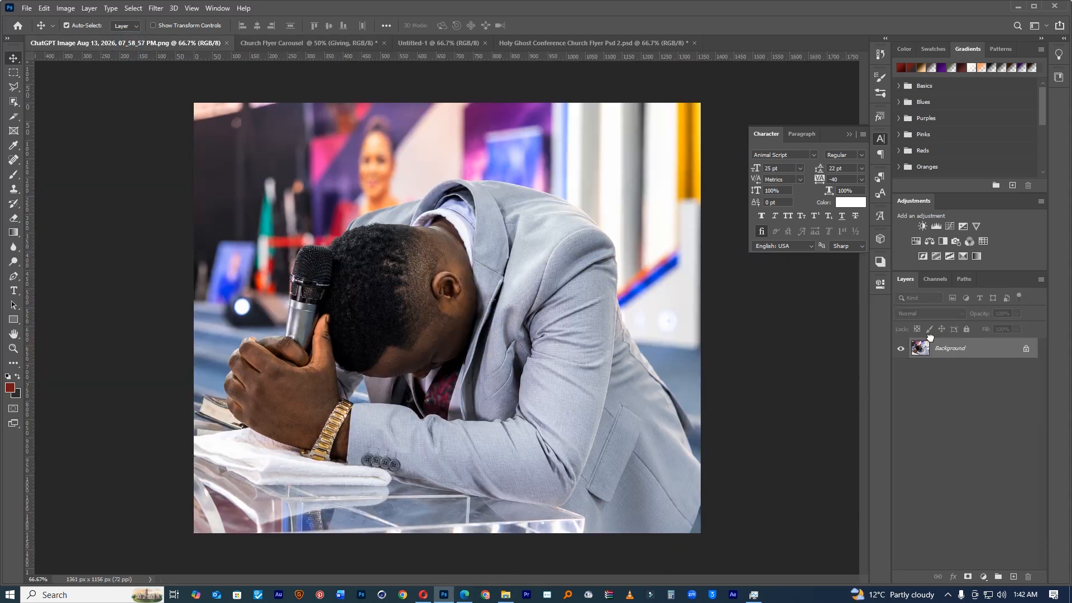
drag(930, 336, 513, 306)
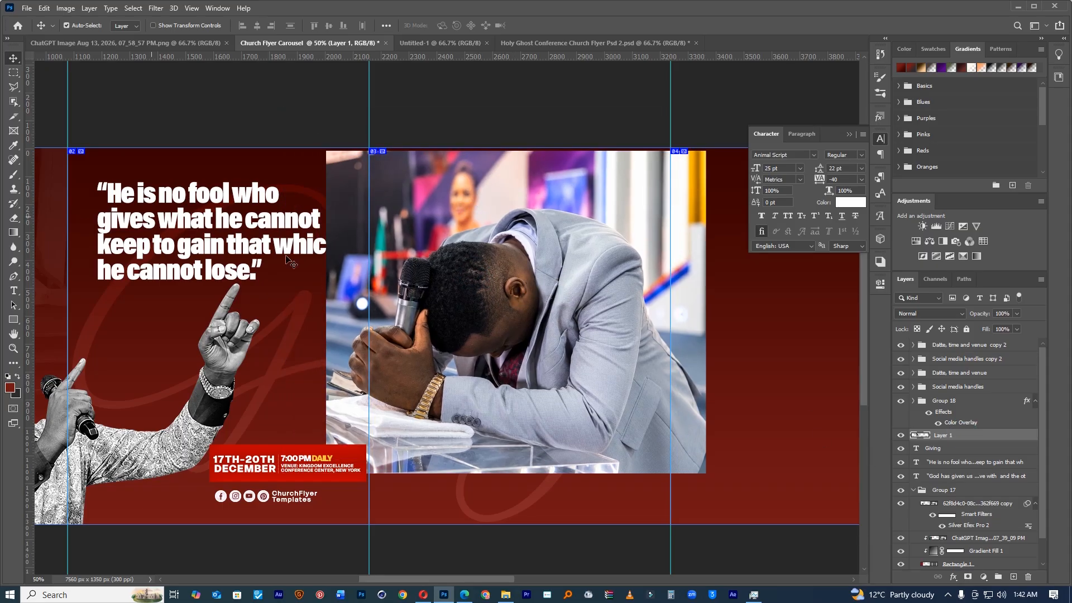
click(901, 435)
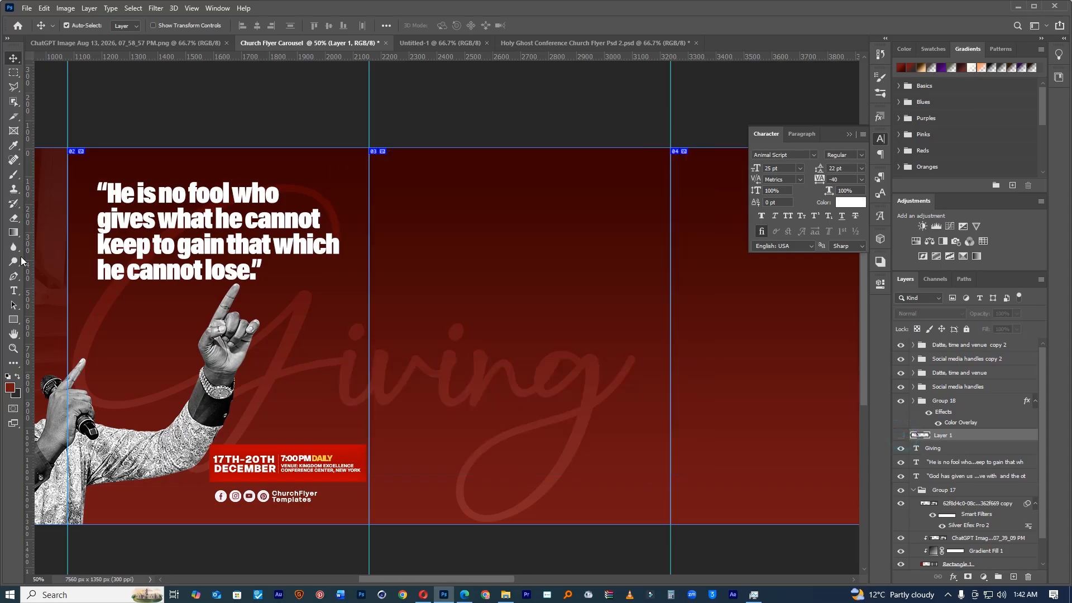
Step: Draw a 1080 × 1350 px rectangle covering slide 3 and place it at the top of Group 17, above the pointing preacher cutout
click(14, 321)
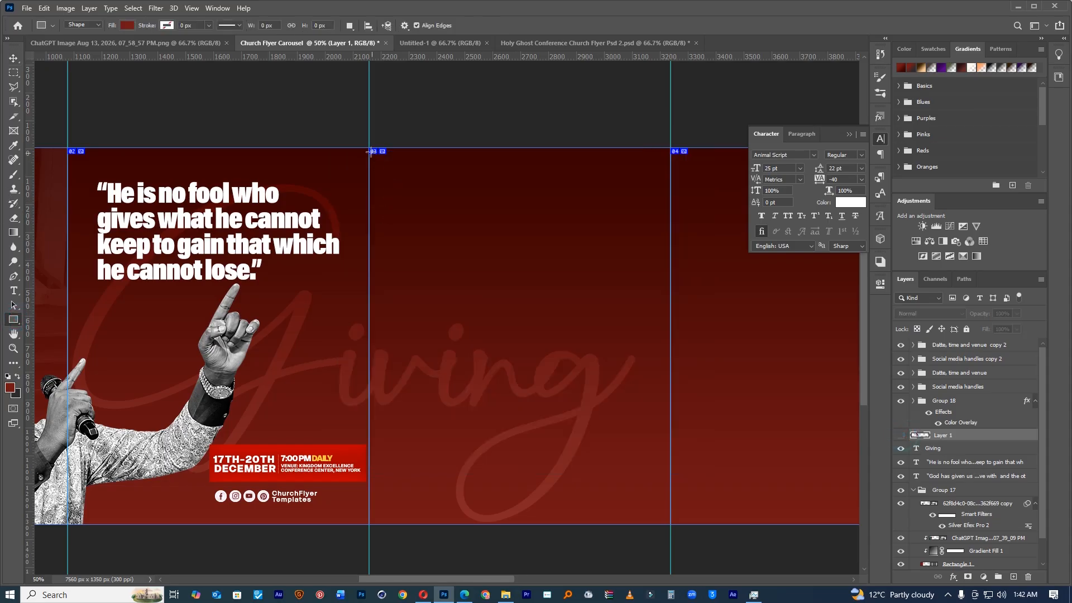
drag(369, 147, 668, 523)
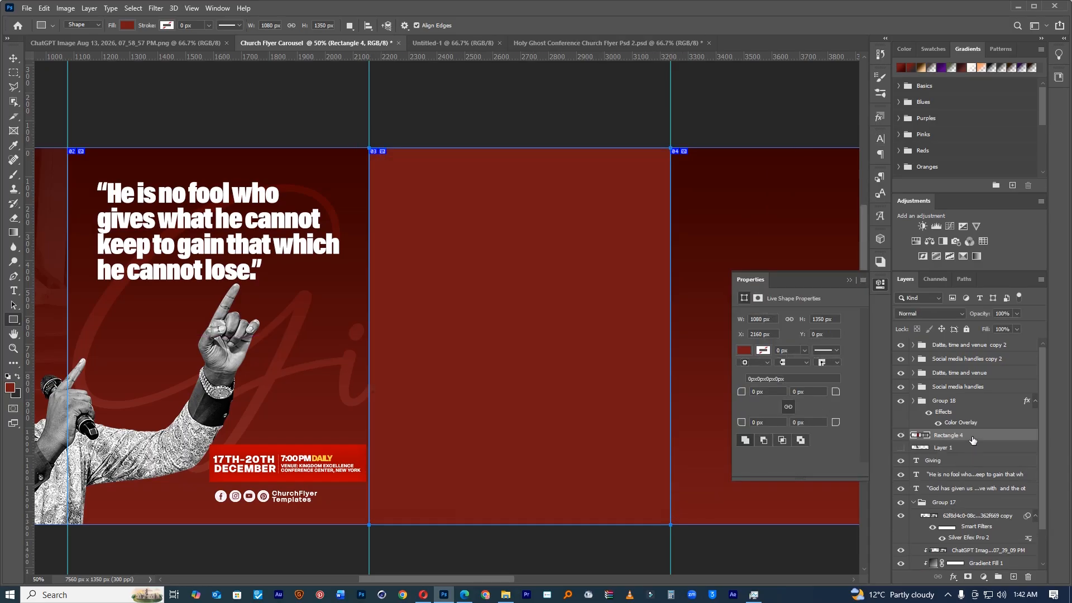
drag(975, 437, 962, 476)
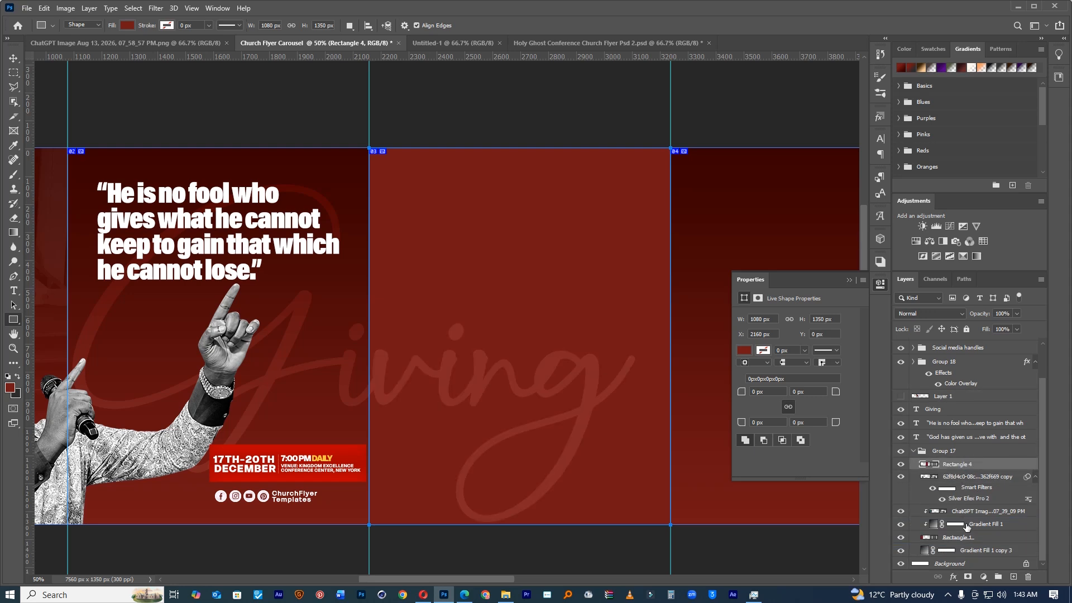
Step: Duplicate the background gradient fill directly above slide 3's rectangle and clip the copy to it
drag(968, 551, 970, 466)
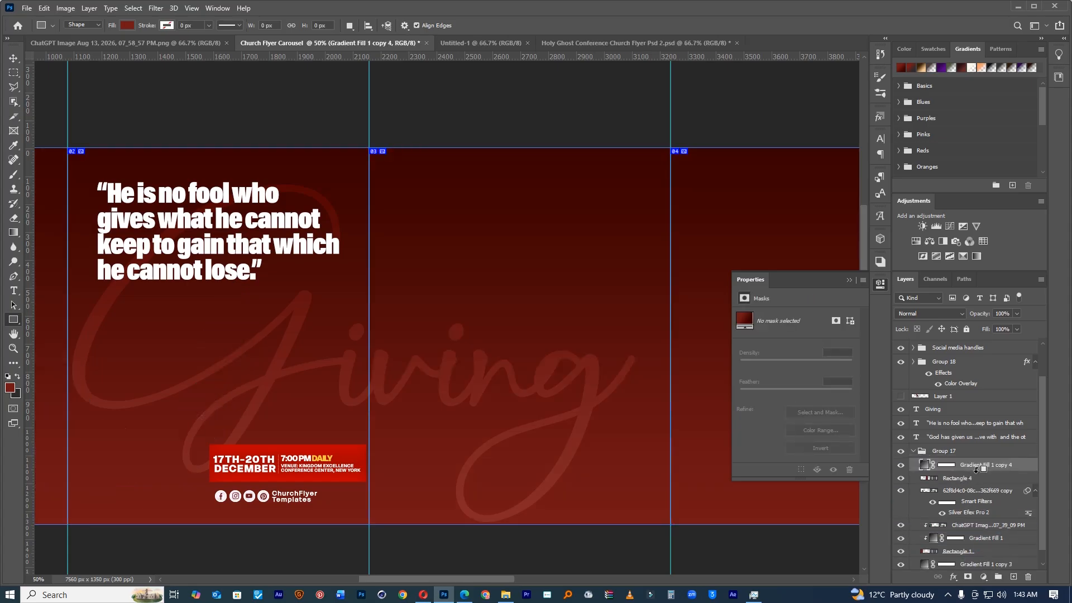
alt+click(977, 470)
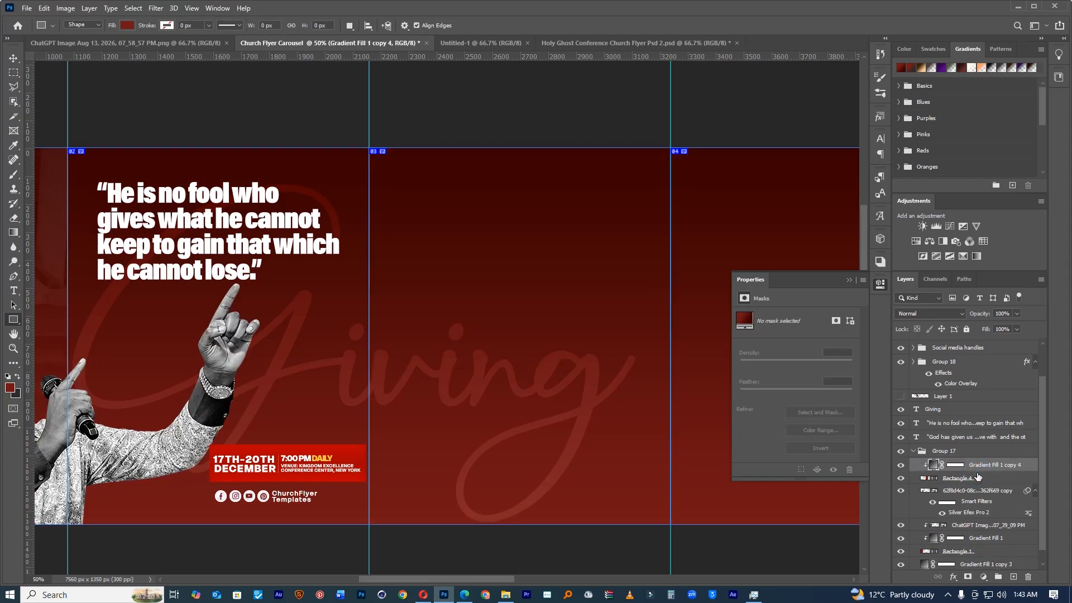
Step: Try moving the pointing preacher cutout above the clipped gradient in Group 17, toggling its visibility to check it
click(952, 490)
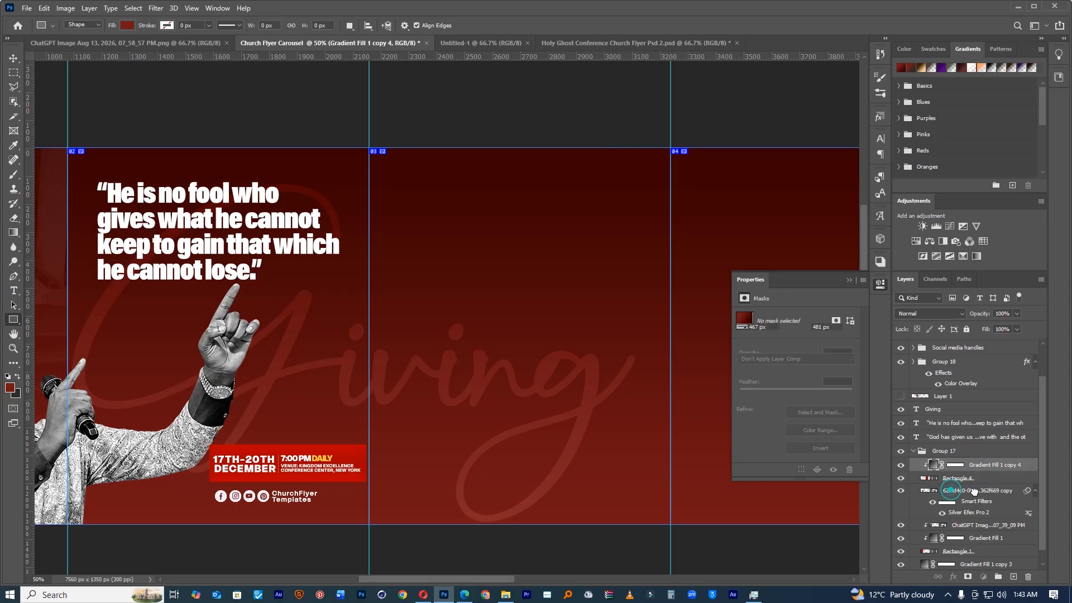
drag(974, 462, 975, 464)
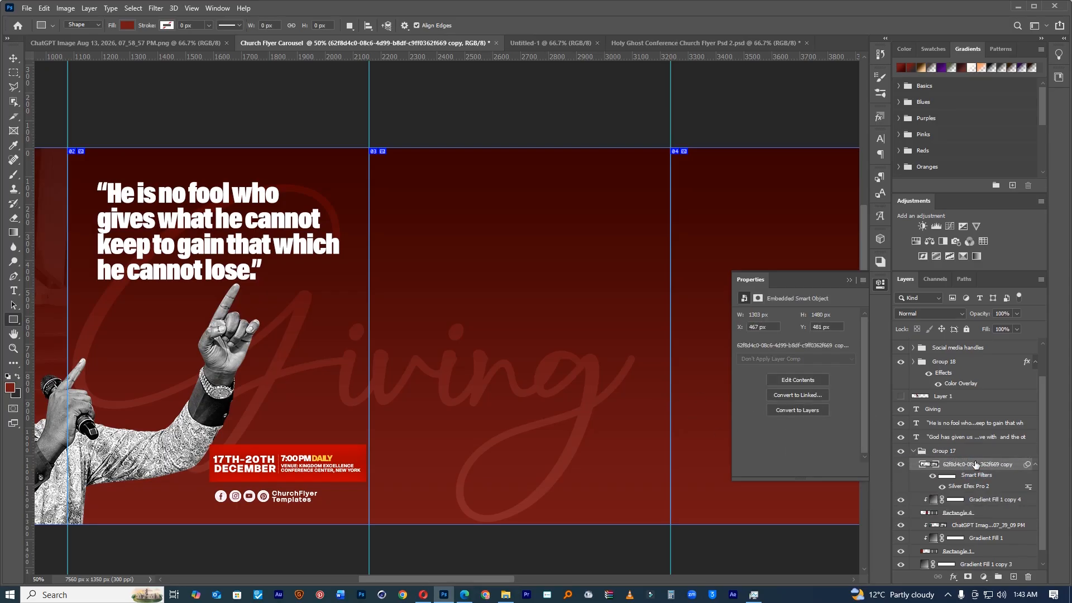
click(901, 465)
click(901, 465)
scroll(957, 491, up, 3)
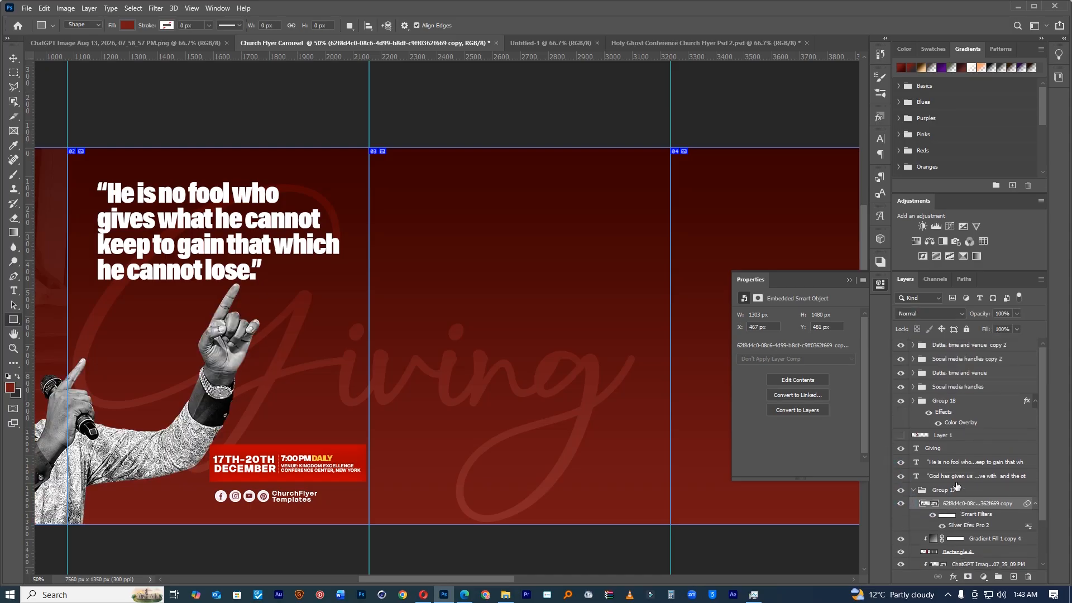
Step: Show the bowed preacher photo and try moving it to the top of Group 17
click(900, 434)
drag(950, 435, 945, 480)
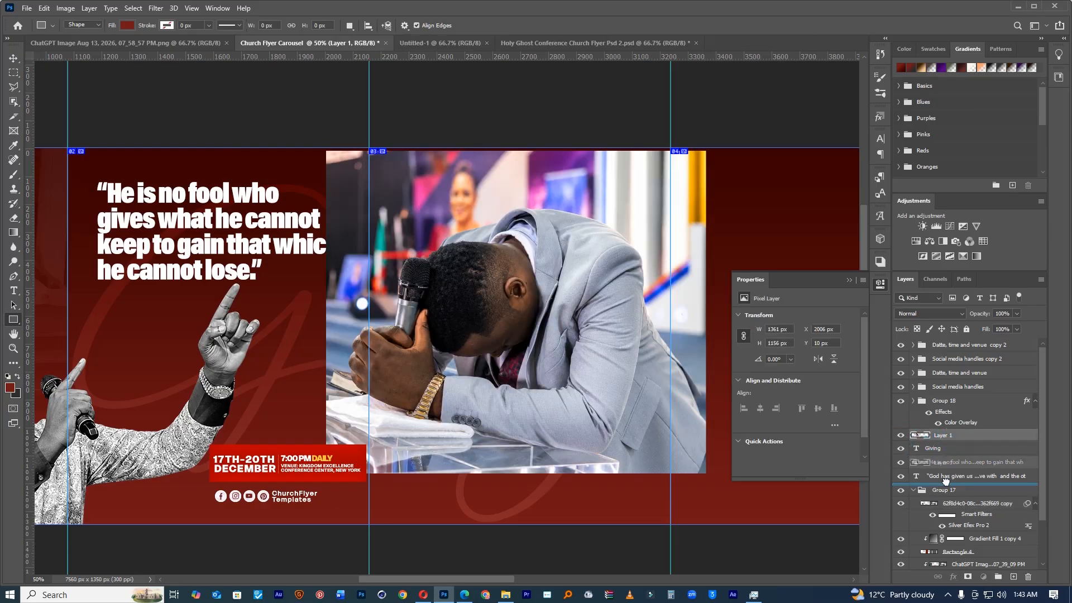
drag(945, 480, 944, 497)
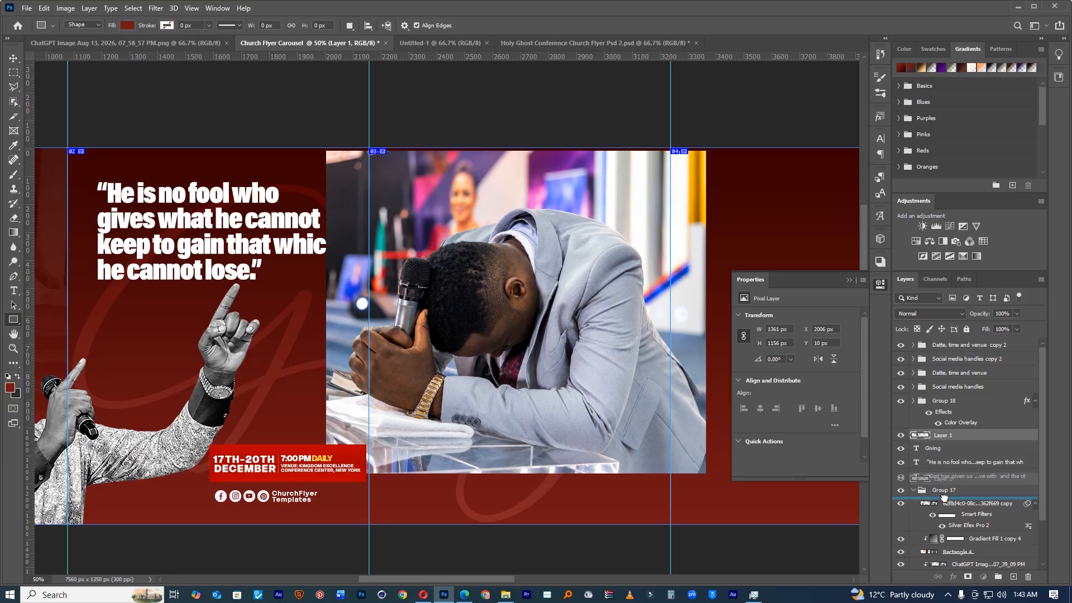
drag(943, 498, 944, 498)
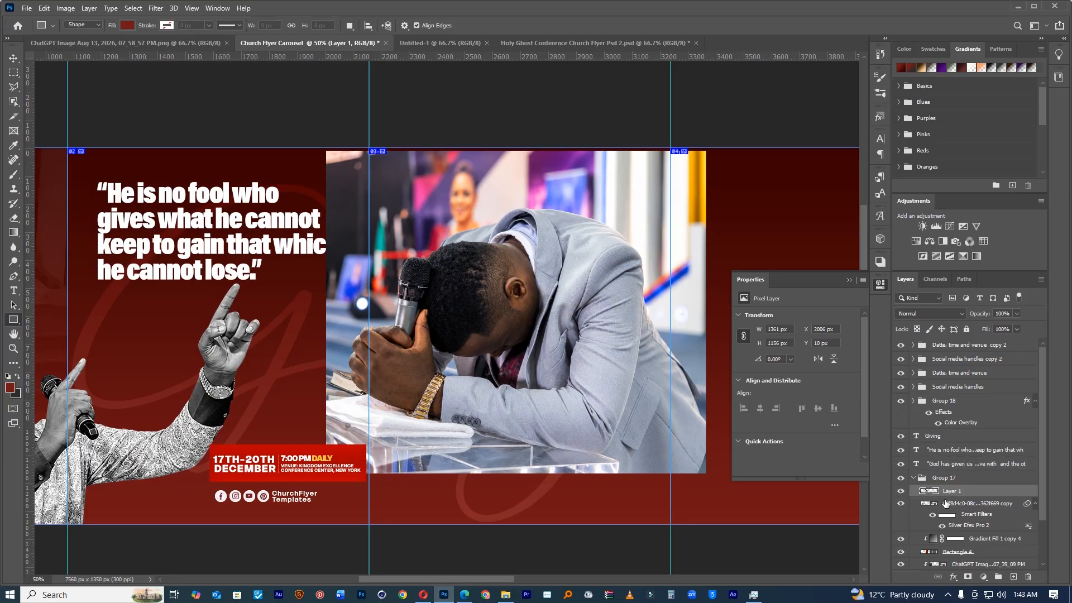
Step: Undo the layer reordering of the bowed preacher photo and the pointing preacher cutout
click(970, 504)
key(ctrl+z)
key(ctrl+z)
key(ctrl+z)
key(ctrl+z)
key(ctrl+z)
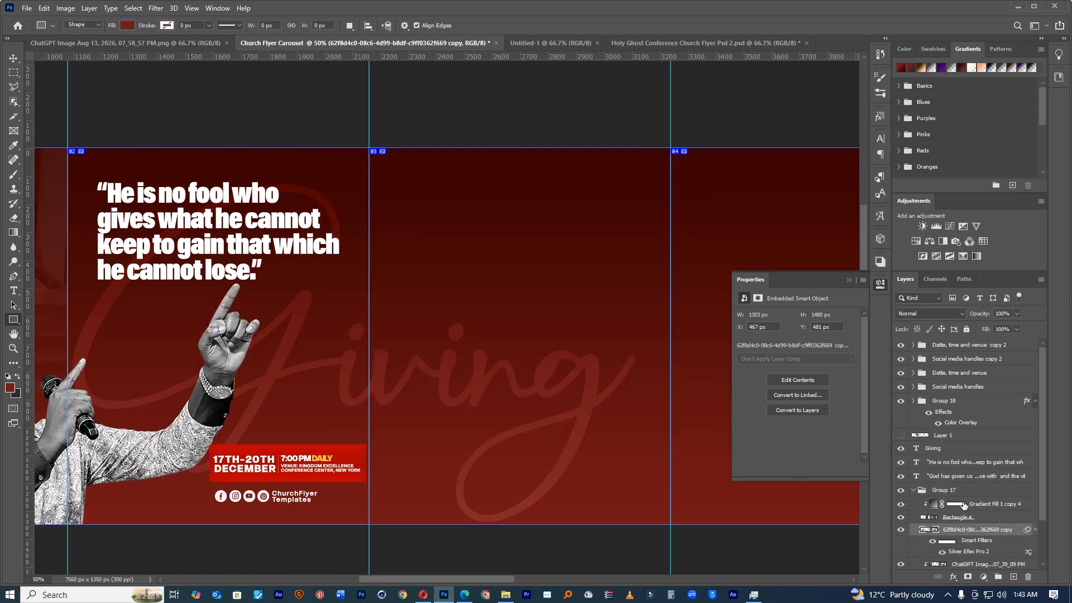
Step: Select the gradient fill clipped to slide 3's rectangle in Group 17
click(963, 505)
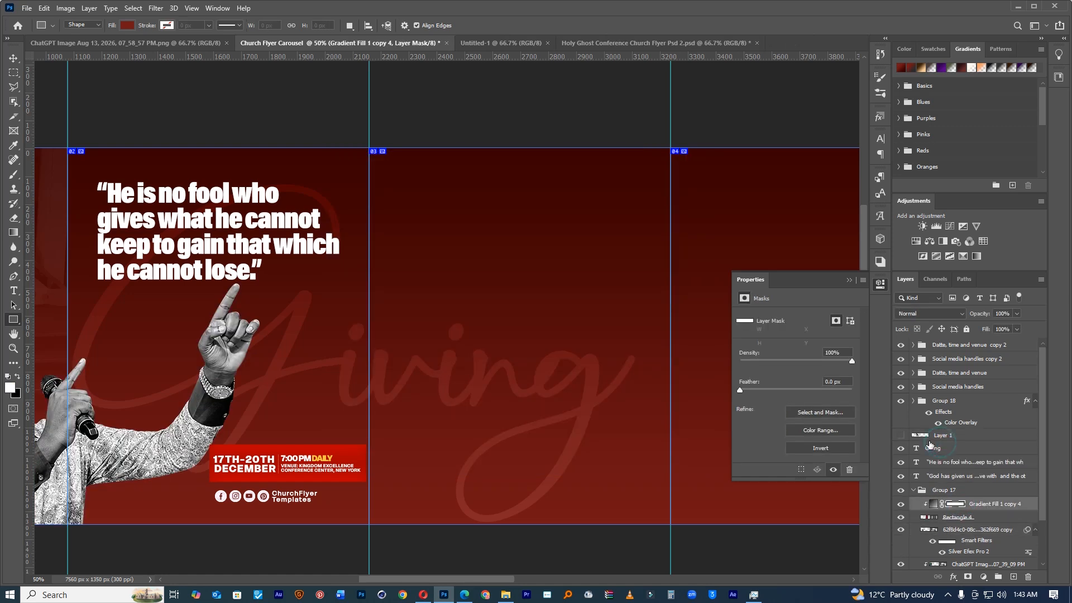
Step: Show the hidden Layer 1 photo, convert it to a smart object, and clip it above Gradient Fill 1 copy 4 in Group 17
click(939, 438)
click(901, 435)
right_click(944, 435)
click(849, 268)
drag(949, 438, 944, 500)
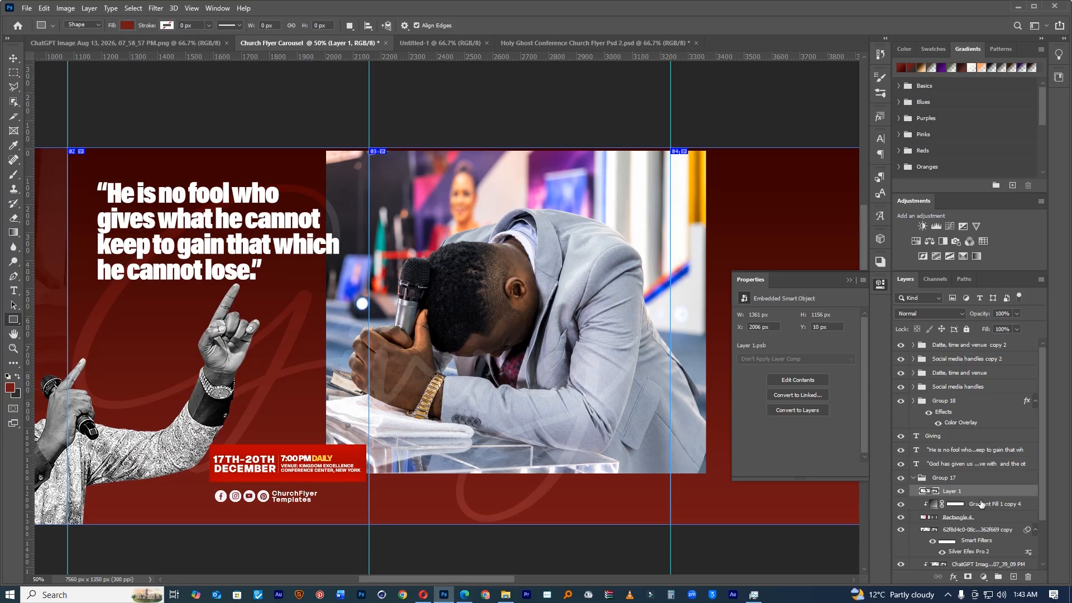
alt+click(981, 496)
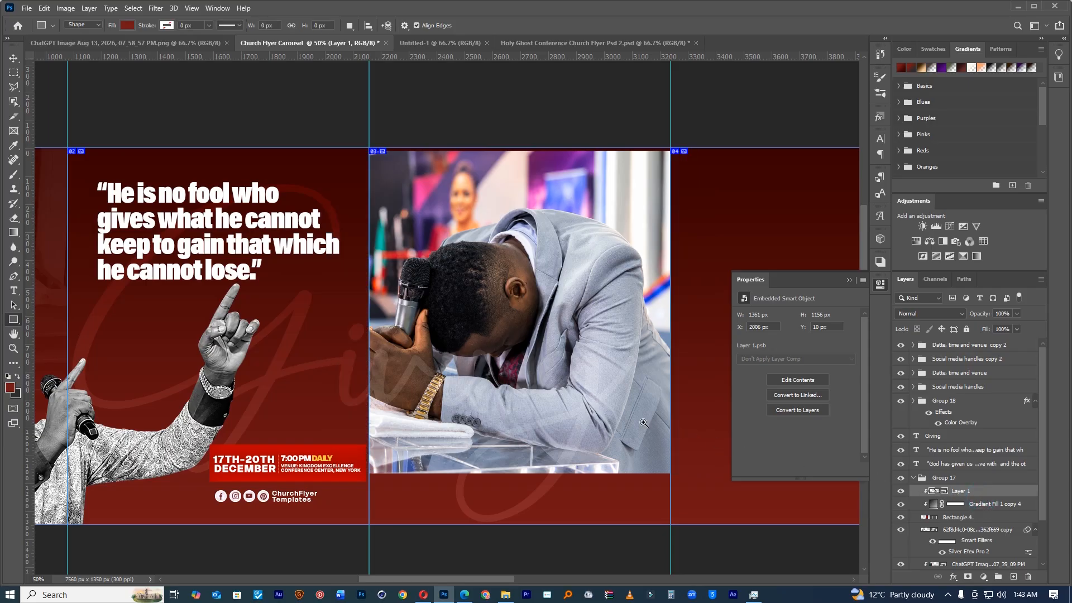
Step: Scale the bowed man photo to about 127%, reposition it to fill slide 03, and set its blend mode to Multiply
drag(644, 423, 614, 401)
key(ctrl+t)
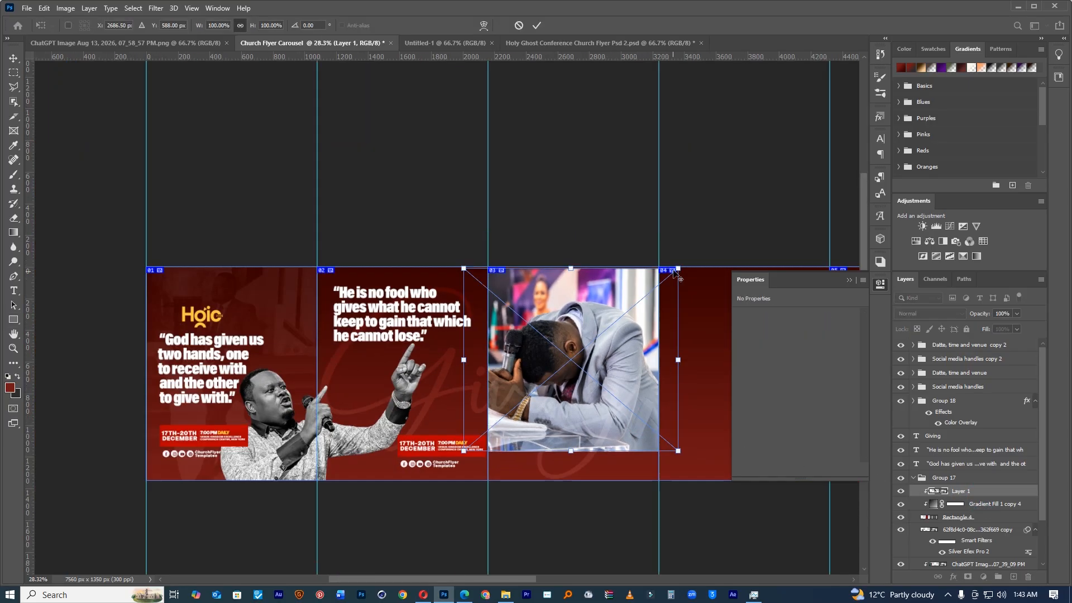
drag(677, 270, 704, 257)
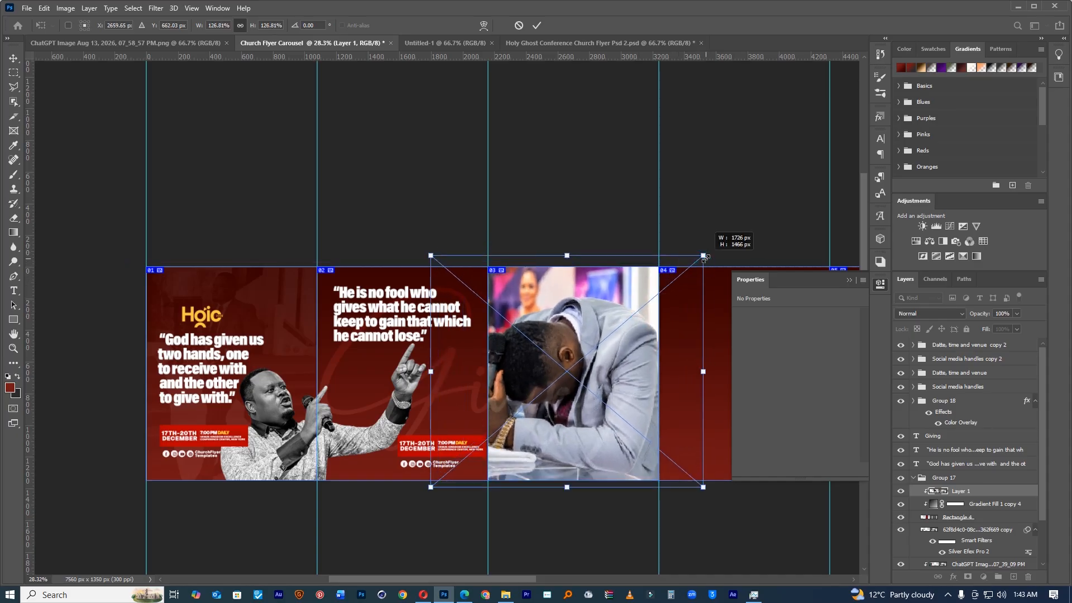
drag(631, 307, 655, 314)
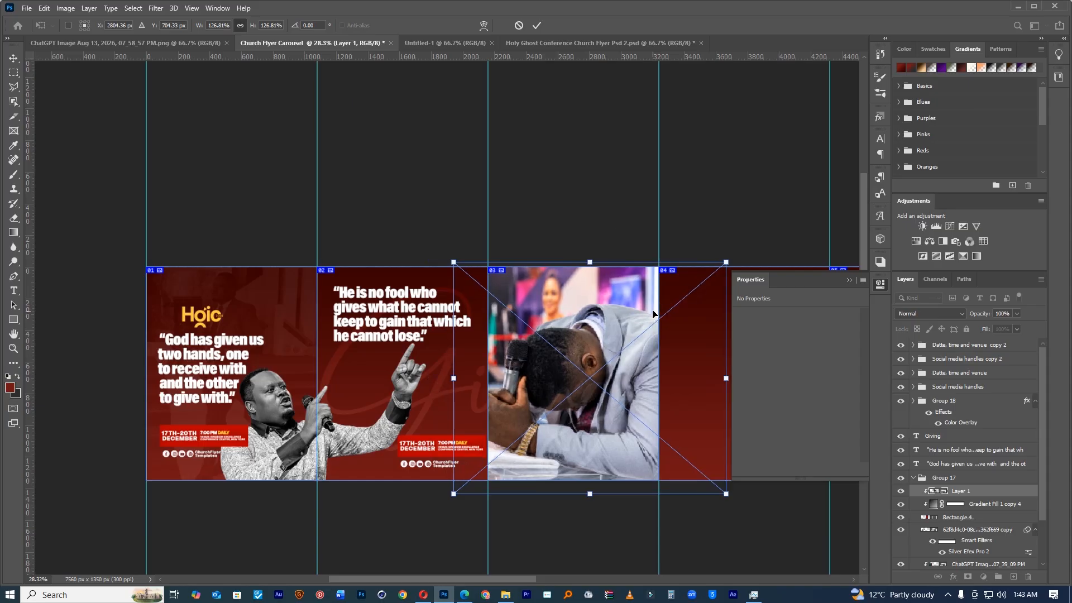
click(538, 25)
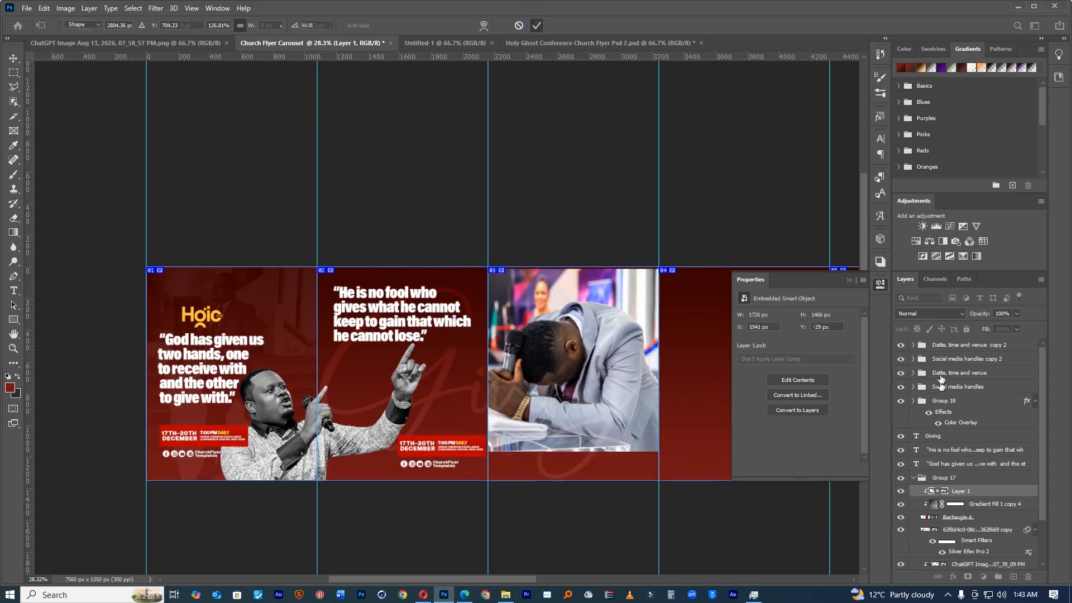
click(921, 313)
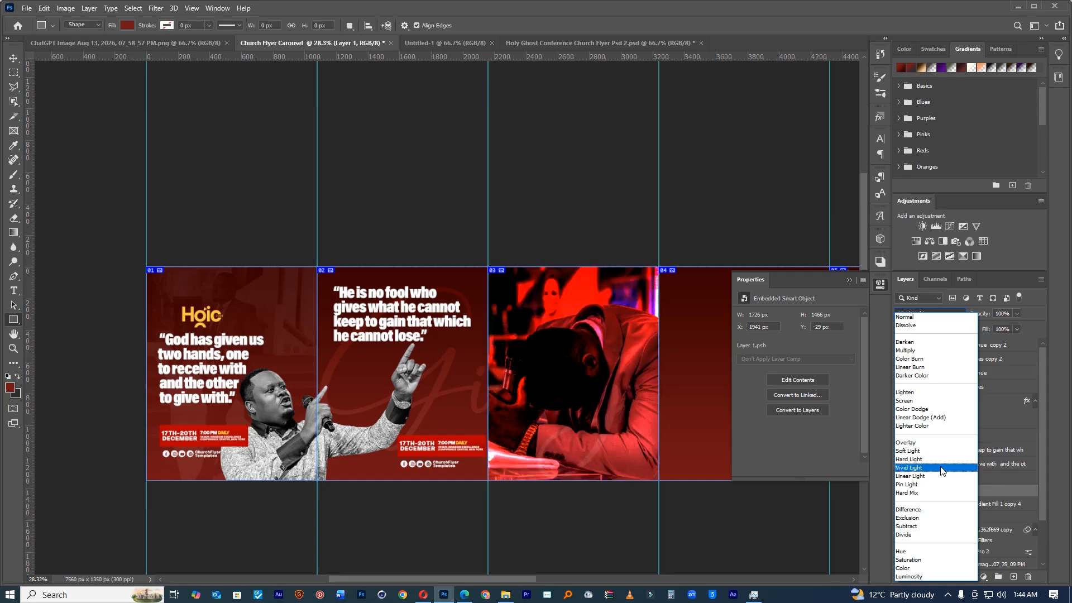
click(914, 352)
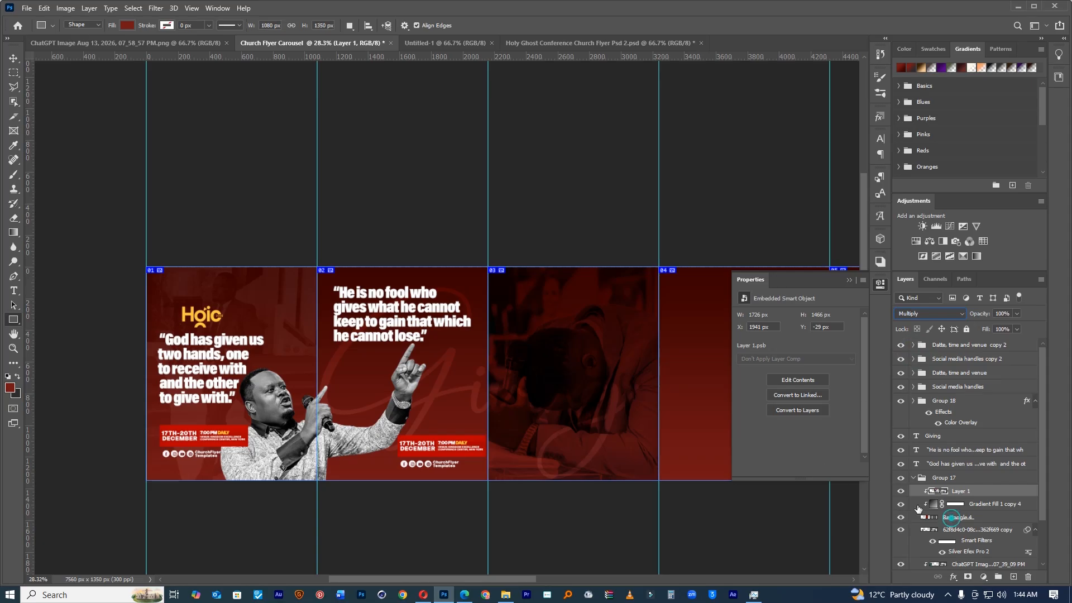
Step: Move Layer 1, Gradient Fill 1 copy 4 and Rectangle 4 together from slide 03 onto slide 04
shift+click(944, 517)
key(v)
drag(465, 351, 514, 350)
ctrl+click(481, 347)
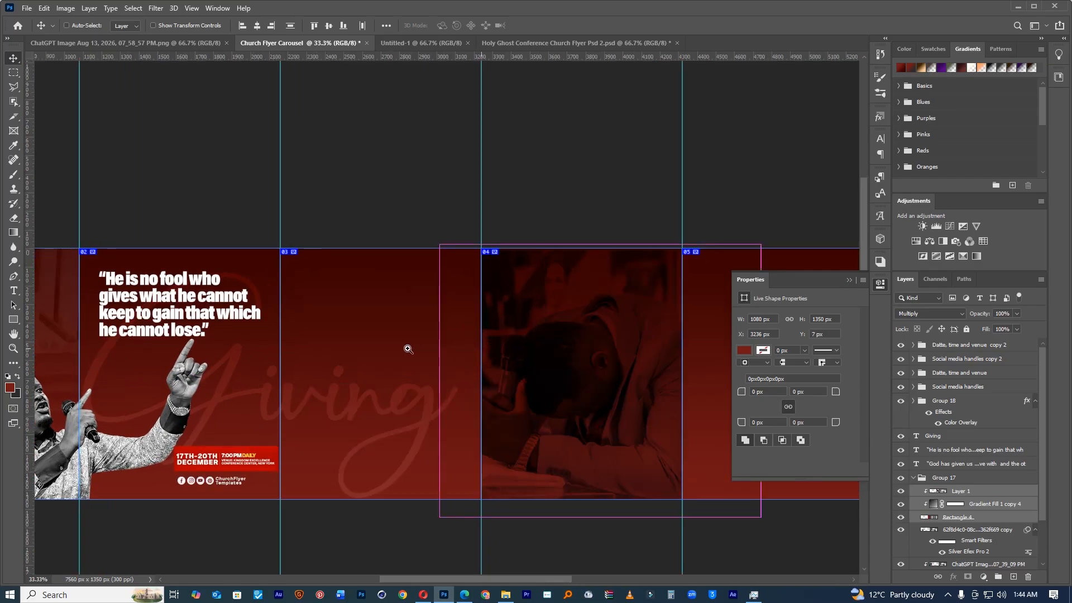
ctrl+click(311, 352)
scroll(442, 352, down, 3)
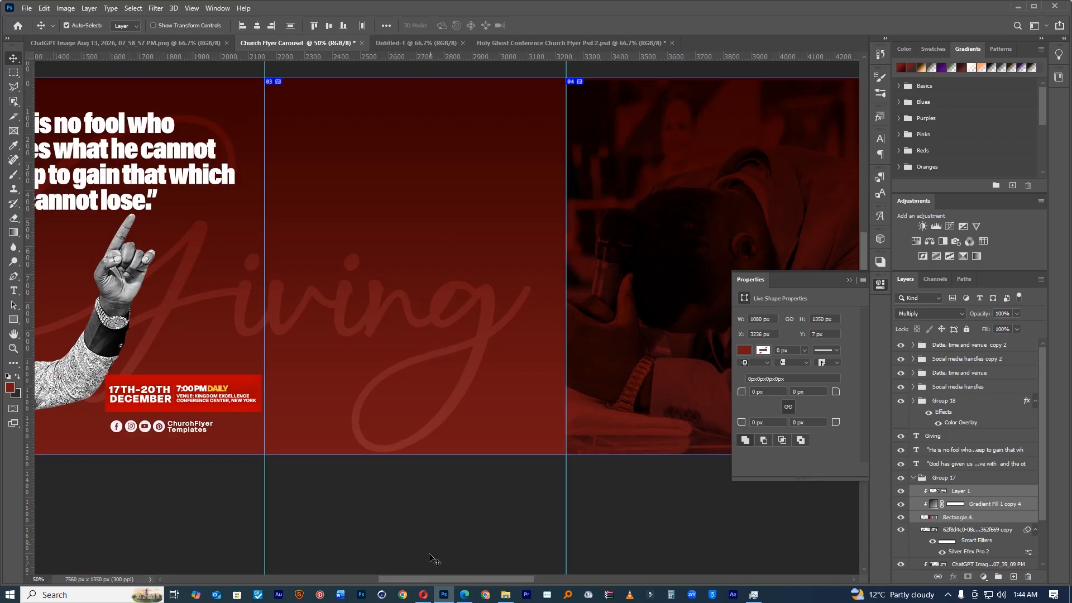
Step: Switch to the Opera browser and search Google Images for "golden coin png"
click(423, 594)
click(285, 33)
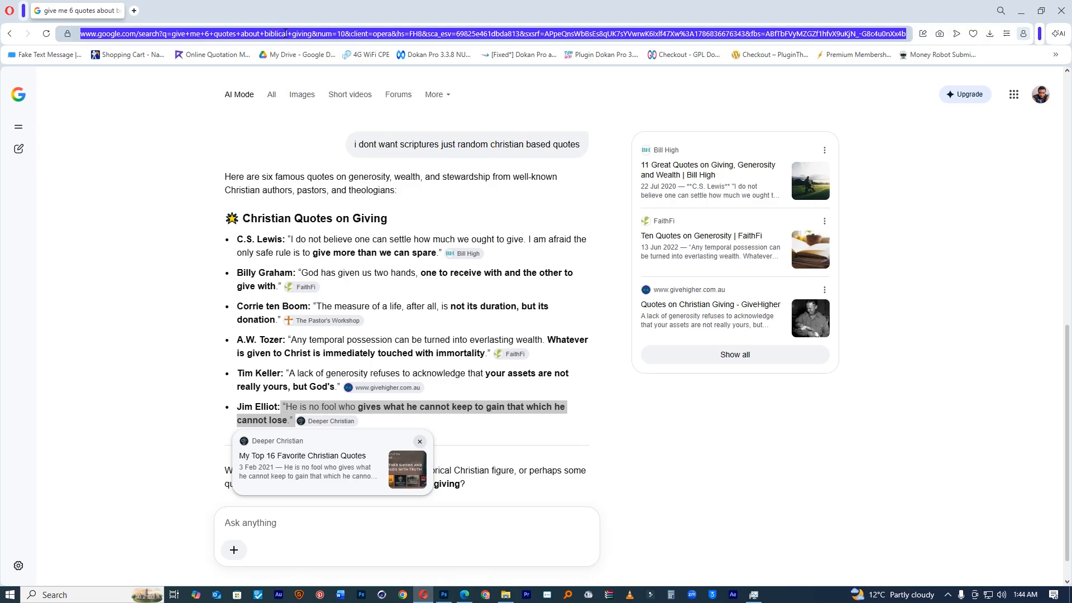
text(golden )
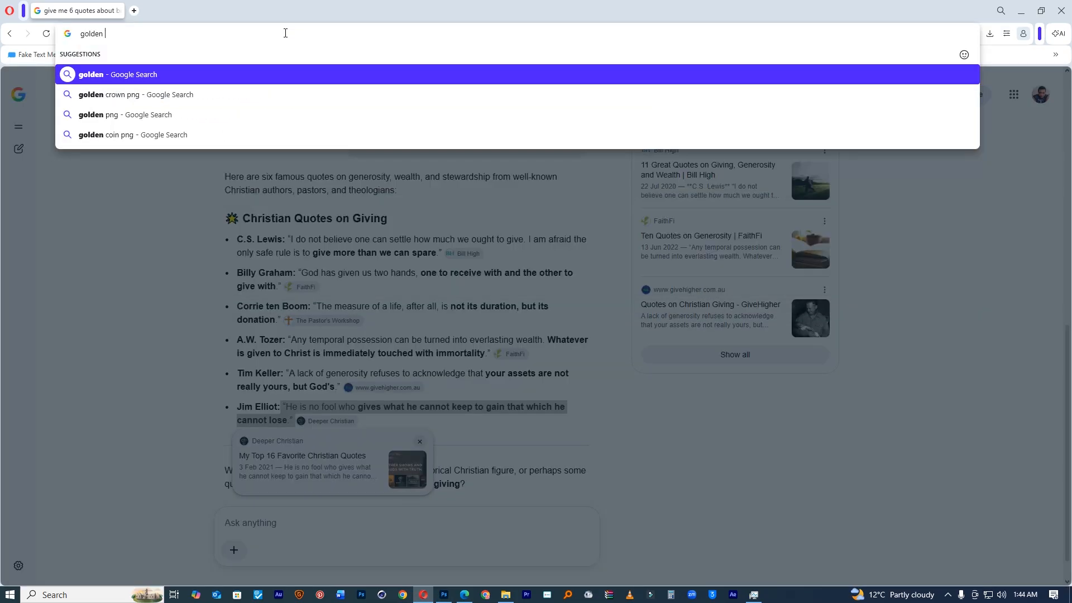
text(coin png)
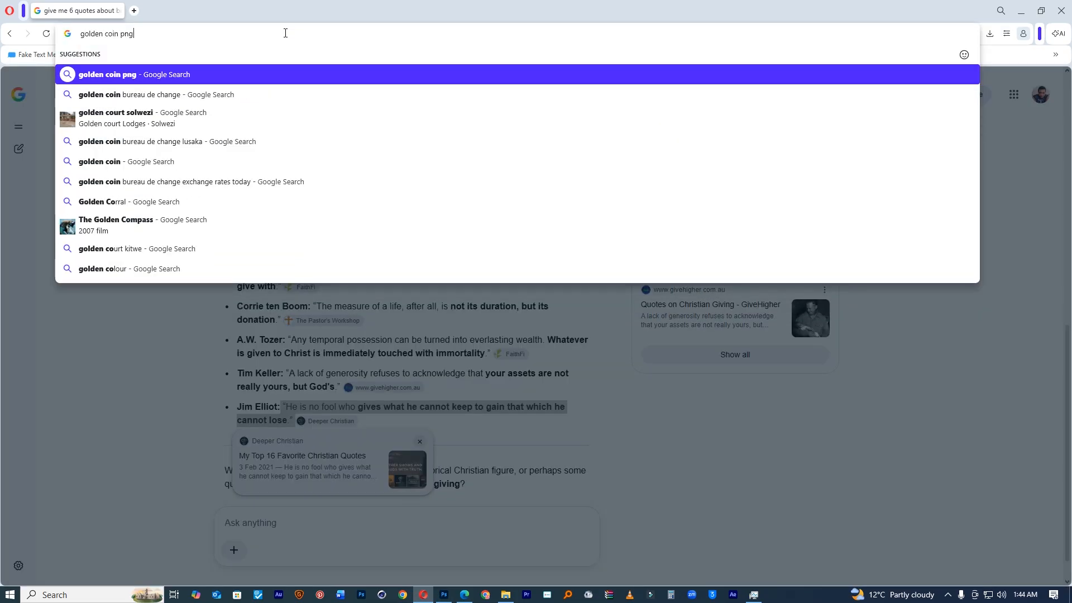
key(Return)
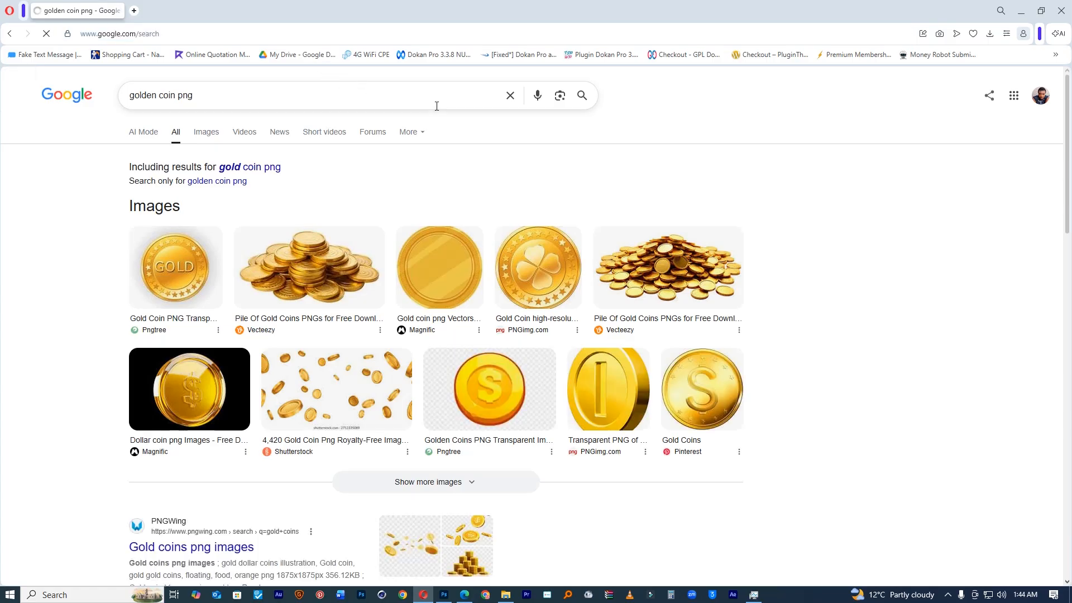
click(209, 134)
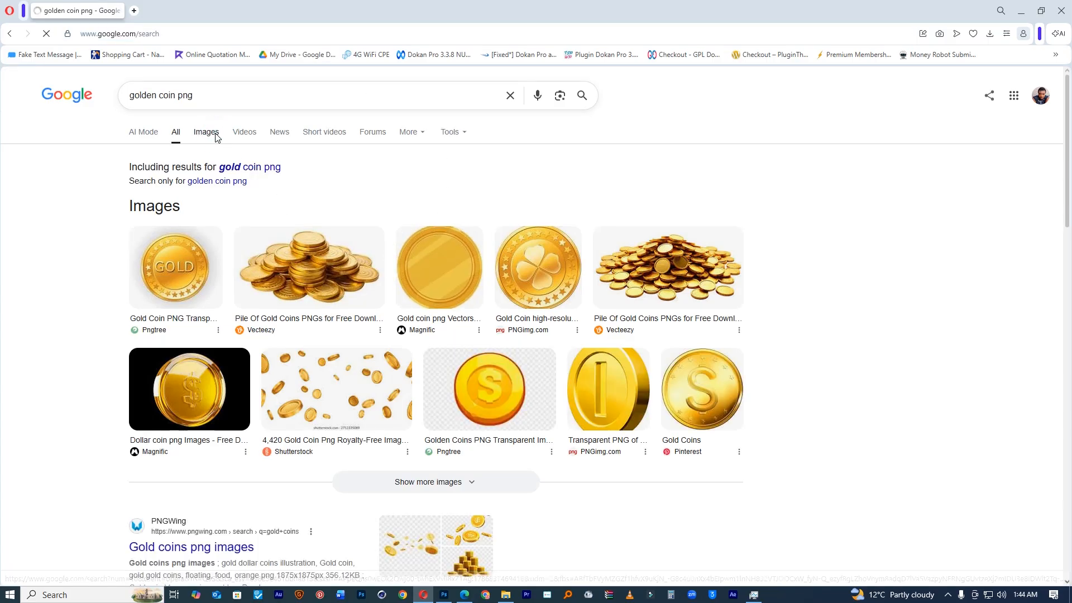
Step: Browse the coin image results for falling gold coins landing on a pile and open that image's PNGEgg page
scroll(645, 374, down, 3)
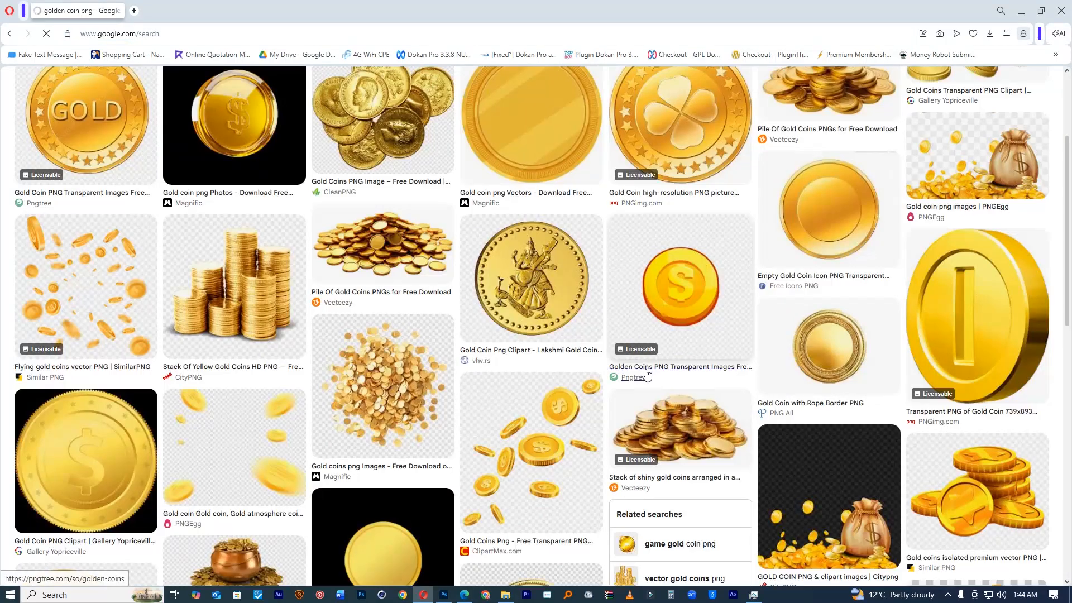
scroll(646, 374, down, 4)
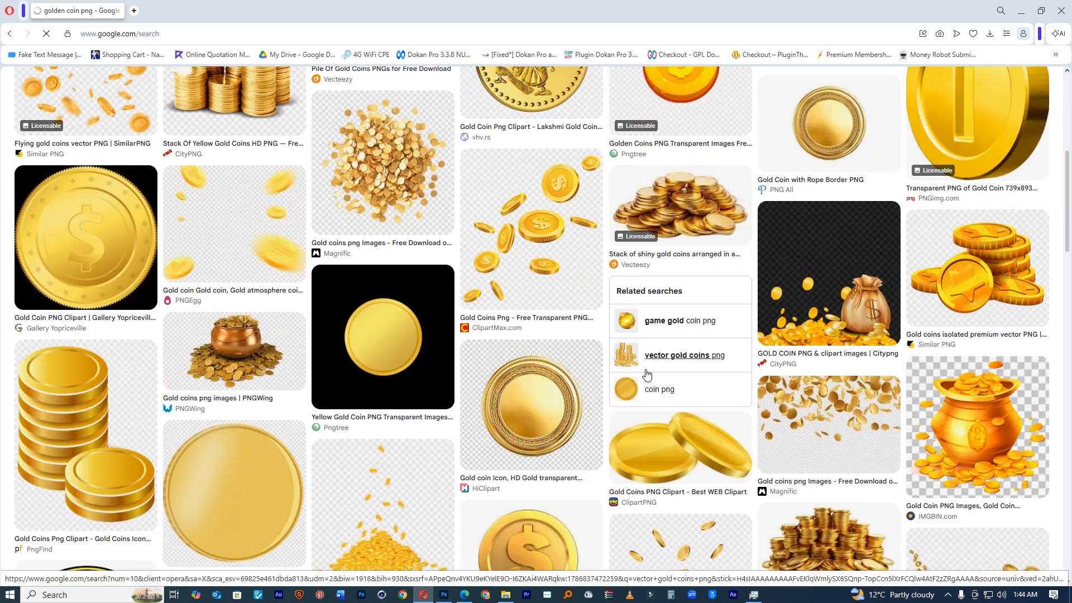
scroll(646, 374, down, 15)
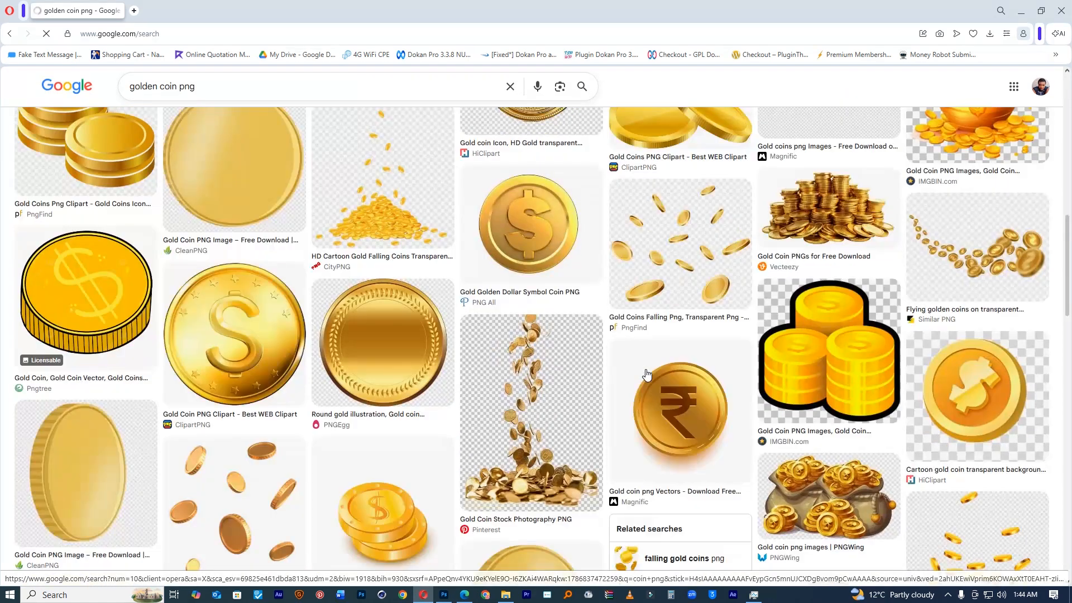
scroll(646, 374, up, 3)
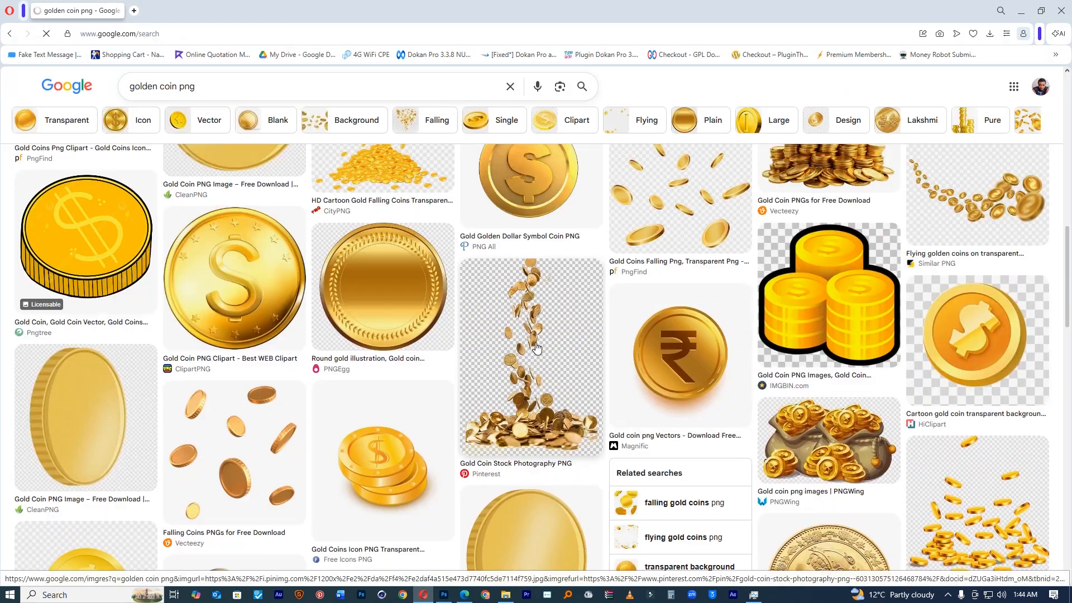
scroll(384, 318, up, 10)
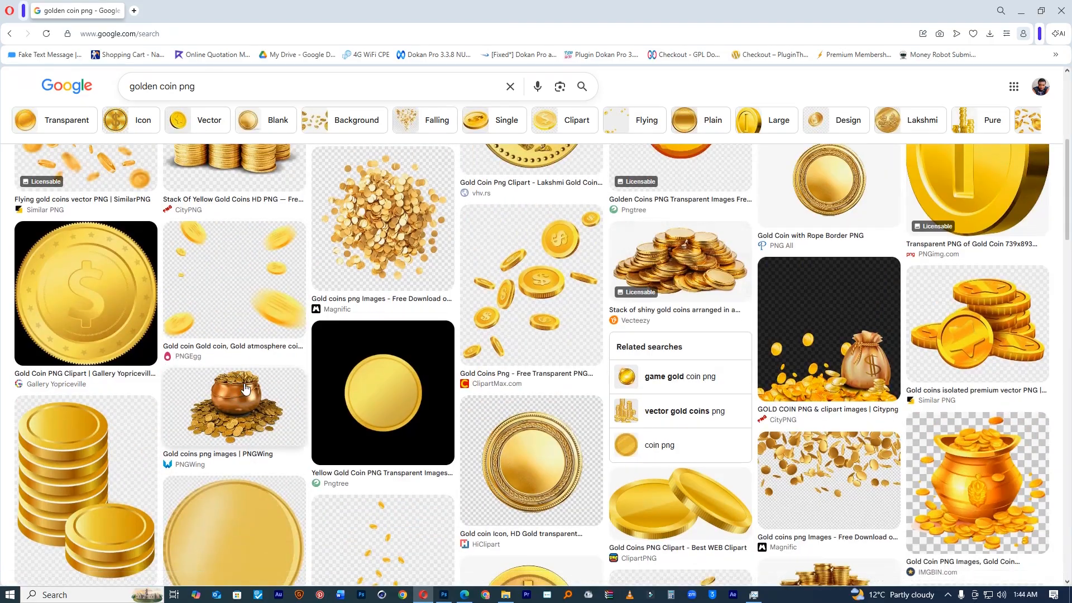
click(246, 390)
scroll(635, 375, down, 8)
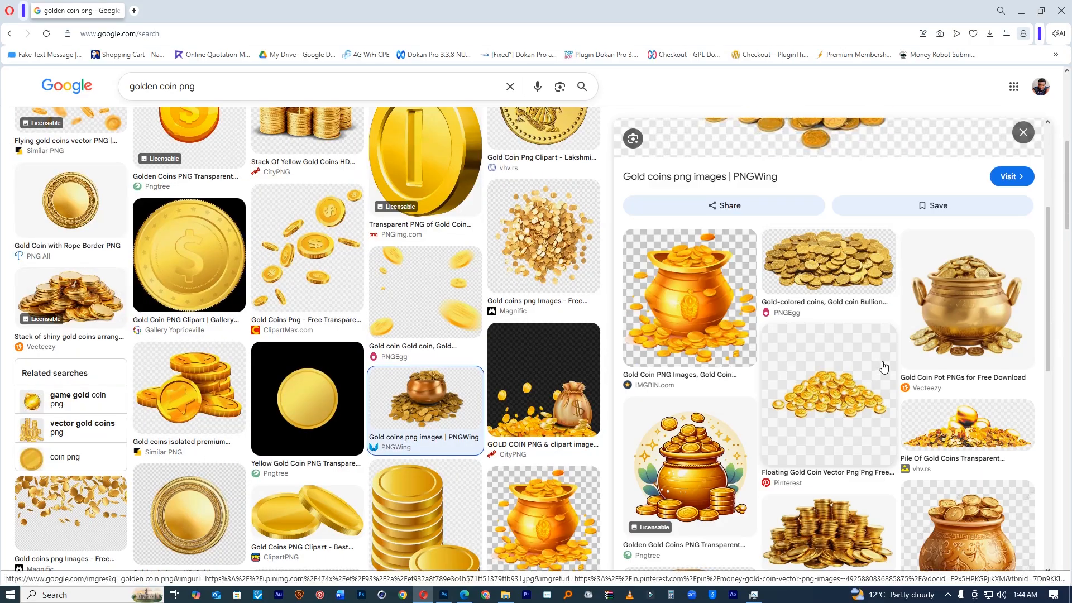
scroll(883, 366, down, 5)
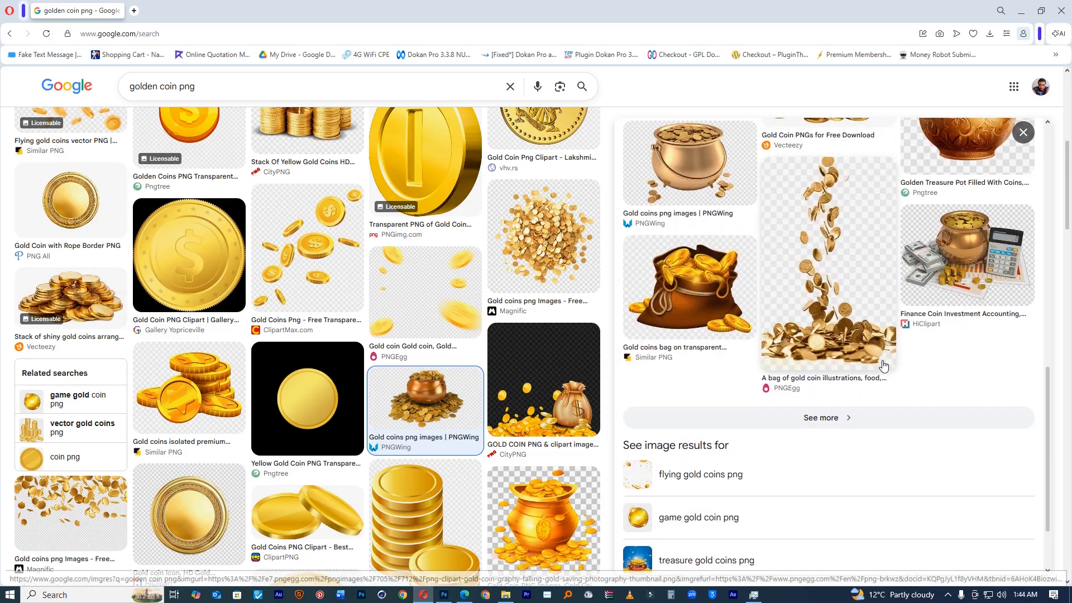
click(813, 227)
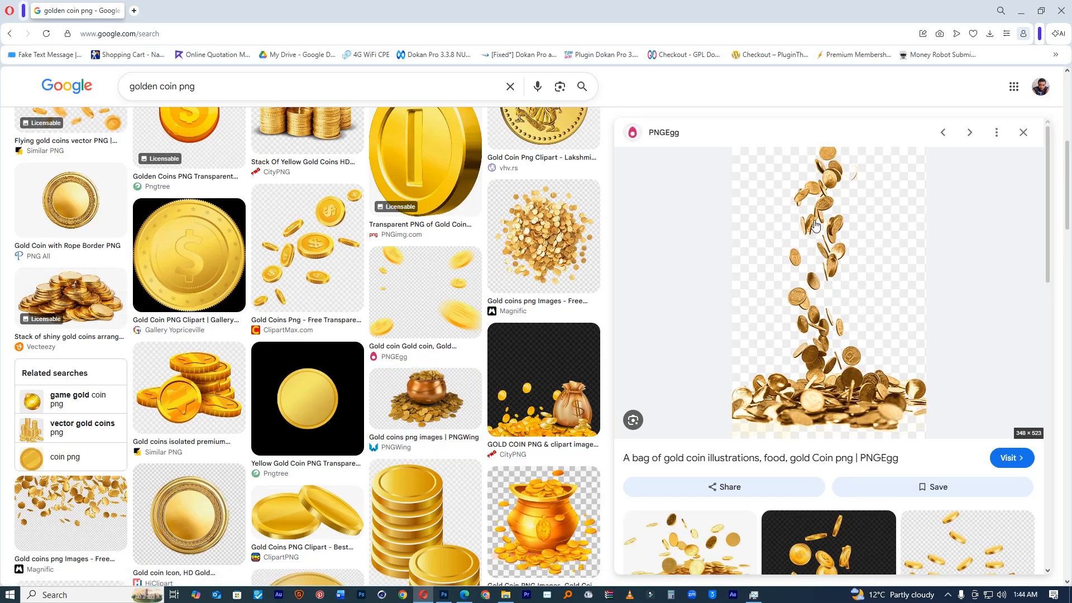
click(814, 201)
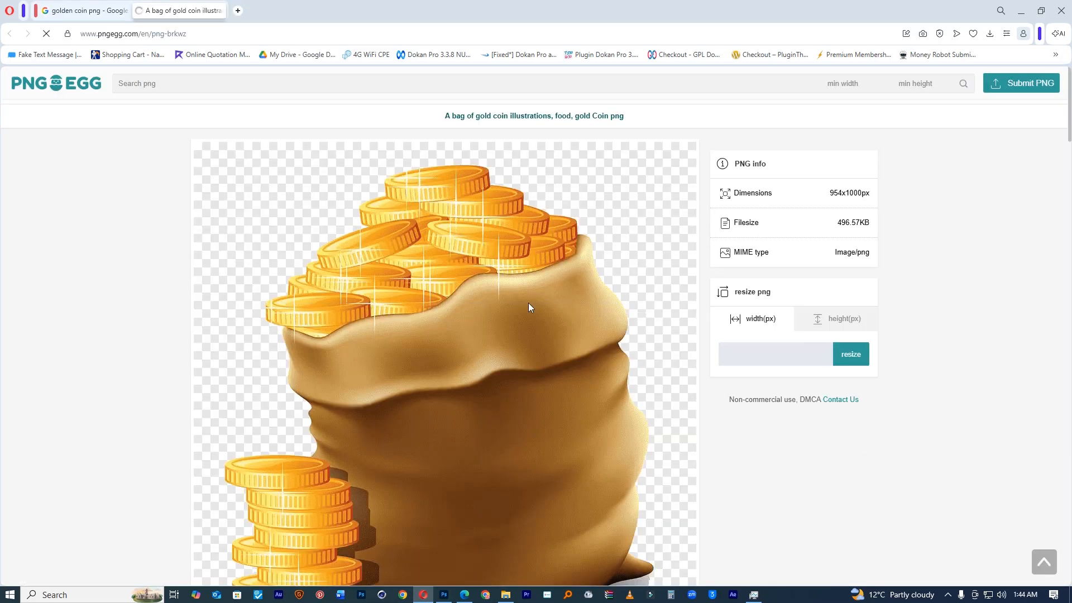
Step: Open a falling gold coins picture from the relevant images on the PNGEgg page
scroll(611, 332, down, 10)
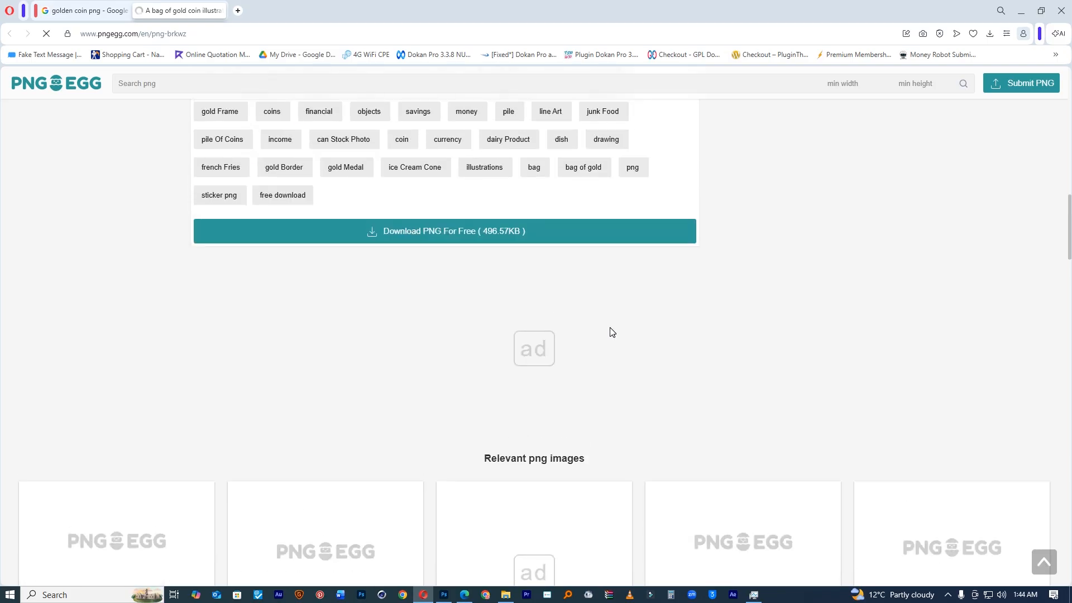
scroll(611, 332, down, 5)
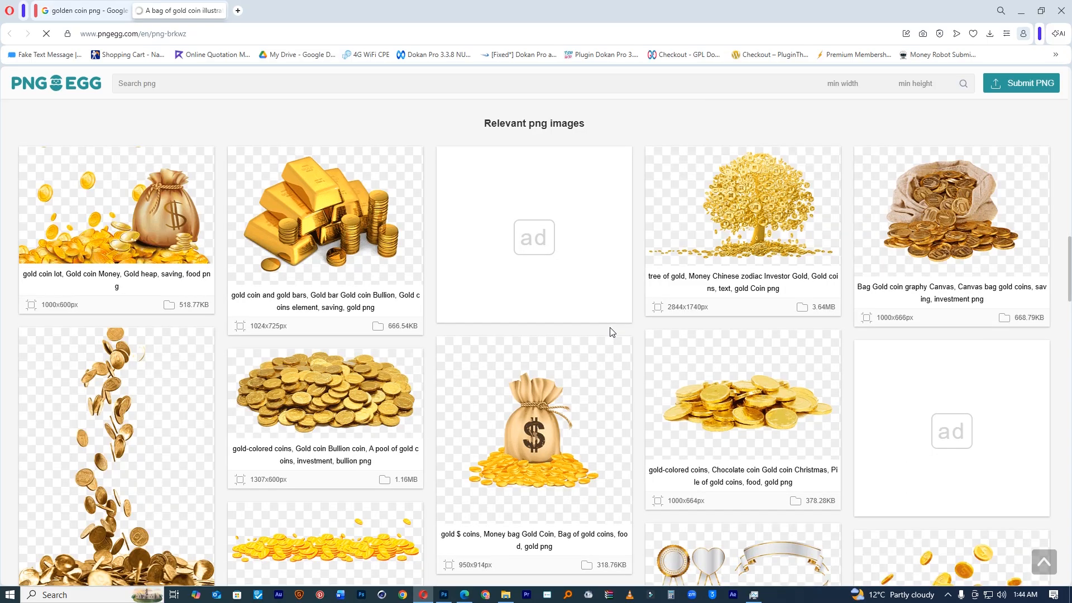
scroll(612, 333, down, 5)
click(148, 217)
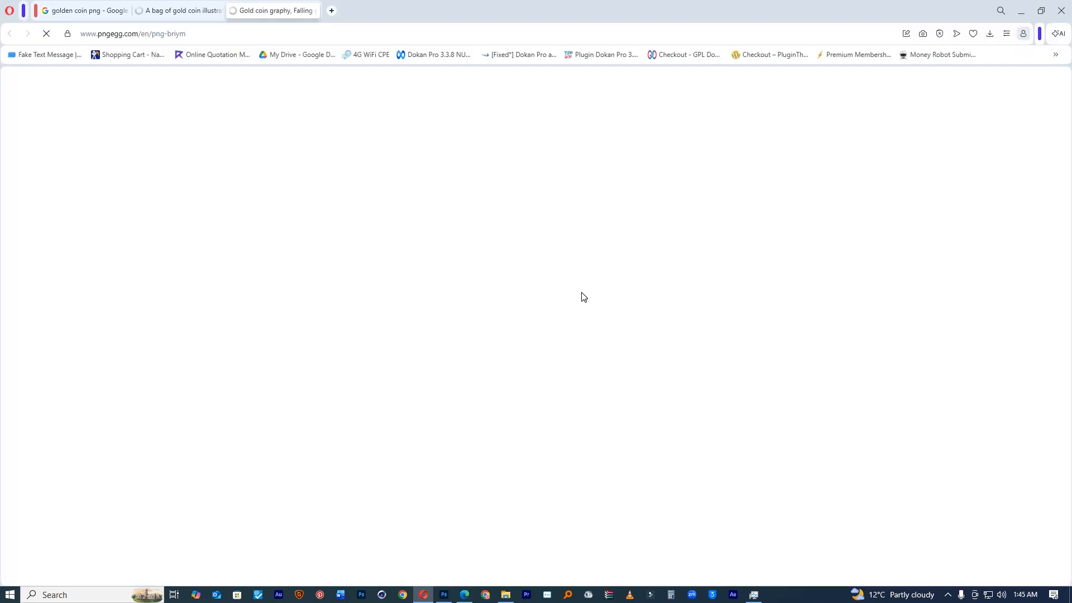
Step: Look through the relevant PNG images and open the 683x1024px scattered gold coins picture
scroll(583, 297, down, 4)
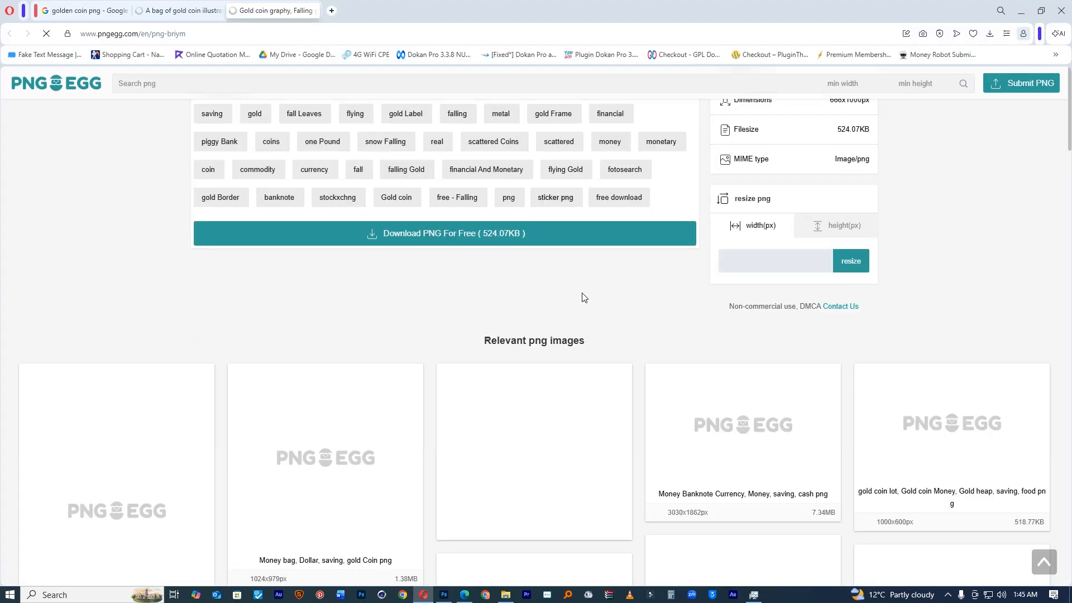
scroll(581, 297, up, 2)
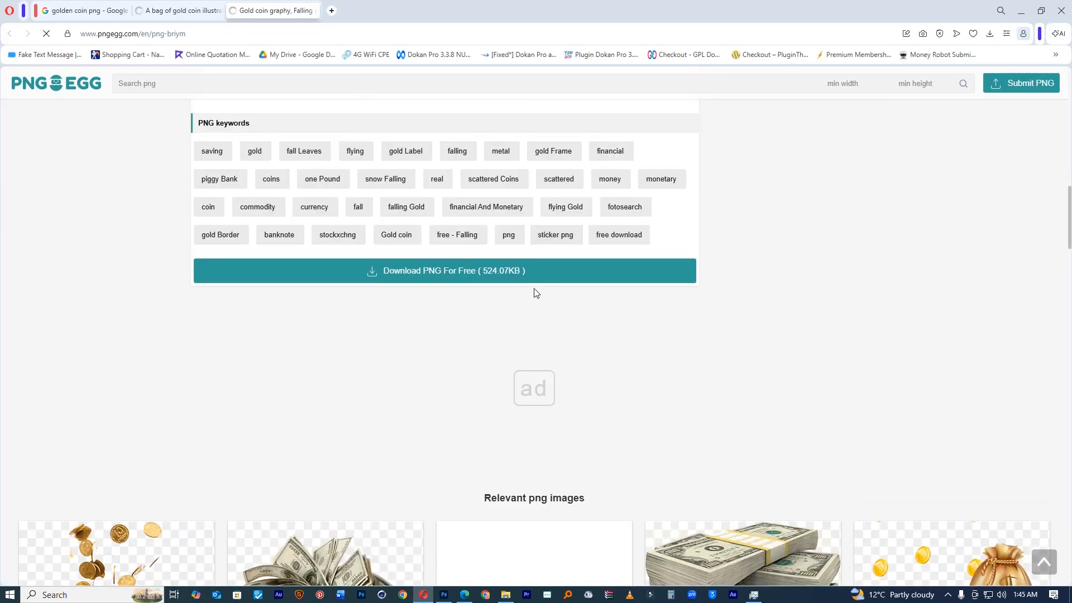
scroll(536, 292, down, 2)
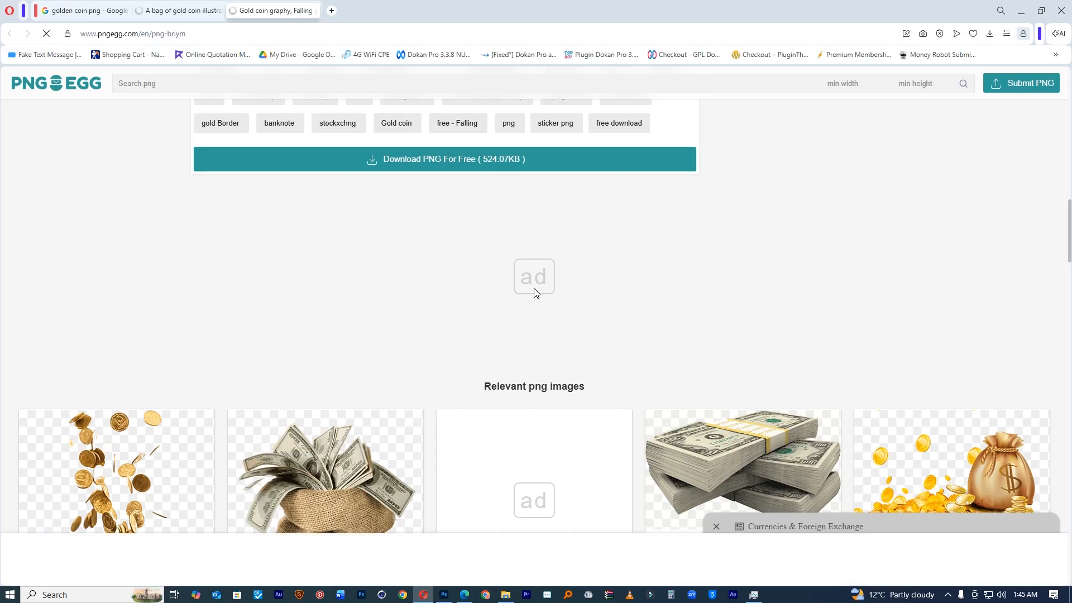
scroll(534, 292, down, 2)
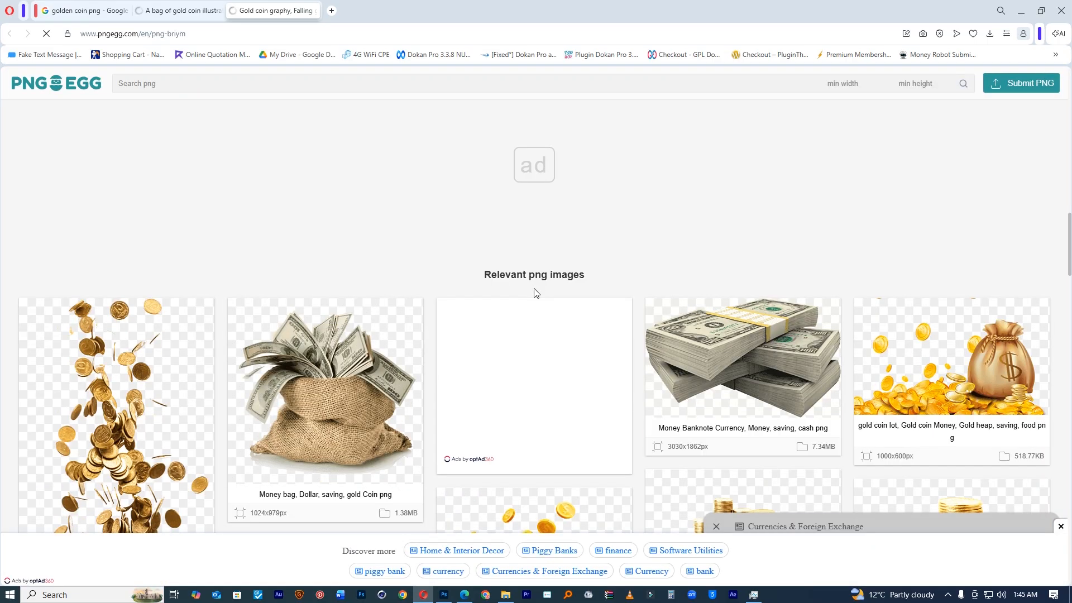
scroll(536, 292, down, 3)
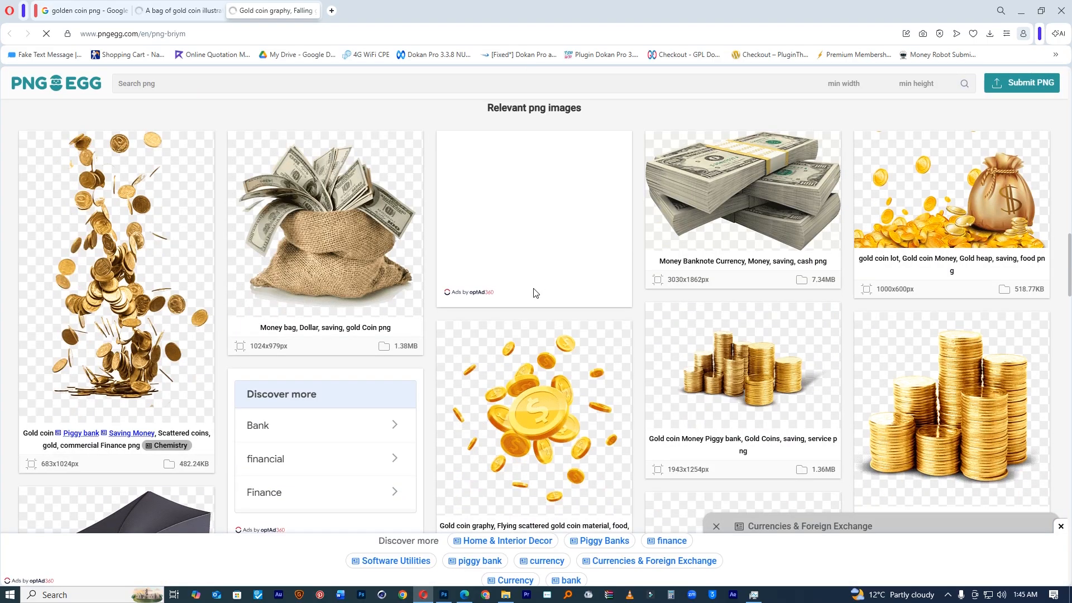
scroll(544, 308, down, 1)
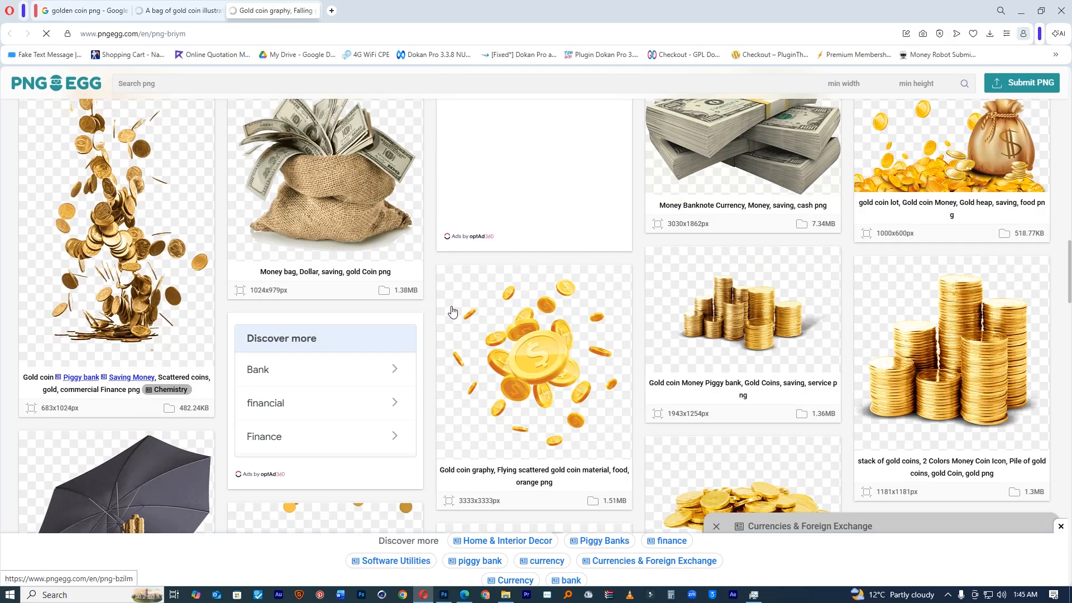
click(121, 207)
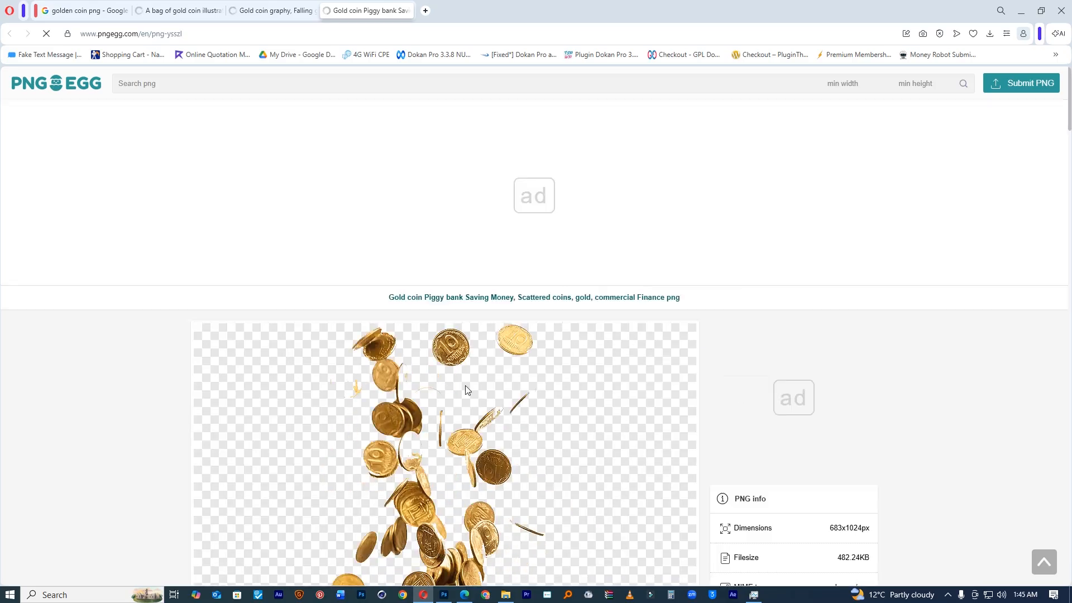
Step: Download the 482.24KB scattered gold coins PNG, completing the human verification by selecting the requested characters in order
scroll(468, 390, down, 15)
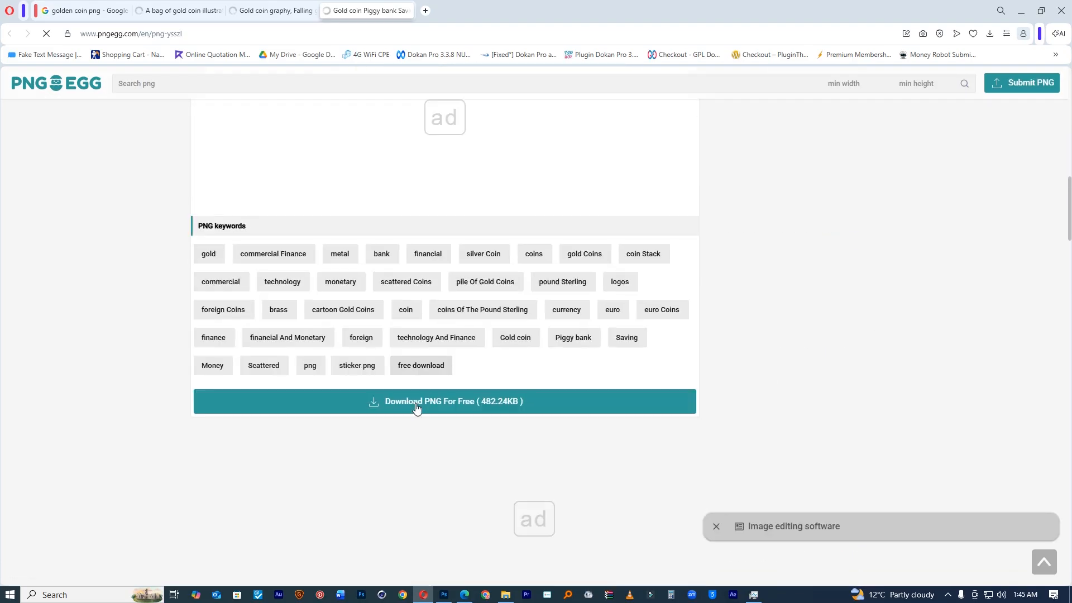
click(416, 407)
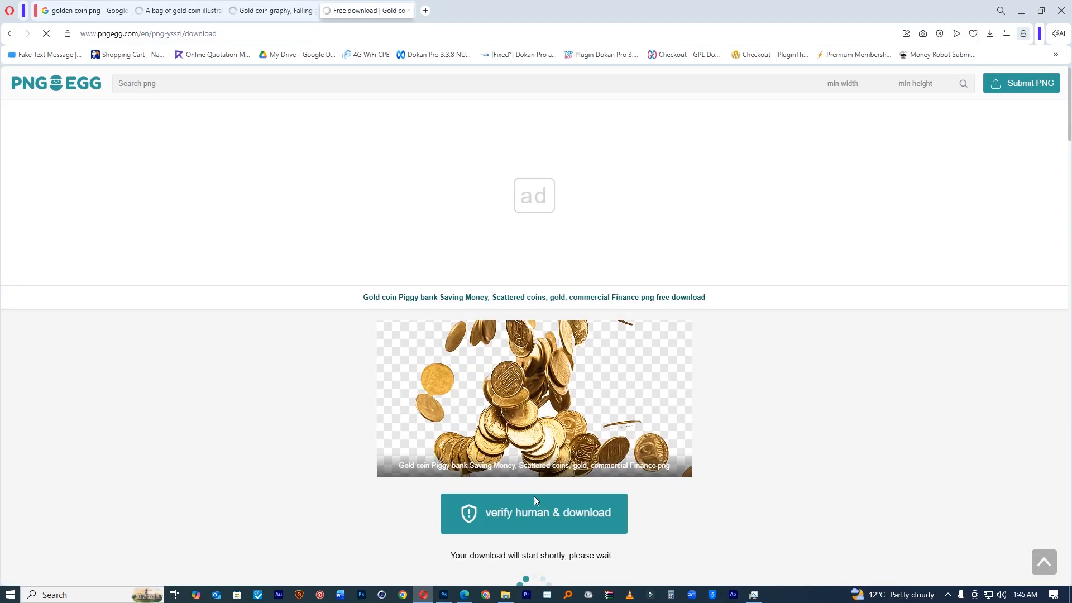
click(536, 512)
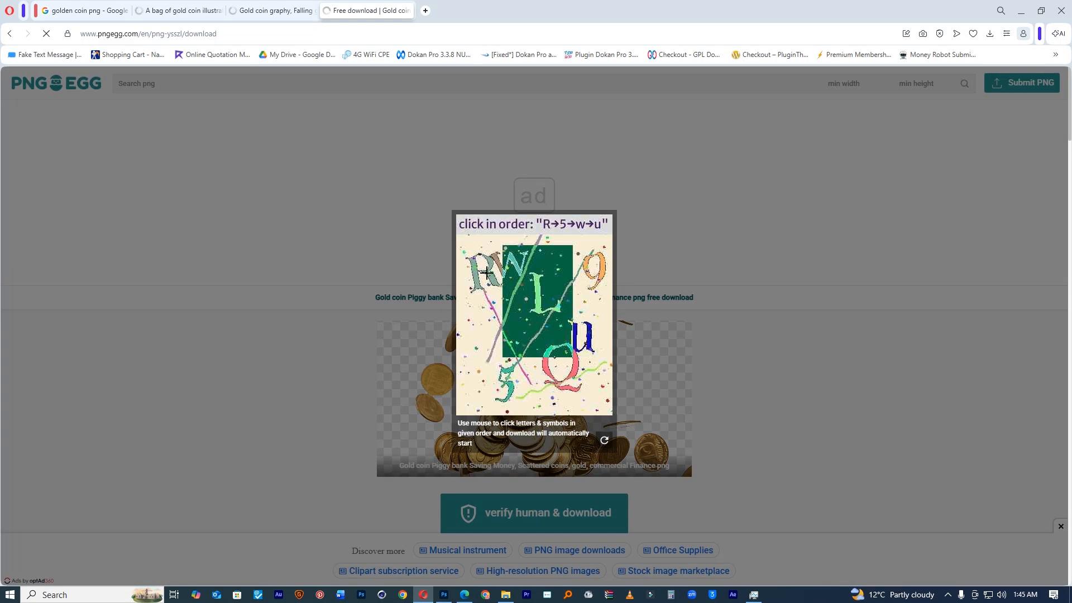
click(473, 272)
click(505, 371)
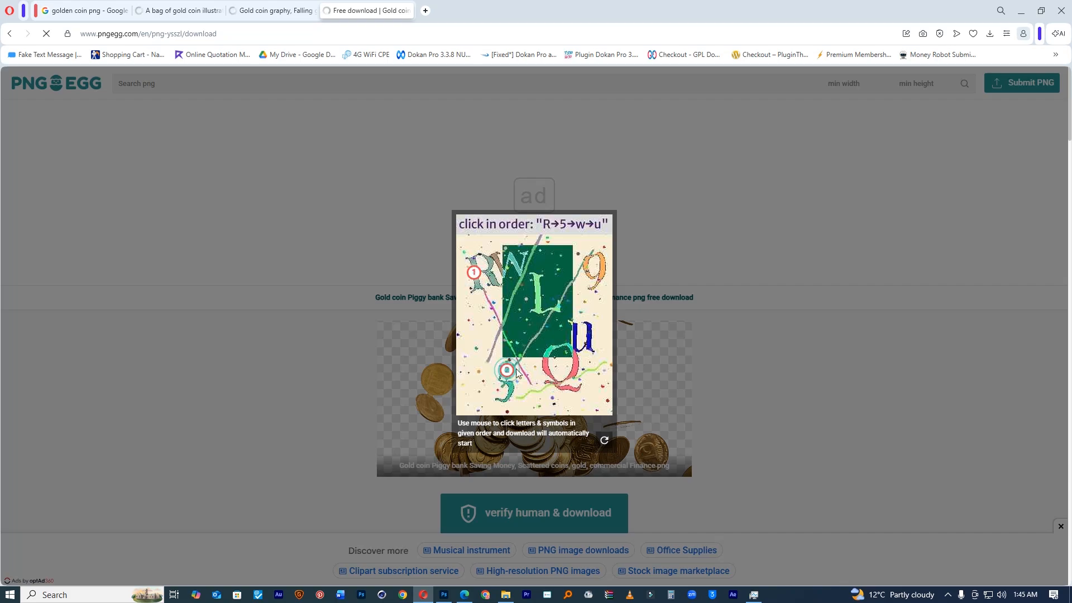
click(511, 258)
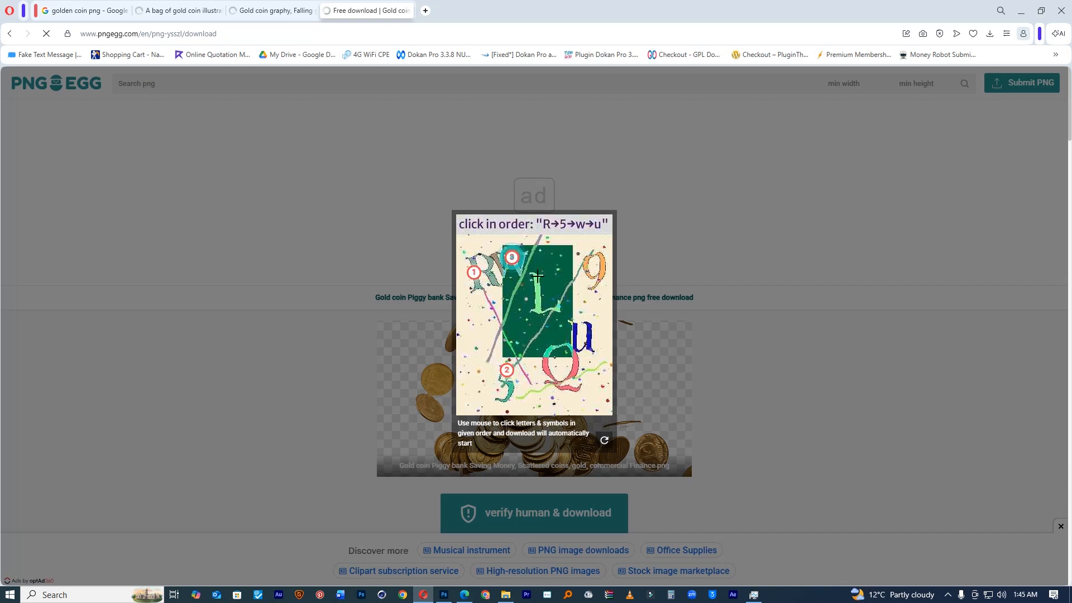
click(576, 337)
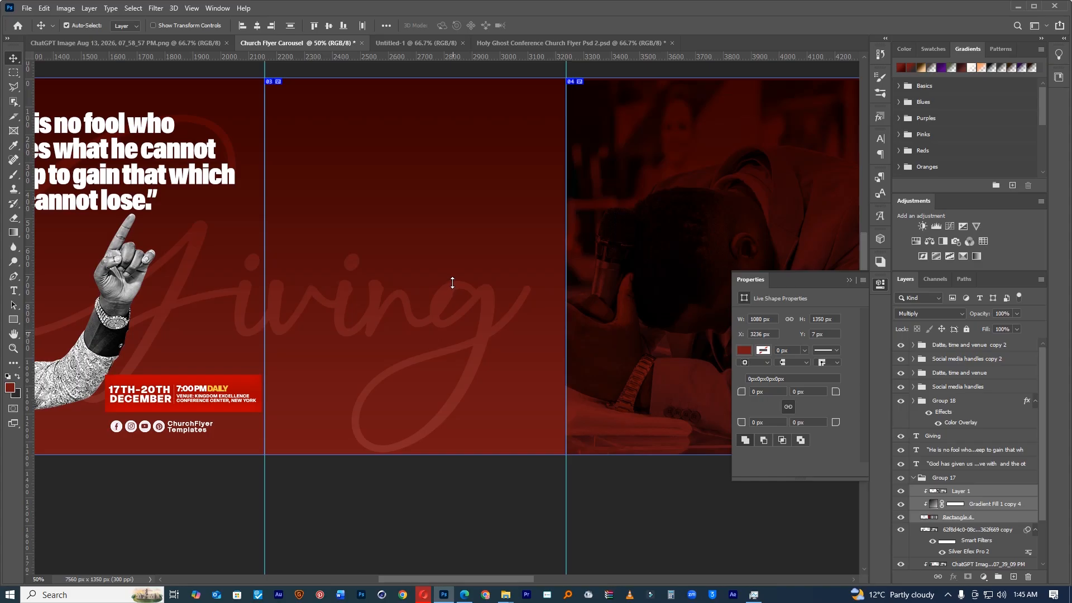
drag(454, 282, 427, 282)
click(519, 25)
click(426, 594)
Step: Browse the relevant PNGEgg images through the gold globe with coins picture and open the 1871x1871px stacks of gold-colored coins picture
scroll(514, 371, down, 10)
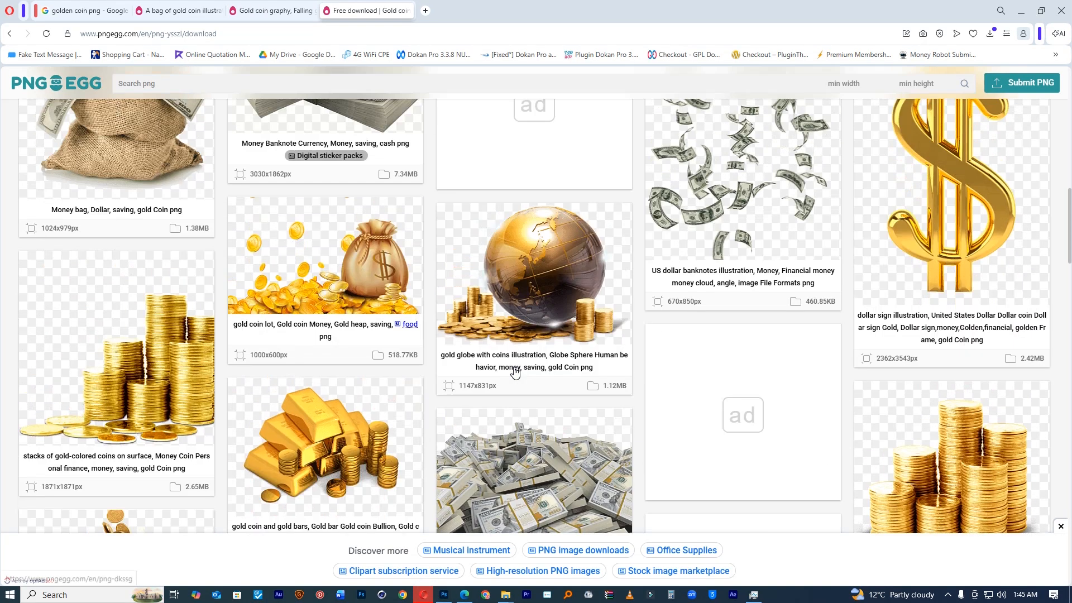
scroll(514, 373, up, 2)
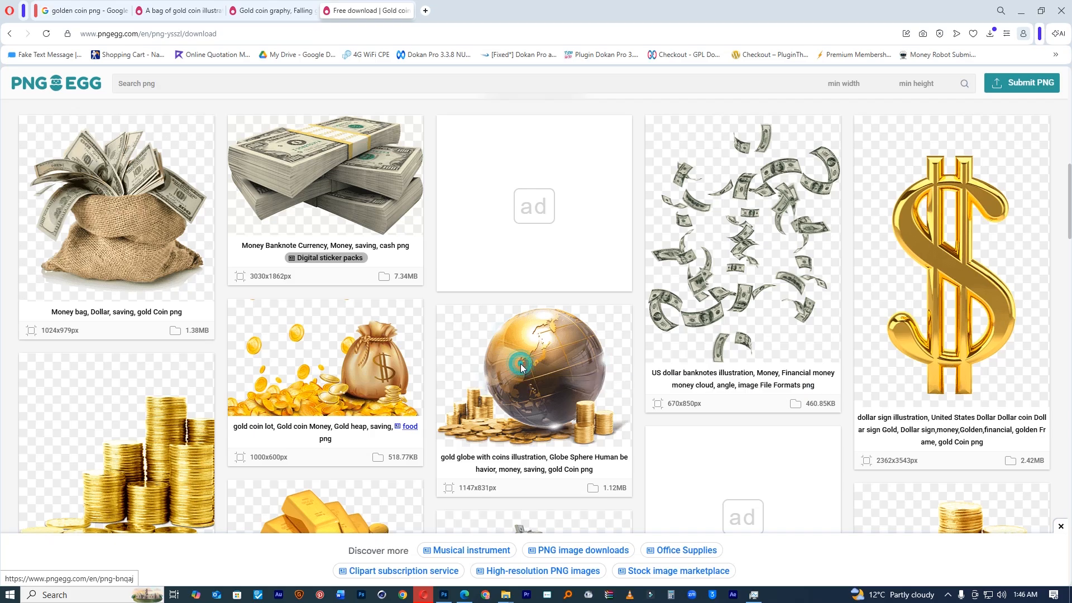
click(520, 364)
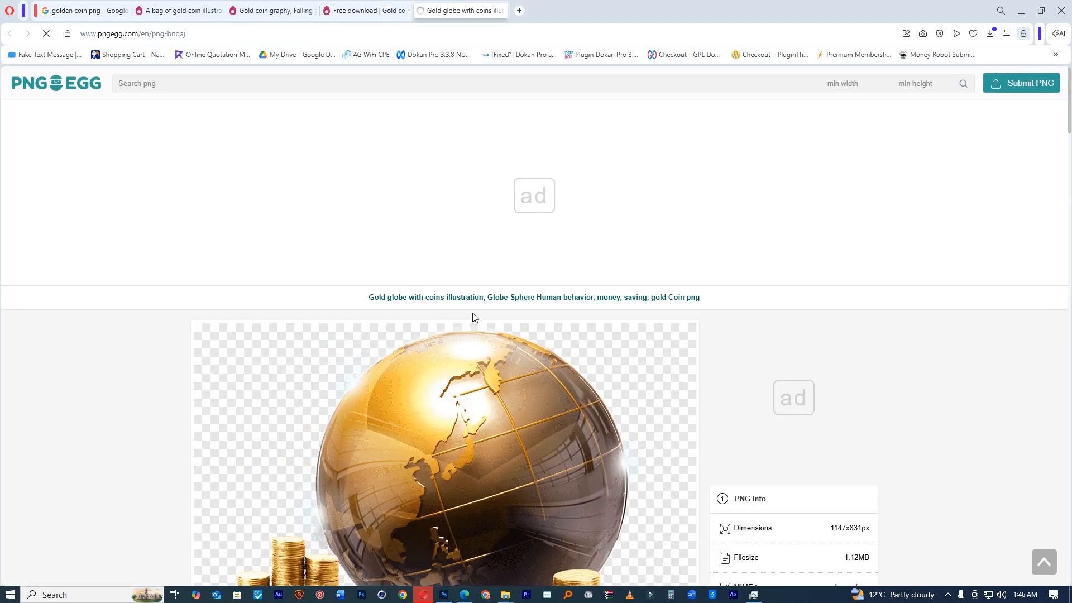
scroll(473, 318, down, 5)
scroll(468, 335, down, 8)
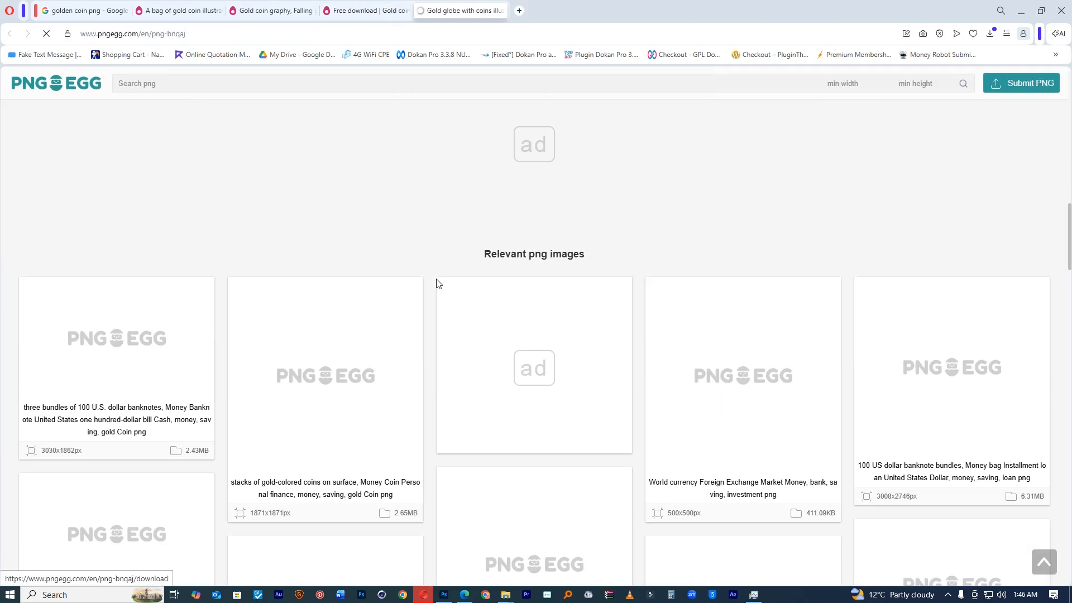
scroll(428, 251, down, 4)
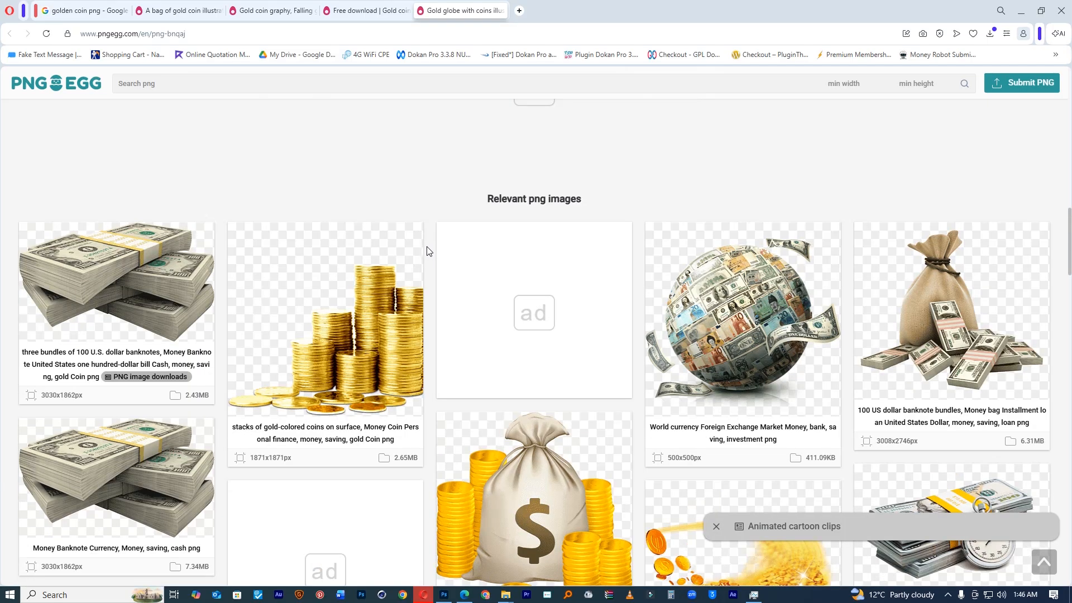
click(353, 338)
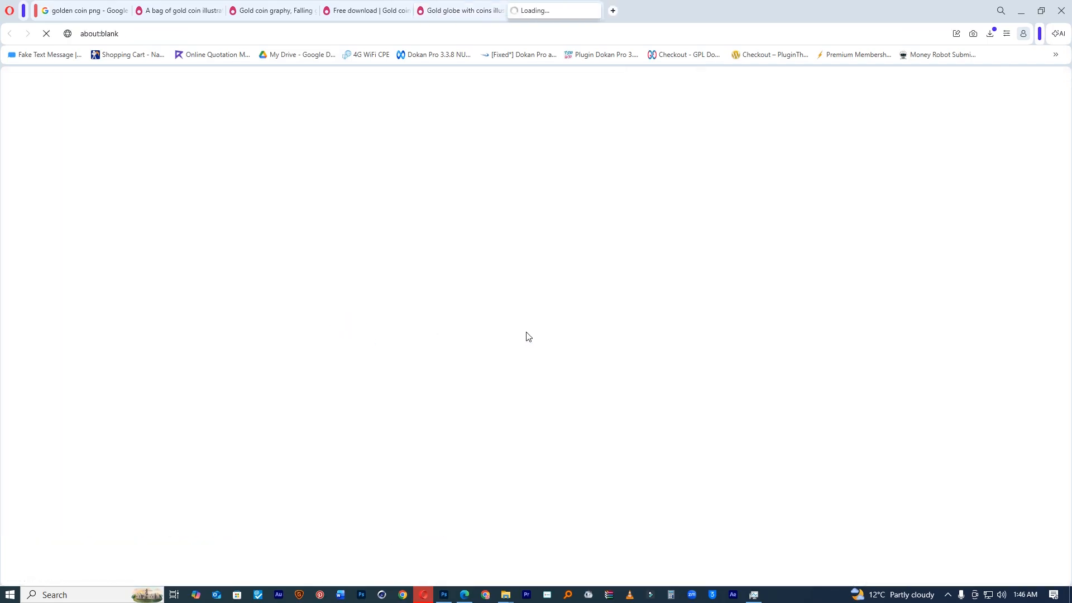
Step: Download the 2.65MB PNG of the stacks of gold-colored coins
scroll(534, 339, down, 4)
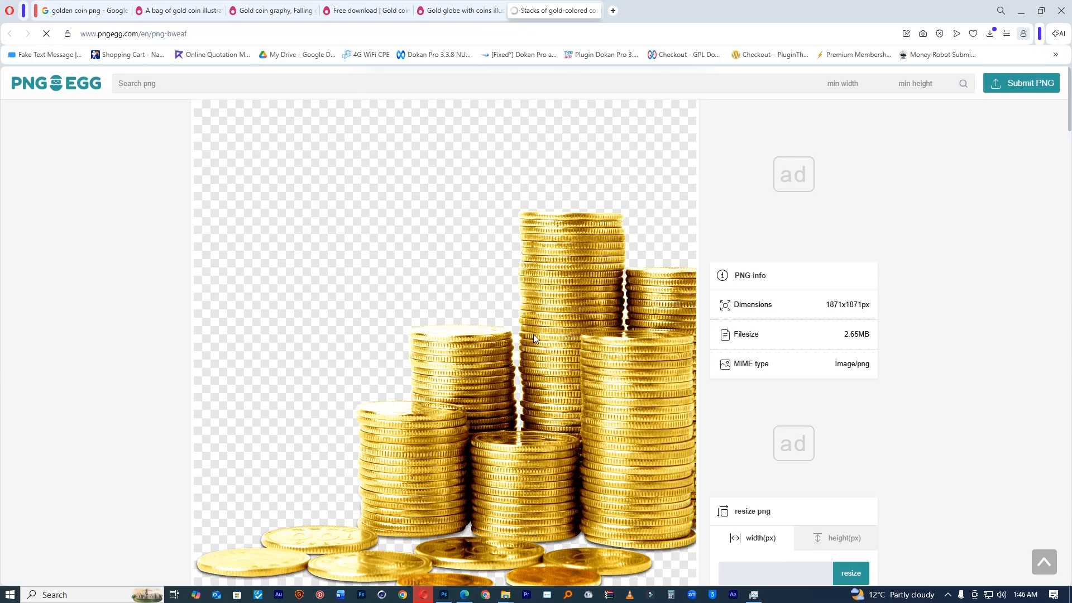
scroll(534, 338, down, 4)
scroll(619, 368, down, 3)
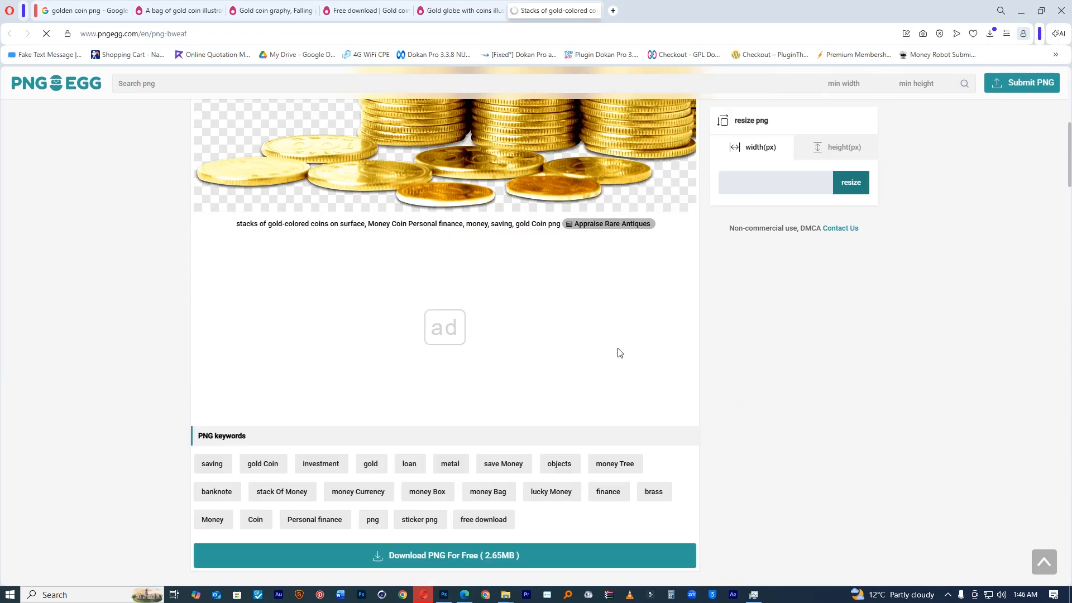
scroll(620, 353, down, 2)
click(471, 455)
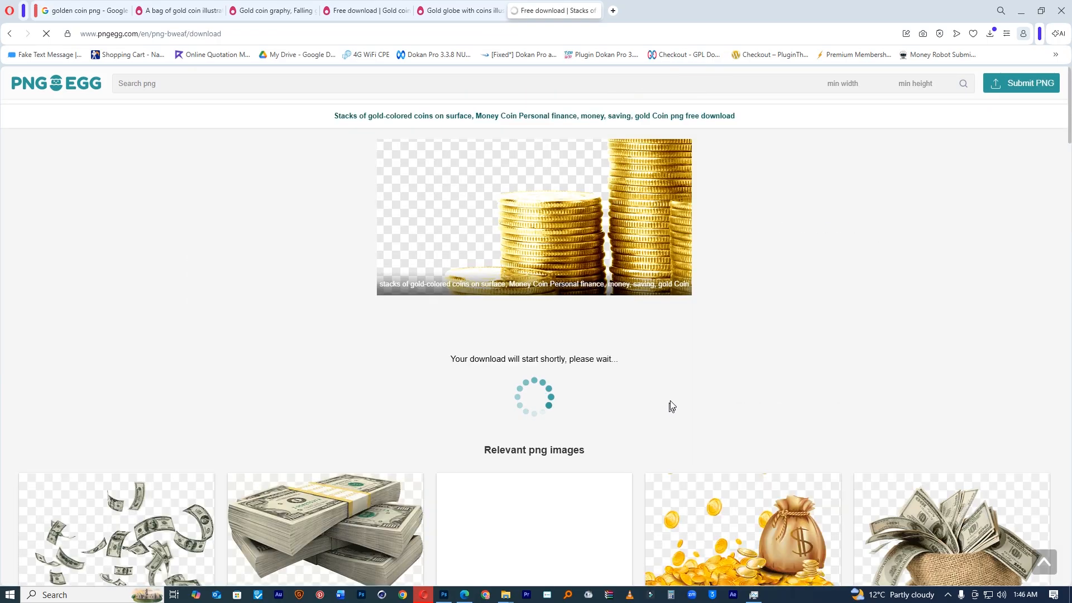
scroll(672, 407, down, 4)
scroll(673, 401, down, 2)
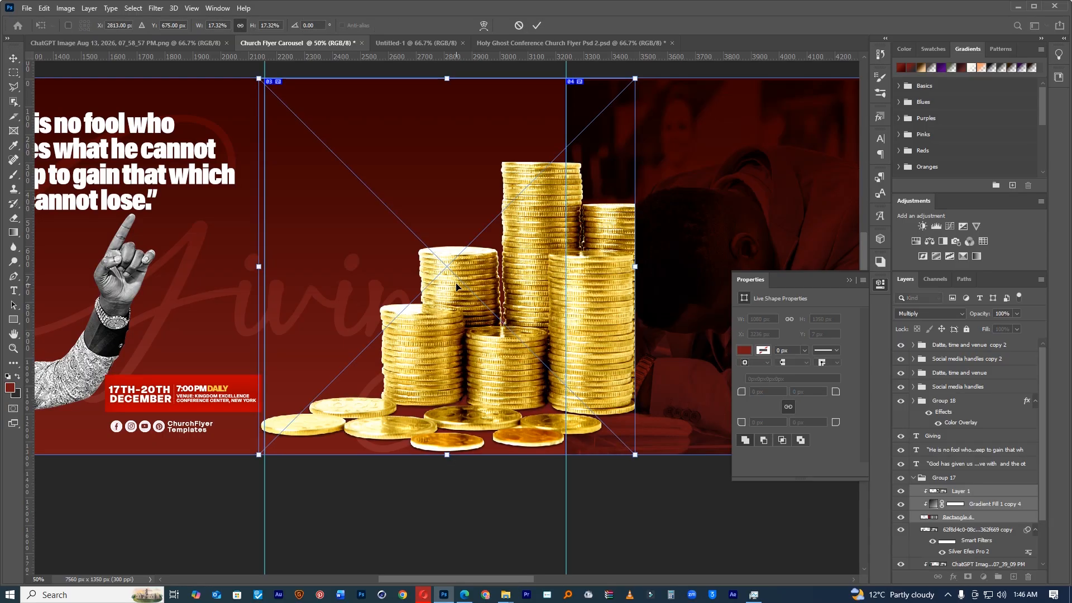
Step: Place the downloaded coin stacks picture on slide 03 in Photoshop, scaled to 13.14% (1024 x 1024 px) against the slide 04 boundary
drag(502, 276, 478, 286)
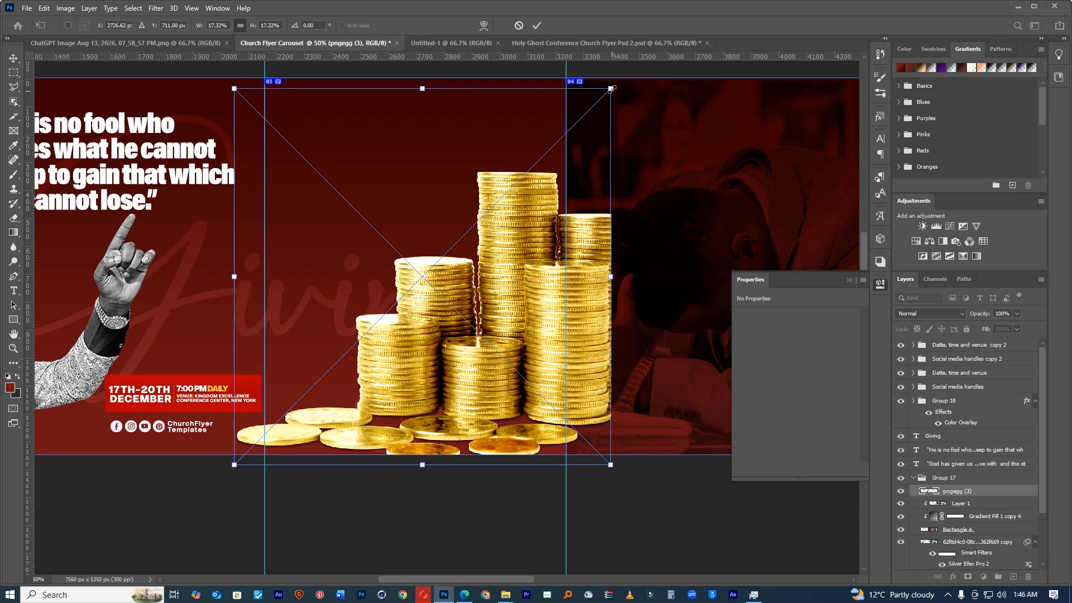
drag(600, 94, 552, 119)
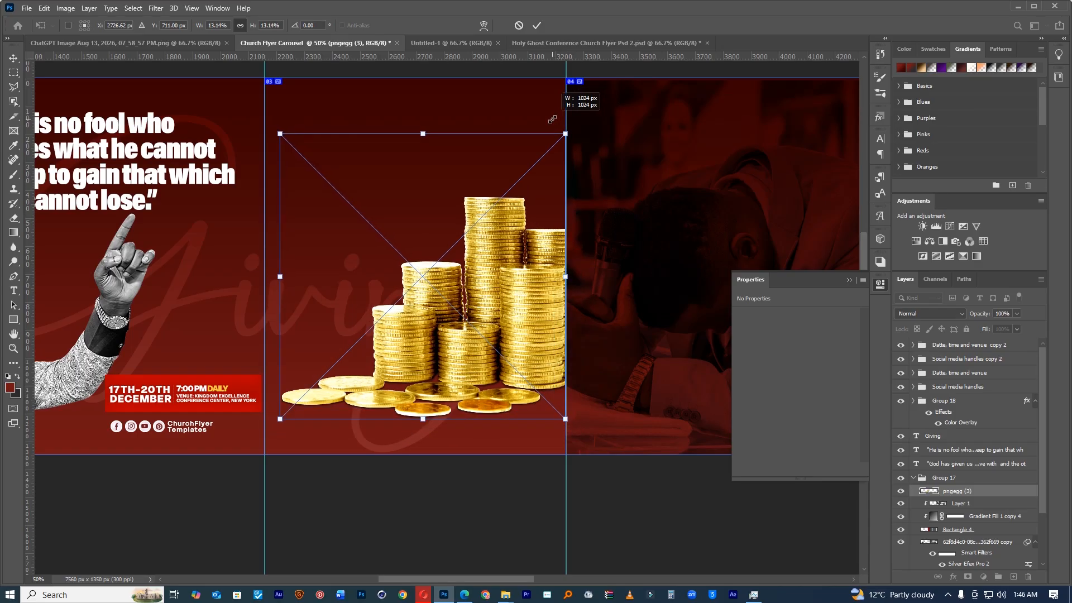
drag(552, 120, 552, 119)
click(540, 28)
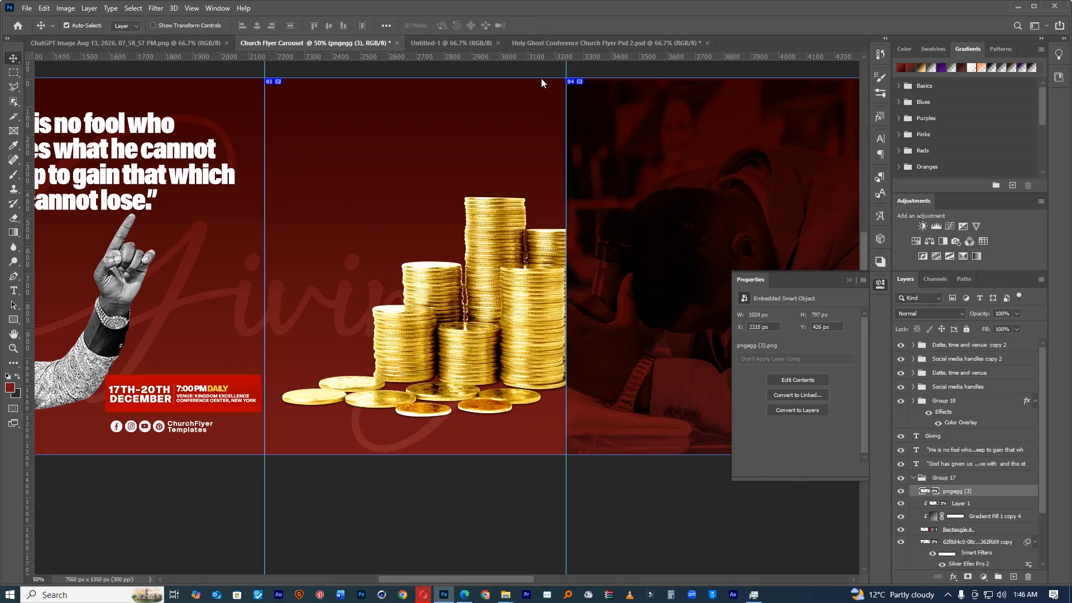
alt+click(575, 297)
ctrl+click(516, 293)
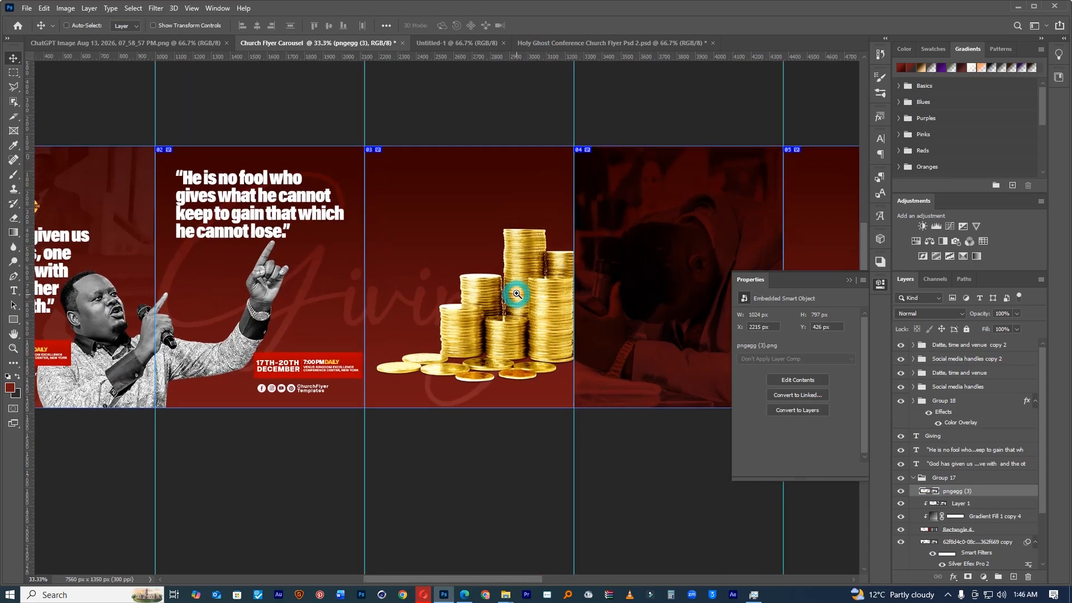
ctrl+click(516, 294)
drag(534, 276, 535, 308)
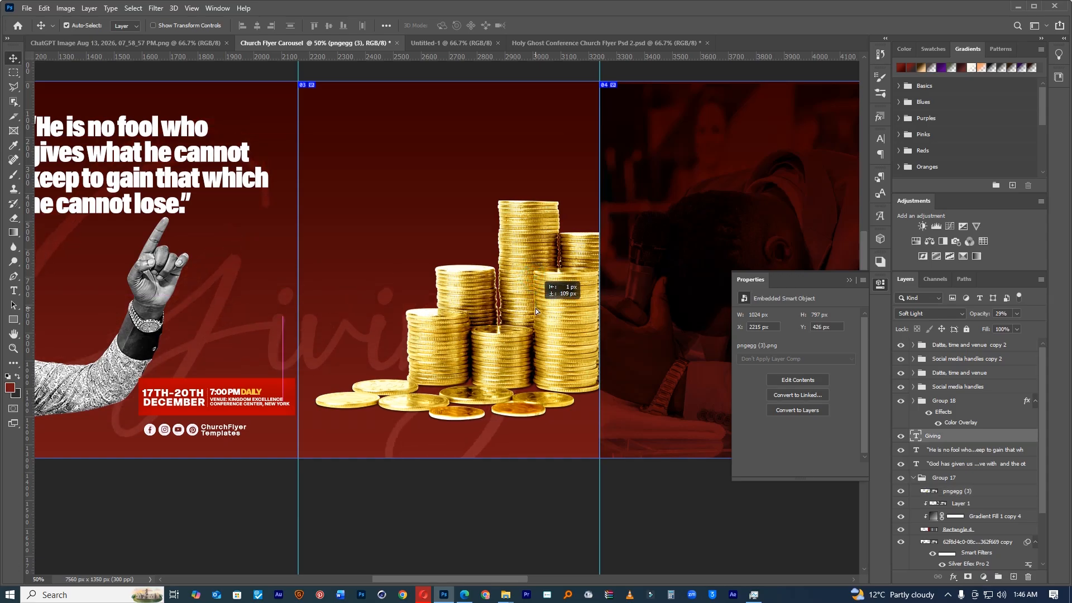
key(ctrl+z)
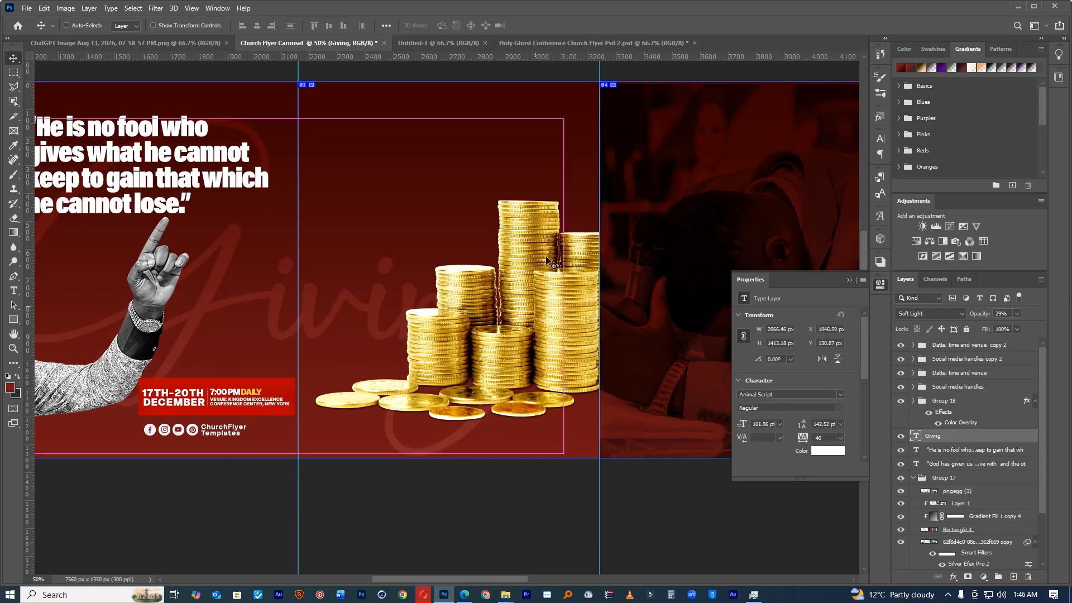
Step: Rotate the "Giving" script text to about -8.74° and move it up across slides 02 and 03
key(t)
key(ctrl+t)
drag(582, 197, 559, 148)
click(555, 25)
drag(389, 277, 364, 206)
Step: Scale the "Giving" text to 78.29% and move it slightly down across slides 02 and 03
key(ctrl+t)
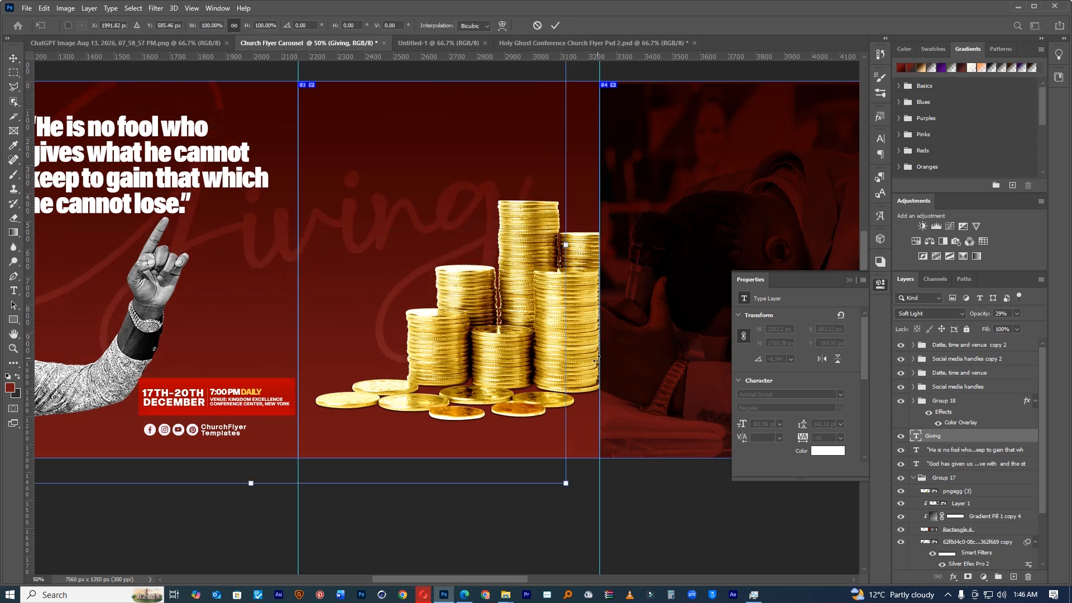
drag(567, 485, 497, 430)
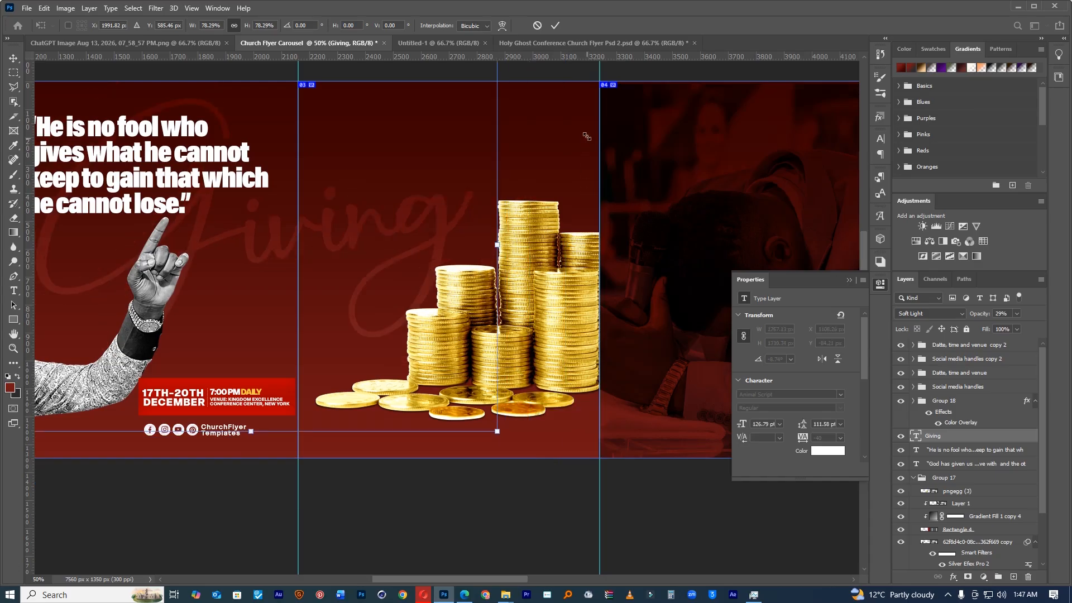
click(559, 26)
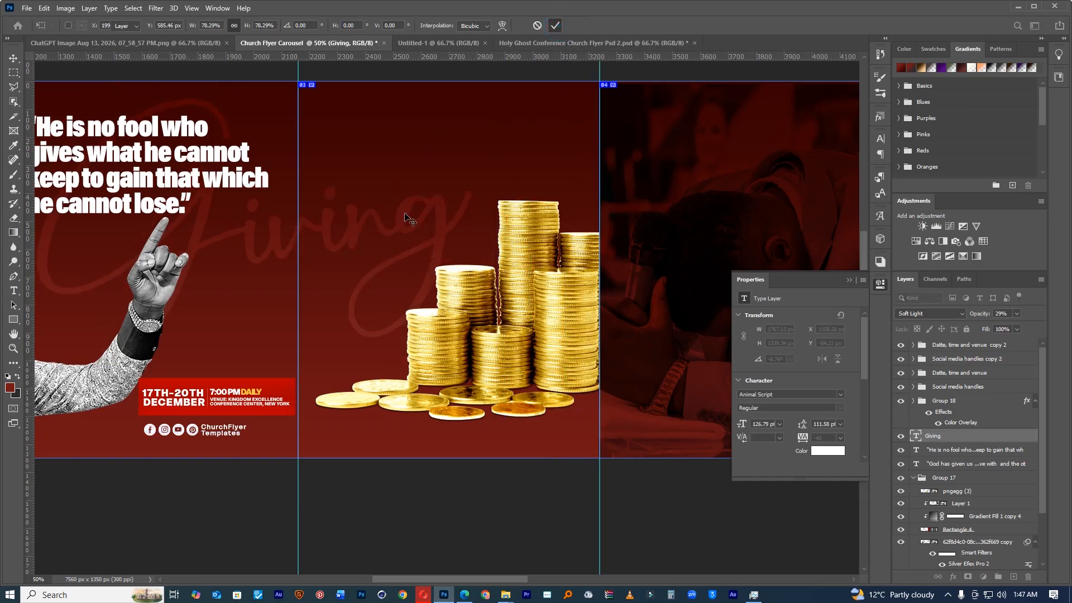
drag(326, 228, 322, 251)
drag(443, 242, 397, 254)
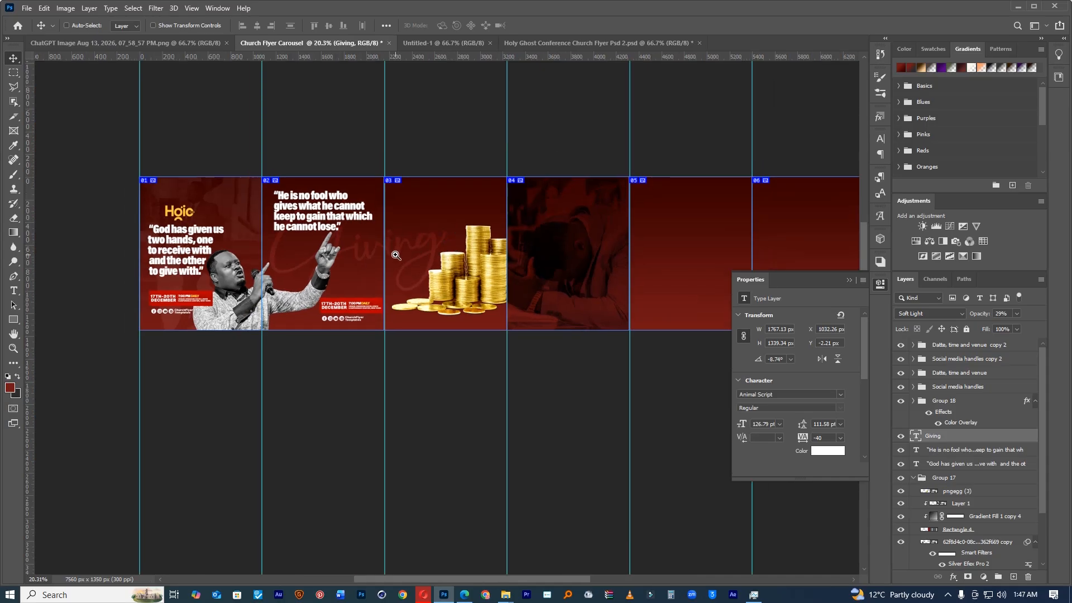
ctrl+click(397, 254)
ctrl+click(397, 254)
Step: Try the Darker Color blend mode on the coin stacks picture and undo it
ctrl+click(543, 286)
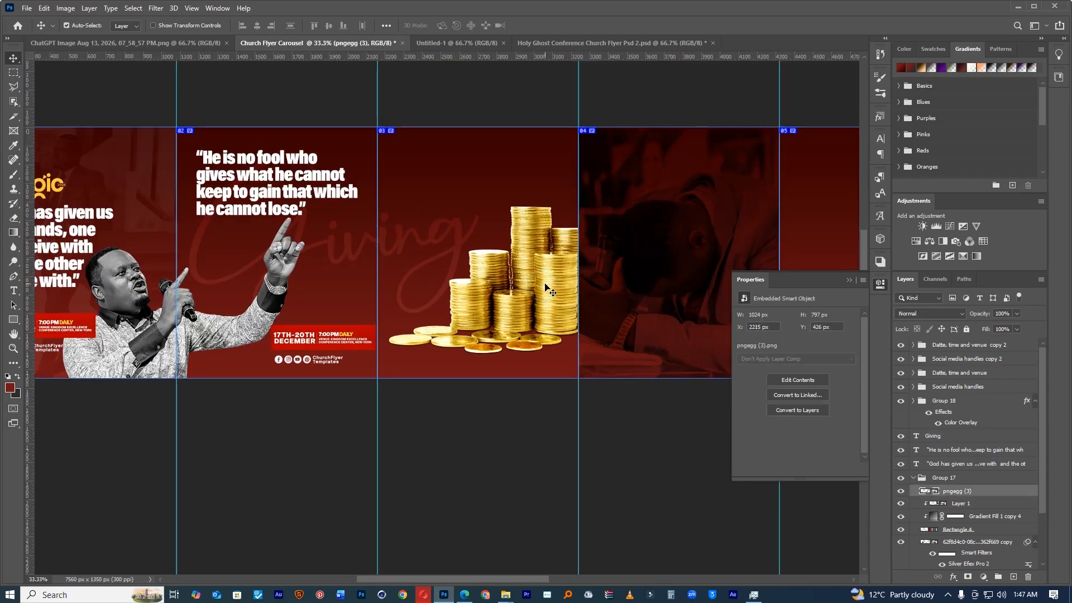
click(922, 313)
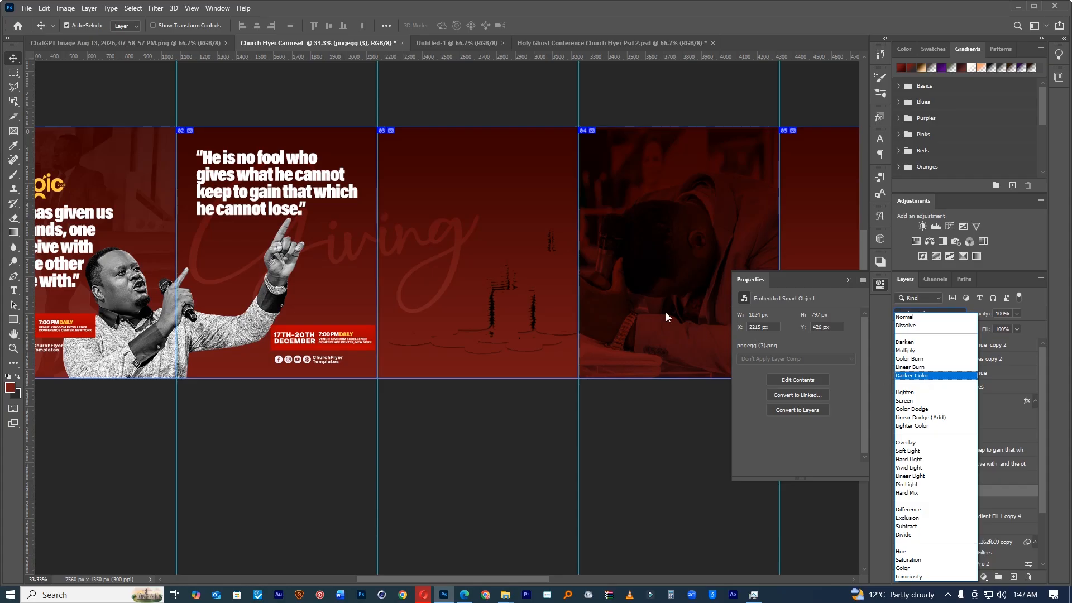
key(Return)
scroll(514, 256, up, 1)
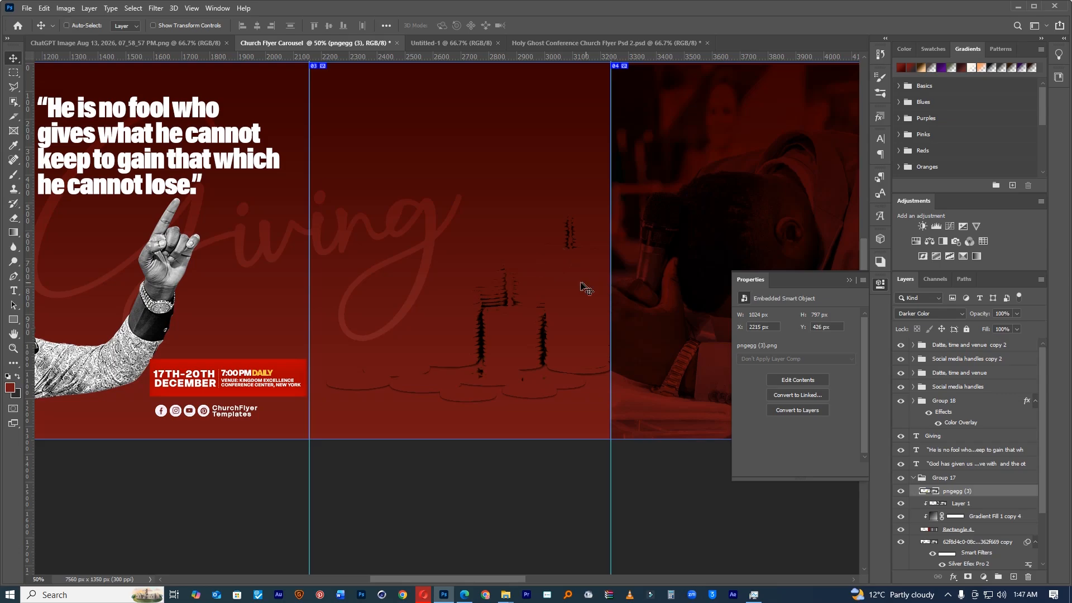
key(ctrl+z)
Step: Move the coin stacks picture down to about Y 724 px so its base runs off slide 03's bottom edge
drag(572, 287, 572, 371)
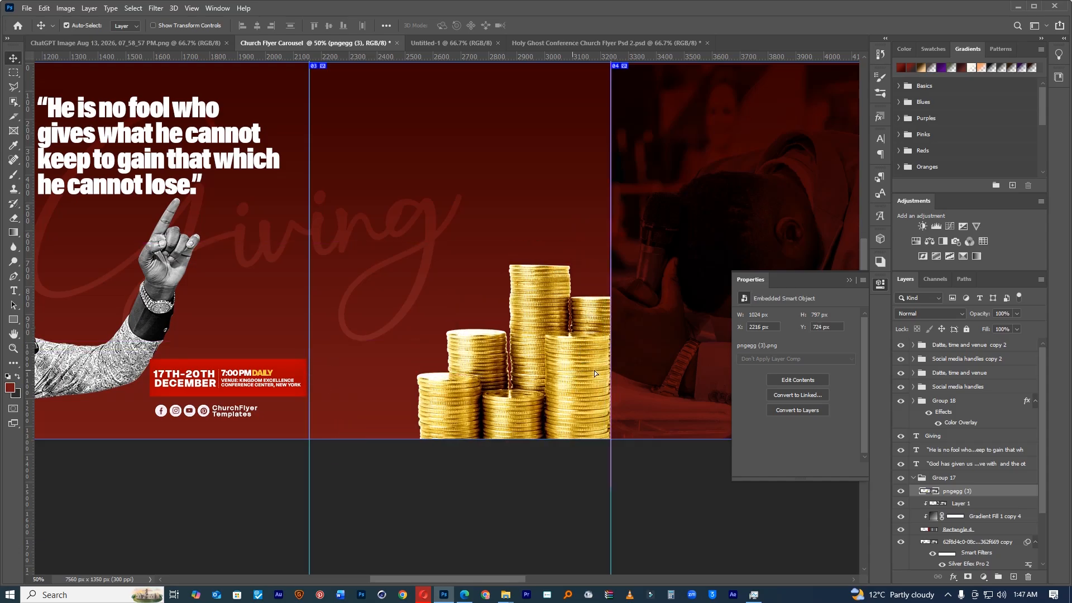
drag(622, 323, 559, 321)
ctrl+click(417, 316)
ctrl+click(416, 316)
ctrl+click(416, 315)
drag(410, 329, 502, 322)
ctrl+click(454, 328)
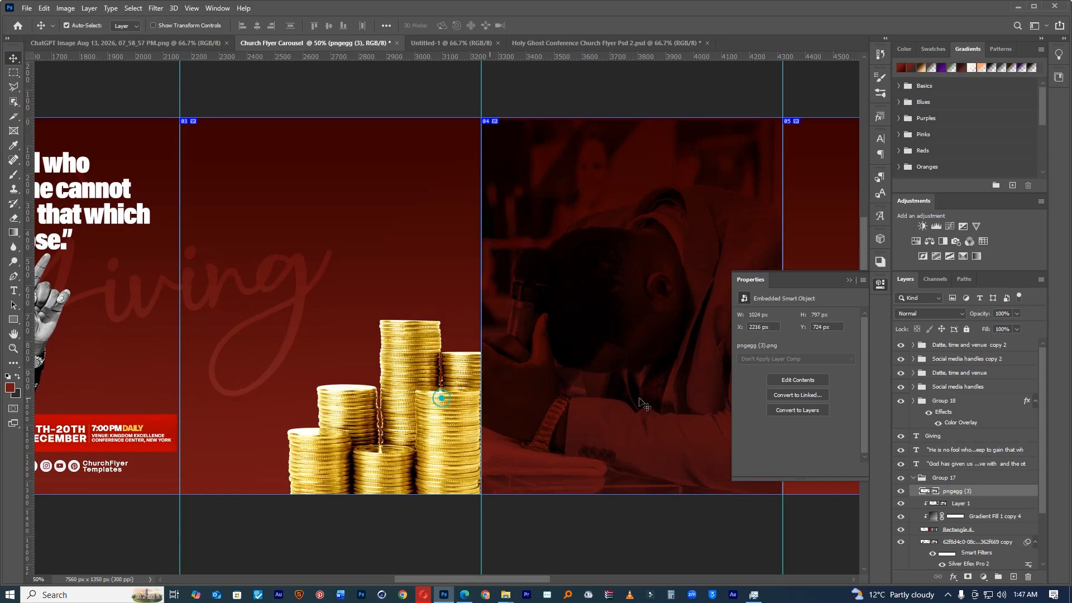
Step: Try the Color Burn blend mode on the coin stacks picture and delete its layer from slide 03
click(930, 312)
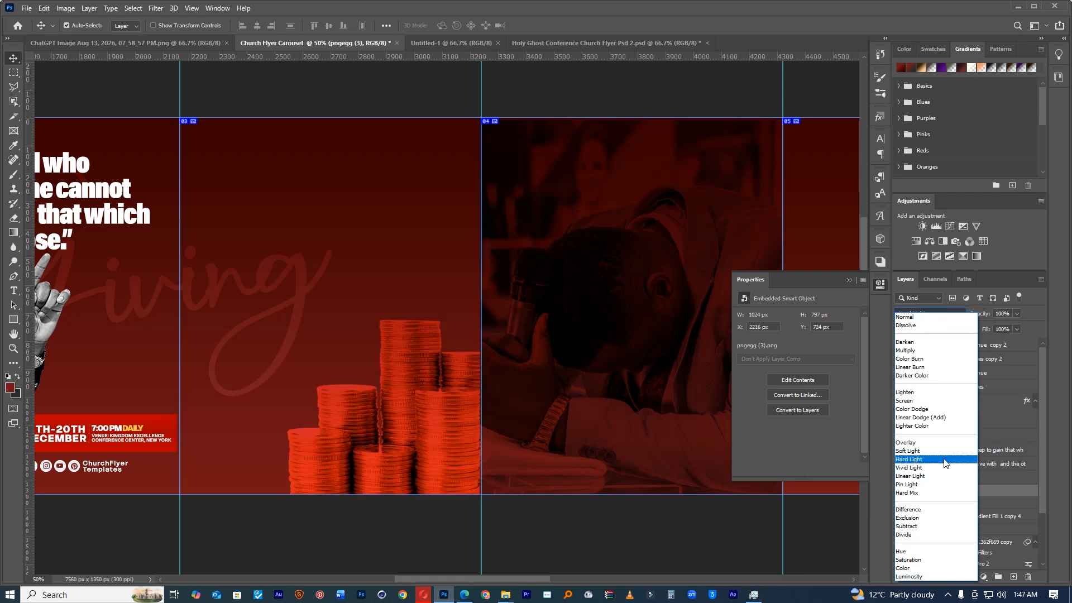
click(916, 361)
drag(531, 280, 461, 296)
drag(467, 344, 471, 343)
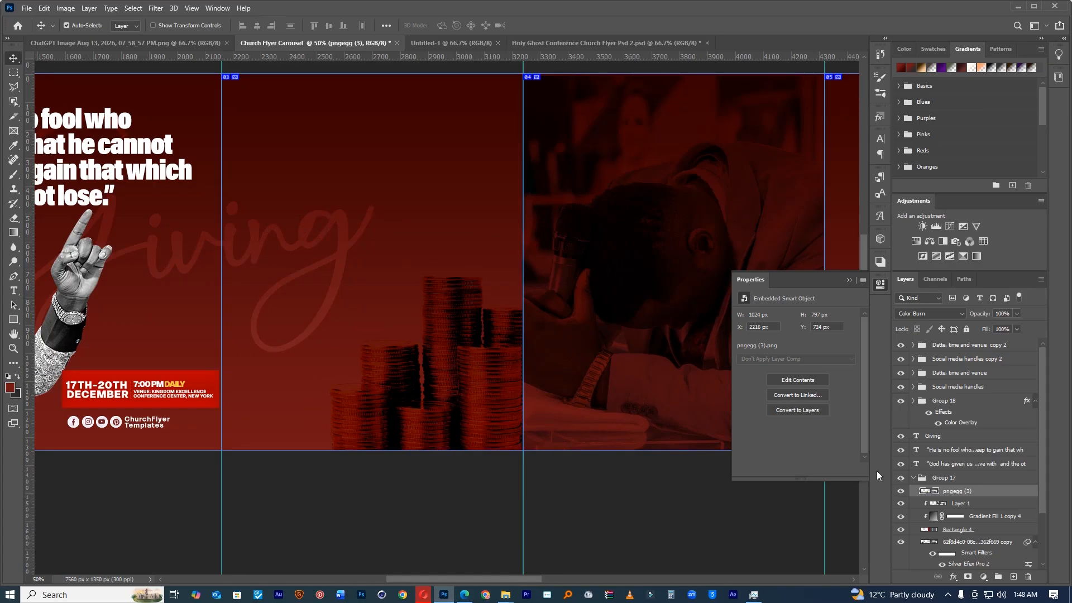
key(Delete)
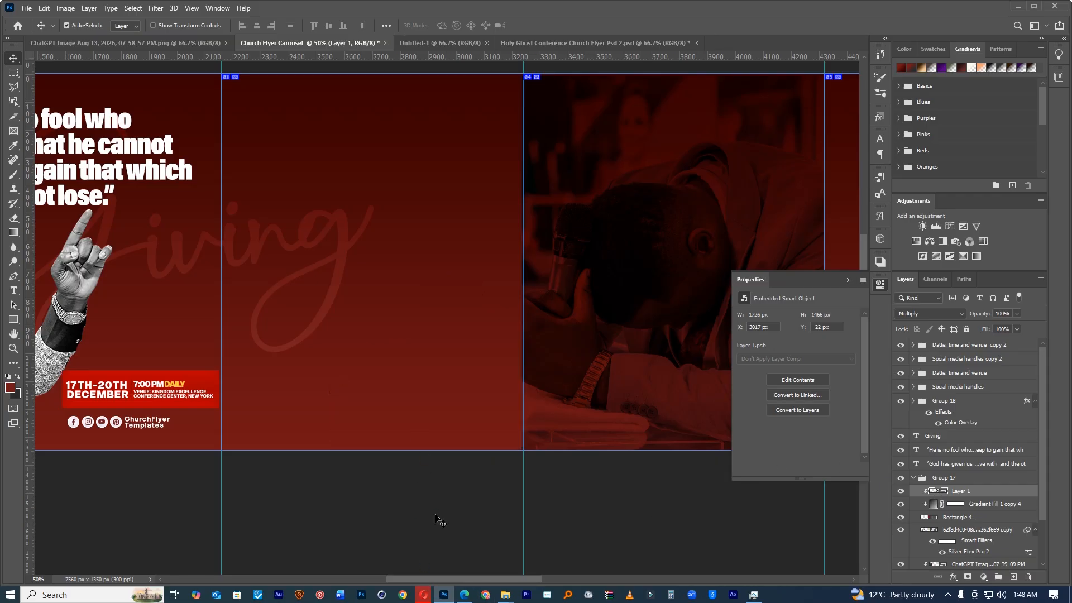
Step: Switch to the browser, return to the AI Mode list of Christian giving quotes and copy the "Any temporal possession" quote
click(431, 596)
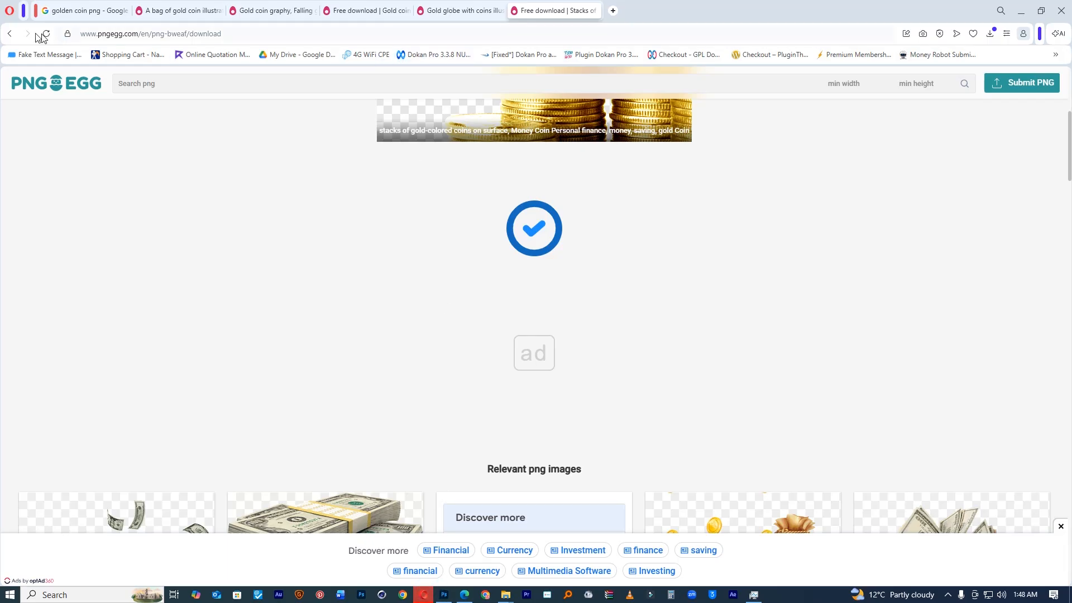
click(12, 35)
click(13, 35)
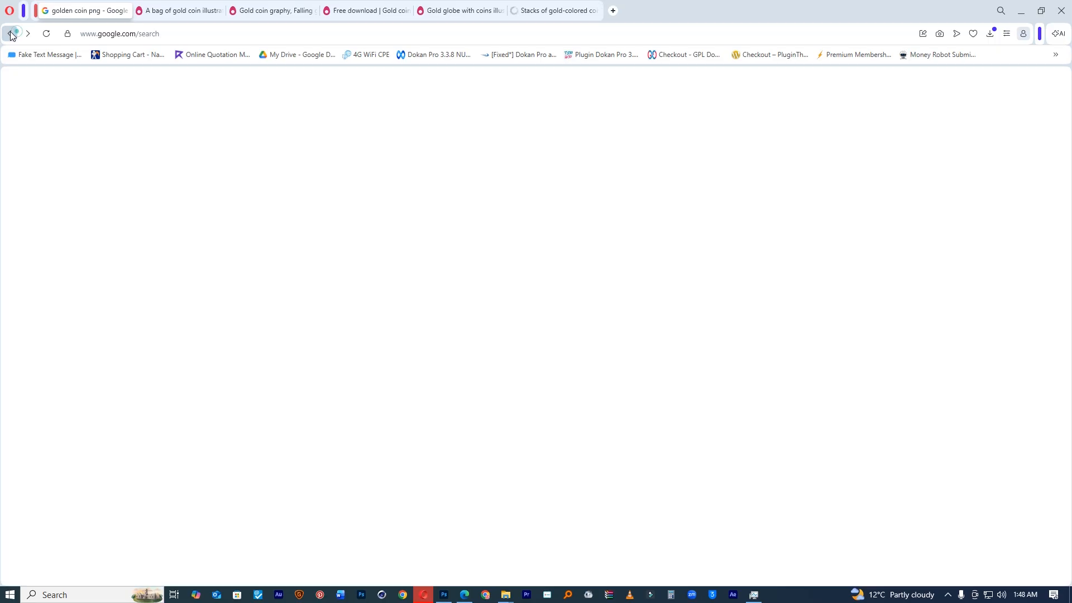
click(12, 36)
click(13, 35)
click(13, 36)
click(12, 36)
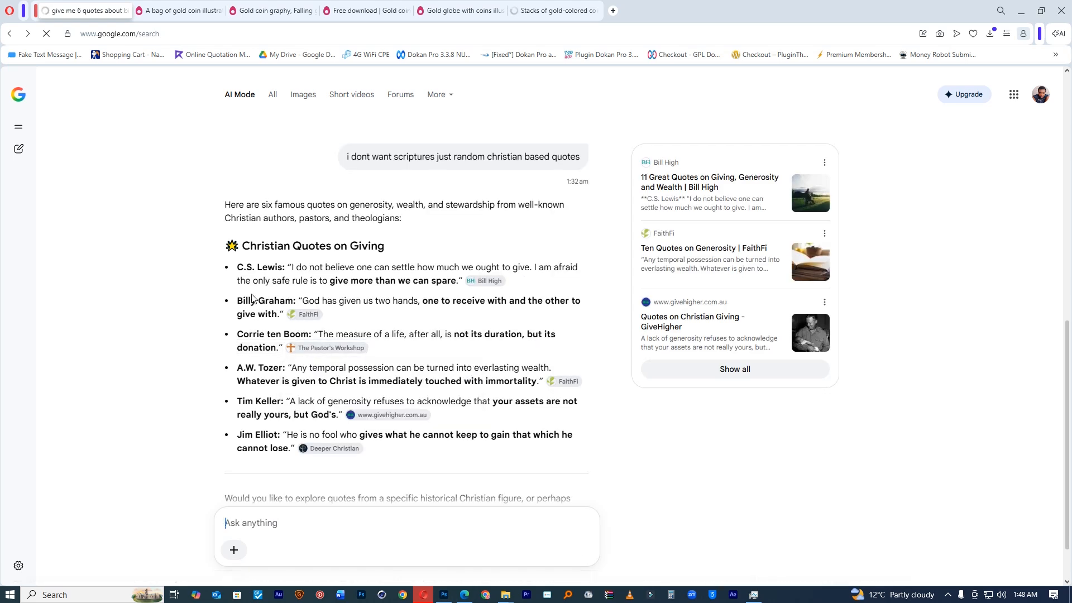
click(10, 34)
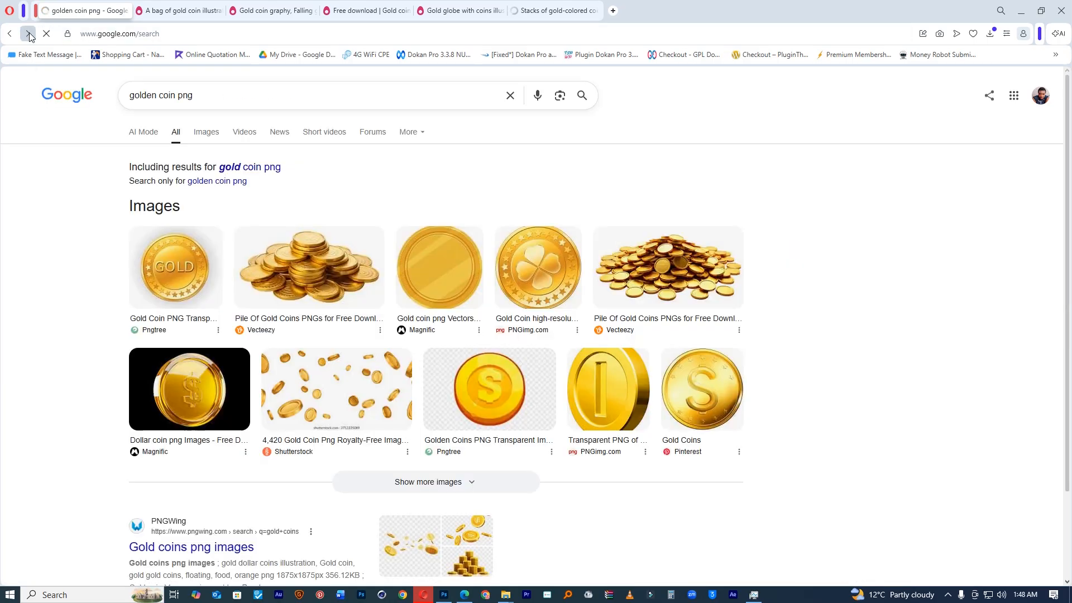
click(13, 34)
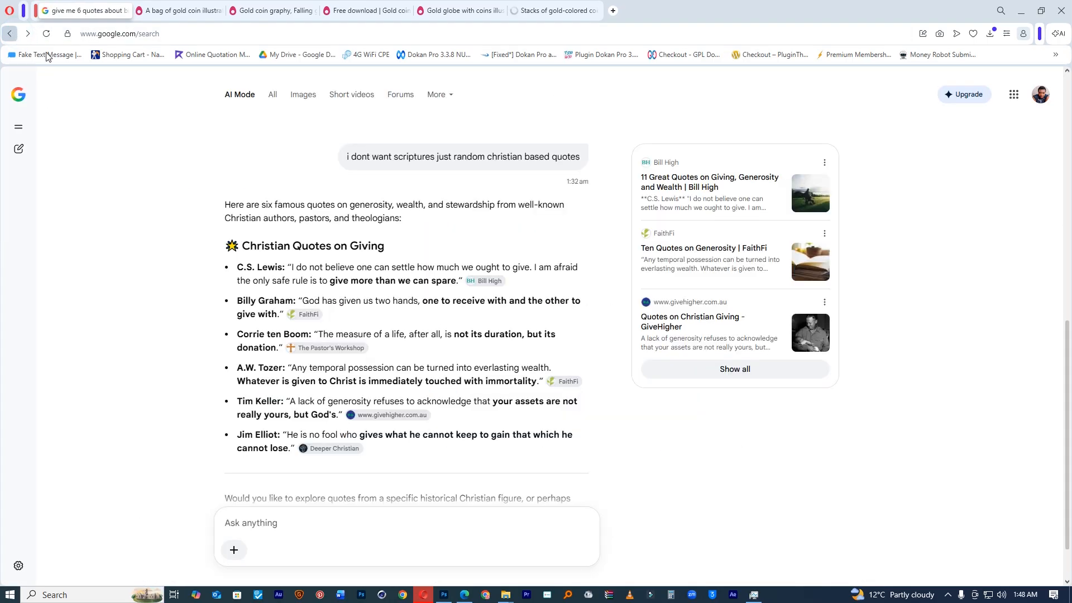
drag(288, 367, 542, 381)
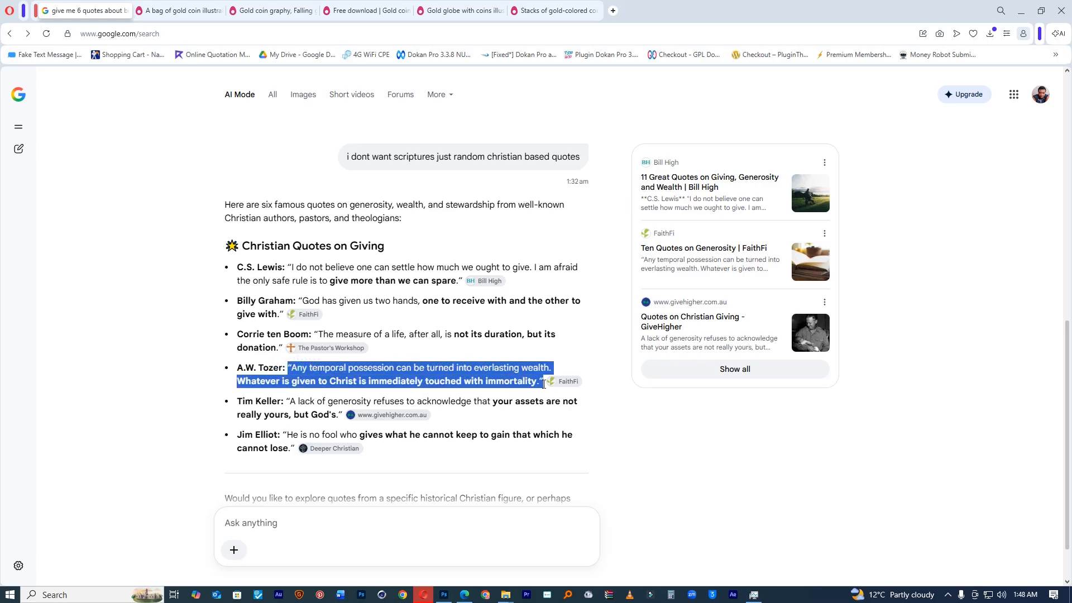
click(391, 348)
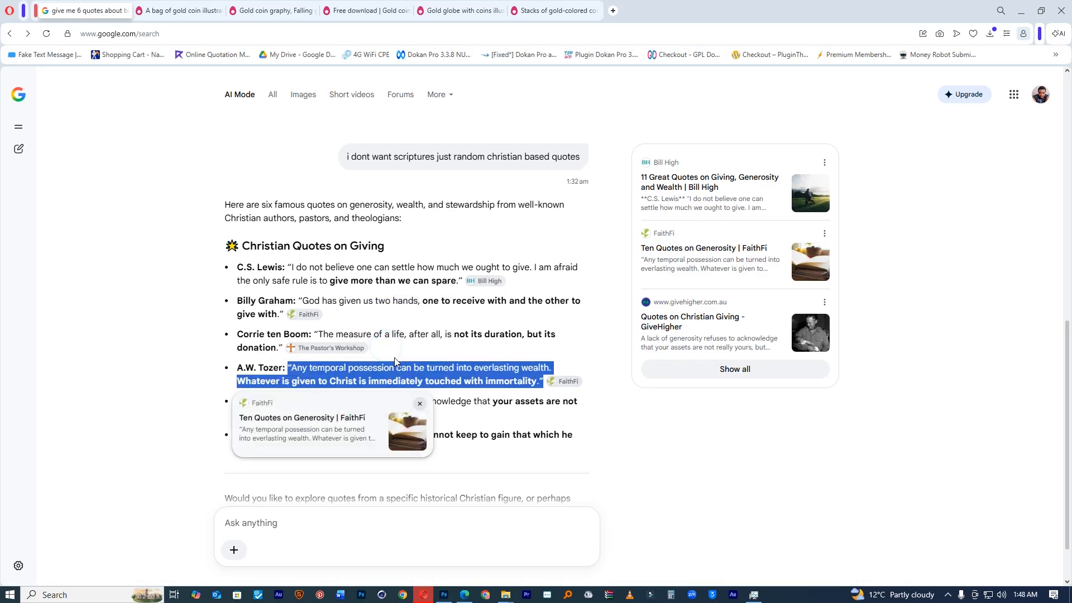
Step: Switch to Photoshop, lock Layer 1 in Group 17 and undo the accidental moves on the canvas
click(444, 593)
drag(115, 148, 258, 200)
key(ctrl+z)
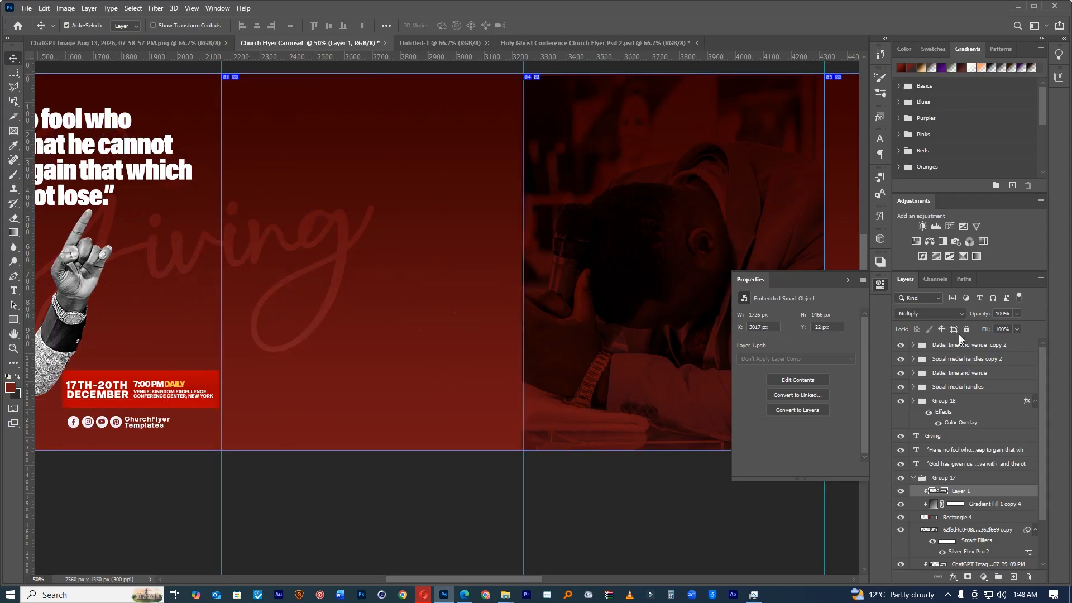
click(967, 330)
drag(167, 163, 277, 245)
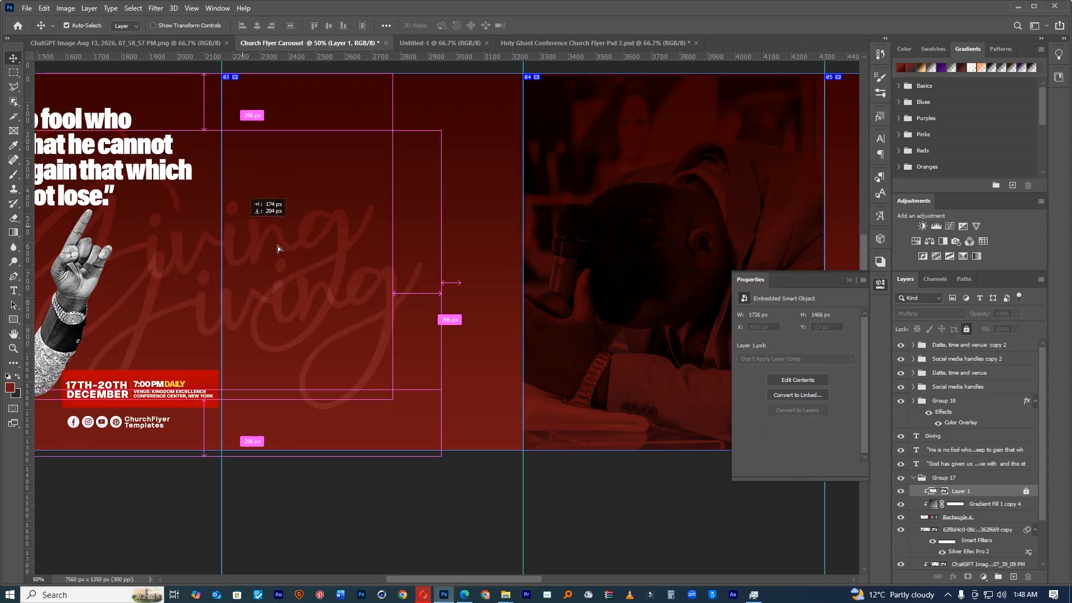
key(ctrl+z)
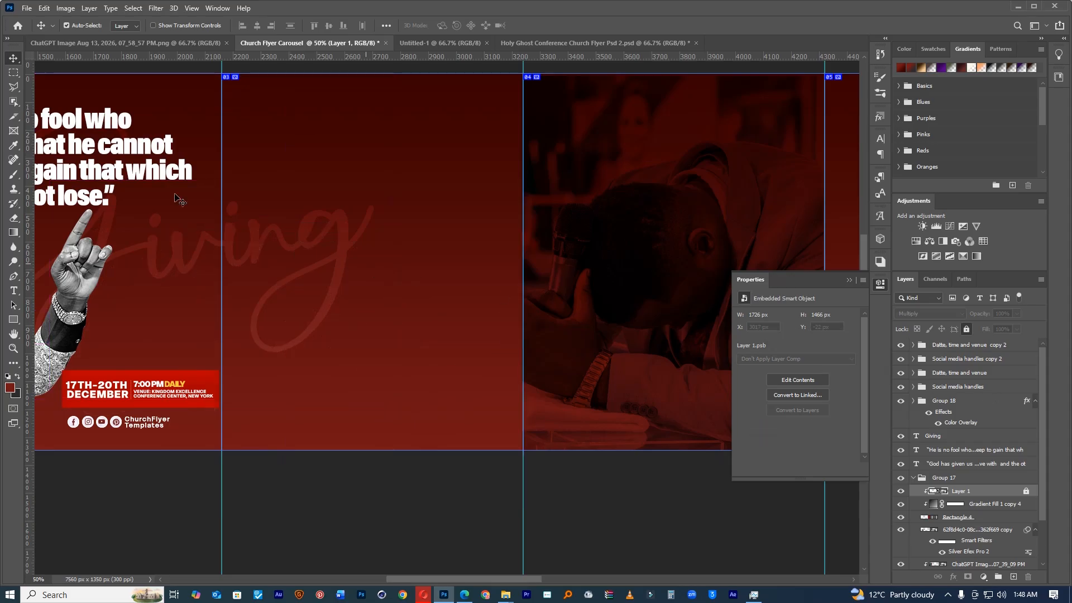
Step: Duplicate the "He is no fool who" quote layer and place the copy on slide 03 at about X 2232 px, Y 614 px
click(148, 148)
click(947, 451)
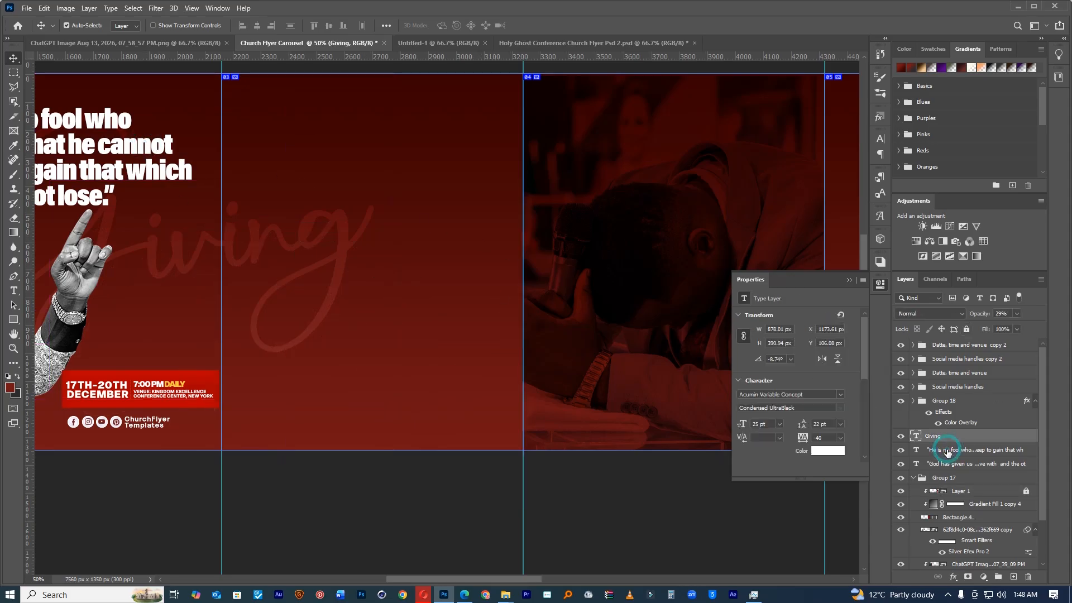
key(ctrl+j)
drag(152, 116, 452, 257)
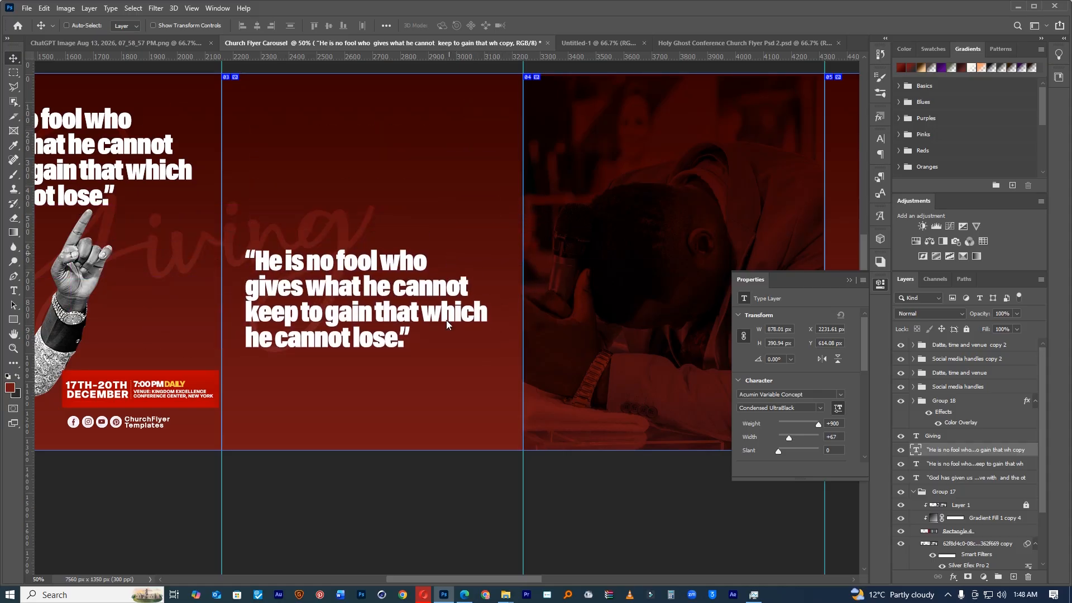
Step: Replace the duplicated text on slide 03 with the copied "Any temporal possession" quote
key(t)
drag(411, 338, 247, 260)
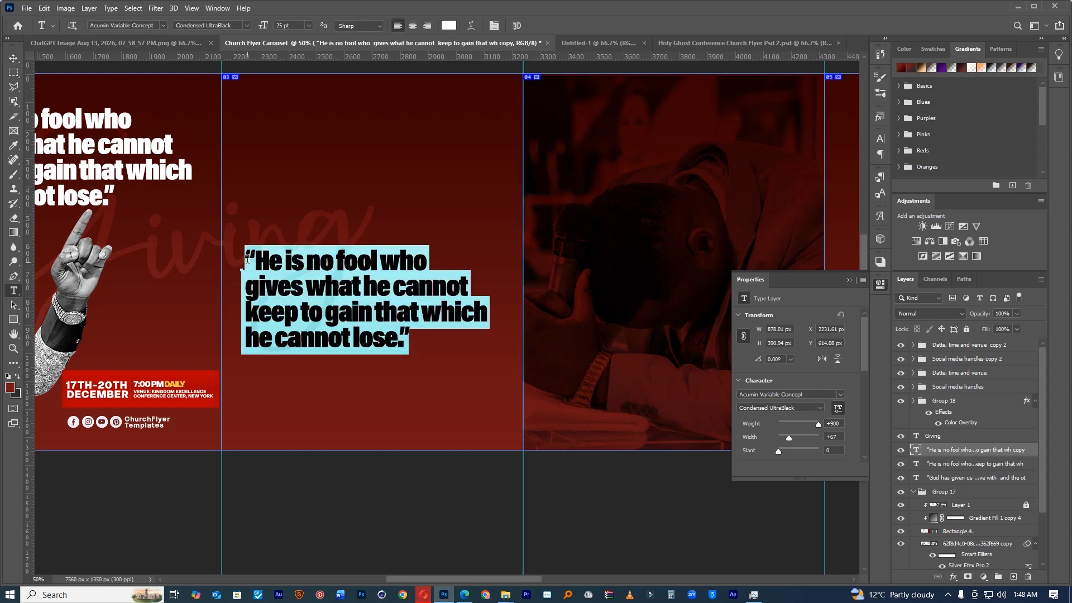
key(ctrl+v)
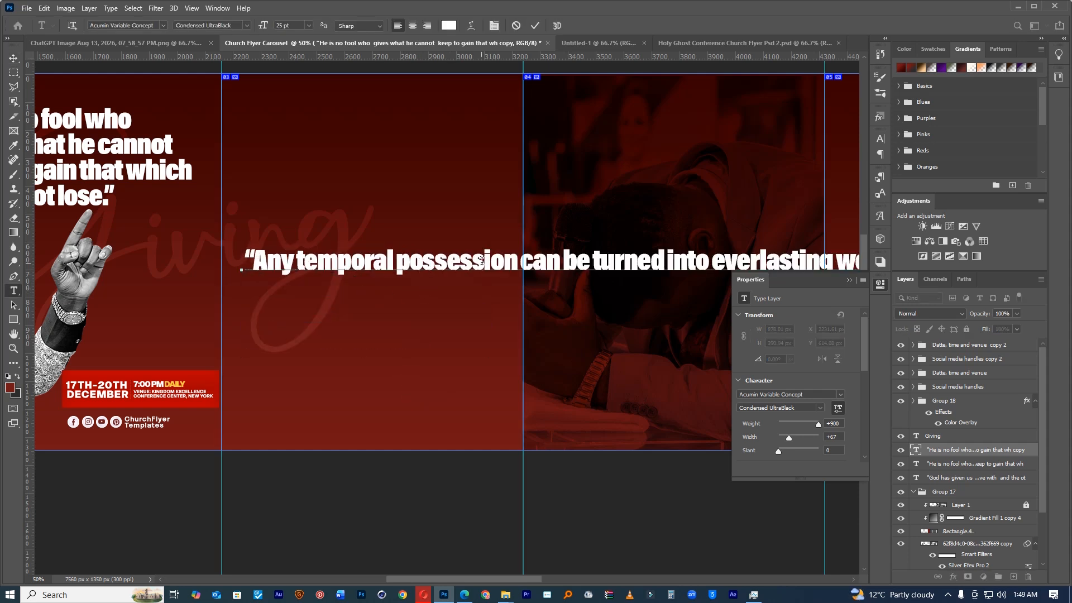
Step: Break the slide 03 quote into six lines after "possession", "into", "wealth.", "given to" and "immediately"
click(513, 256)
key(Return)
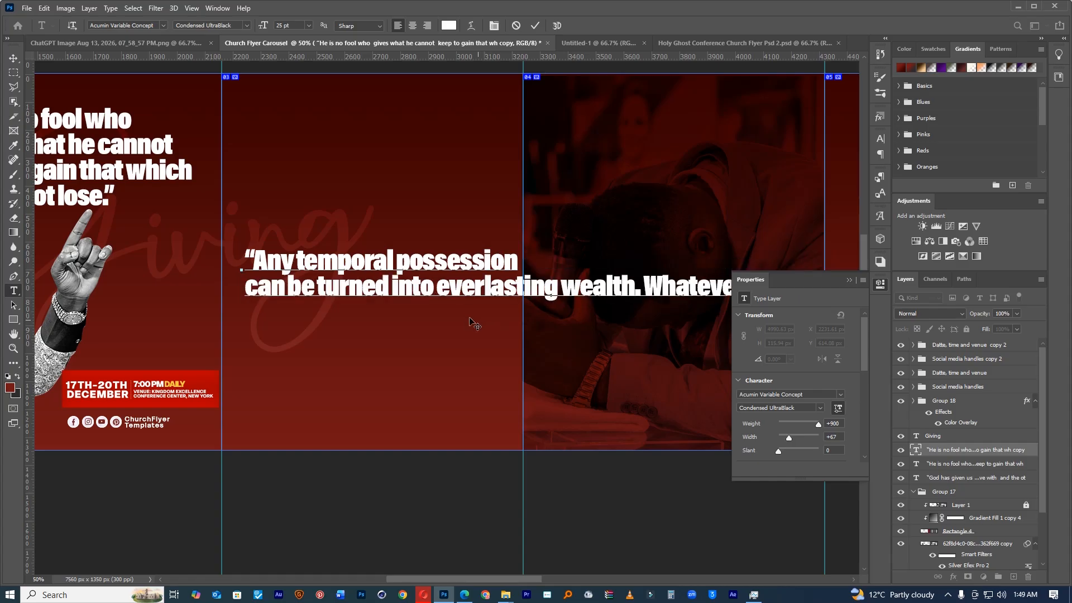
click(430, 288)
key(Return)
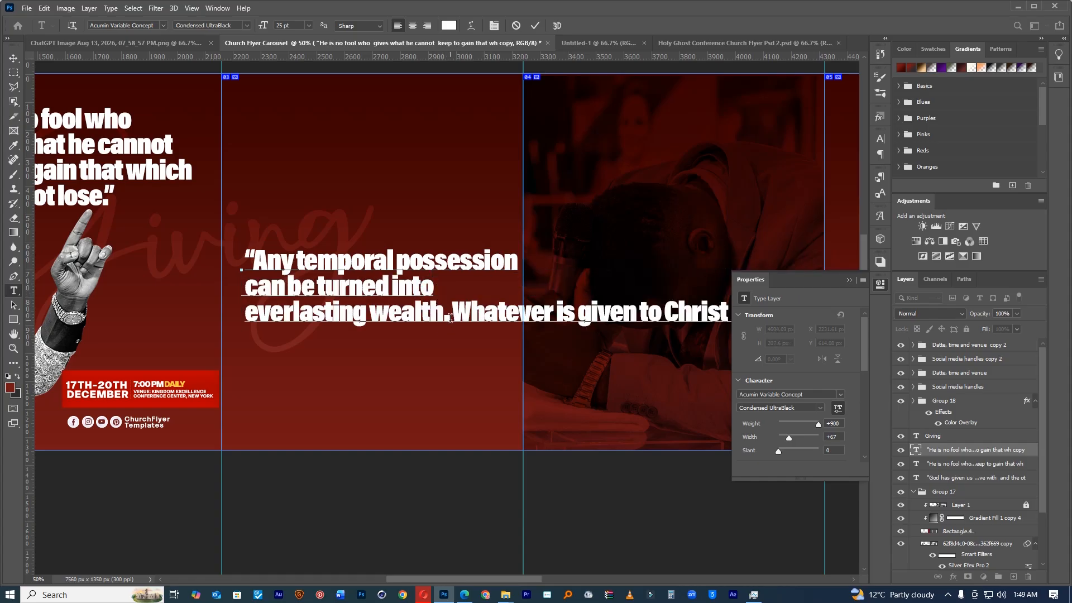
click(451, 313)
key(Return)
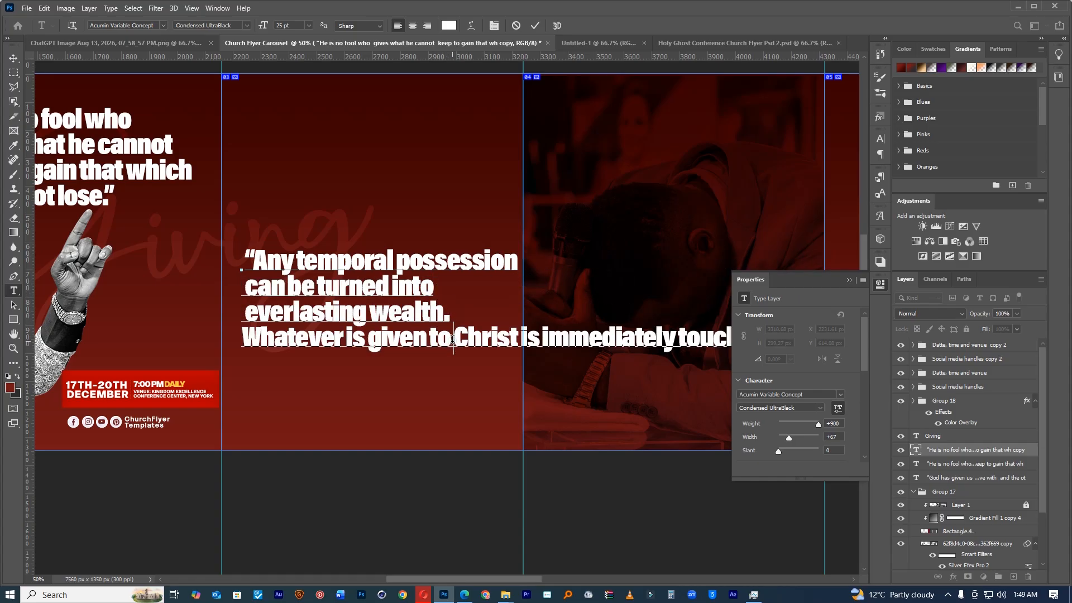
key(Return)
click(463, 362)
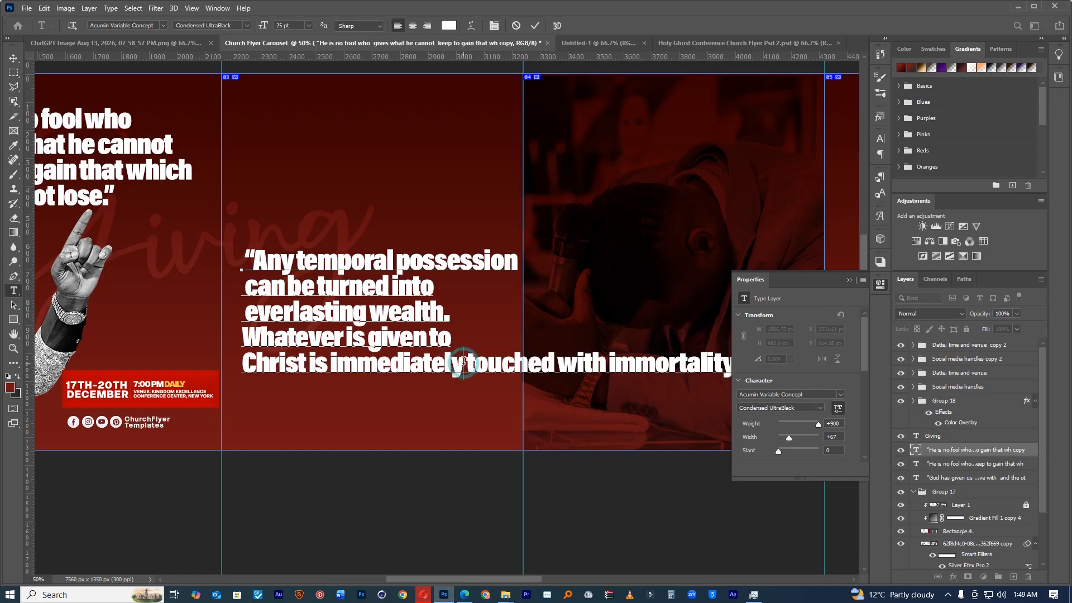
key(Return)
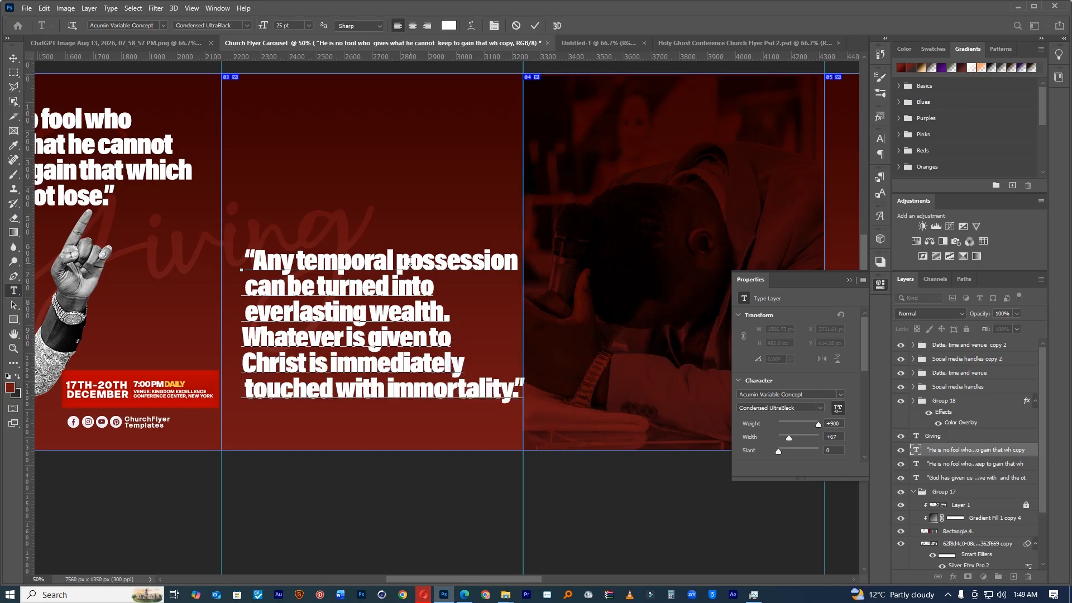
Step: Rebreak the slide 03 quote so its first five lines end with "temporal", "can be", "everlasting", "is given" and "immediately"
click(397, 258)
key(Return)
click(244, 315)
key(BackSpace)
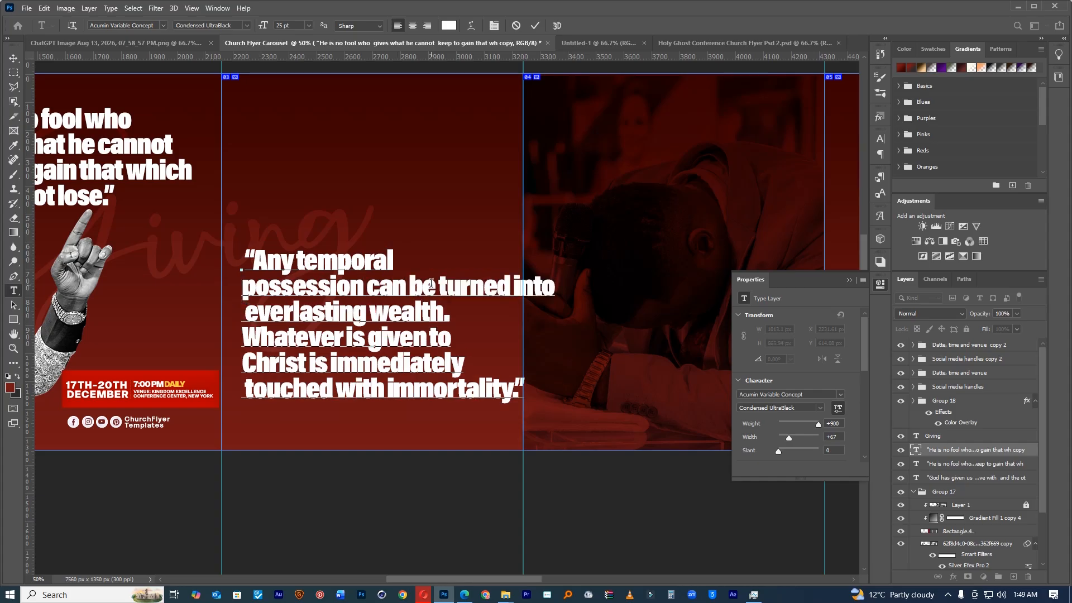
key(Return)
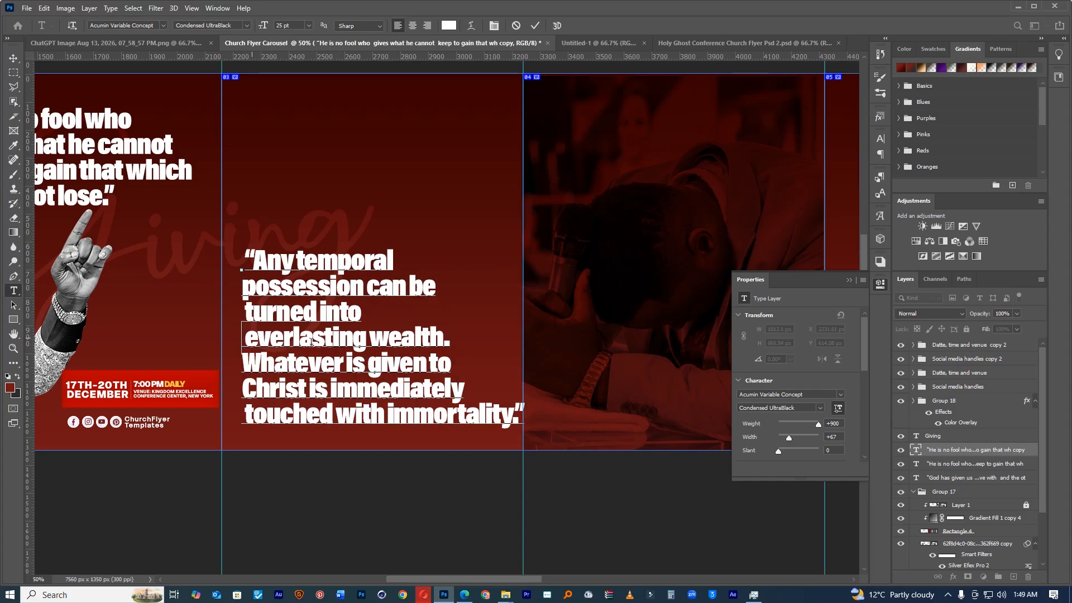
key(BackSpace)
key(Delete)
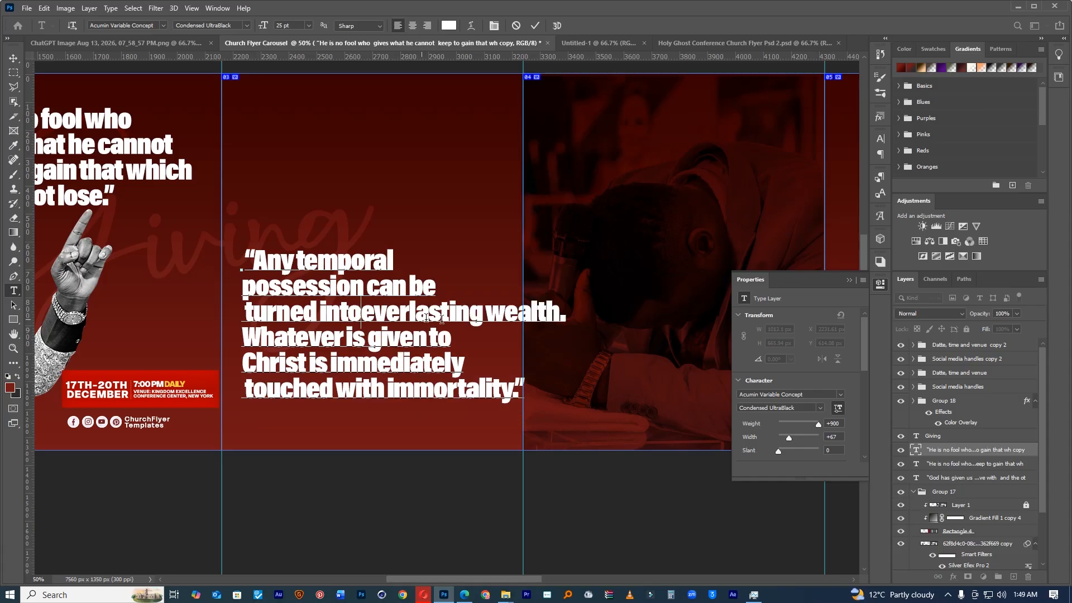
key(Return)
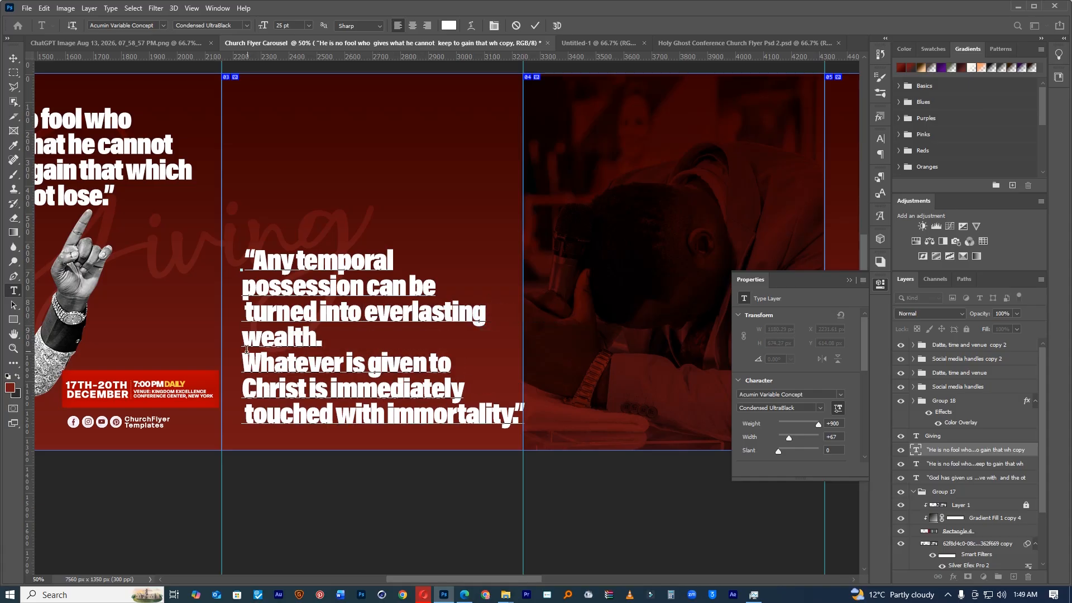
key(Delete)
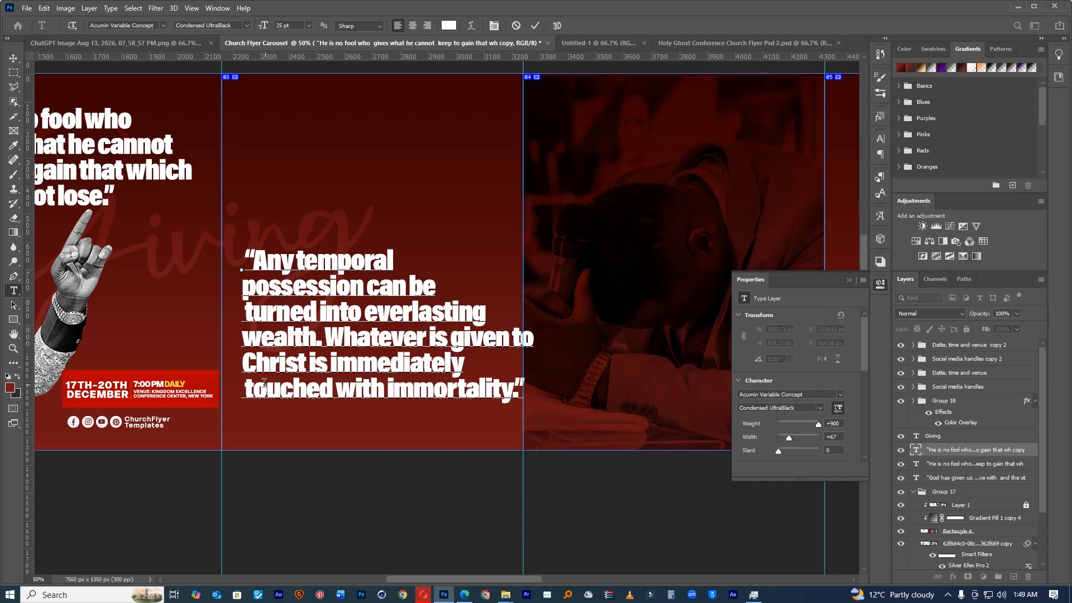
key(Return)
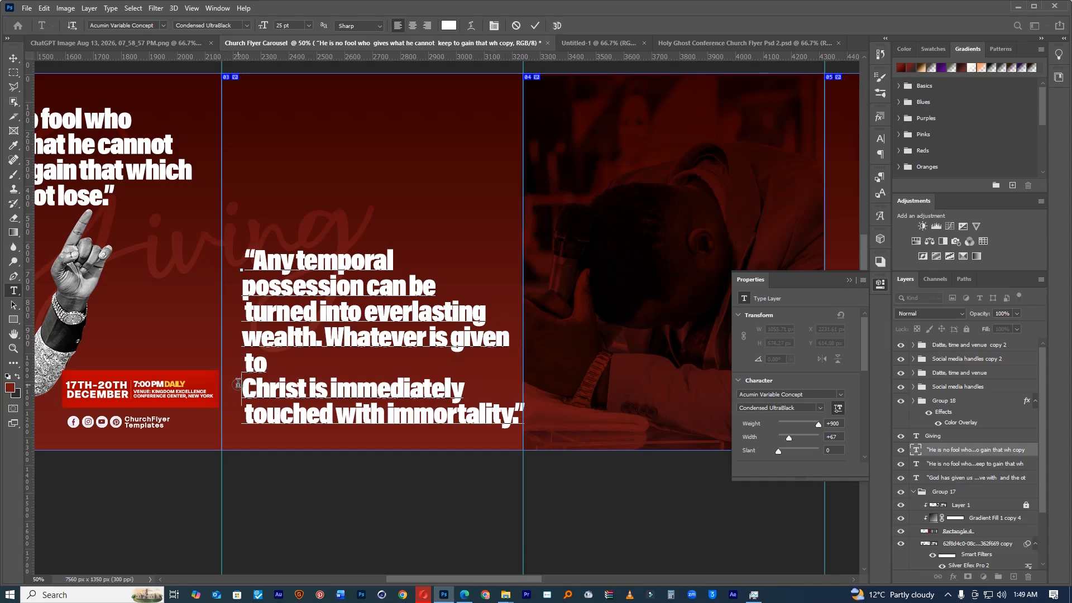
key(Delete)
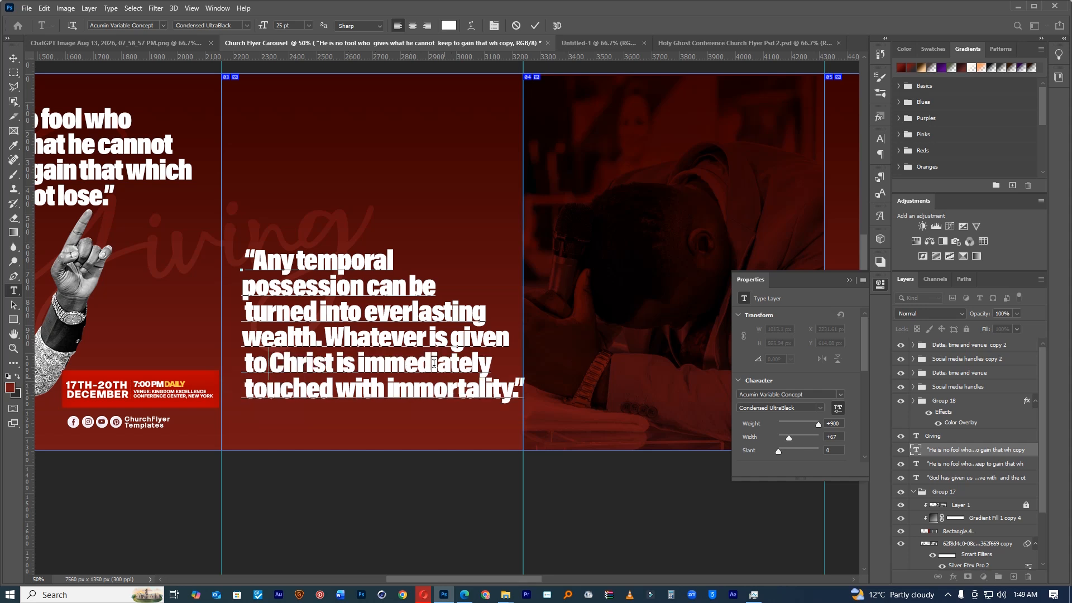
Step: Move the slide 03 quote up, scale it to 88.83% and position it at about X 2237 px, Y 372 px
drag(353, 239, 344, 155)
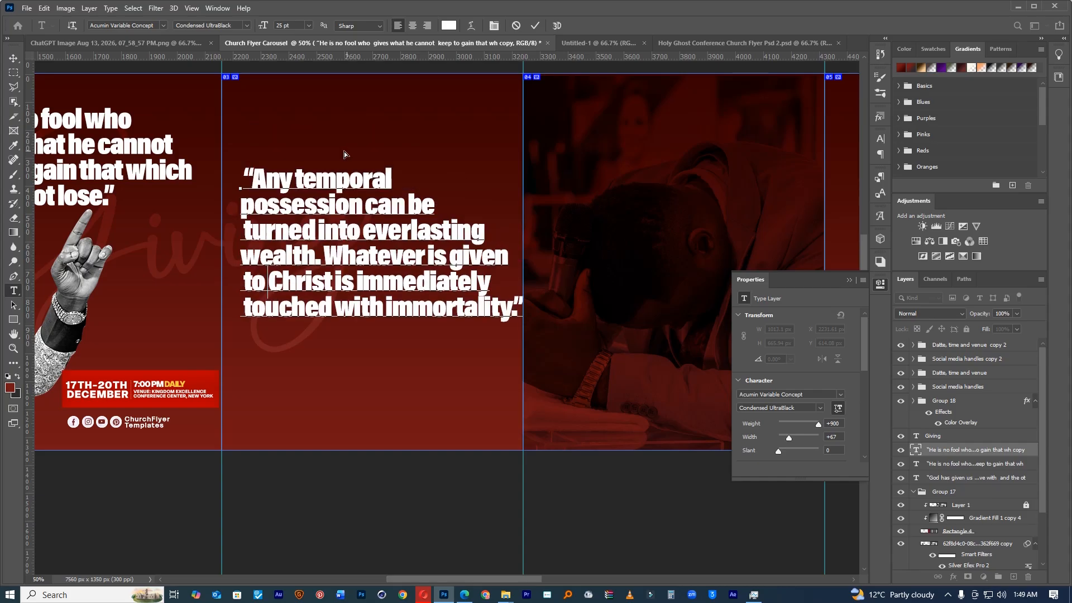
click(537, 26)
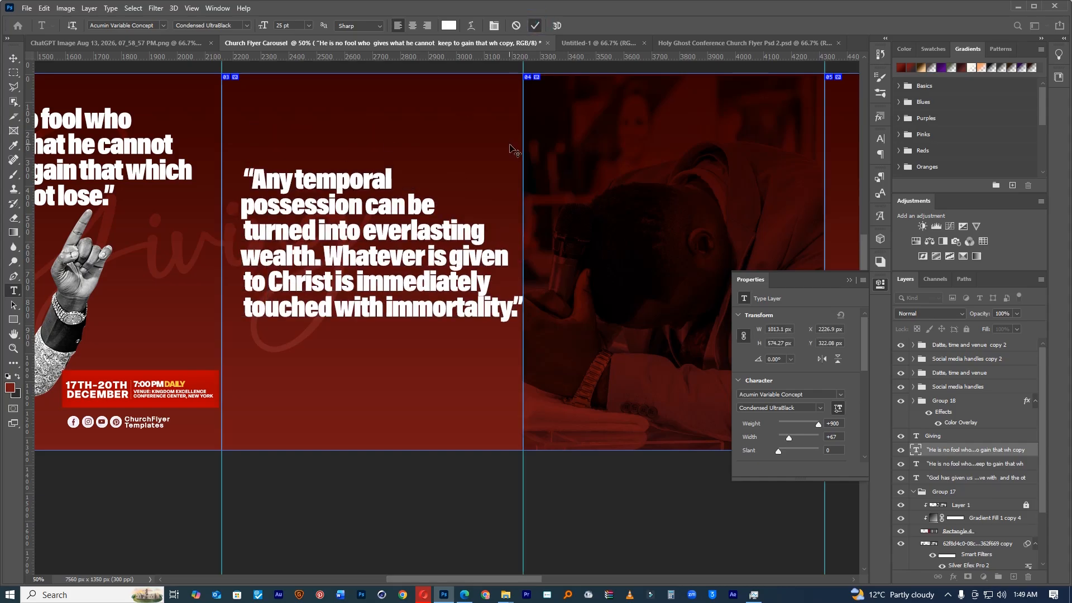
key(ctrl+t)
drag(523, 164, 507, 172)
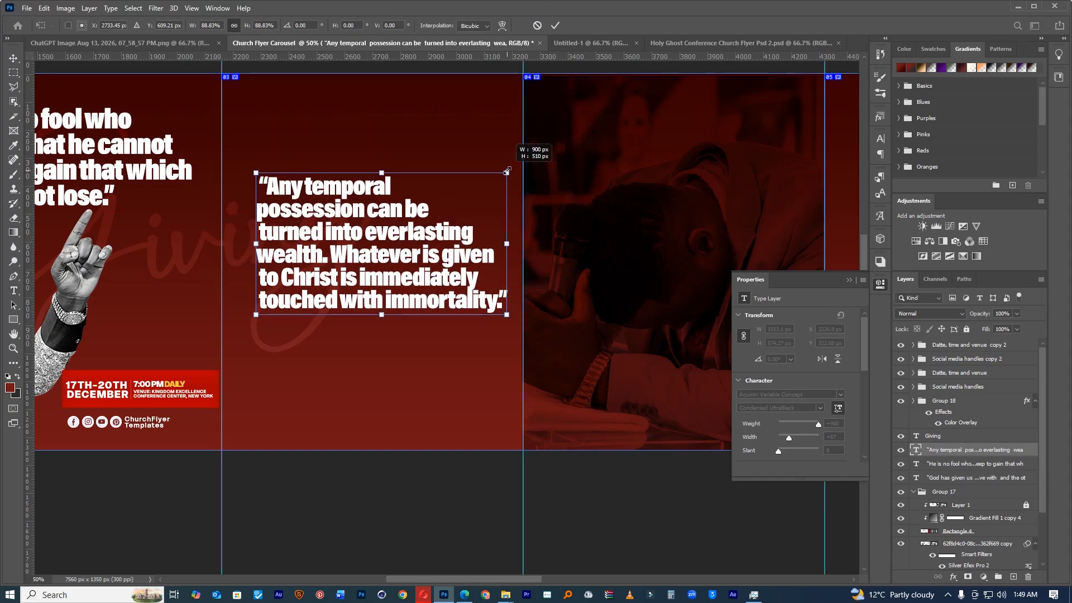
drag(445, 226, 432, 231)
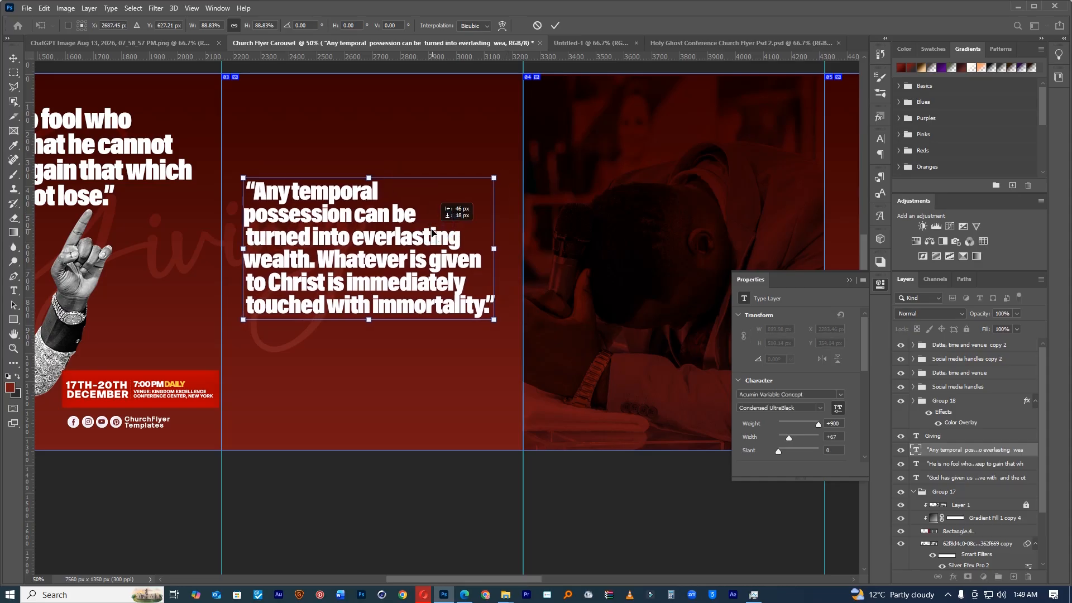
click(556, 26)
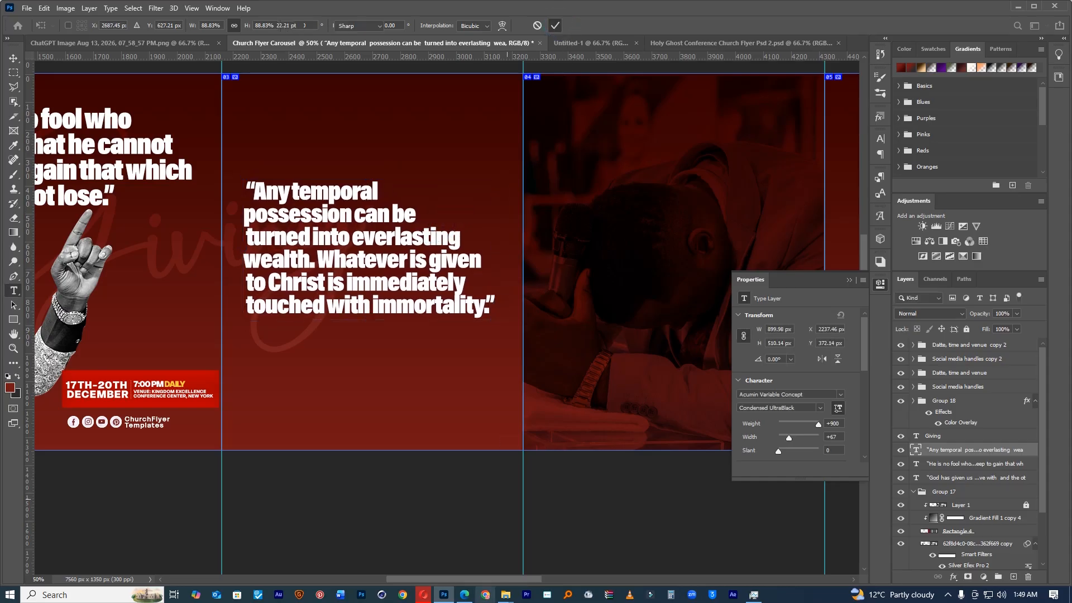
Step: Copy the "The measure of a life" quote from the browser's quote list and return to Photoshop with the Move tool active
click(421, 595)
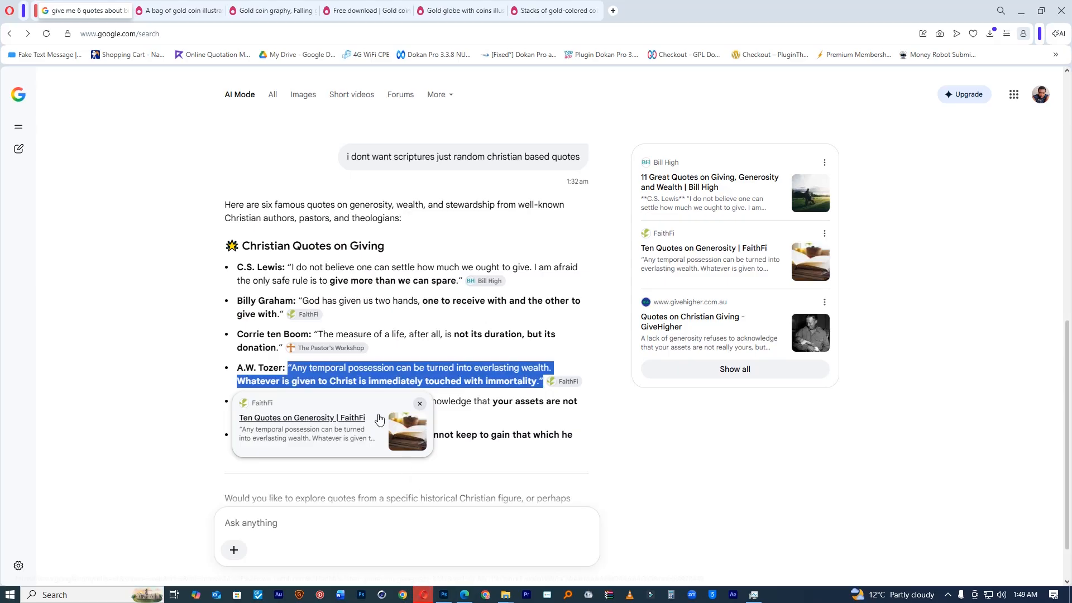
click(238, 333)
drag(315, 334, 290, 349)
click(394, 313)
click(444, 594)
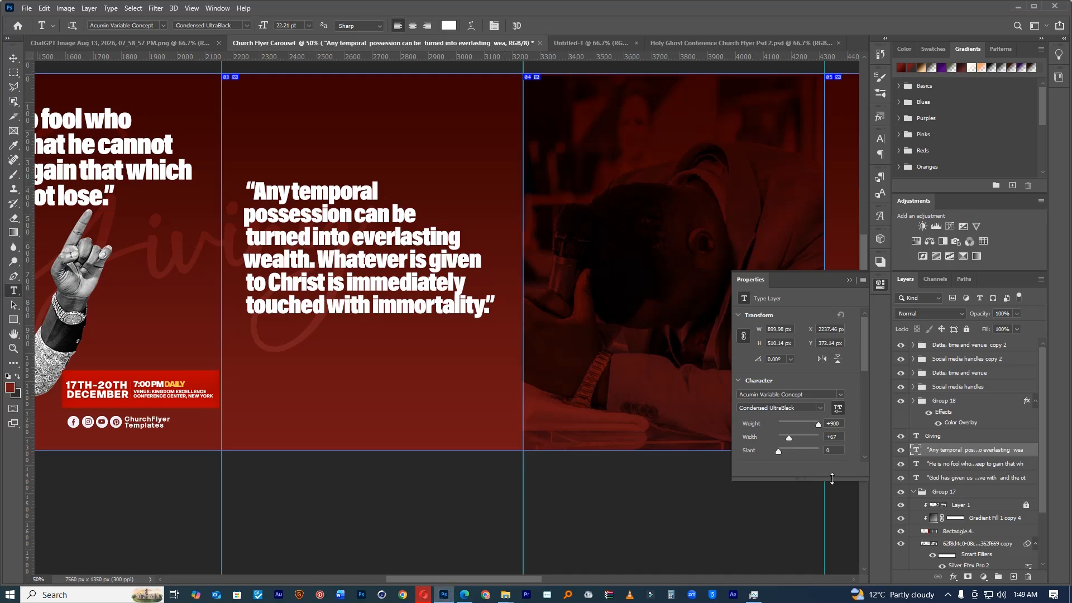
drag(471, 358, 362, 374)
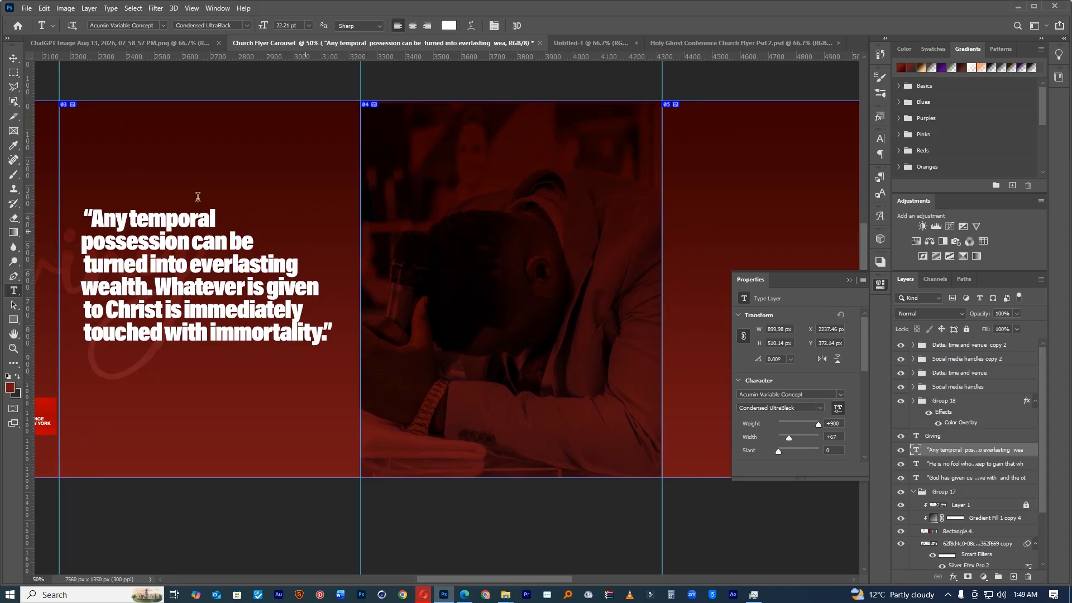
click(8, 64)
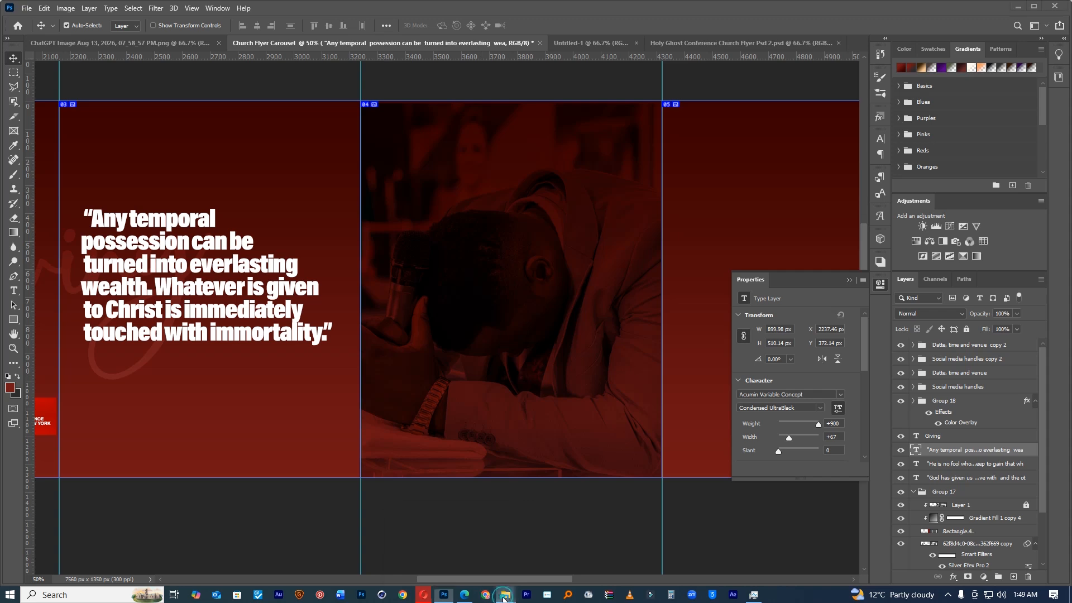
Step: Switch to File Explorer, open the Desktop folder and try to bring the ChatGPT image dated Aug 12, 2026 into Photoshop
mouse_move(504, 597)
click(441, 554)
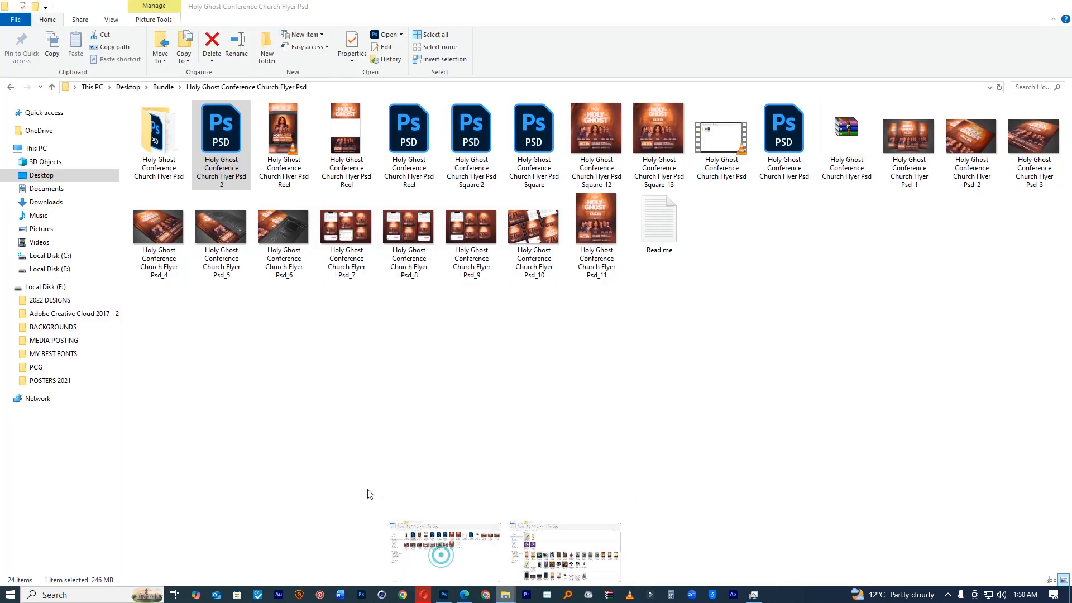
click(54, 176)
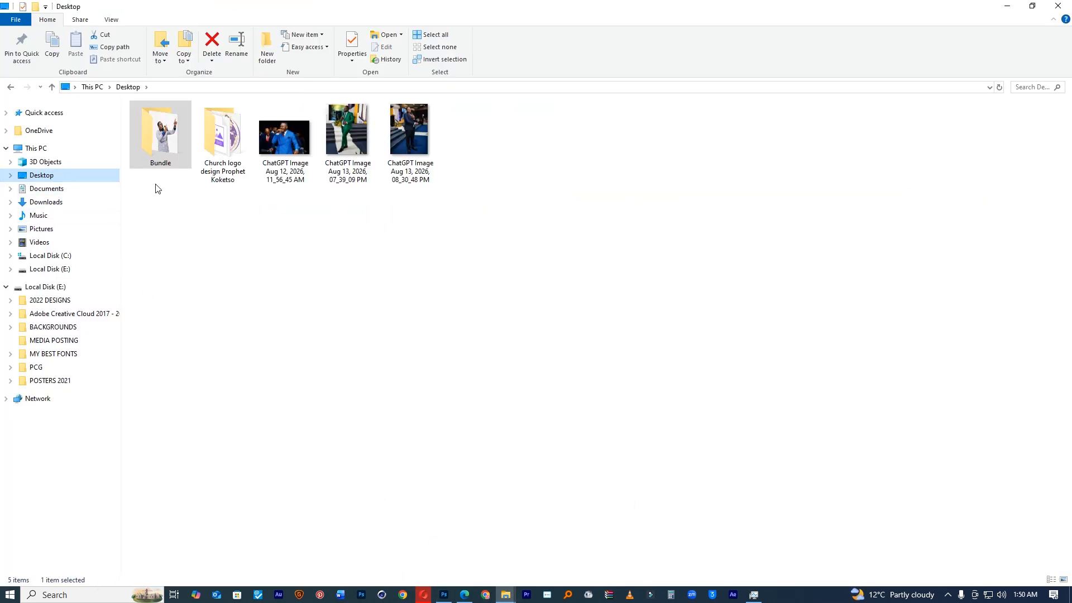
drag(275, 155, 572, 183)
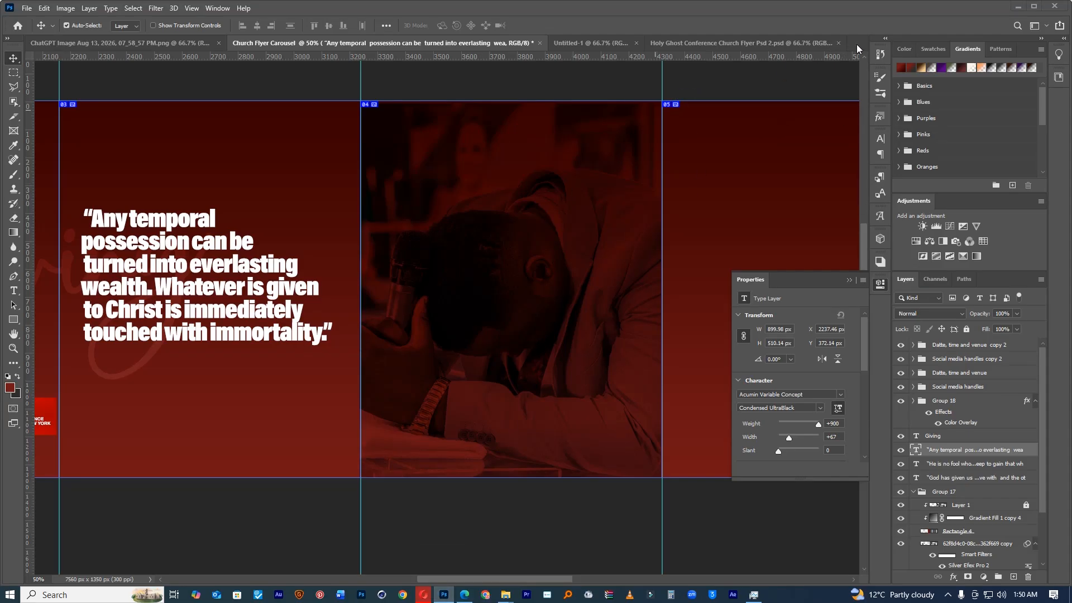
Step: Close the Holy Ghost Conference flyer document without saving, and close the blank Untitled-1 document
click(603, 42)
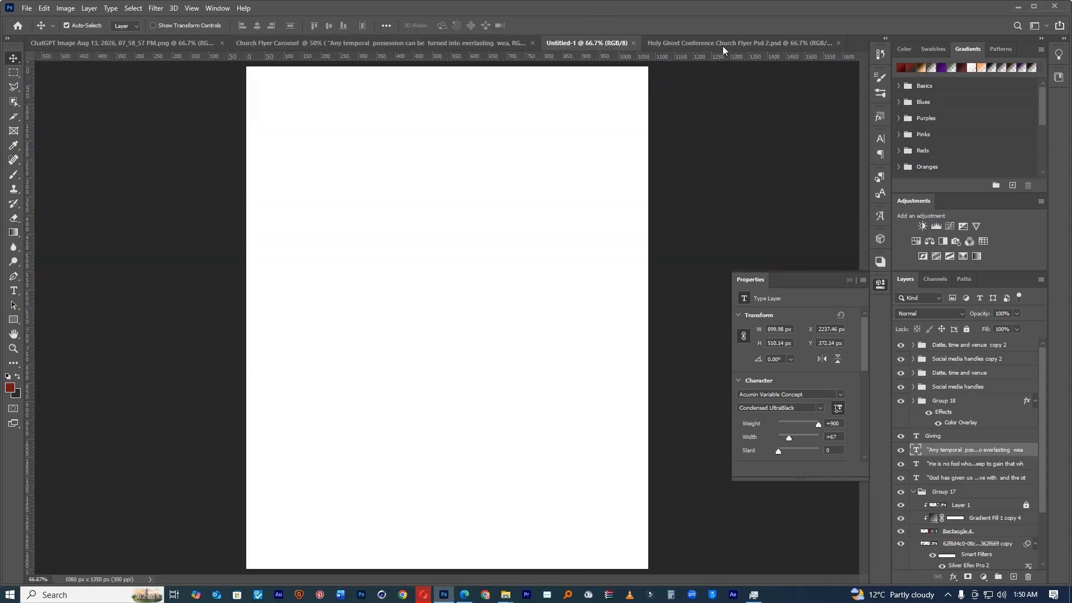
click(781, 44)
click(838, 43)
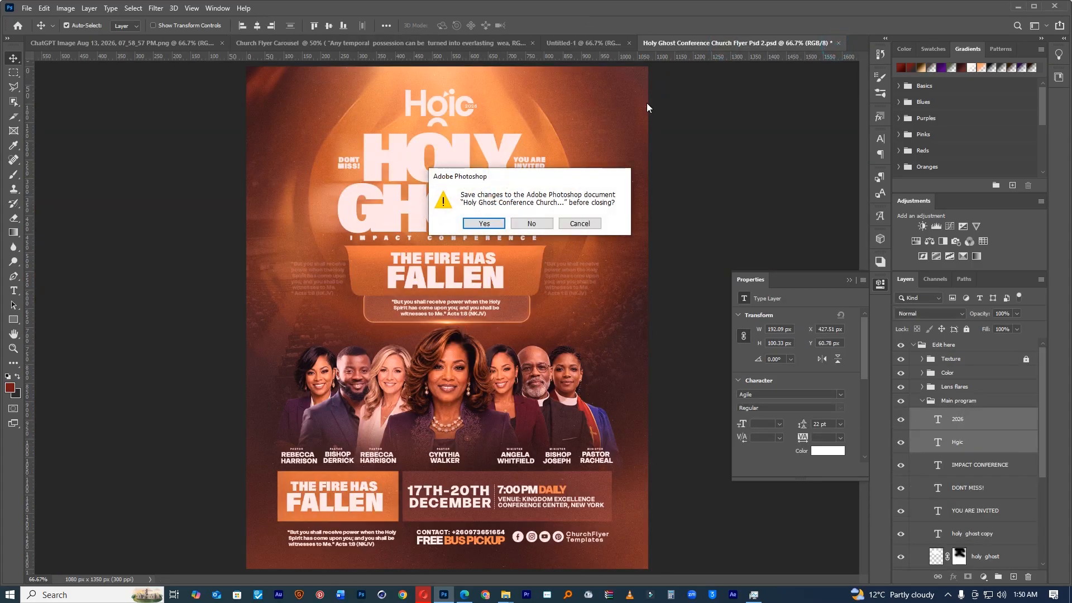
click(531, 224)
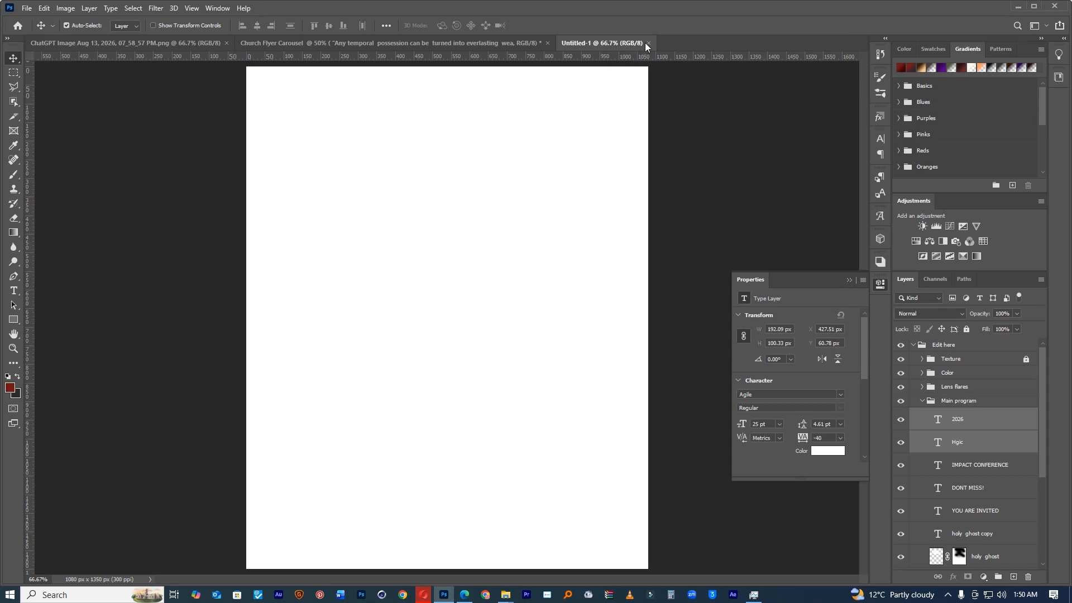
click(648, 44)
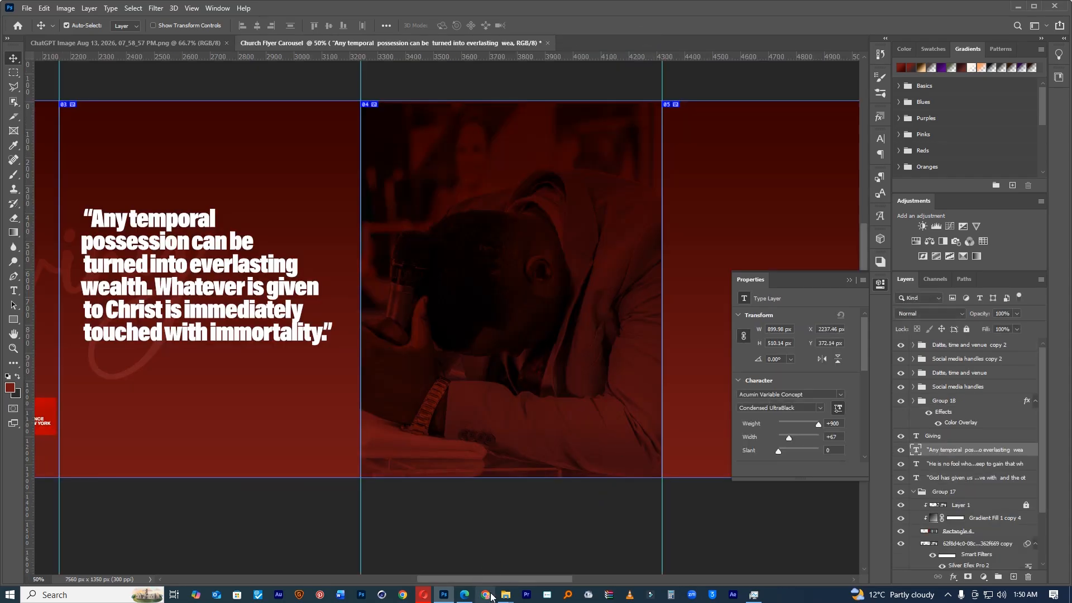
Step: Open the Desktop image "ChatGPT Image Aug 12, 2026, 11_56_45 AM" as its own Photoshop document and select its subject automatically
click(436, 541)
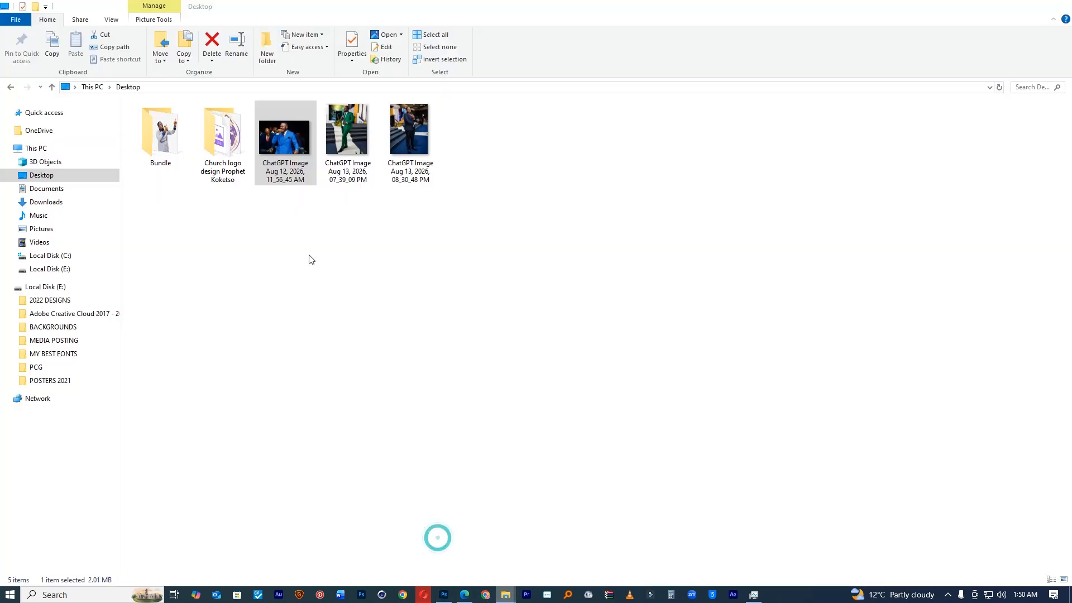
drag(285, 140, 748, 51)
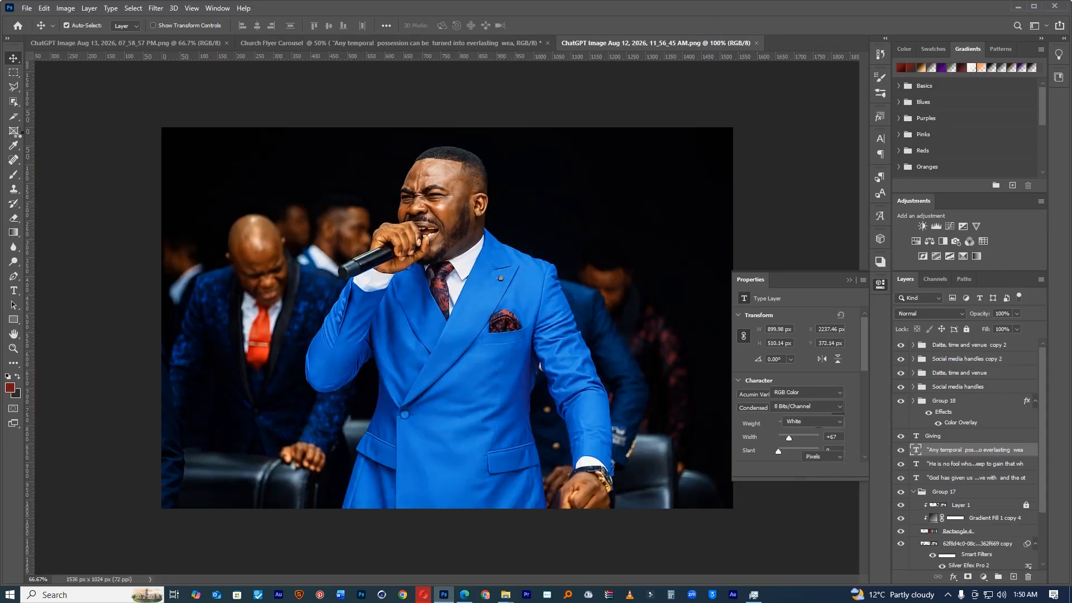
click(14, 160)
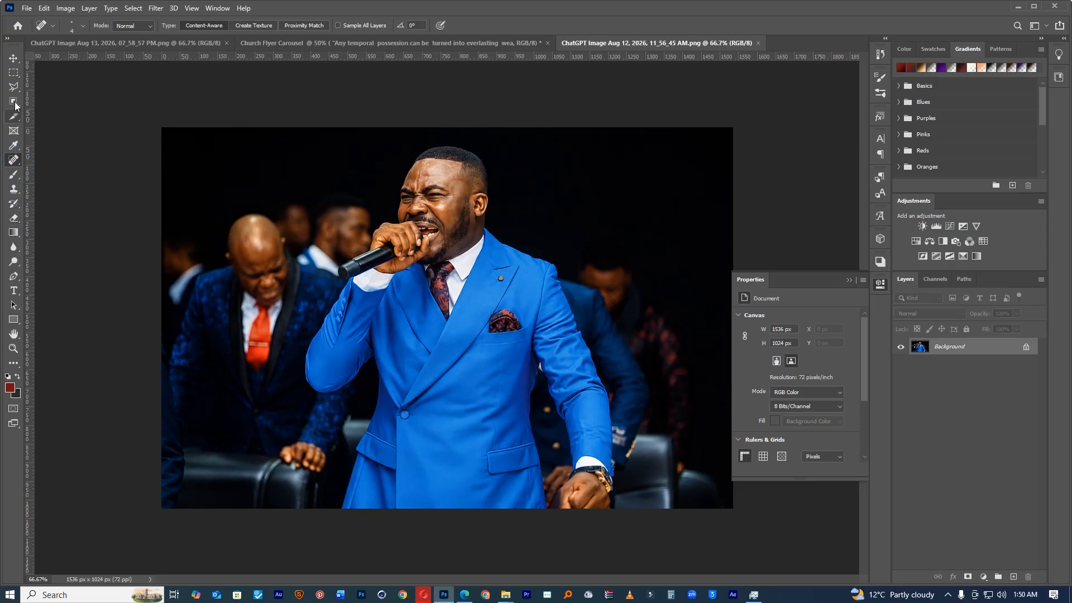
click(14, 101)
click(432, 25)
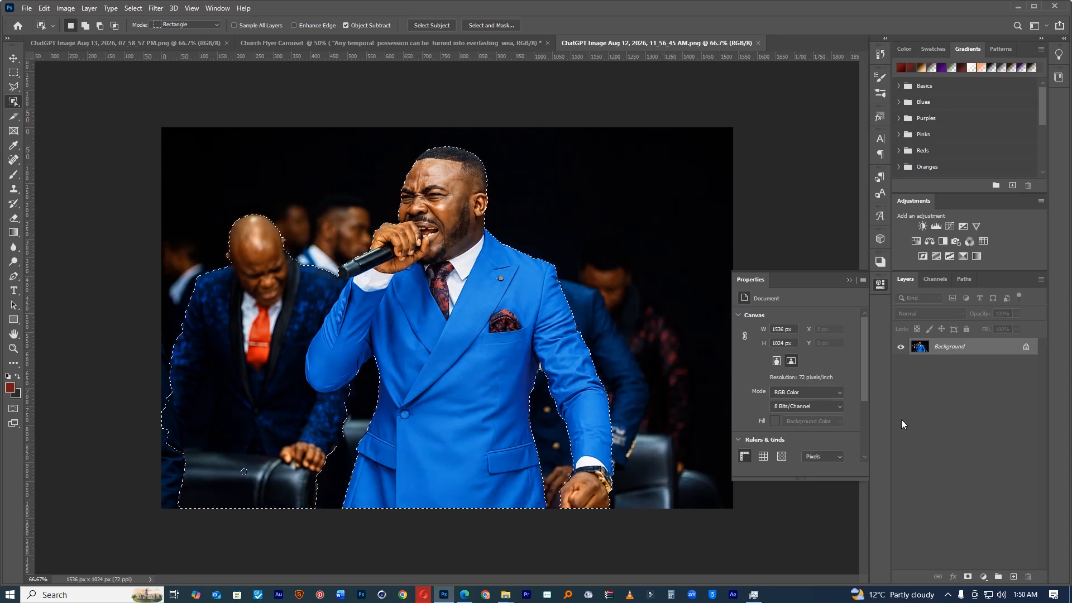
Step: Copy the selected men to a new smart object layer and place it over slide 04 of the Church Flyer Carousel
key(ctrl+j)
right_click(950, 355)
click(837, 268)
drag(947, 347, 526, 232)
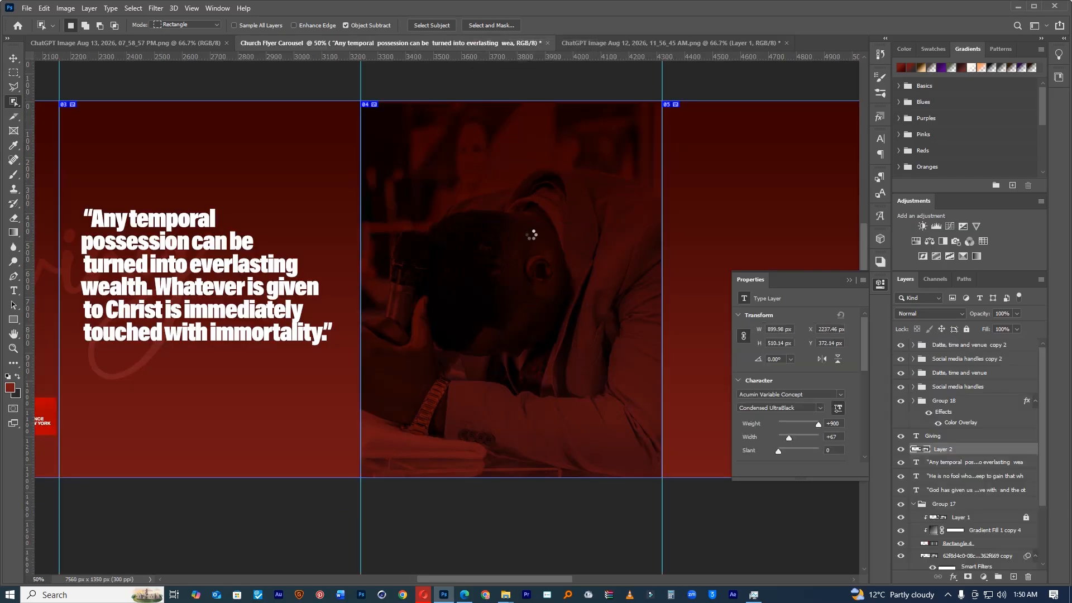
Step: Rasterize the placed cutout layer and erase most of the man in the dark suit beside the preacher in blue
key(r)
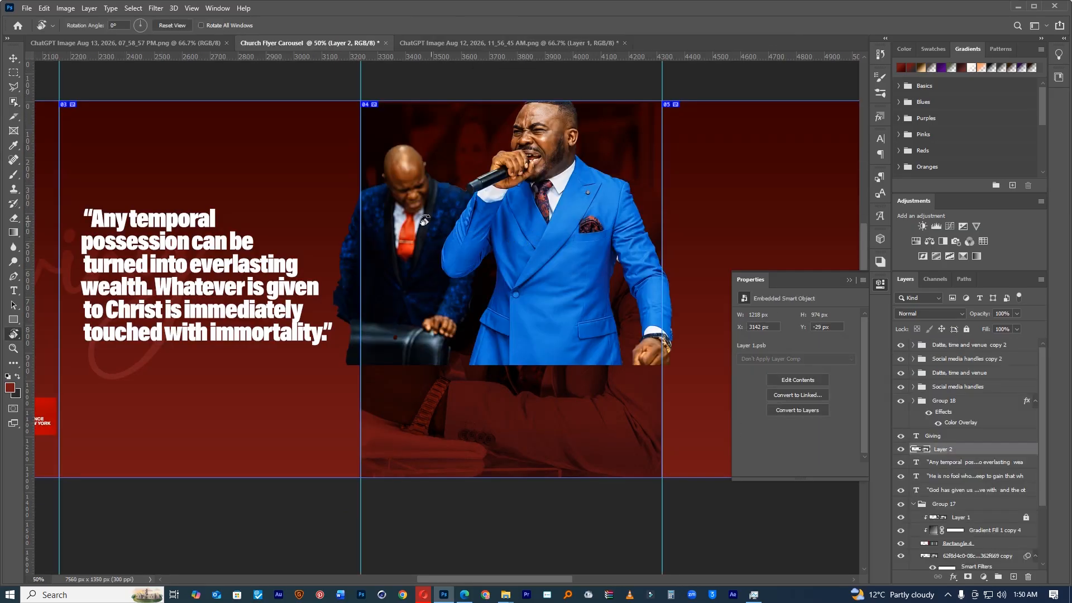
scroll(418, 177, up, 3)
key(e)
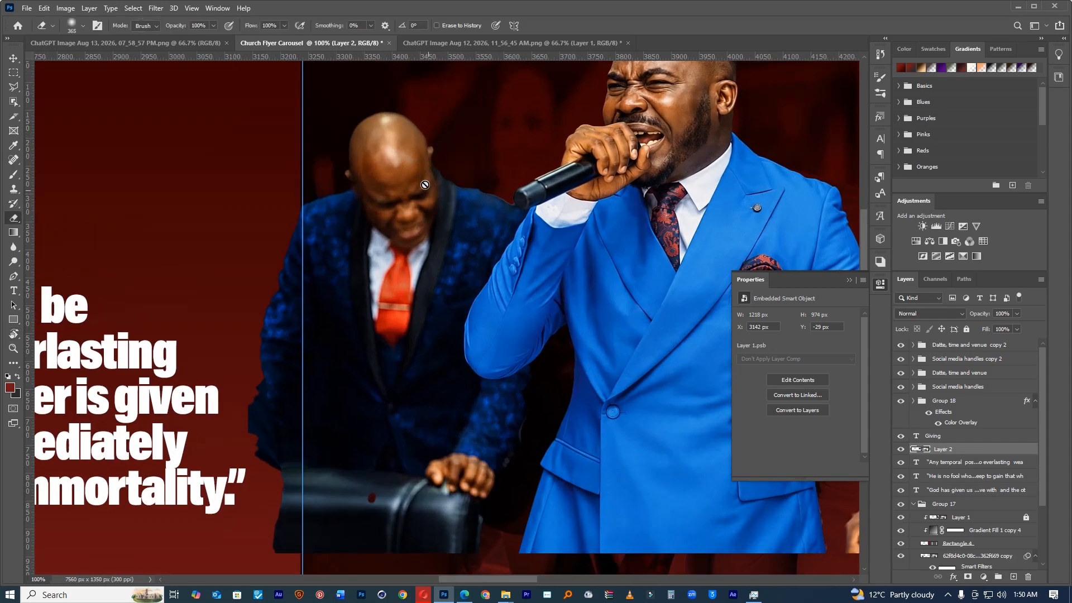
right_click(959, 444)
click(857, 308)
mouse_move(371, 179)
mouse_down()
mouse_move(386, 213)
mouse_move(345, 222)
mouse_move(375, 301)
mouse_move(370, 443)
mouse_up()
mouse_move(386, 170)
mouse_down()
mouse_move(367, 199)
mouse_move(330, 384)
mouse_move(309, 414)
mouse_move(248, 334)
mouse_move(313, 437)
mouse_up()
mouse_move(395, 425)
mouse_down()
mouse_move(355, 425)
mouse_move(361, 342)
mouse_up()
mouse_move(461, 185)
mouse_down()
mouse_move(390, 416)
mouse_move(371, 545)
mouse_move(323, 495)
mouse_move(390, 554)
mouse_move(514, 406)
mouse_up()
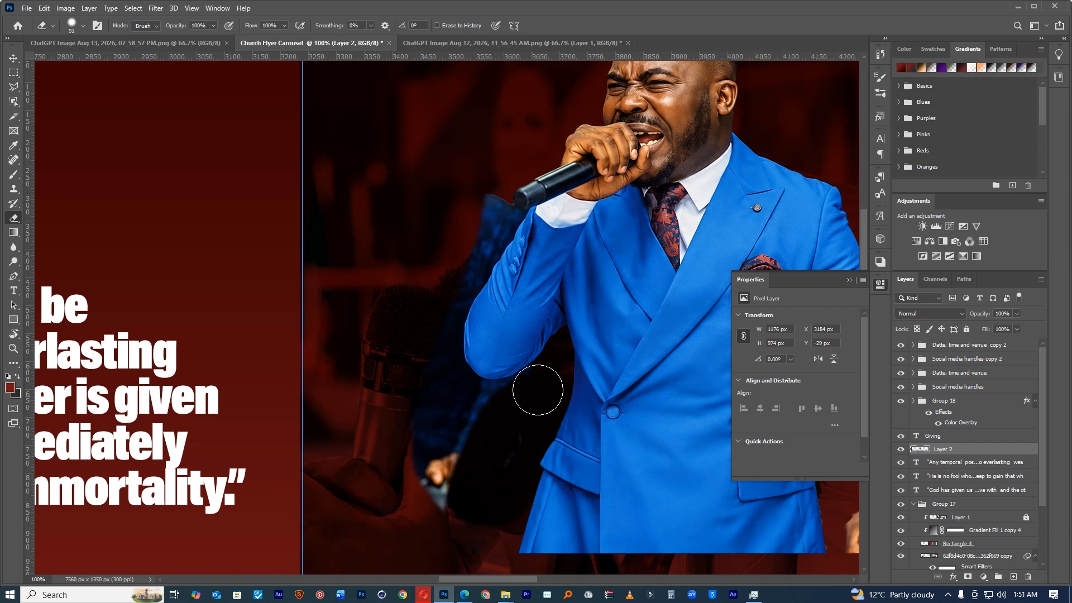
Step: Erase more of the background man's remains beside the preacher's raised arm, undoing one unwanted stroke
ctrl+space+click(500, 378)
mouse_move(423, 542)
mouse_down()
mouse_move(355, 488)
mouse_move(354, 365)
mouse_move(404, 176)
mouse_up()
drag(421, 118, 398, 299)
key(ctrl+z)
drag(428, 240, 411, 241)
drag(412, 194, 411, 197)
drag(386, 248, 387, 249)
Step: Erase the background man's leftovers around the microphone head and the preacher's cuff with a small brush
ctrl+click(489, 196)
drag(422, 189, 445, 196)
drag(464, 216, 484, 213)
mouse_move(486, 175)
mouse_down()
mouse_move(497, 255)
mouse_move(451, 328)
mouse_up()
drag(488, 286, 481, 287)
drag(499, 270, 492, 270)
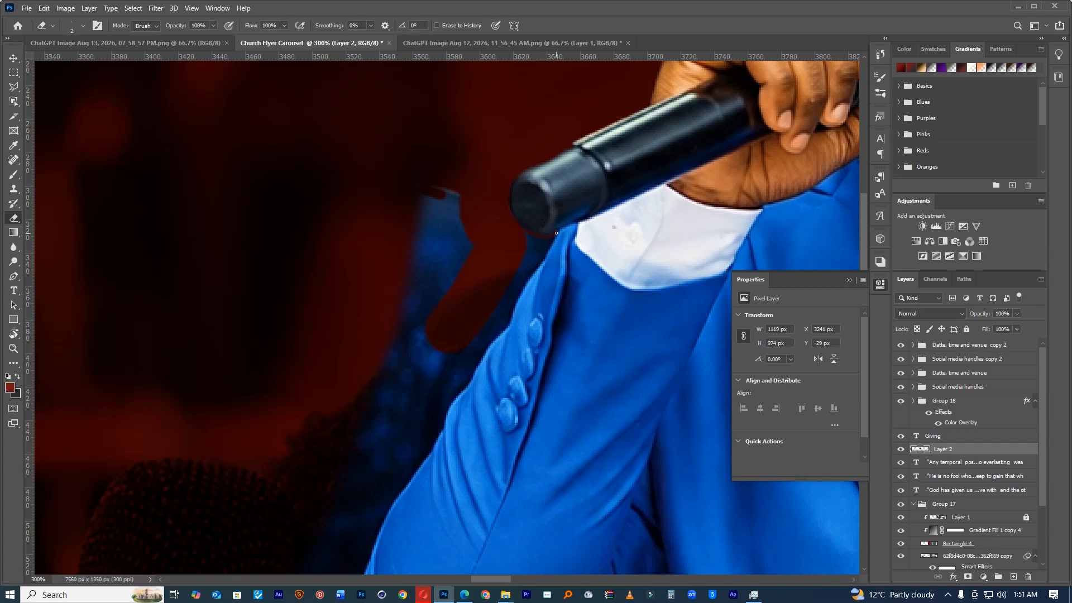
drag(458, 273, 502, 274)
mouse_move(541, 249)
mouse_down()
mouse_move(519, 250)
mouse_move(526, 237)
mouse_move(550, 240)
mouse_up()
Step: Clean the outer edge of the preacher's blue sleeve by erasing leftovers from the cuff down around the elbow
scroll(540, 242, up, 1)
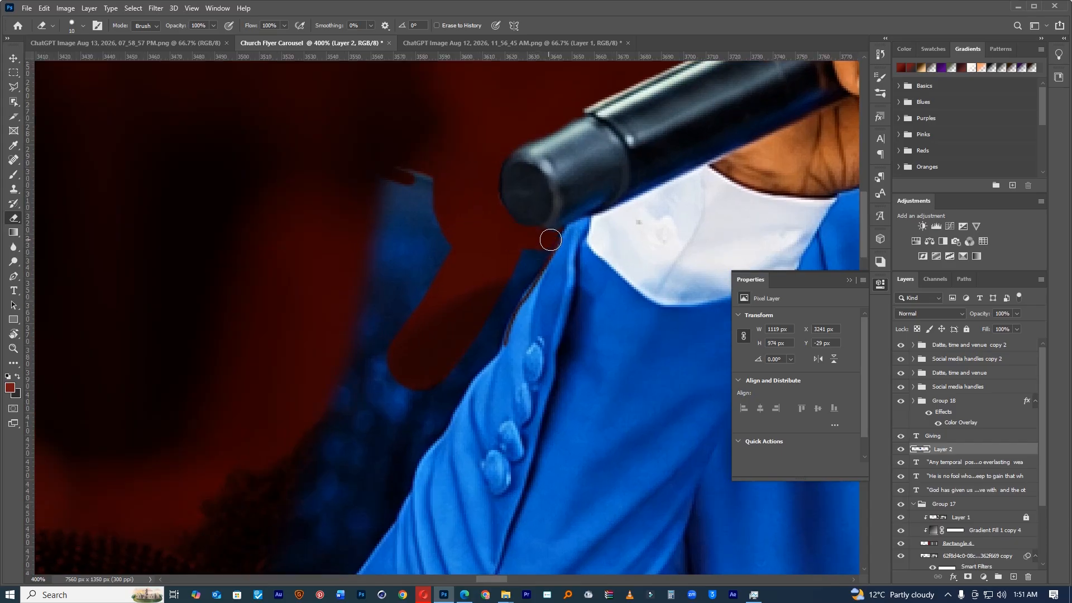
mouse_move(522, 285)
mouse_down()
mouse_move(504, 334)
mouse_move(433, 437)
mouse_move(527, 182)
mouse_up()
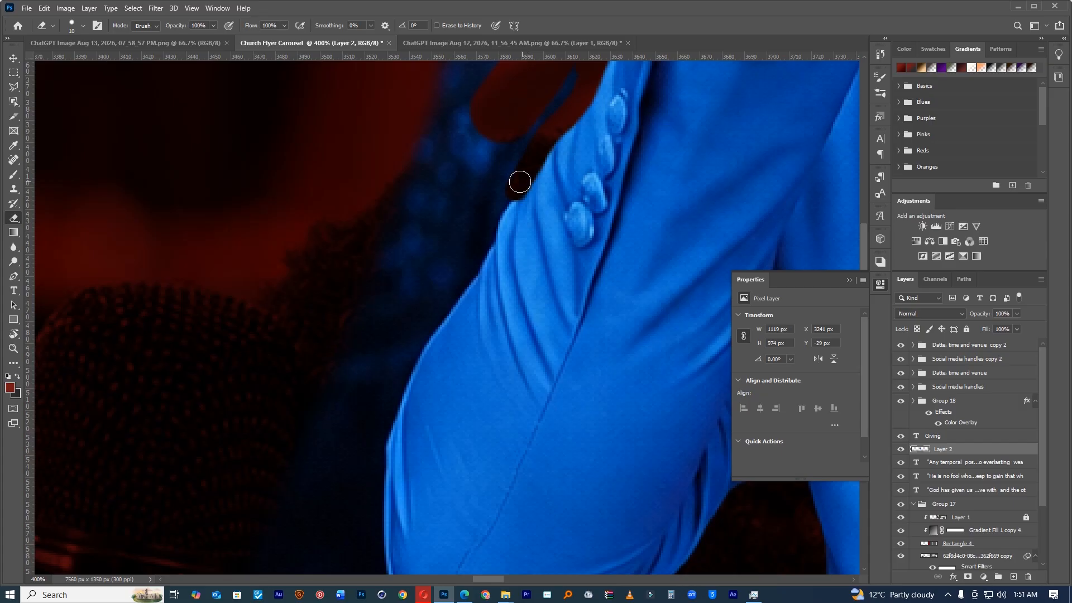
drag(483, 242, 438, 303)
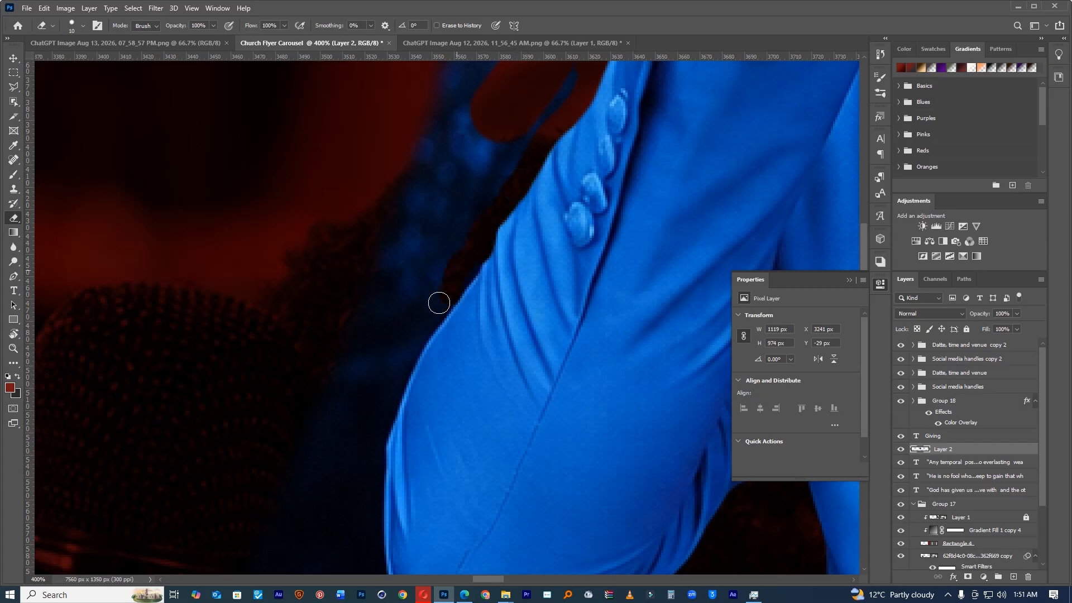
drag(455, 251, 484, 206)
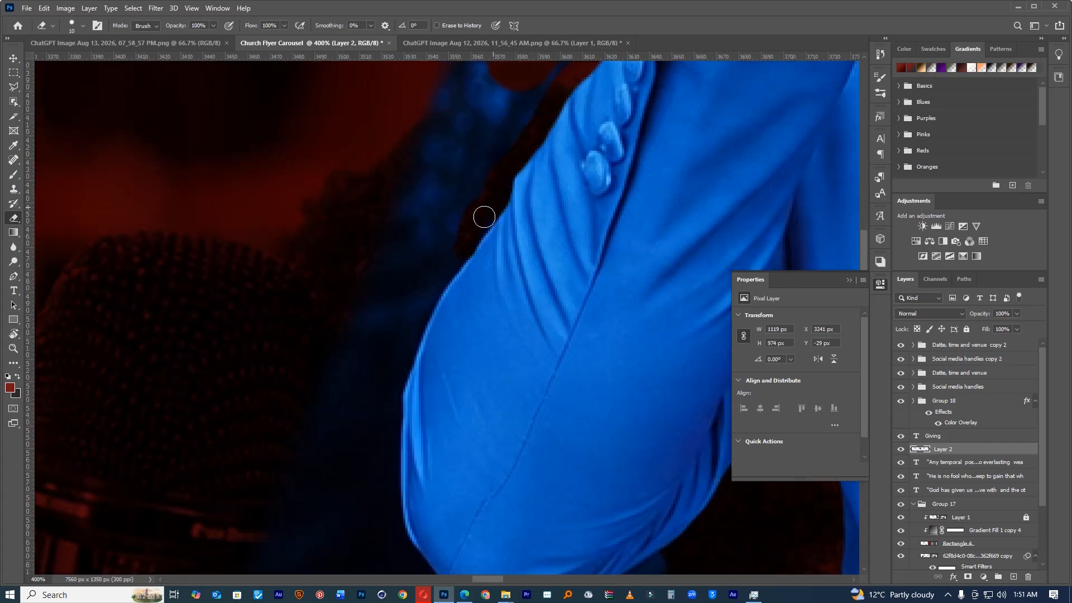
mouse_move(432, 307)
mouse_down()
mouse_move(382, 420)
mouse_move(391, 447)
mouse_move(400, 259)
mouse_move(404, 371)
mouse_move(436, 460)
mouse_up()
alt+right_click(459, 468)
mouse_move(686, 447)
mouse_down()
mouse_move(597, 501)
mouse_move(525, 512)
mouse_move(419, 484)
mouse_move(527, 503)
mouse_up()
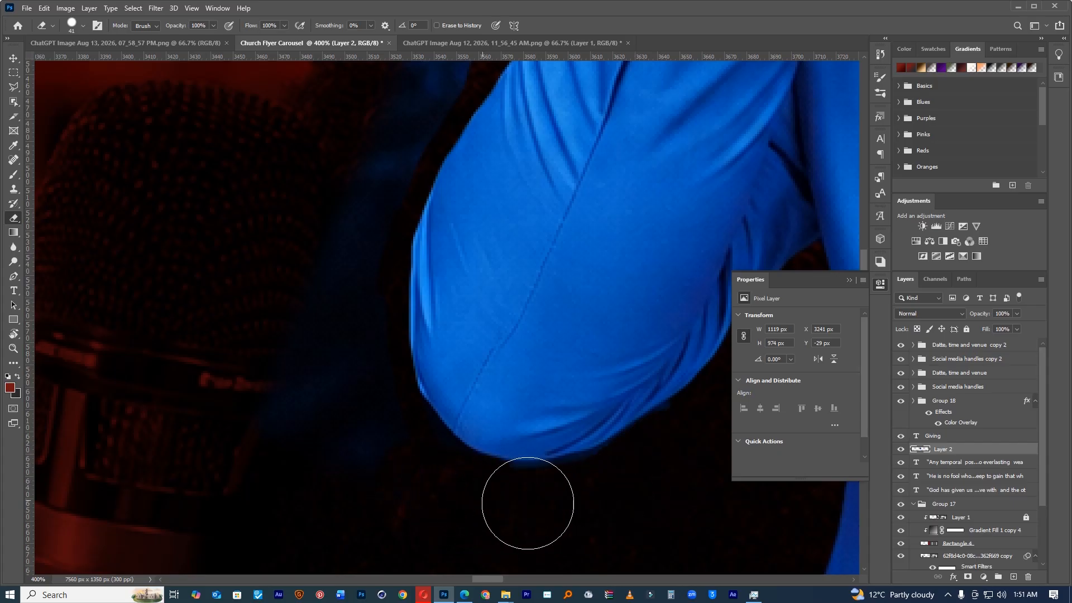
Step: Enlarge the eraser and remove the leftover hand and dark blue suit fragments beside the preacher's sleeve and jacket
mouse_move(382, 217)
mouse_down()
mouse_move(285, 263)
mouse_move(271, 306)
mouse_up()
alt+right_click(293, 310)
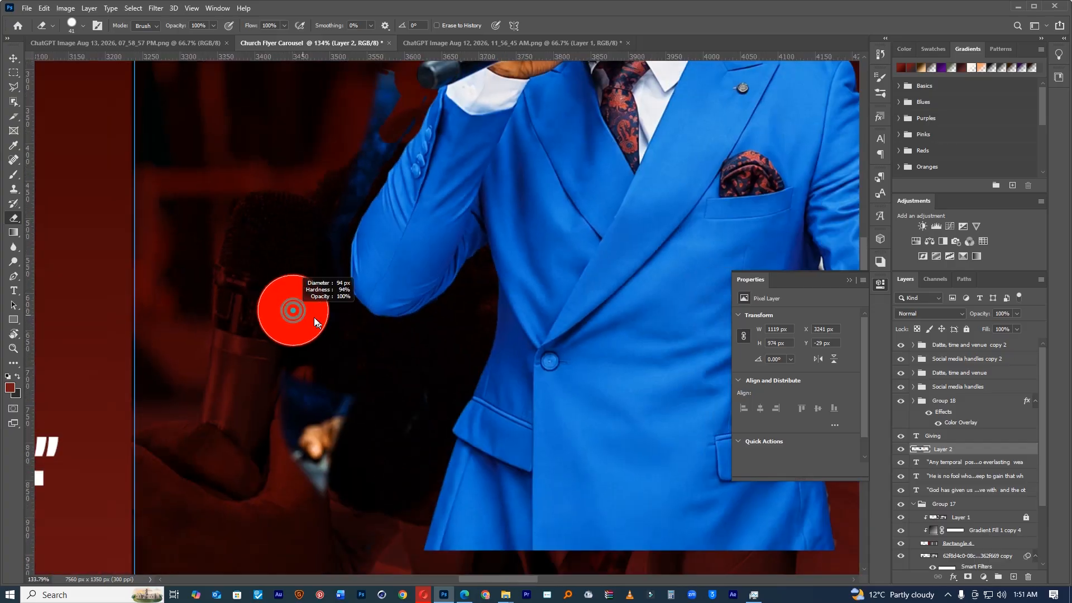
drag(299, 423, 351, 435)
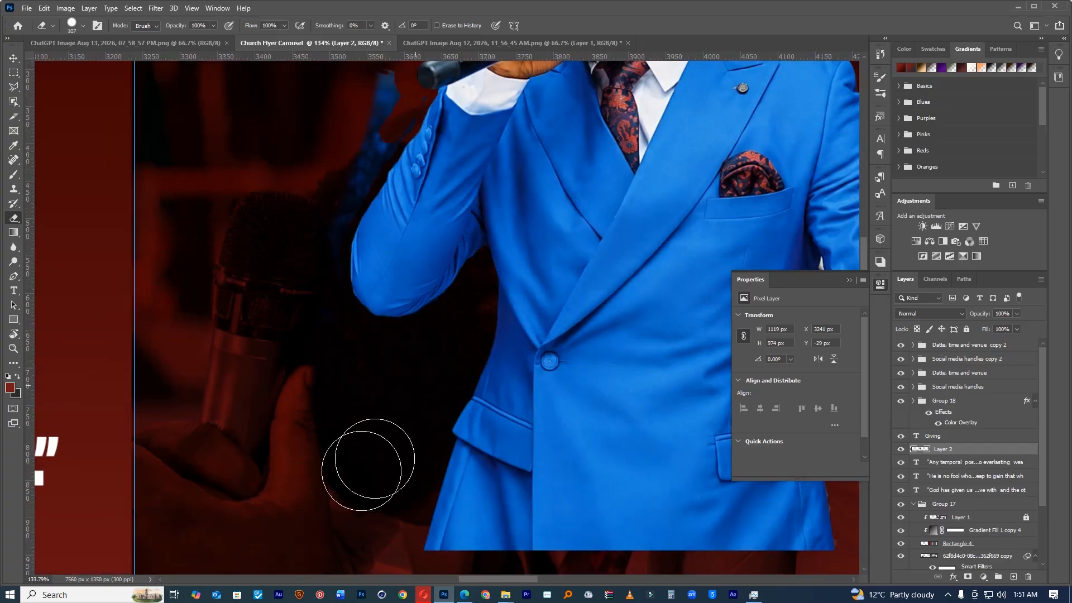
mouse_move(294, 223)
mouse_down()
mouse_move(359, 96)
mouse_move(386, 84)
mouse_up()
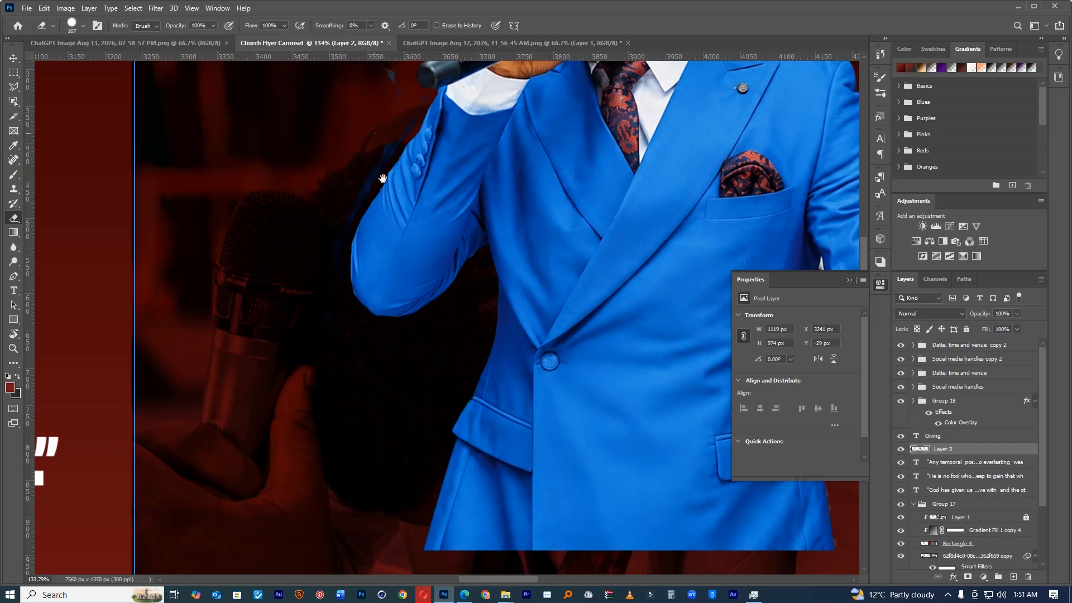
scroll(382, 178, down, 5)
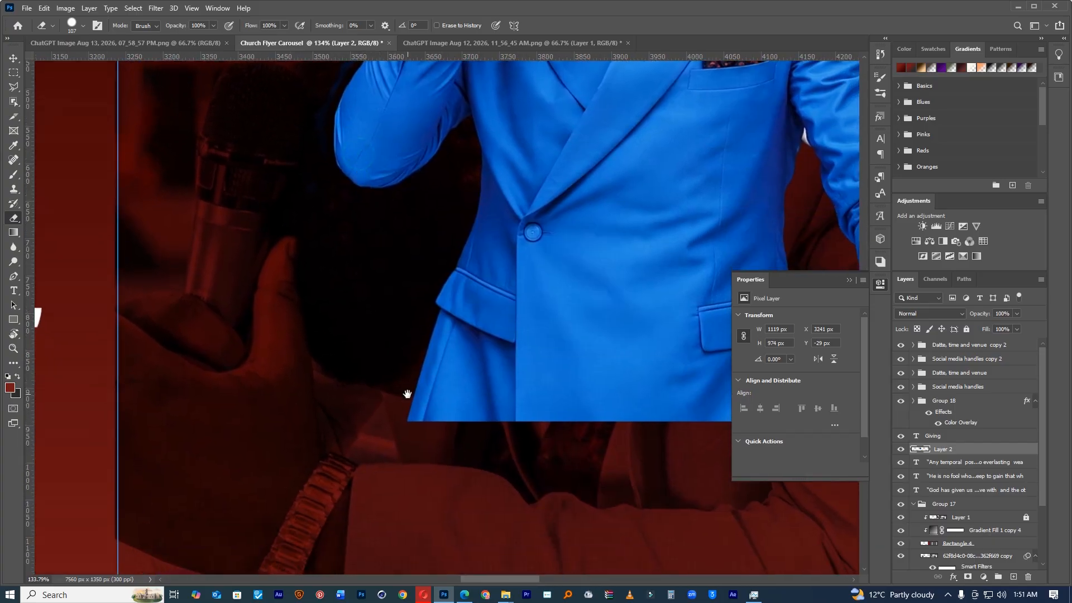
drag(376, 199, 404, 344)
drag(365, 155, 349, 154)
drag(388, 84, 410, 146)
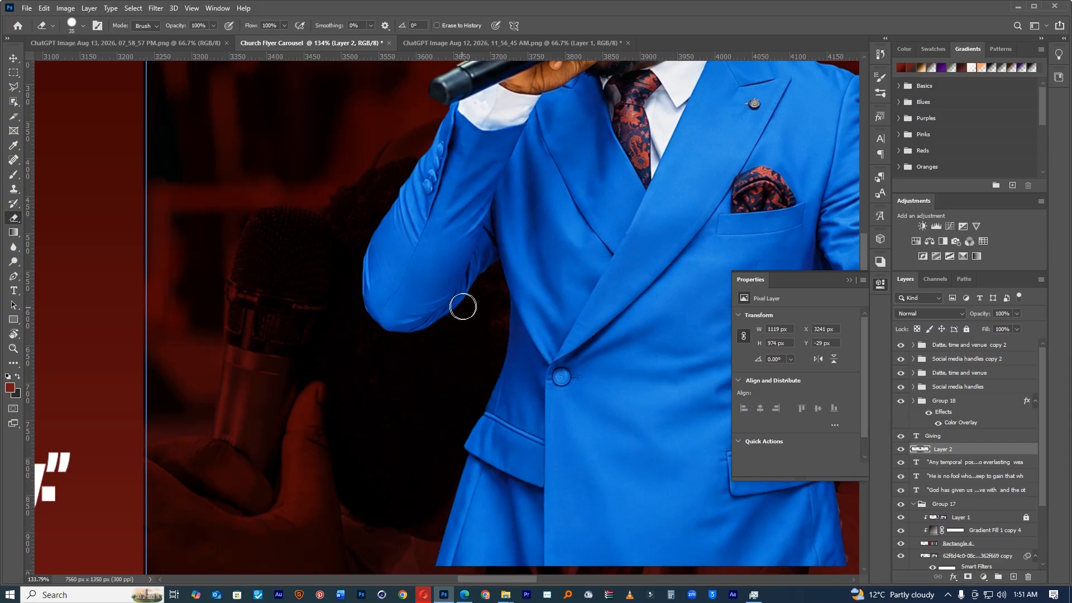
Step: Move the preacher cutout across the boundary of slides 04 and 05, positioning its layer at X 3624 px, Y 185 px
key(ctrl+t)
scroll(495, 314, down, 10)
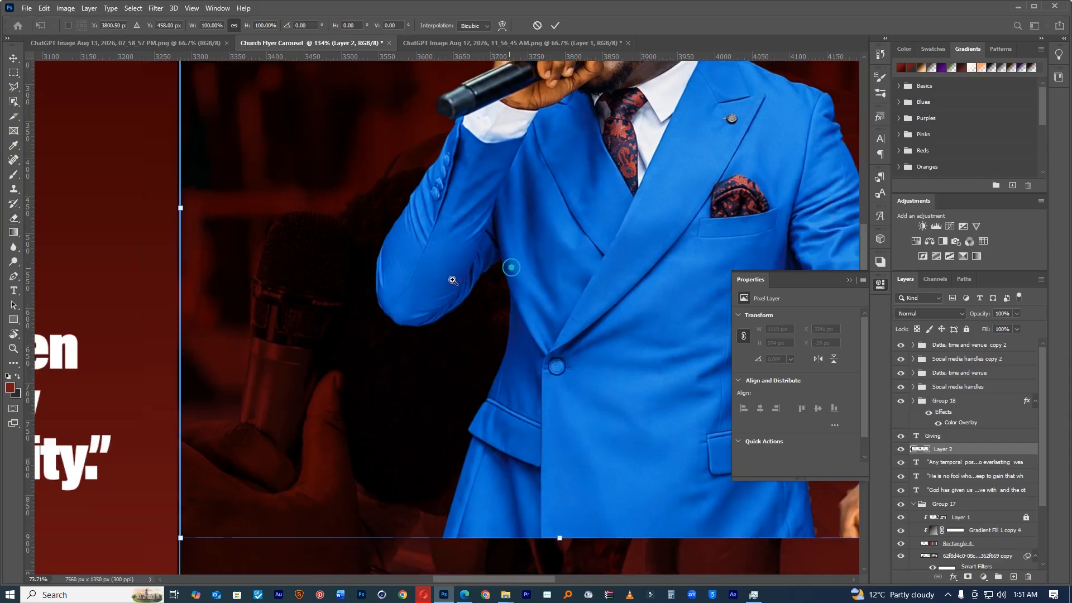
click(506, 272)
drag(549, 286, 607, 302)
right_click(627, 275)
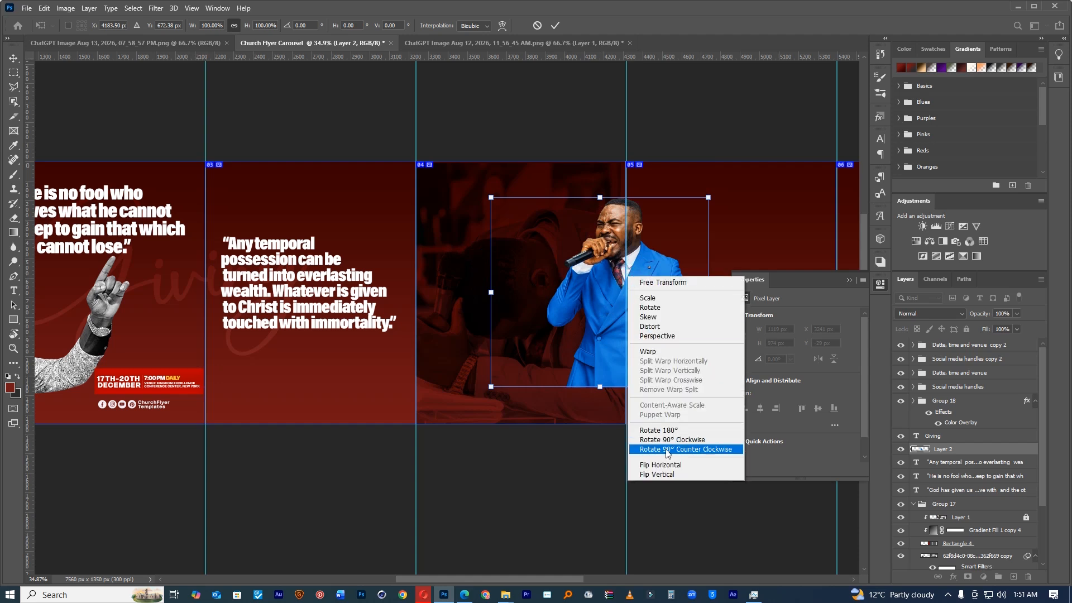
click(556, 25)
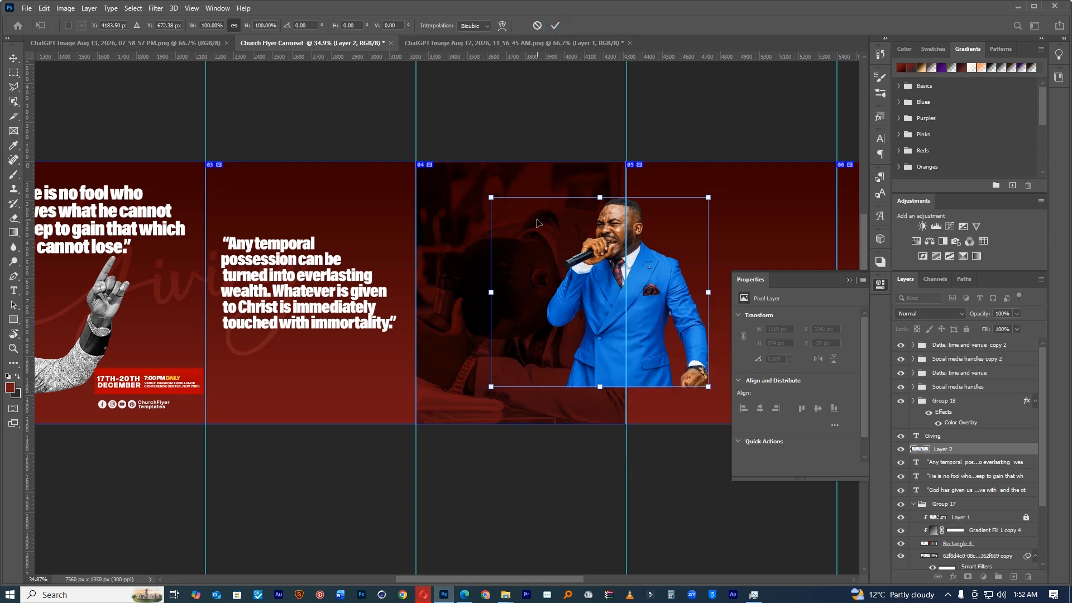
click(552, 26)
key(e)
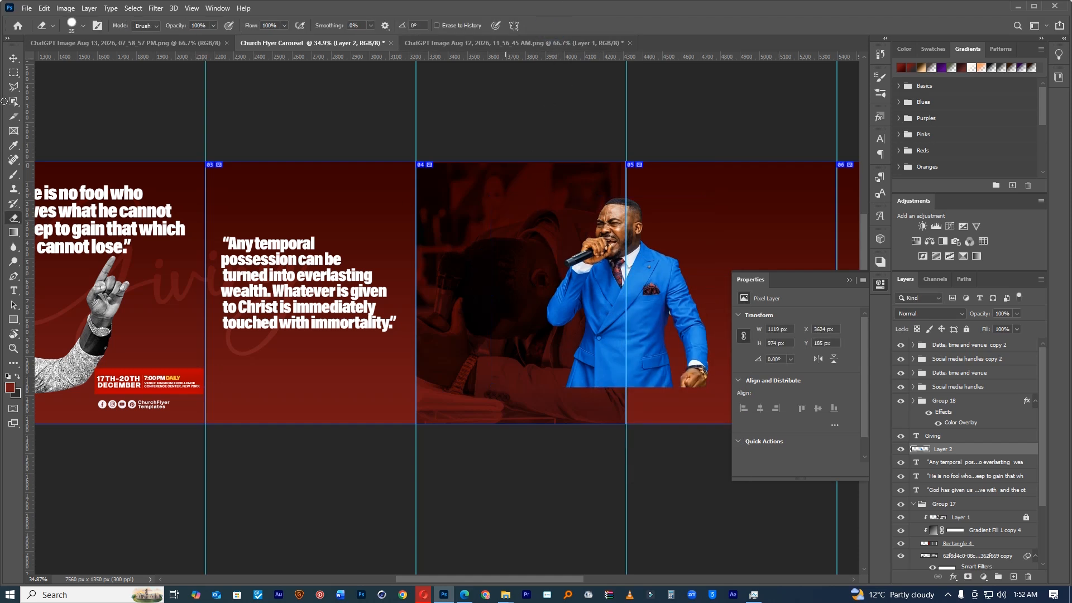
Step: Replace the preacher's layer with a copy of the rectangular area drawn tightly around him and convert it to a smart object
click(13, 74)
drag(540, 185, 720, 398)
right_click(687, 353)
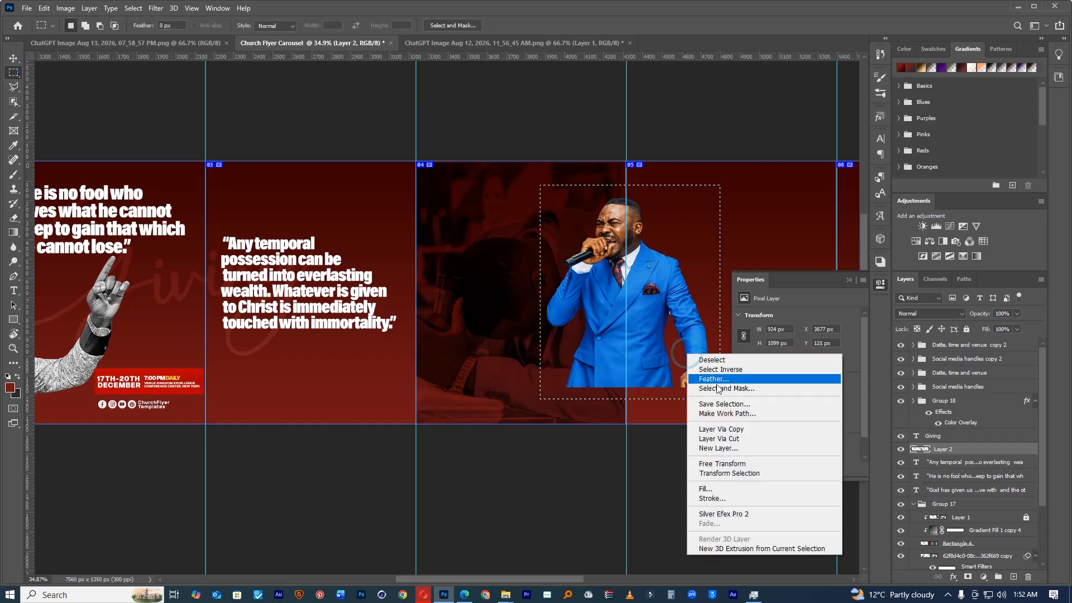
click(723, 430)
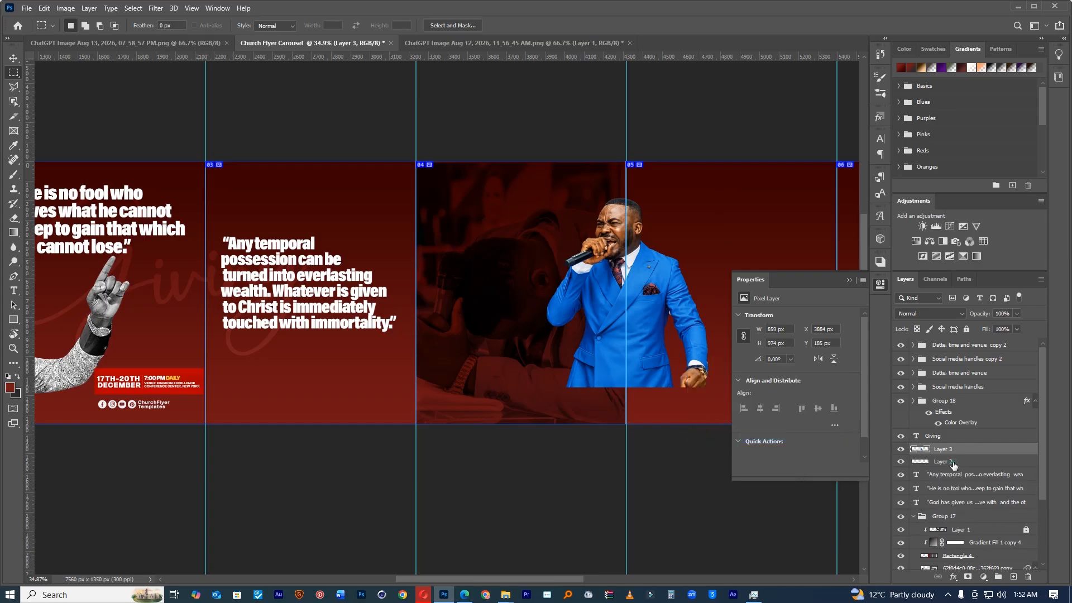
right_click(943, 451)
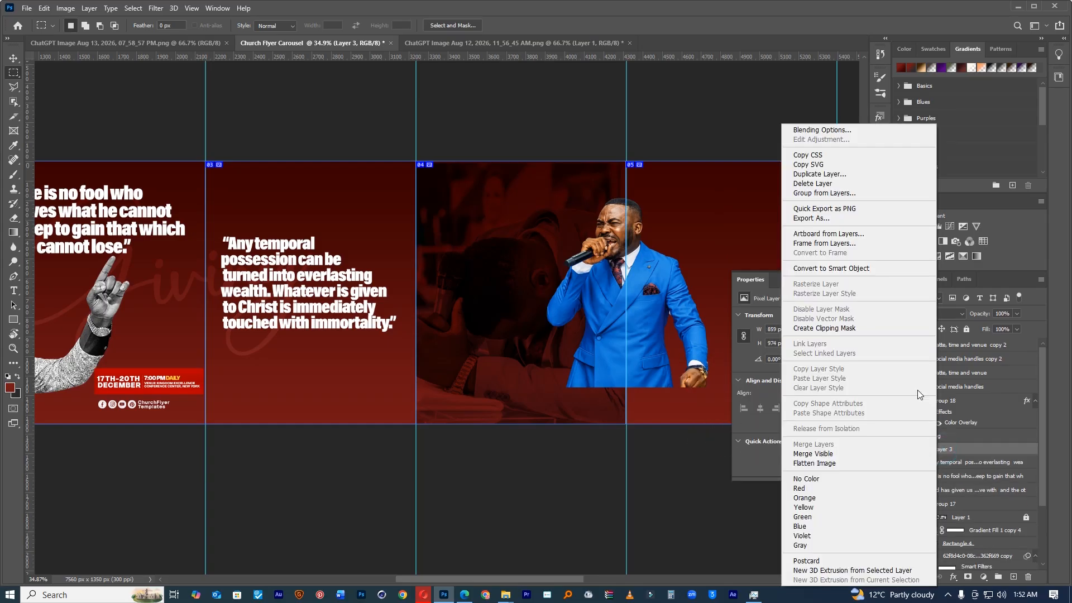
click(841, 268)
Step: Flip the preacher cutout horizontally, enlarge it to about 130%, and position it across slides 03 and 04 at X 2558 px, Y 140 px
key(ctrl+t)
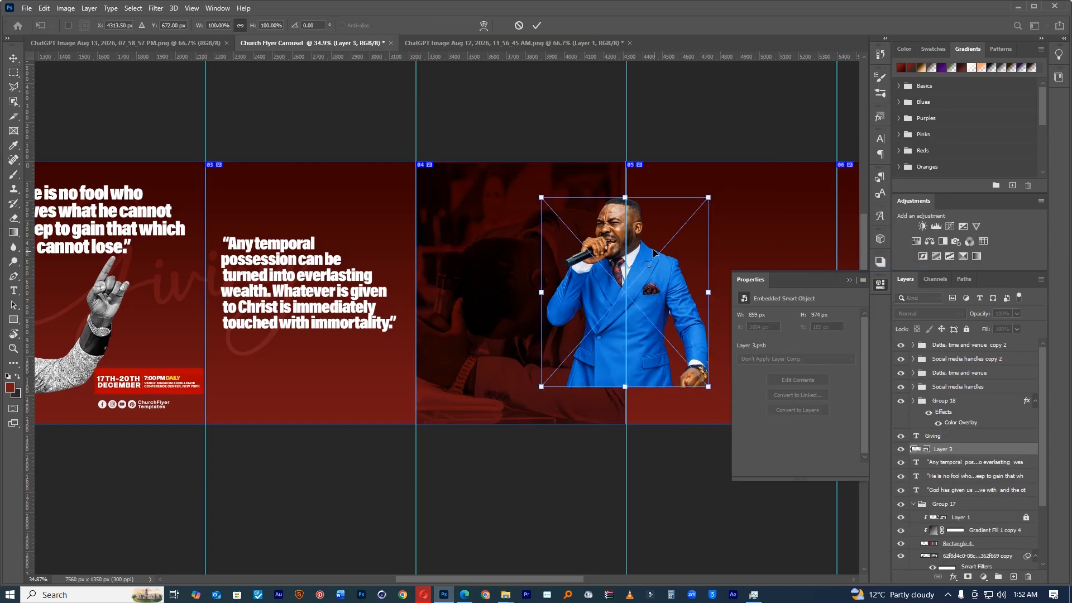
right_click(634, 332)
click(671, 508)
drag(708, 199, 756, 170)
drag(692, 232, 460, 255)
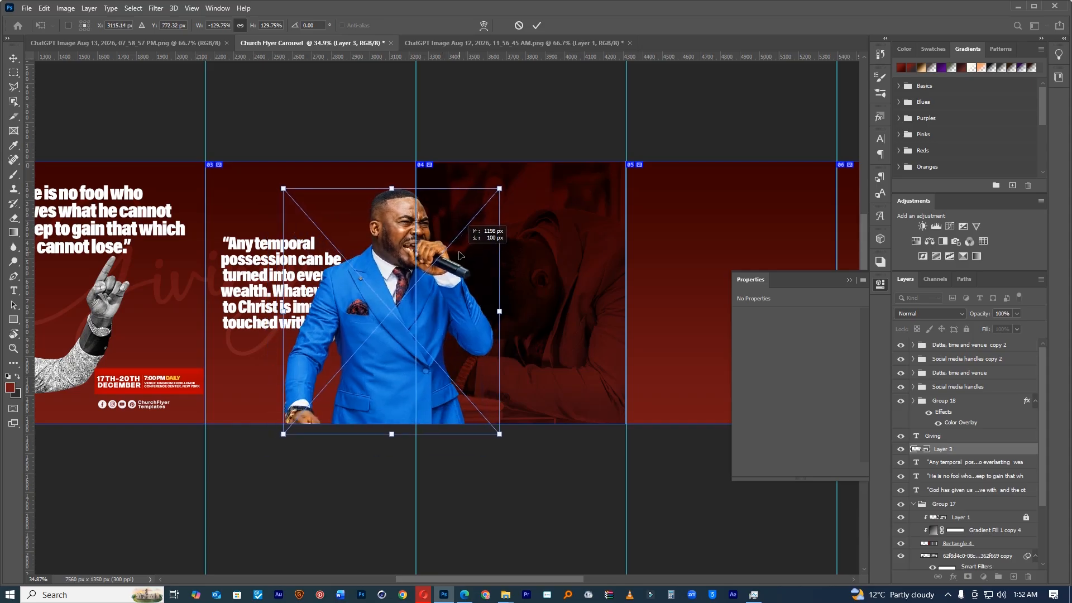
click(536, 25)
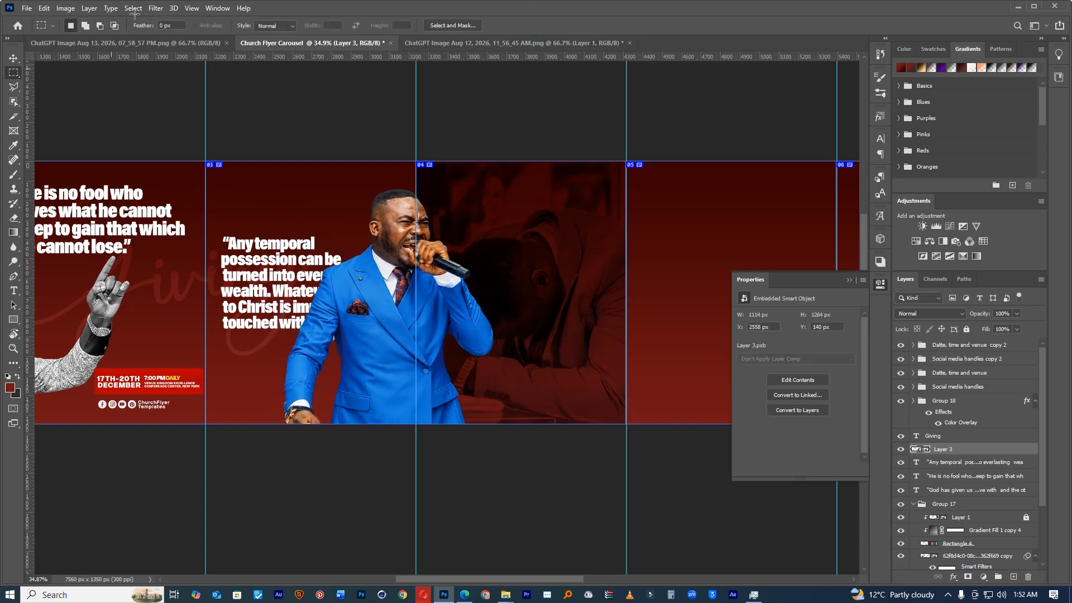
Step: Convert the preacher cutout to black and white with the Silver Efex Pro 2 filter at its default settings
click(153, 11)
click(160, 21)
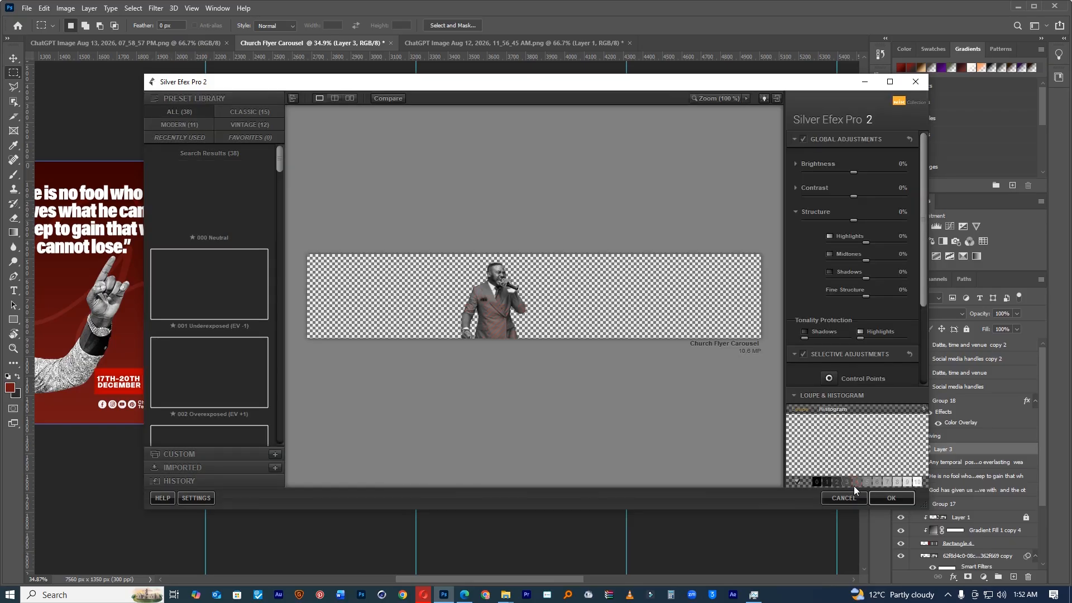
click(880, 498)
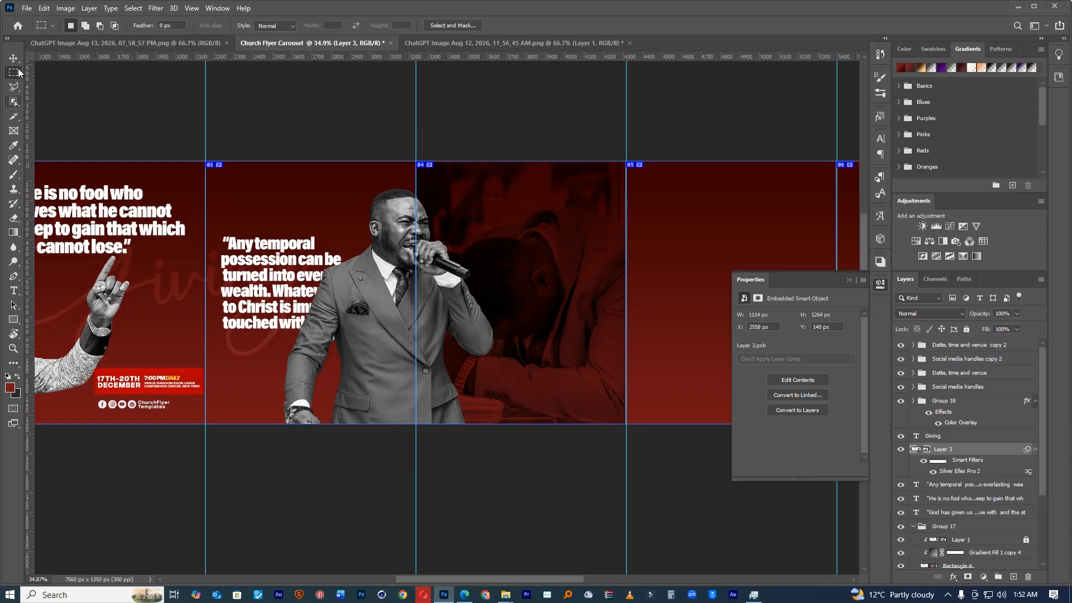
Step: Scale the "Any temporal possession" quote on slide 03 to about 81% and move it up beside the preacher's head
key(v)
scroll(382, 219, up, 1)
ctrl+click(261, 273)
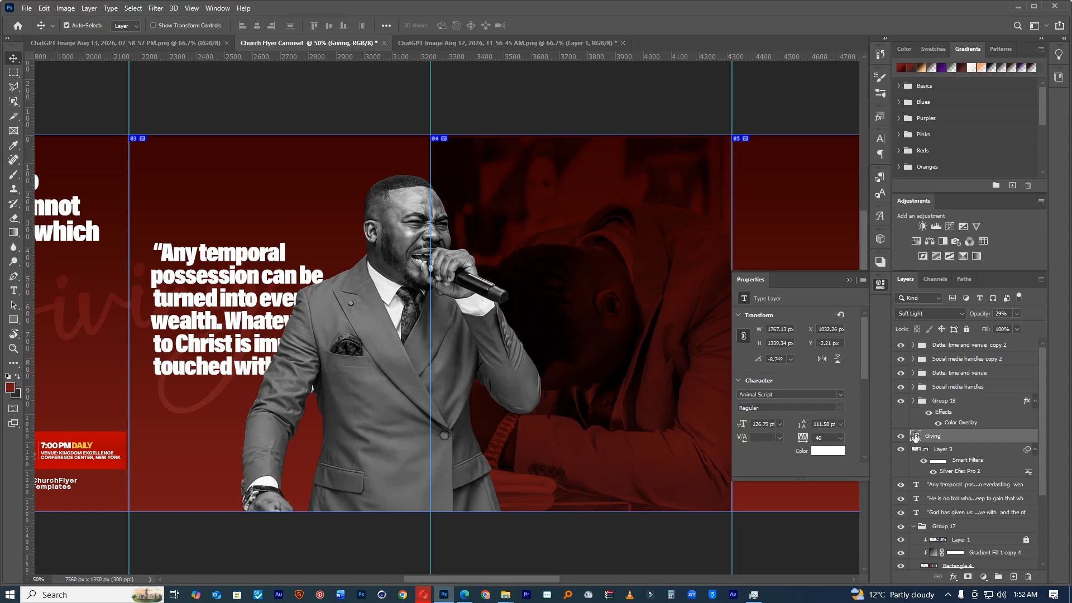
click(947, 487)
drag(258, 320, 247, 249)
key(ctrl+t)
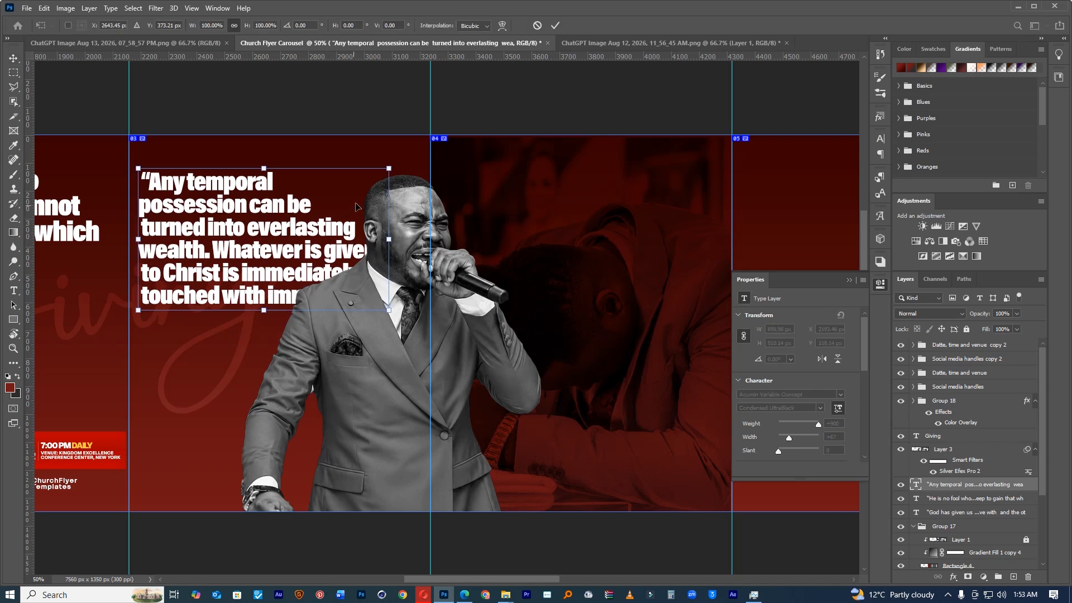
drag(388, 168, 366, 182)
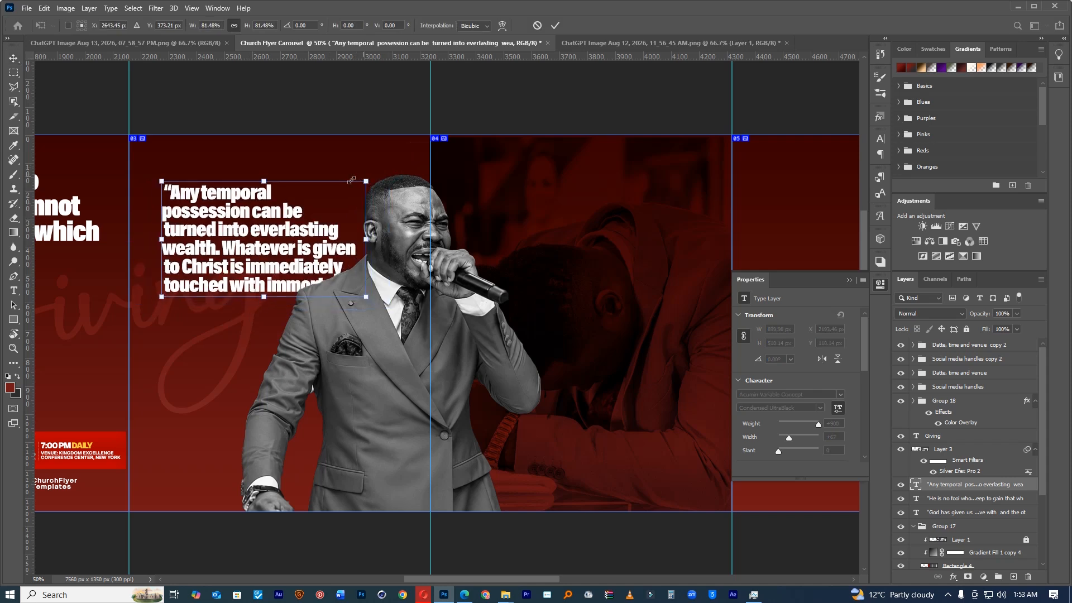
drag(309, 213, 309, 200)
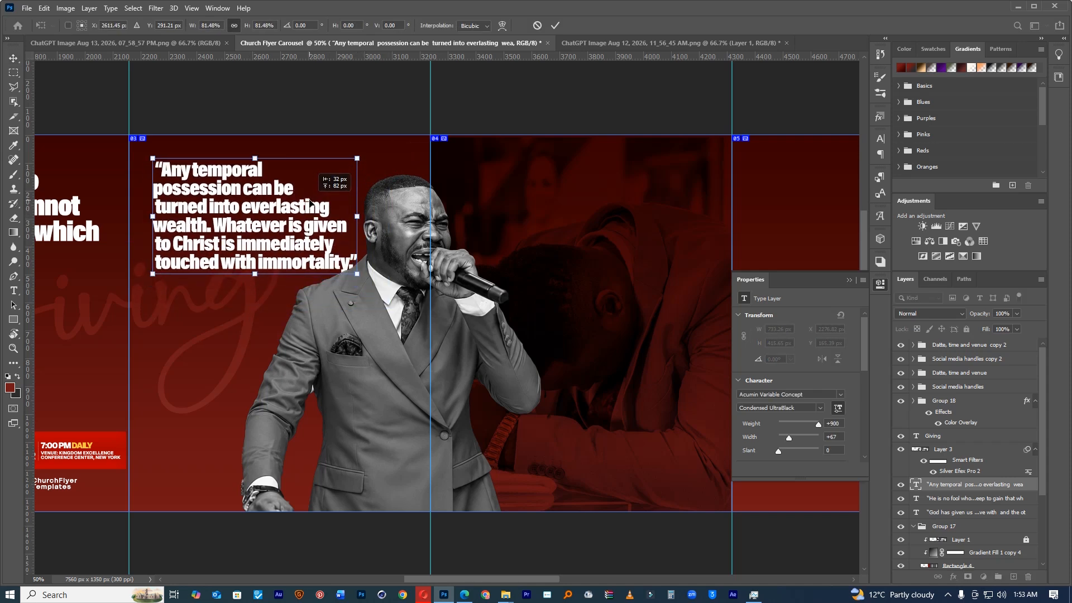
click(537, 25)
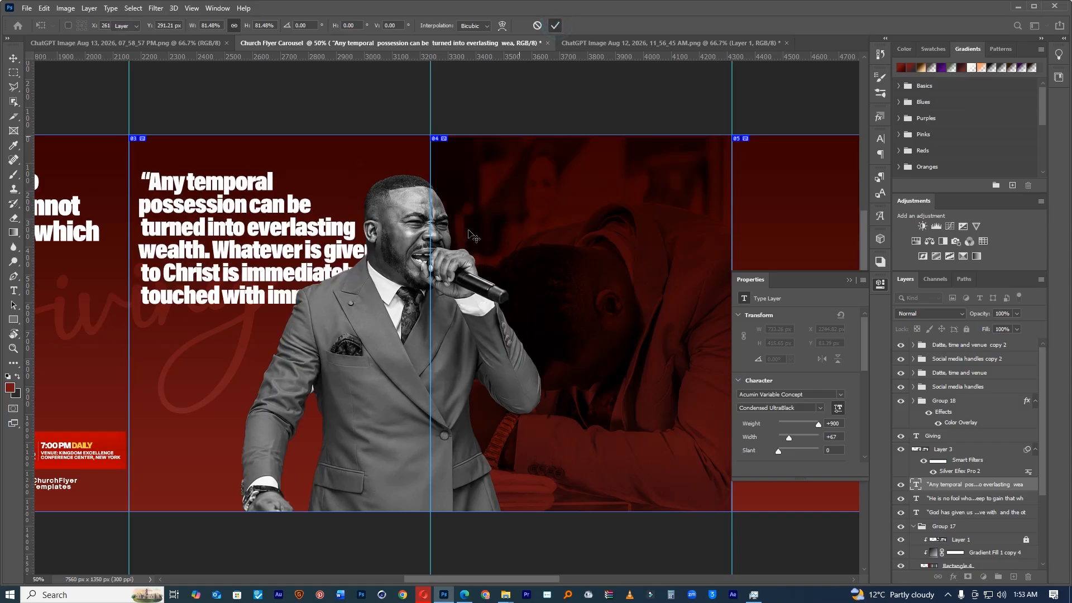
Step: Duplicate the "Any temporal possession" quote onto slide 04, placing the copy at about X 3527 px, Y 209 px
drag(276, 209, 583, 330)
key(ctrl+z)
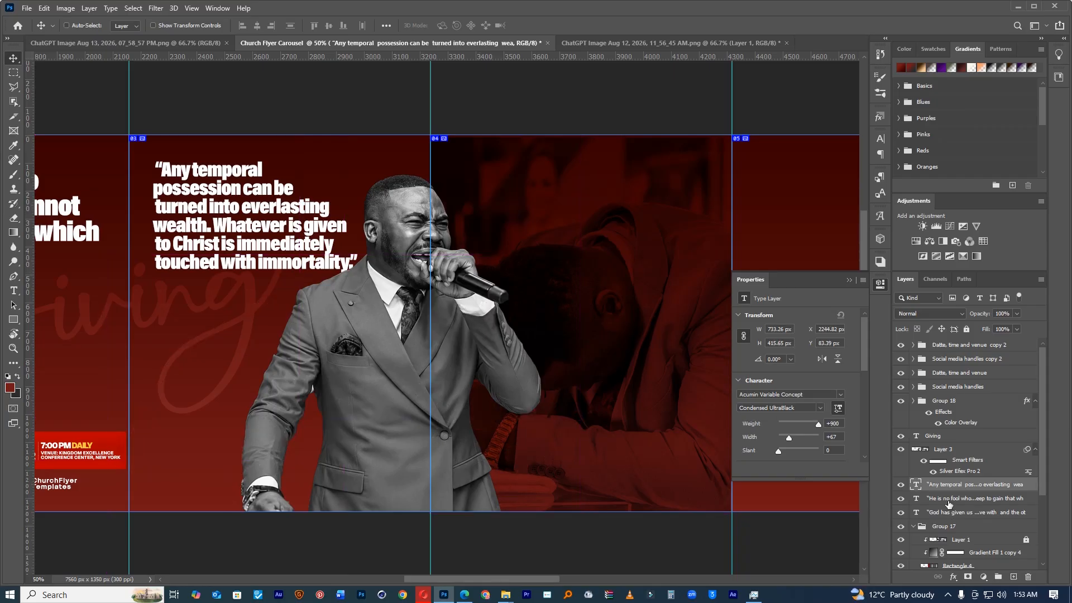
drag(237, 190, 598, 226)
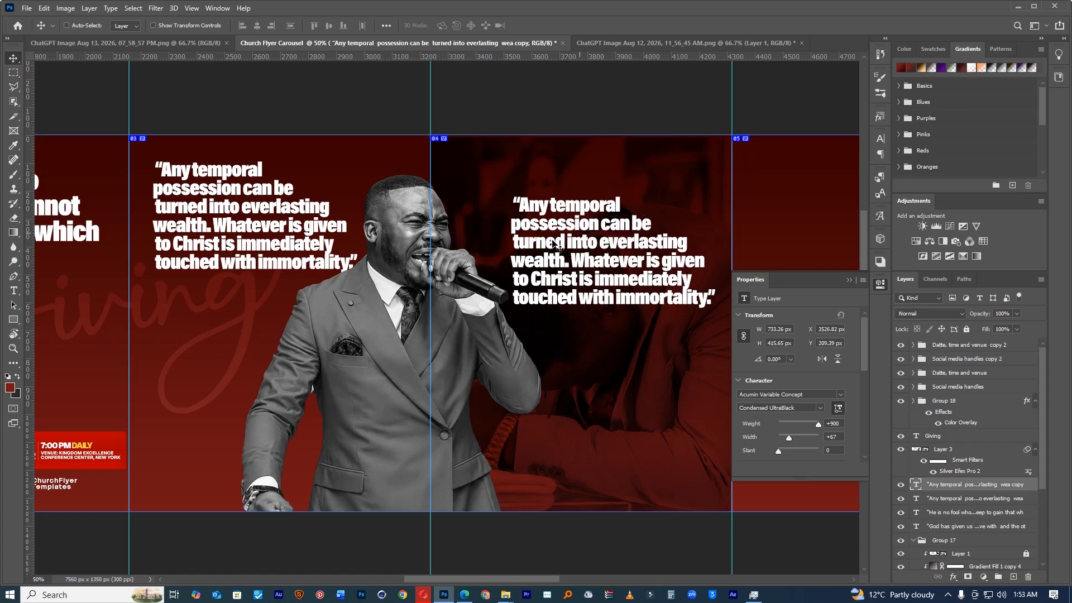
Step: Lower the preacher cutout on slides 03 and 04 to Y 221 px, keeping its horizontal position
drag(400, 261, 397, 283)
scroll(564, 280, down, 4)
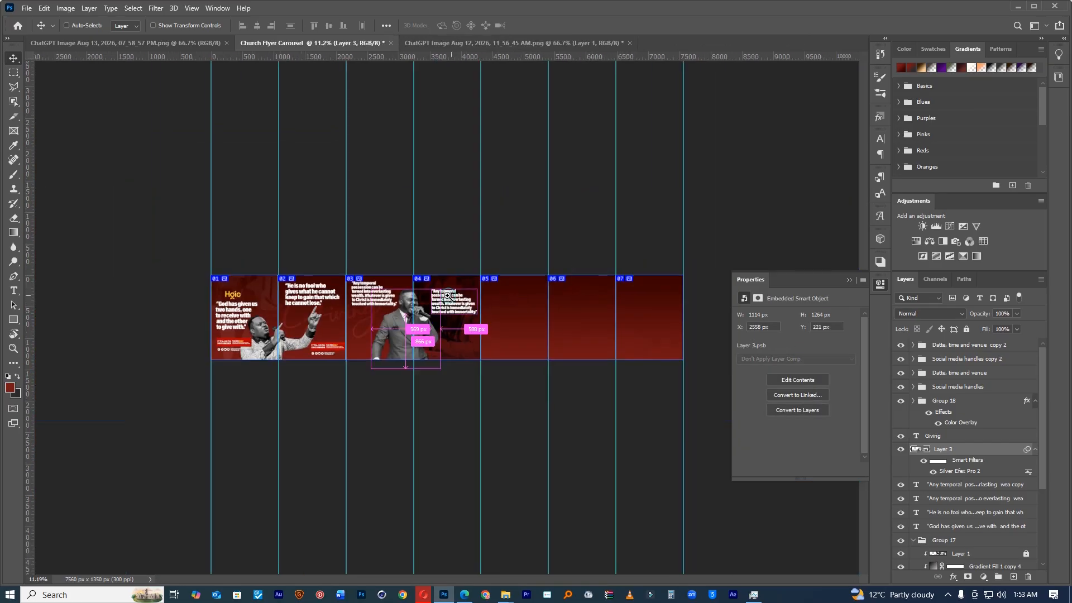
scroll(446, 294, up, 1)
scroll(447, 295, up, 1)
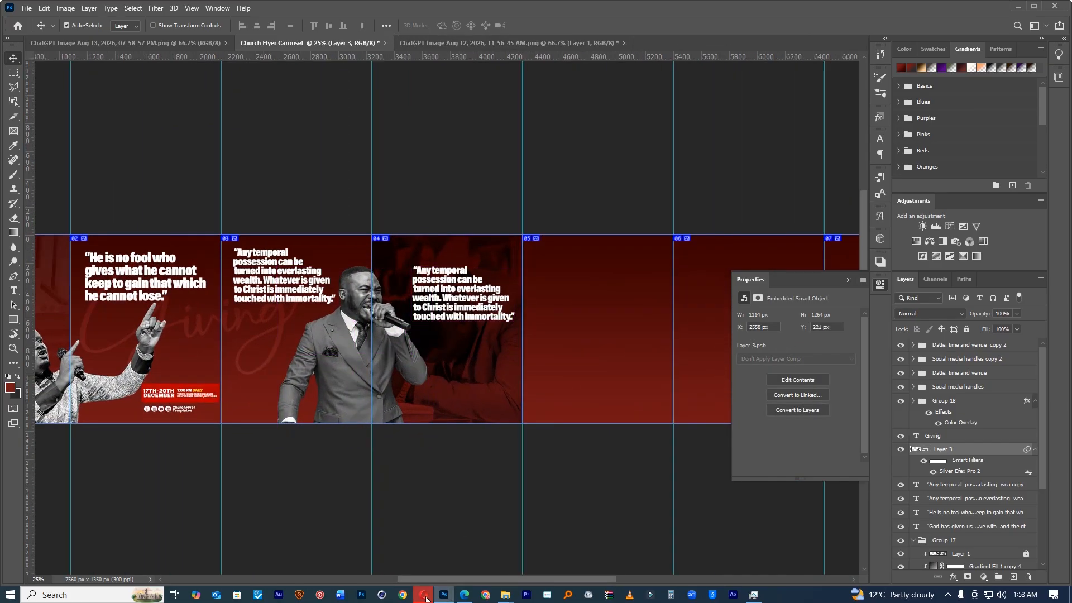
Step: Switch to the browser, copy the "A lack of generosity refuses to acknowledge…" quote from the Google AI Mode answer, and return to Photoshop
click(423, 595)
click(445, 486)
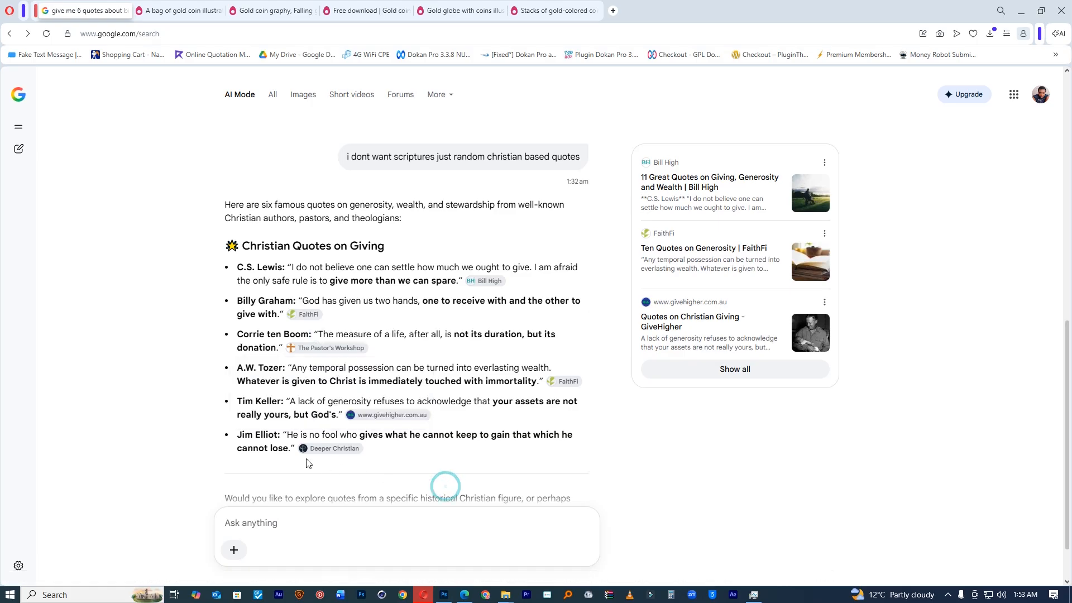
drag(287, 401, 343, 416)
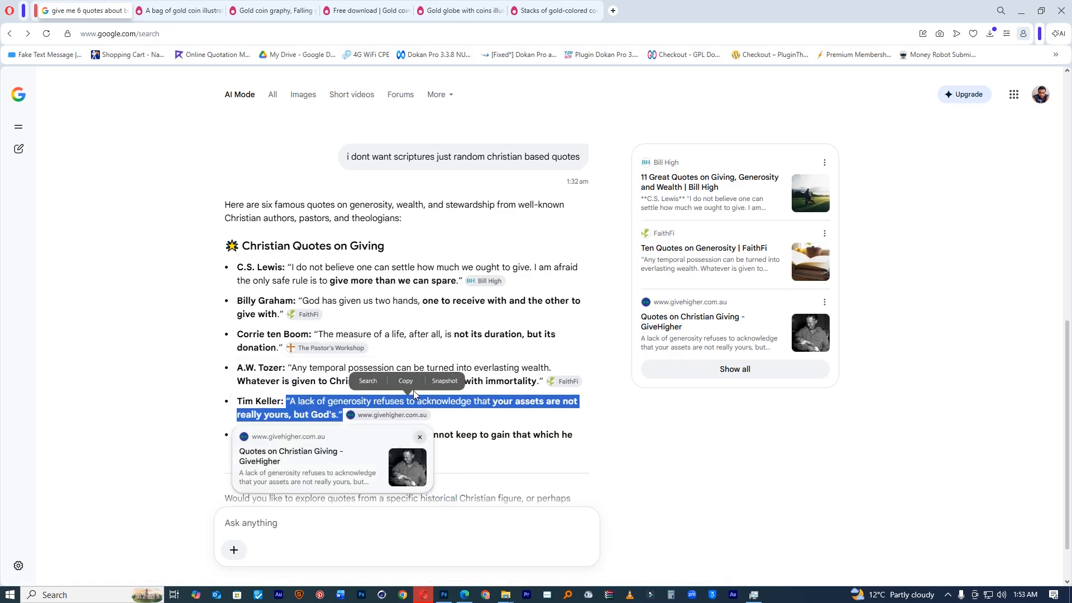
click(443, 594)
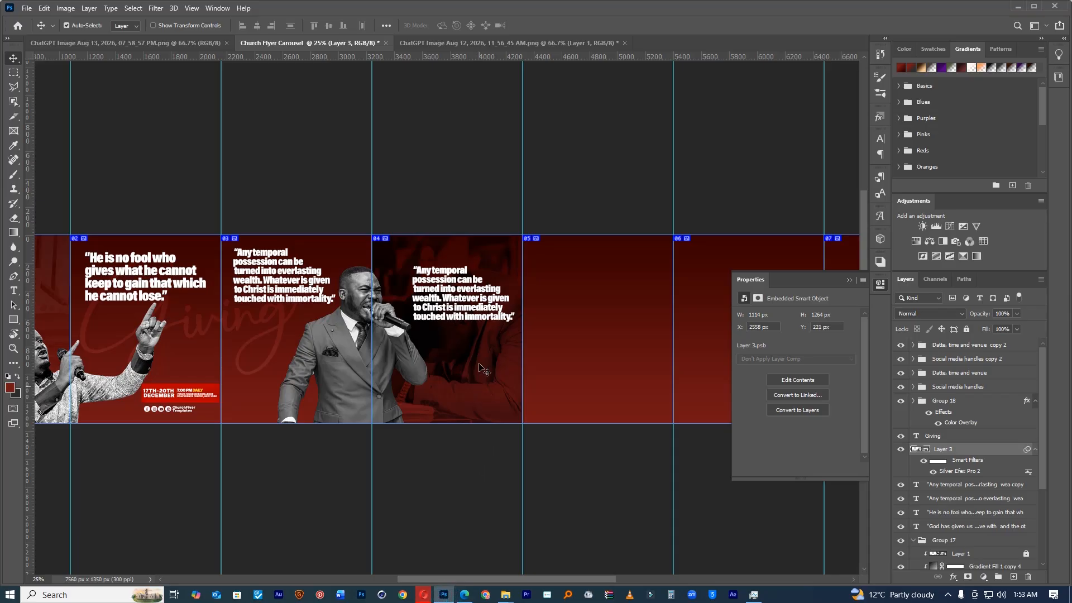
Step: Replace the duplicated quote on slide 04 with the copied text "A lack of generosity refuses to acknowledge that your assets are not really yours, but God's."
click(501, 298)
key(r)
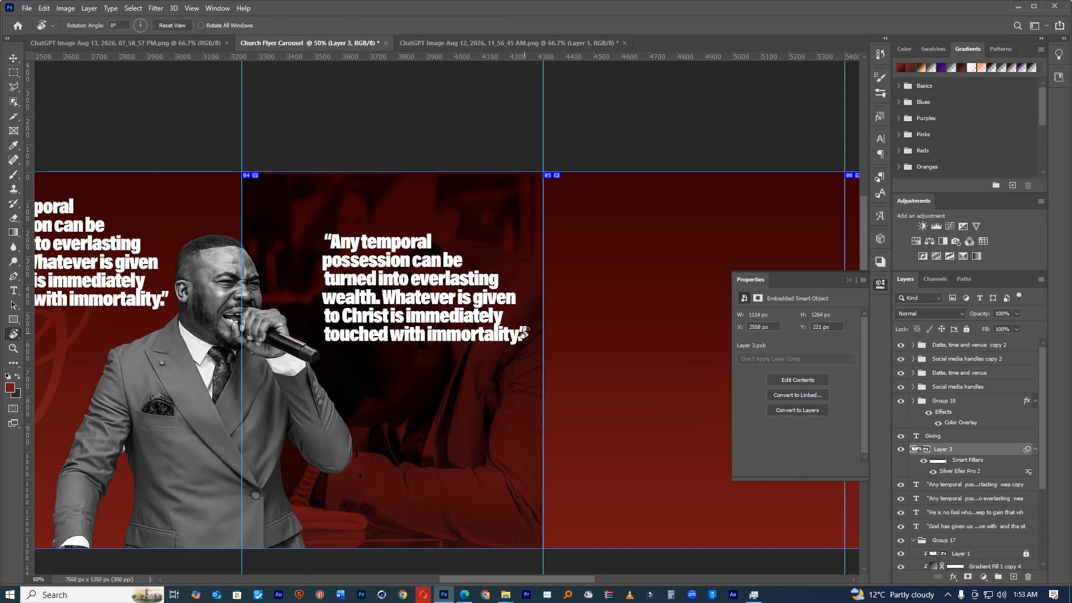
key(t)
click(522, 334)
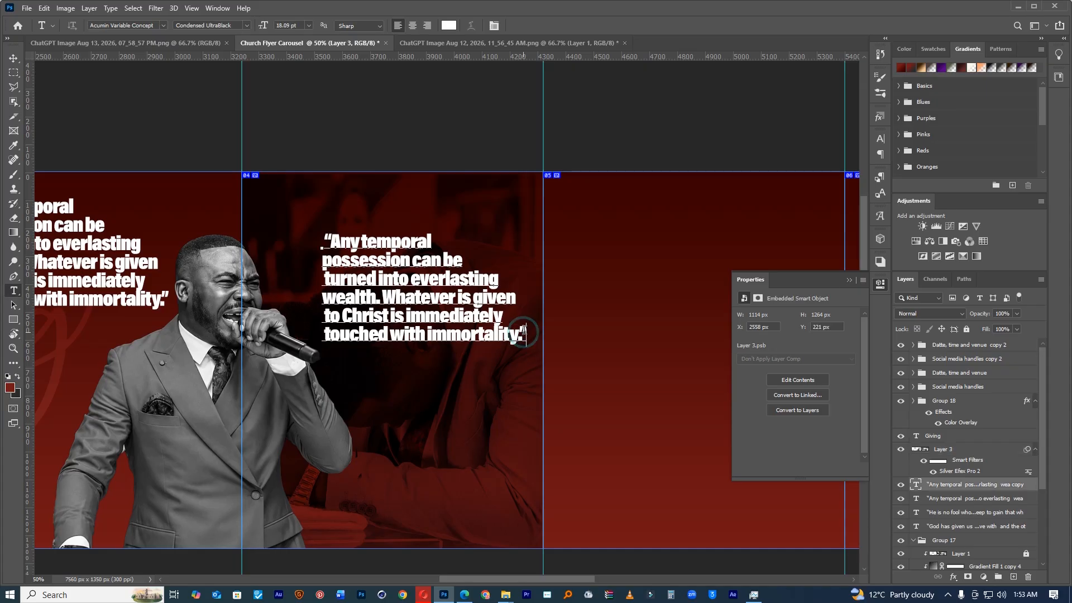
drag(523, 334, 333, 241)
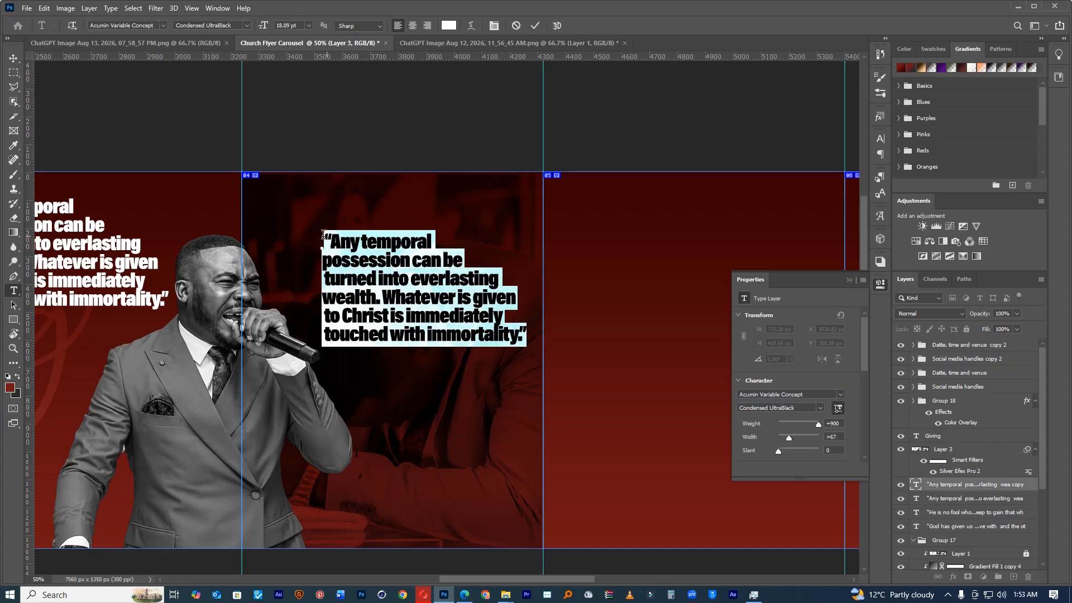
key(ctrl+Return)
key(ctrl+a)
key(ctrl+v)
Step: Break the slide 04 quote into four lines after "generosity", "acknowledge" and "are not", and commit the text
click(475, 242)
key(Return)
click(508, 261)
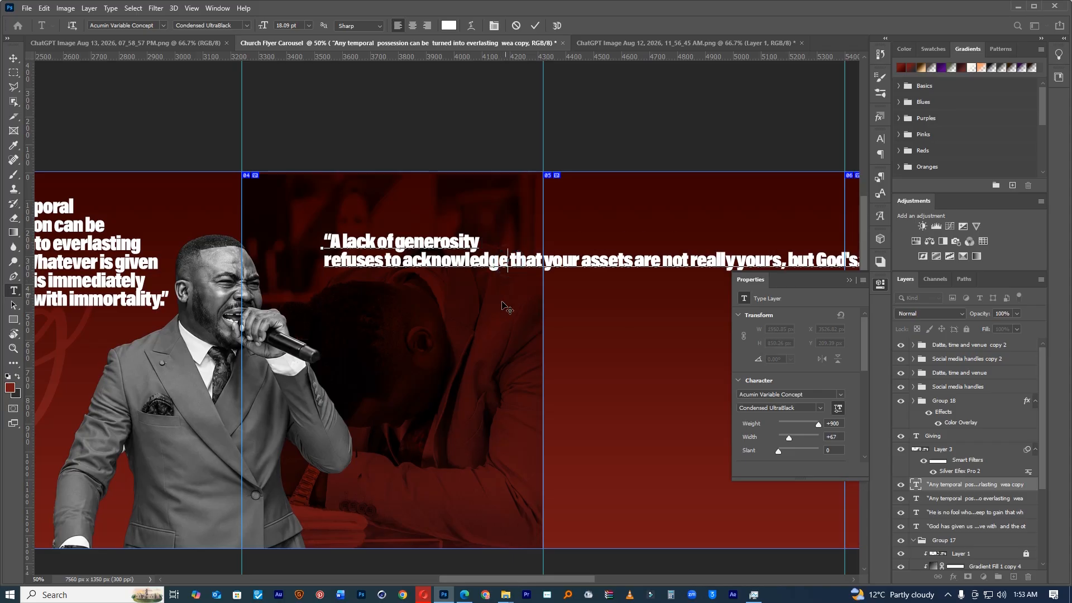
key(Return)
click(502, 277)
key(Return)
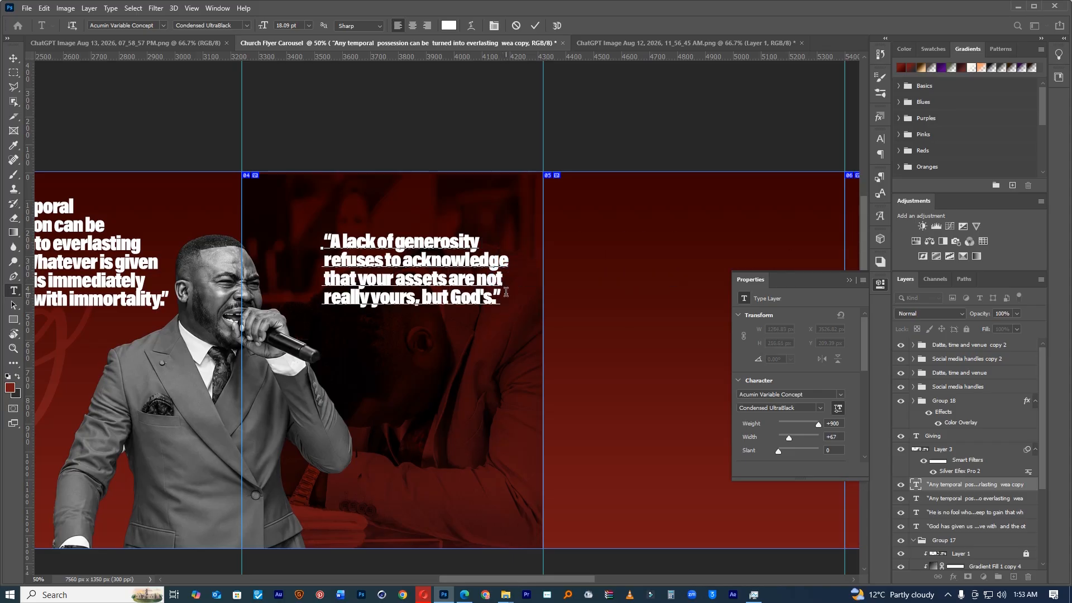
click(535, 25)
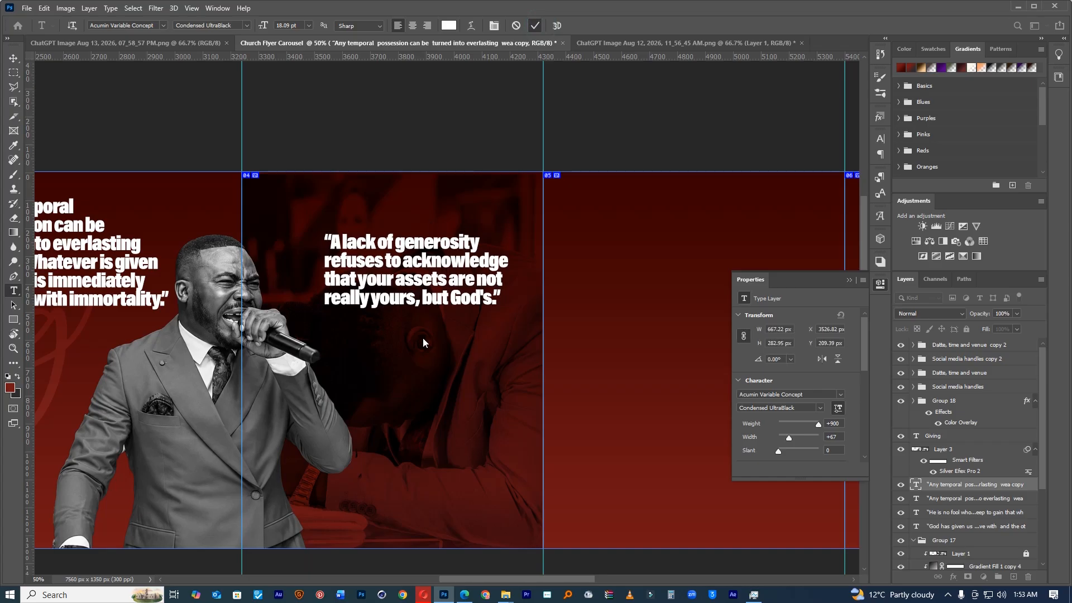
Step: Examine the carousel layout across slides 01 to 04, with the guides and without them
alt+click(402, 416)
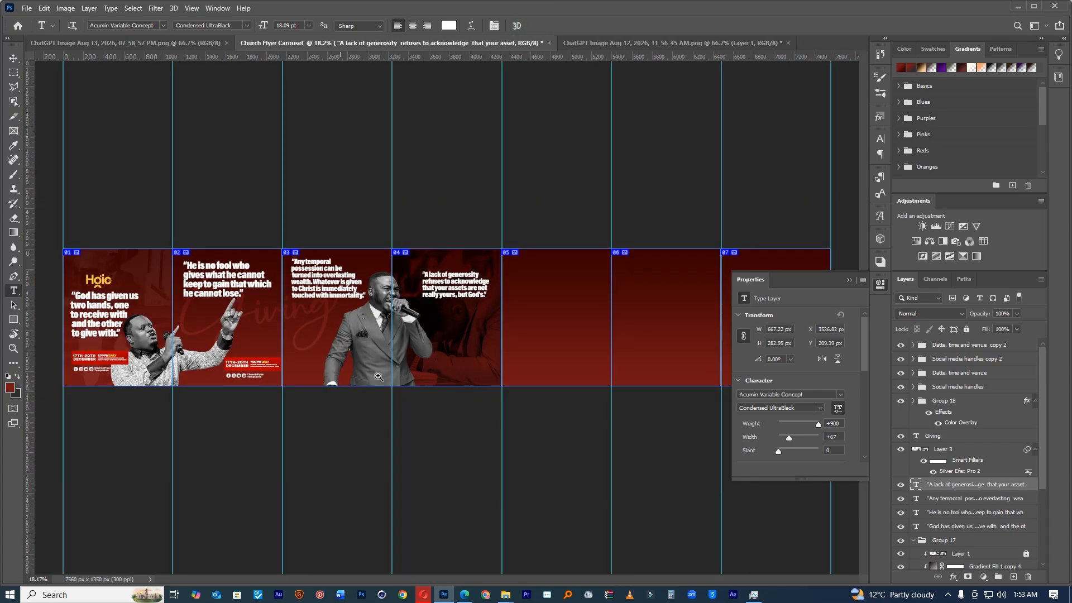
ctrl+click(386, 363)
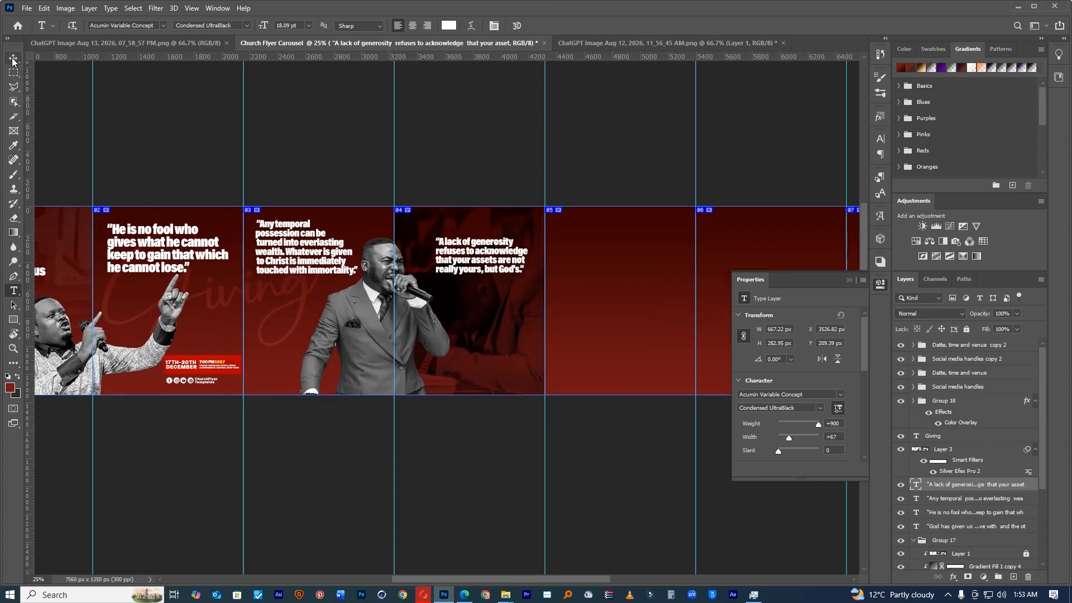
click(13, 57)
click(522, 321)
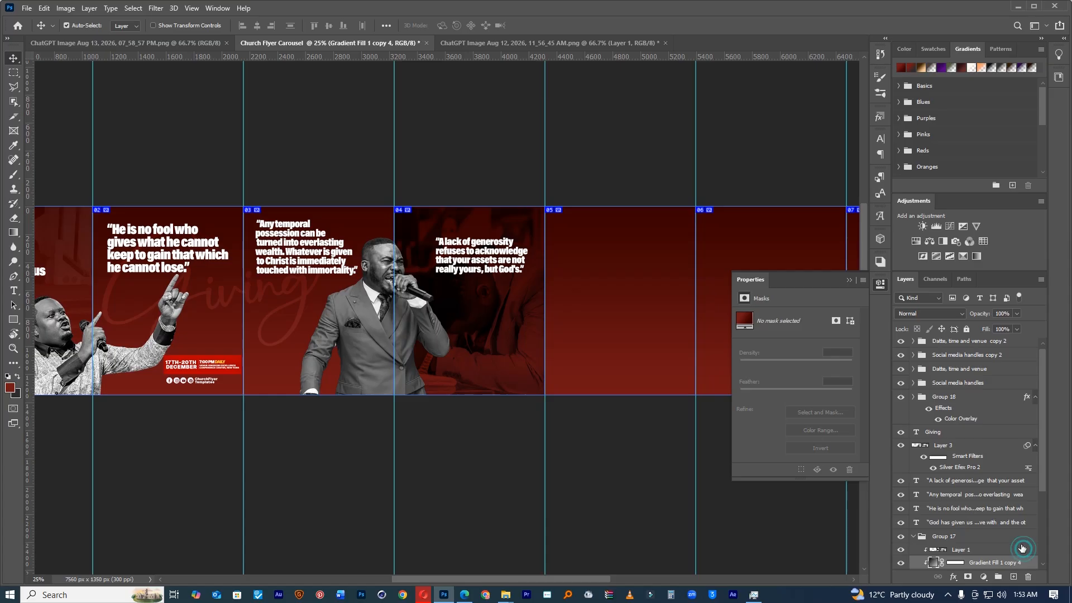
drag(609, 323, 555, 333)
drag(450, 303, 473, 313)
key(ctrl+h)
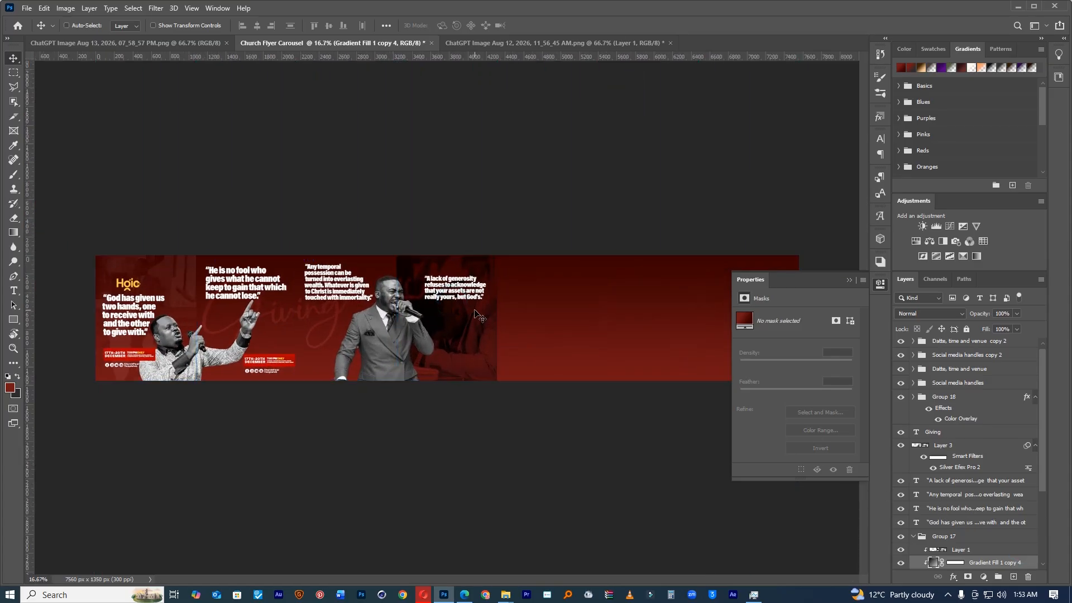
key(ctrl+h)
click(365, 286)
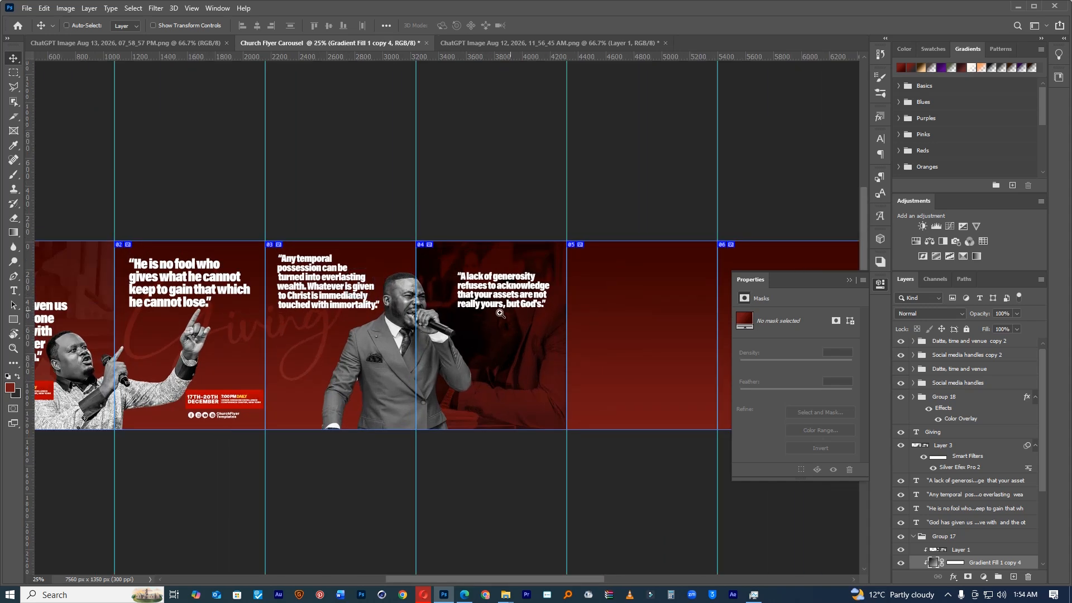
ctrl+alt+click(501, 313)
ctrl+alt+click(504, 311)
ctrl+click(414, 289)
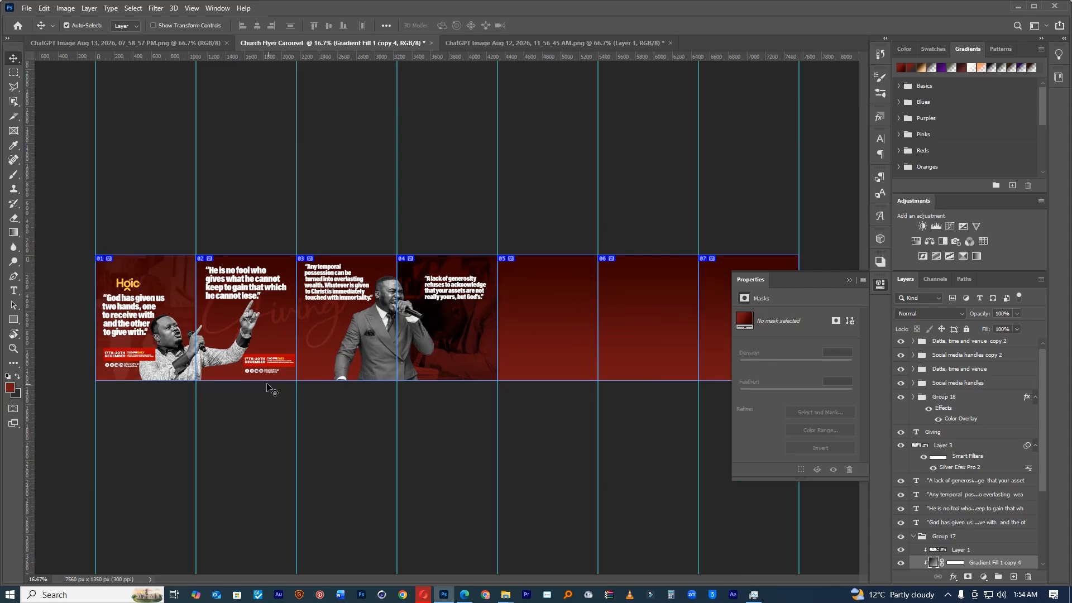
Step: Group slide 02's date, time and venue with its social media handles, and duplicate the group onto slides 03 and 04
click(273, 366)
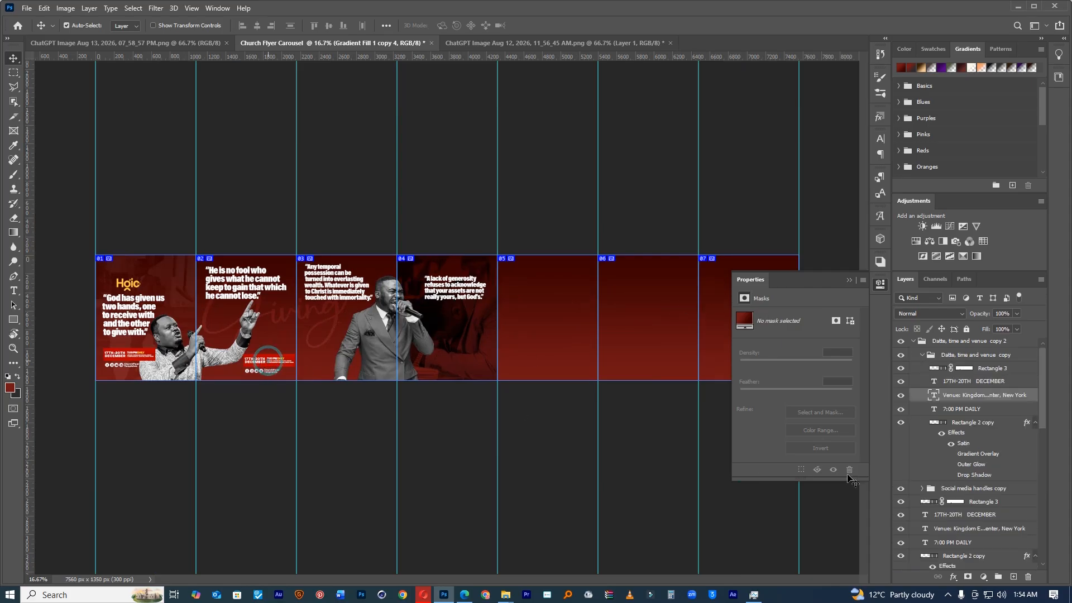
click(914, 347)
shift+click(947, 363)
key(ctrl+g)
click(900, 345)
click(901, 346)
drag(326, 362, 507, 362)
Step: Select slide 01's date, time and venue group together with its social media handles and shift both slightly inward from the slide edge
click(143, 358)
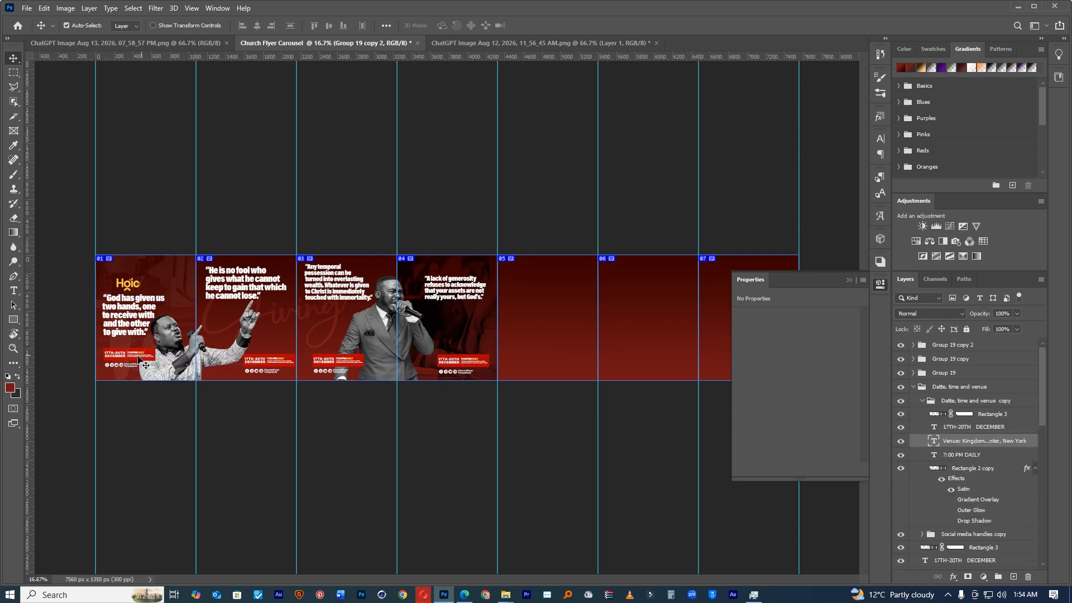
click(912, 387)
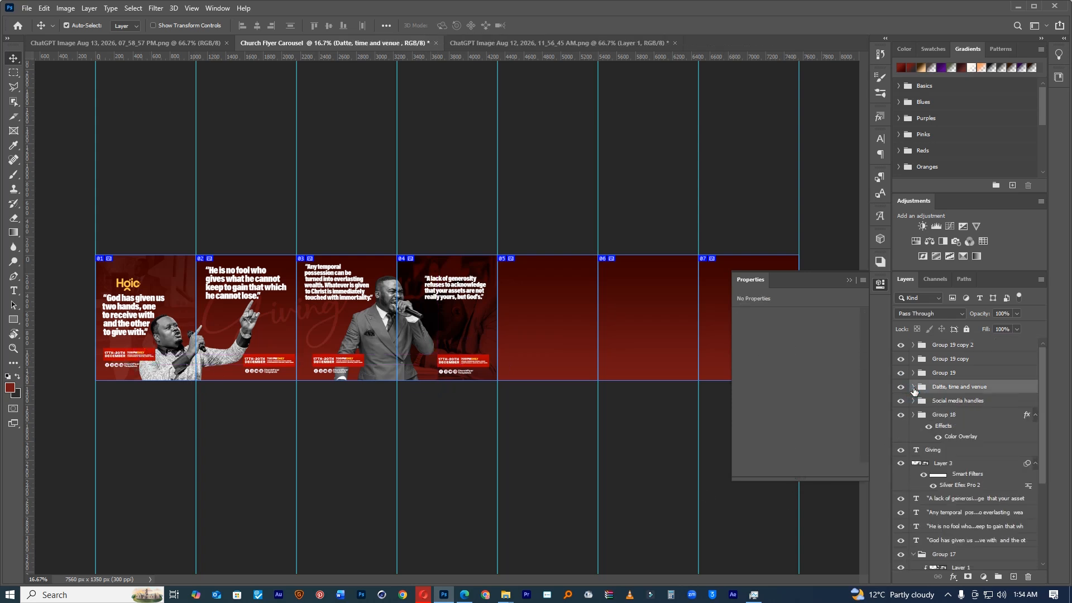
ctrl+click(949, 401)
ctrl+drag(175, 370, 178, 375)
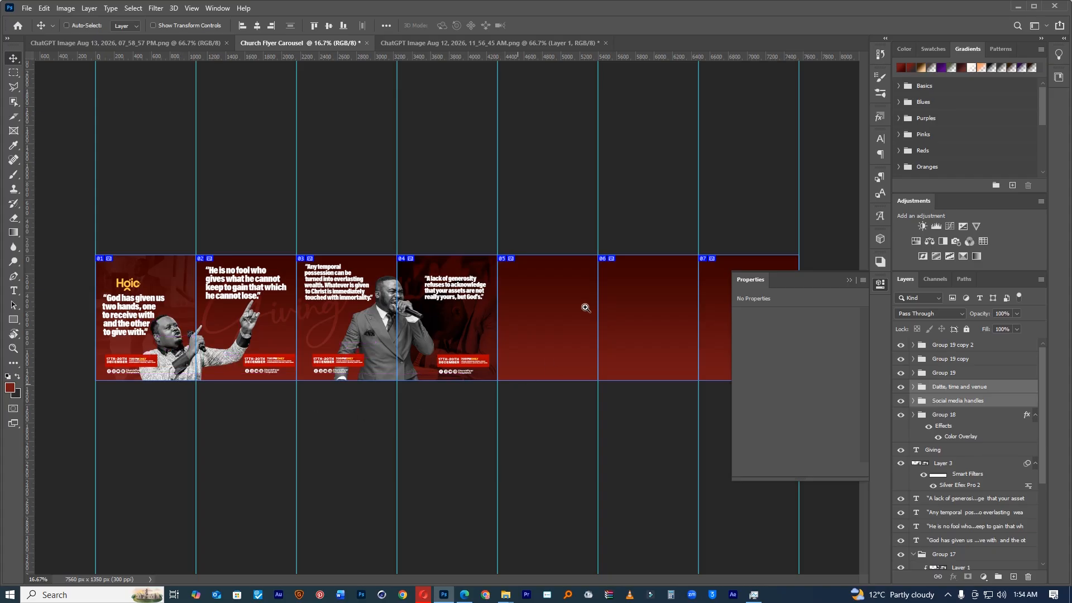
scroll(584, 307, up, 1)
scroll(570, 326, down, 6)
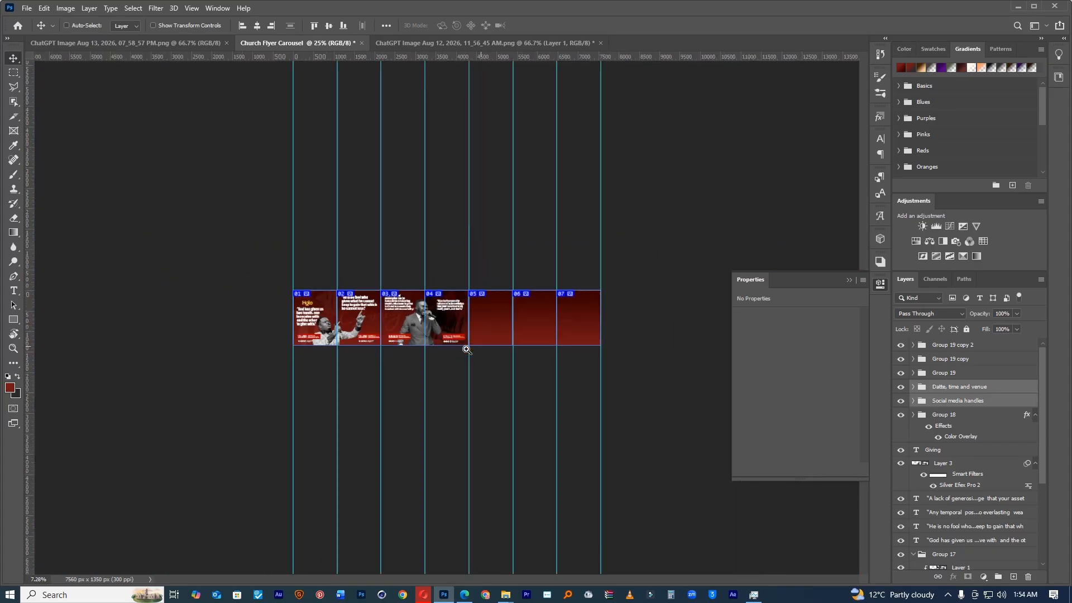
scroll(466, 315, up, 3)
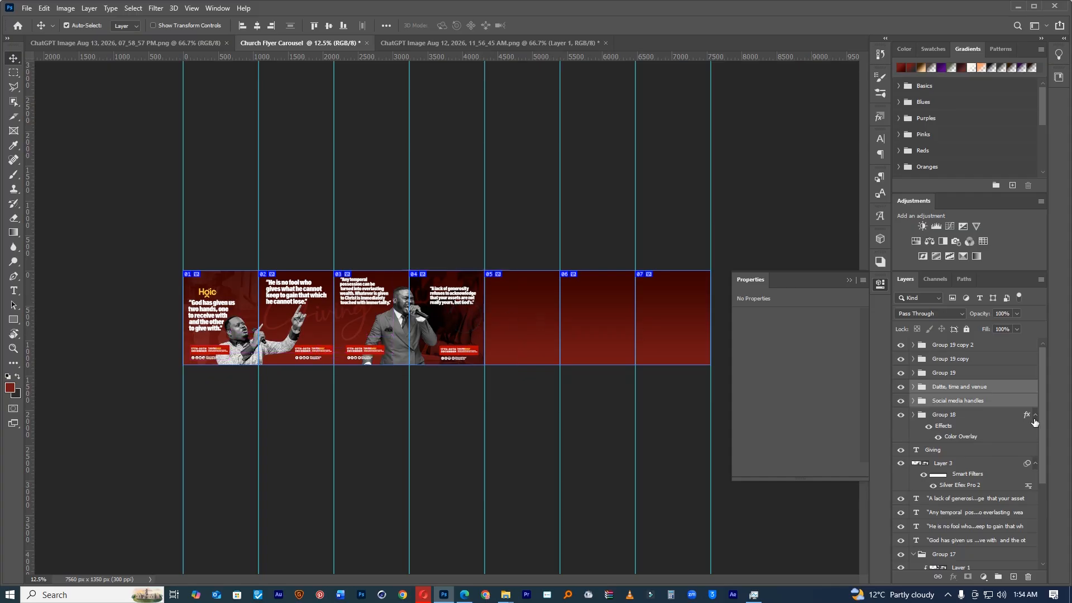
Step: Group every layer above the background into one group and duplicate that group
click(986, 344)
scroll(988, 446, down, 5)
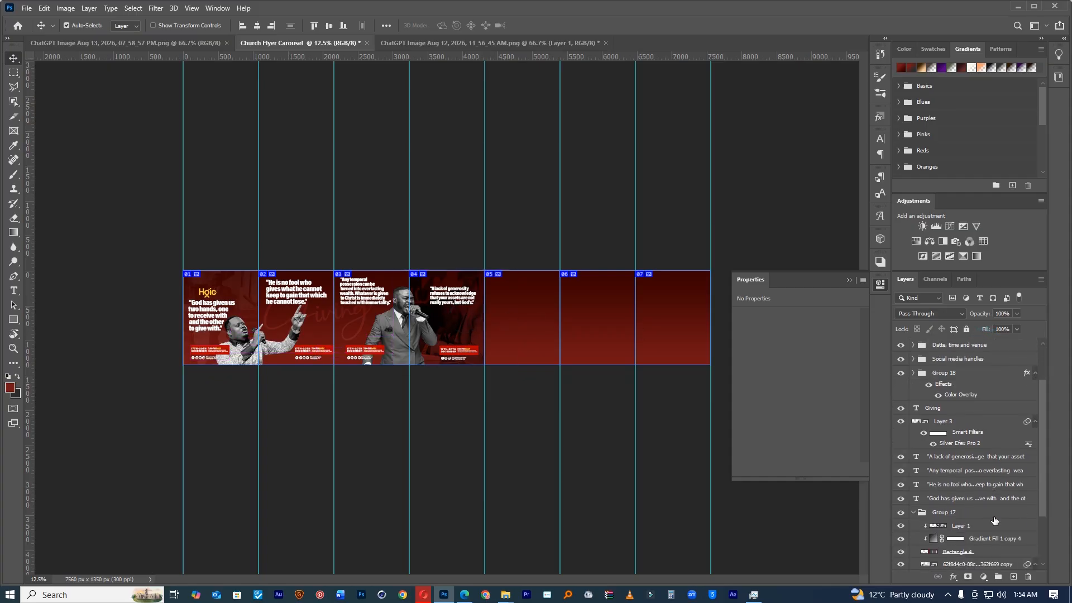
scroll(985, 537, down, 2)
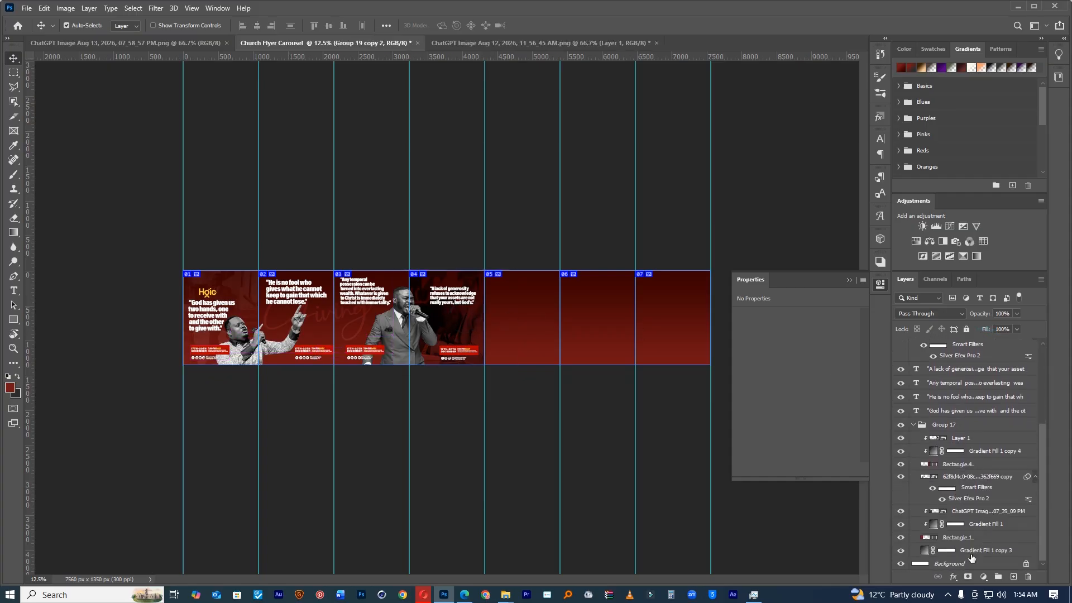
shift+click(972, 559)
key(ctrl+g)
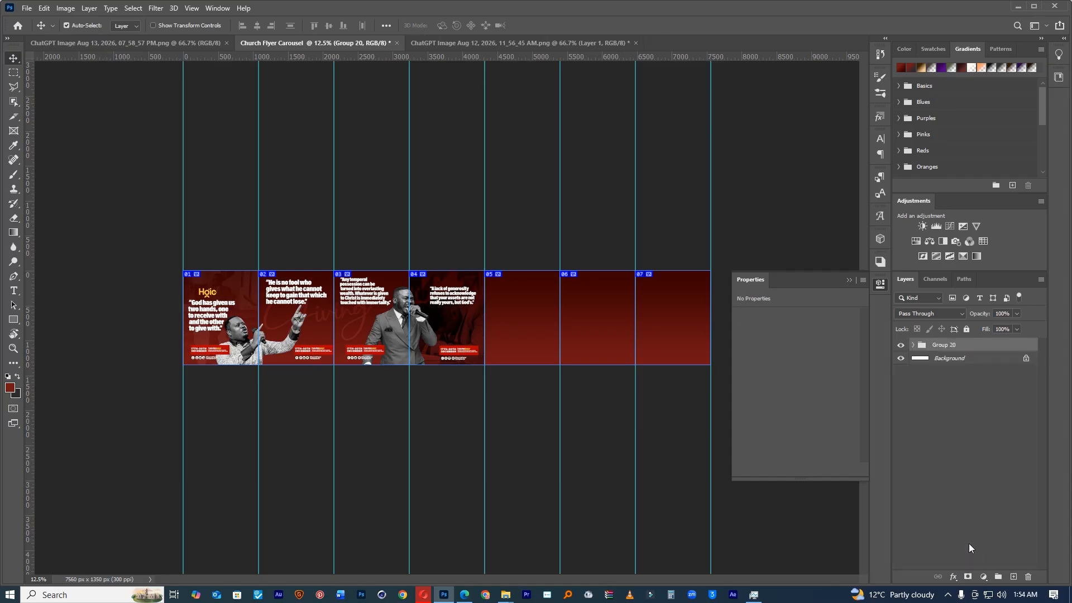
key(ctrl+j)
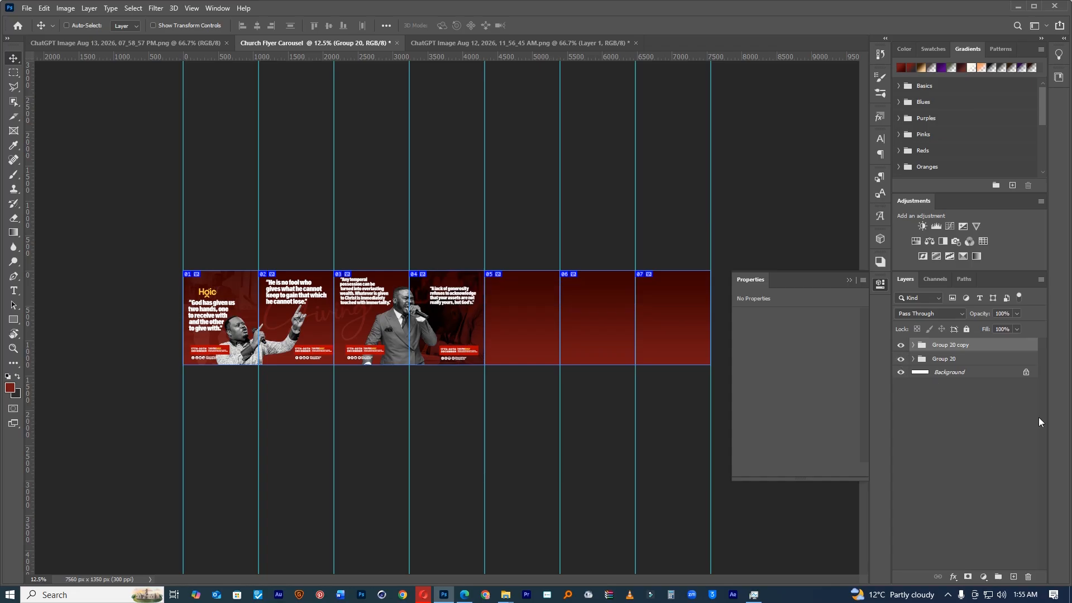
Step: Merge the duplicated group into a single pixel layer above the original group
key(ctrl+alt+shift+s)
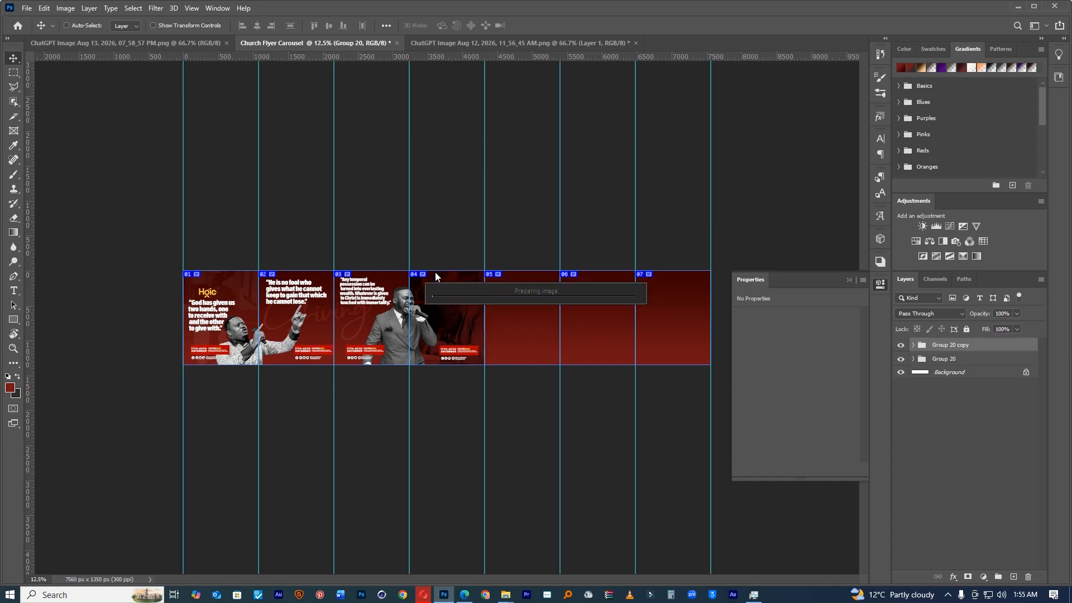
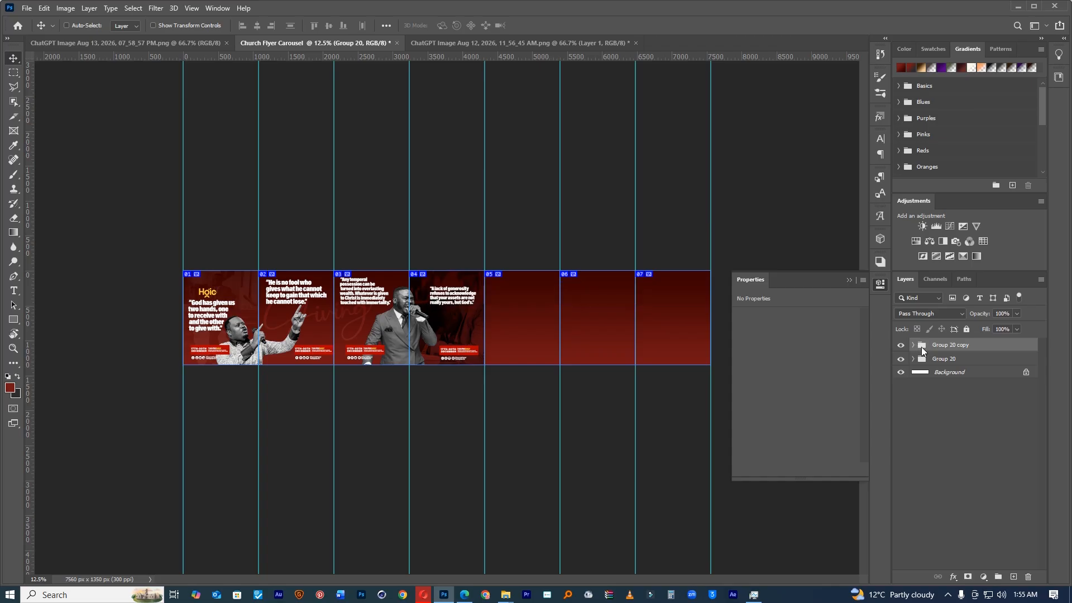
click(922, 347)
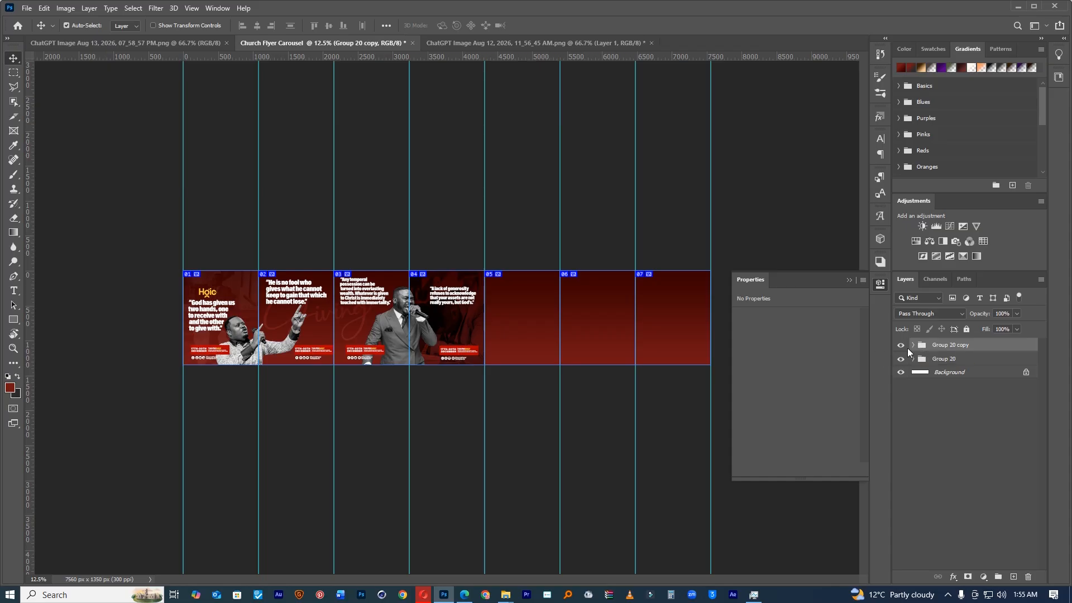
click(902, 346)
click(902, 345)
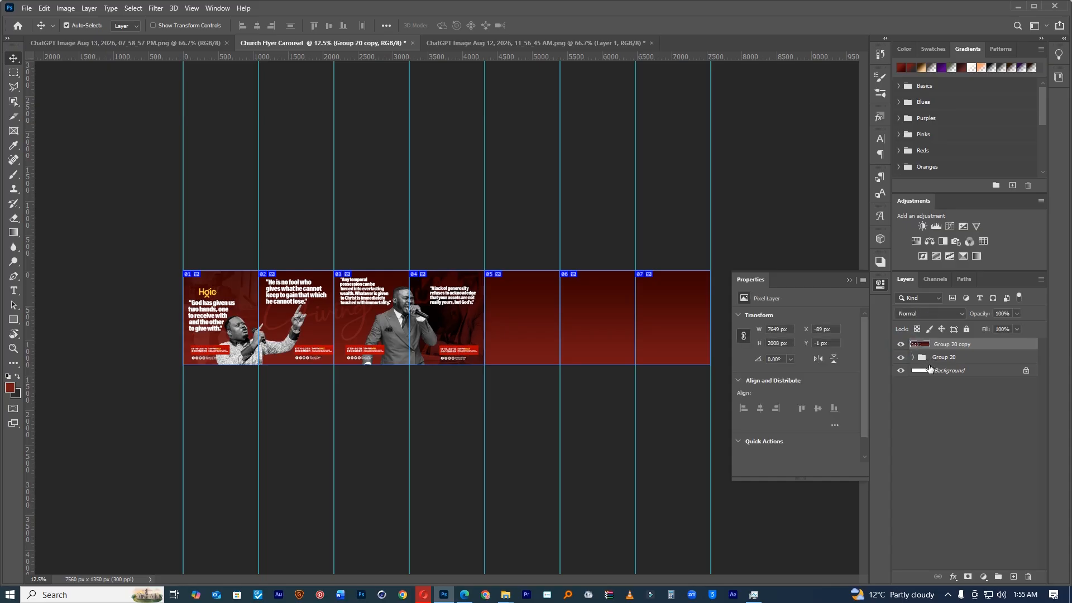
Step: Add a Photo Filter adjustment above the merged artwork layer and raise its density to 67%
click(14, 348)
click(437, 310)
click(437, 309)
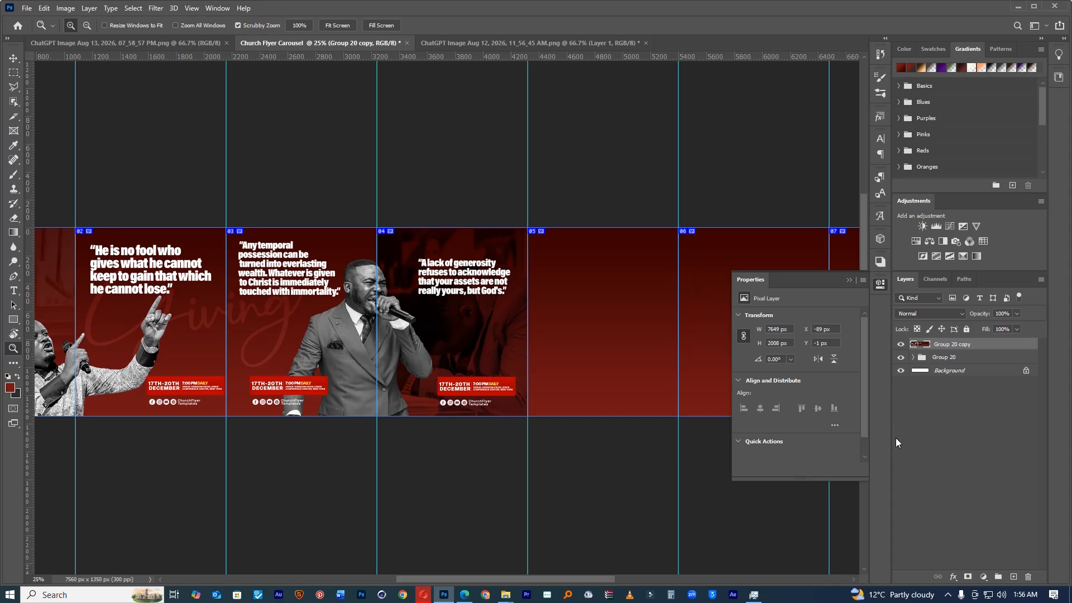
click(983, 576)
click(1008, 495)
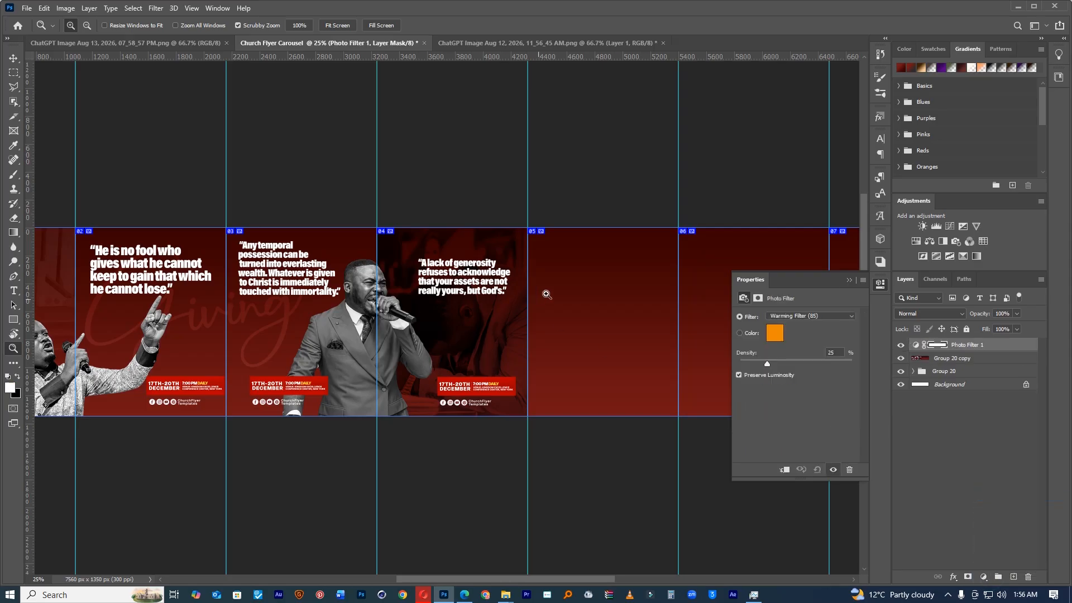
drag(781, 363, 819, 364)
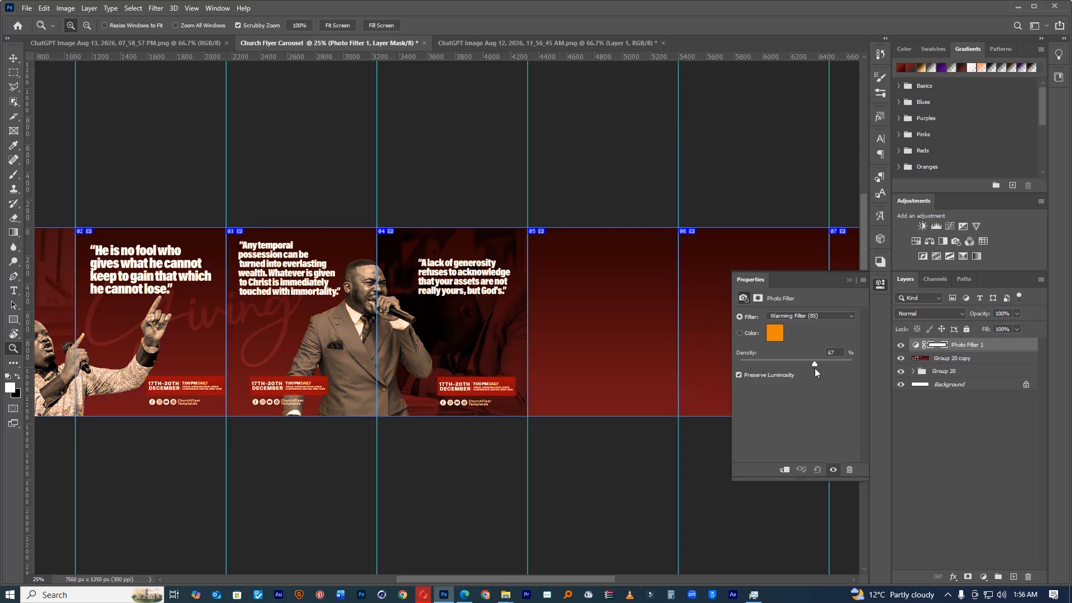
Step: Change the photo filter to Magenta and lower its density
click(804, 316)
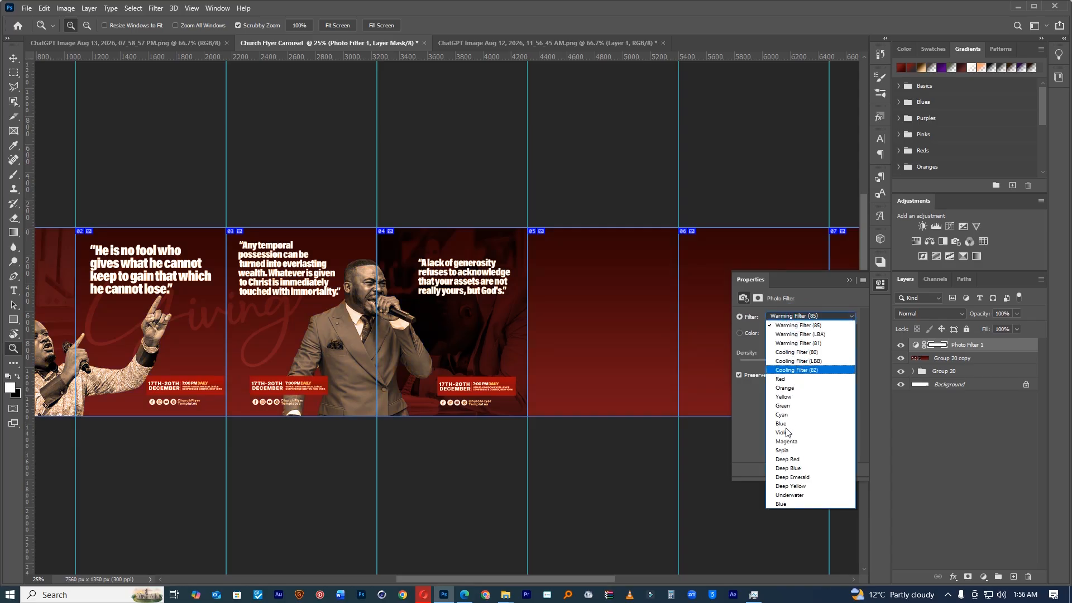
click(786, 441)
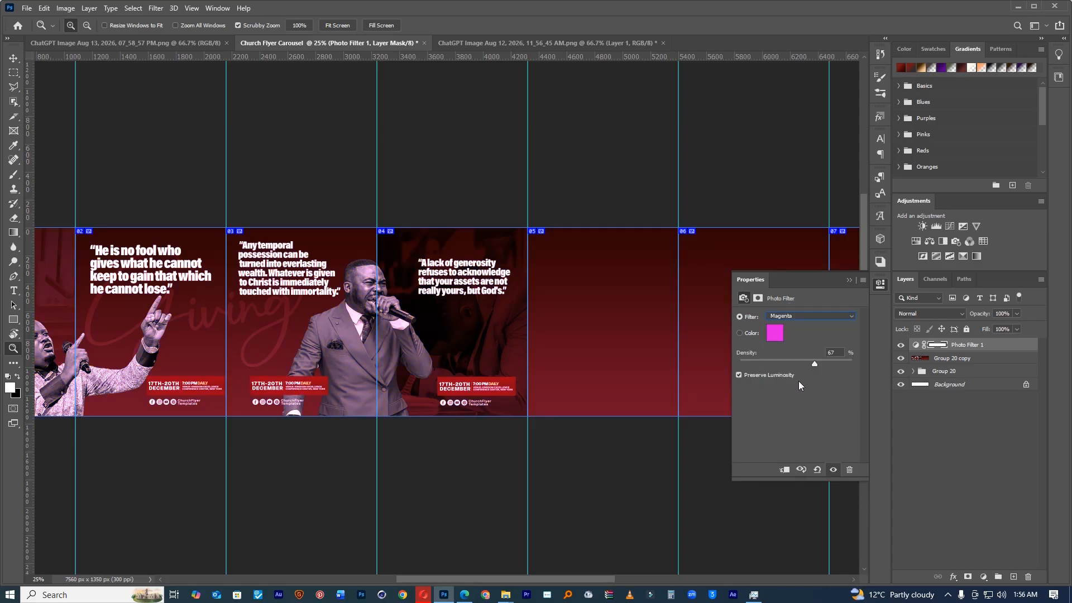
drag(814, 362, 790, 364)
Step: Merge the photo filter with the merged artwork layer and convert the result to a smart object
shift+click(972, 357)
key(ctrl+e)
right_click(961, 343)
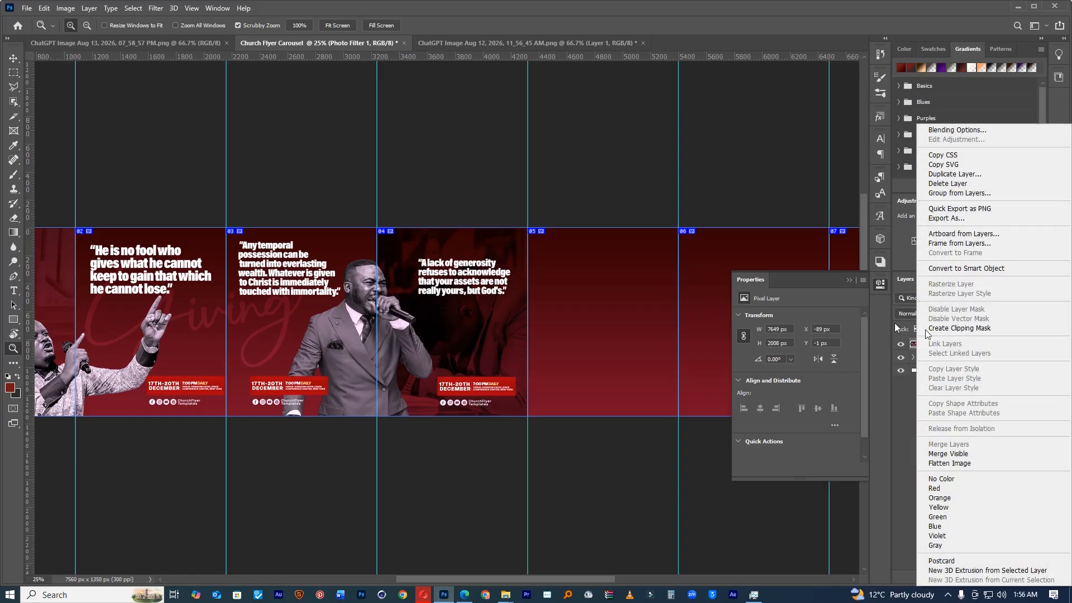
click(952, 269)
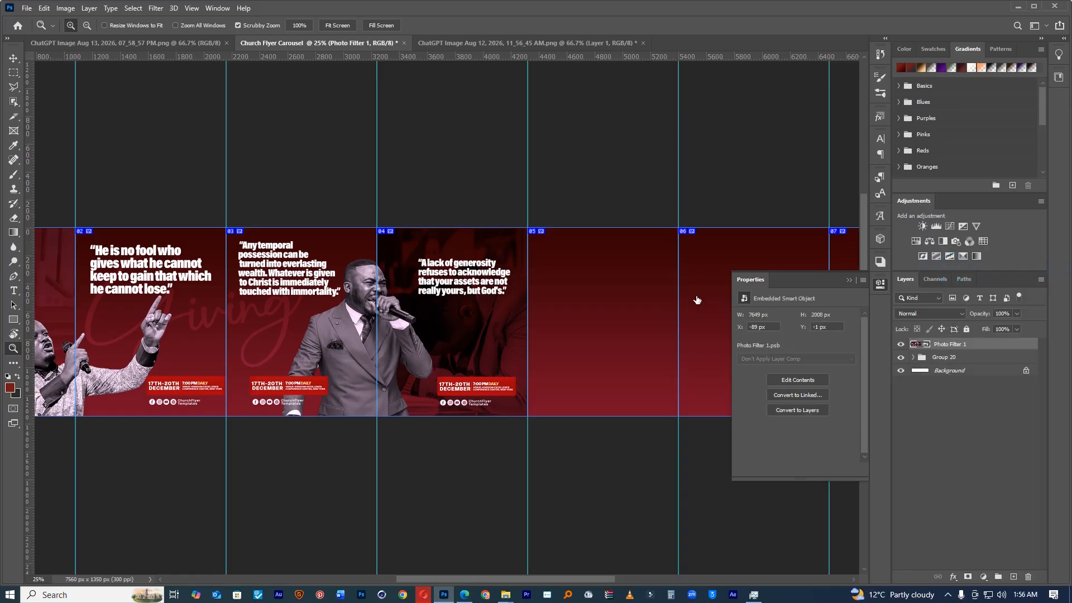
Step: Open the Analog Efex Pro 2 filter on the smart object and choose the Classic Camera 3 preset
click(156, 8)
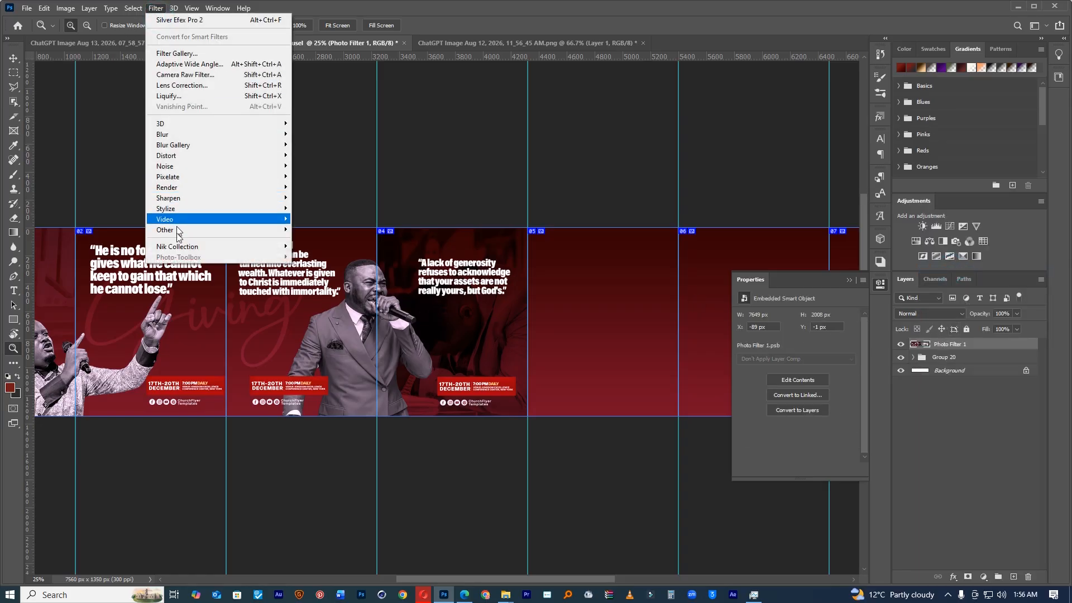
mouse_move(220, 249)
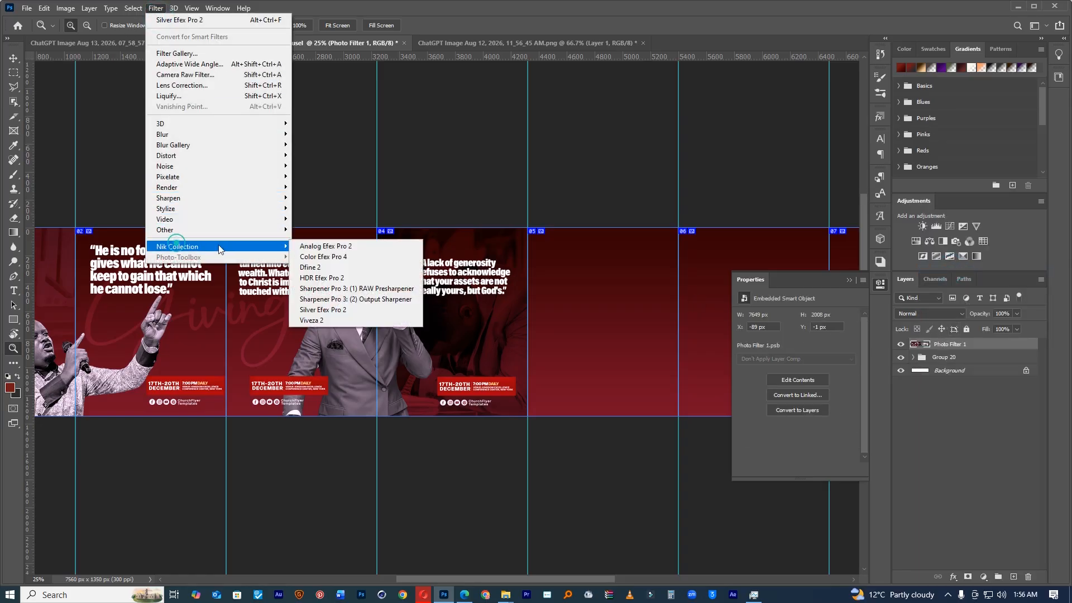
click(358, 247)
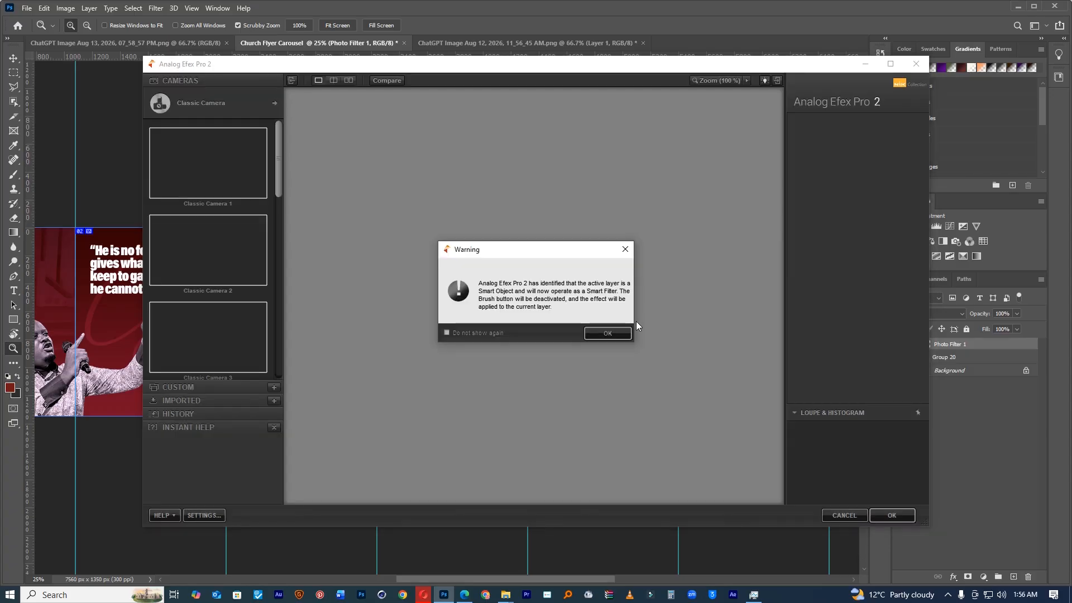
click(599, 332)
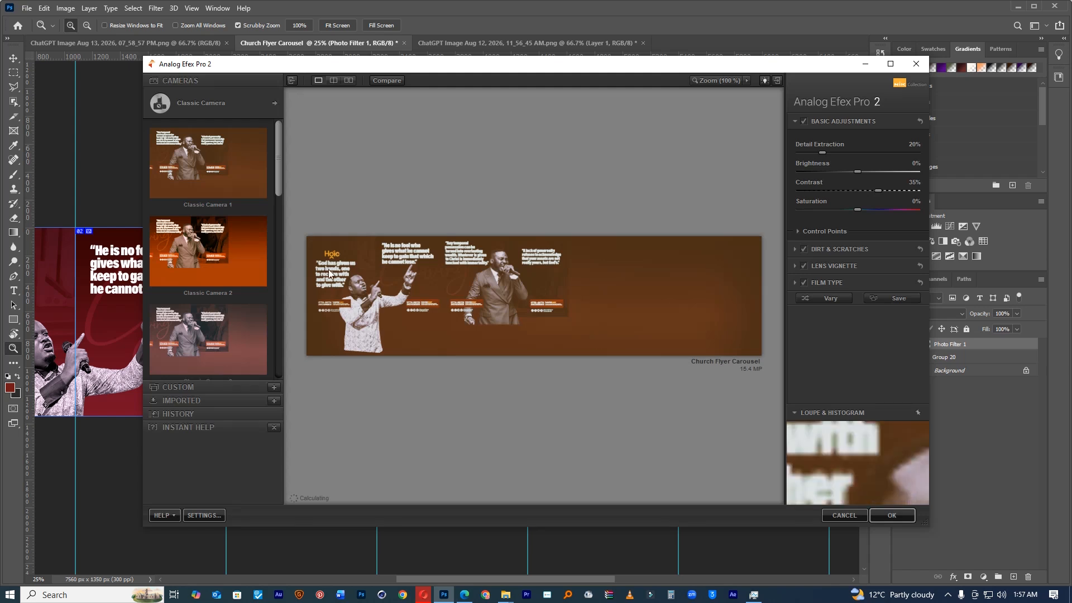
click(205, 326)
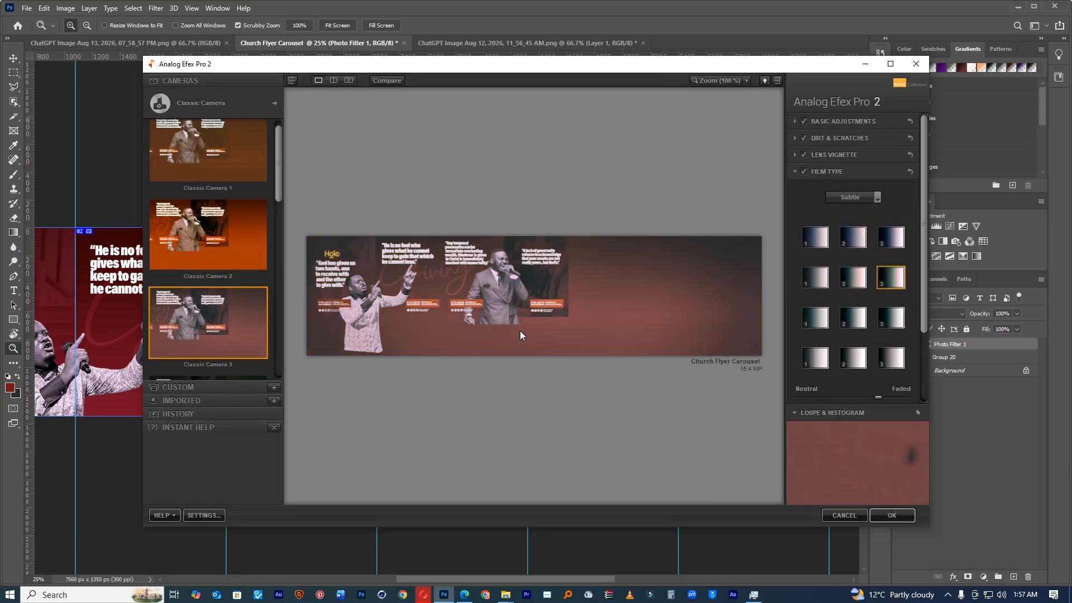
Step: Shift the Subtle film type's fading toward Neutral
click(828, 172)
click(822, 172)
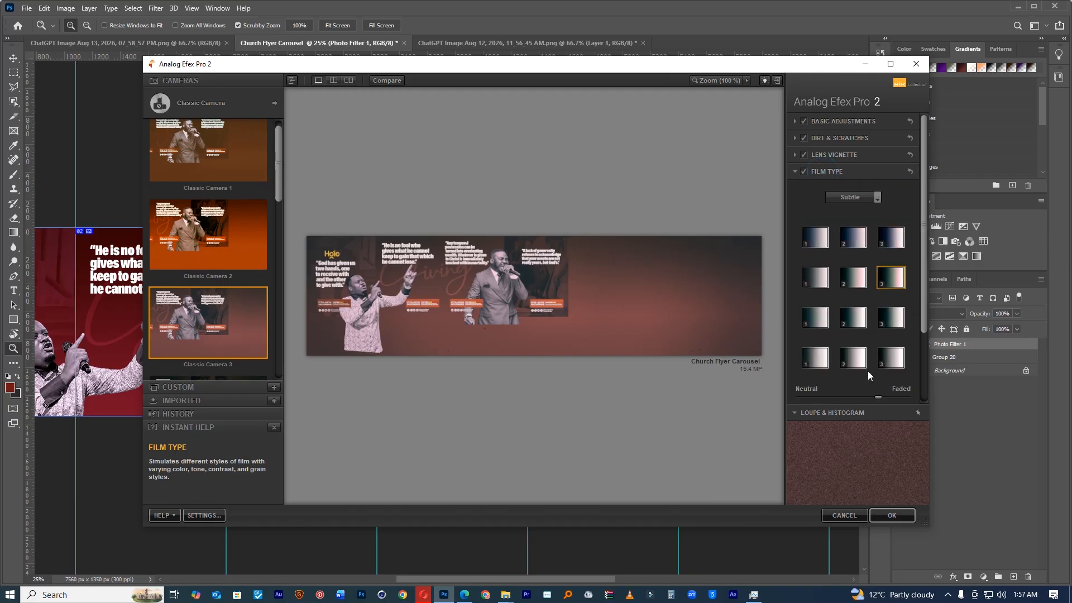
scroll(854, 371, down, 3)
click(821, 346)
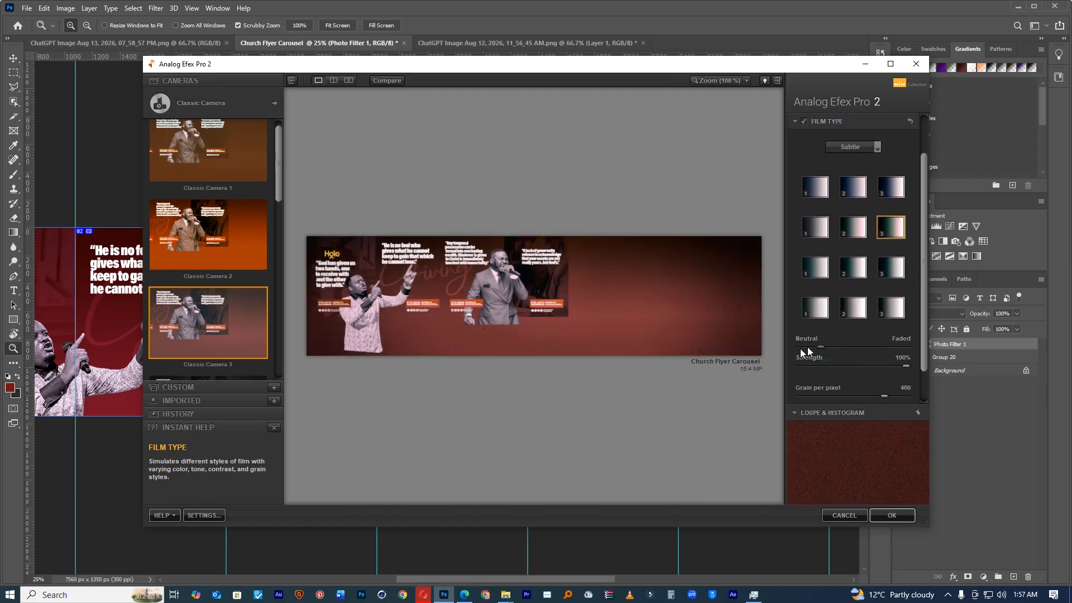
drag(822, 346, 843, 346)
scroll(820, 221, up, 3)
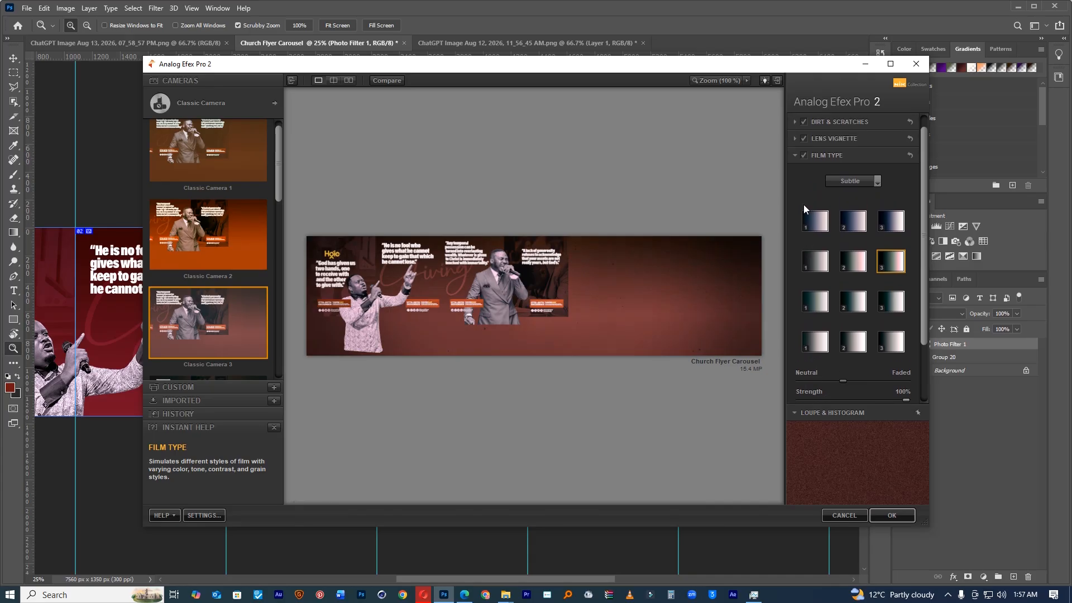
Step: Turn off the Film Type, Lens Vignette and Basic Adjustments effects, leaving Dirt & Scratches enabled
click(804, 172)
click(803, 155)
click(804, 121)
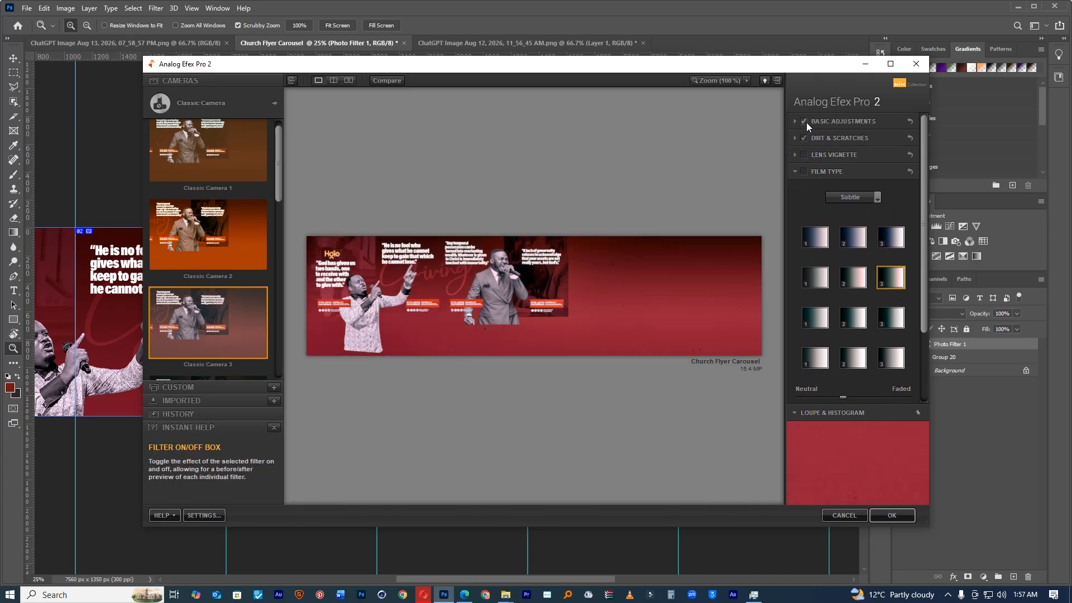
Step: Set Dirt & Scratches to the Organic diagonal-crack texture at -100% strength and apply the filter
click(827, 138)
click(871, 193)
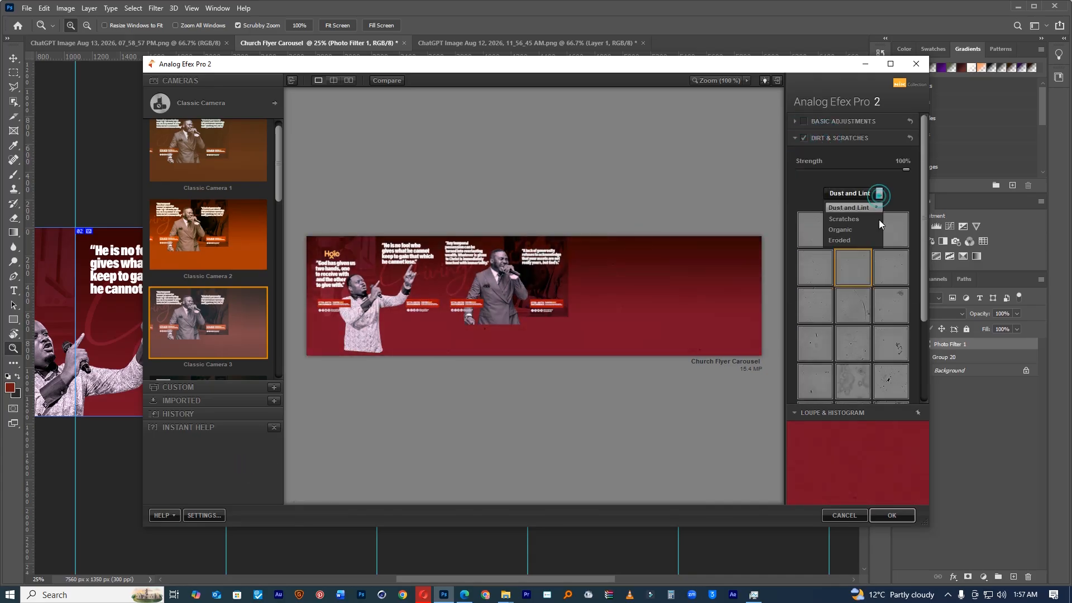
click(867, 230)
click(859, 300)
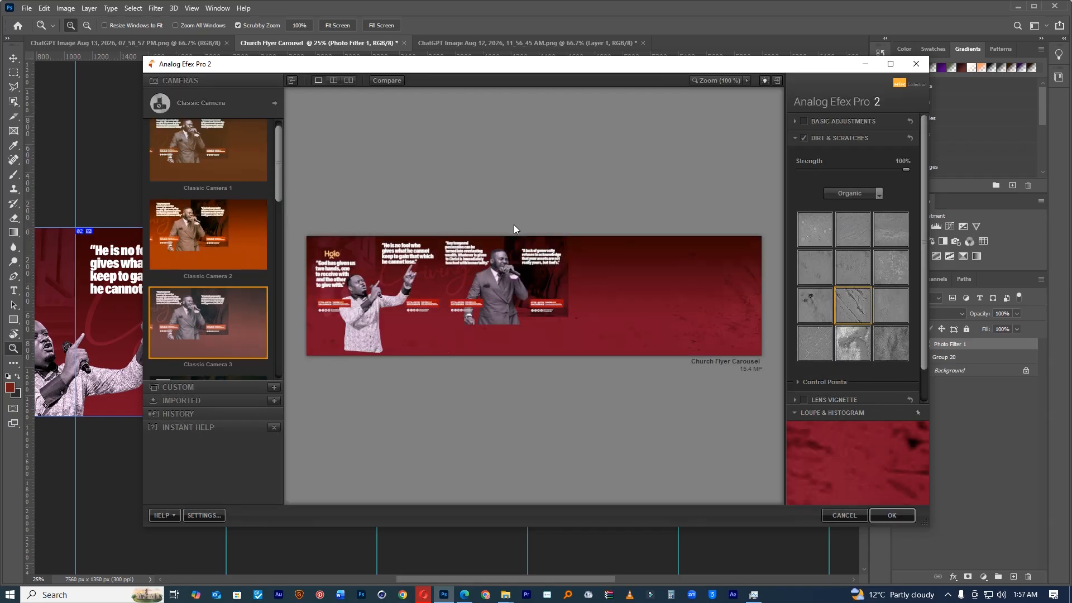
drag(906, 169, 734, 185)
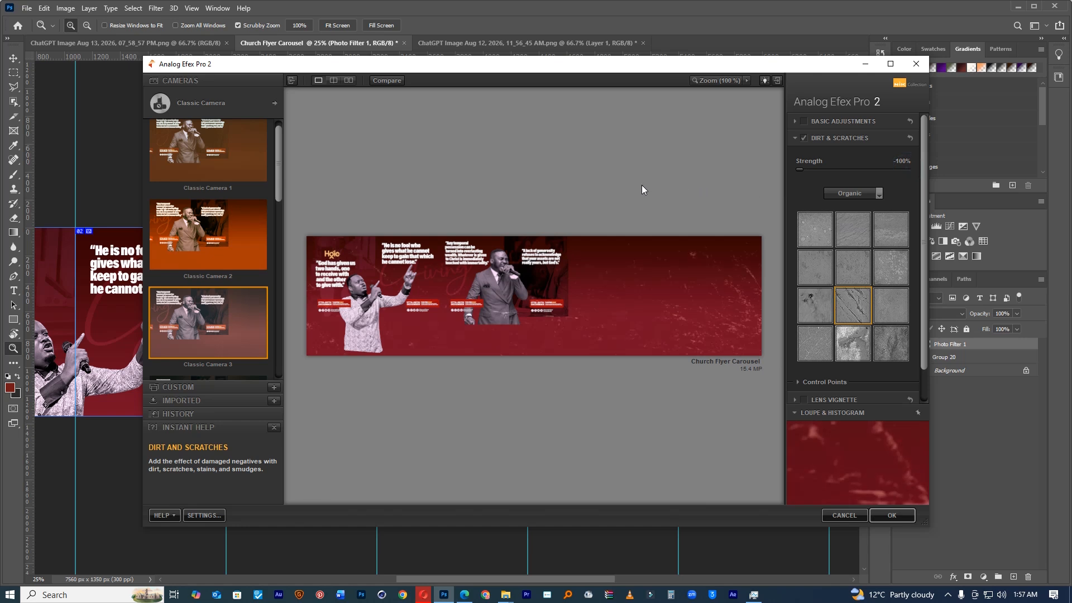
click(884, 514)
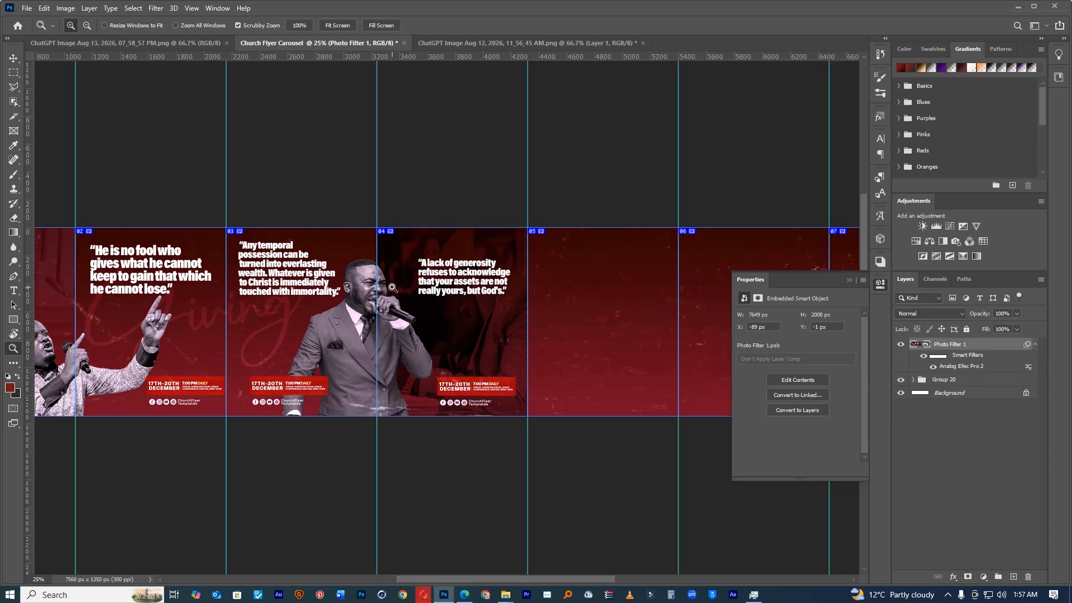
Step: Check the textured slides up close and flatten all layers into the background
drag(445, 309, 354, 300)
click(354, 299)
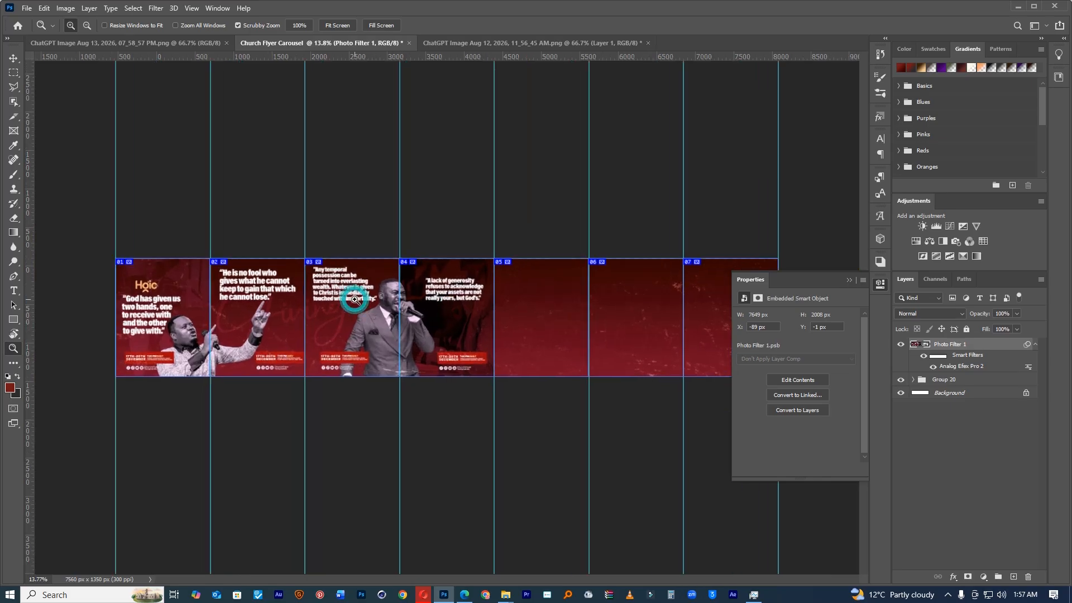
click(354, 300)
click(156, 305)
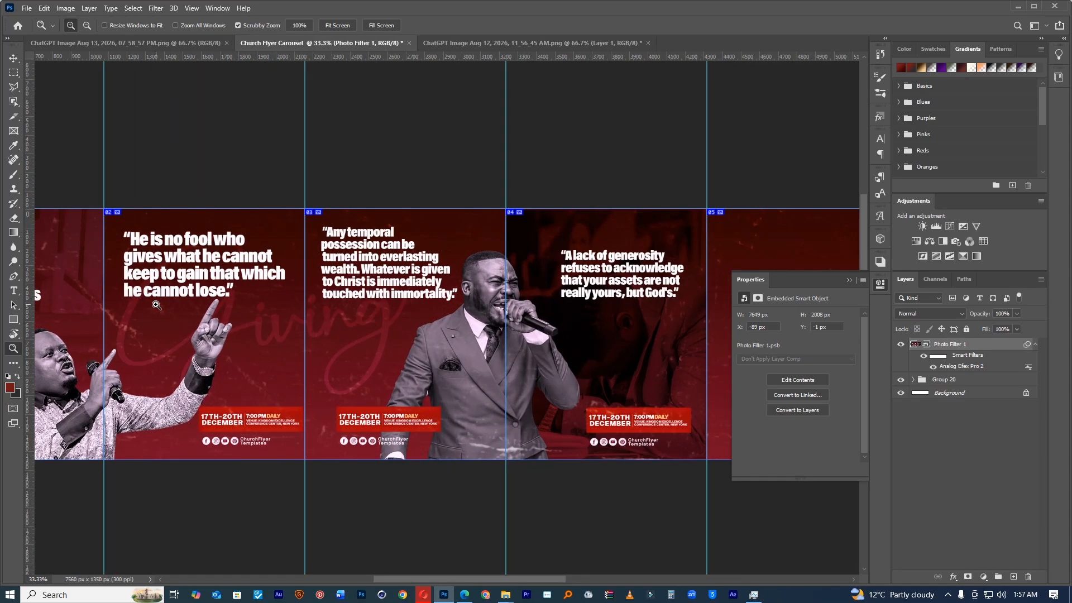
click(951, 394)
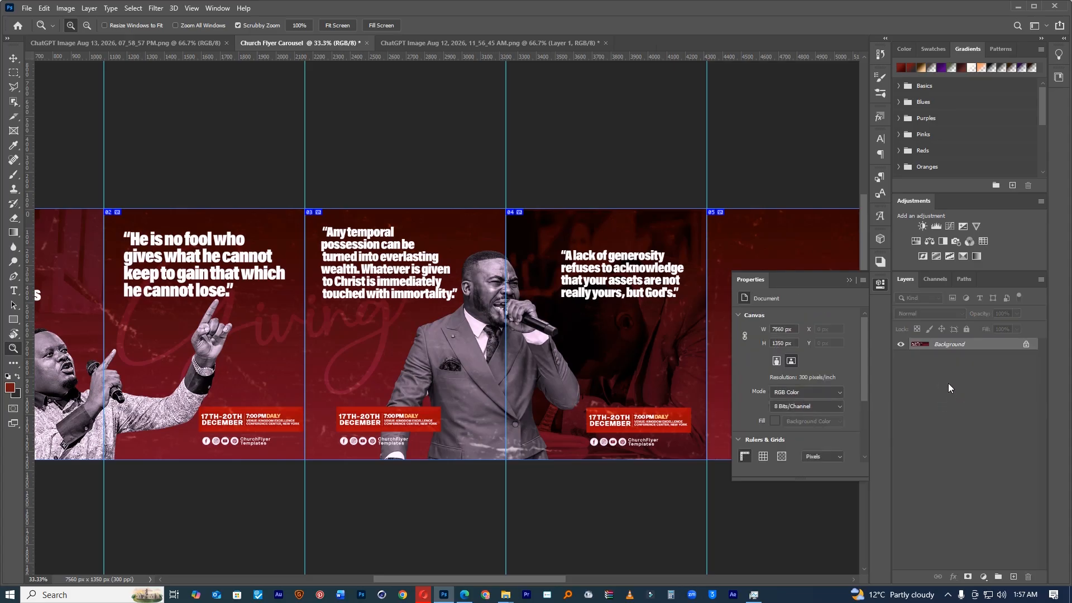
Step: Export all the carousel slices with Save for Web as maximum-quality JPEG images to the Desktop
click(27, 8)
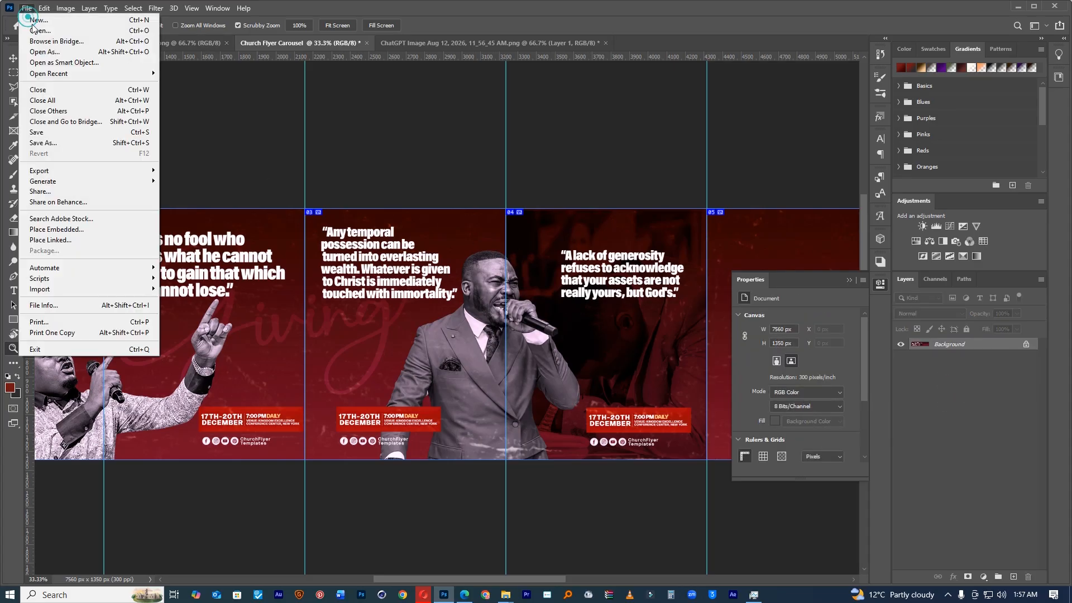
mouse_move(49, 170)
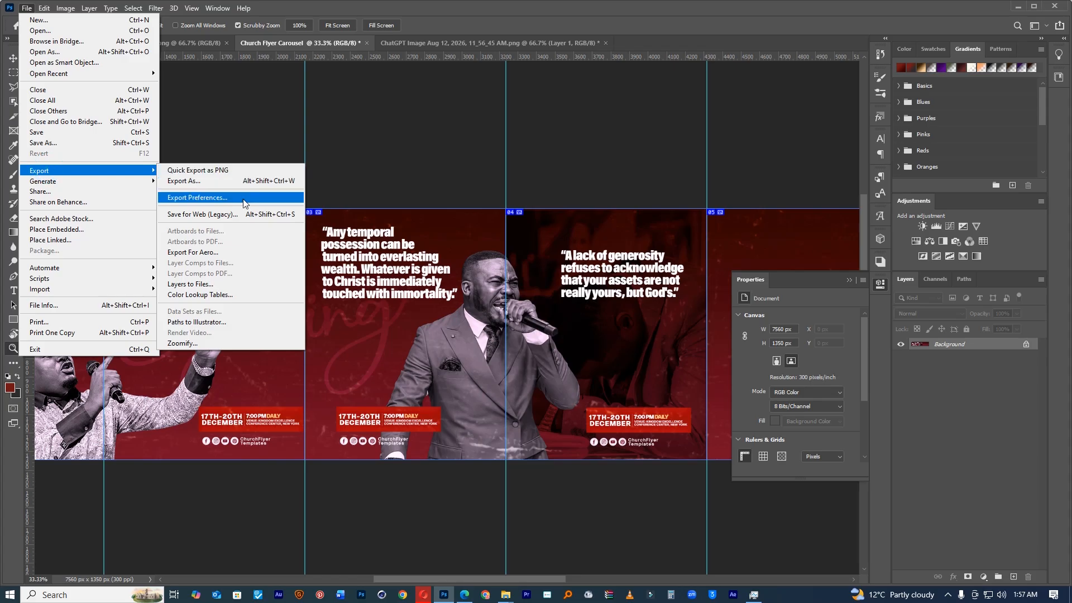
click(241, 216)
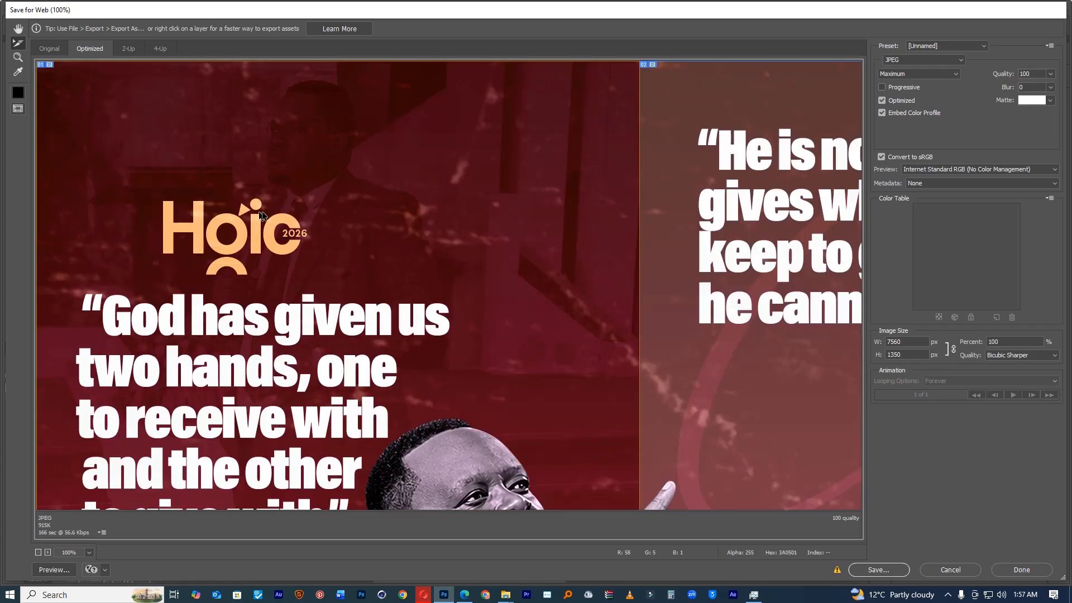
right_click(384, 205)
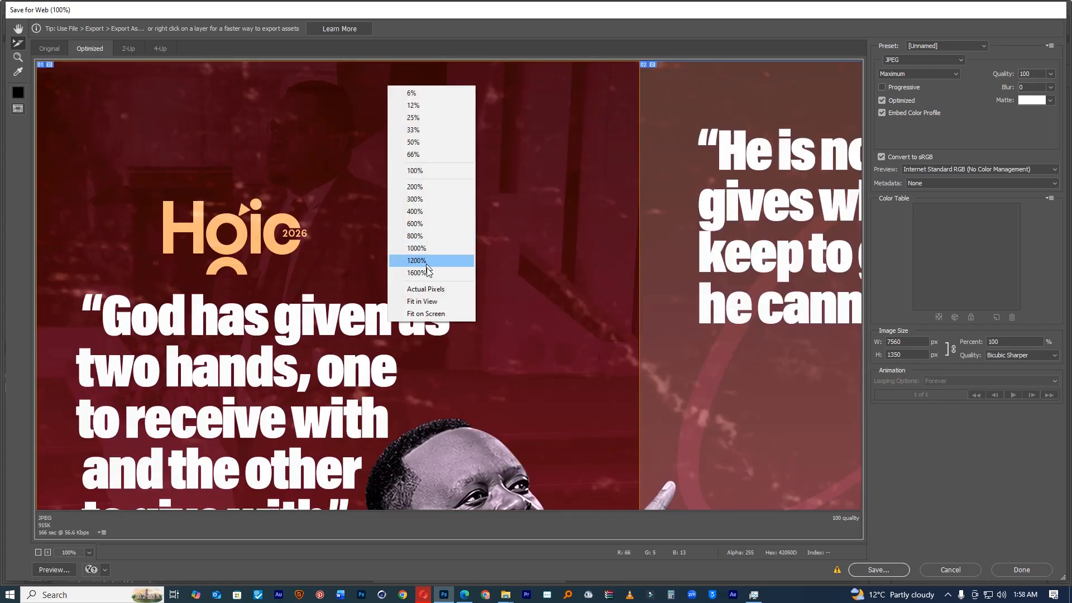
click(429, 301)
drag(97, 427, 937, 218)
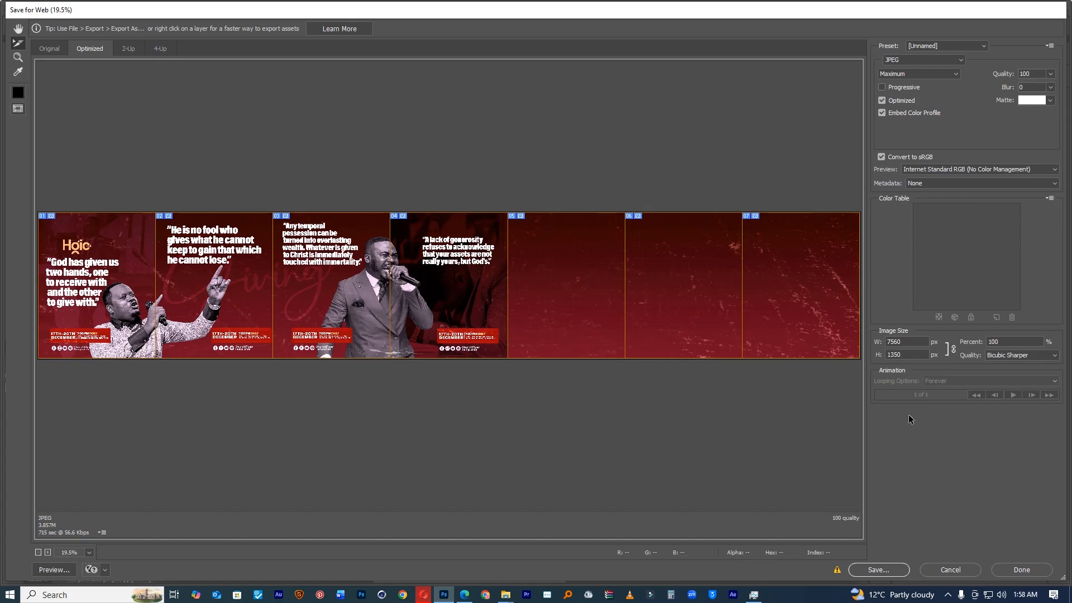
click(1051, 74)
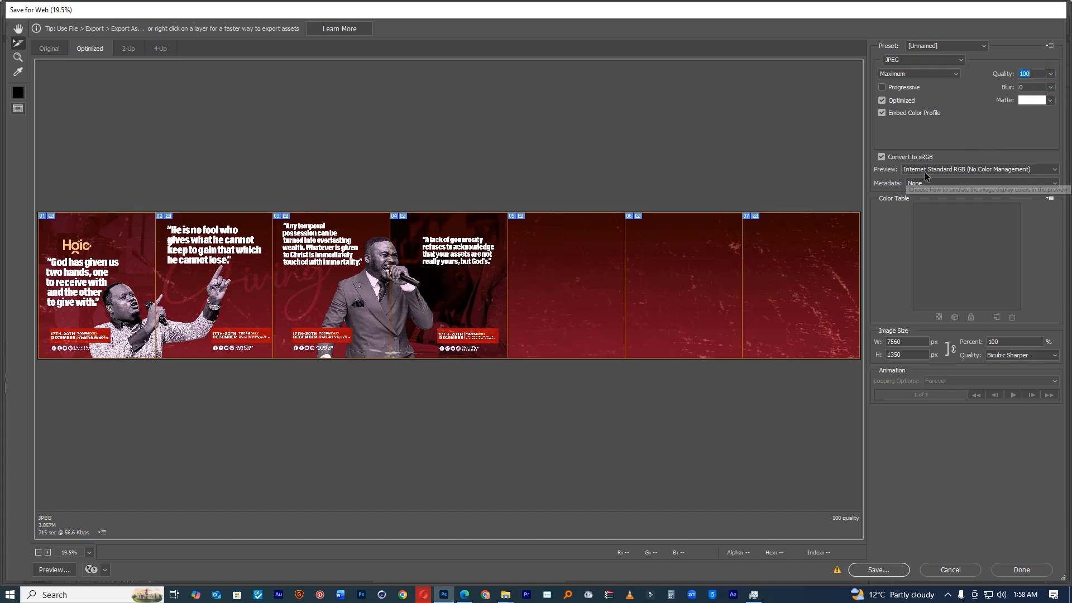
click(880, 572)
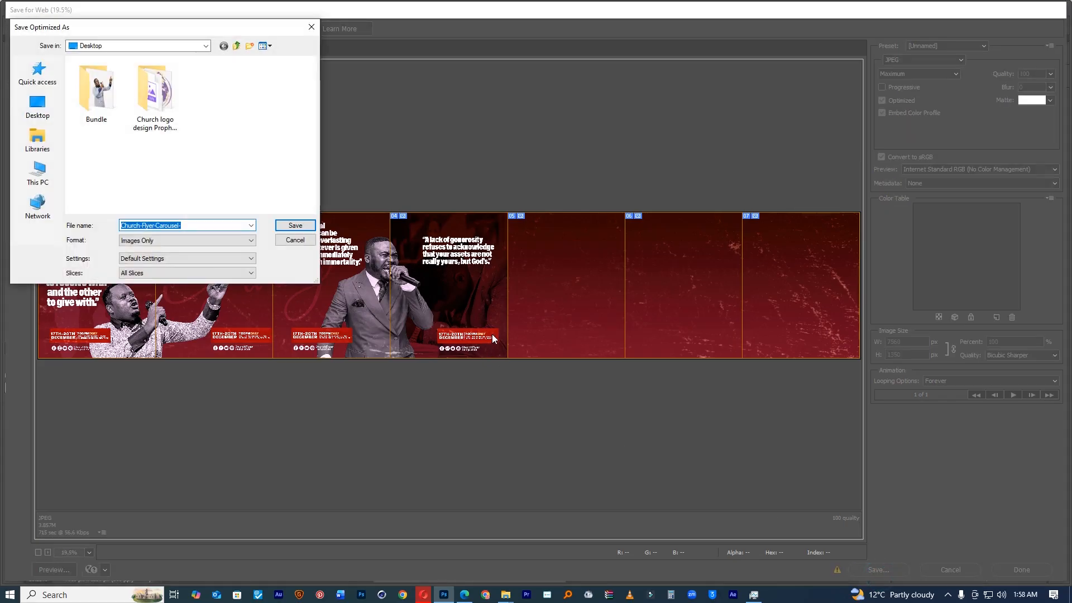
click(39, 107)
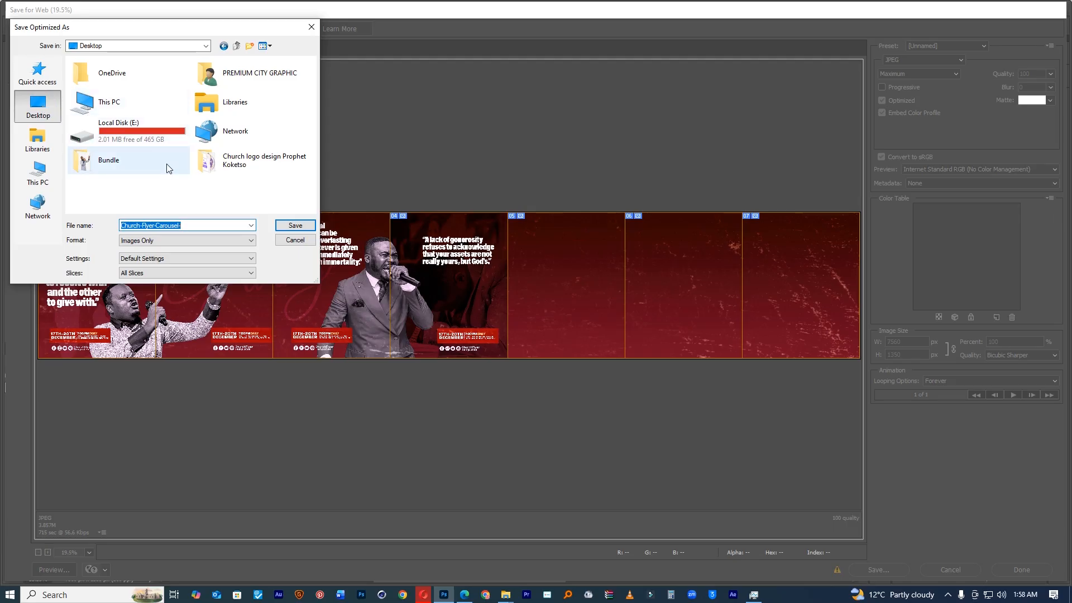
click(302, 226)
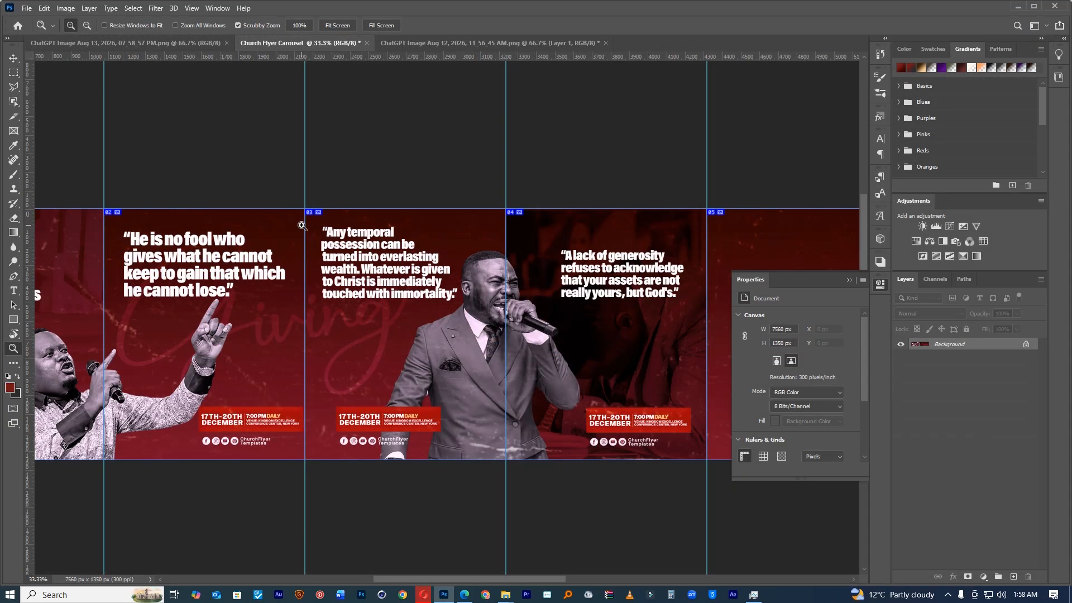
Step: Switch to File Explorer and check the exported slices in the Desktop's images folder, viewing Church-Flyer-Carousel-_04.jpg
mouse_move(505, 595)
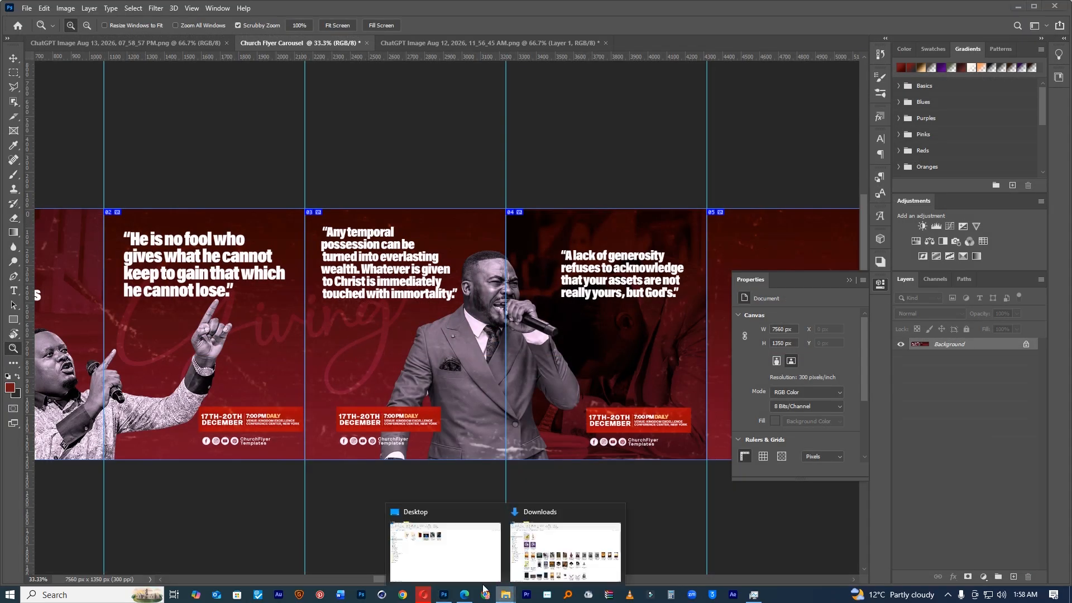
click(433, 542)
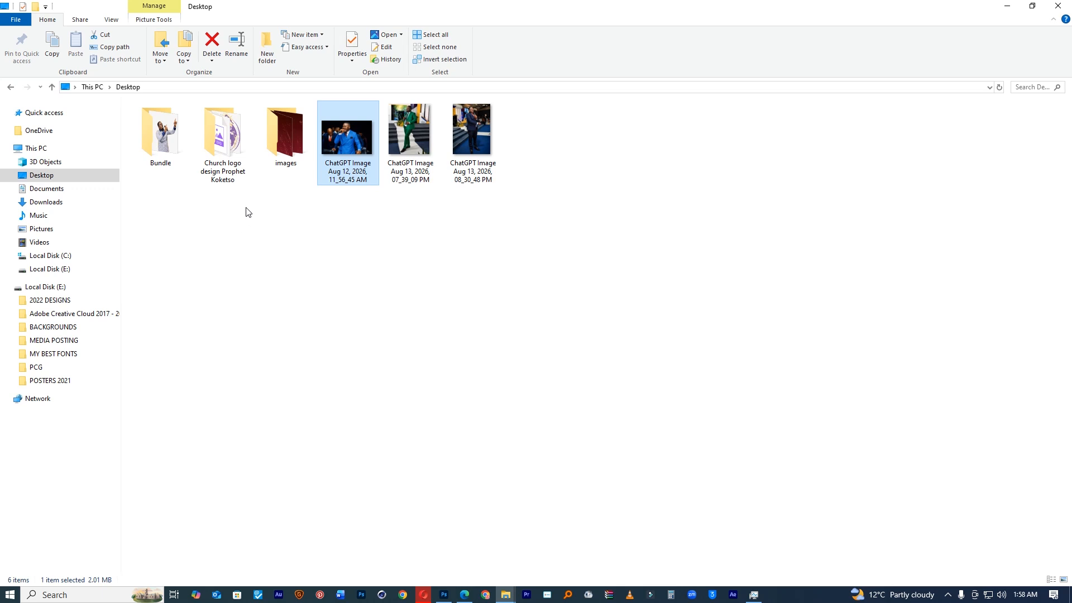
double_click(287, 128)
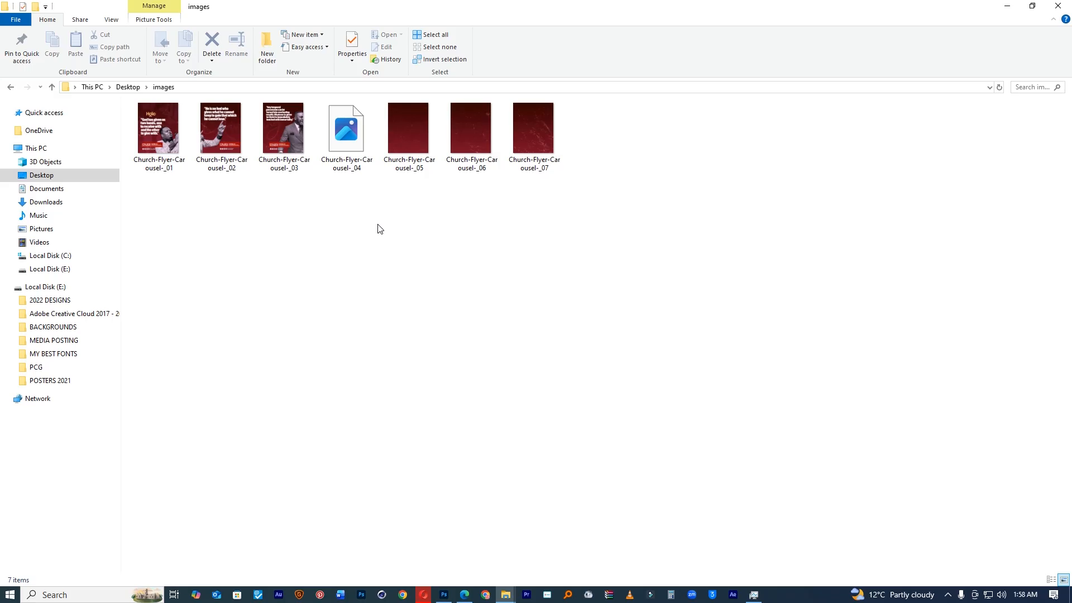
click(444, 594)
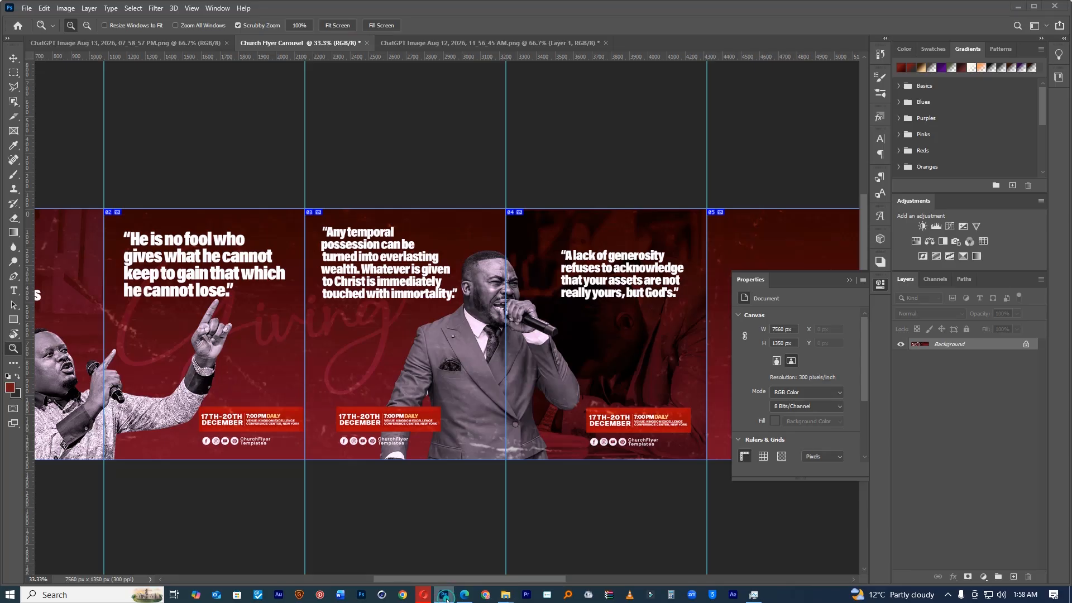
click(446, 599)
click(447, 600)
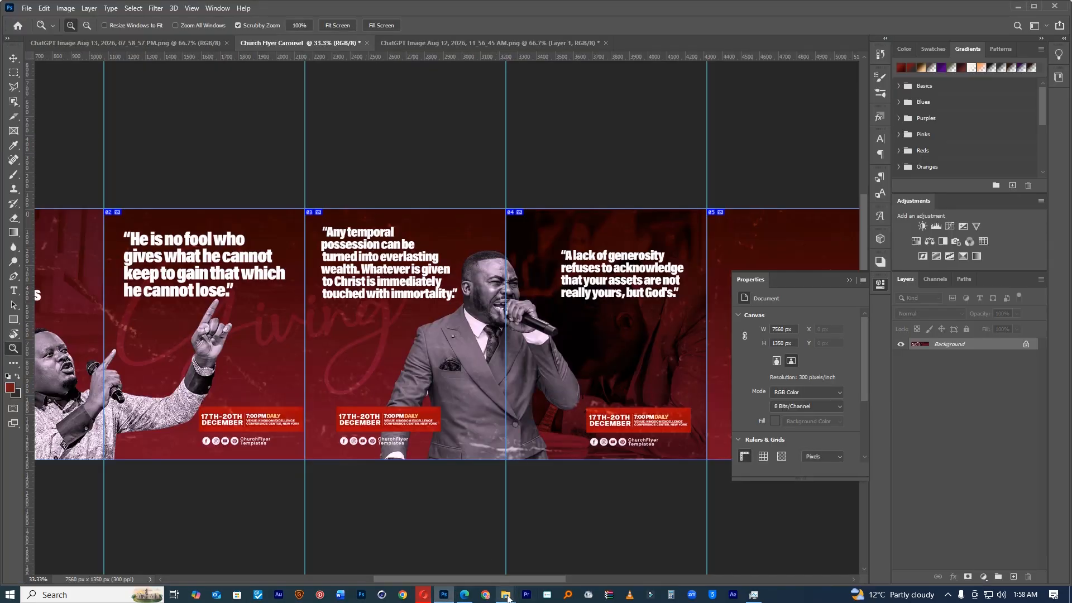
click(507, 595)
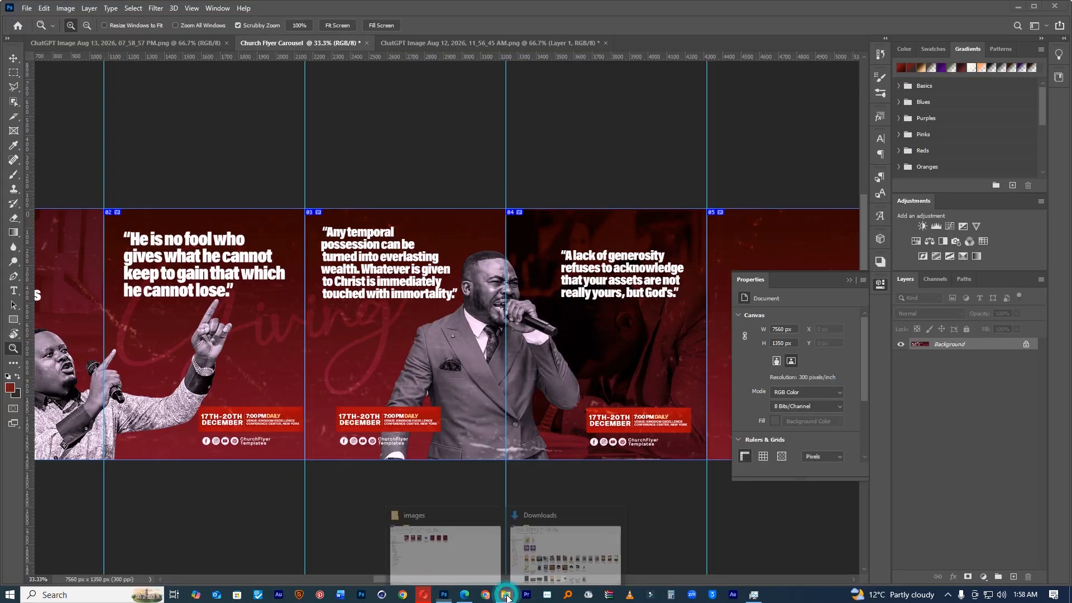
click(445, 545)
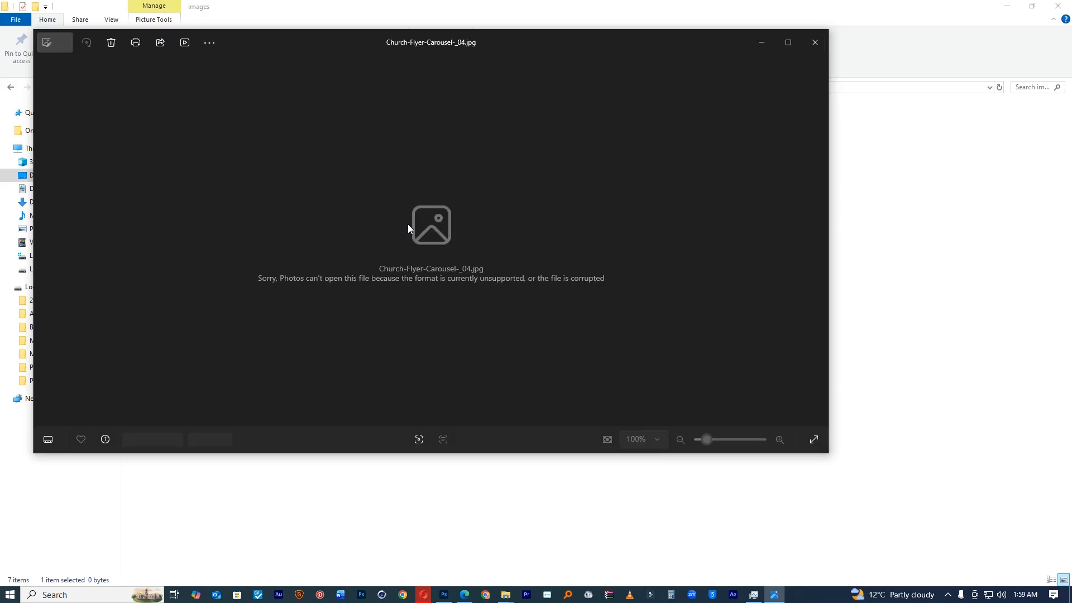
click(815, 42)
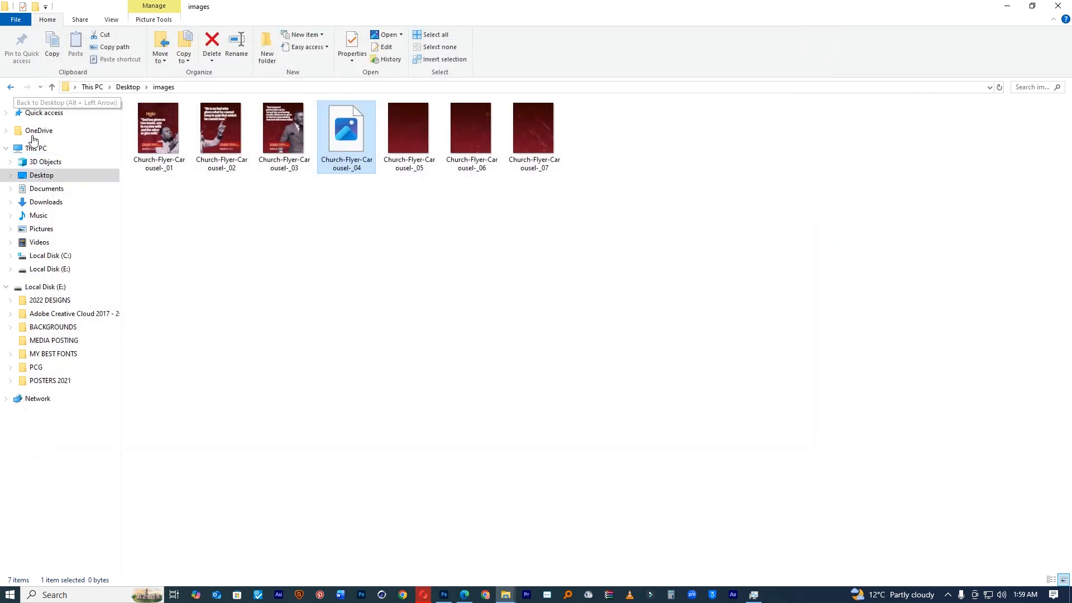
Step: Permanently delete the exported images folder from the Desktop
click(41, 175)
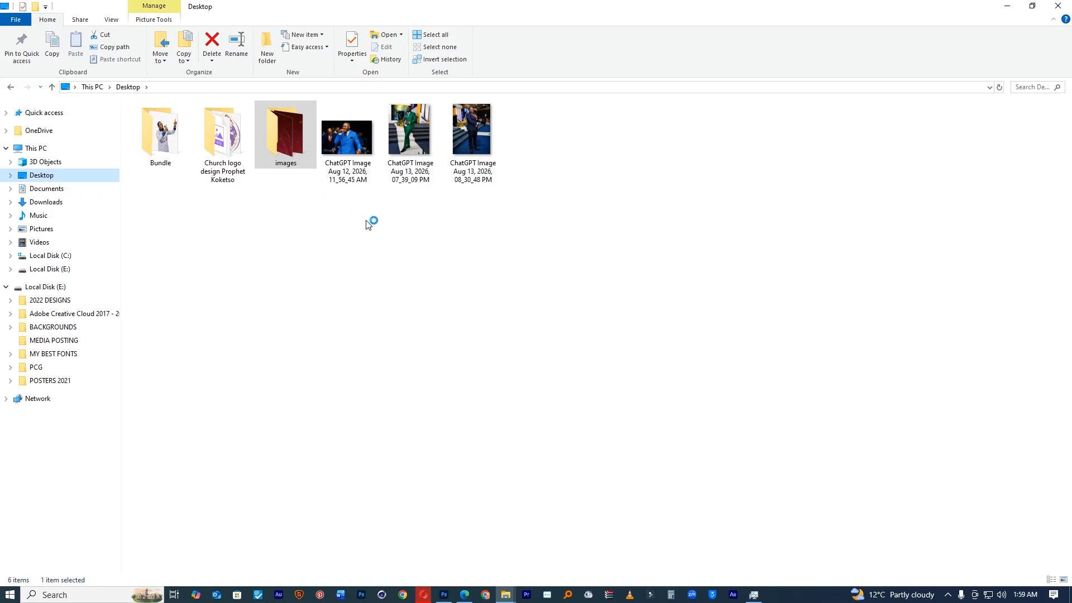
double_click(291, 151)
click(292, 151)
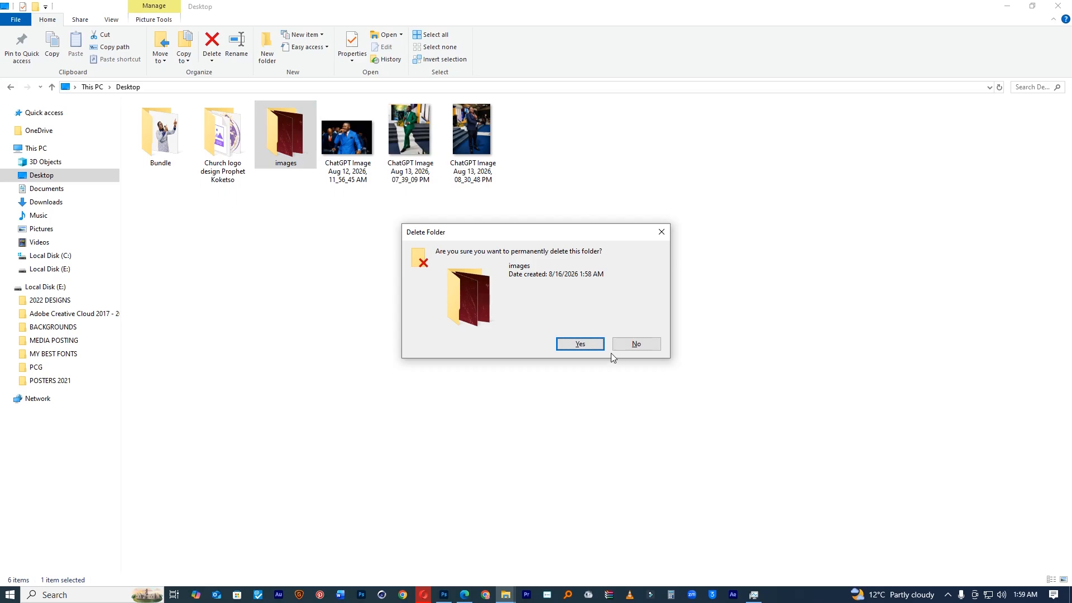
click(580, 342)
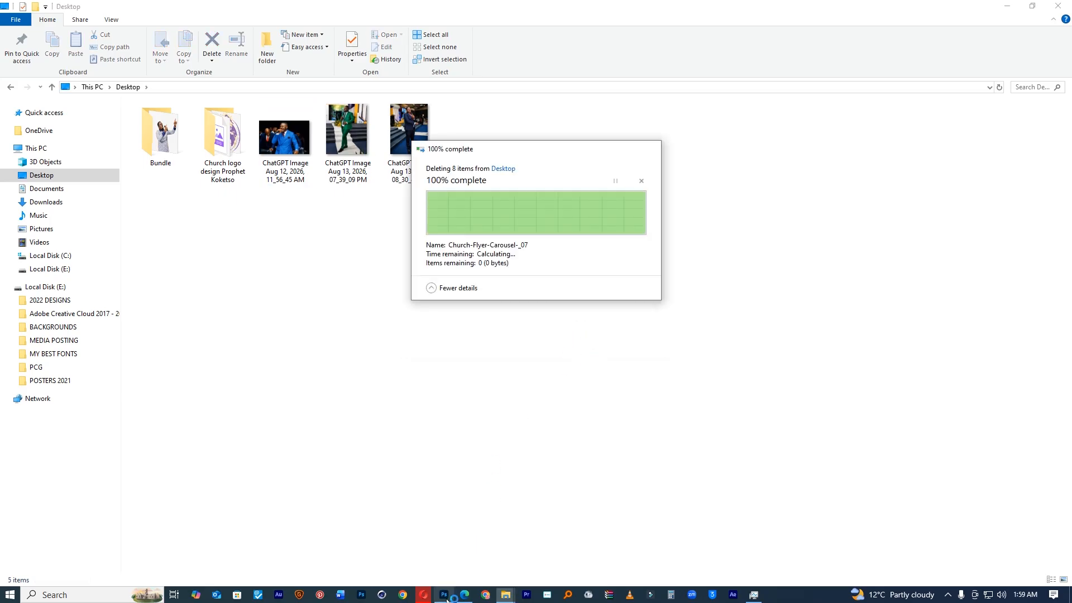
Step: Switch back to Photoshop and export every carousel slice again with Save for Web as quality 100 JPEGs to the Desktop
click(443, 594)
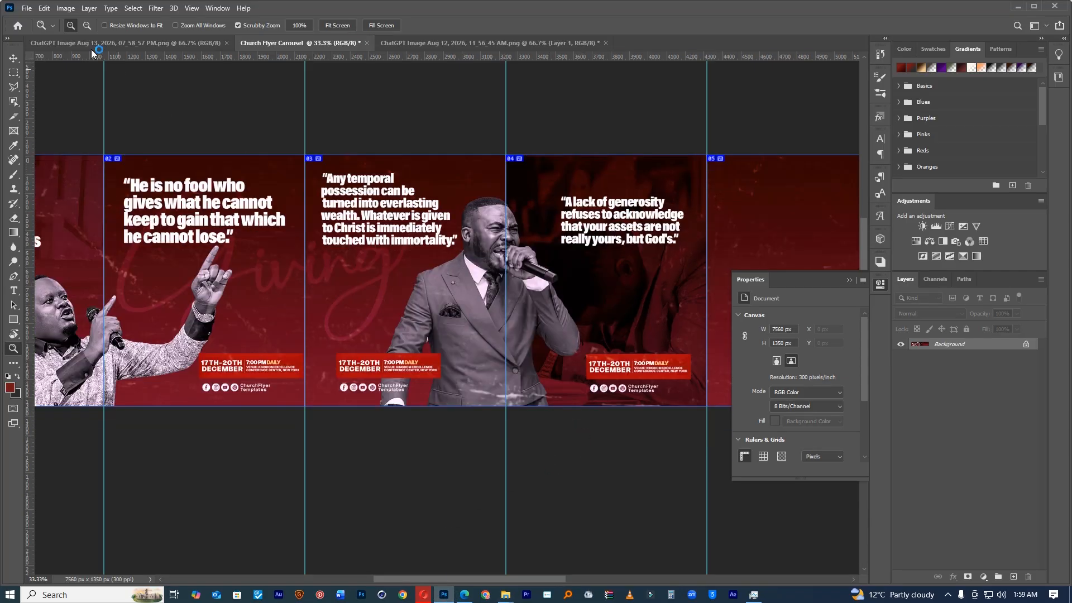
click(25, 9)
mouse_move(112, 170)
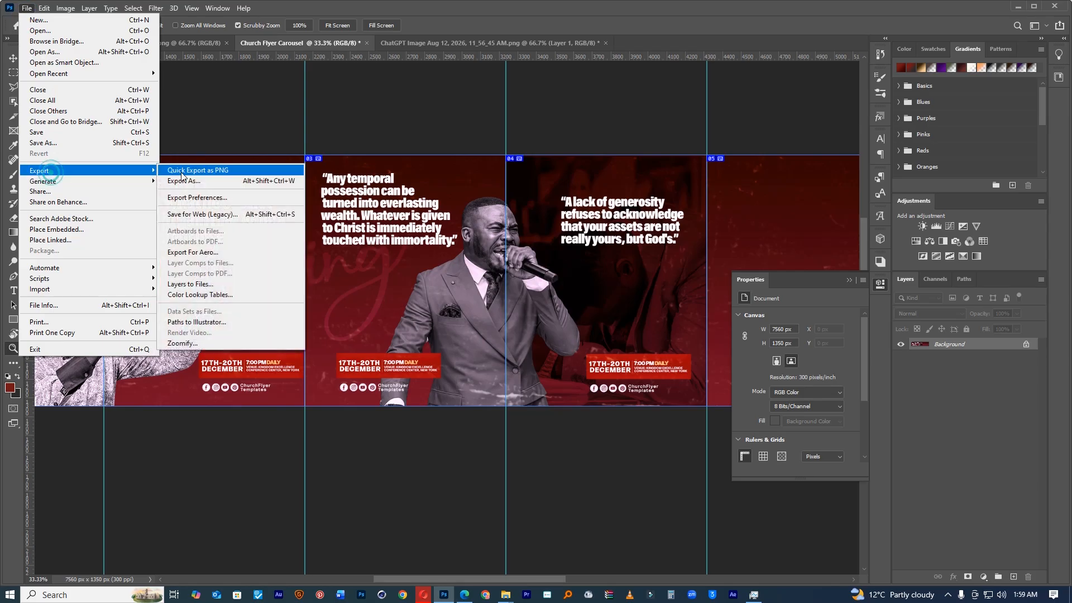
click(206, 214)
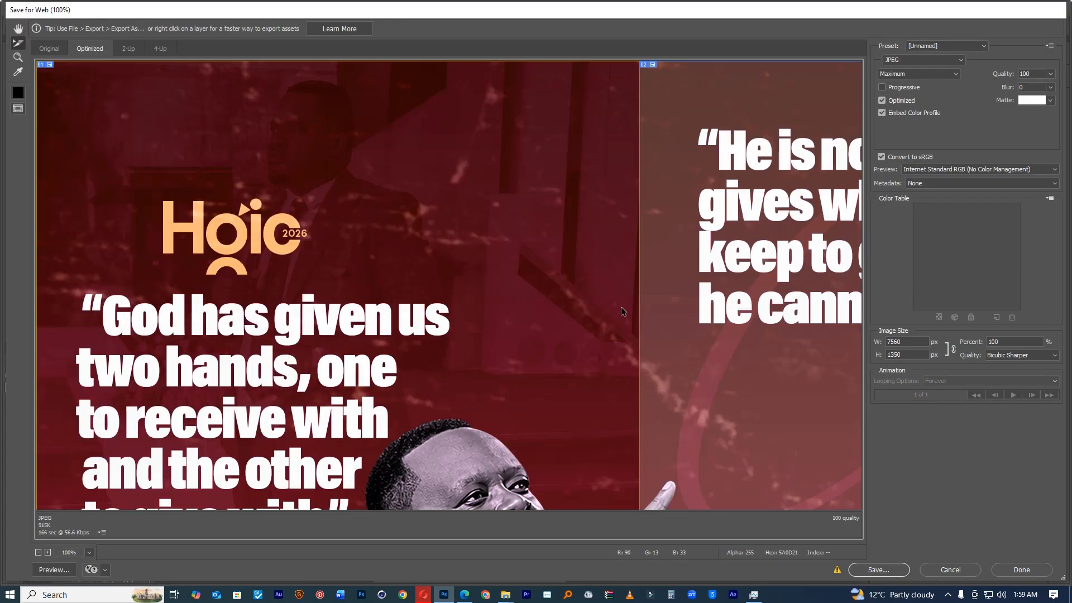
right_click(621, 307)
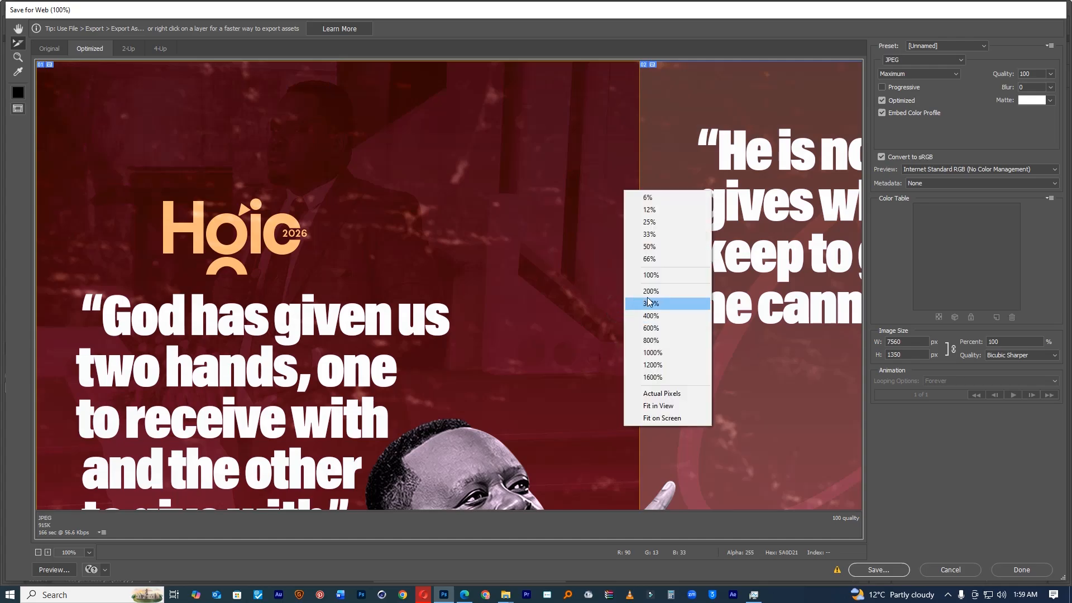
click(656, 406)
click(655, 406)
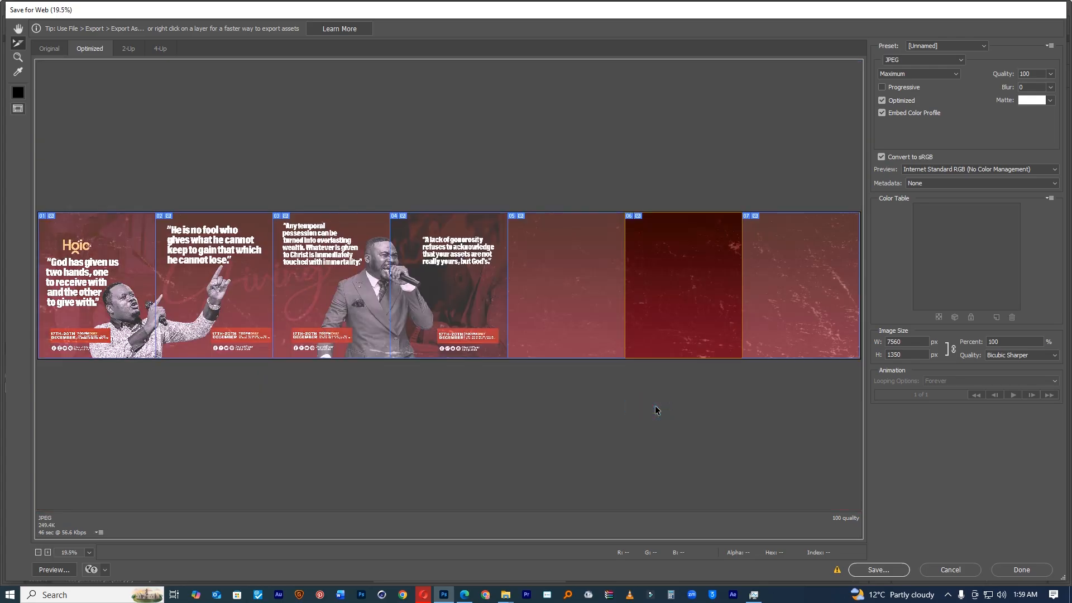
click(569, 396)
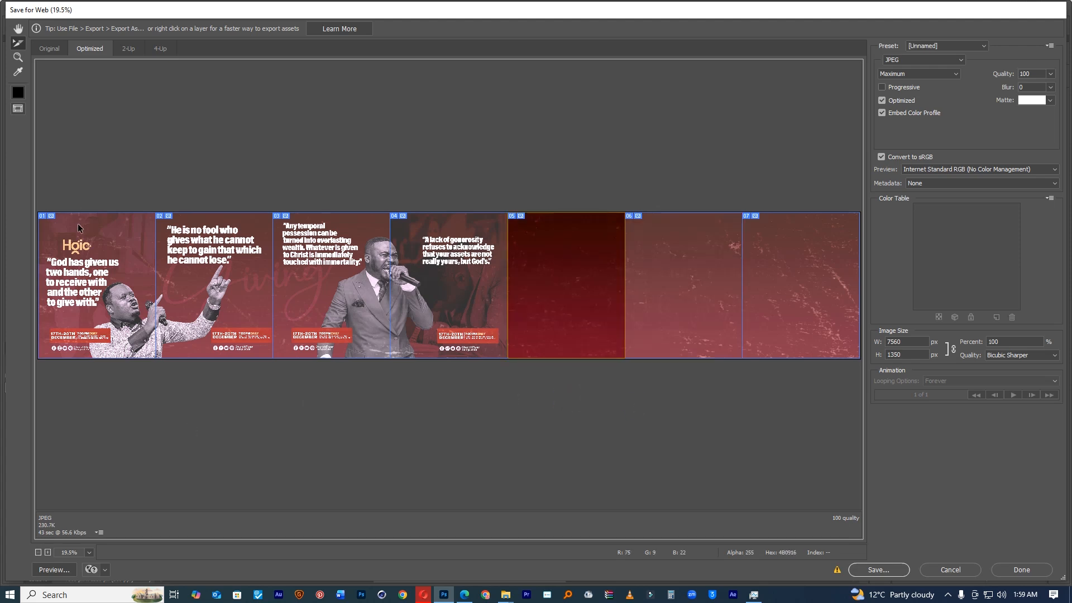
drag(111, 221, 876, 384)
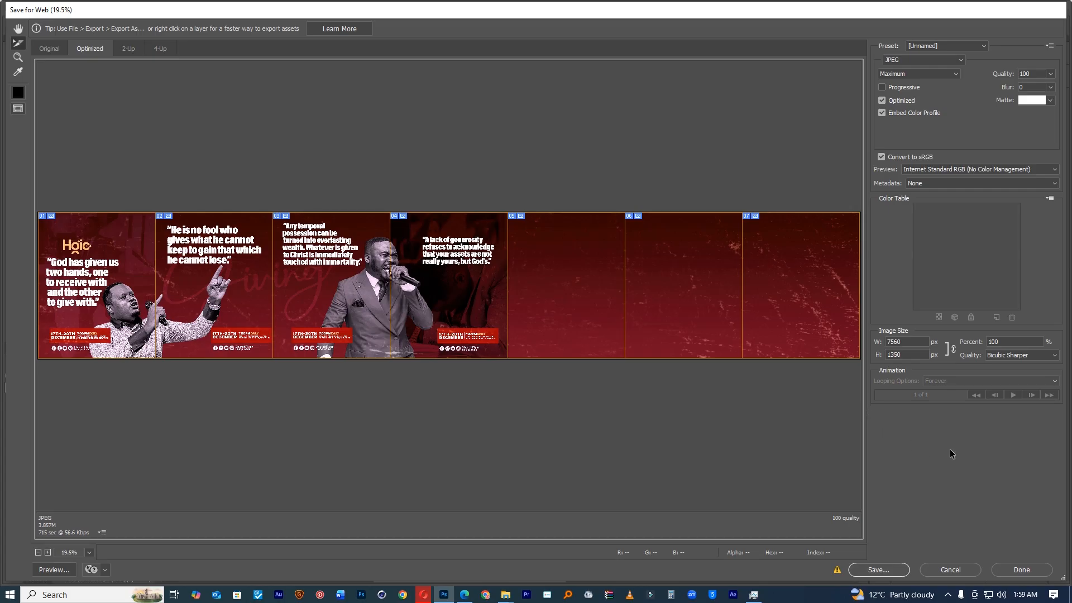
click(883, 568)
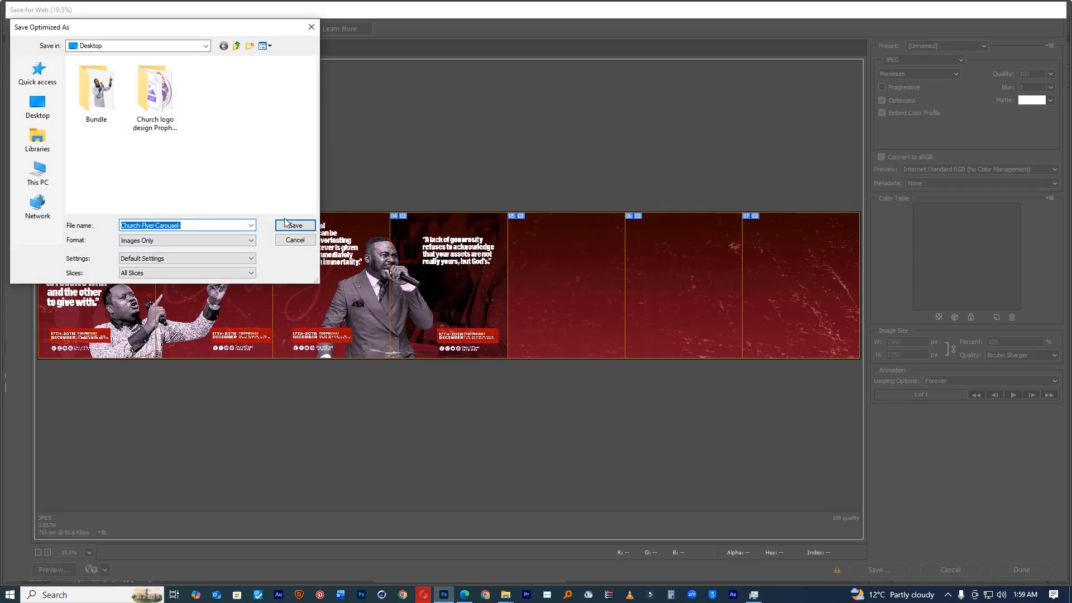
click(47, 119)
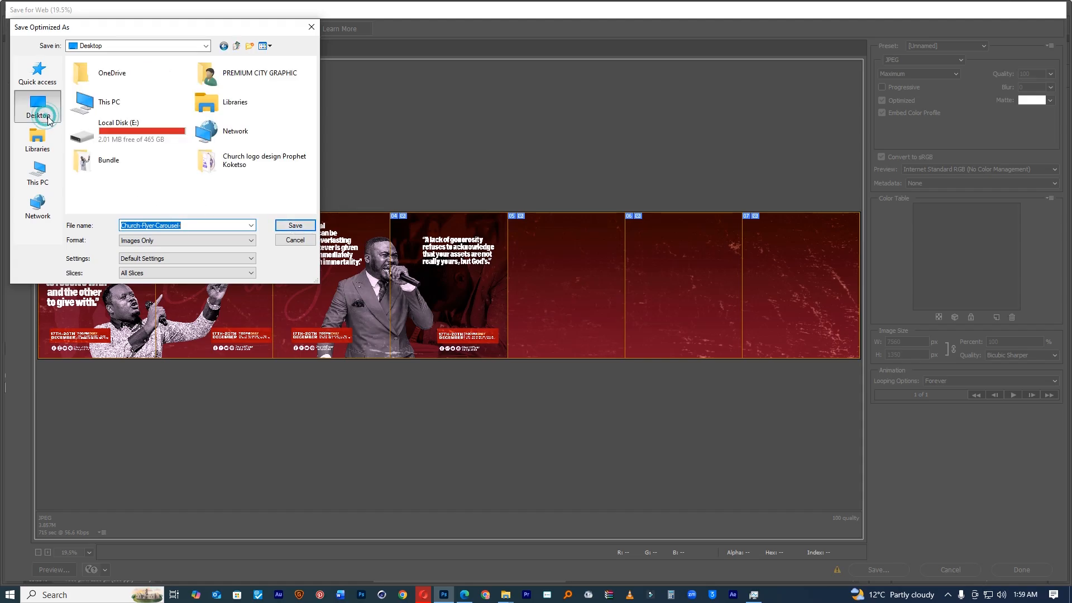
click(295, 225)
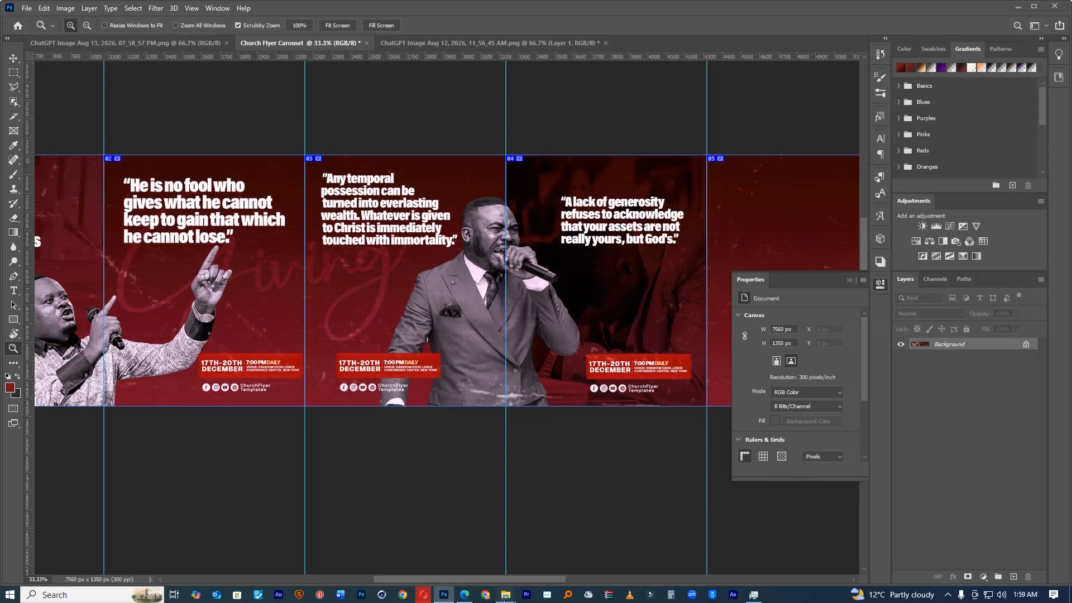
Step: Switch to File Explorer and inspect the newly exported slices in the Desktop's images folder
mouse_move(505, 596)
click(460, 548)
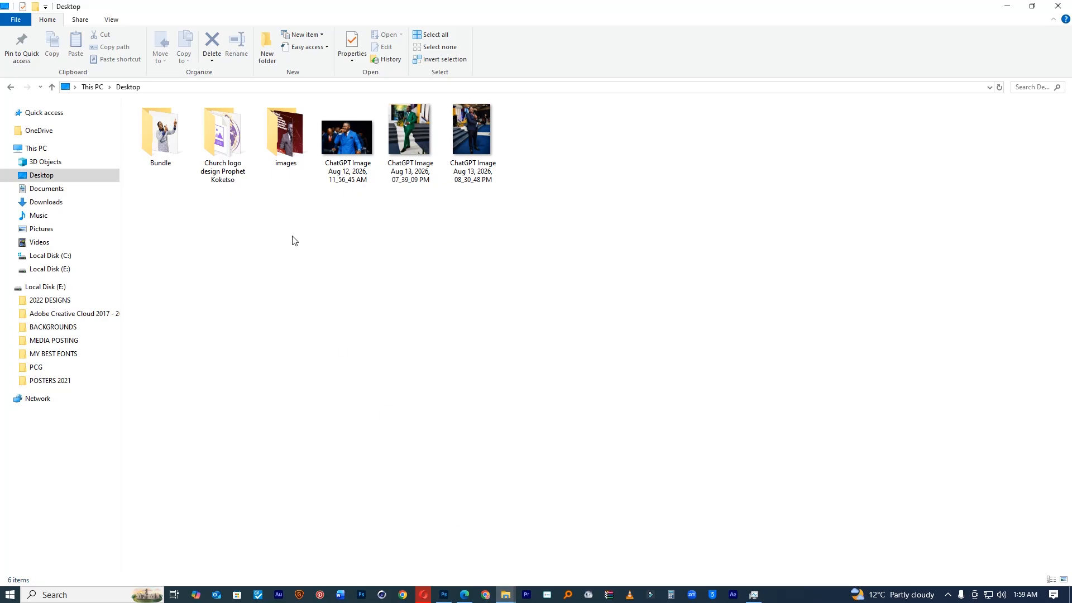
double_click(296, 158)
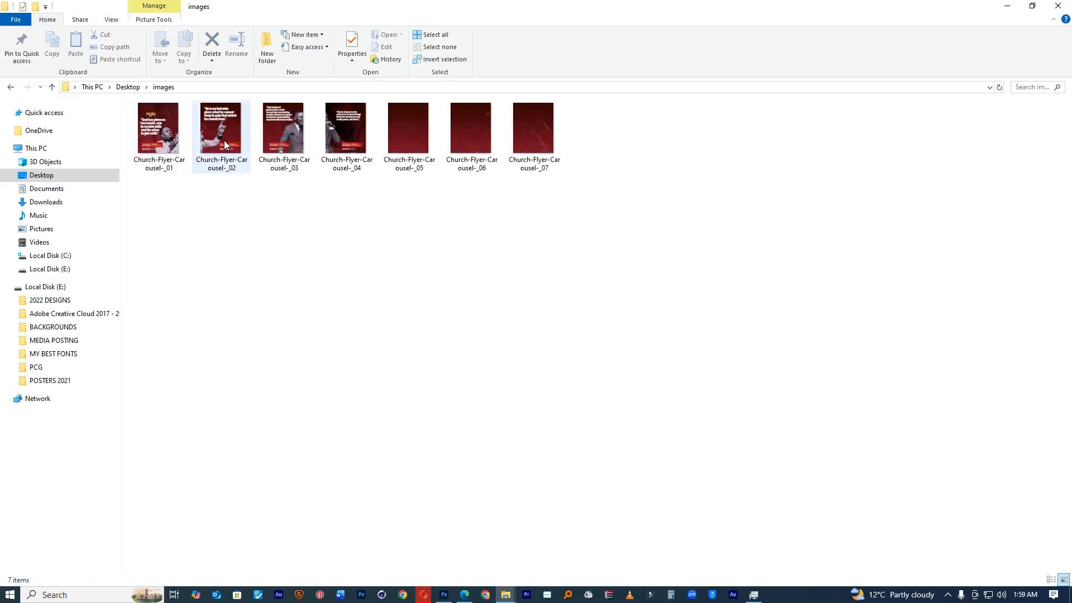
Step: Switch to Instagram and start a new post with Church-Flyer-Carousel-_01 through _04 from the Desktop's images folder
click(463, 595)
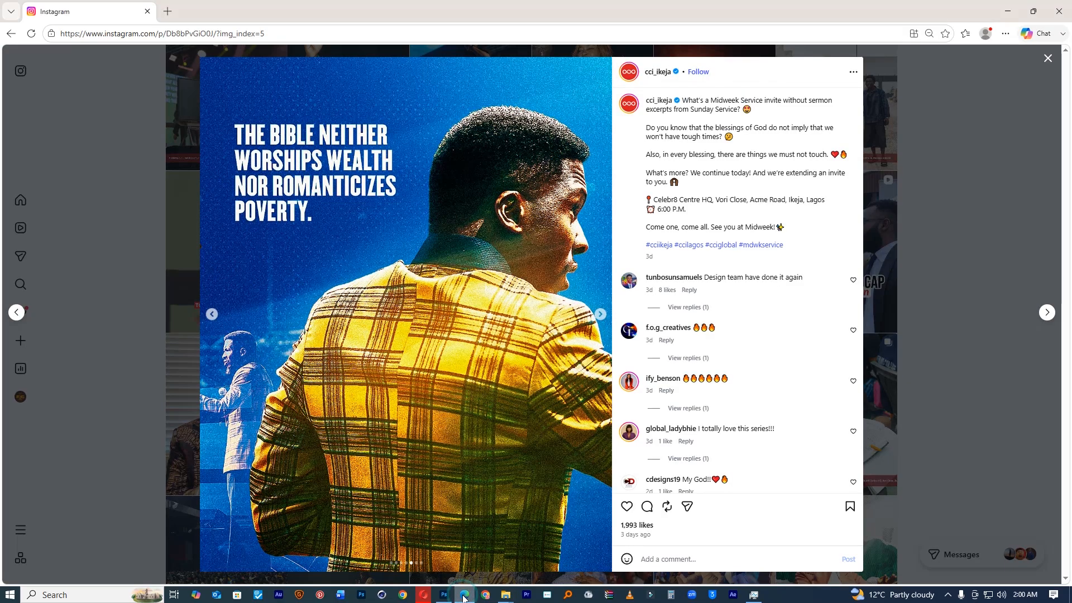
click(1048, 58)
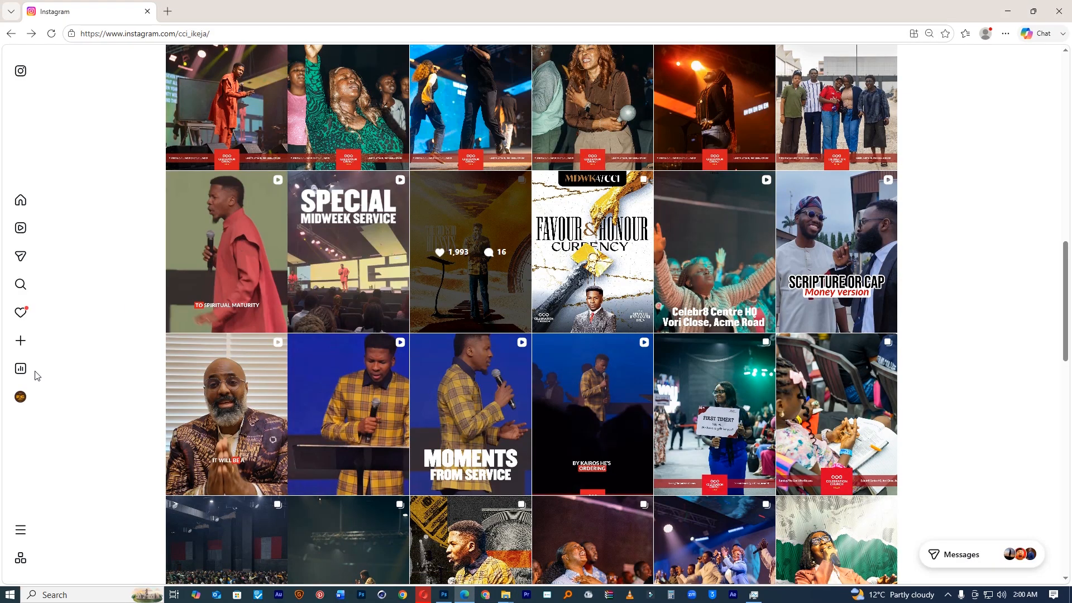
click(21, 341)
click(30, 366)
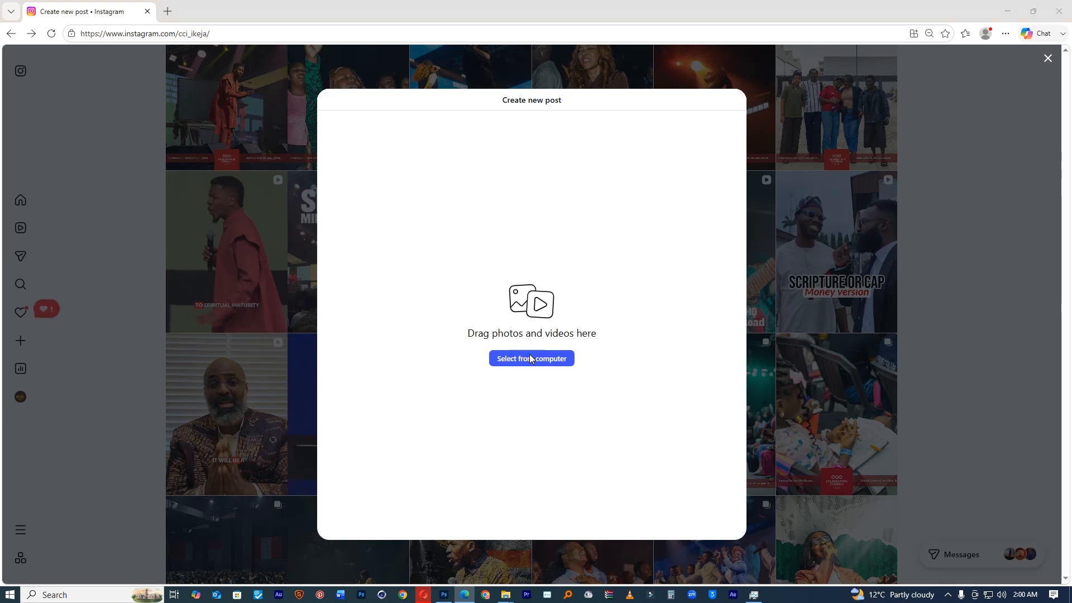
click(530, 359)
double_click(258, 95)
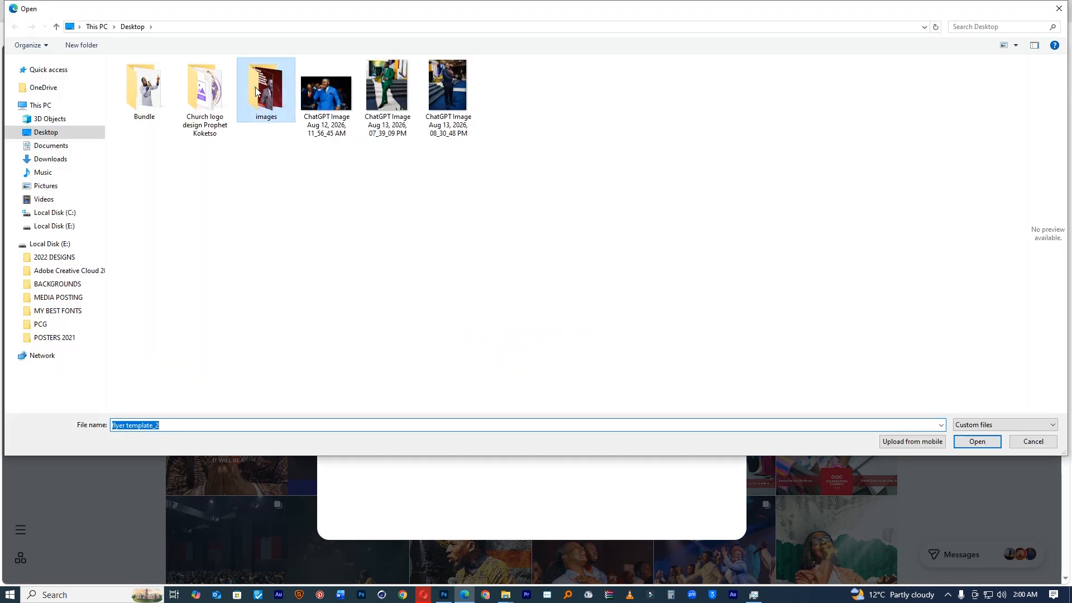
drag(140, 161, 338, 106)
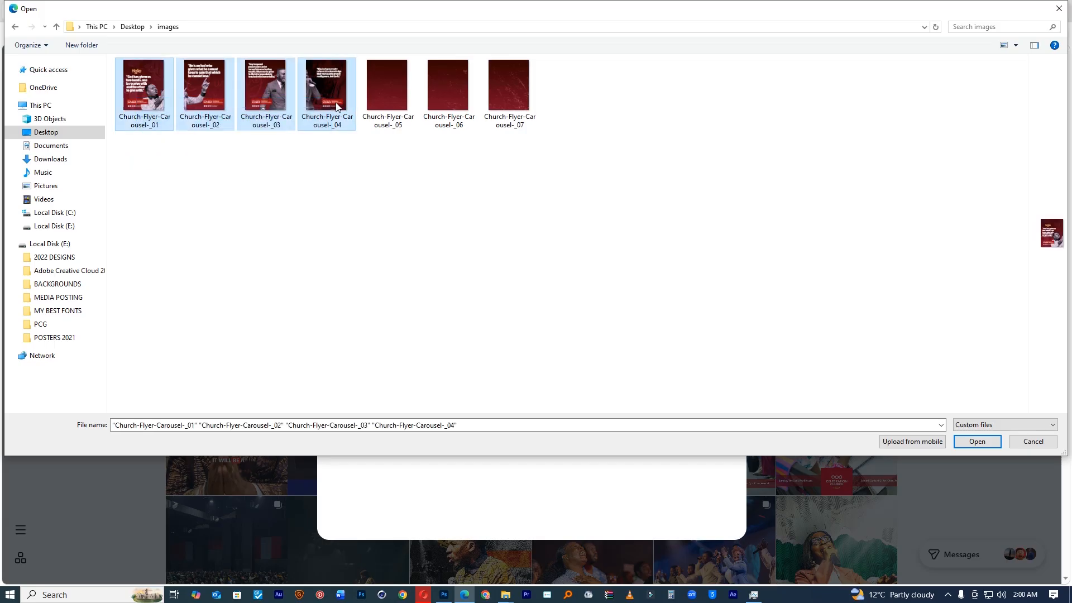
click(982, 441)
Step: Set the post's crop to Original and preview the second, third and fourth slides
click(333, 523)
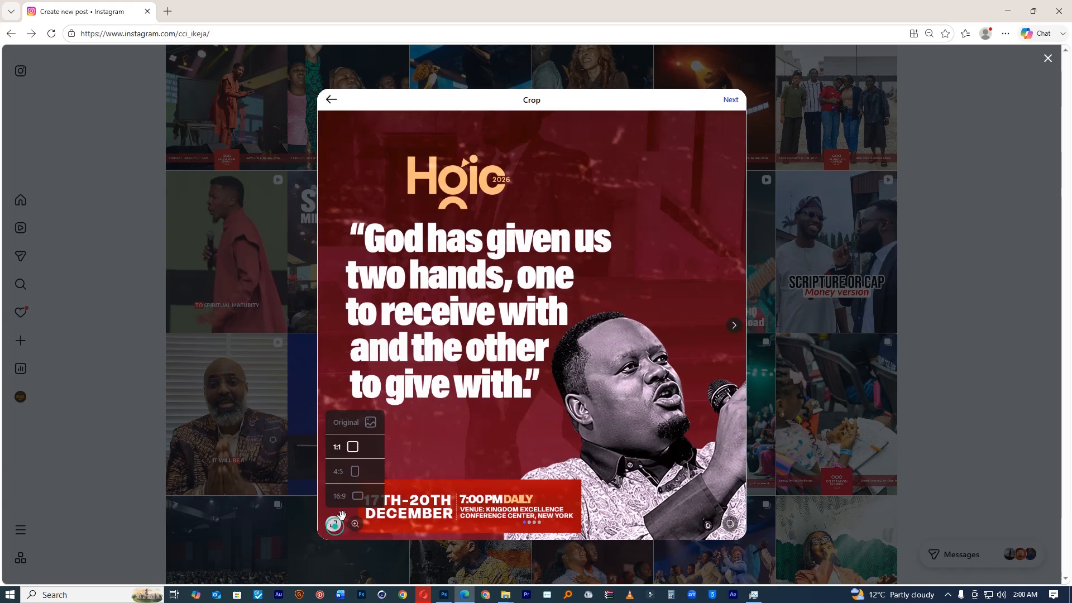
click(349, 424)
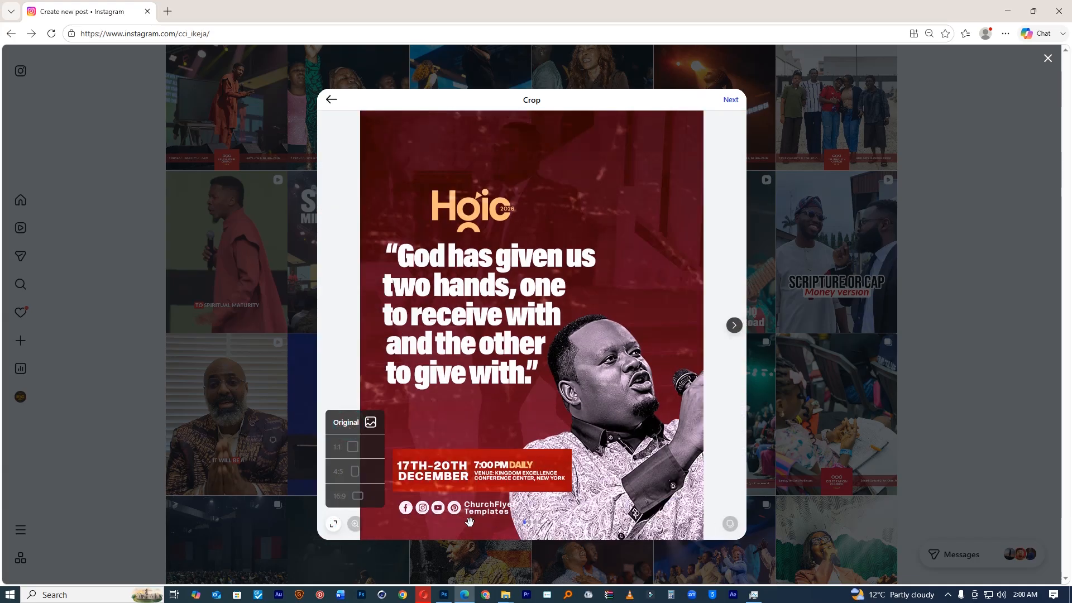
click(731, 527)
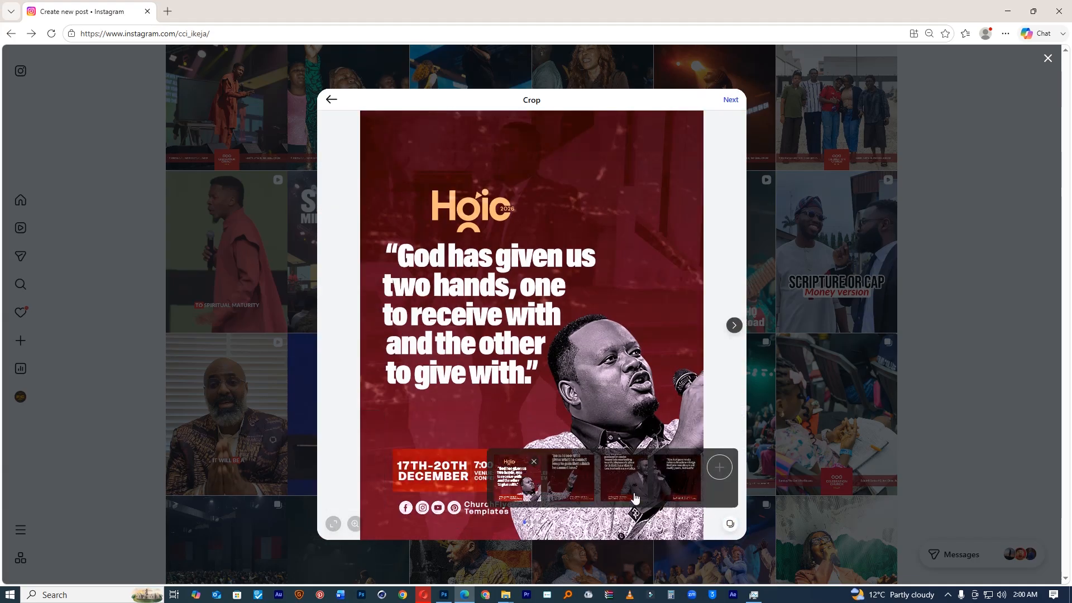
click(571, 489)
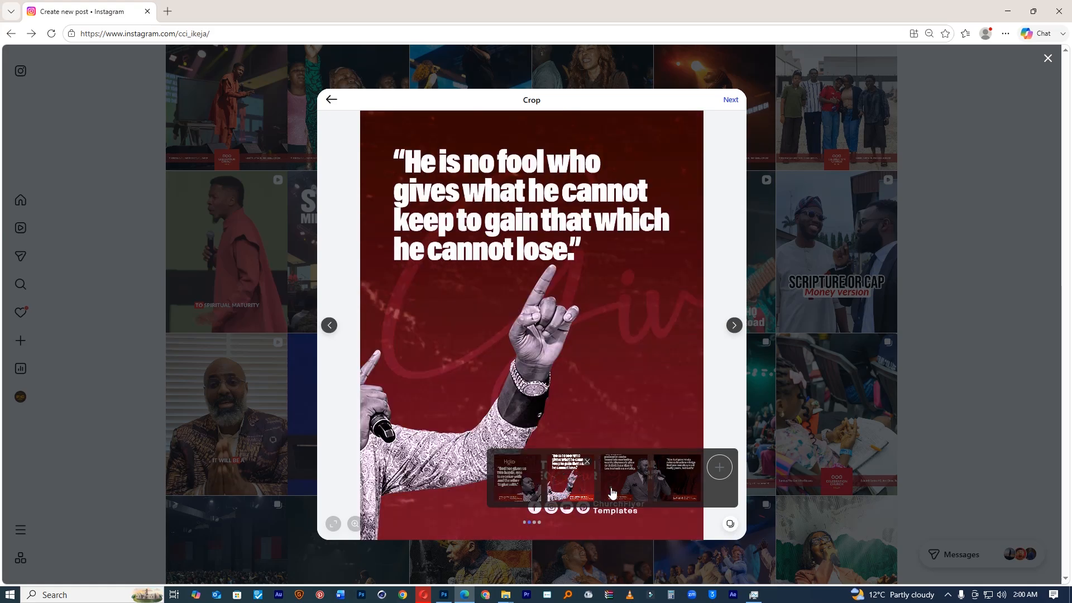
click(625, 491)
click(658, 490)
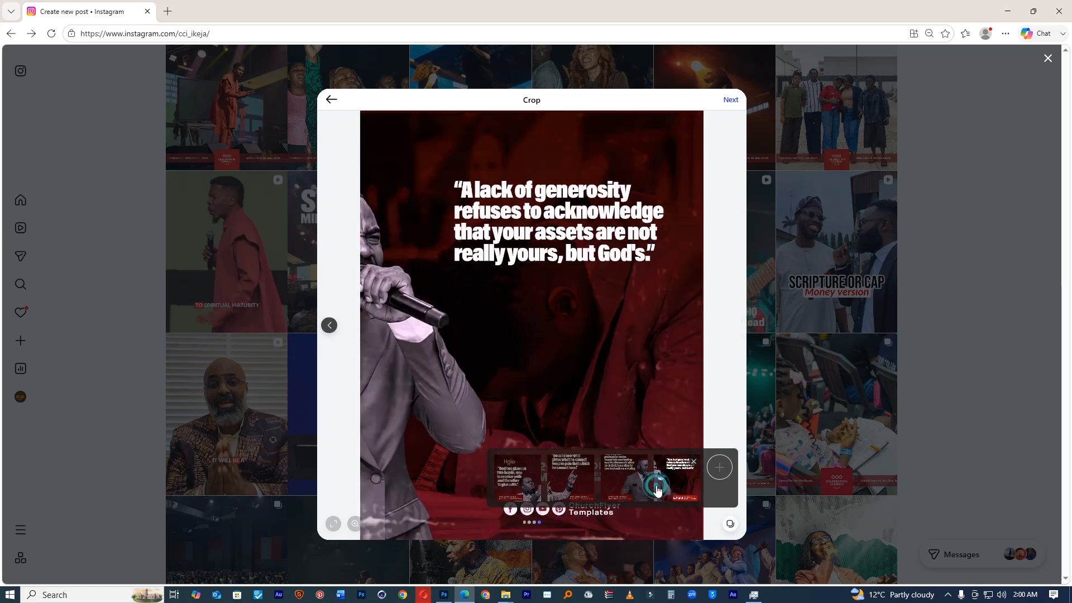
Step: Proceed through the post's editing stages and share the four-slide carousel without a caption
click(731, 100)
click(730, 100)
click(818, 101)
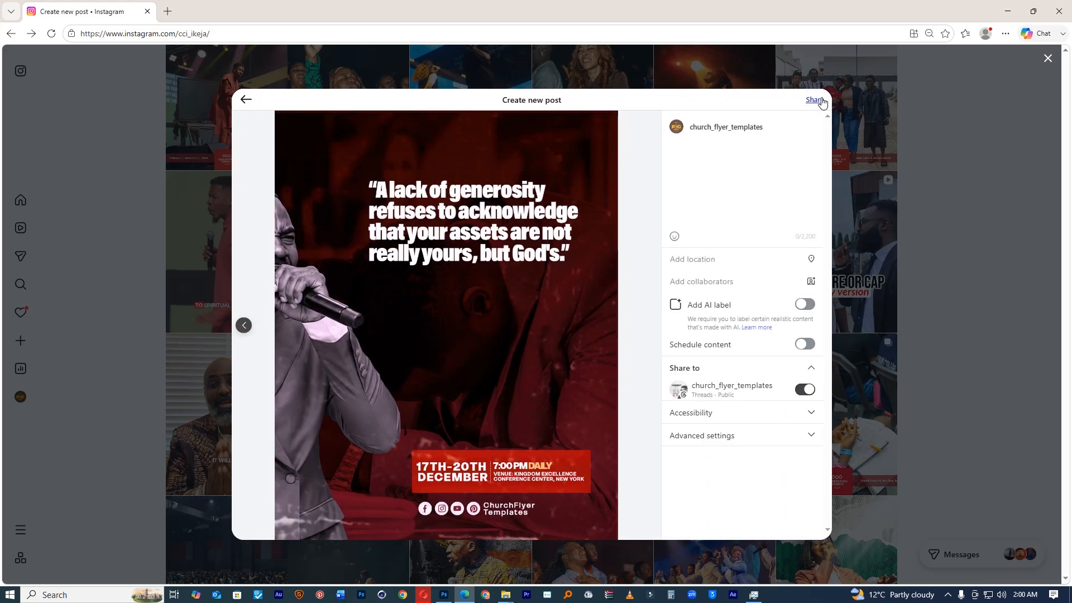
click(821, 100)
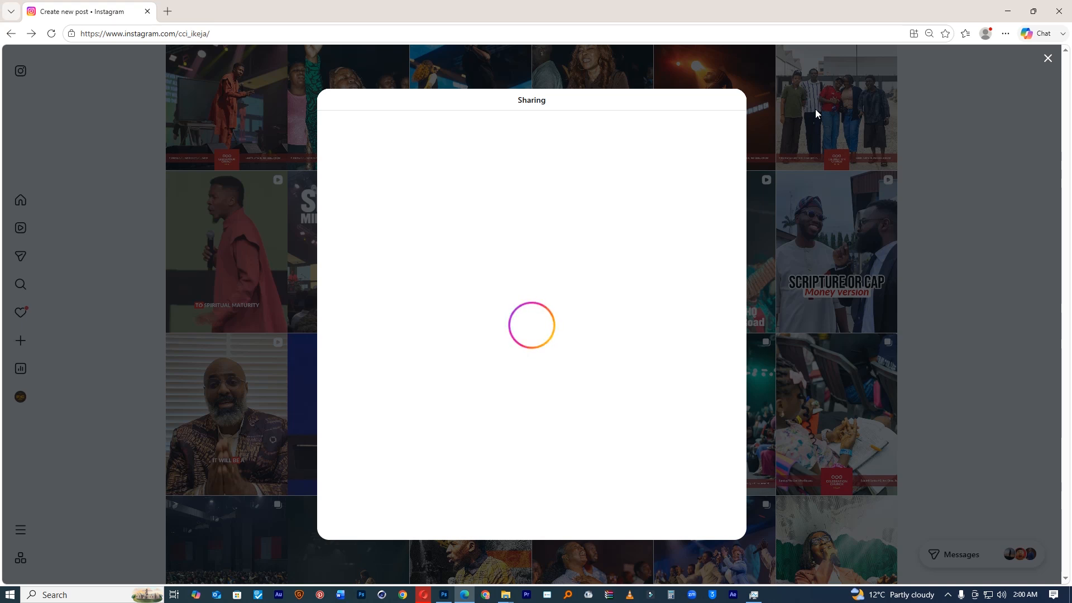
Step: Switch to File Explorer, inspect Church-Flyer-Carousel-_01.jpg up close in the image viewer, and return to Instagram
click(504, 595)
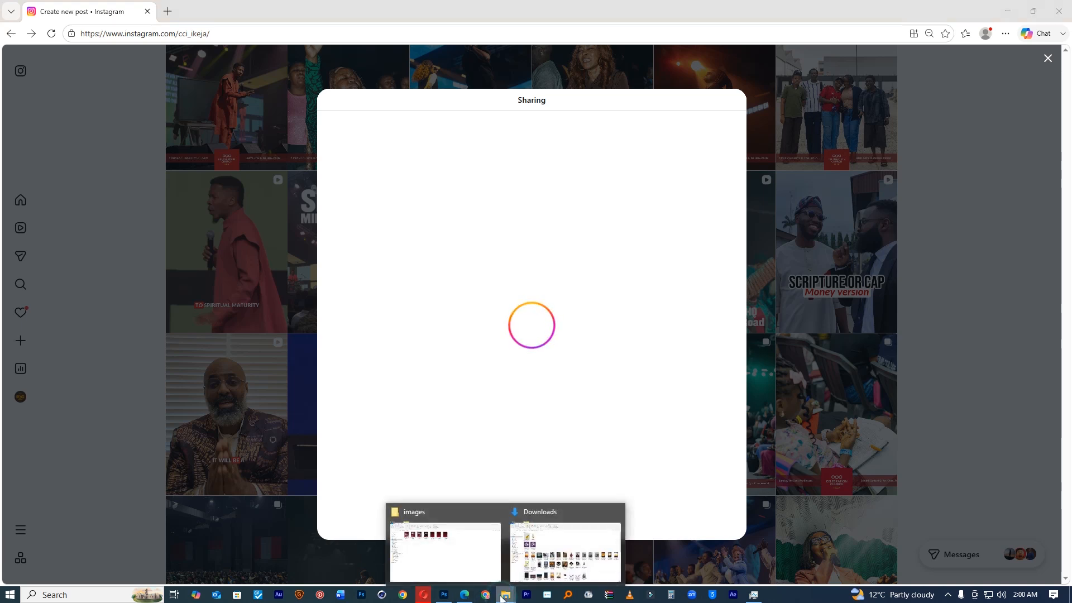
click(413, 517)
click(157, 134)
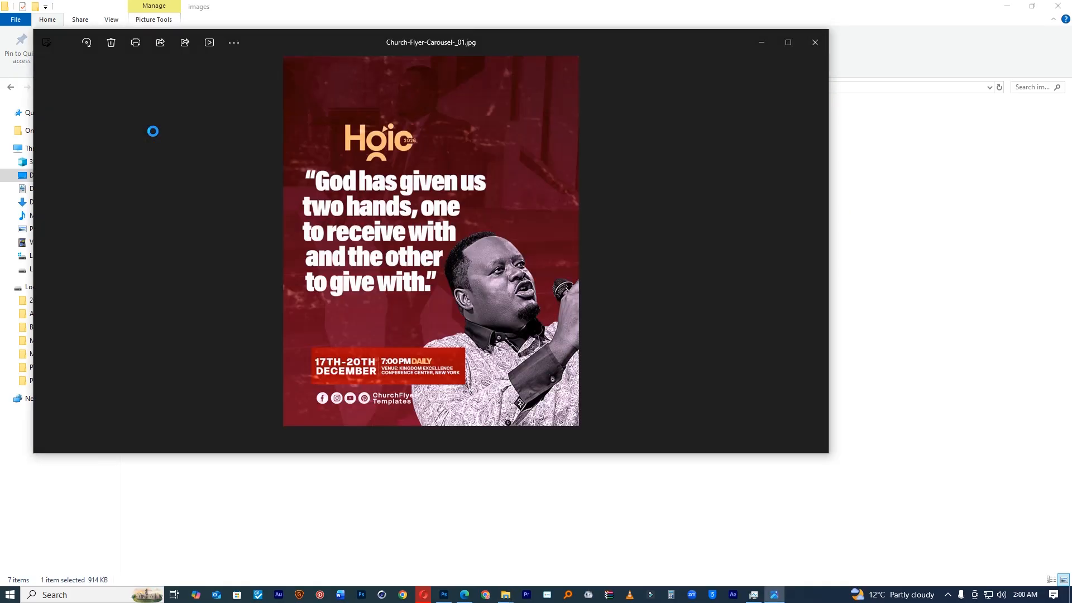
click(788, 43)
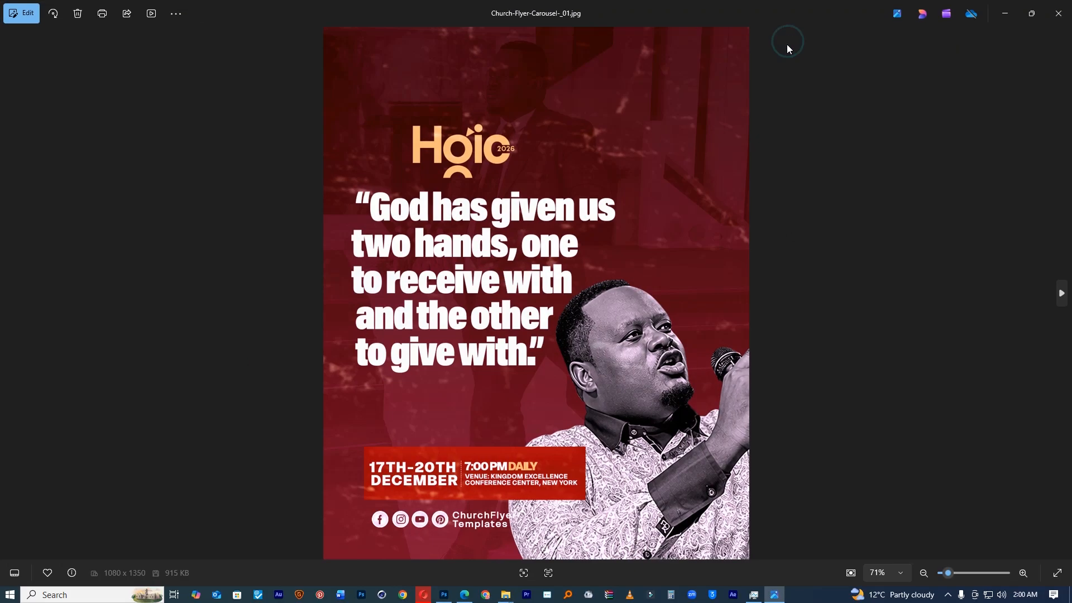
scroll(558, 274, up, 3)
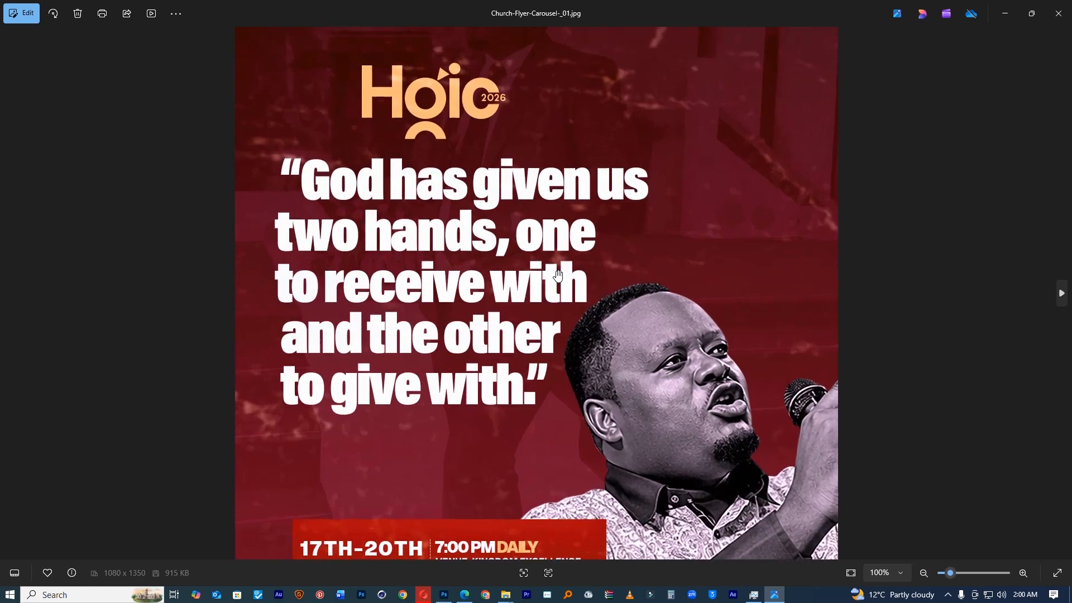
scroll(558, 274, down, 3)
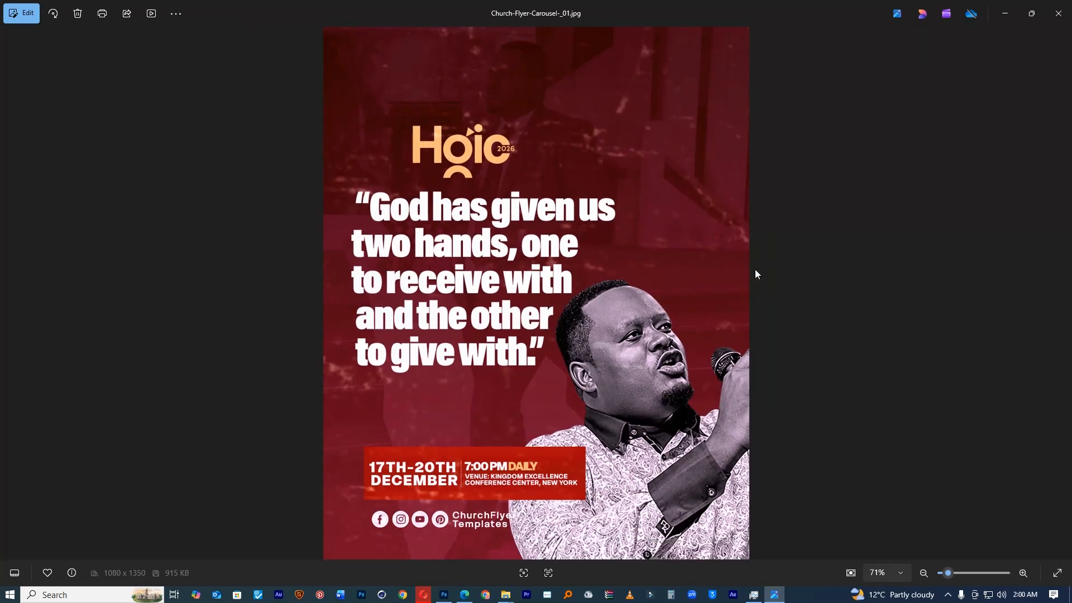
click(1056, 21)
click(464, 595)
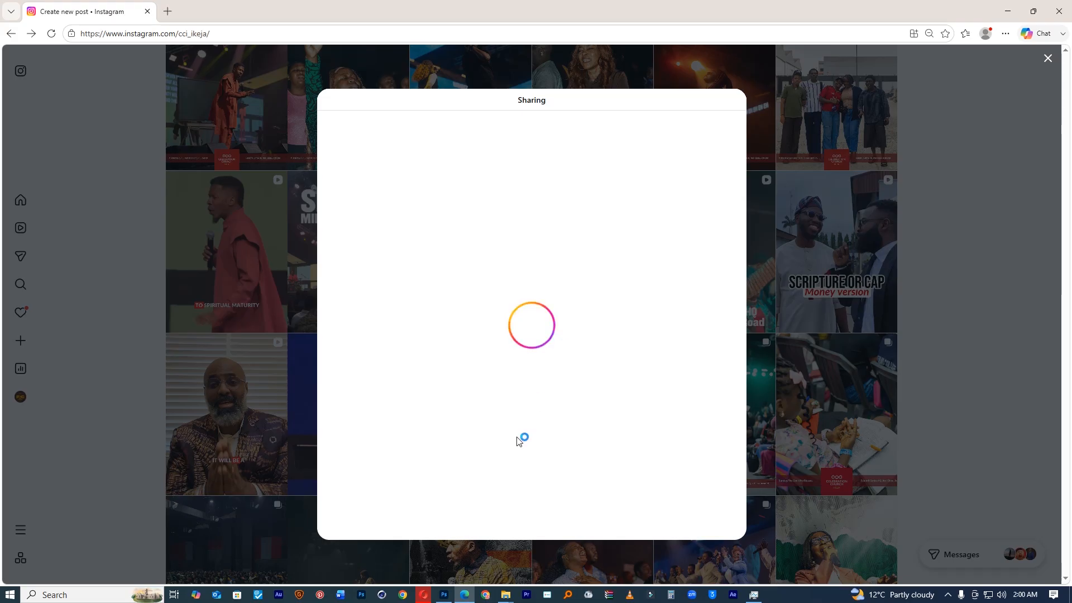
Step: Switch to Photoshop and examine how the artwork flows across the sliced Church Flyer Carousel
click(443, 595)
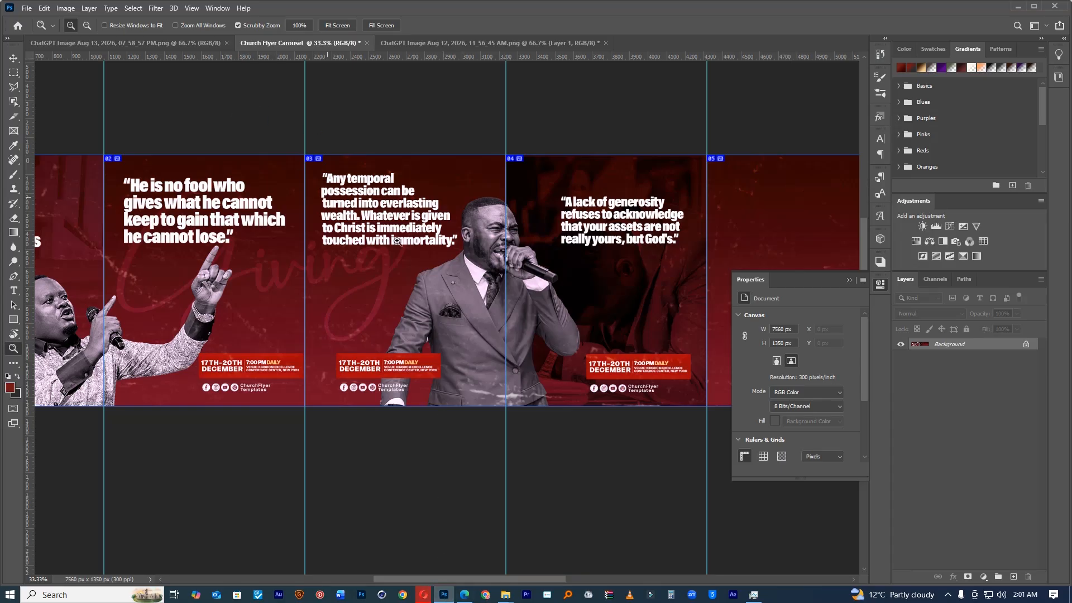
drag(558, 316, 500, 309)
click(293, 276)
click(293, 276)
click(293, 277)
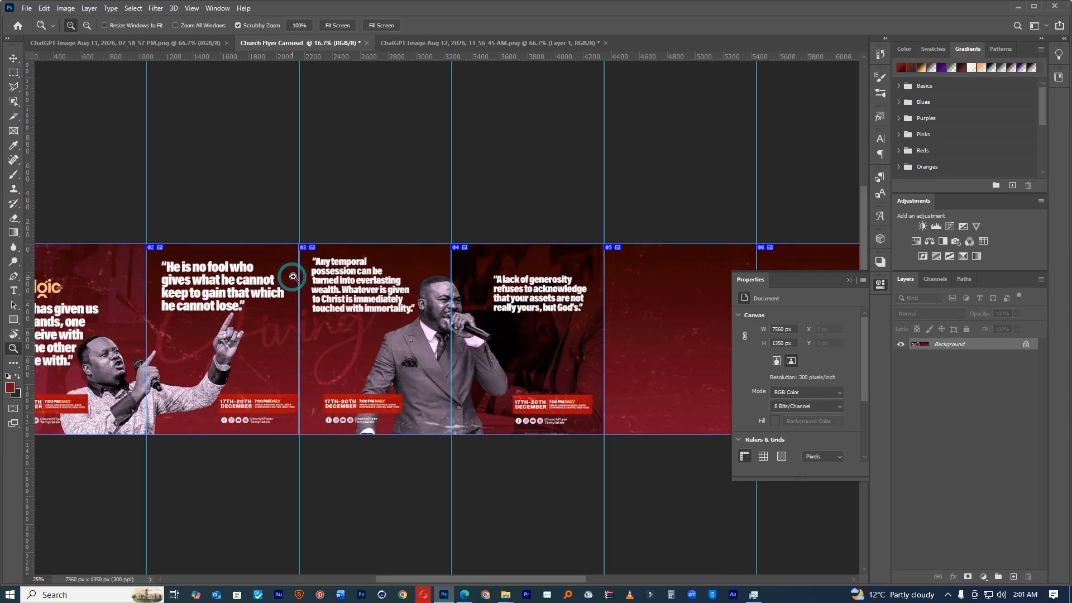
scroll(523, 325, down, 2)
scroll(507, 335, up, 3)
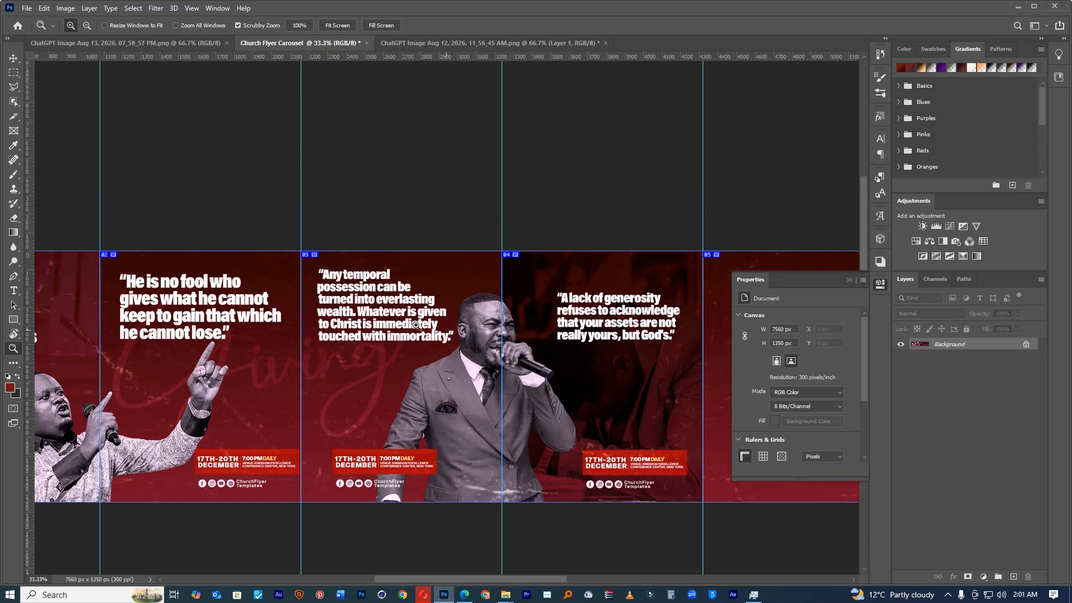
scroll(495, 377, down, 2)
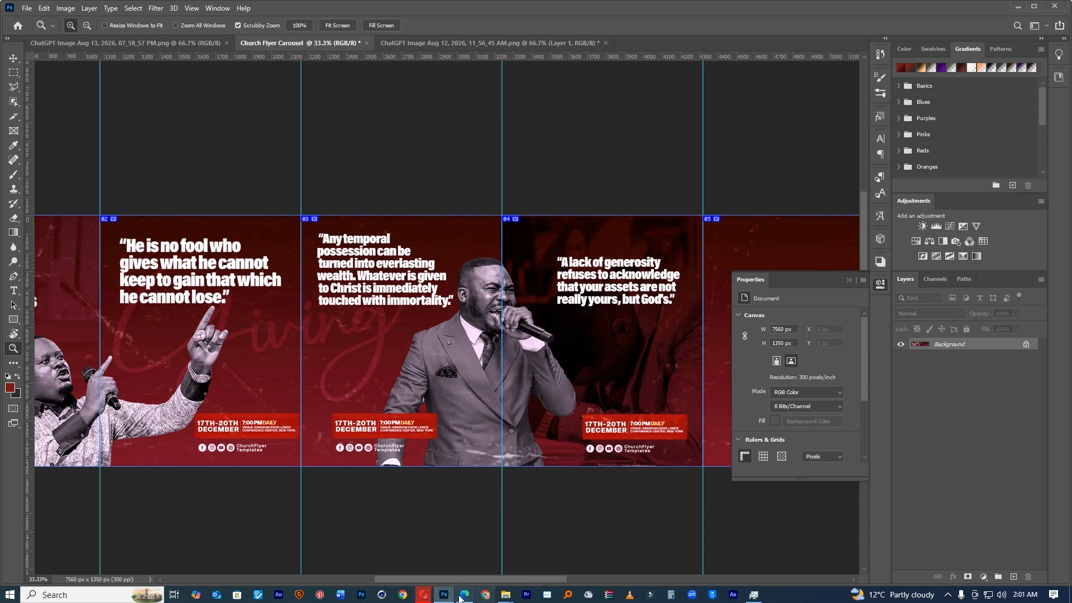
Step: Return to Instagram, finish the sharing dialog, and open the new carousel post from the account's profile
click(425, 597)
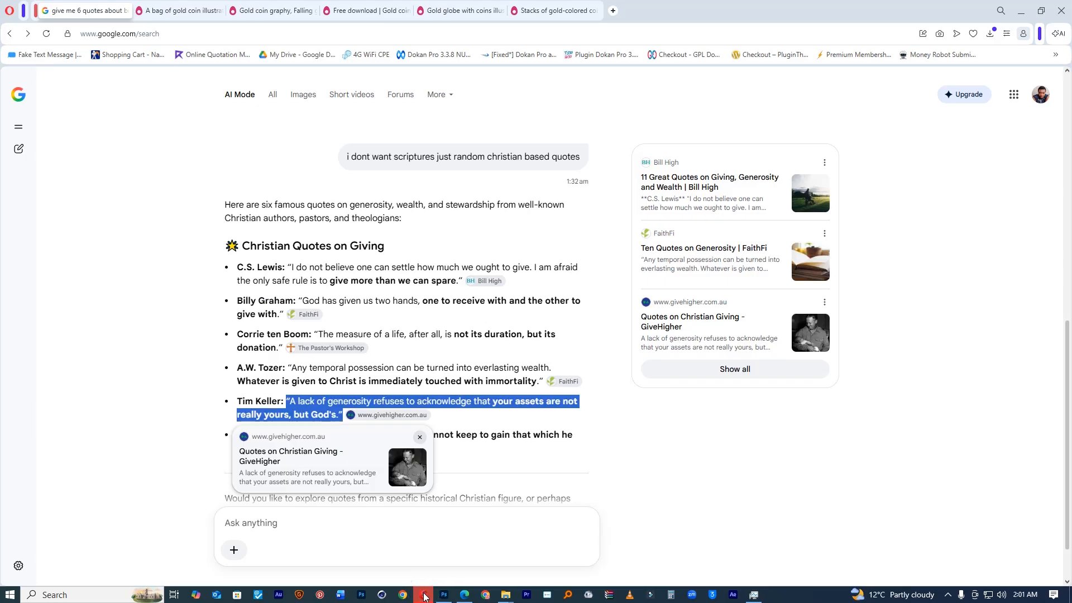
click(463, 597)
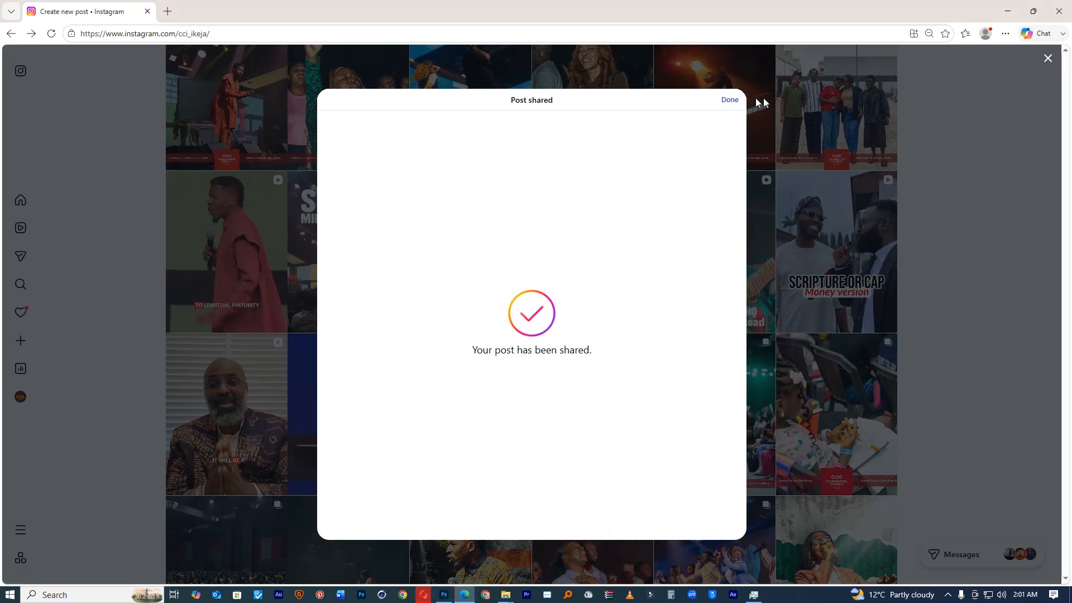
click(729, 101)
click(32, 401)
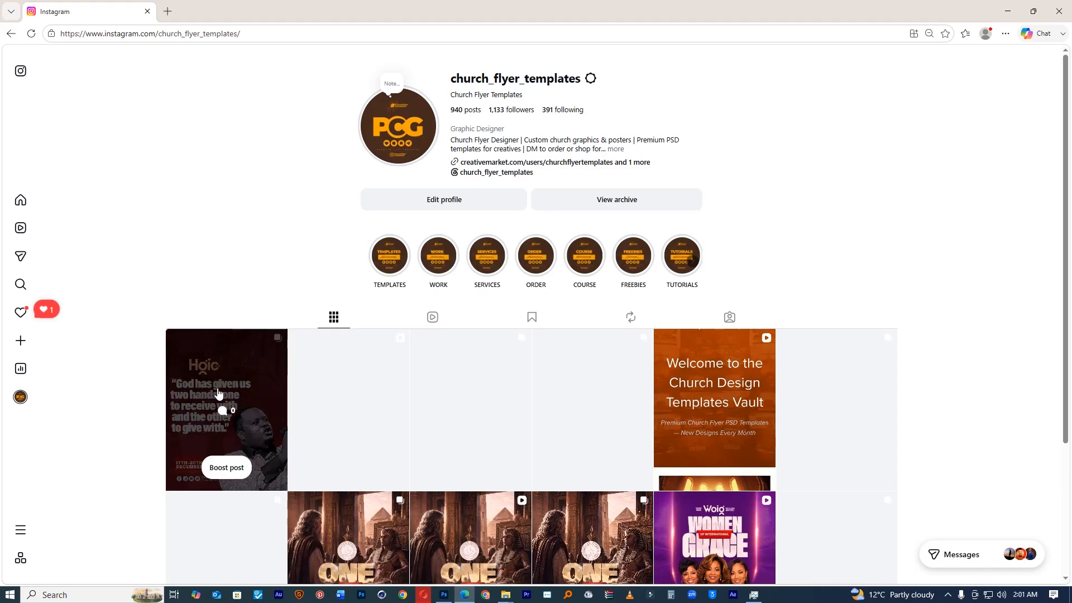
click(215, 369)
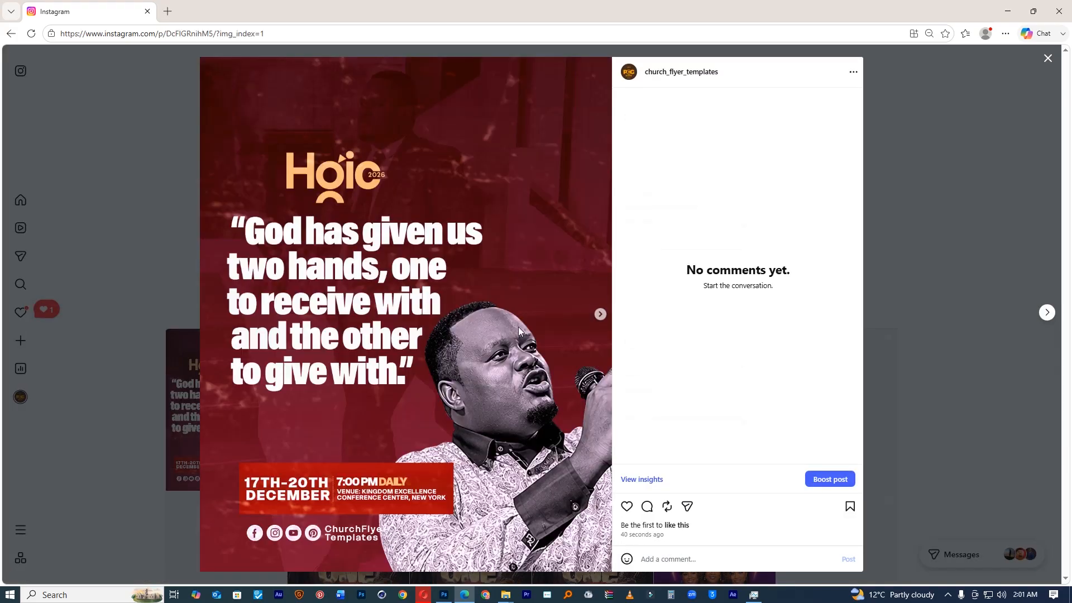
Step: Page back and forth through the shared post's first slides to check the transitions between them
click(600, 315)
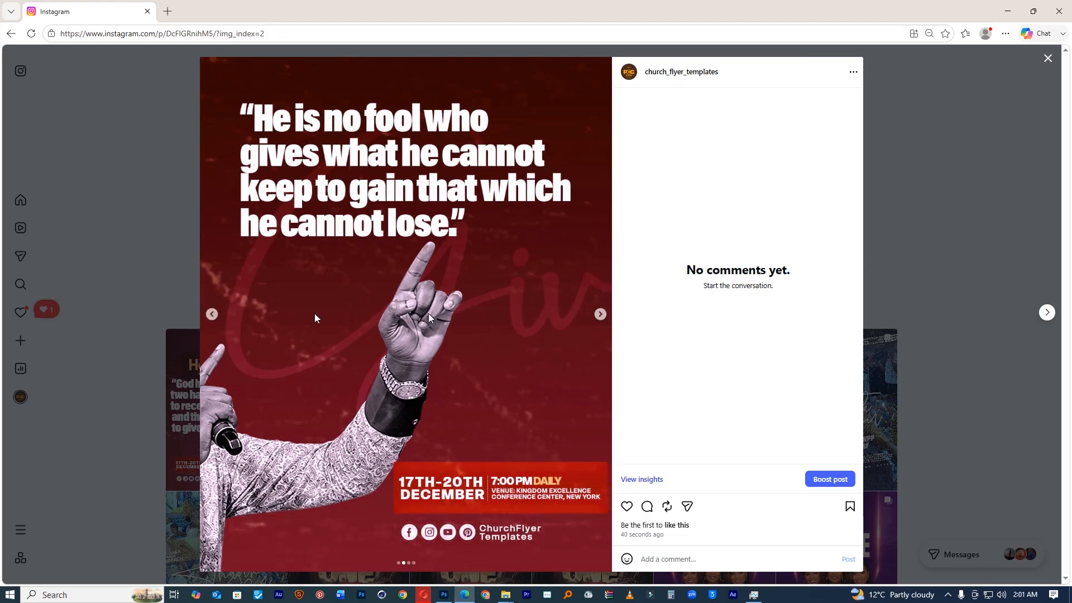
click(214, 315)
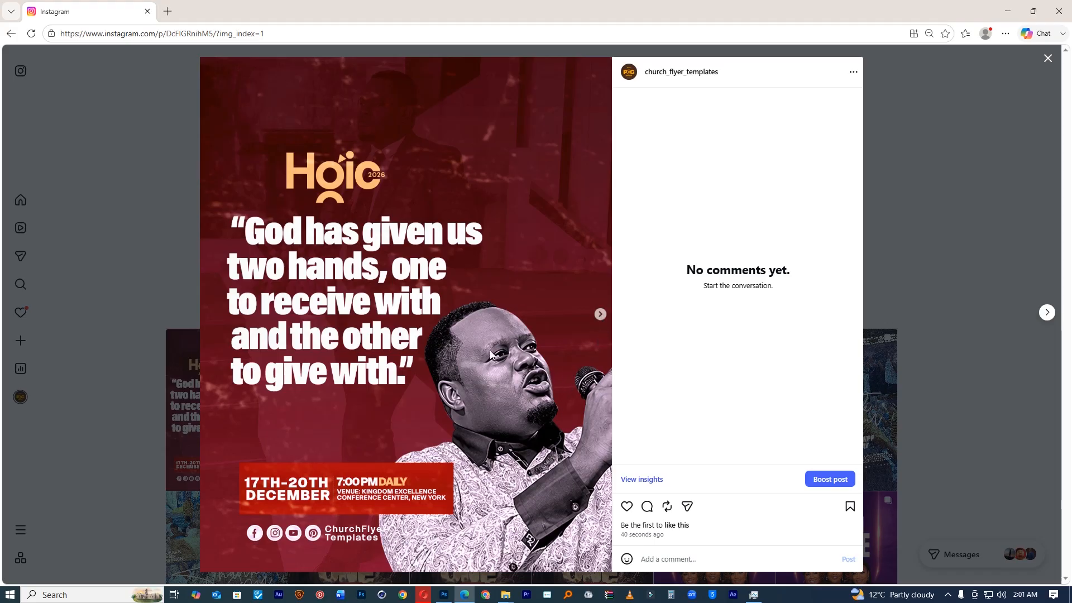
click(600, 314)
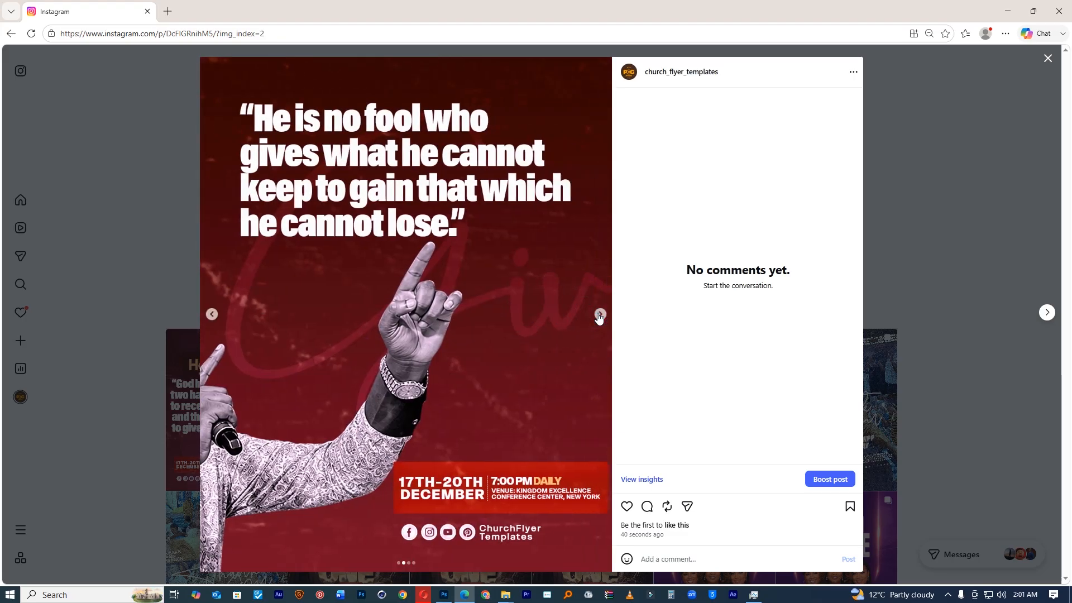
click(600, 314)
click(210, 314)
click(211, 322)
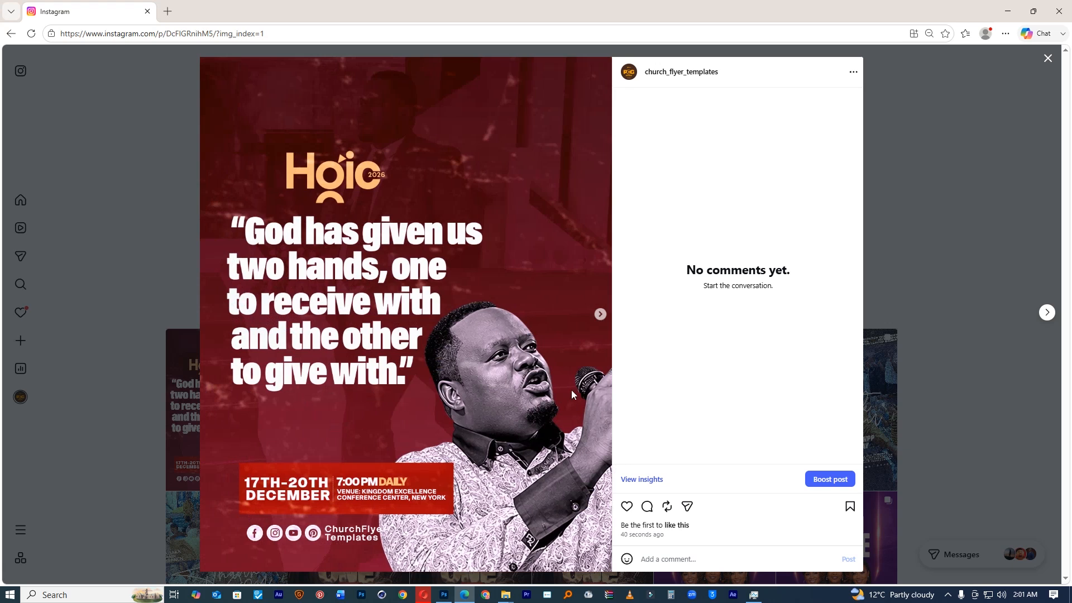
Step: Open the options of the newly shared carousel post and choose to delete it
click(1047, 60)
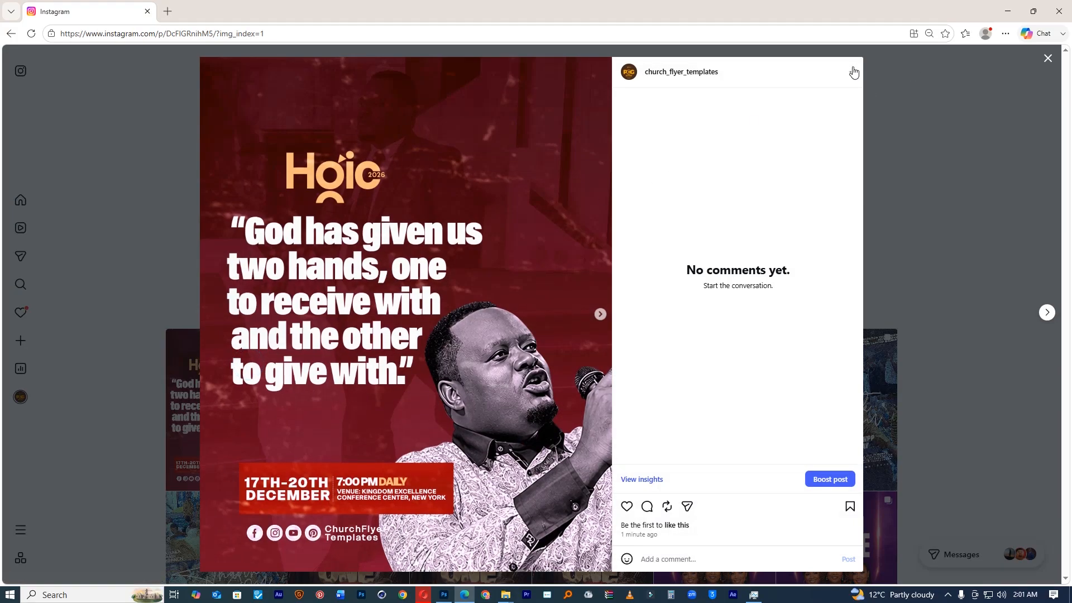
click(853, 72)
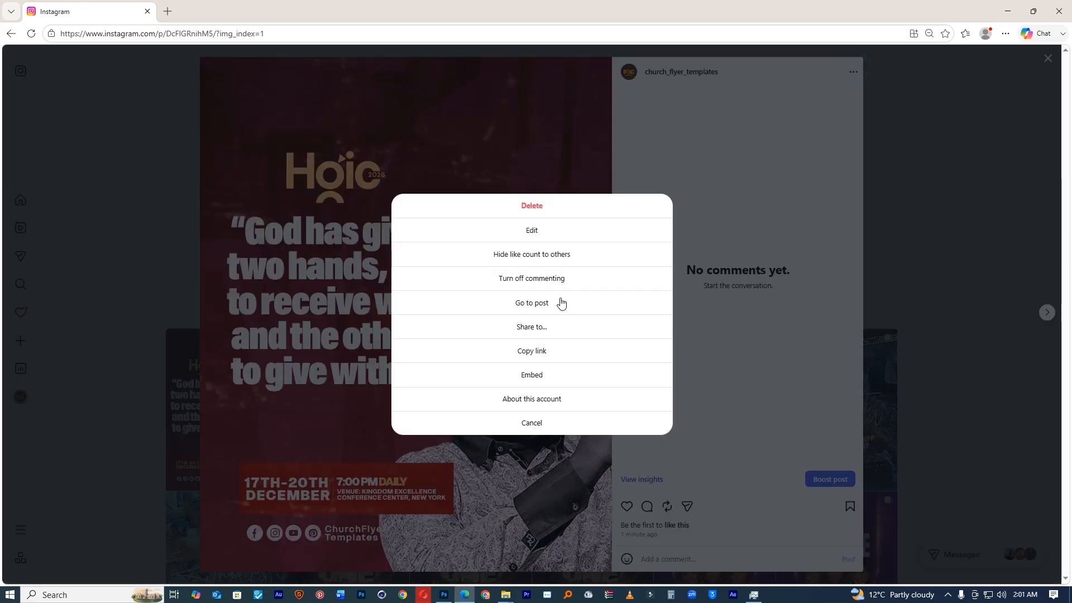
click(531, 216)
click(531, 263)
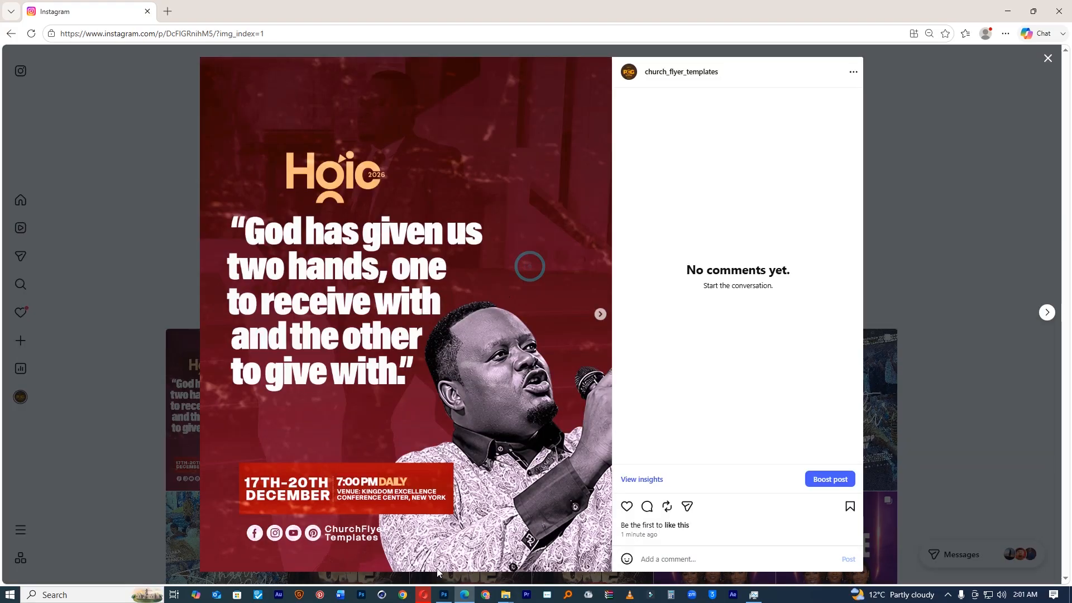
Step: Switch to Photoshop, review the first carousel slides, and undo the flattening to restore the document's layers
click(441, 599)
drag(139, 329, 360, 303)
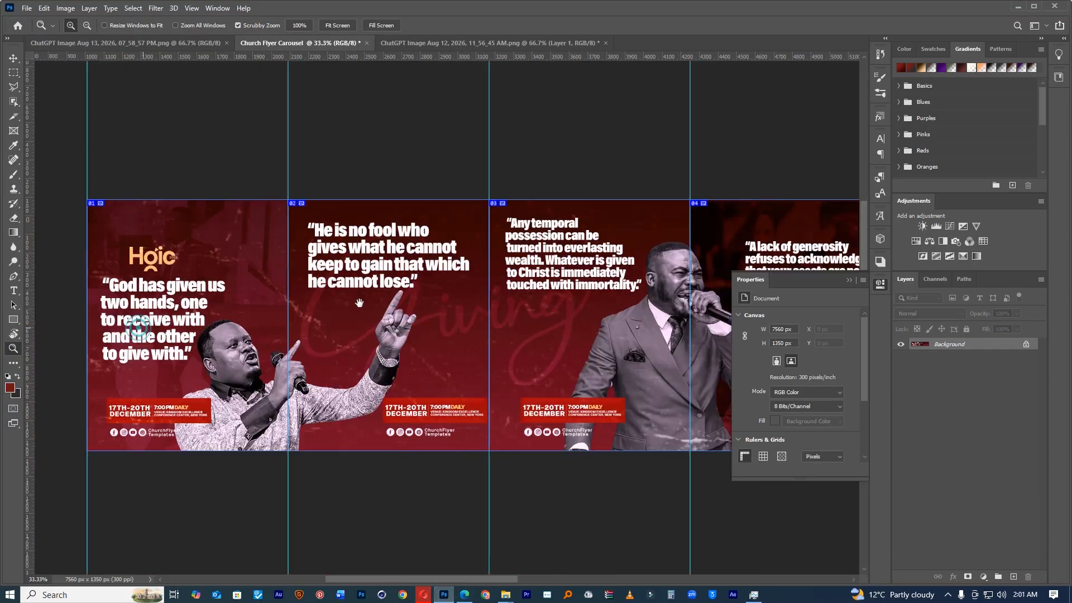
drag(276, 320, 384, 320)
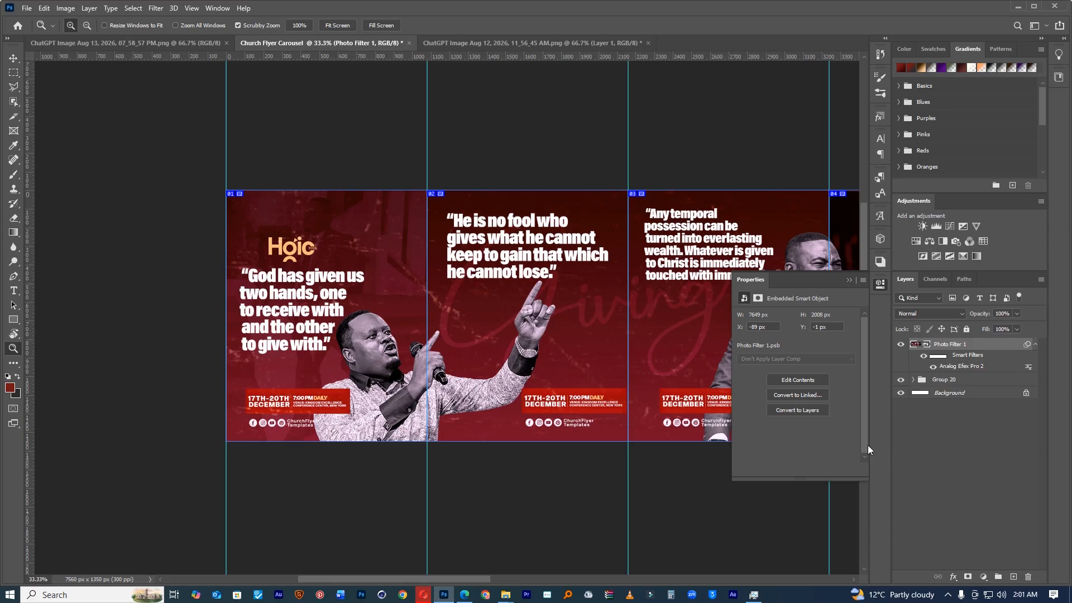
Step: Delete the Photo Filter 1 layer and, on the first slide, shift the speaker cutout left and the quote up and to the right
key(Delete)
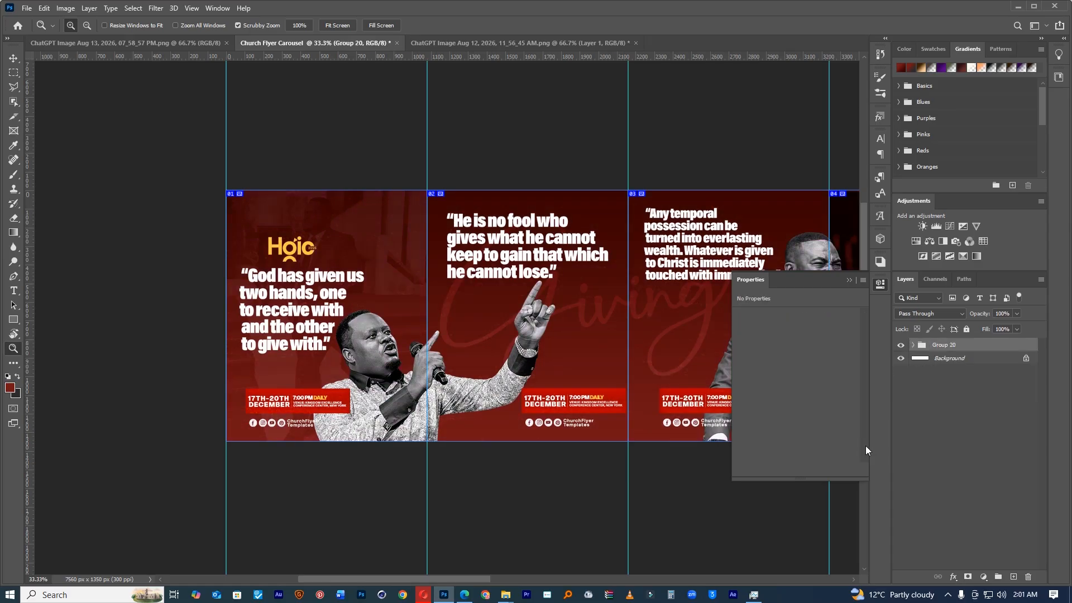
click(370, 293)
click(13, 57)
drag(400, 428, 286, 435)
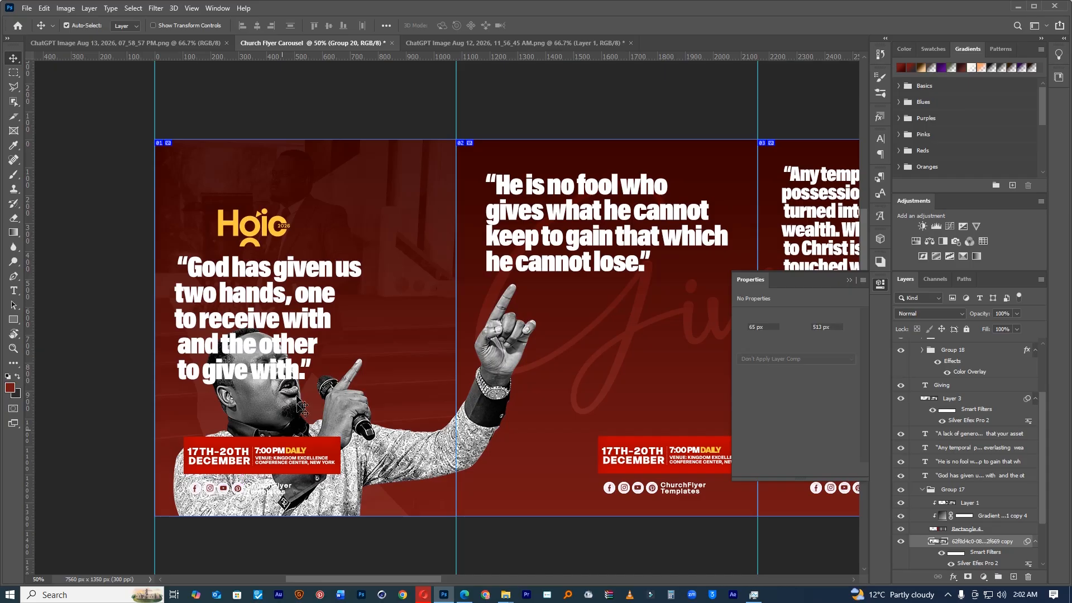
drag(272, 320, 356, 266)
Step: Move the suited speaker's cutout left so most of his body sits on the third slide
drag(533, 340, 162, 267)
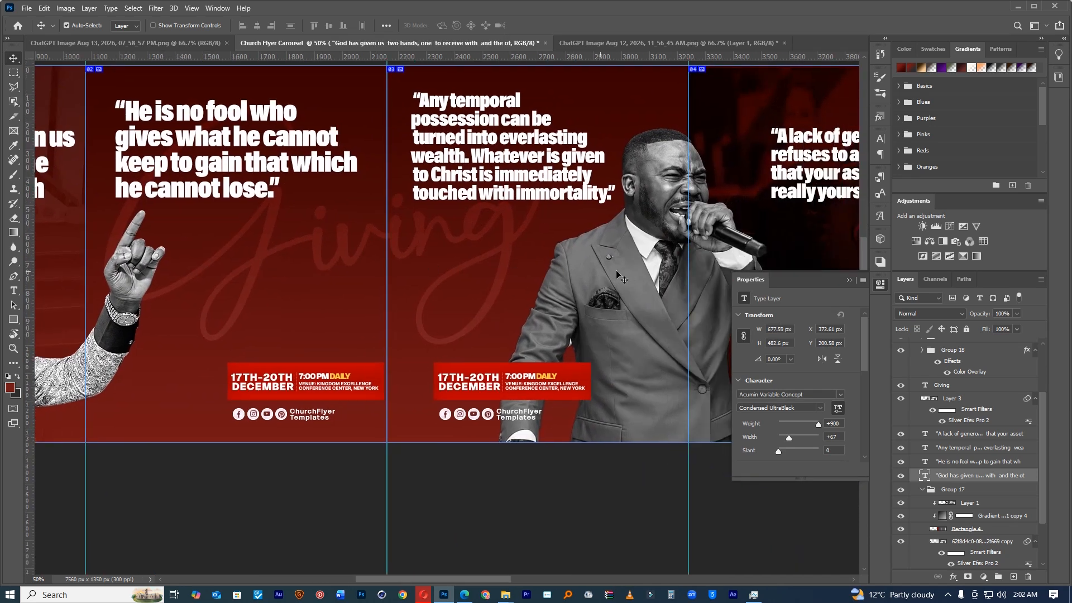
drag(634, 276, 498, 302)
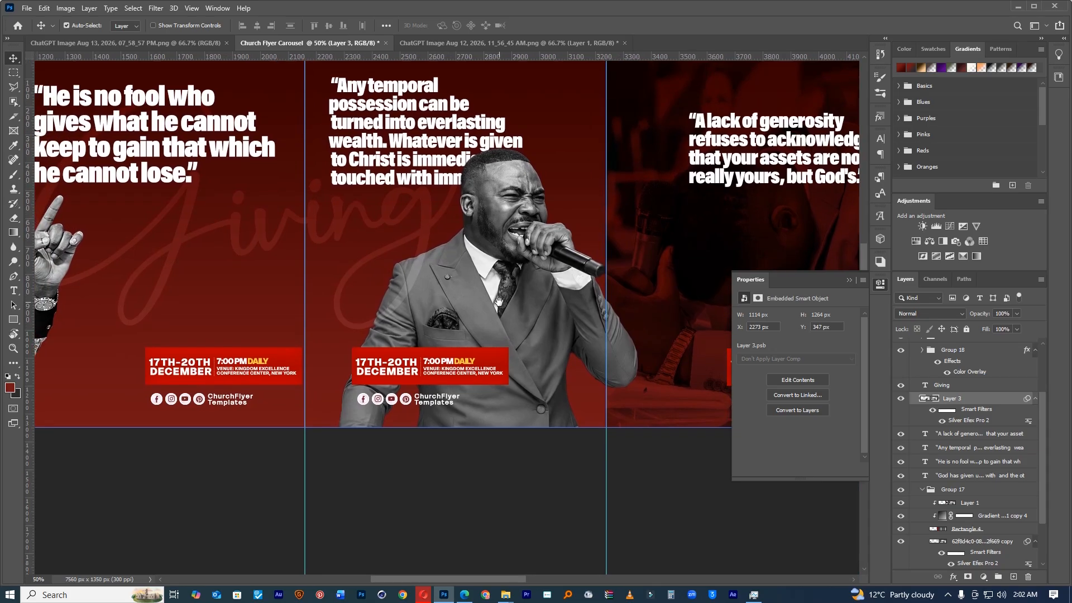
drag(564, 314, 274, 338)
key(ctrl+plus)
key(ctrl+plus)
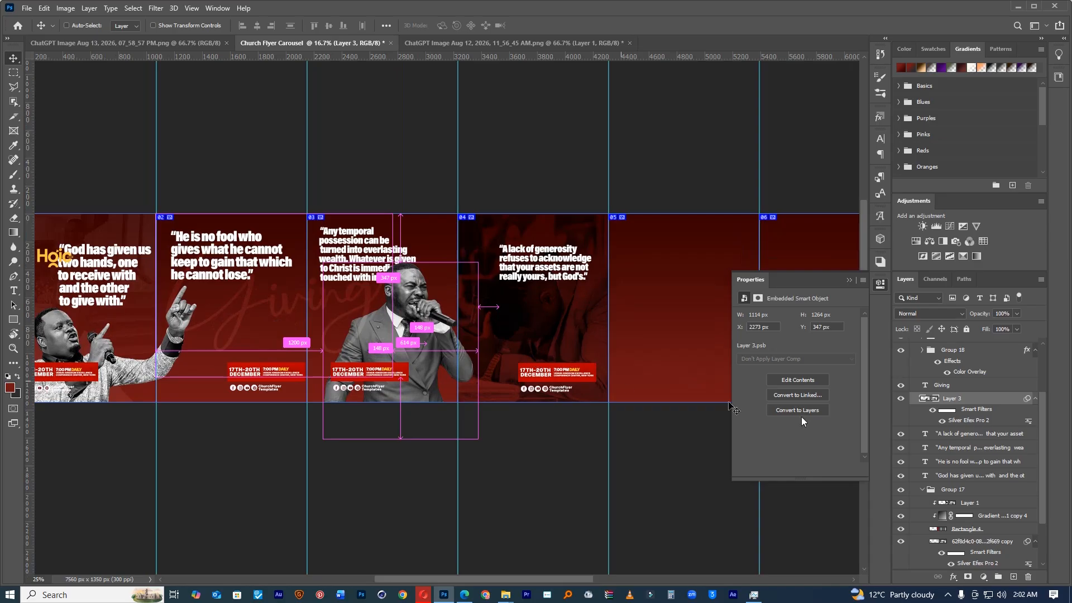
Step: Select everything from Group 20 down to the Background and merge it into a single layer
scroll(975, 365, up, 3)
click(991, 345)
drag(1042, 367, 1026, 528)
click(941, 563)
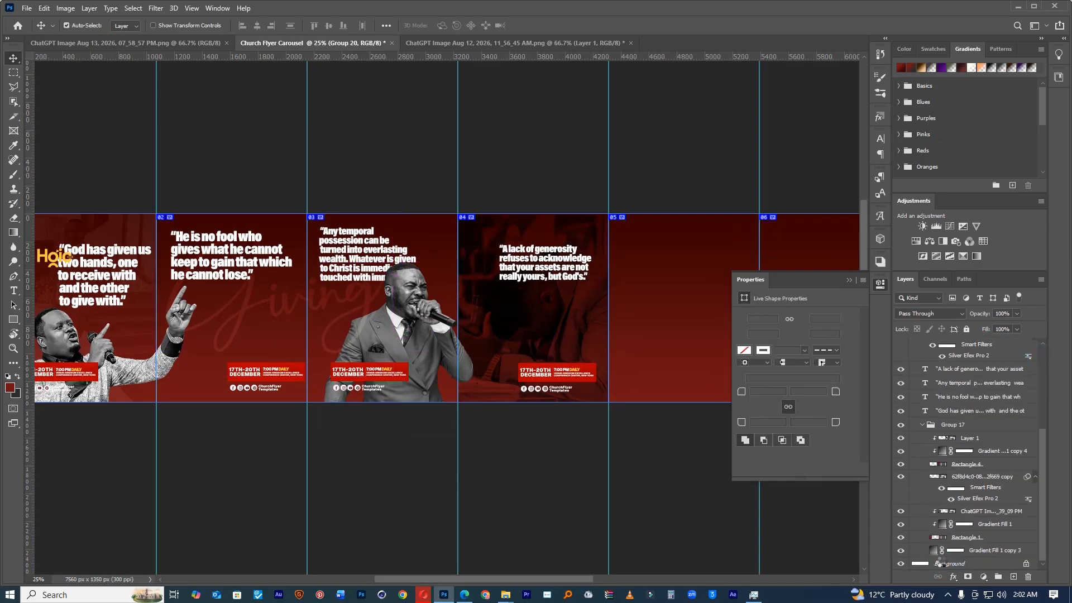
key(ctrl+shift+e)
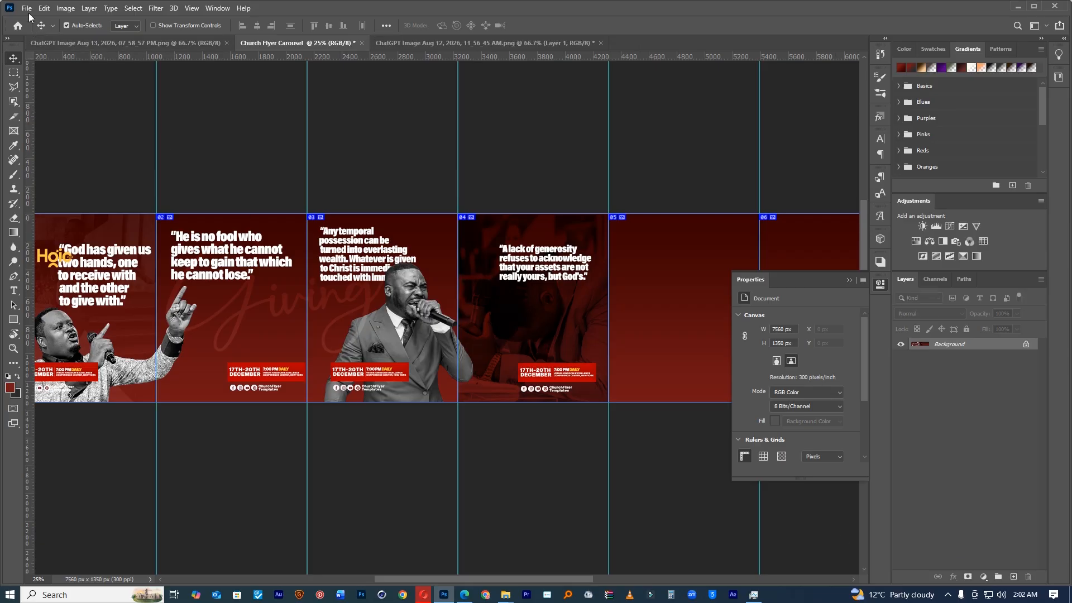
Step: Open the merged carousel in Save for Web, fit the full design in the preview, and select all its slices
click(26, 8)
click(40, 169)
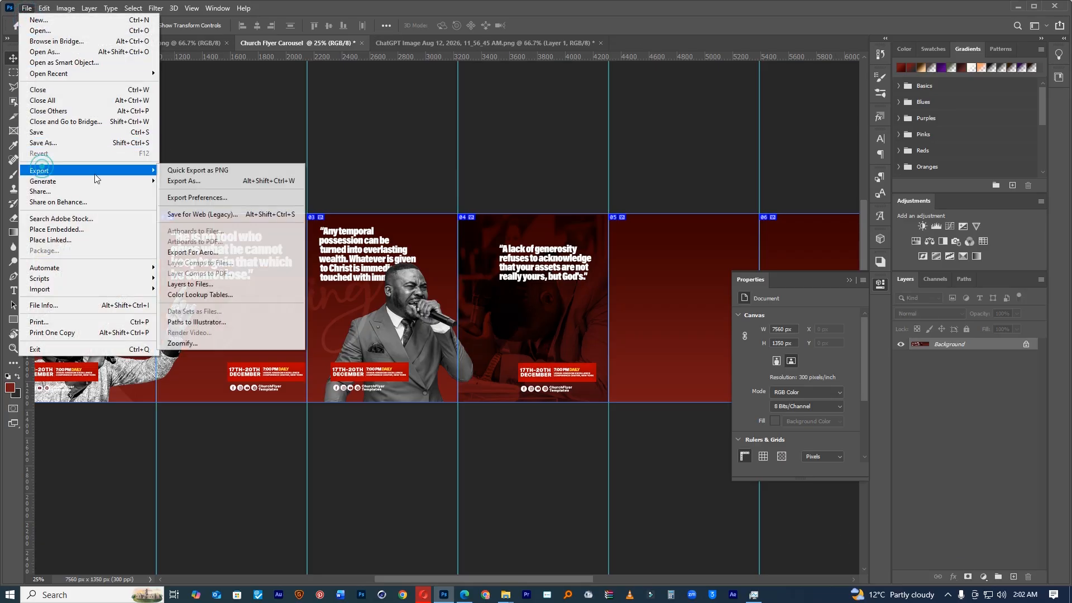
click(202, 214)
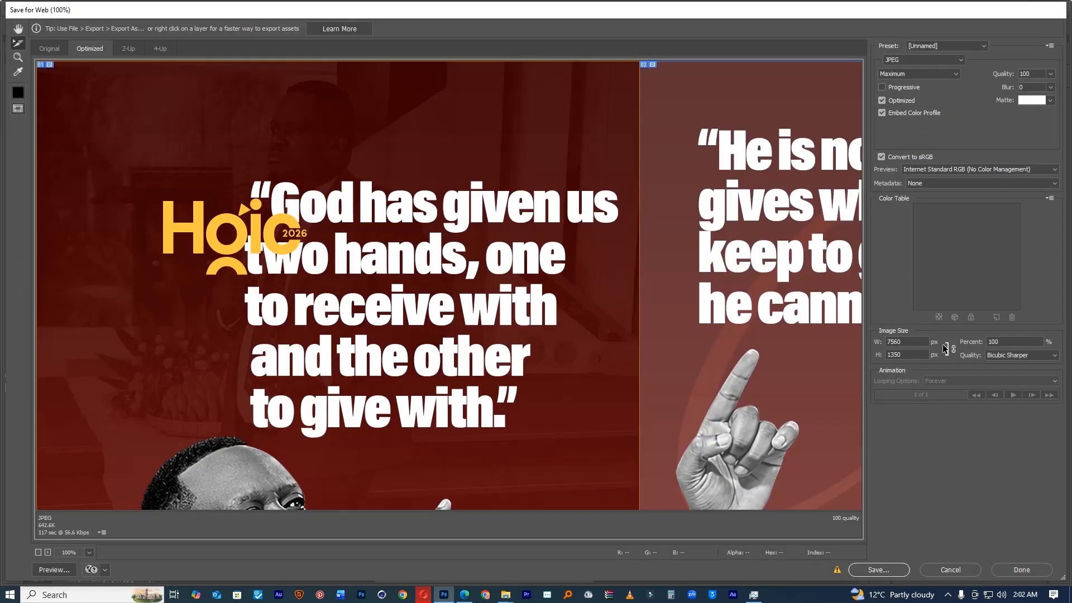
right_click(601, 344)
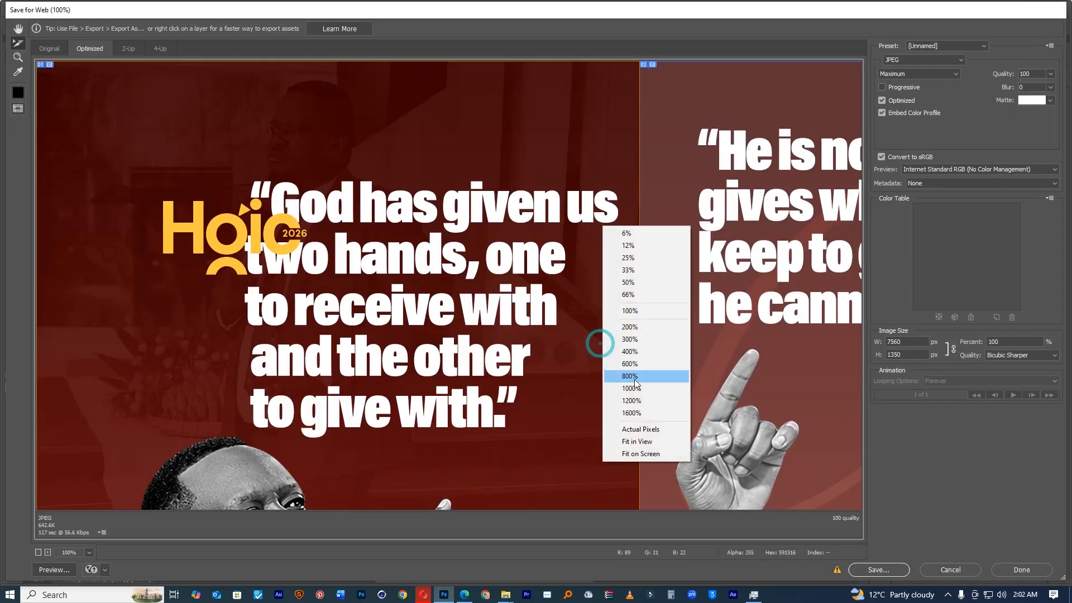
click(636, 441)
drag(58, 258, 831, 290)
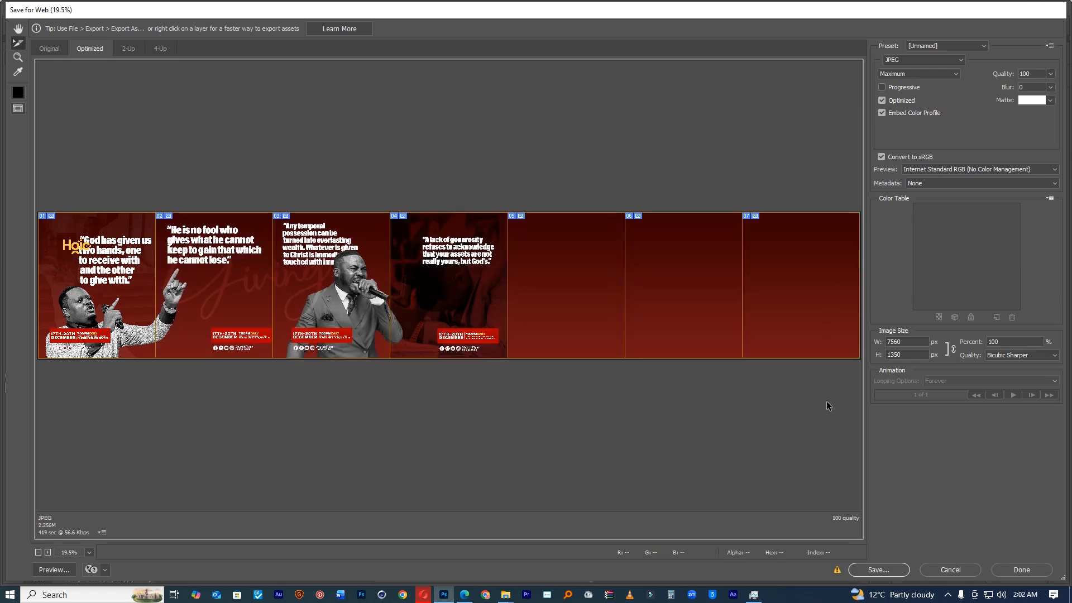
Step: Save all slices as images only to the Desktop under the file name Church-Flyer-Carousel-sssss
click(878, 569)
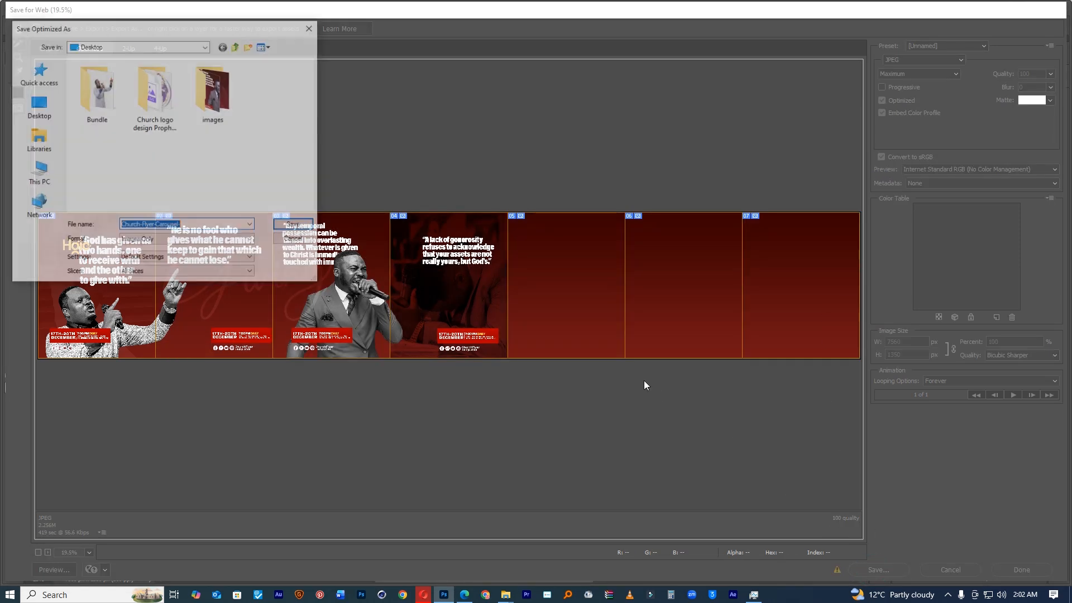
click(197, 226)
text(sssss)
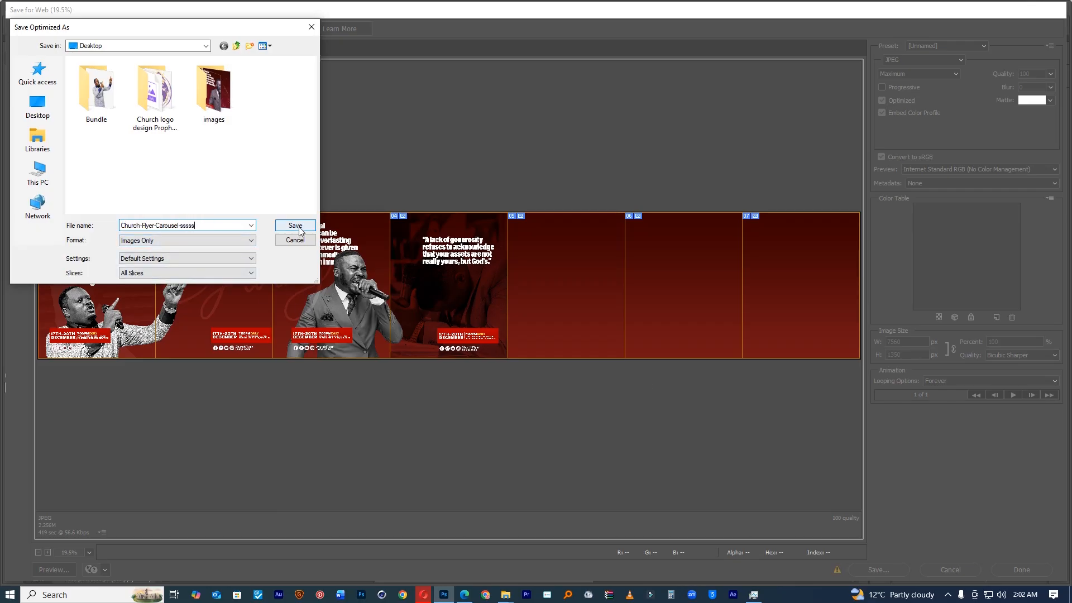
click(296, 227)
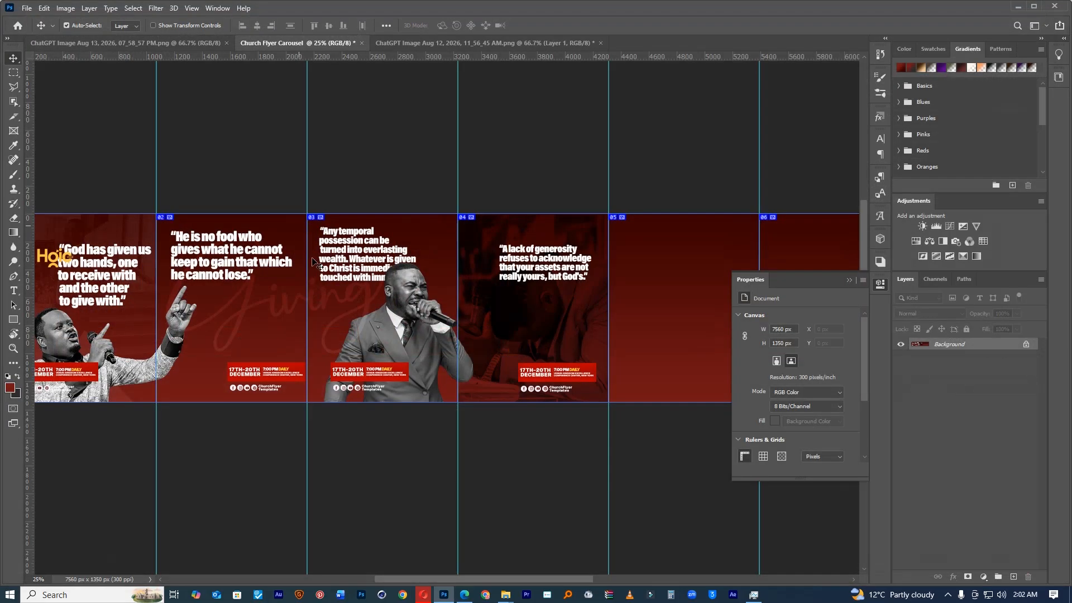
Step: Switch to File Explorer and check the newly exported slides in the Desktop's images folder
mouse_move(505, 594)
click(462, 554)
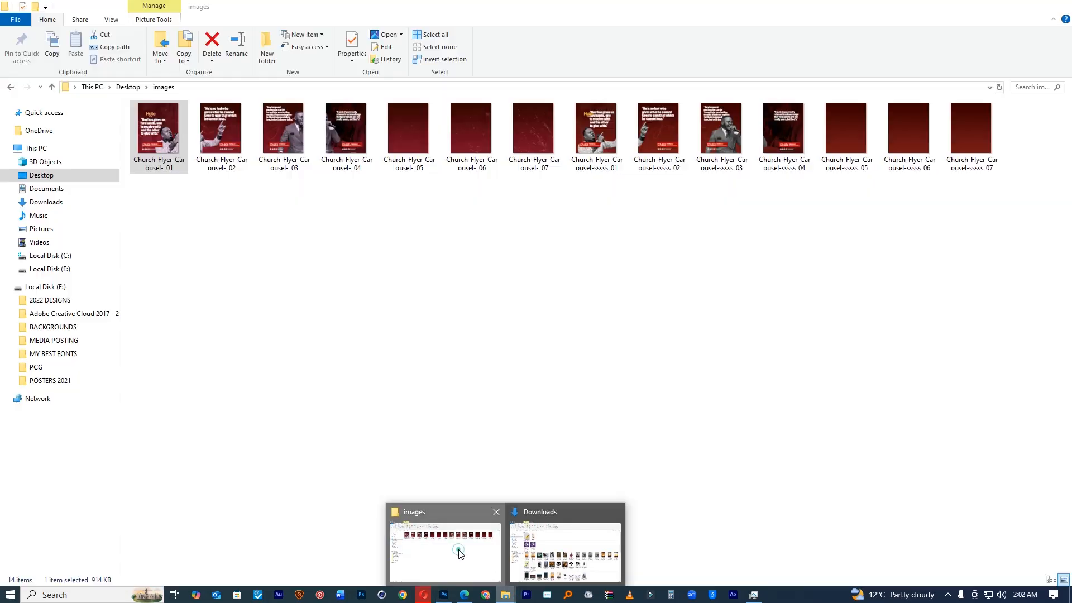
click(62, 177)
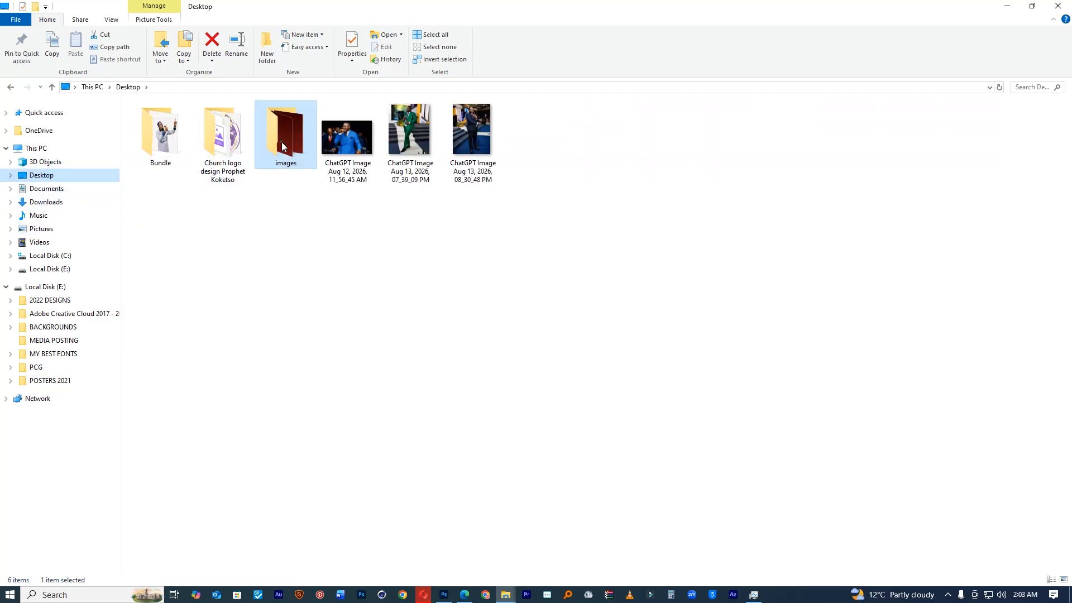
double_click(287, 160)
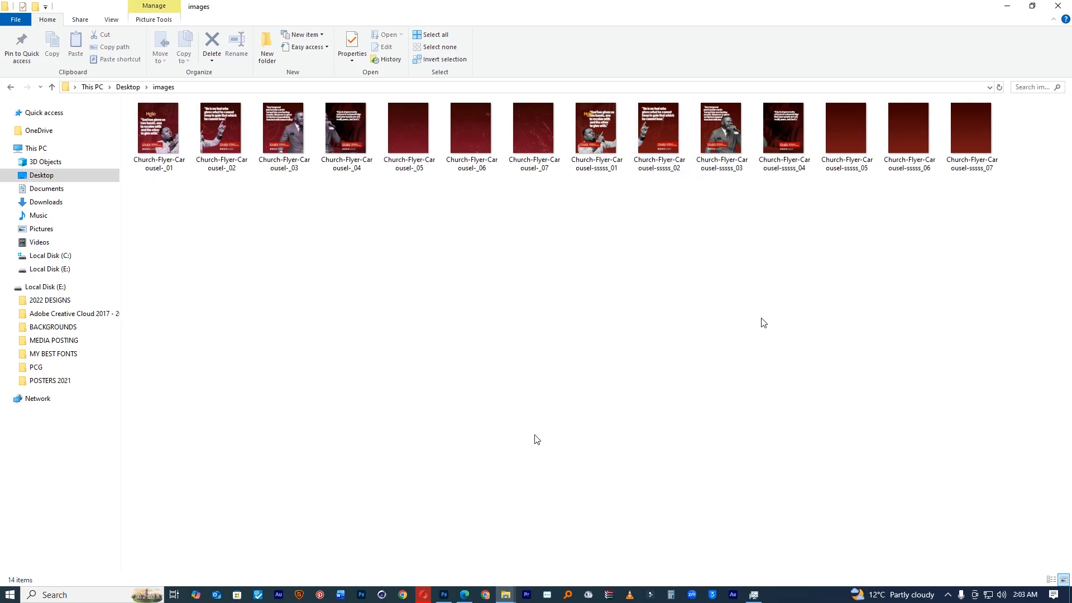
Step: Switch to Instagram and create a new post with the images Church-Flyer-Carousel-sssss_01 through Church-Flyer-Carousel-sssss_04
click(465, 594)
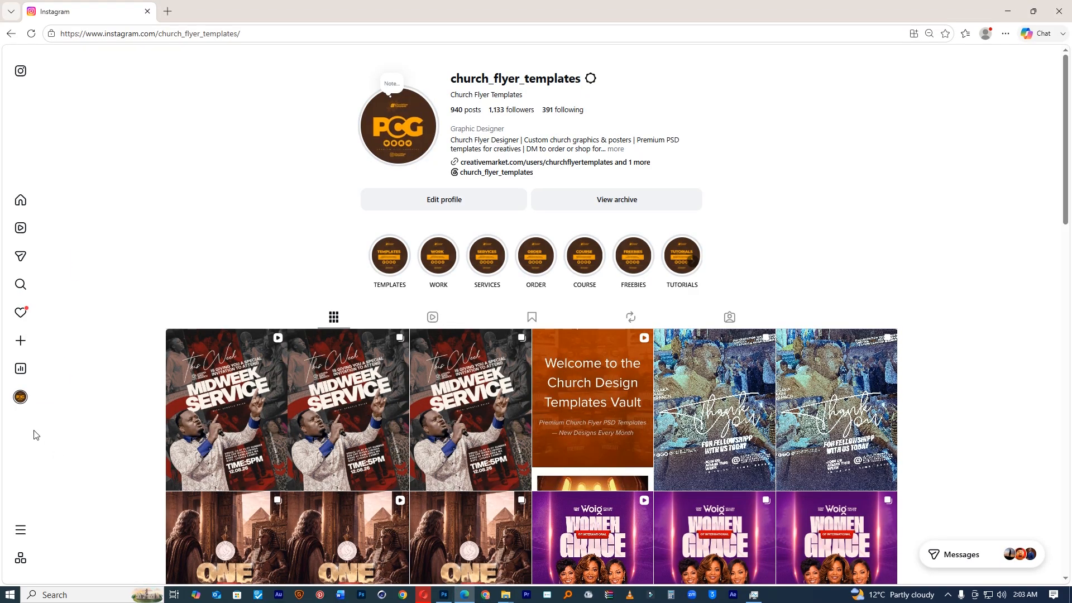
click(38, 342)
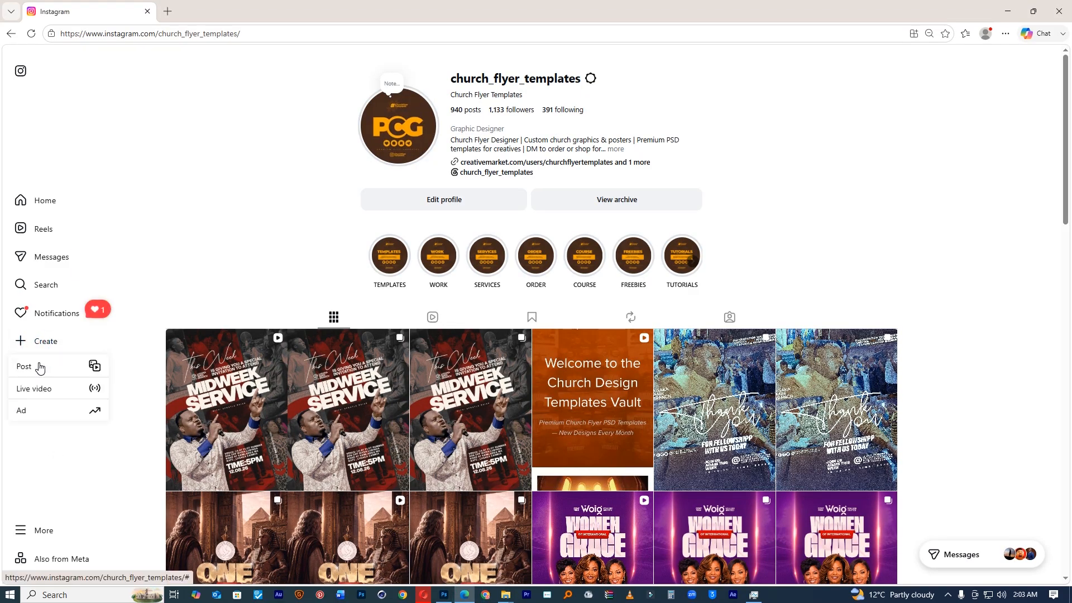
click(40, 366)
click(529, 358)
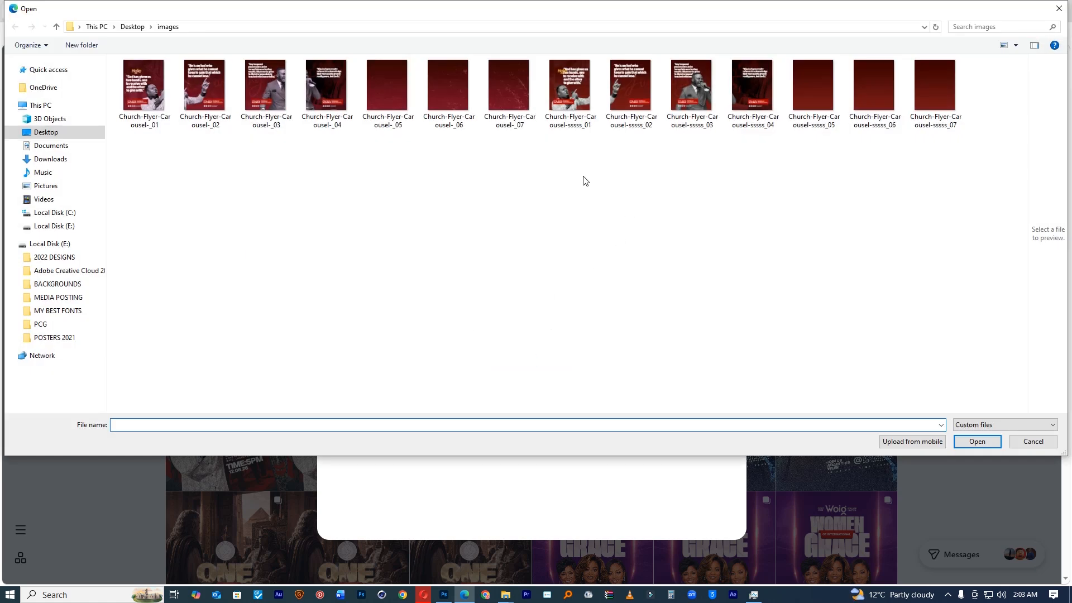
drag(576, 161, 748, 63)
click(977, 446)
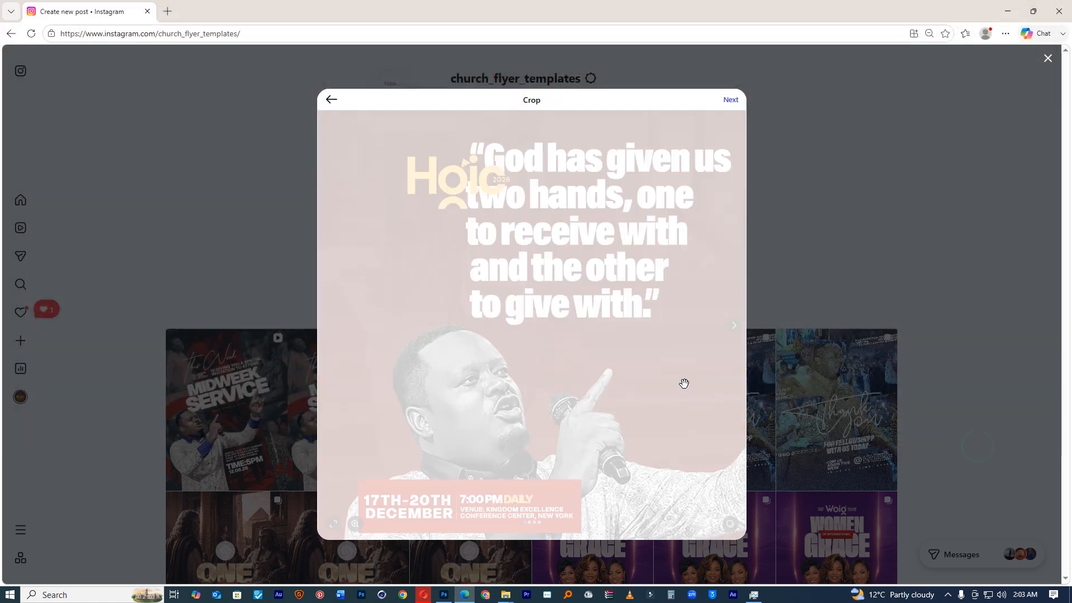
Step: Set the new post's crop to Original and check the order and framing of its slides
click(334, 524)
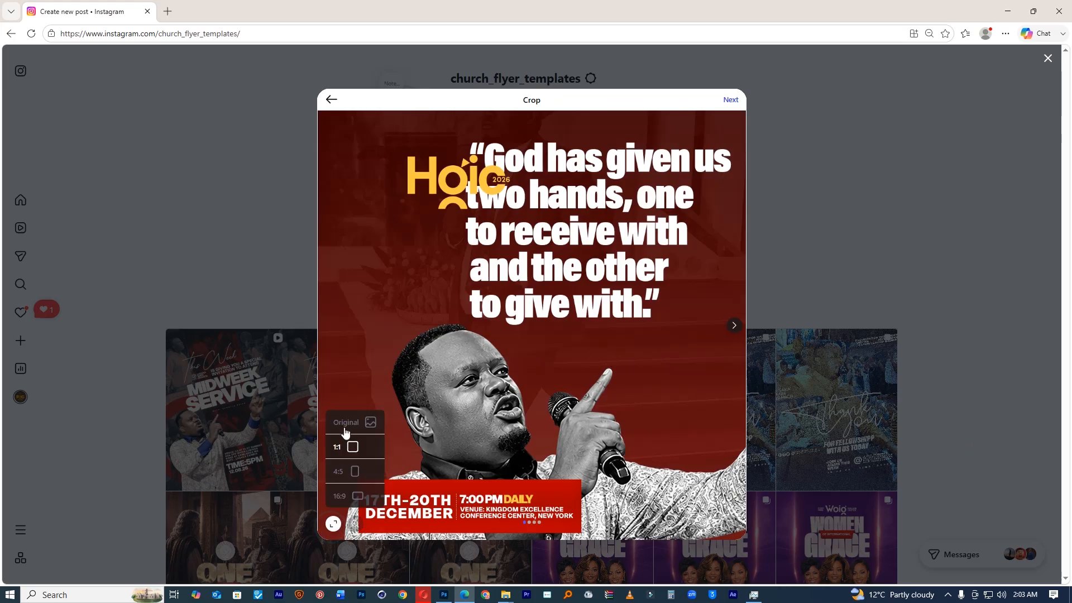
click(342, 428)
click(731, 525)
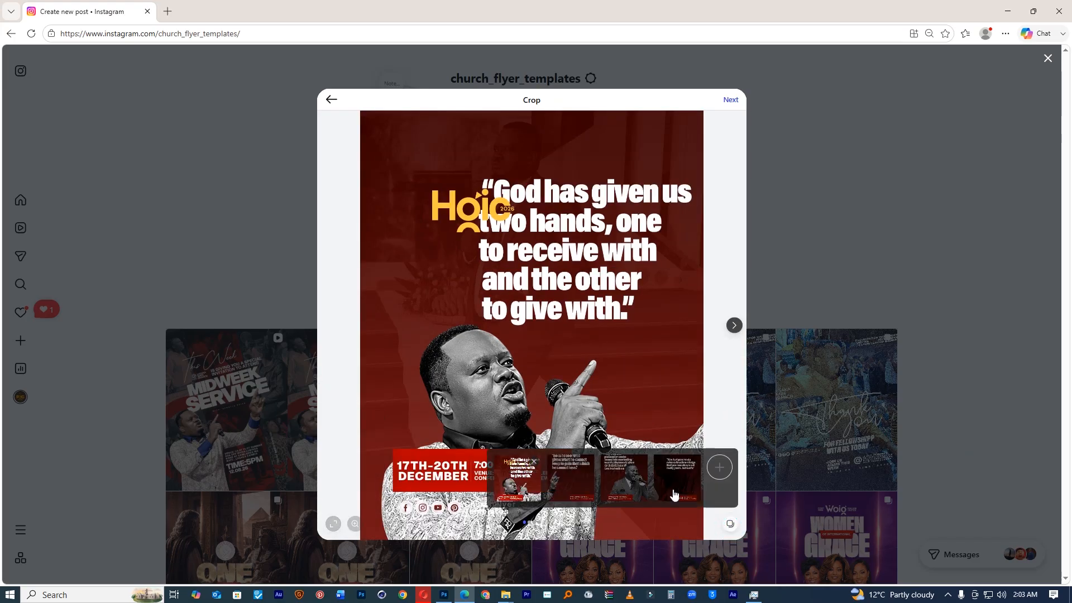
click(734, 326)
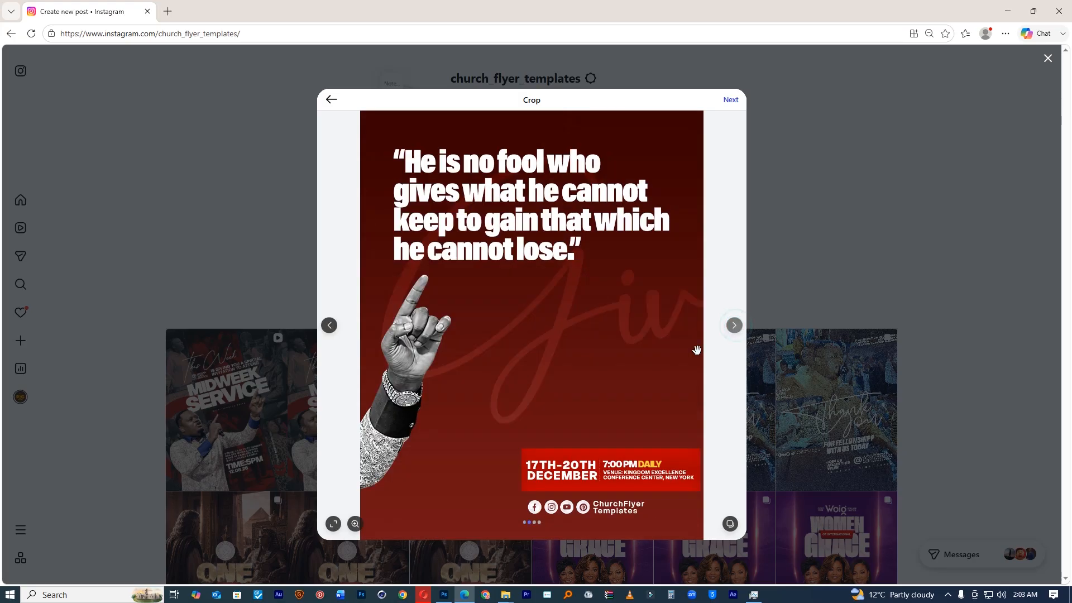
click(735, 326)
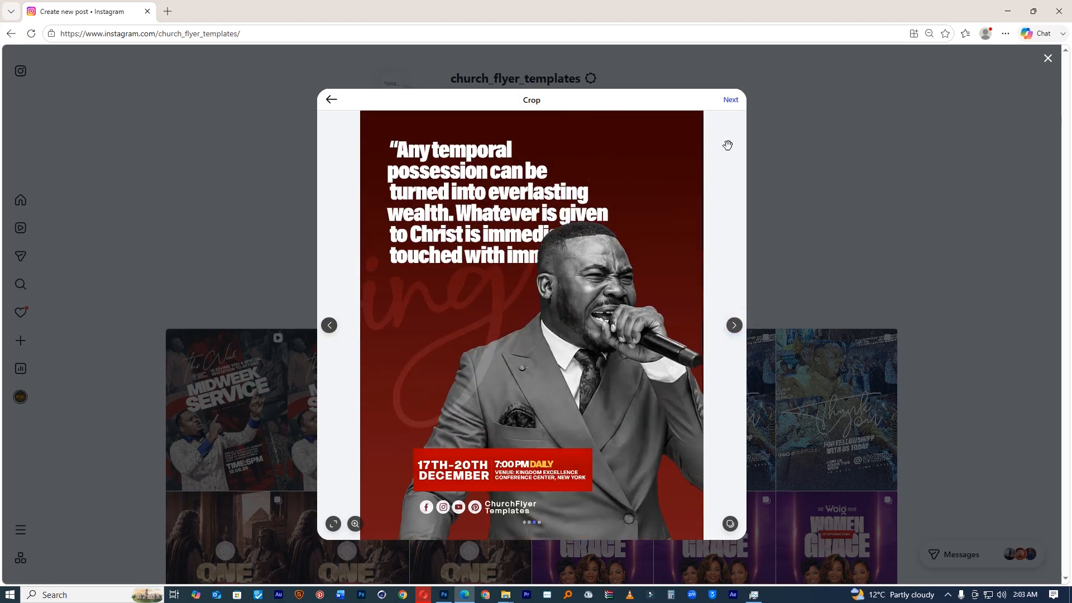
Step: Share the carousel post without filters or a caption and close the sharing dialog
click(731, 100)
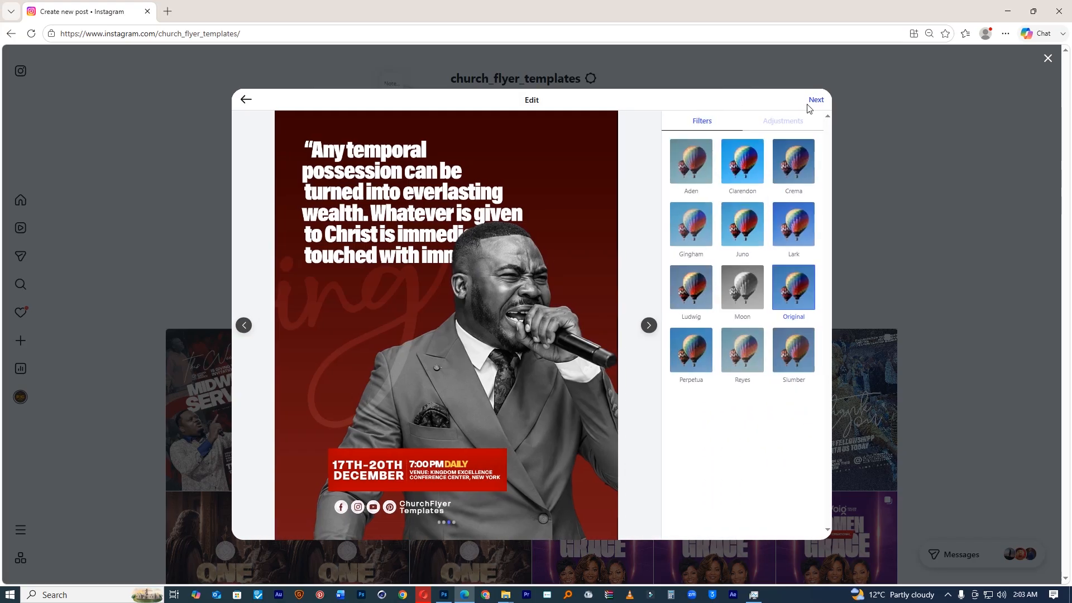
click(810, 100)
right_click(813, 101)
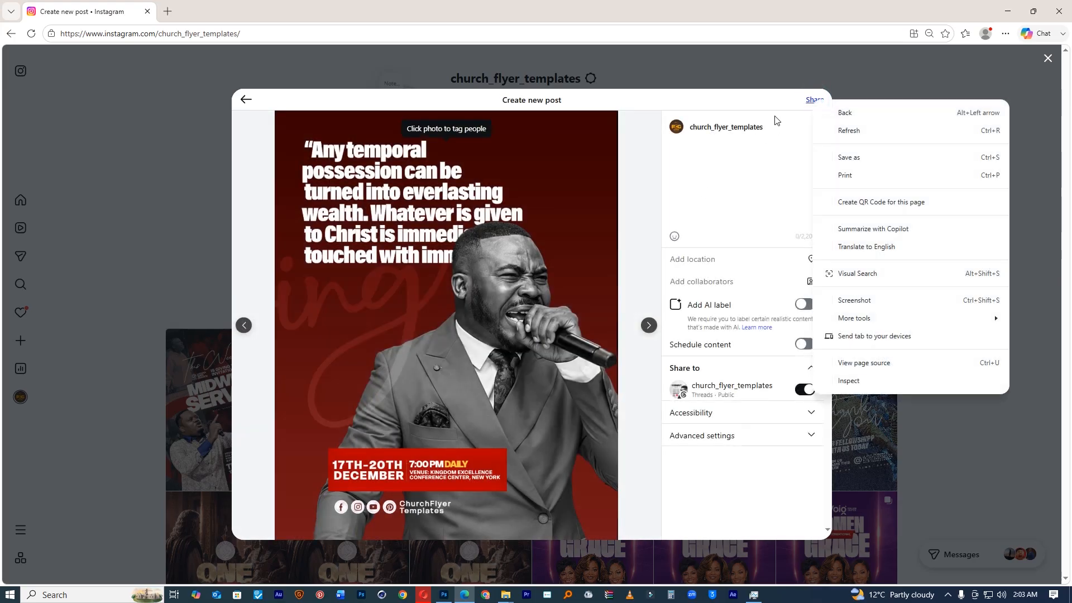
click(793, 103)
click(813, 100)
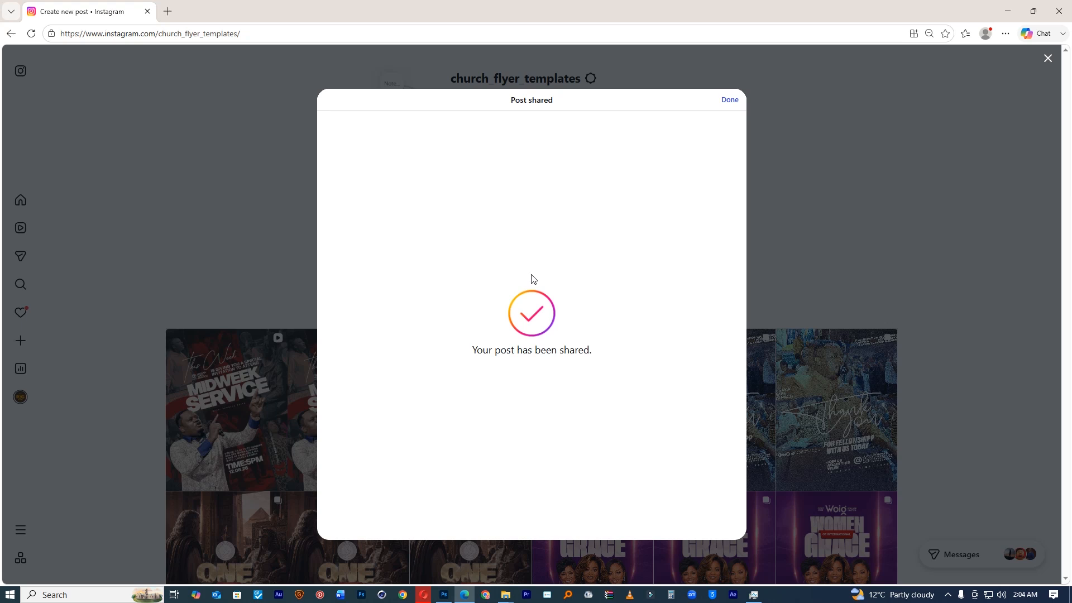
click(730, 99)
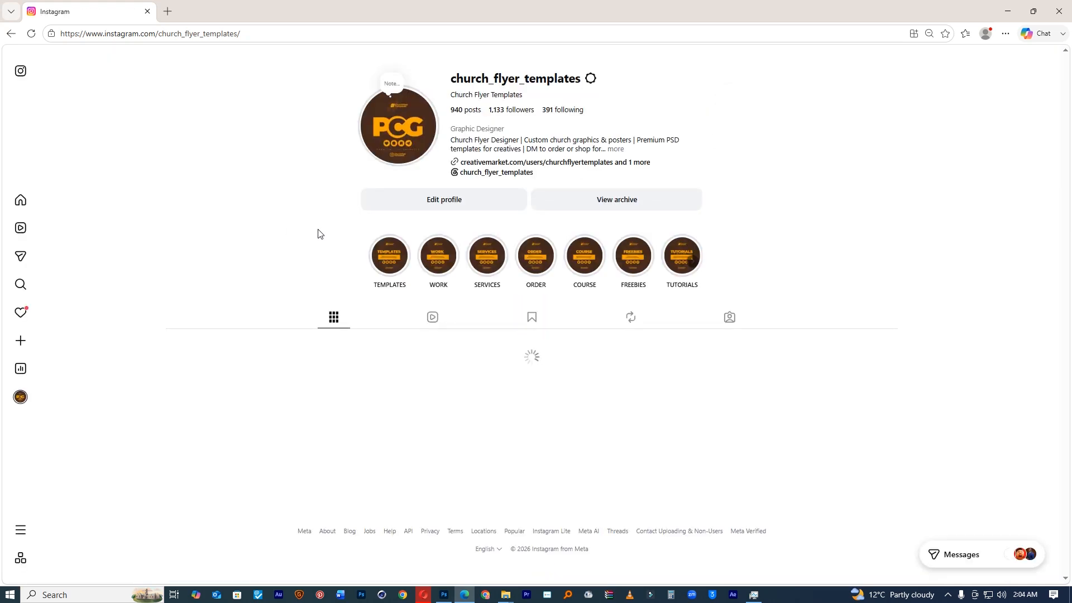
Step: Open the newest carousel post on the profile and page forward and back through its slides to check the seamless transitions
click(243, 366)
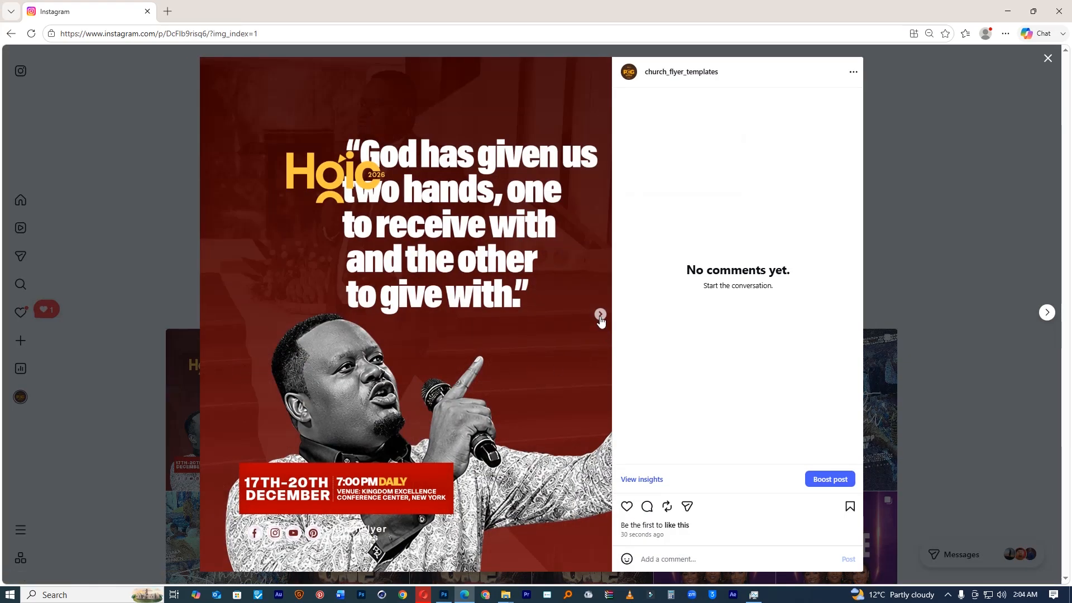
click(600, 315)
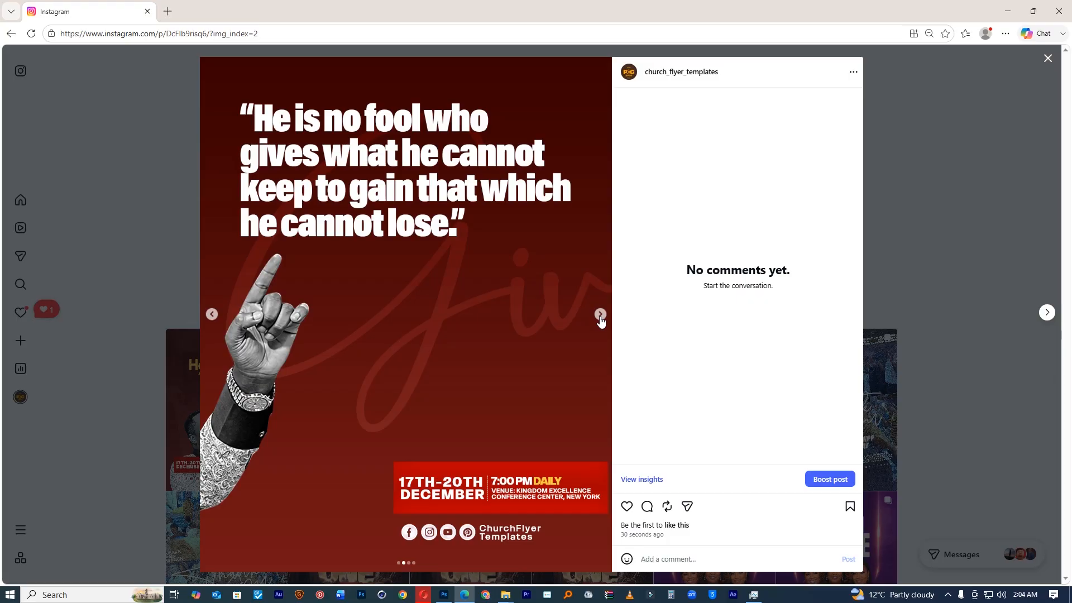
click(600, 314)
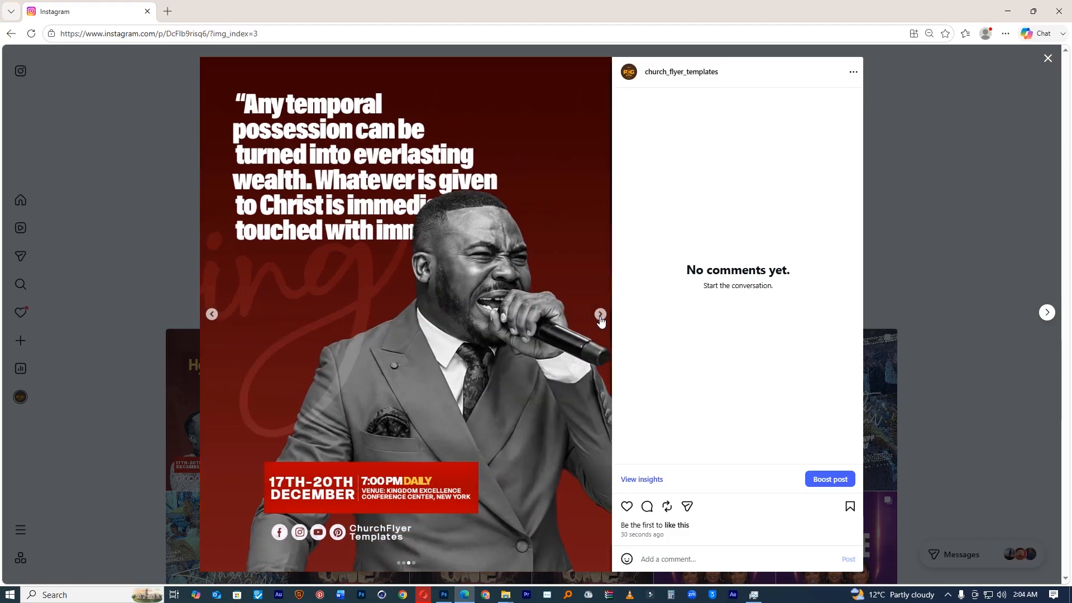
click(600, 315)
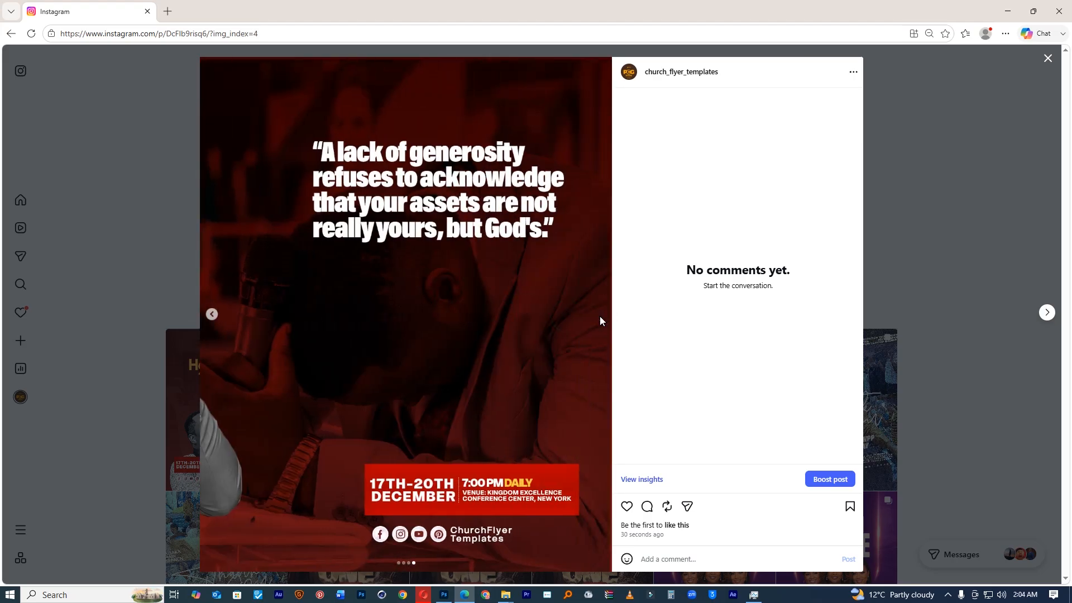
click(212, 314)
click(215, 314)
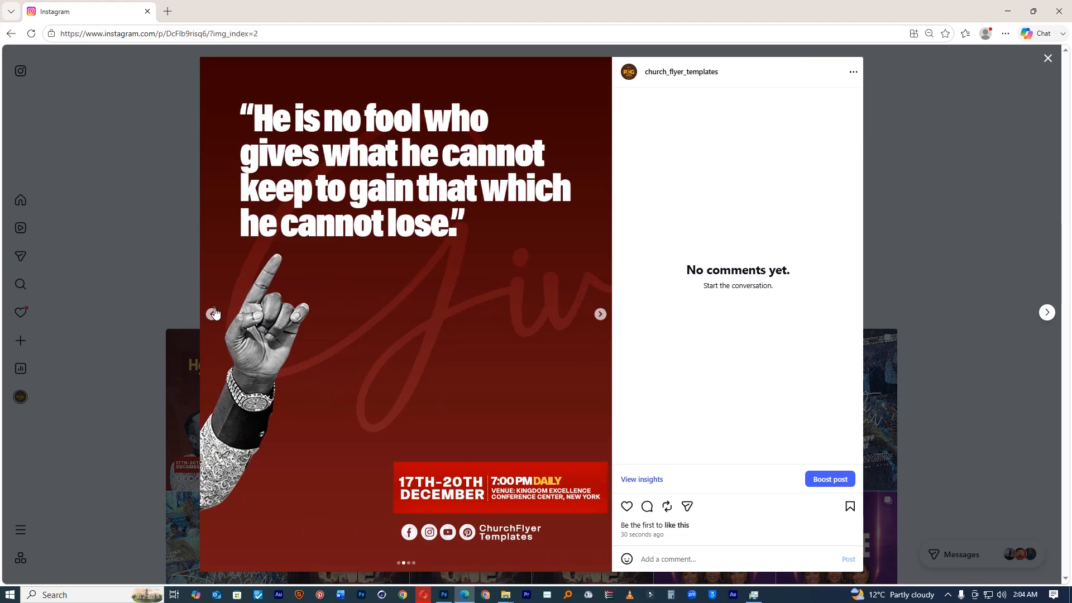
click(214, 311)
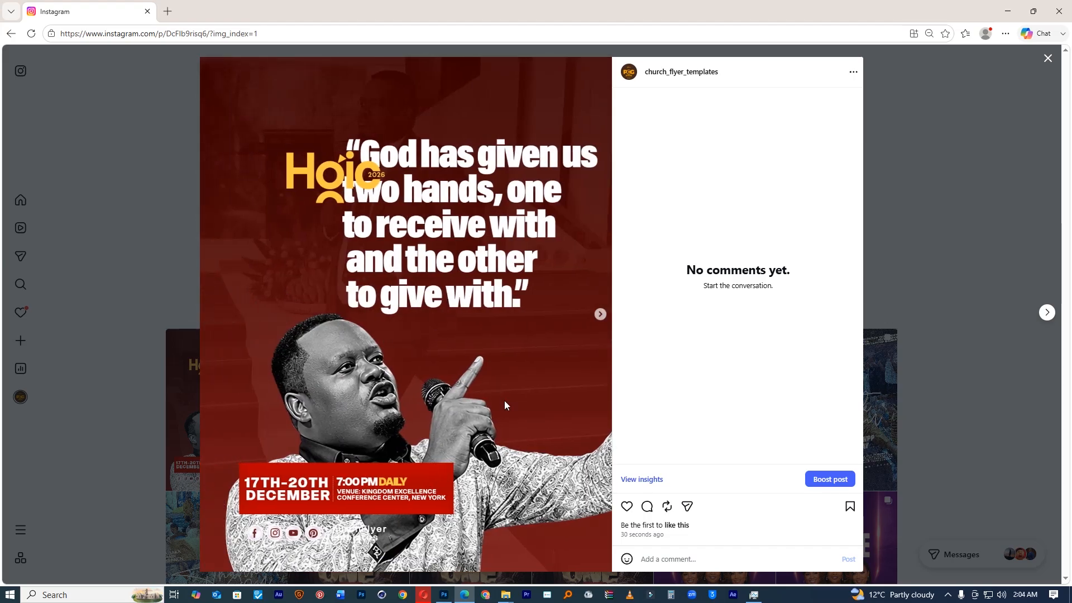
Step: Review all four carousel slides from the first to the last and back again, checking how the artwork continues across each slide boundary
click(600, 313)
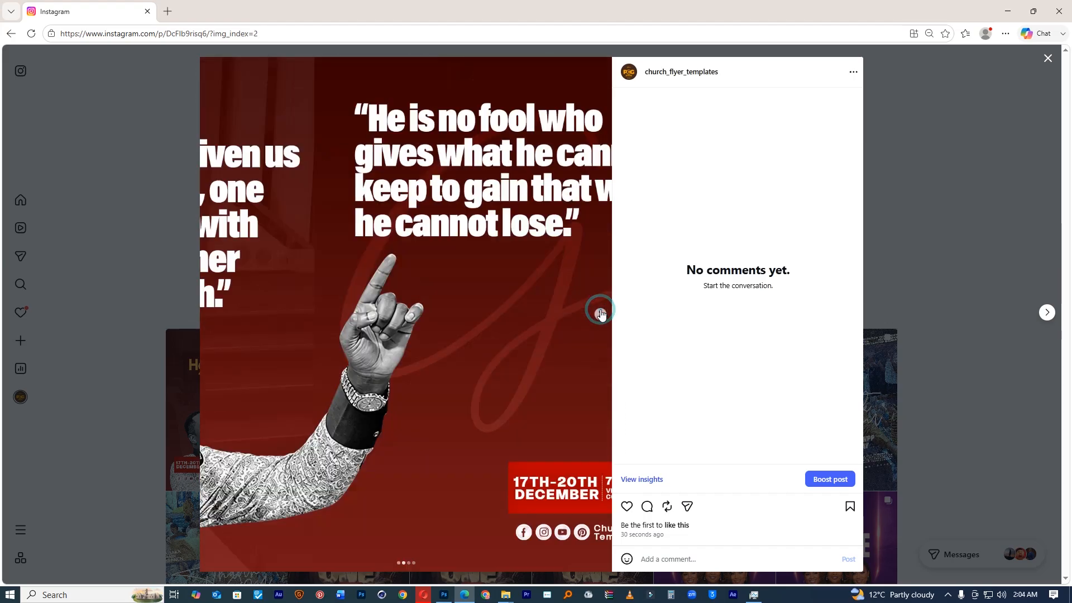
click(600, 314)
click(211, 313)
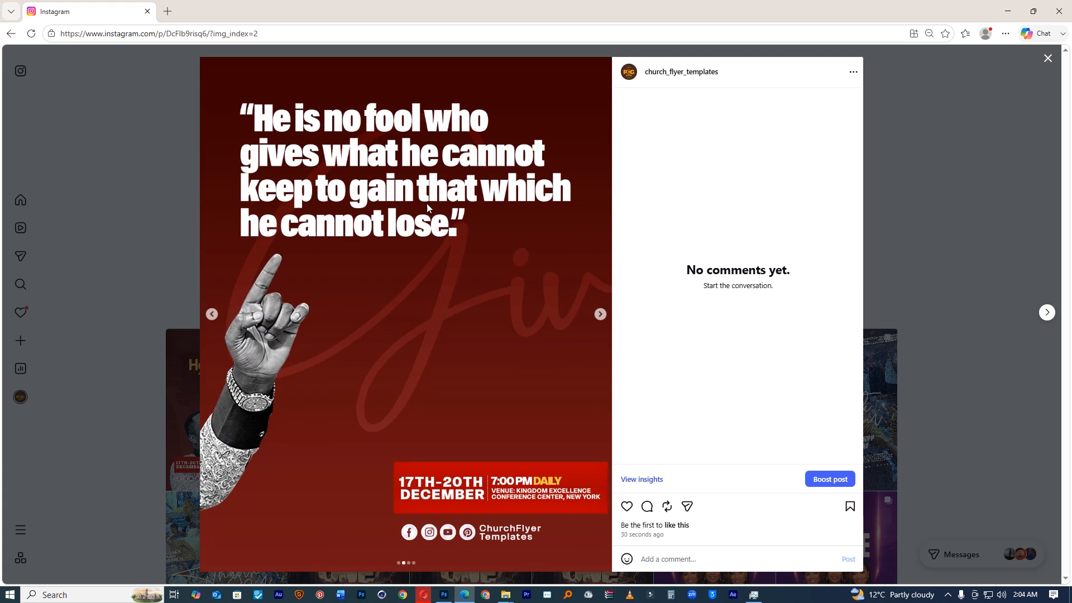
click(600, 314)
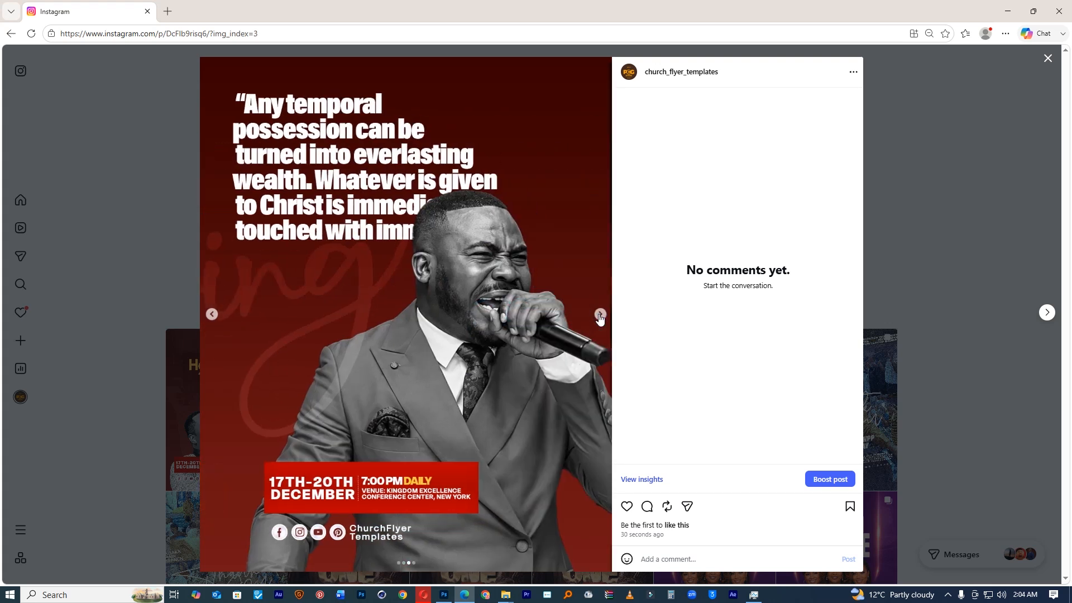
click(600, 314)
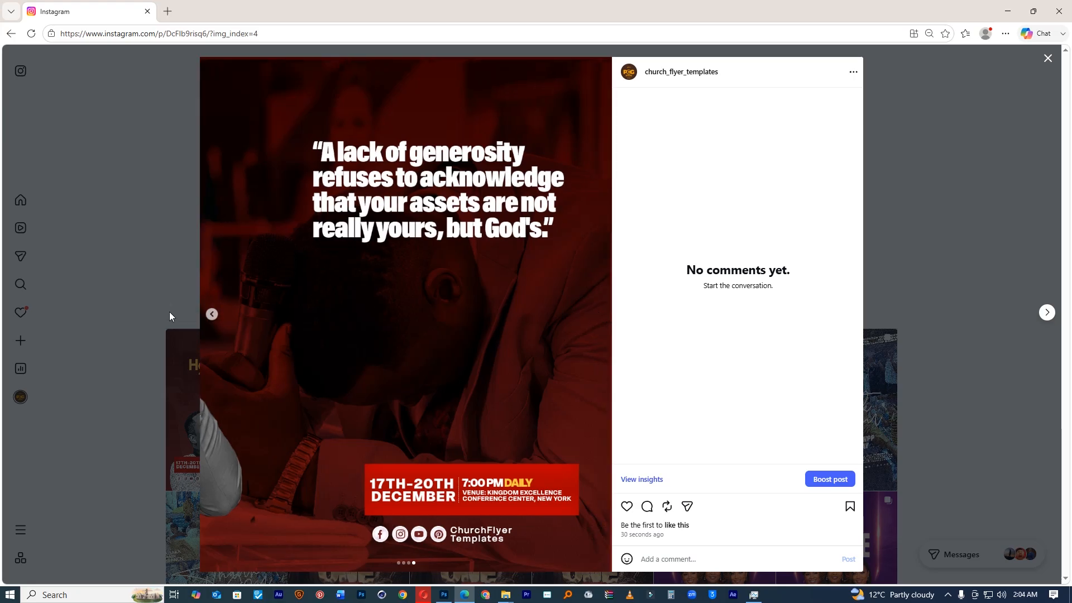
click(212, 314)
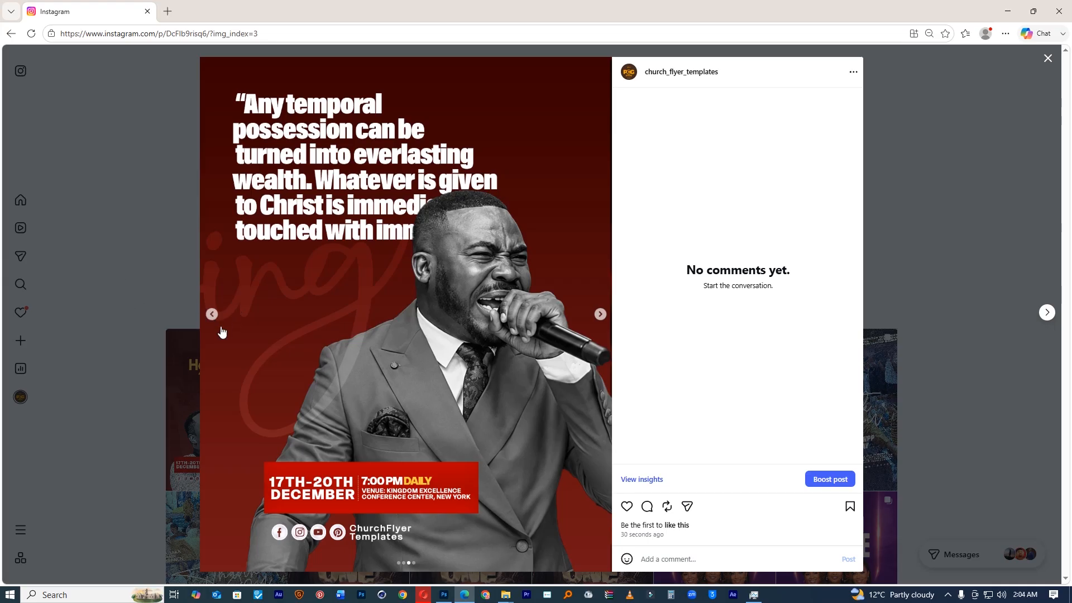
click(212, 314)
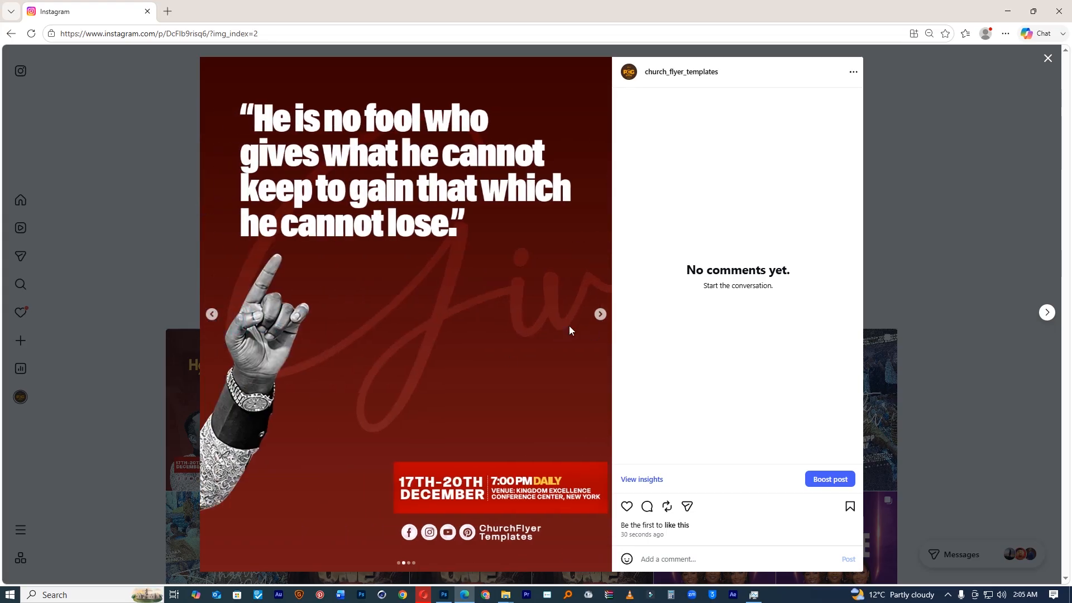
click(212, 314)
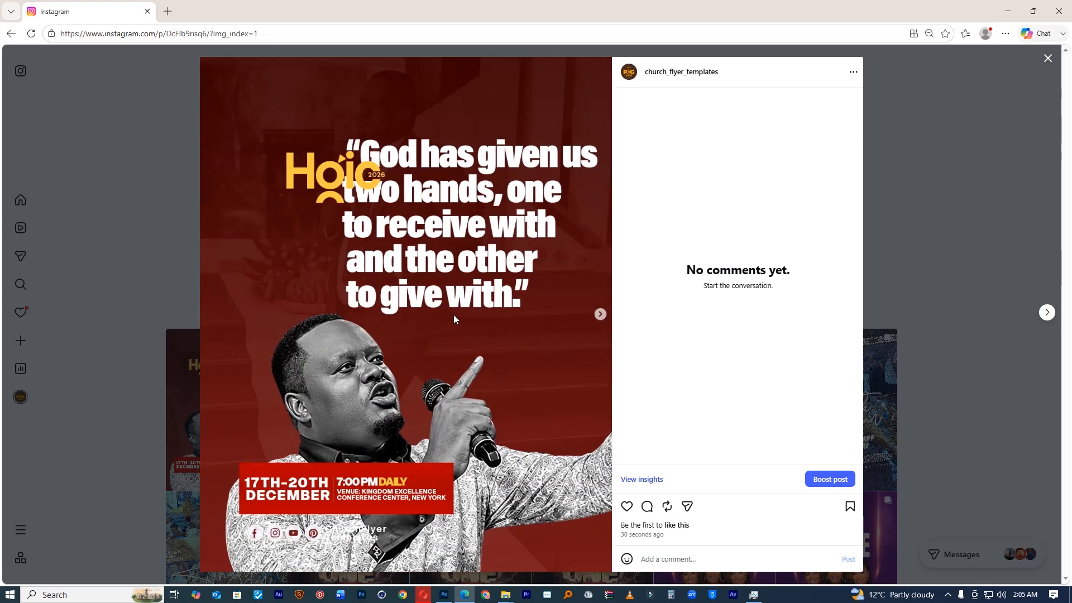